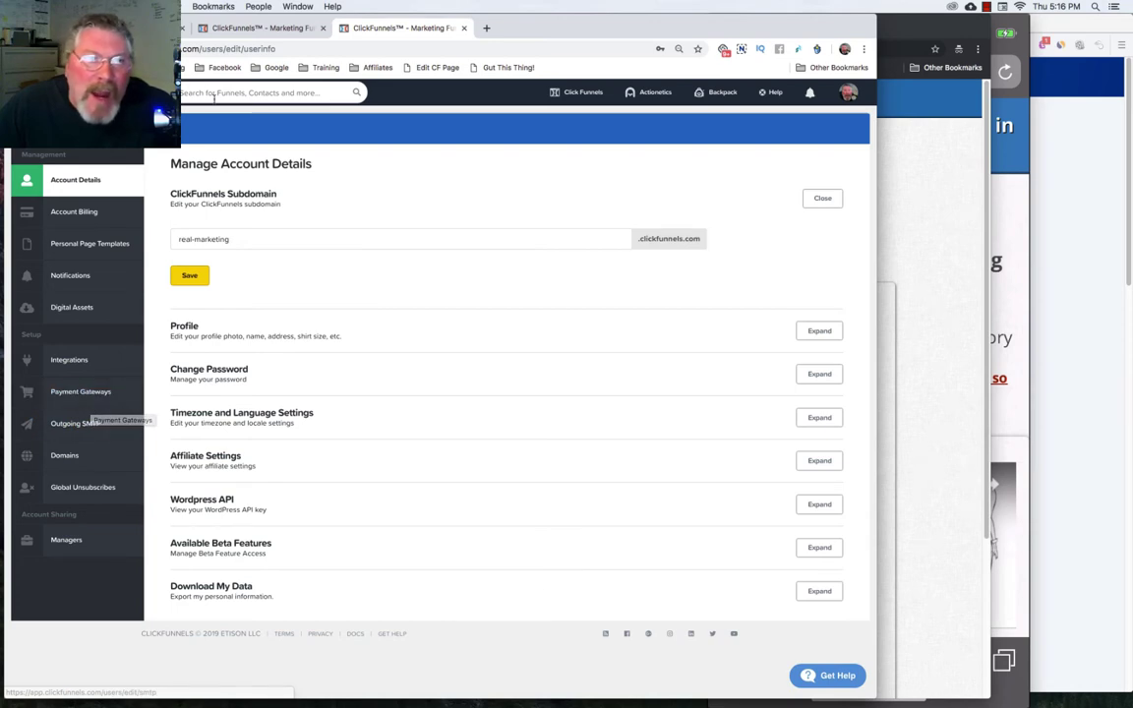
Step: Open the Join-Now-297 order page in the page editor and review its video, sales text and sign-up form
click(167, 26)
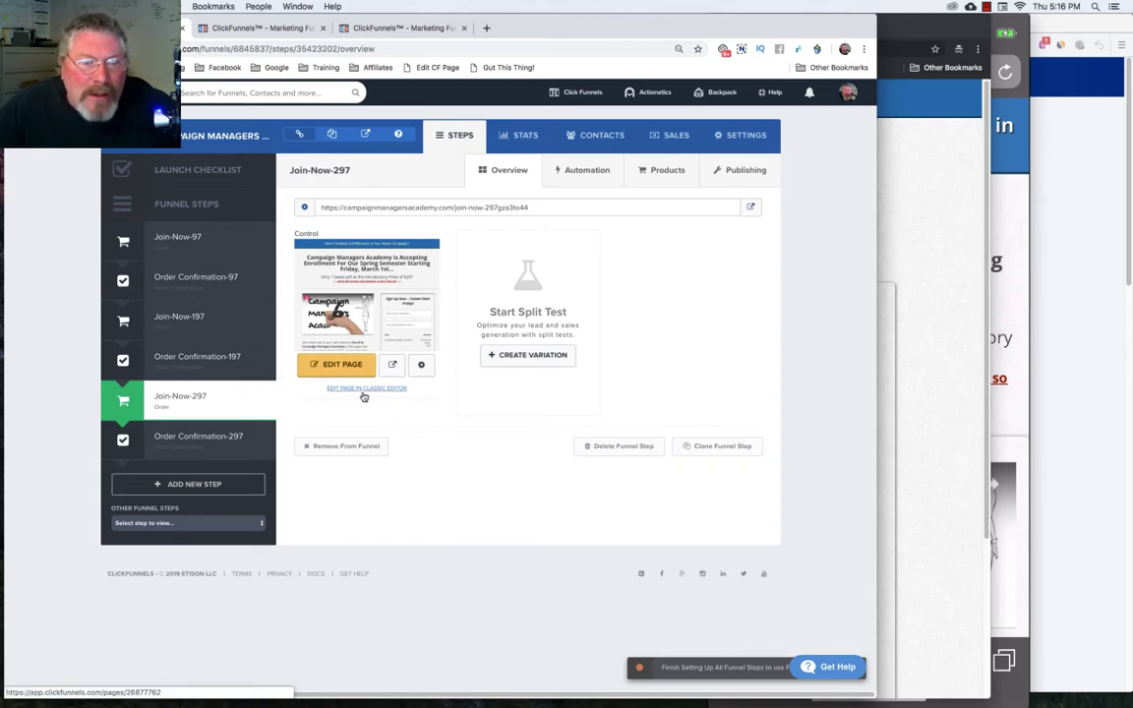
click(335, 368)
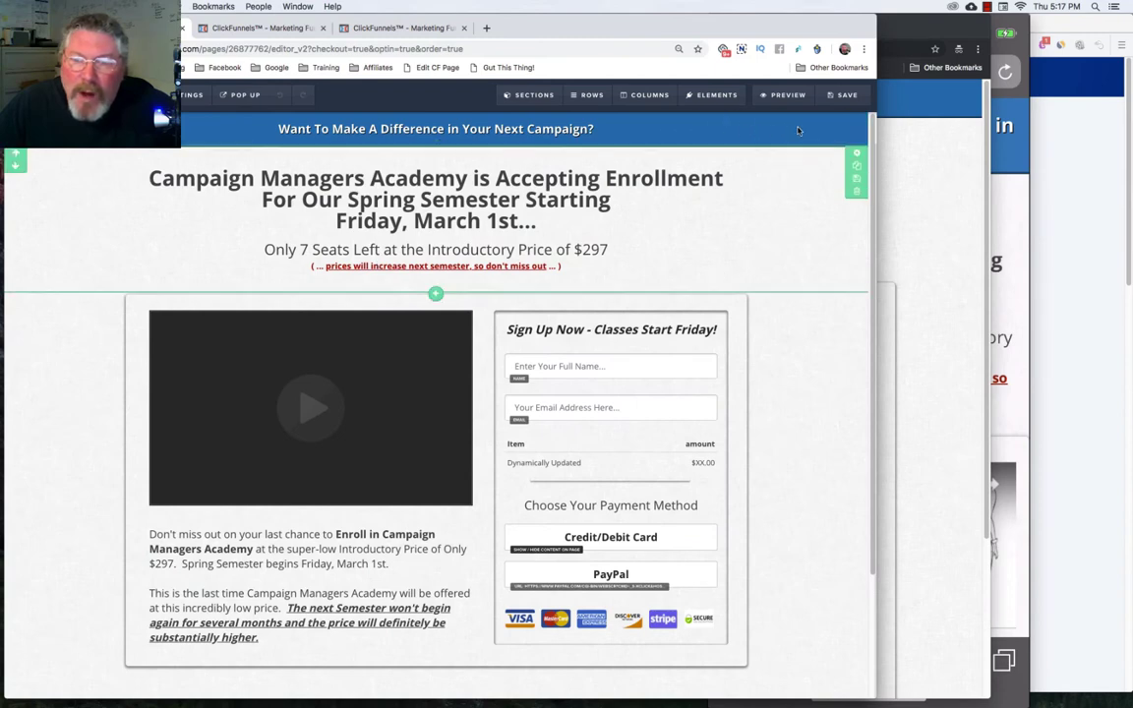
scroll(792, 279, down, 3)
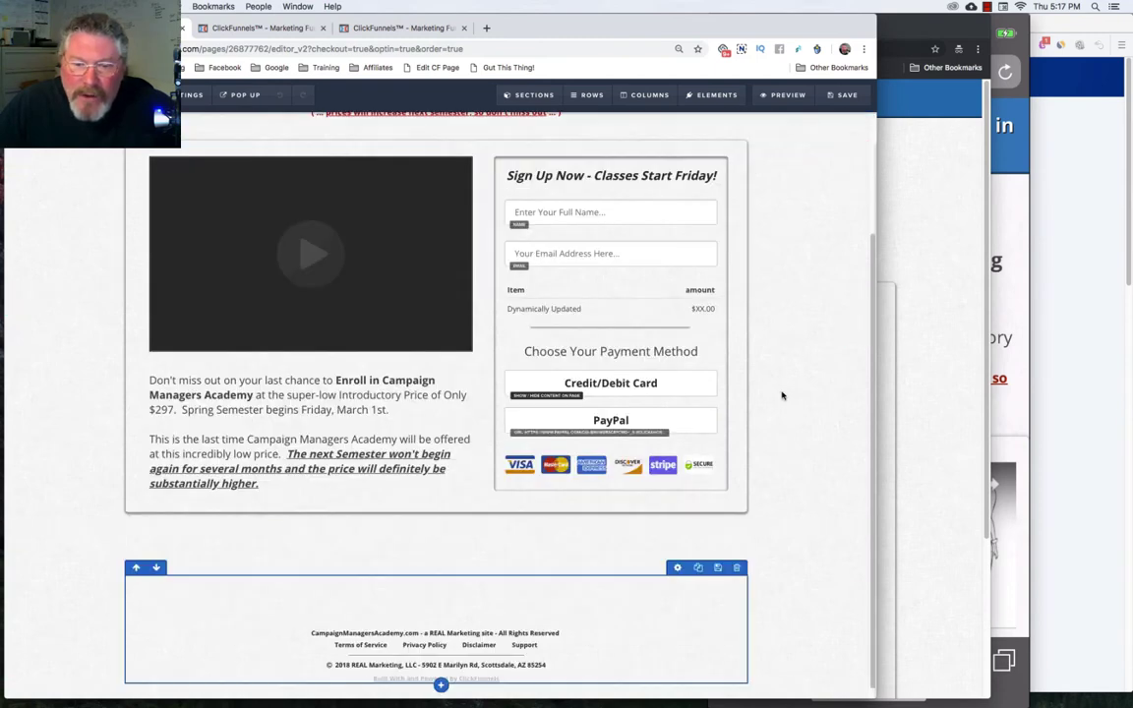
scroll(788, 383, up, 3)
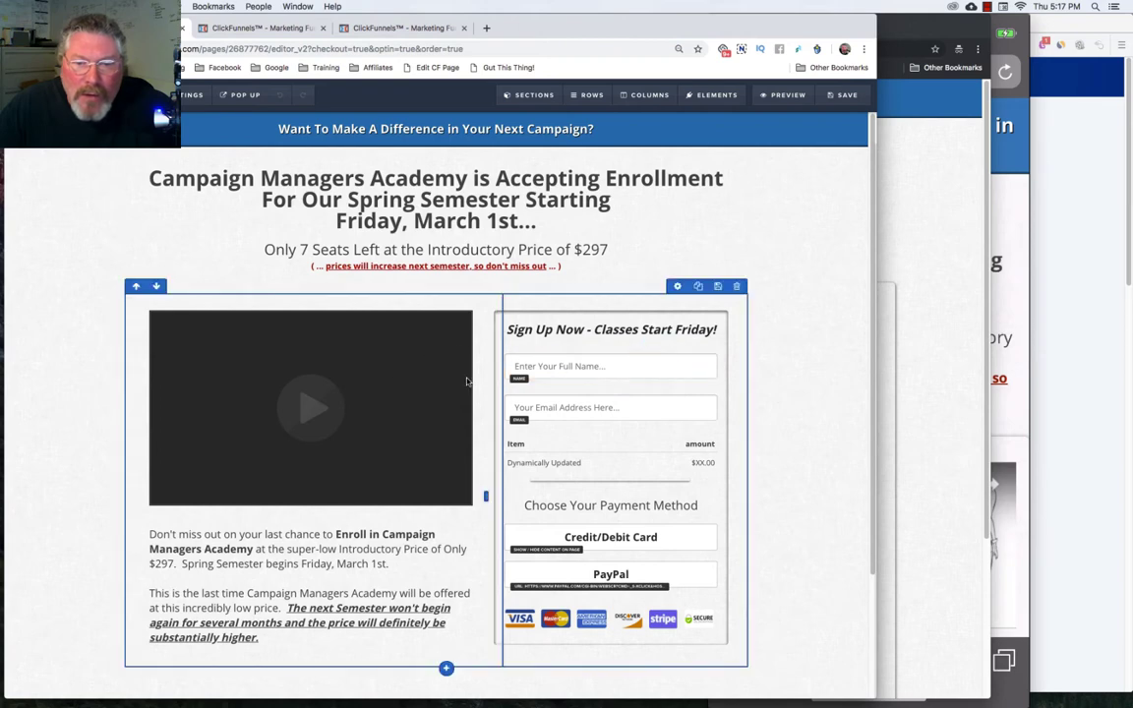
scroll(468, 380, down, 3)
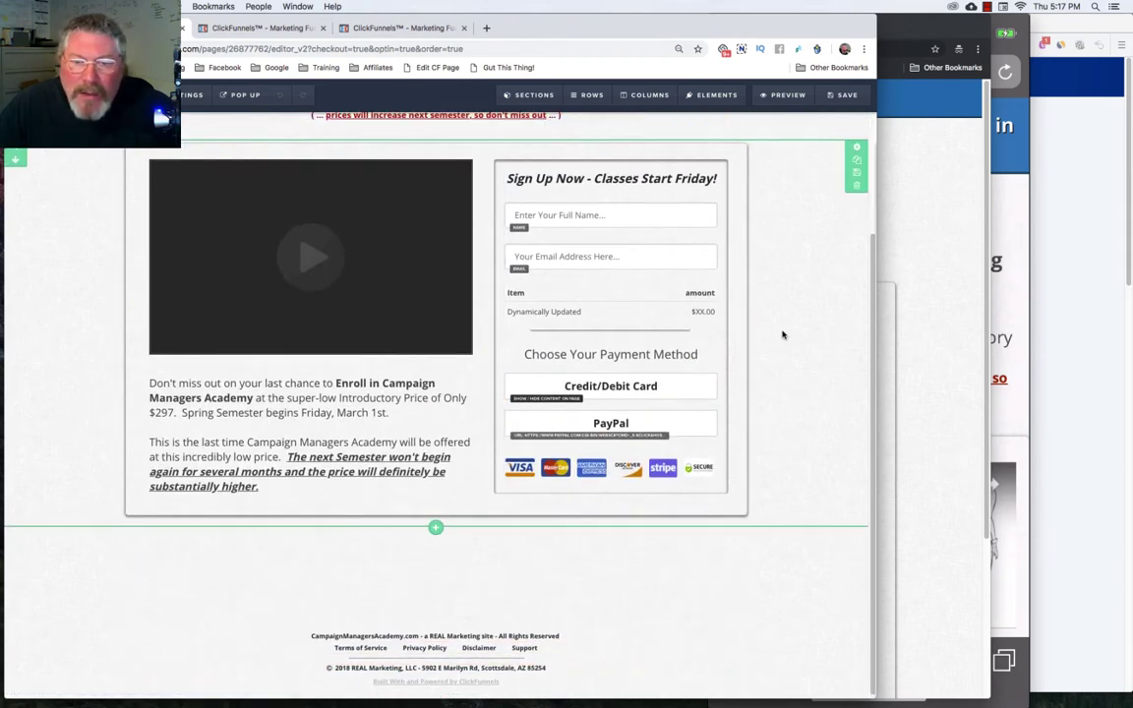
scroll(783, 336, up, 3)
scroll(783, 335, down, 1)
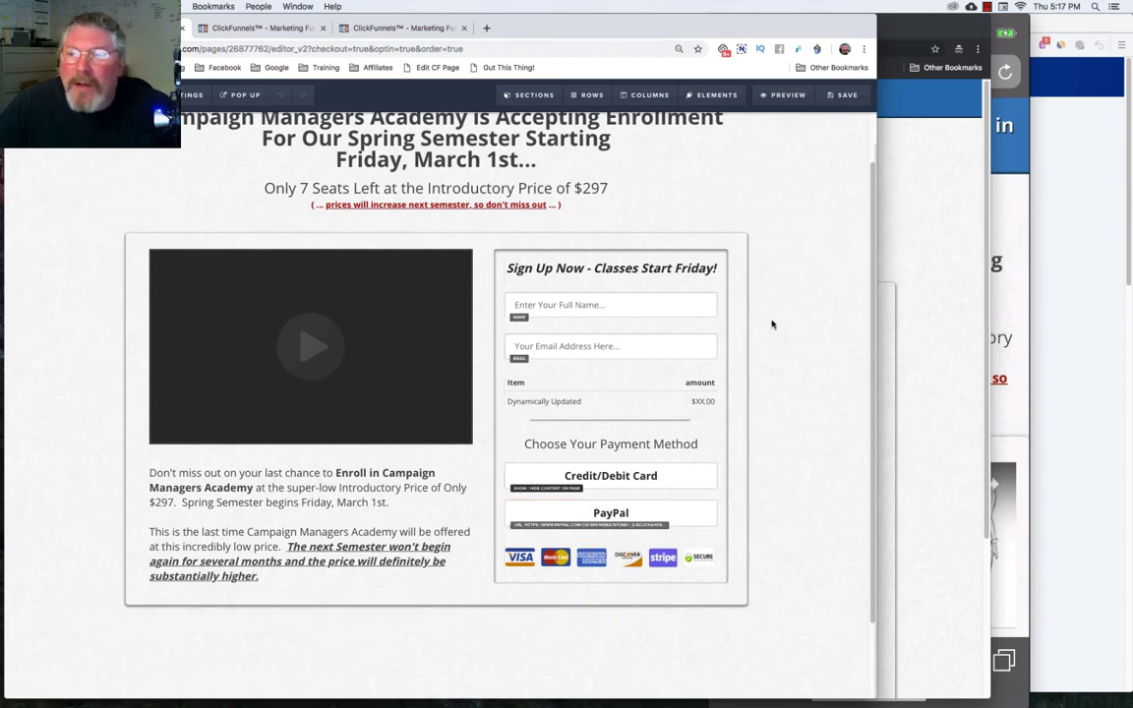
Step: On the live join-now page, reveal the Credit/Debit Card fields and open the PayPal checkout
click(950, 180)
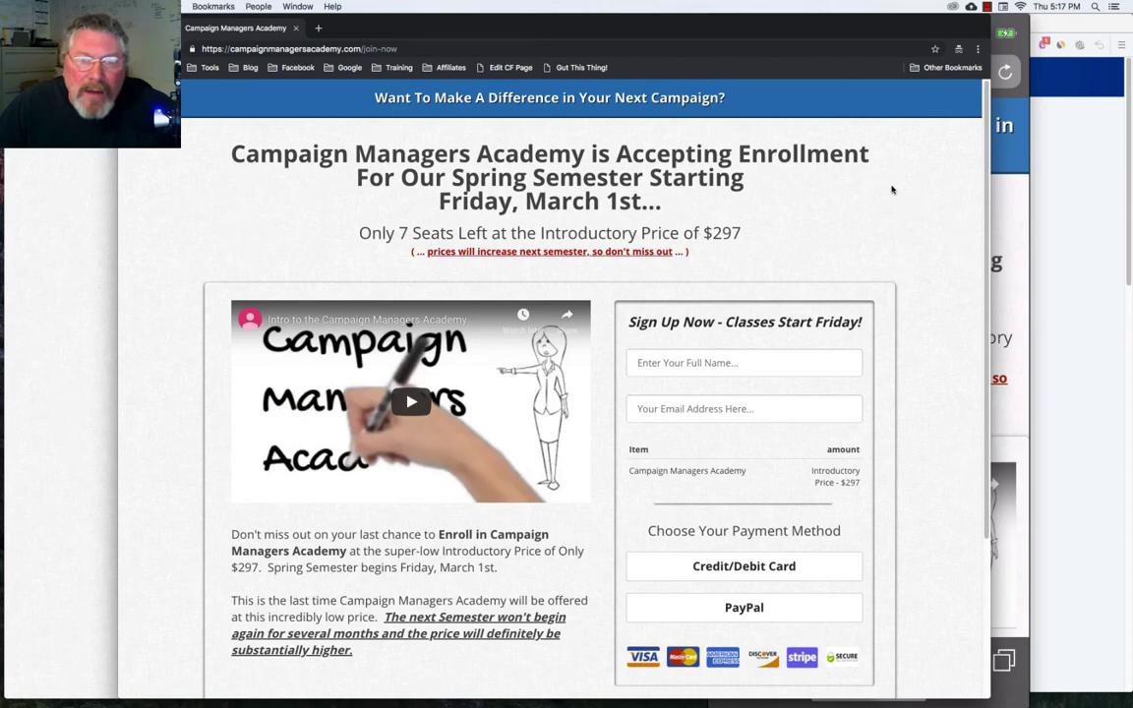
scroll(893, 190, down, 4)
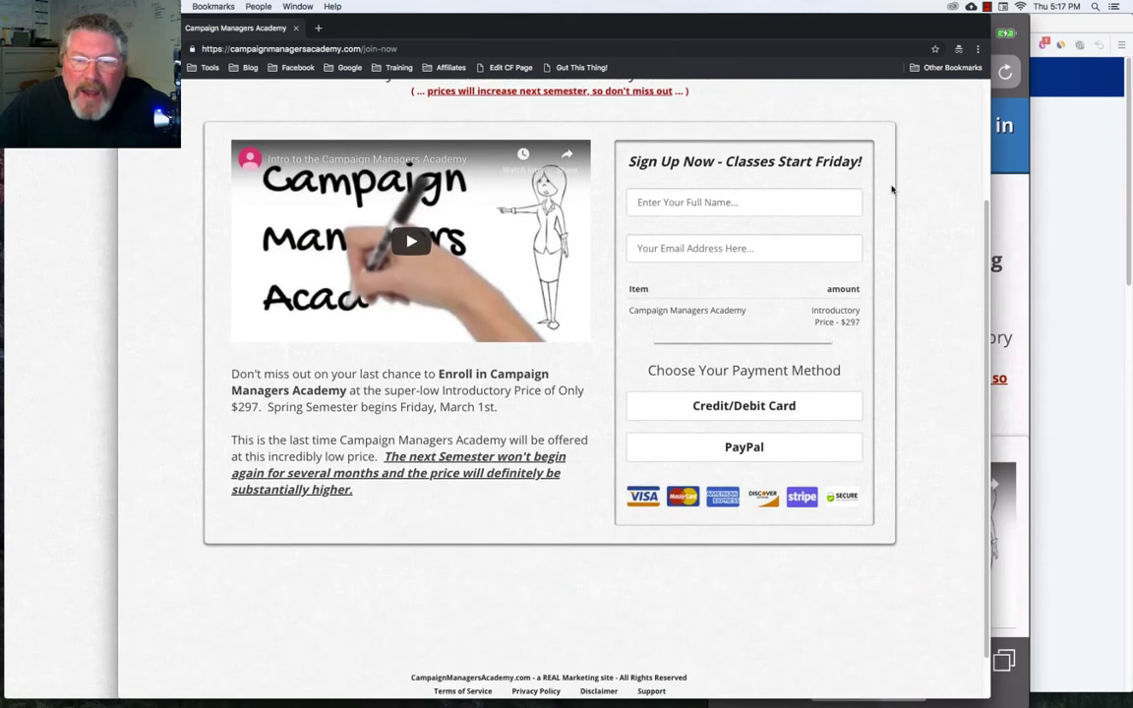
click(736, 408)
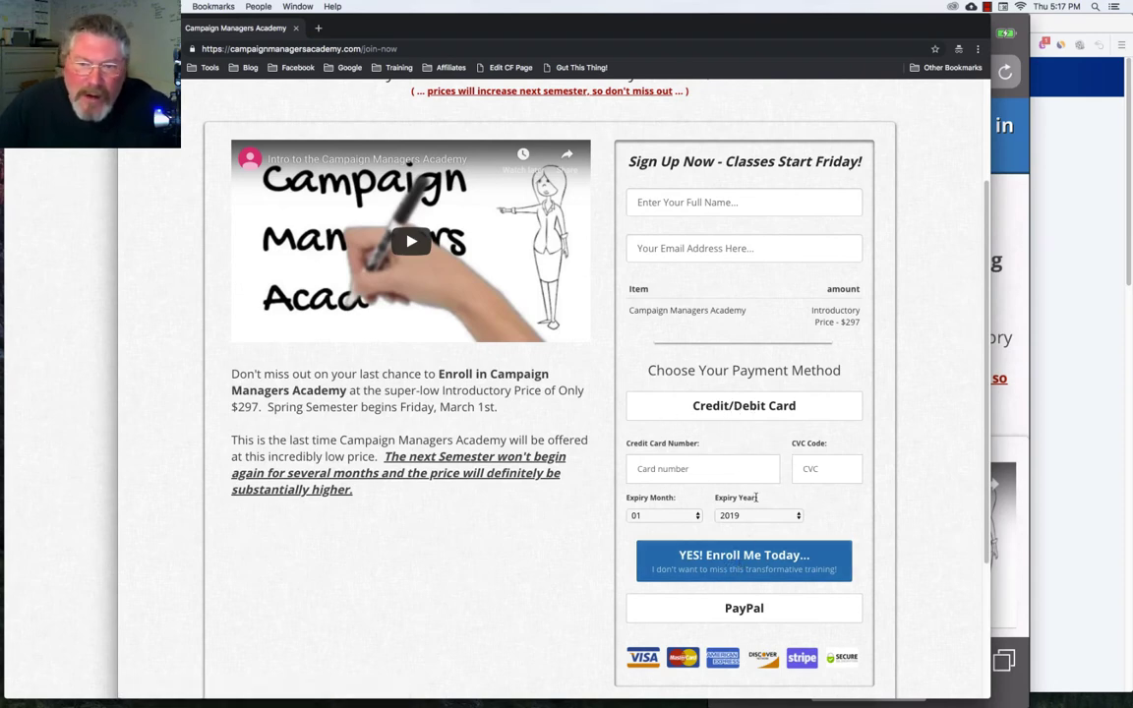
click(747, 612)
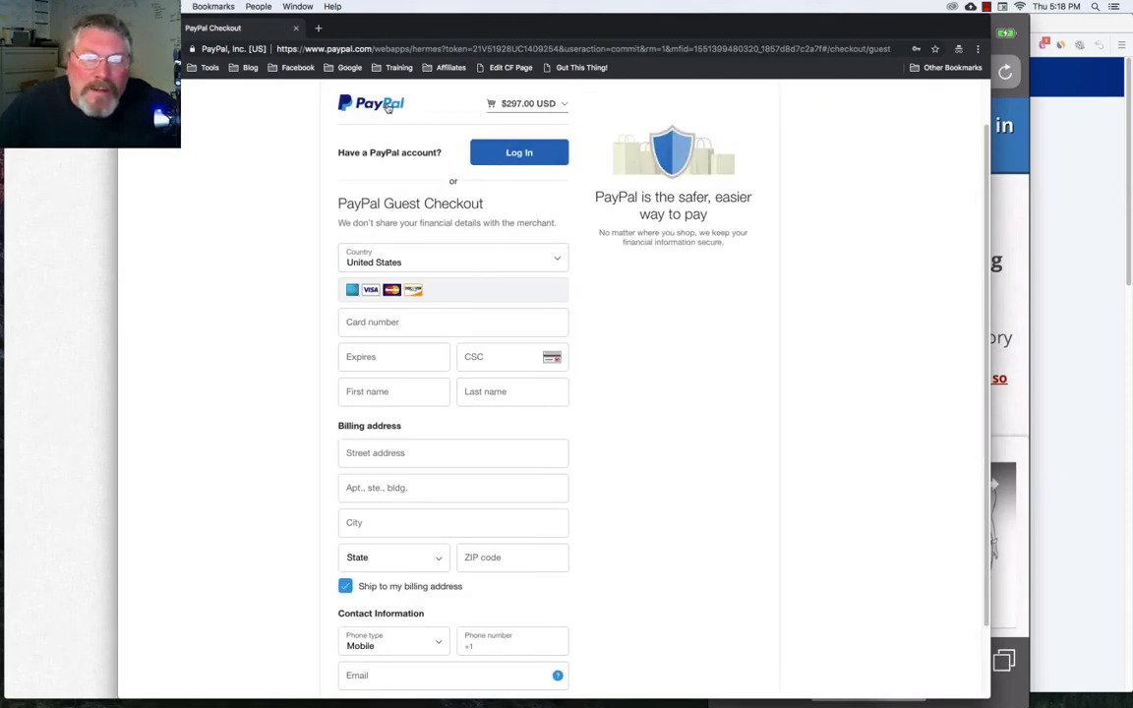
Step: Inspect the item details in the PayPal order summary, then cancel the checkout and return to the merchant's page
click(564, 106)
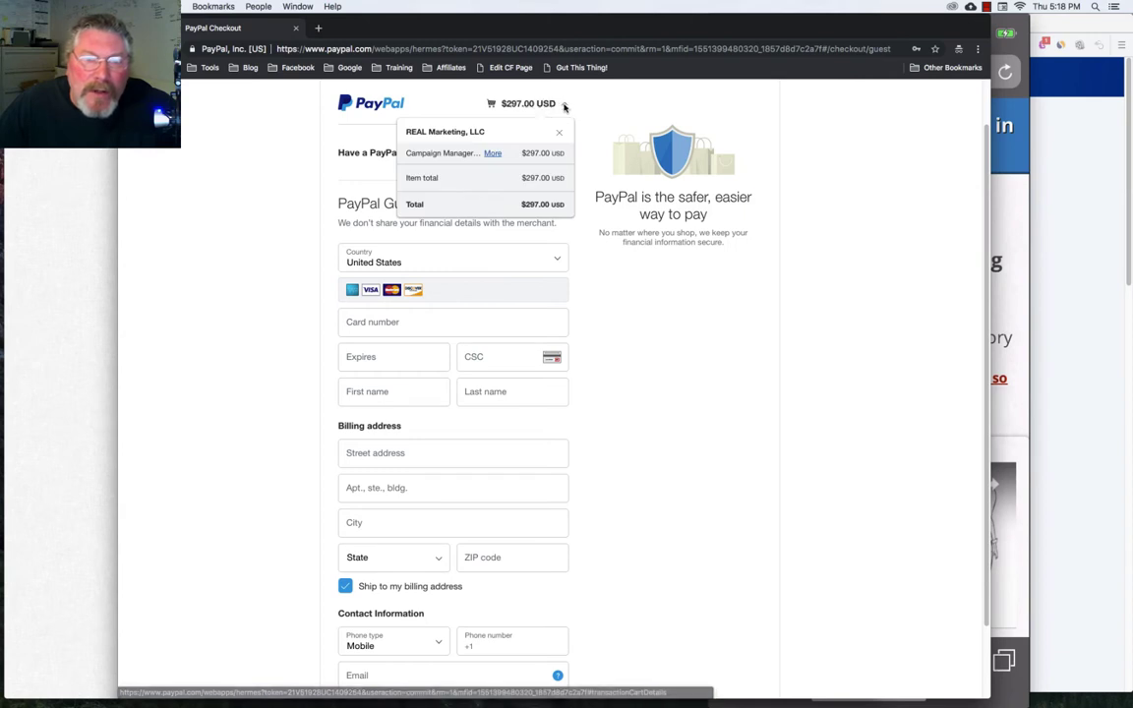
click(493, 154)
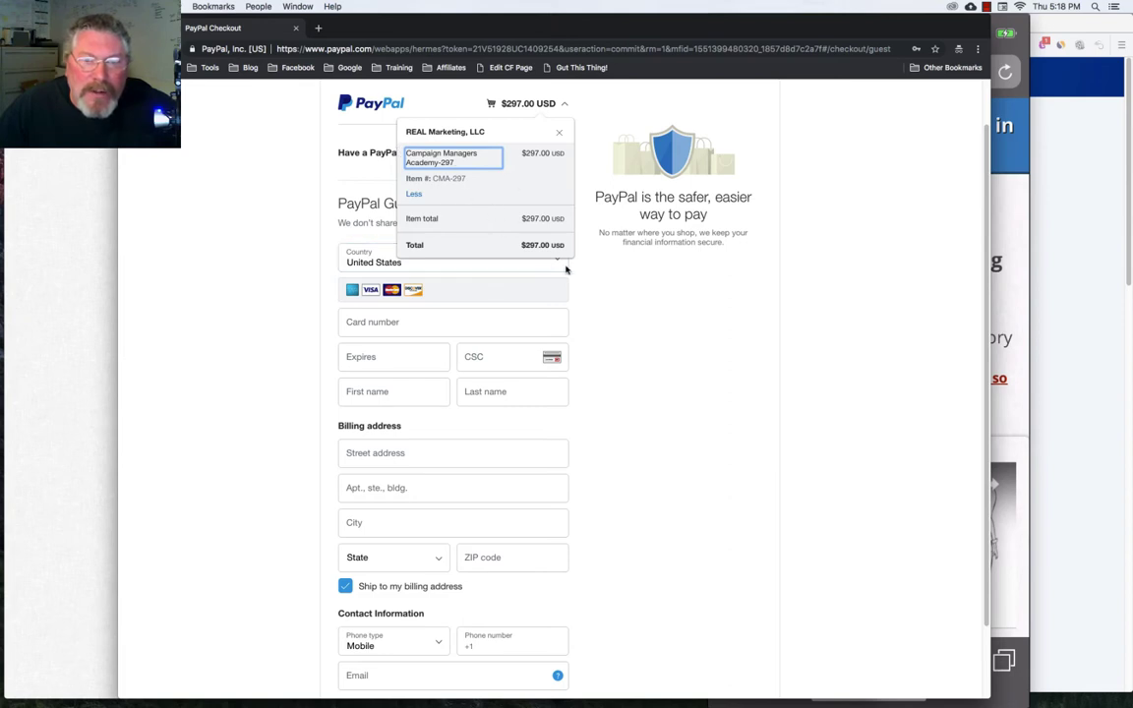
click(563, 104)
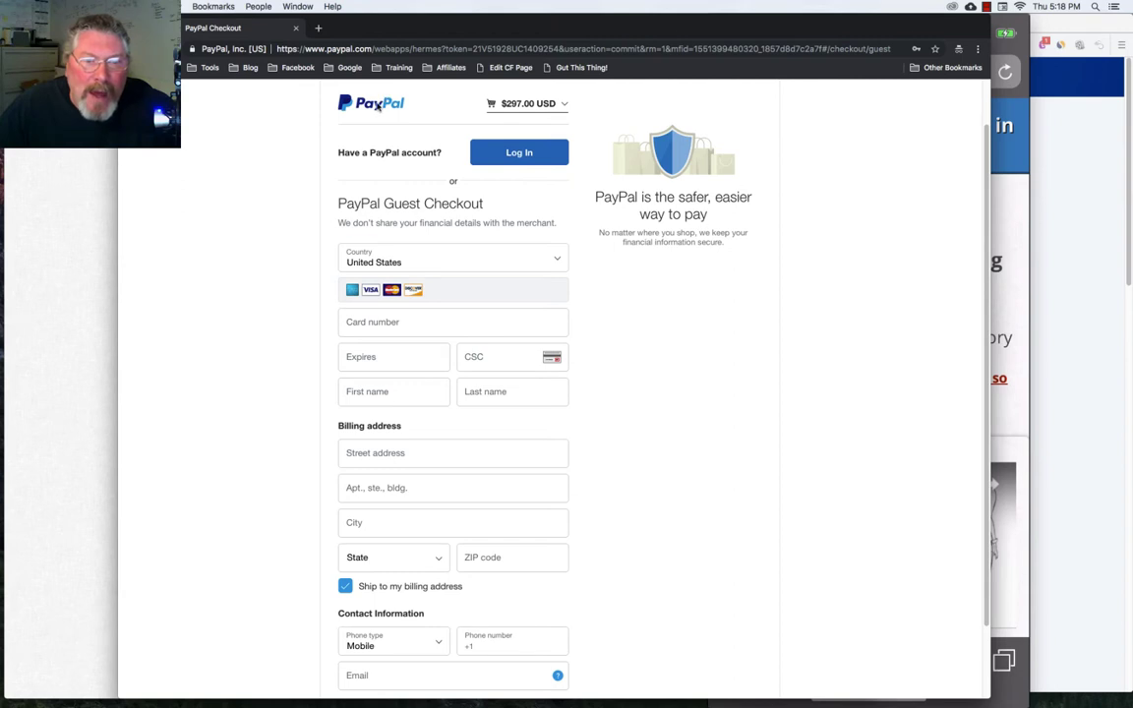
scroll(376, 108, down, 2)
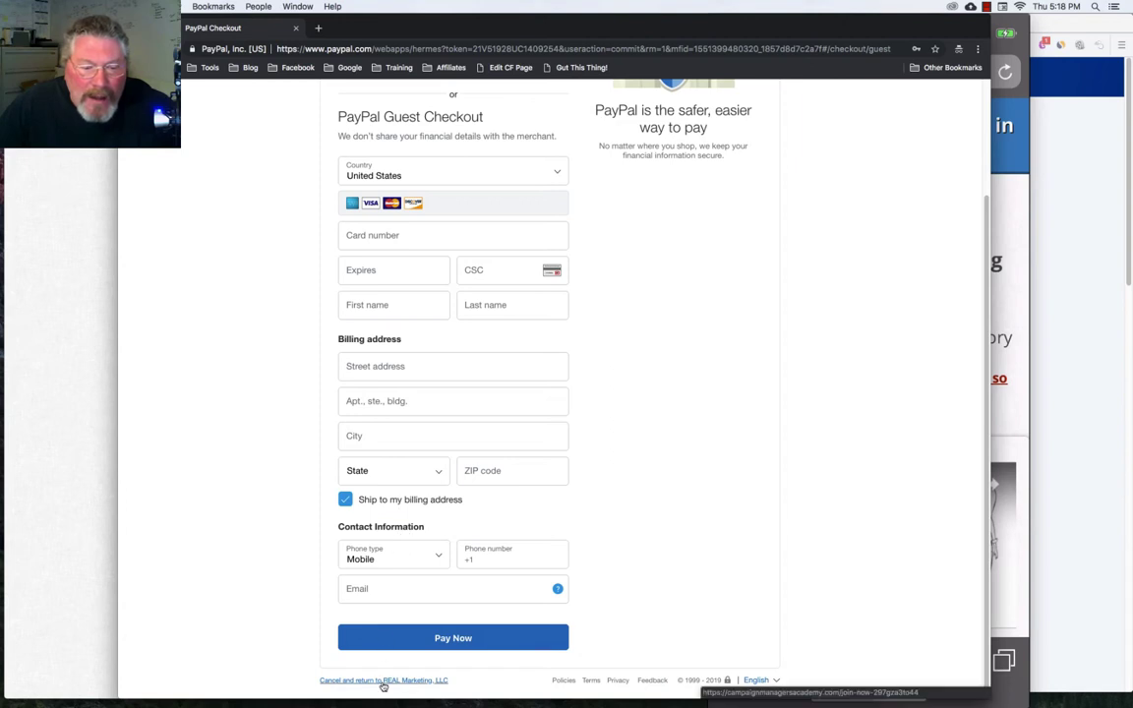
click(378, 681)
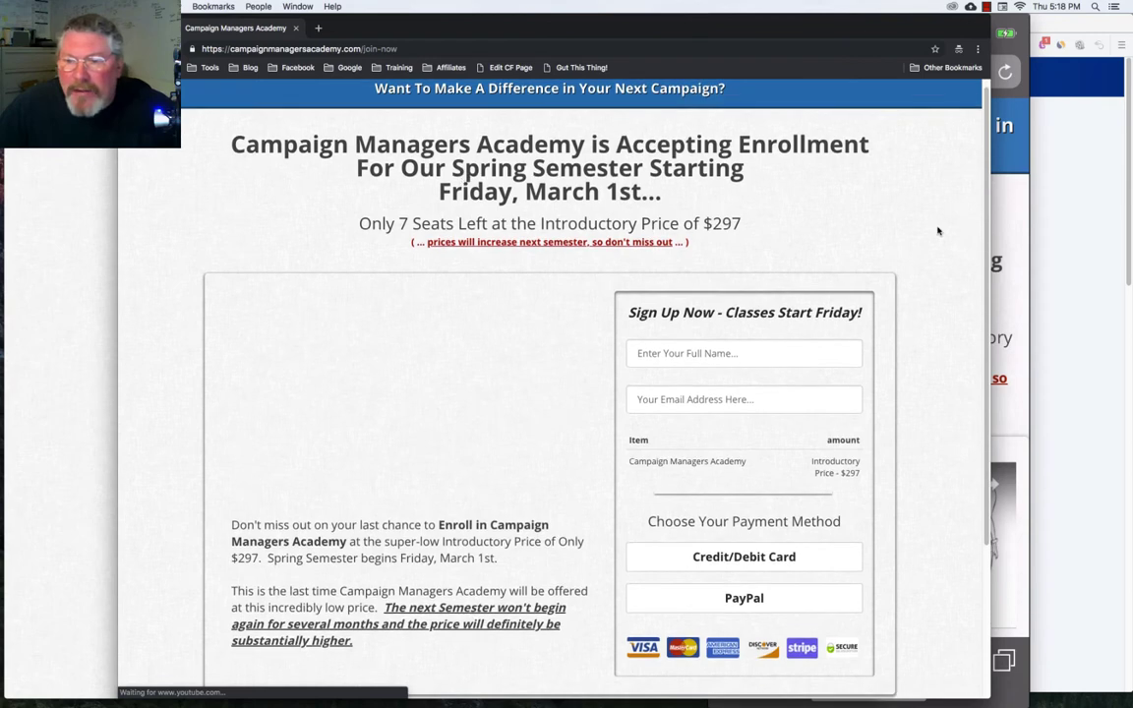
Step: Close the phone preview and the live join-now page to get back to the page editor
scroll(944, 234, down, 3)
click(1014, 22)
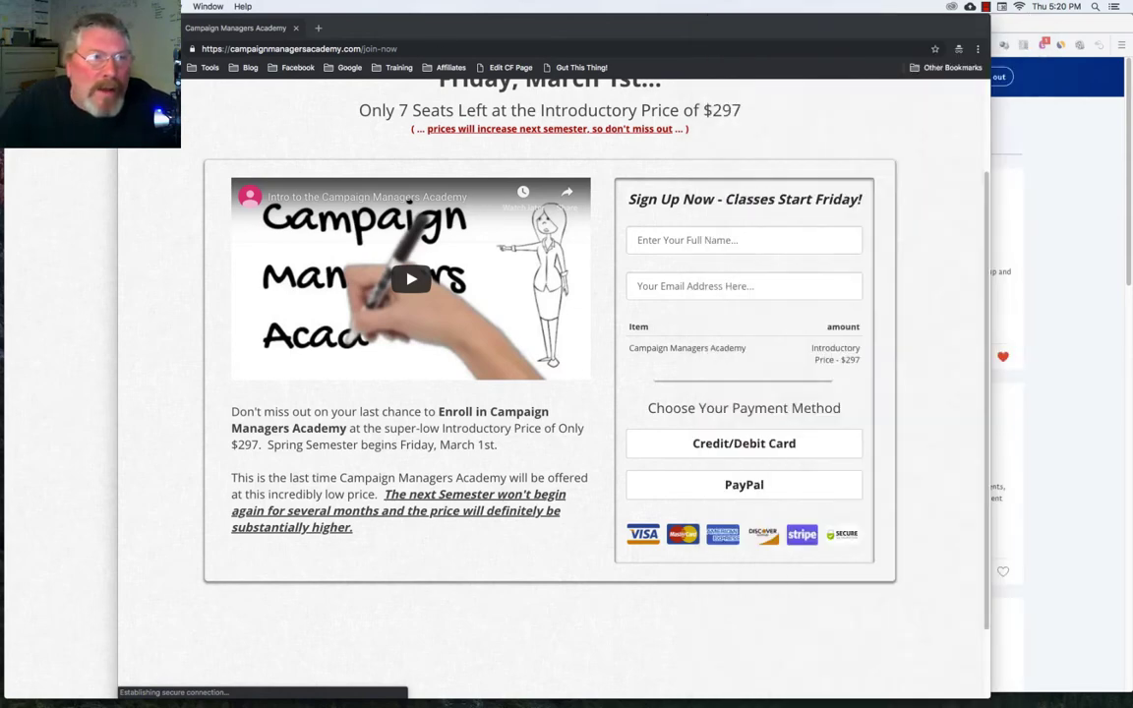
key(super+w)
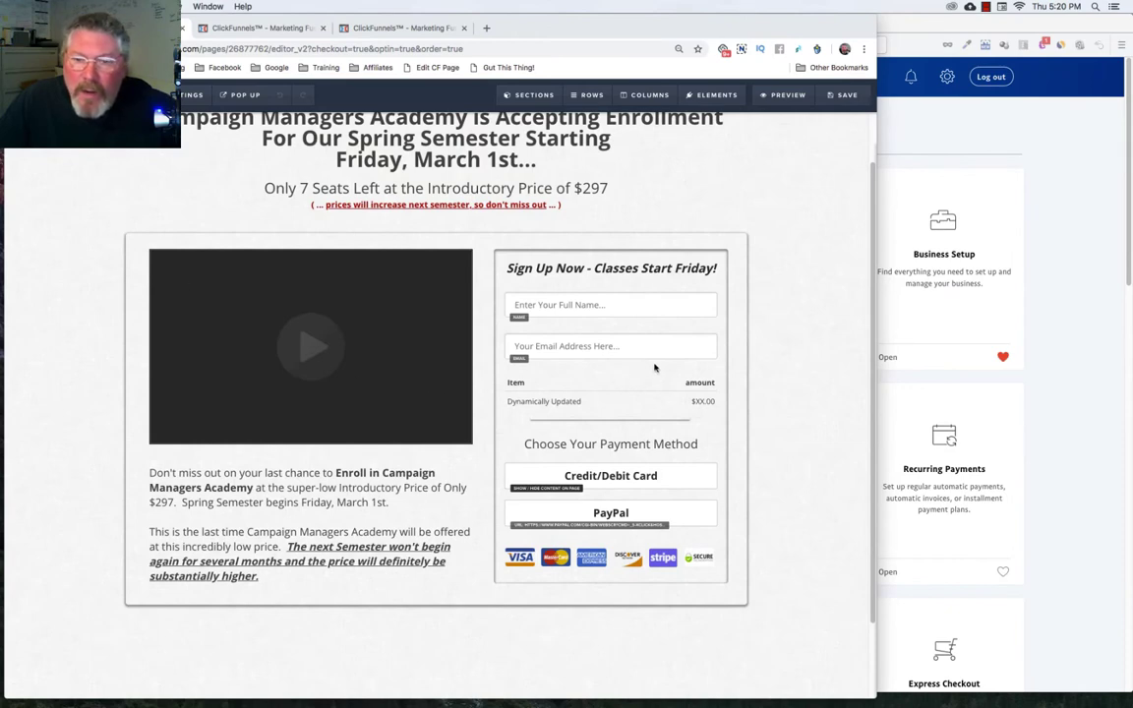
Step: Unhide the Select Product 2.0 element on the order page through the element manager
click(713, 101)
click(715, 99)
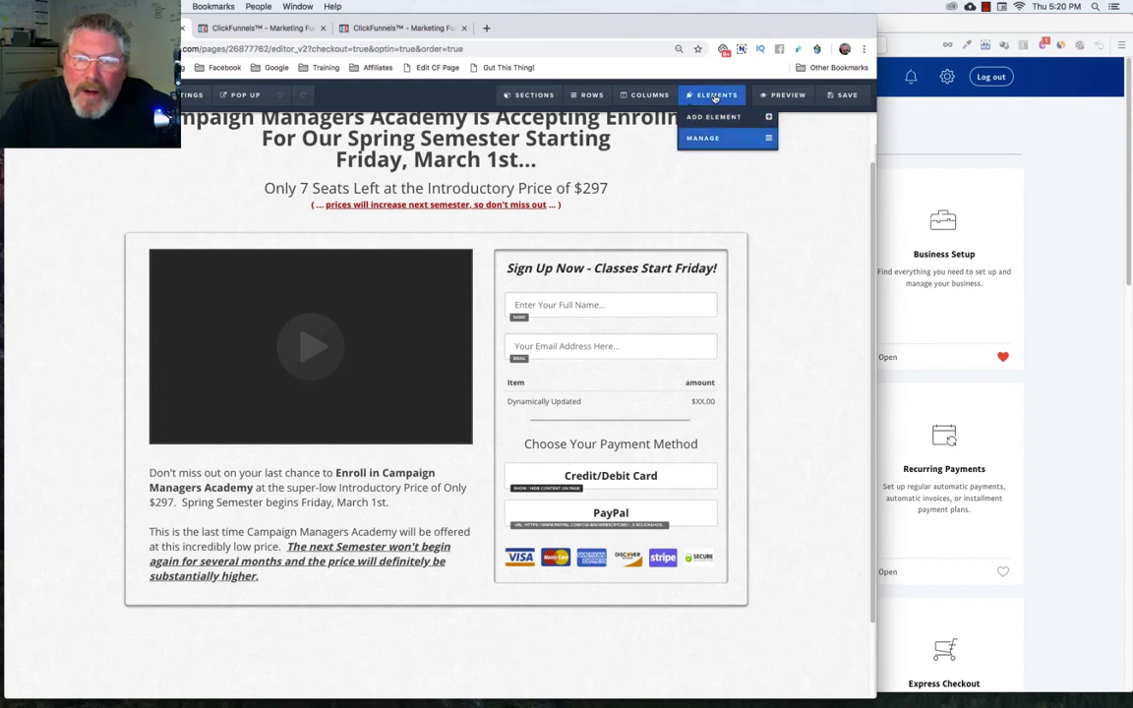
click(704, 139)
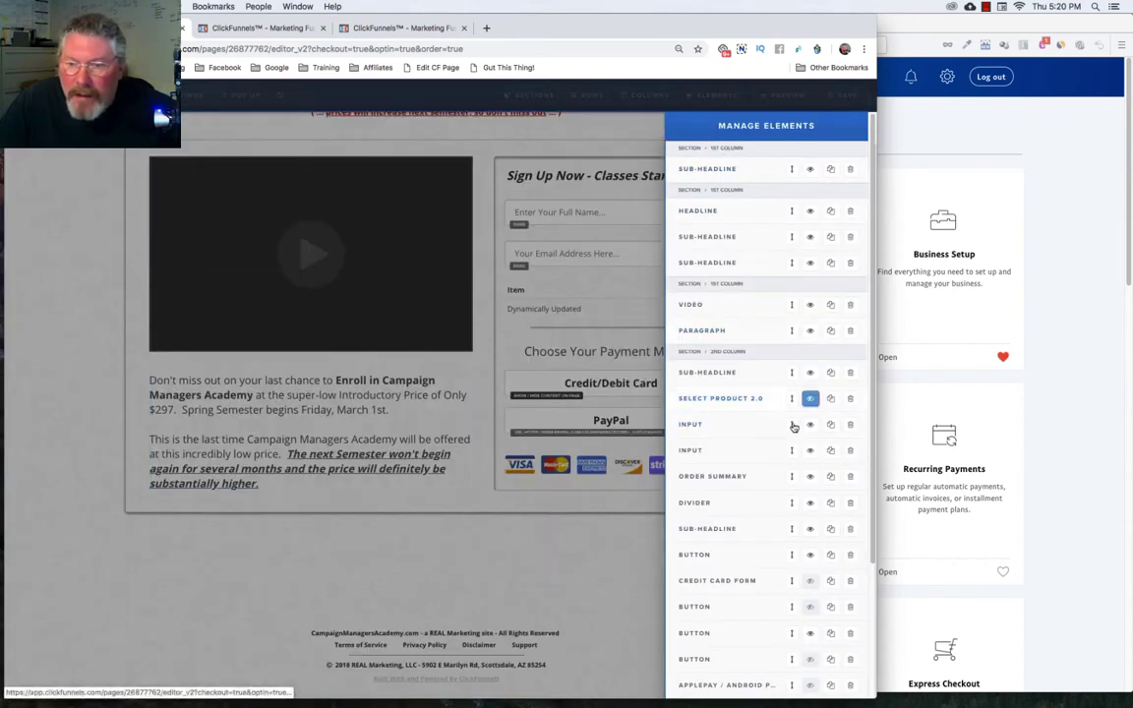
click(809, 397)
Step: Unhide the credit card form, the enroll button, the Apple/Android Pay button and the ApplePay / Android Pay element
scroll(732, 527, down, 2)
scroll(732, 526, down, 1)
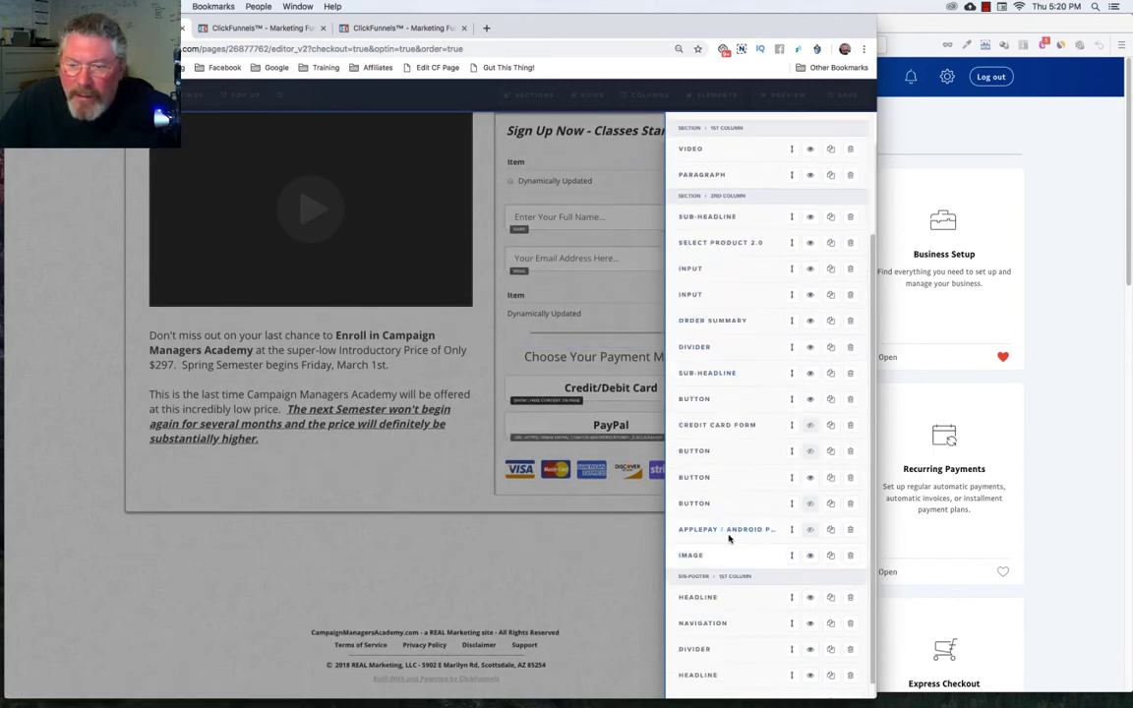
click(811, 426)
click(810, 451)
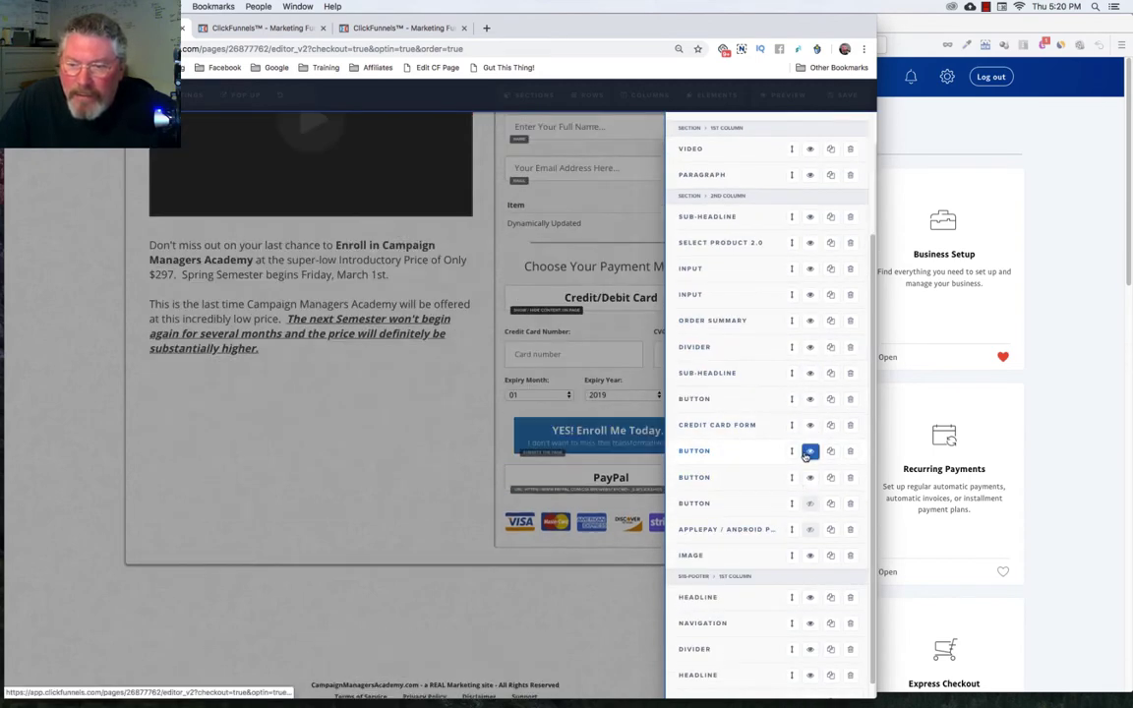
click(810, 530)
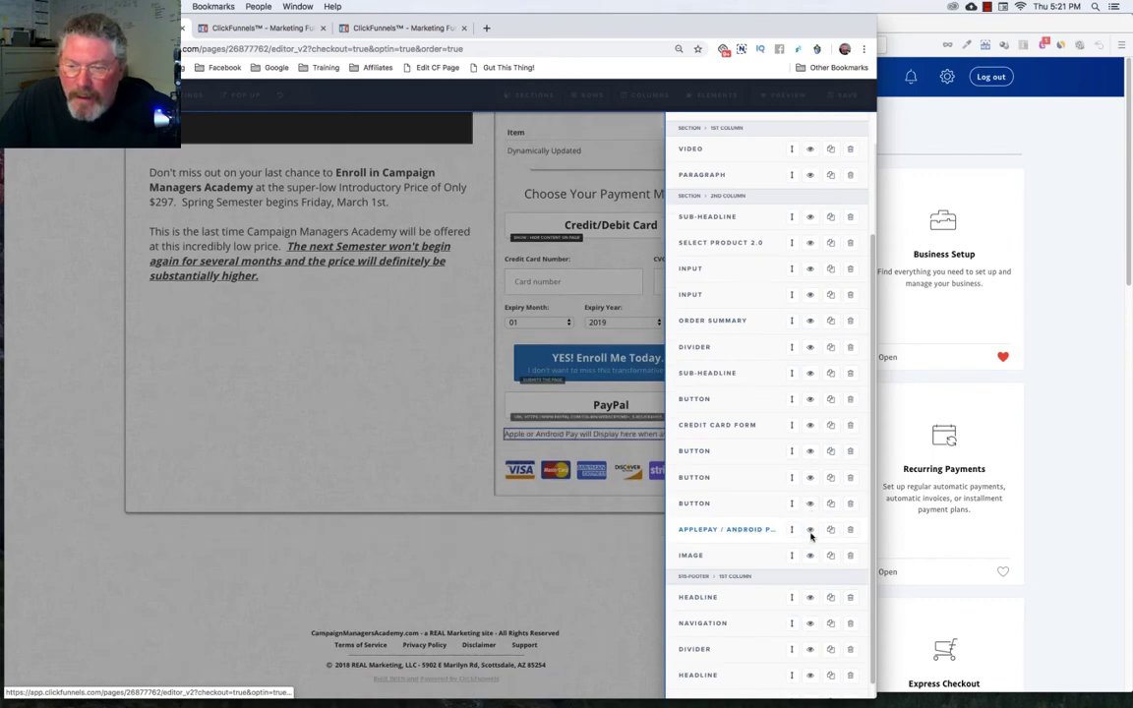
click(632, 504)
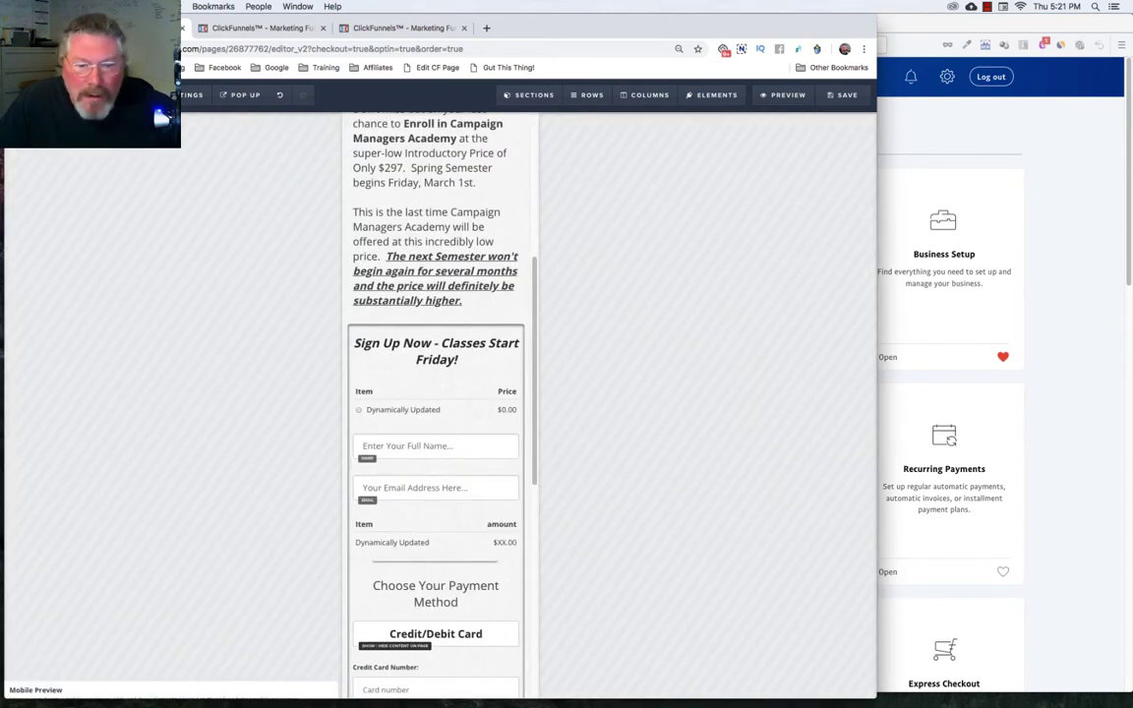
Step: Make the mobile-only Apple/Android Pay button display on all devices and return to the desktop view of the page
scroll(370, 475, down, 5)
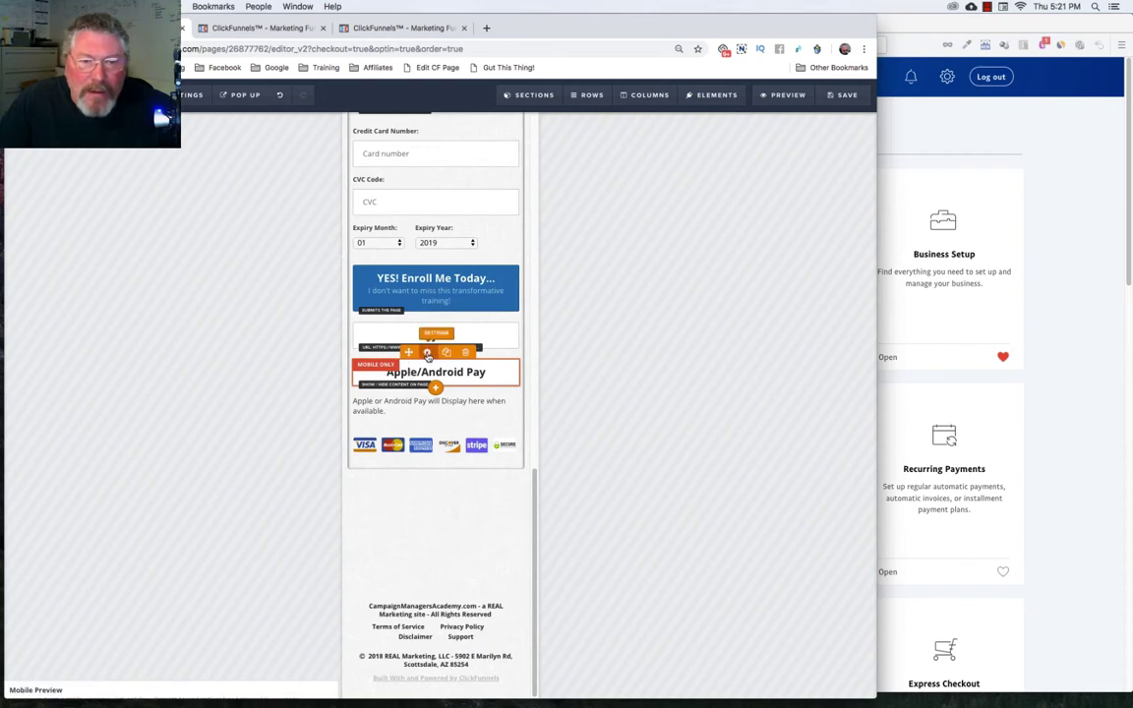
click(427, 354)
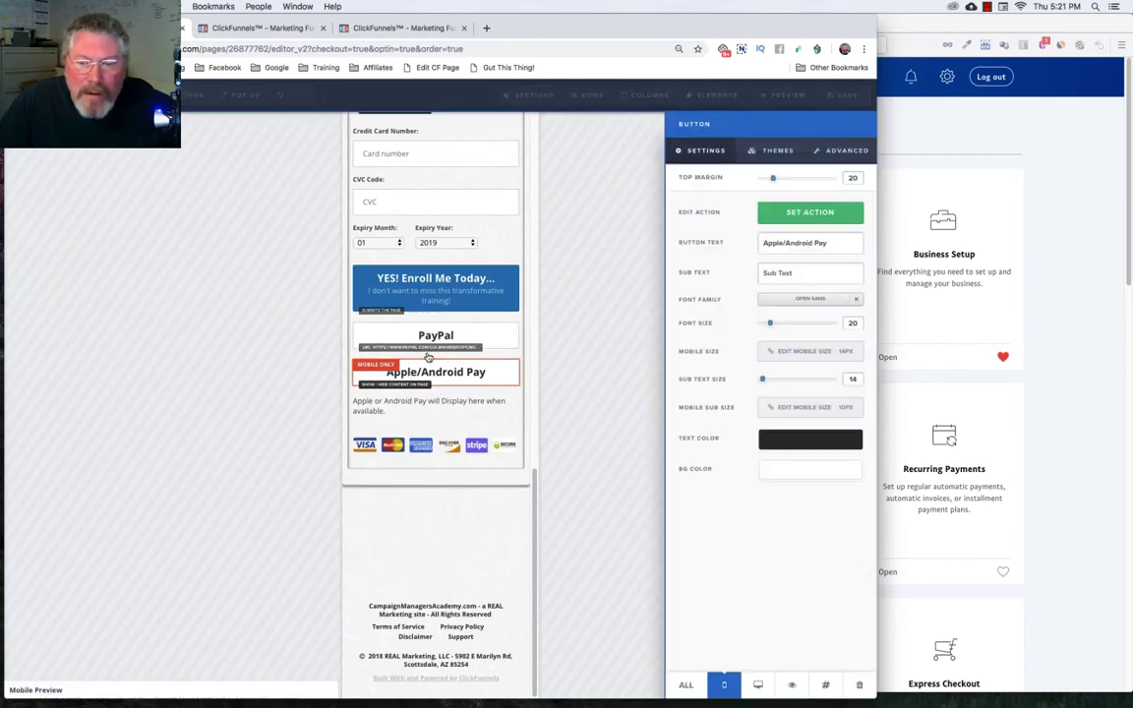
click(689, 688)
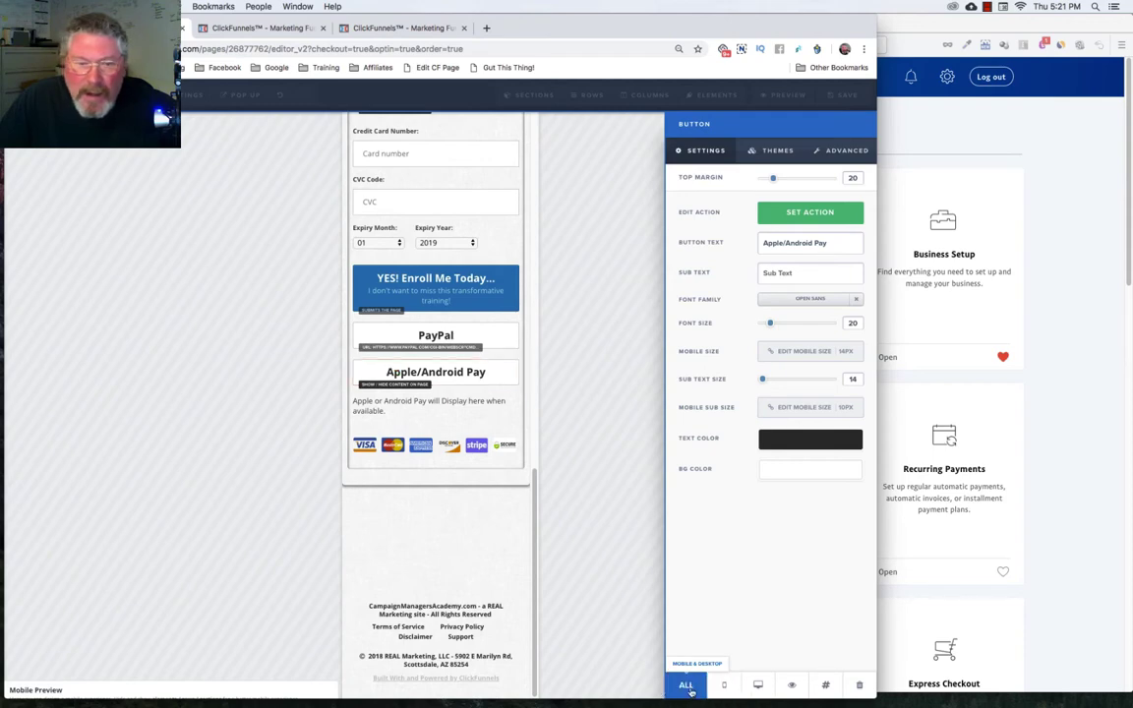
click(645, 630)
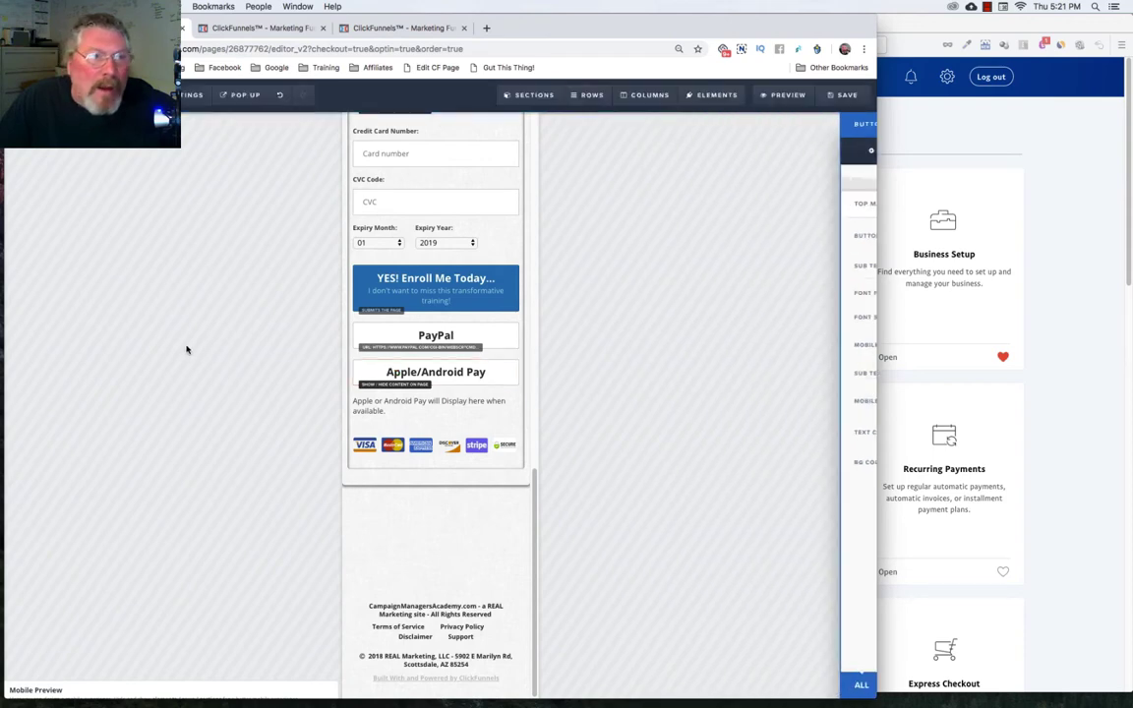
click(157, 94)
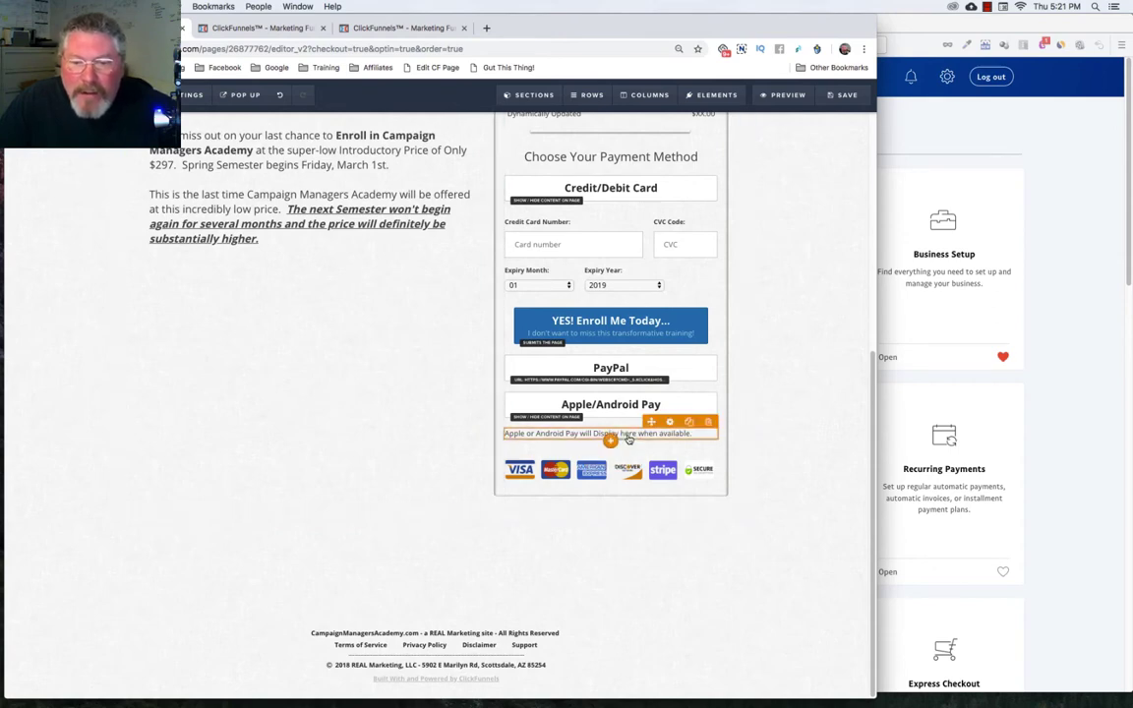
scroll(375, 419, up, 5)
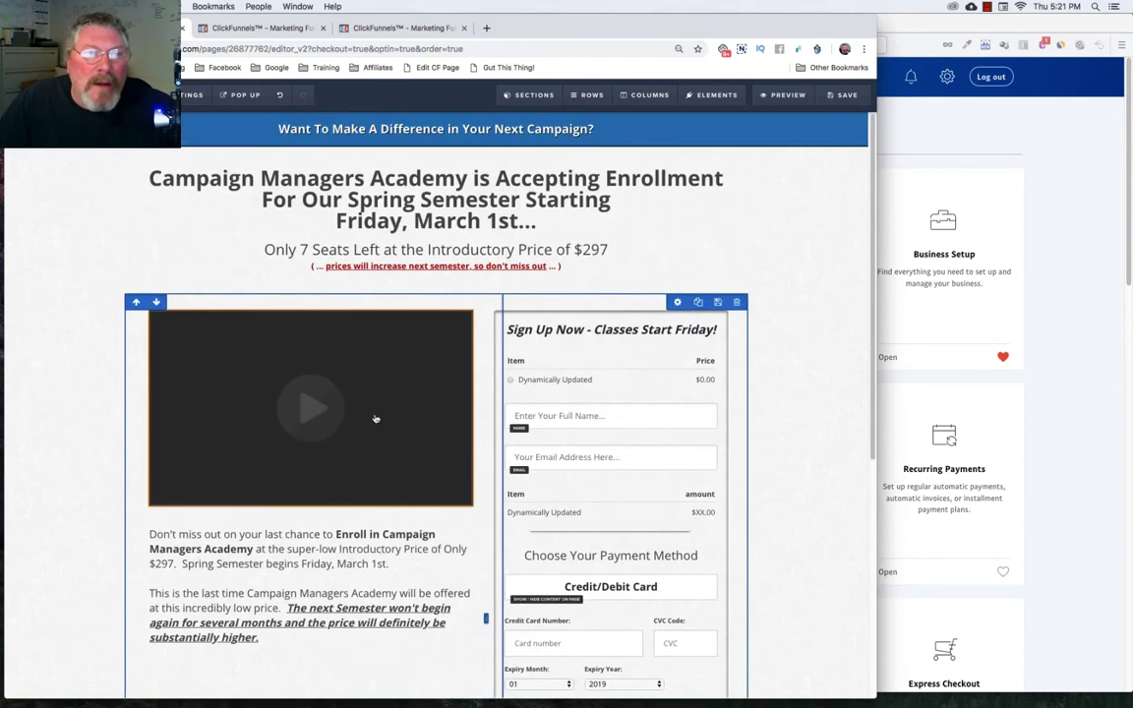
Step: Build a custom funnel from scratch named "CMA - Case Study" and assign it a group tag
click(285, 28)
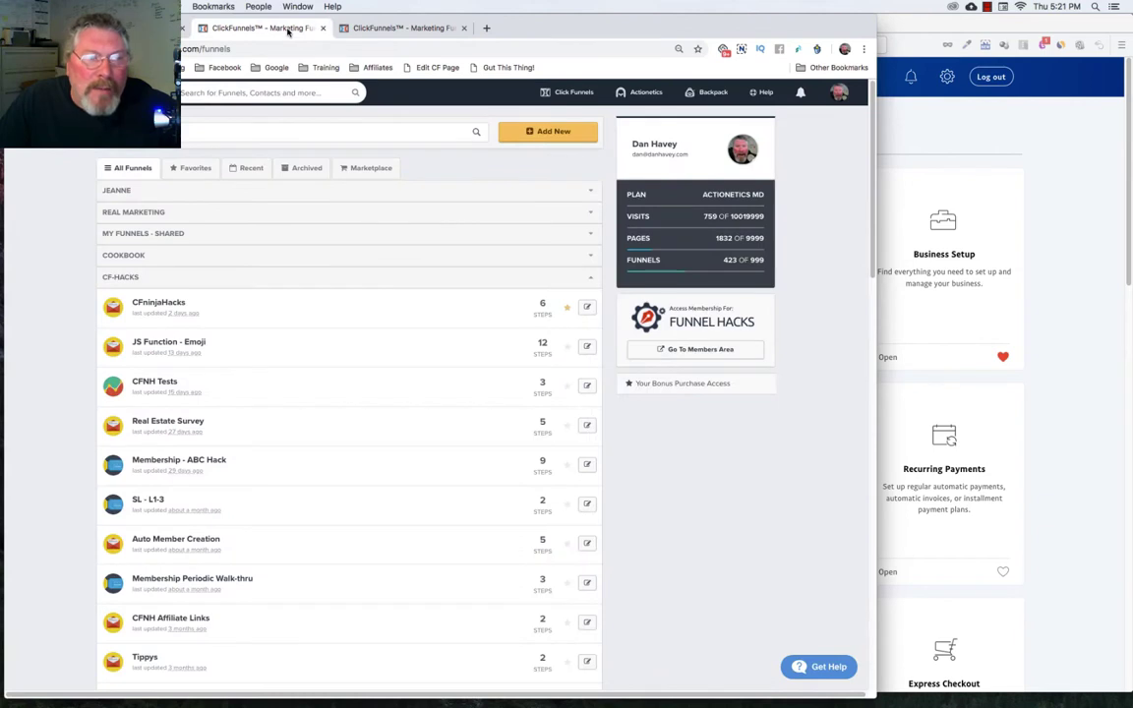
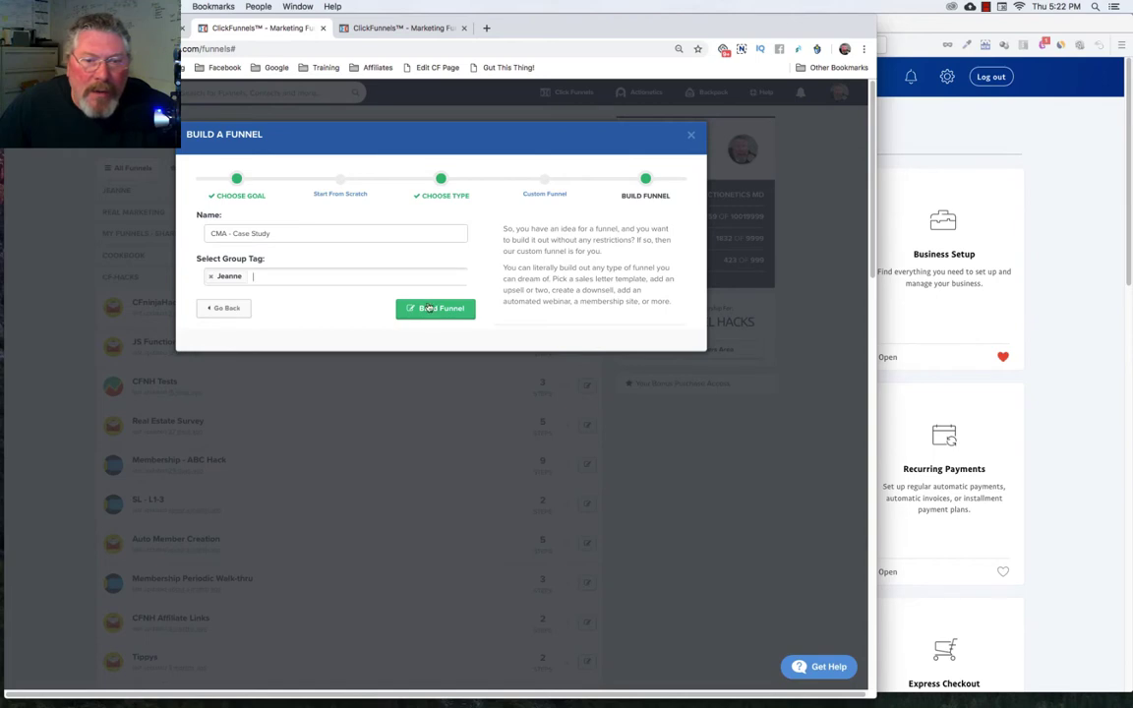
click(436, 311)
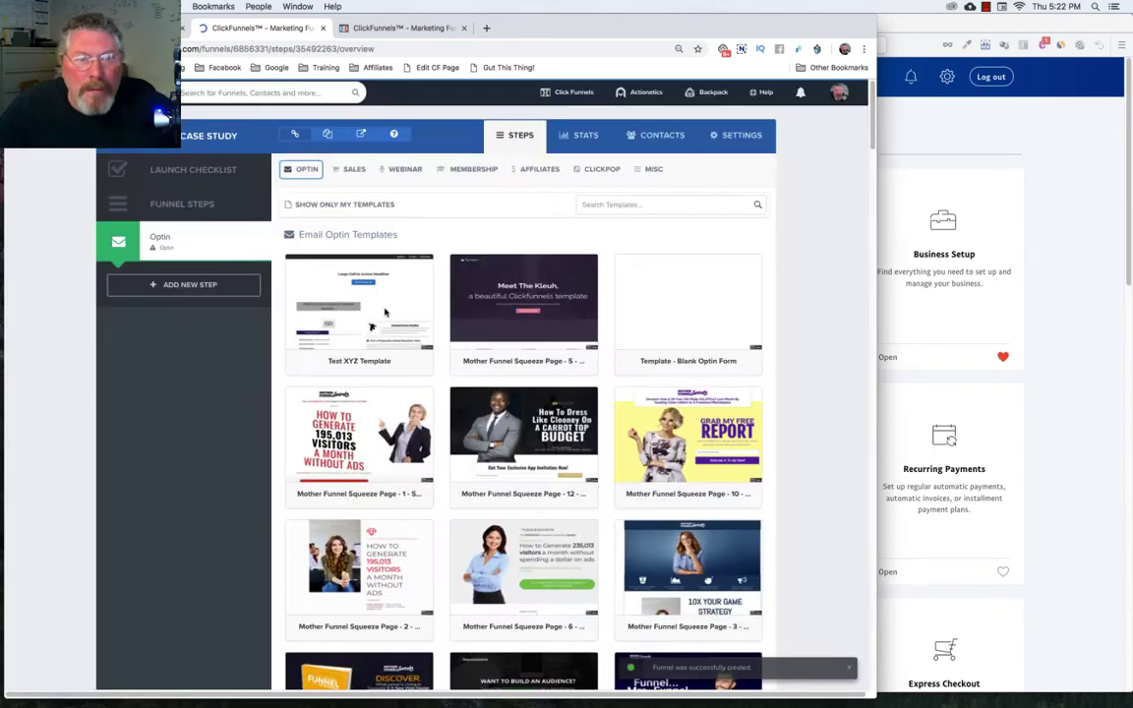
Step: Apply the "Template - Blank Order Form" sales template to the Optin funnel step and open its page for editing
mouse_move(385, 313)
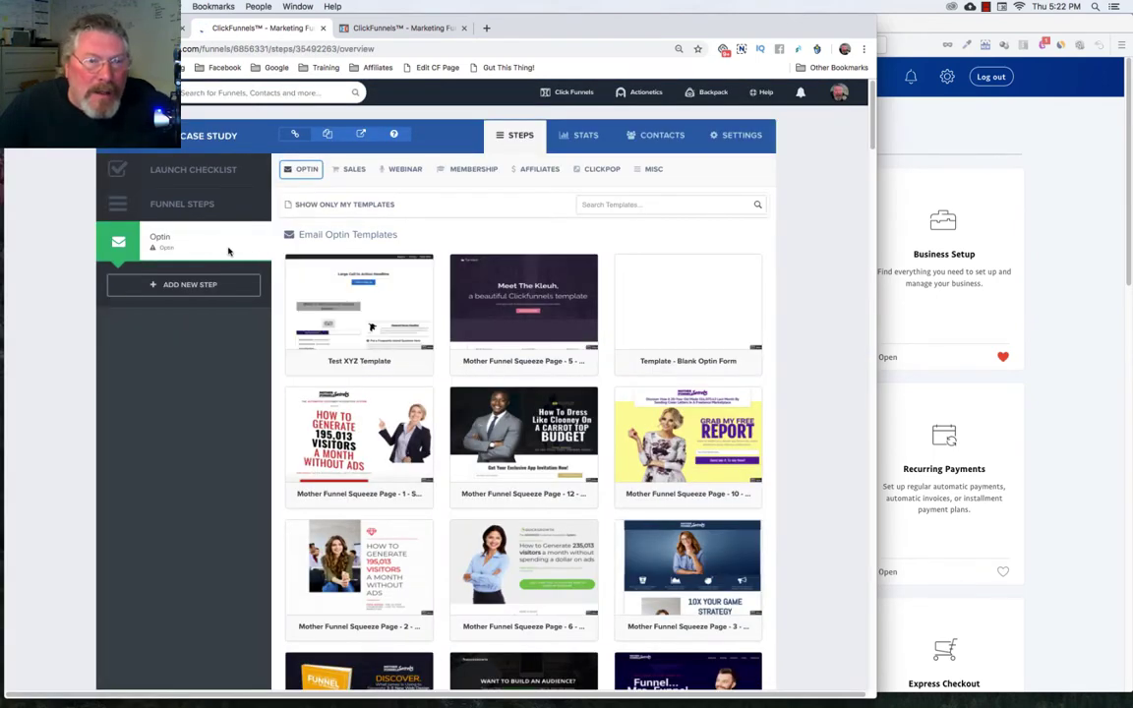
click(353, 171)
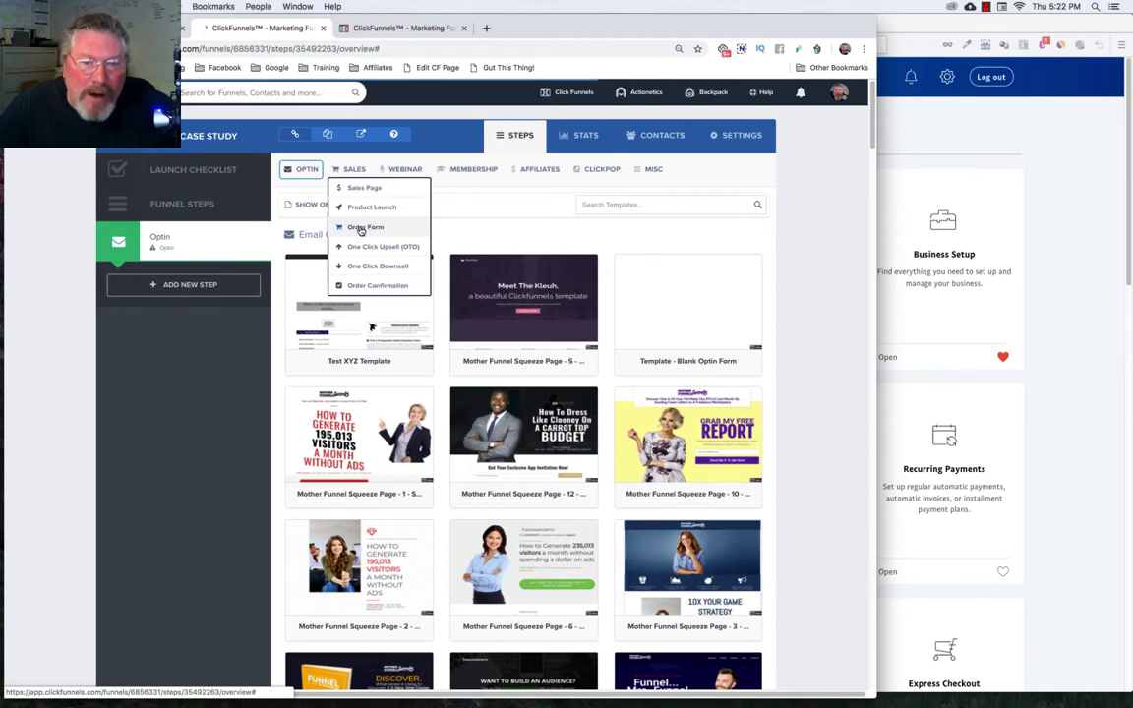
click(361, 228)
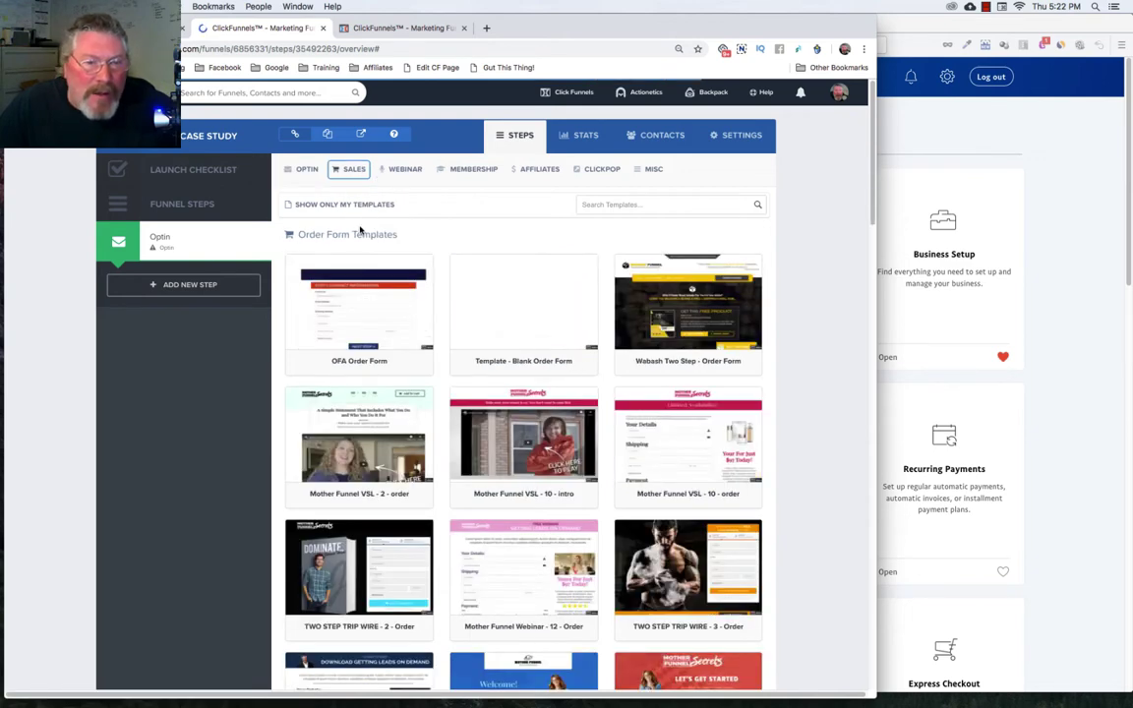
mouse_move(499, 349)
click(521, 295)
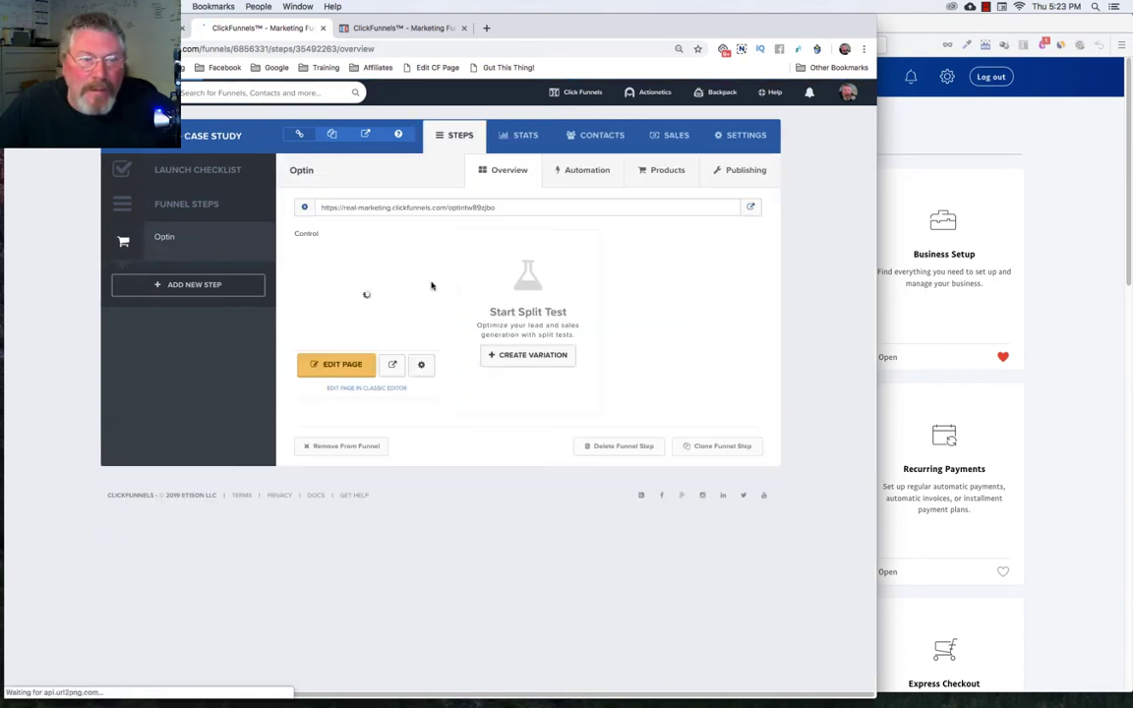
click(338, 367)
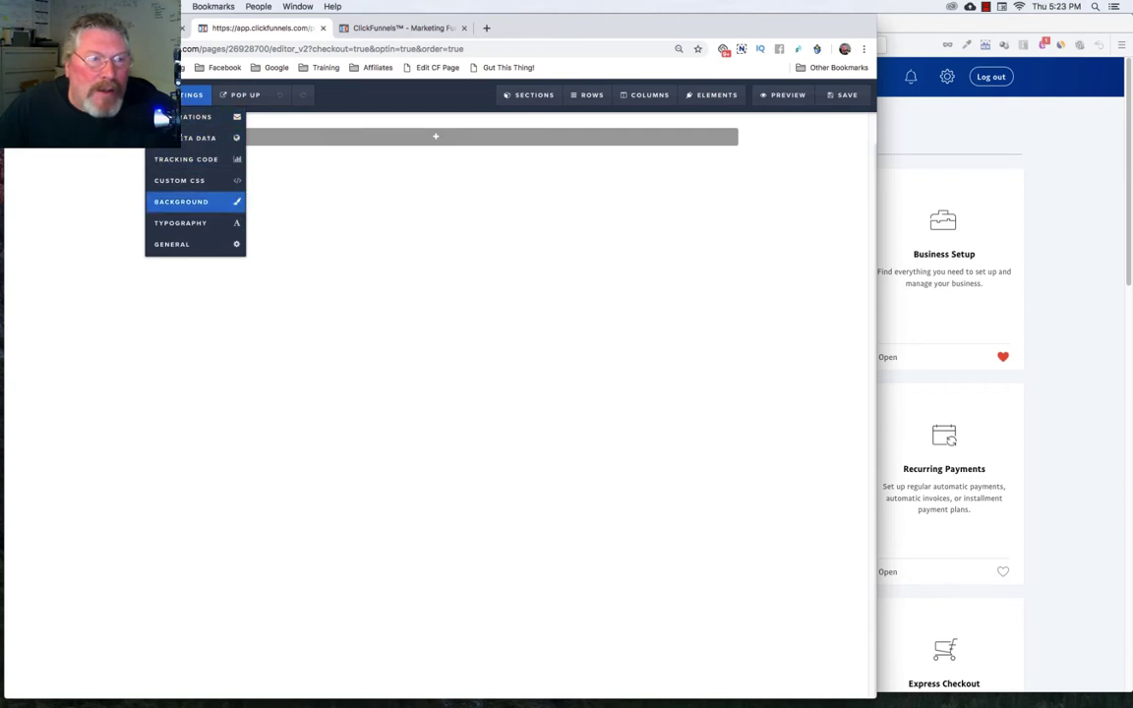
Step: Set the page's SEO meta title to "Campaign Managers Academy"
click(186, 139)
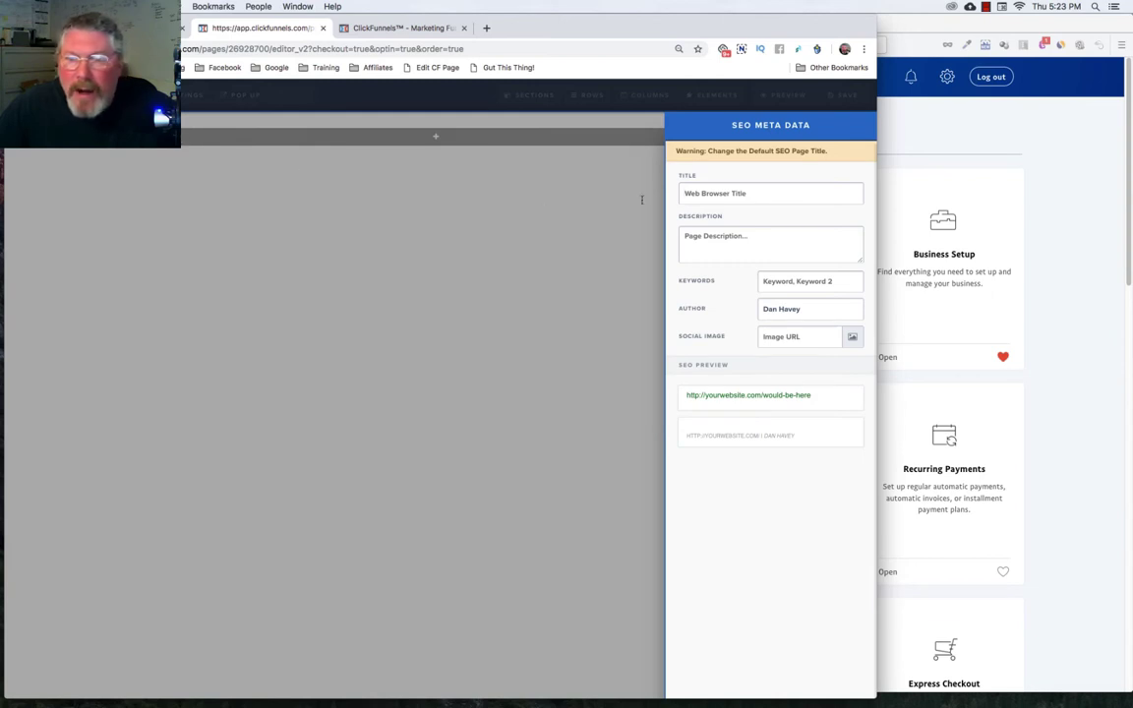
click(756, 192)
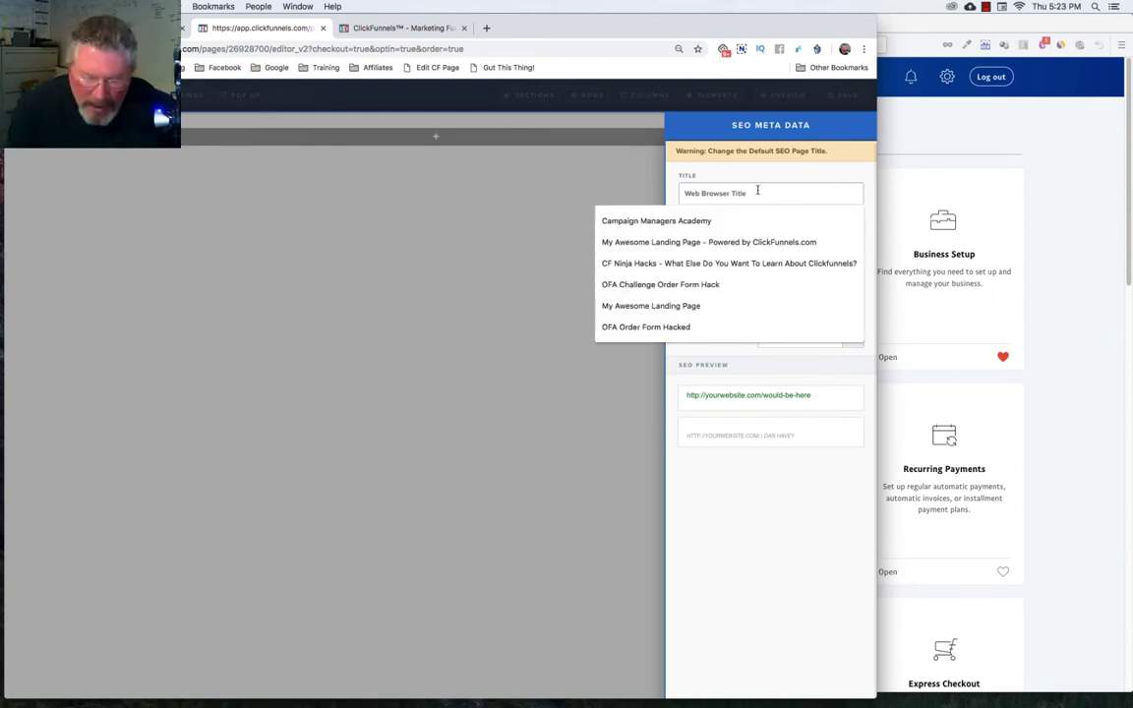
text(Campaign)
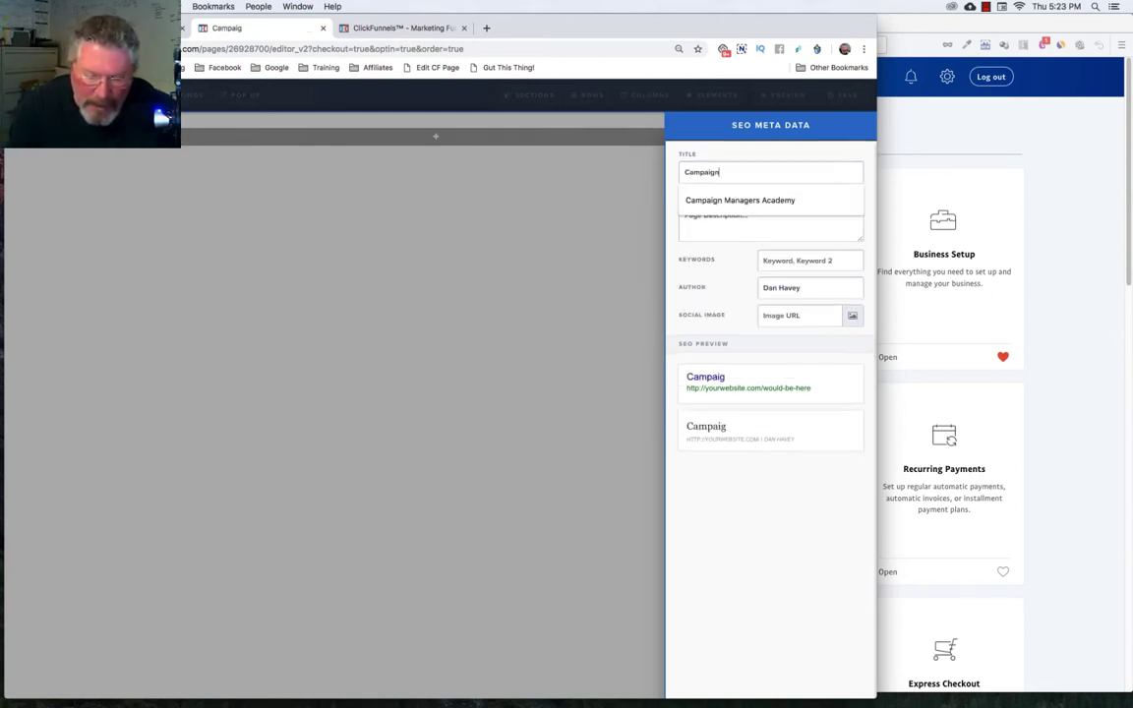
text( Managers)
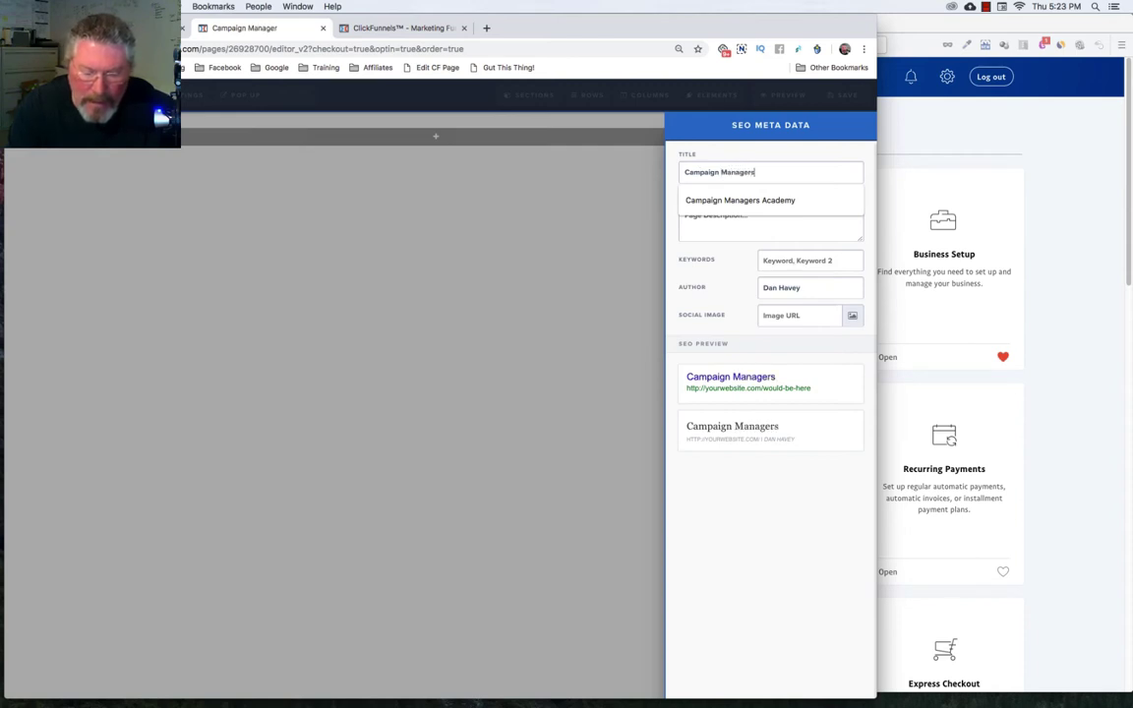
text( Acad)
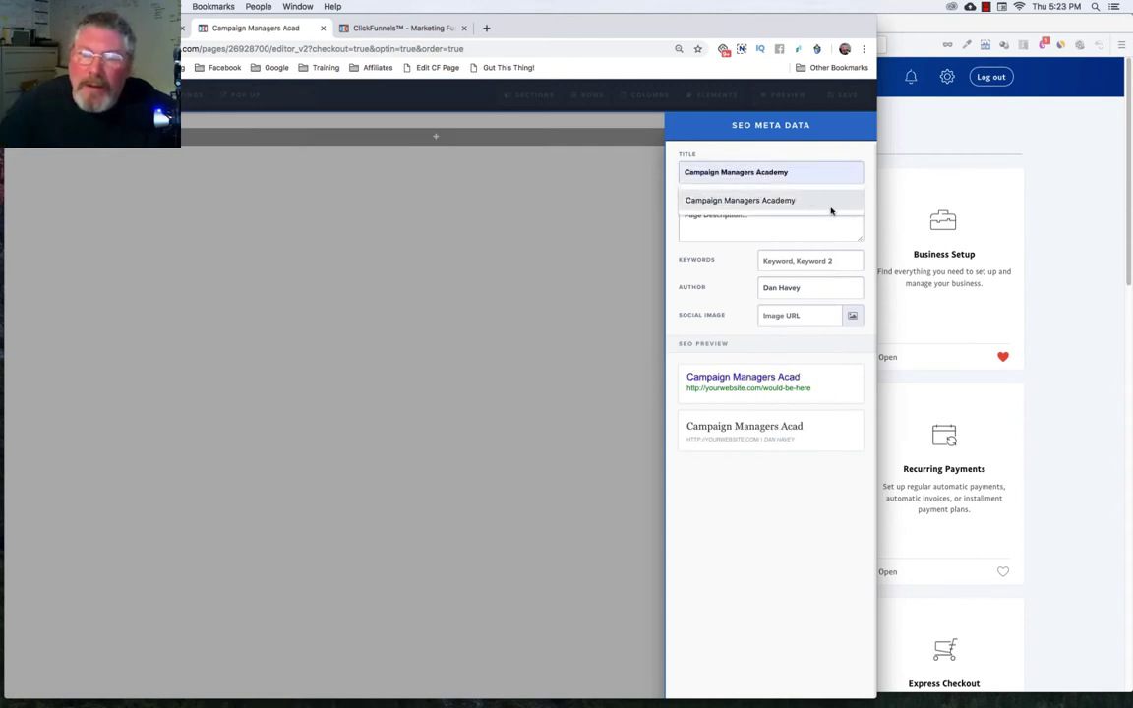
click(781, 202)
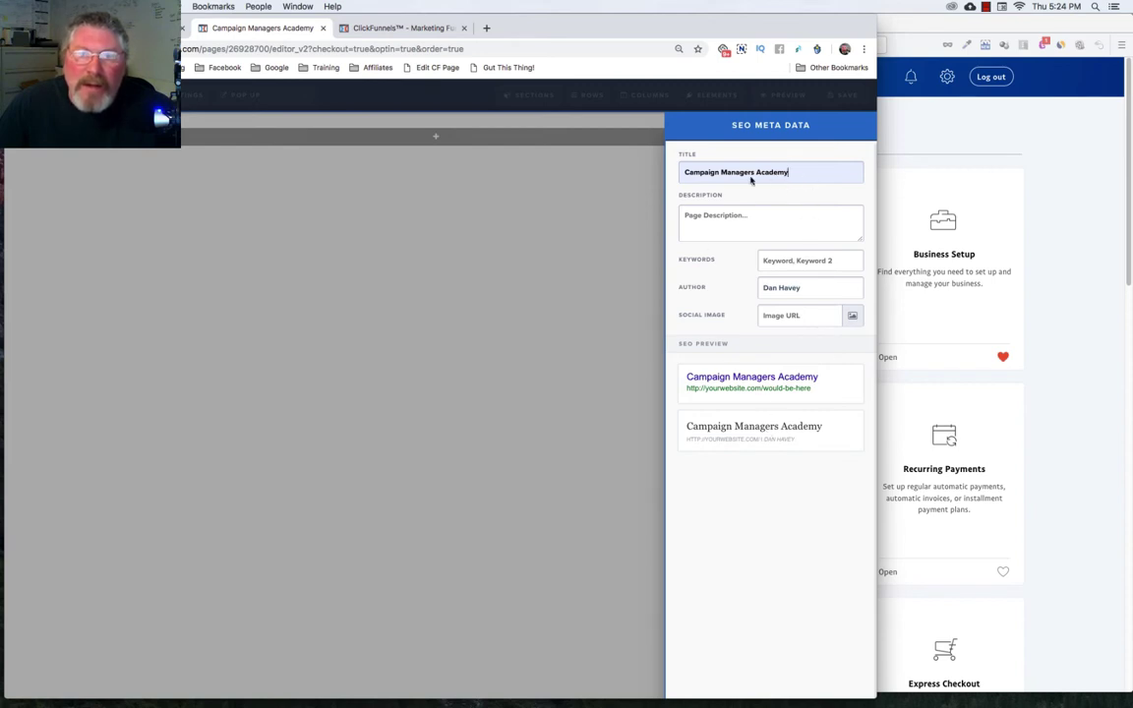
click(401, 197)
Step: Search the image library for "bg-" and apply the light grey textured image below the black woven pattern as page background
click(192, 94)
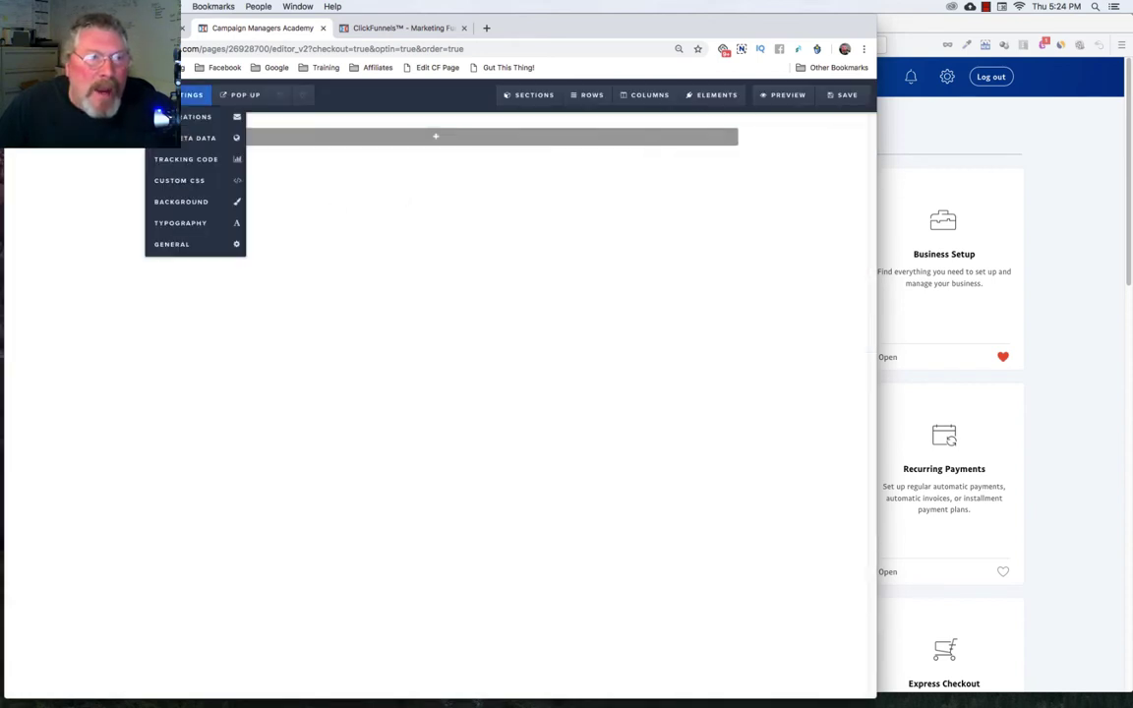
click(188, 205)
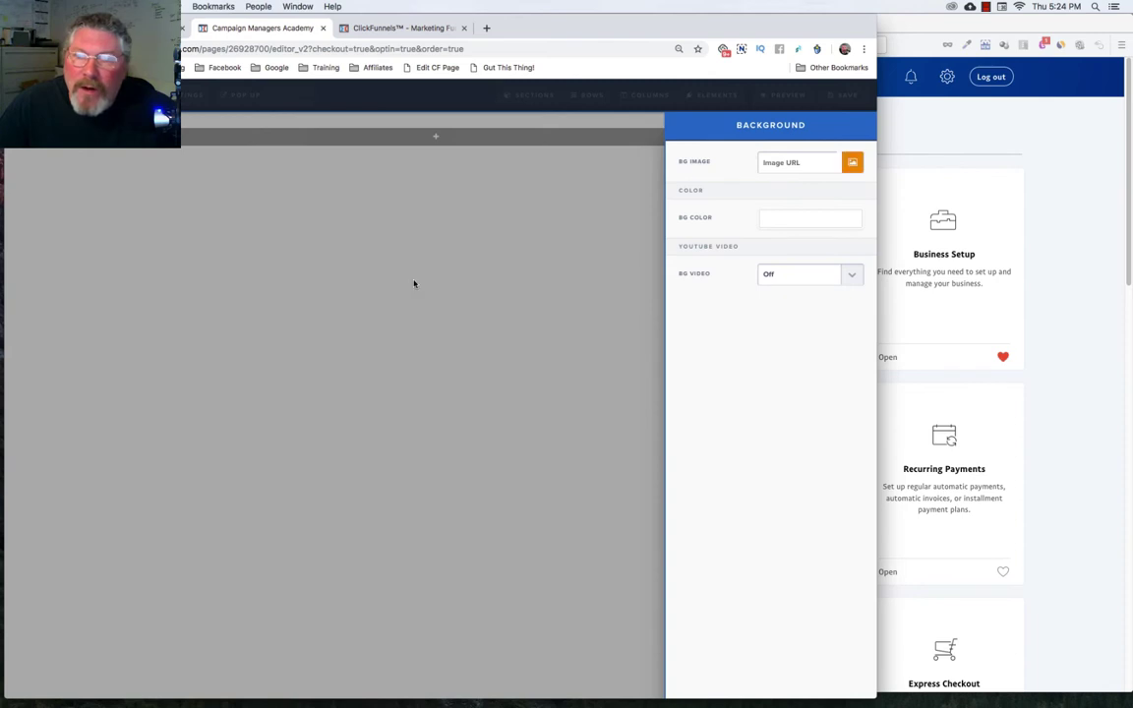
click(852, 162)
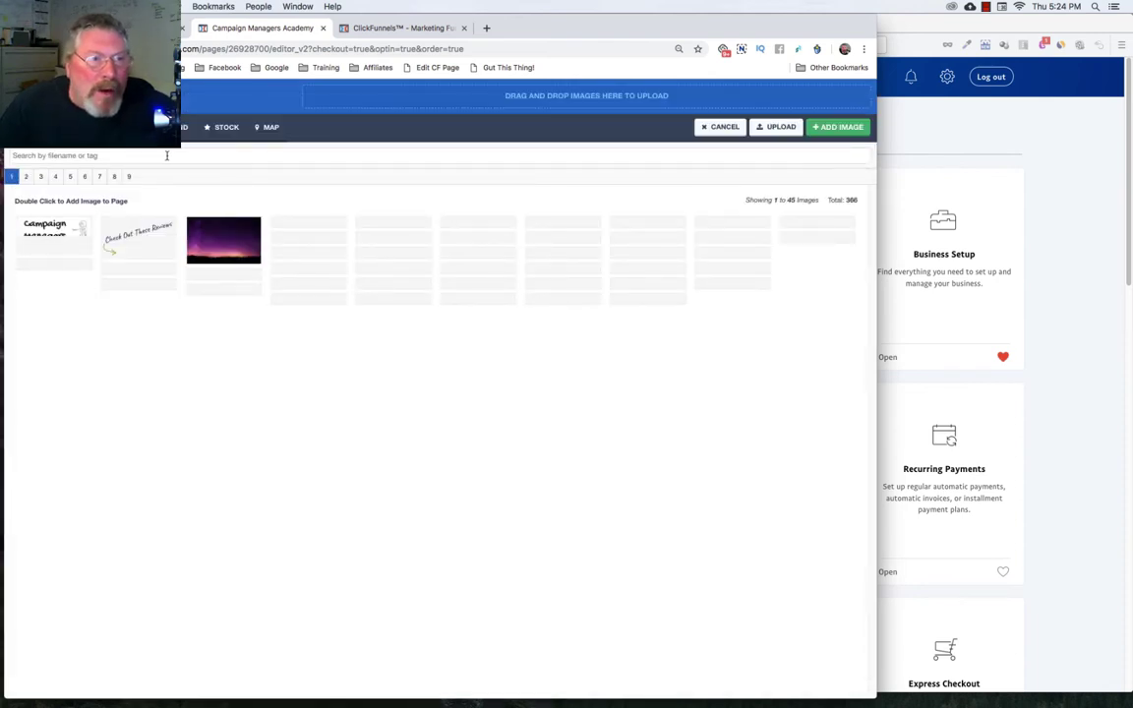
click(166, 154)
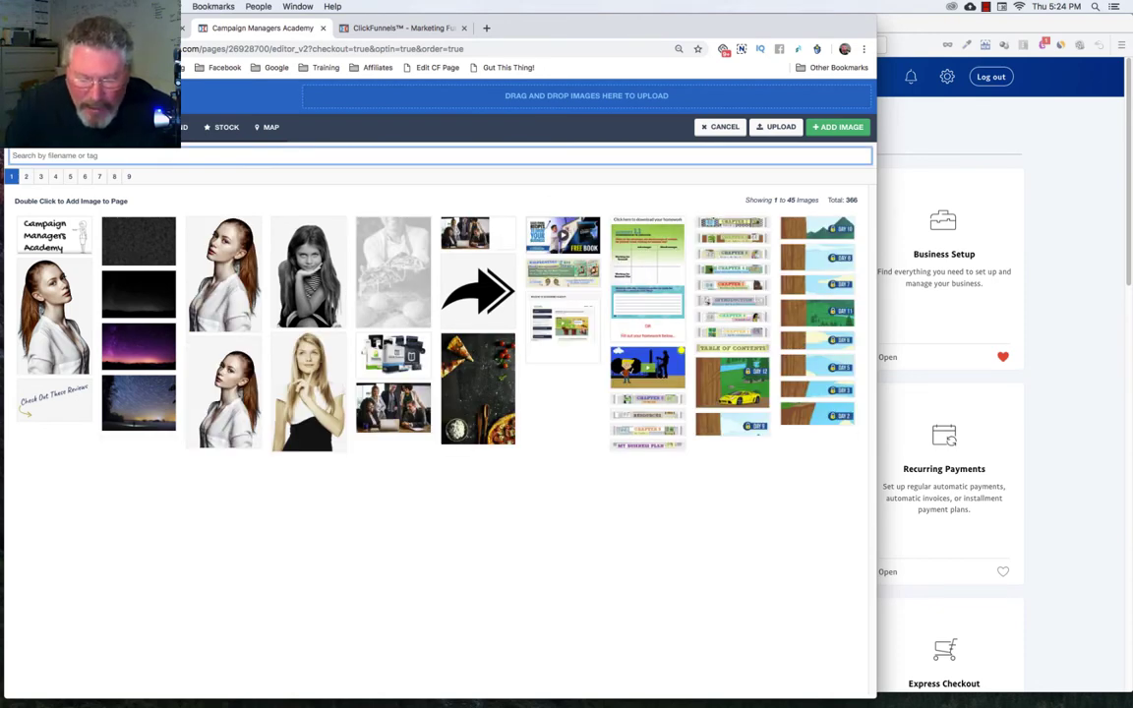
text(b)
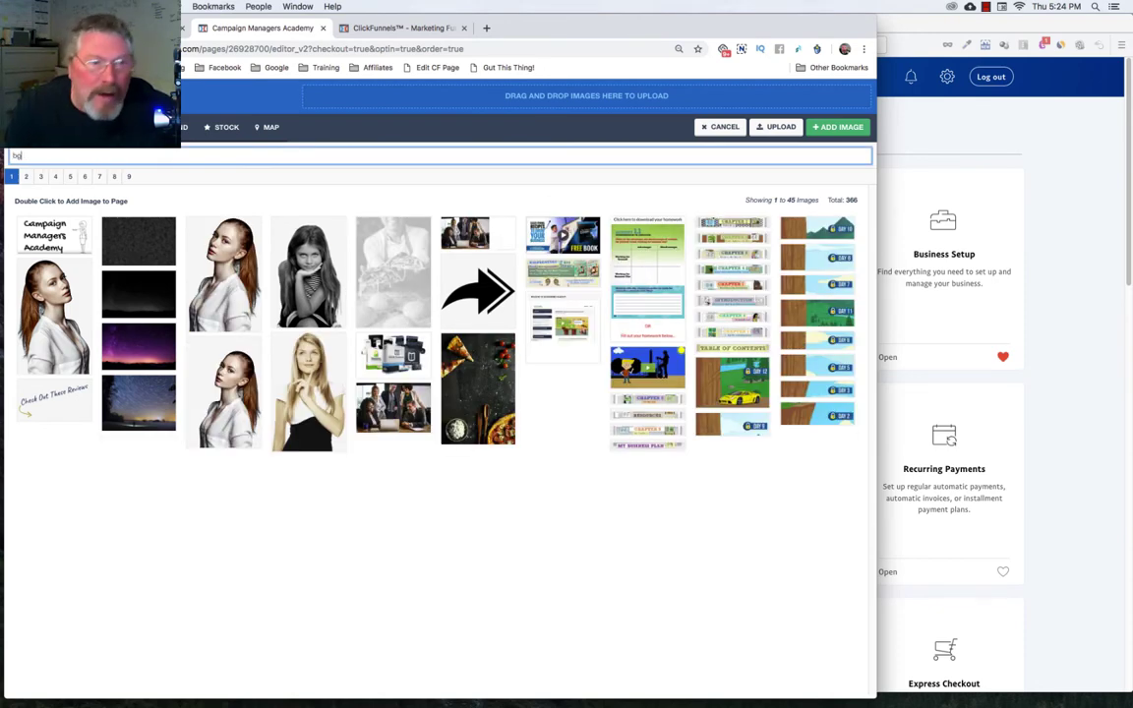
text(g)
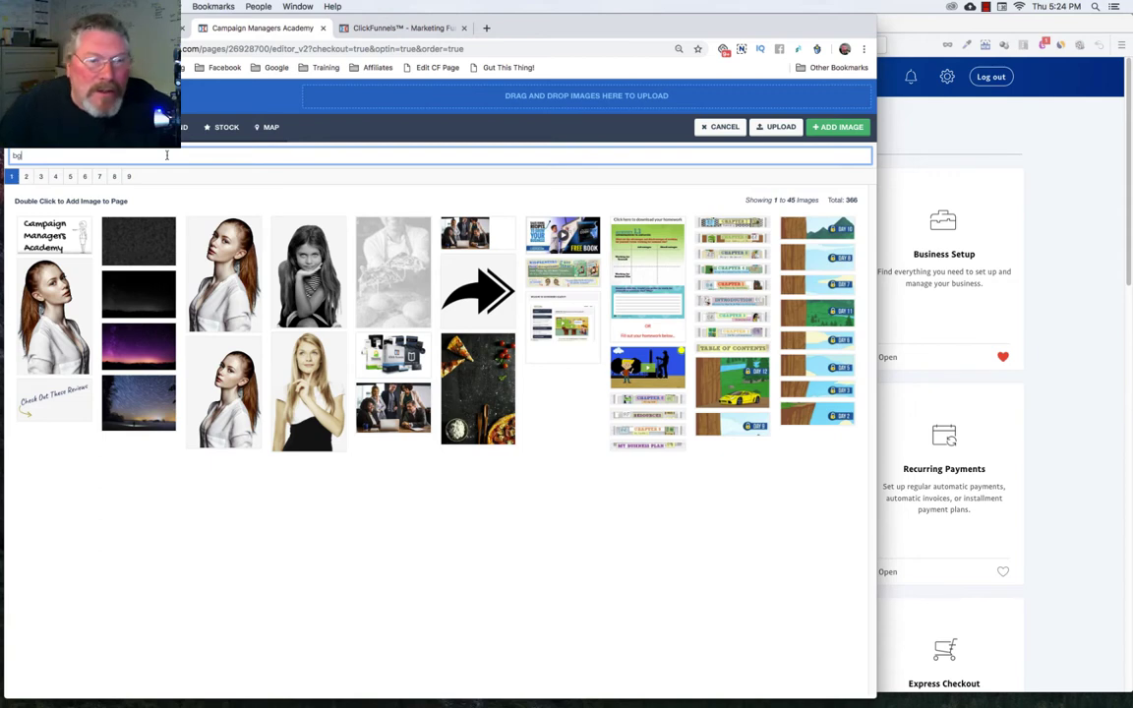
text(-)
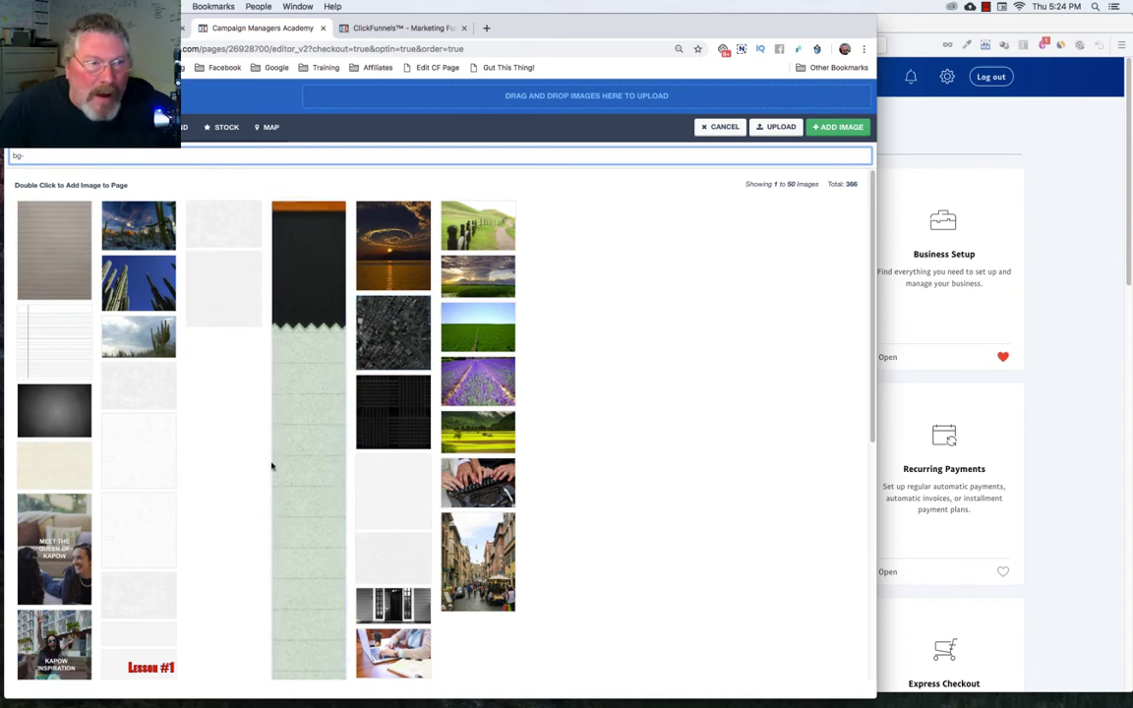
click(392, 488)
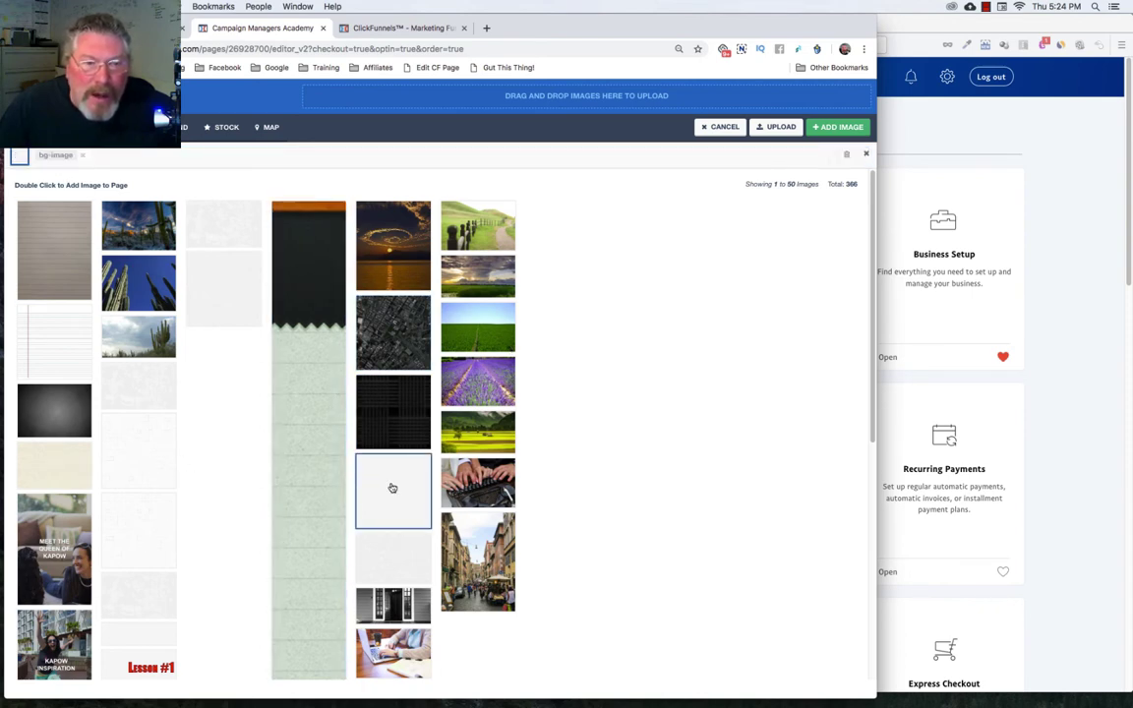
double_click(391, 488)
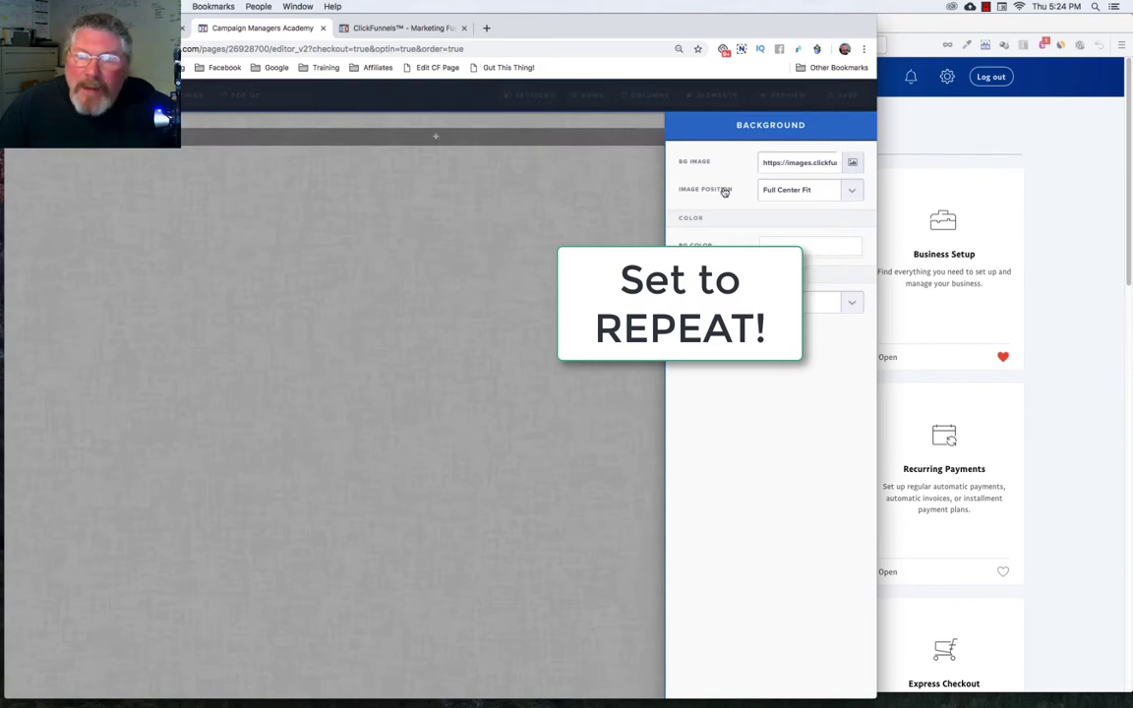
Step: Set the page background's image position to Repeat and close the background settings
click(782, 191)
click(782, 219)
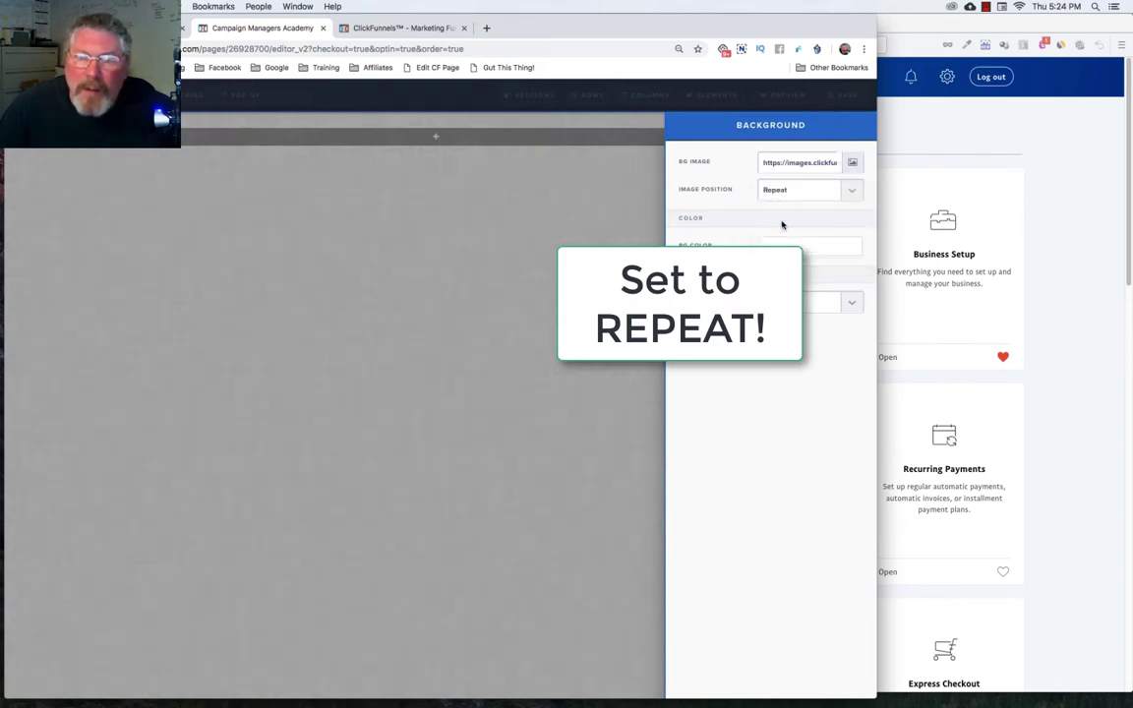
click(630, 237)
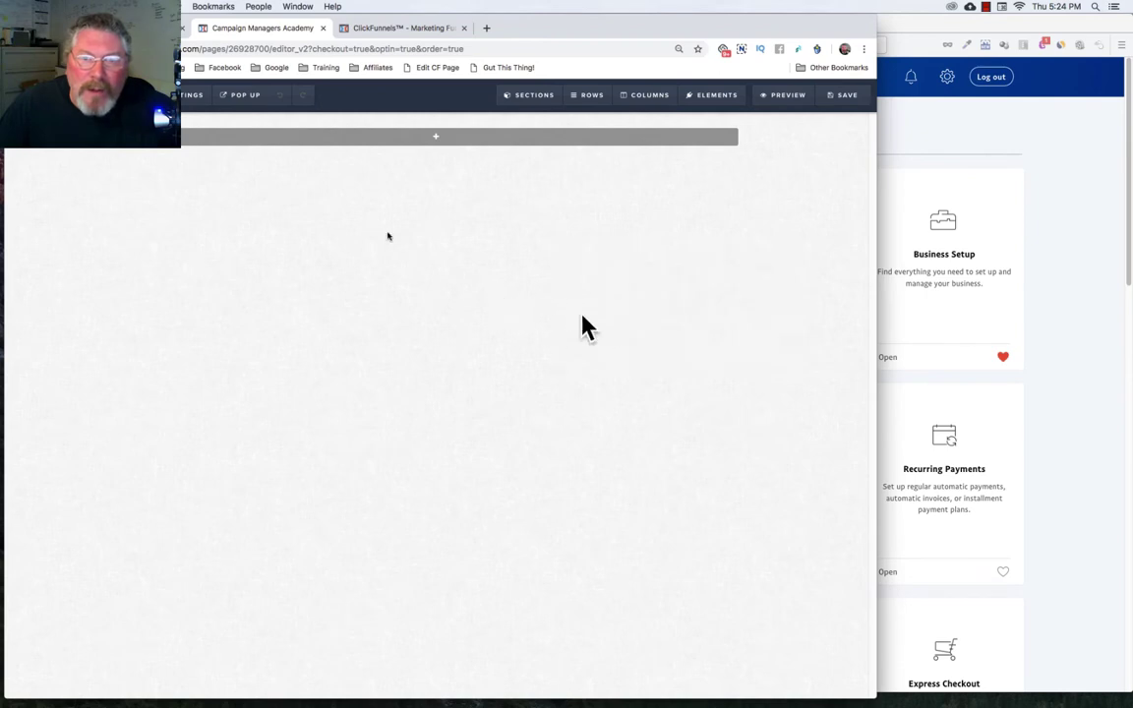
Step: Set both the content font and the headline font of the page typography to Open Sans
mouse_move(192, 95)
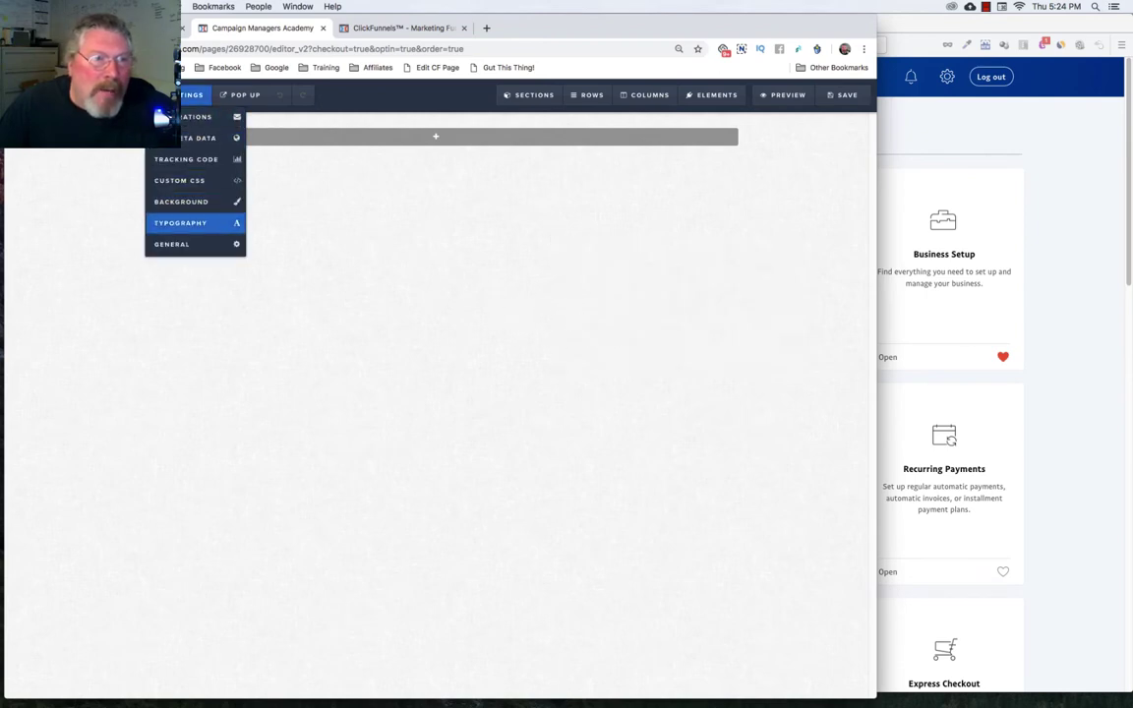
click(177, 225)
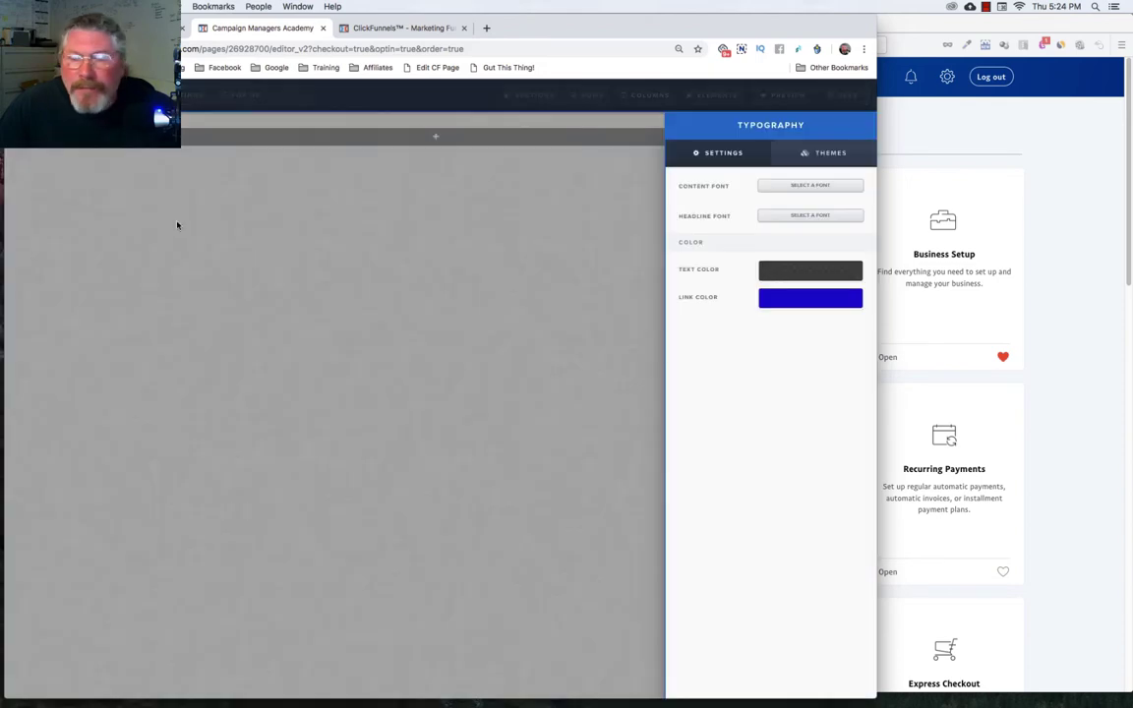
click(799, 185)
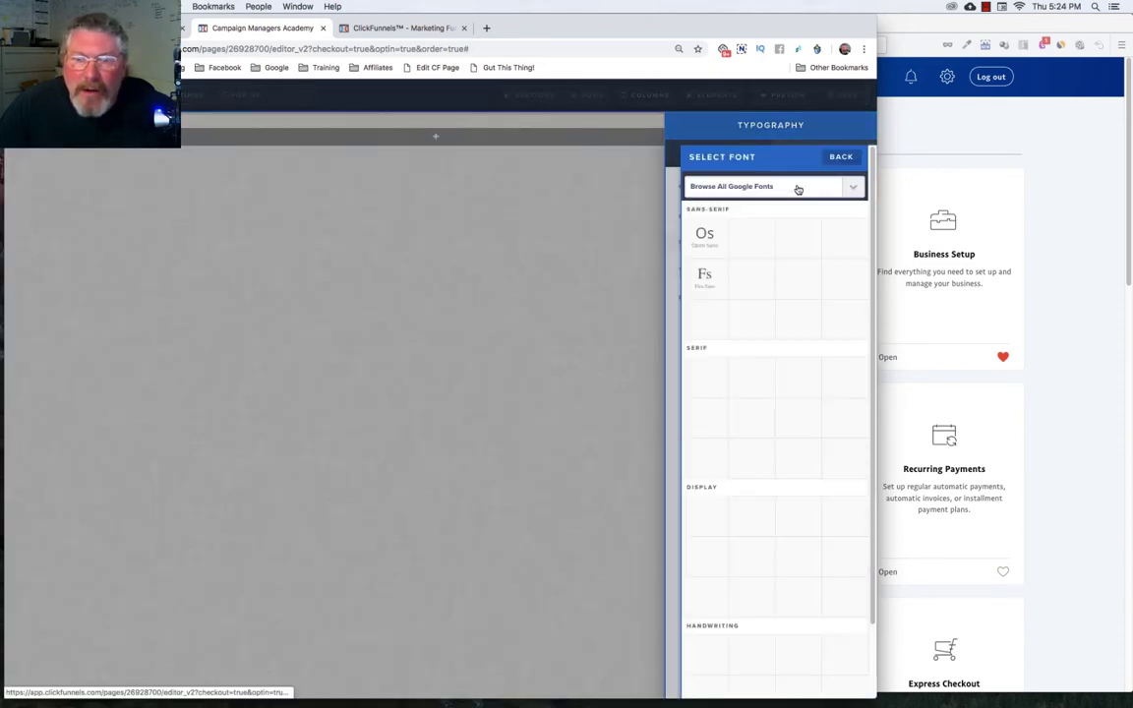
click(706, 235)
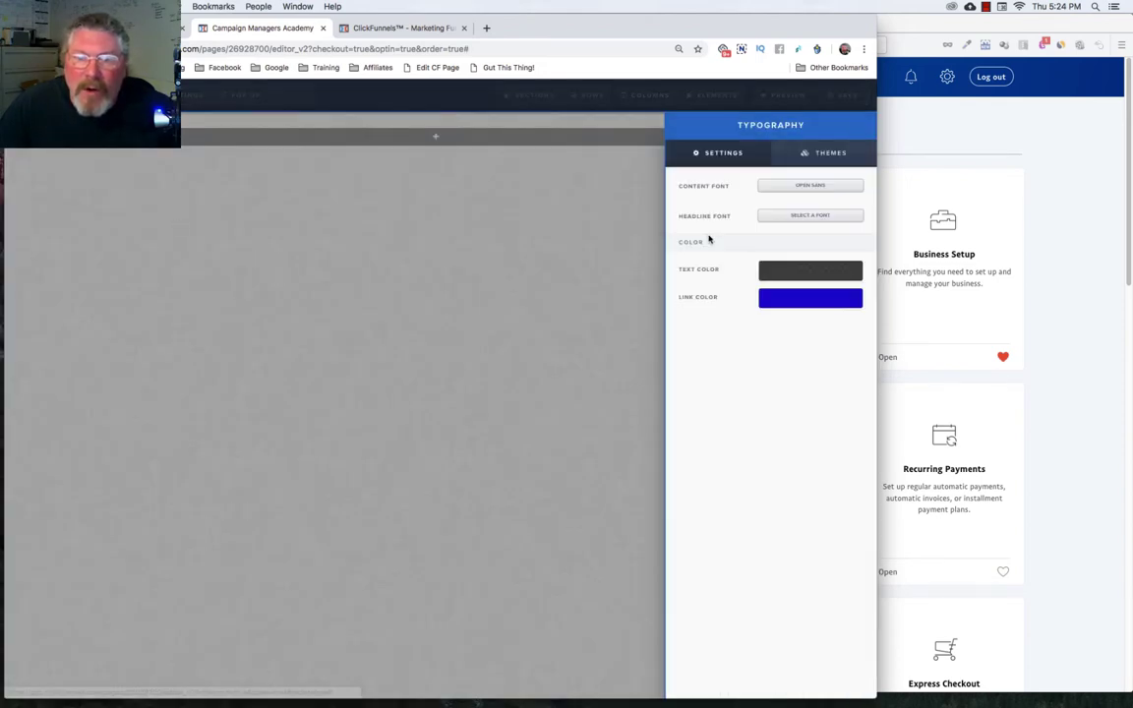
click(804, 214)
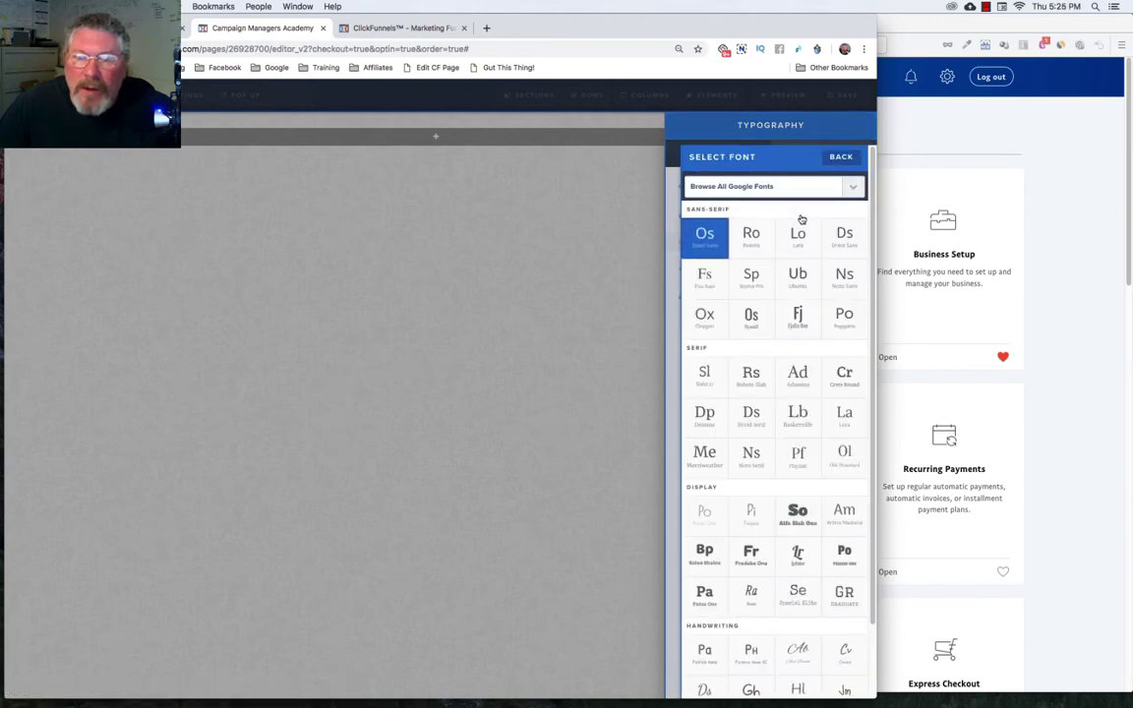
click(707, 236)
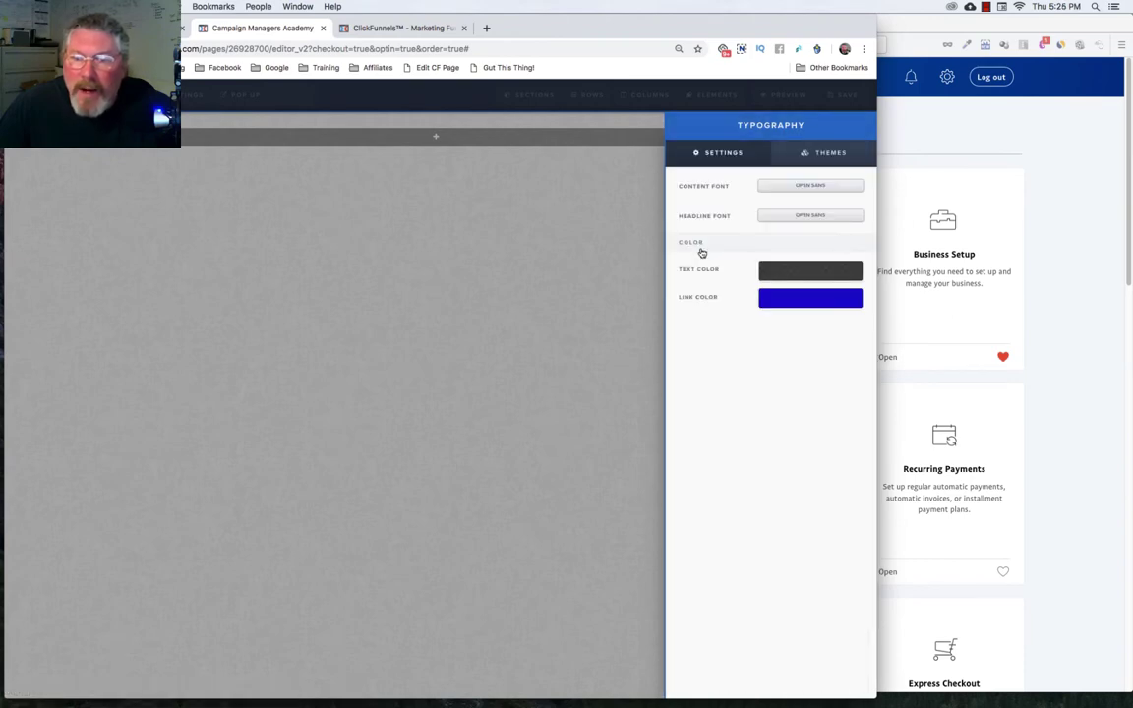
Step: Set the page's text color to the dark grey preset rgb(45, 45, 45) and close the typography settings
click(779, 271)
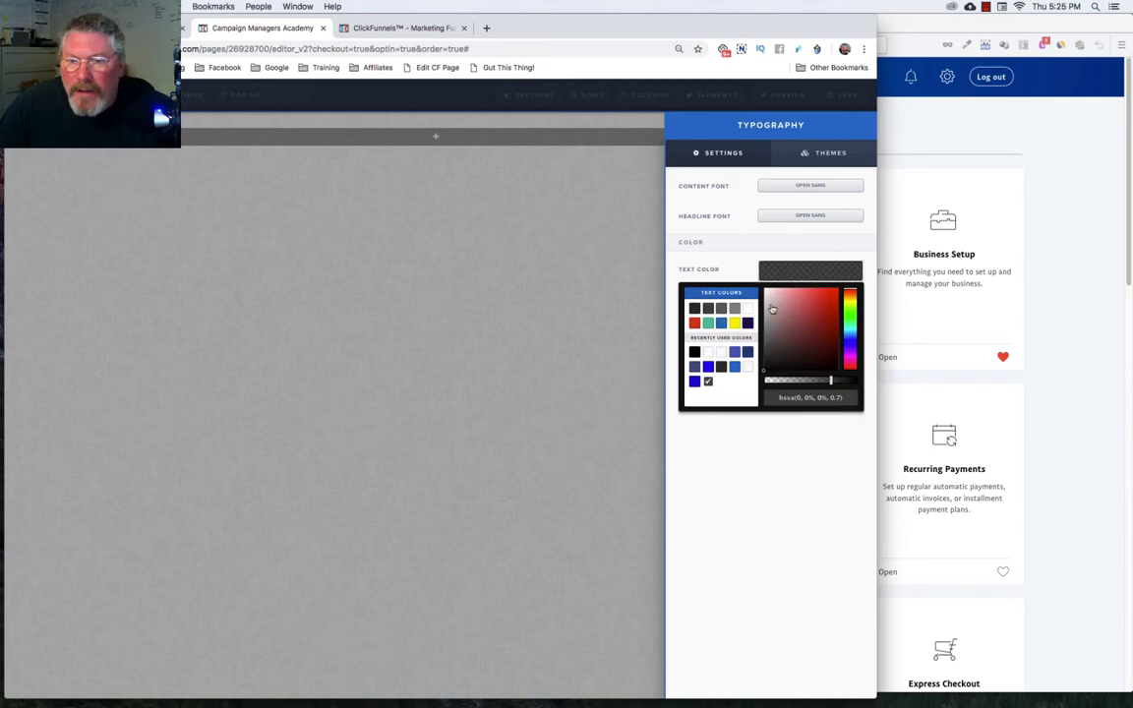
click(695, 309)
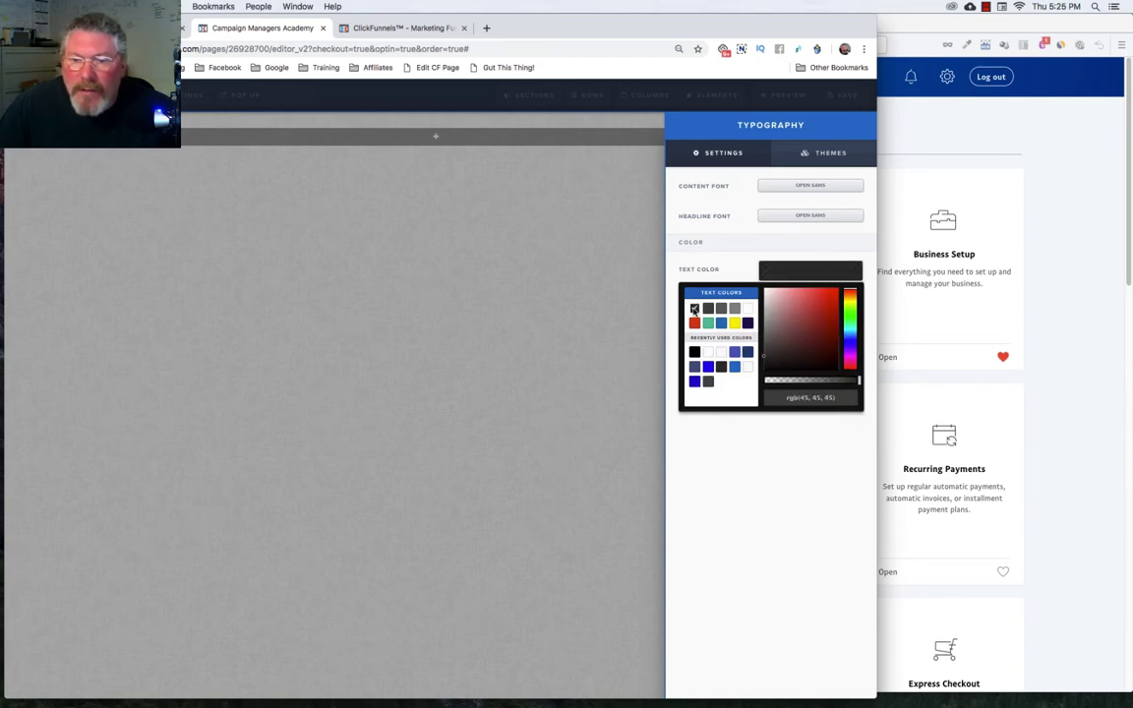
click(695, 309)
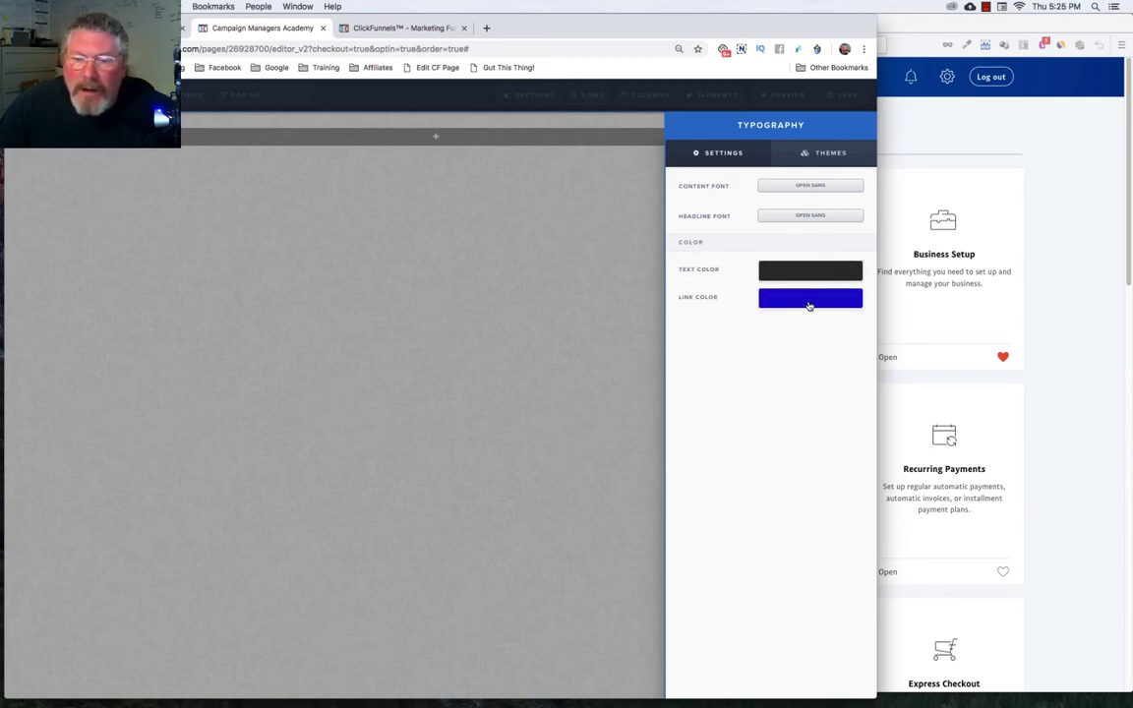
click(619, 314)
Step: Set the affiliate badge to Hide in the page's general settings
mouse_move(187, 94)
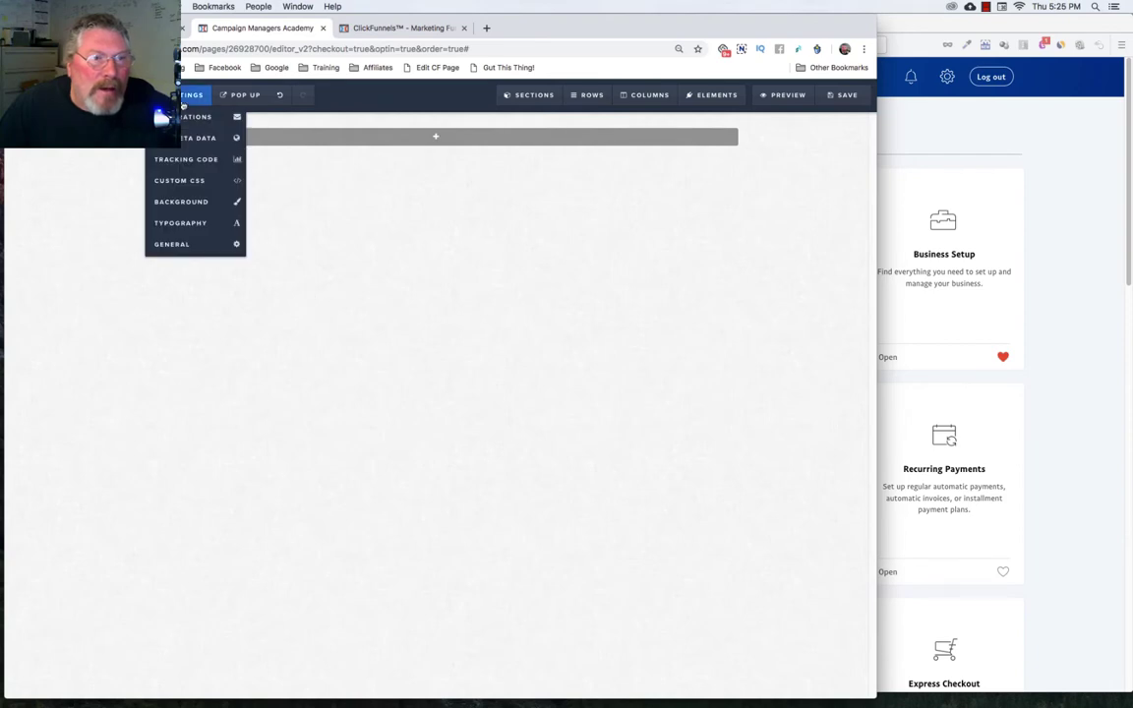
click(175, 245)
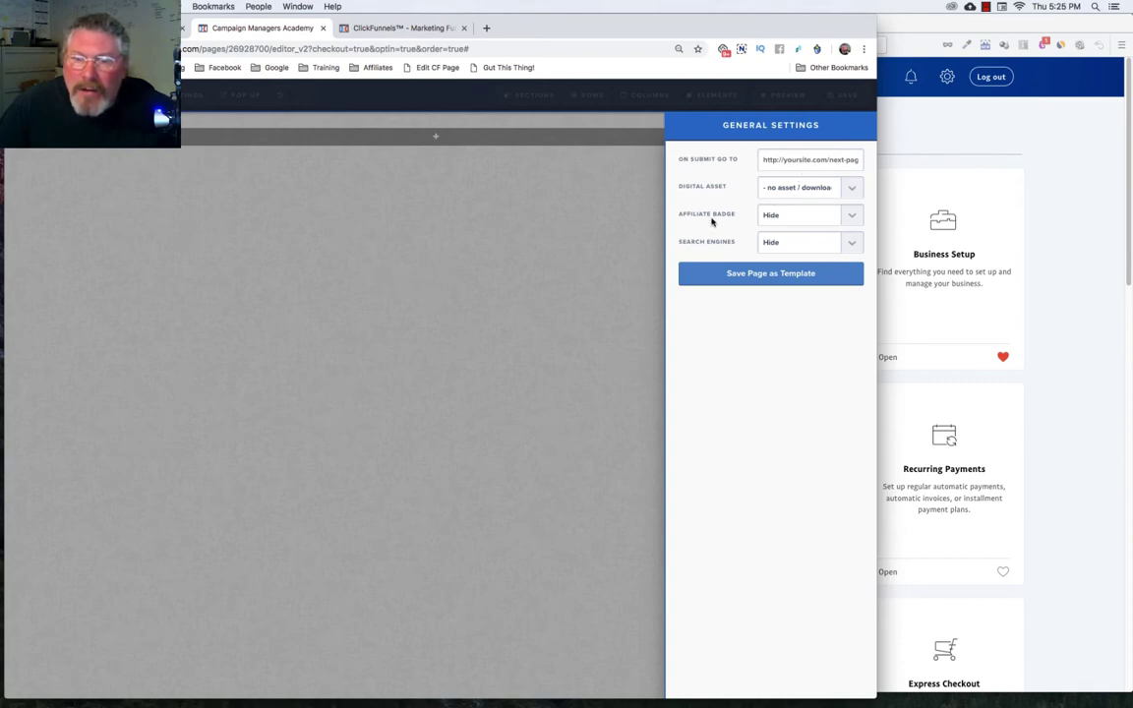
click(750, 218)
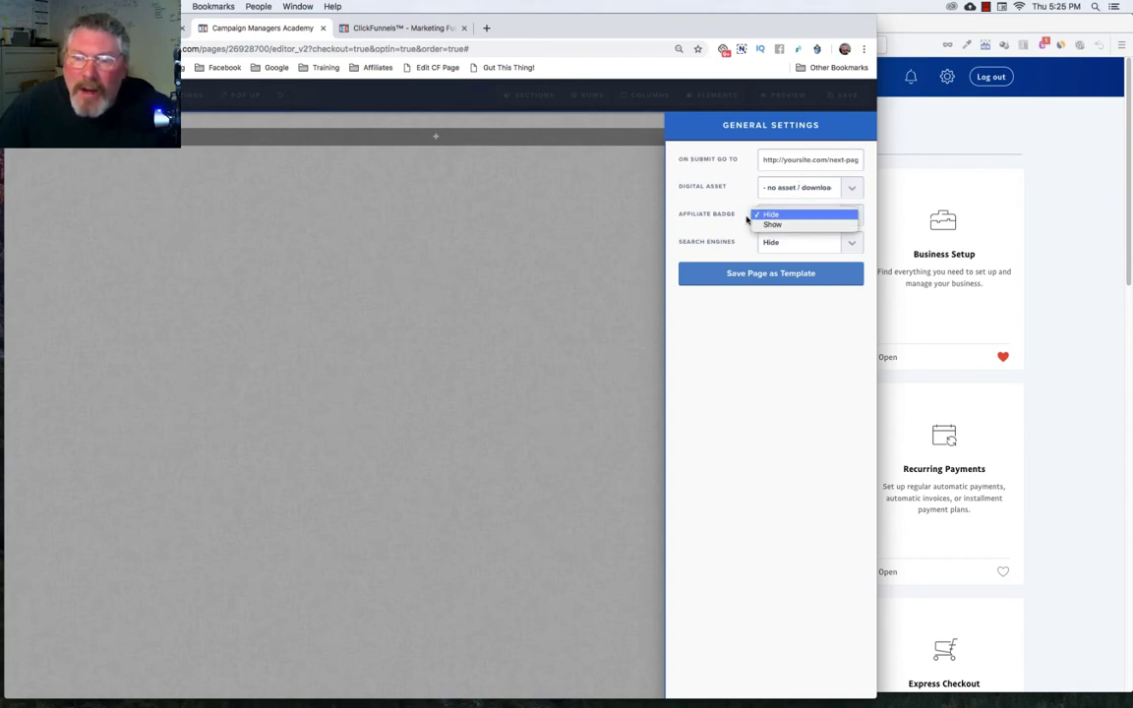
click(795, 215)
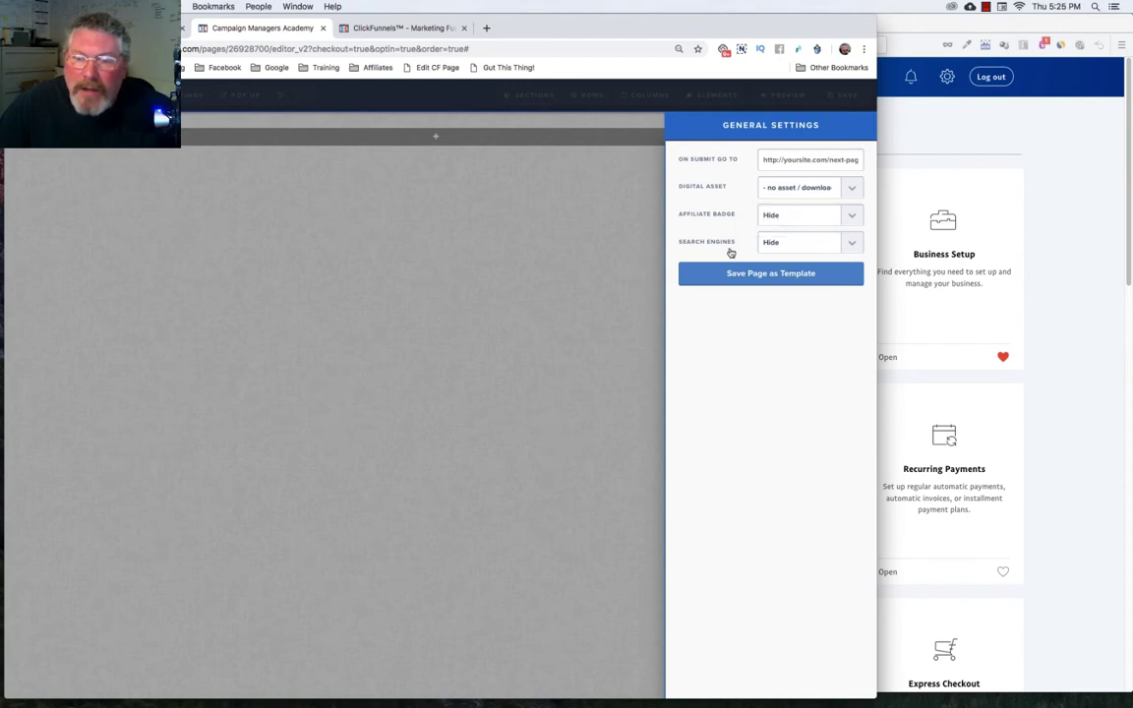
Step: Close the general settings and save the page
click(494, 241)
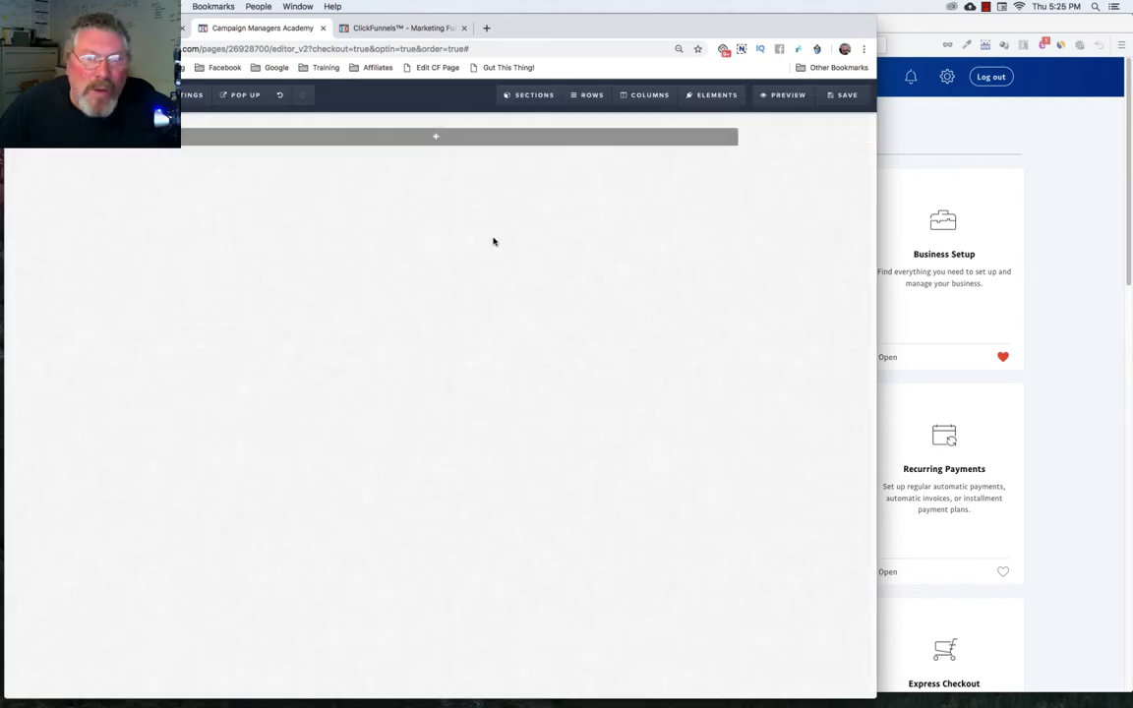
click(837, 95)
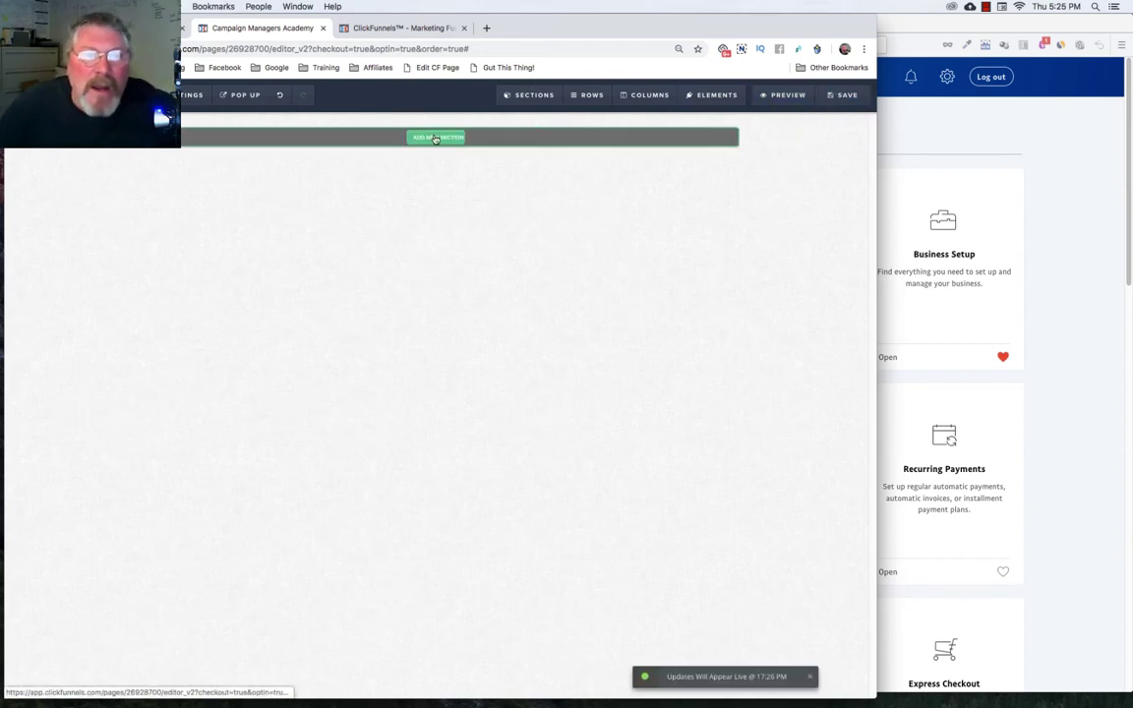
Step: Add a full-width section to the blank page with a one-column row holding a sub-headline element
click(436, 139)
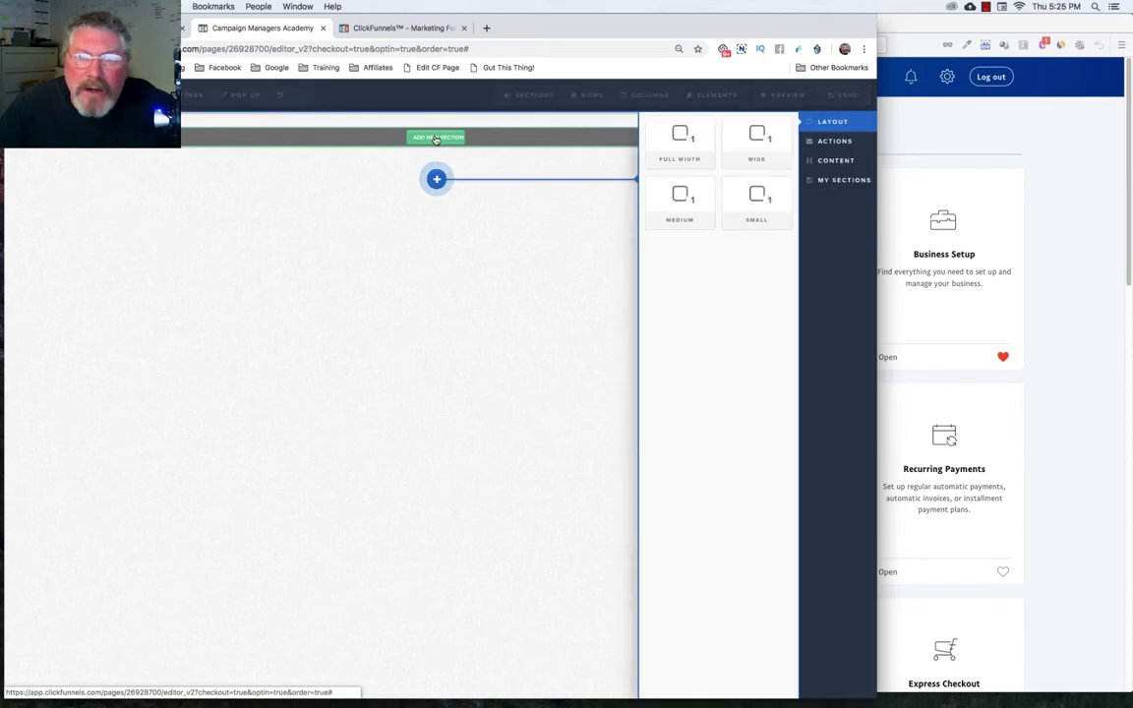
click(666, 161)
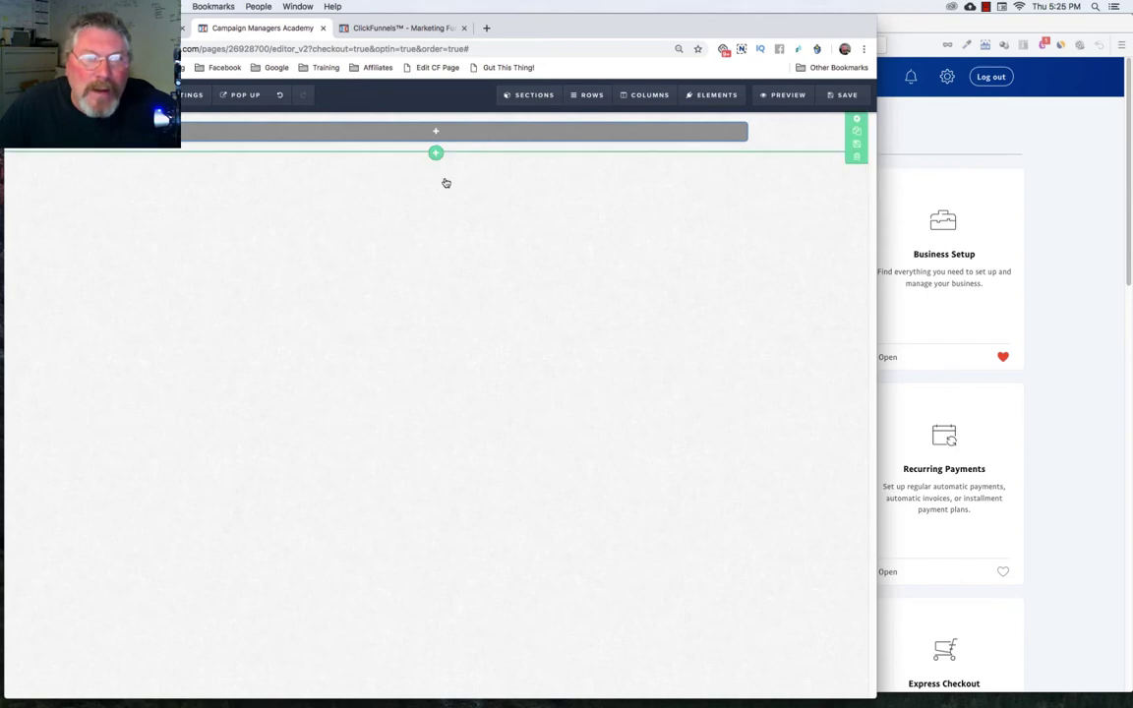
click(430, 134)
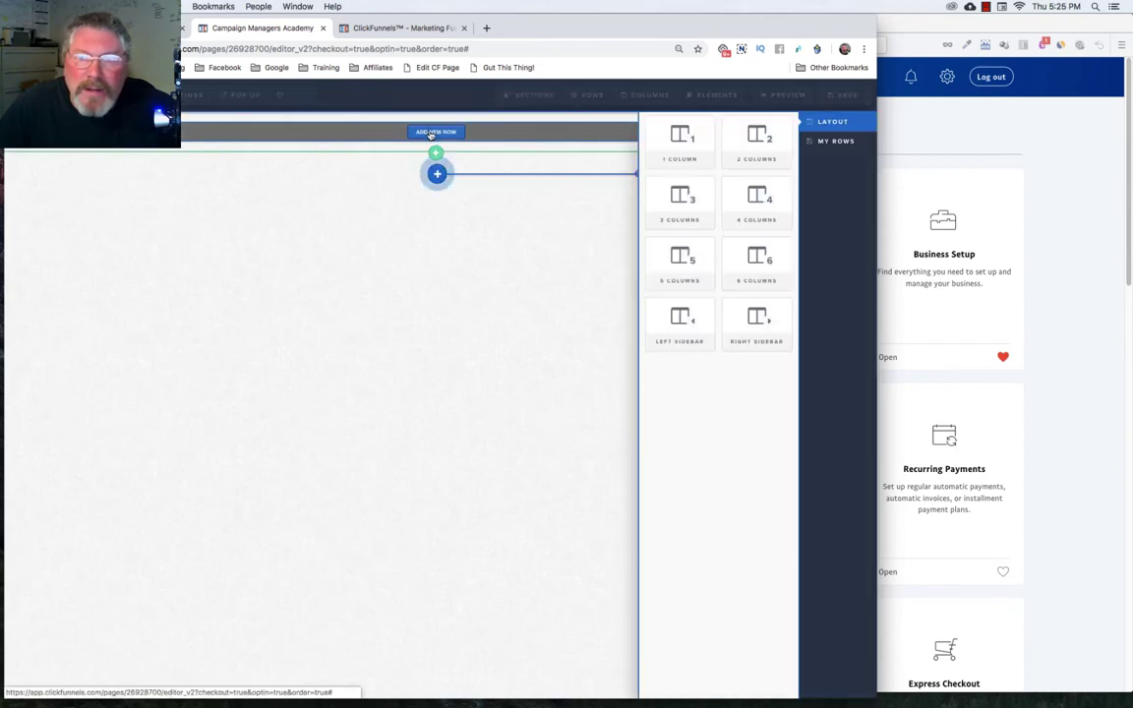
click(695, 150)
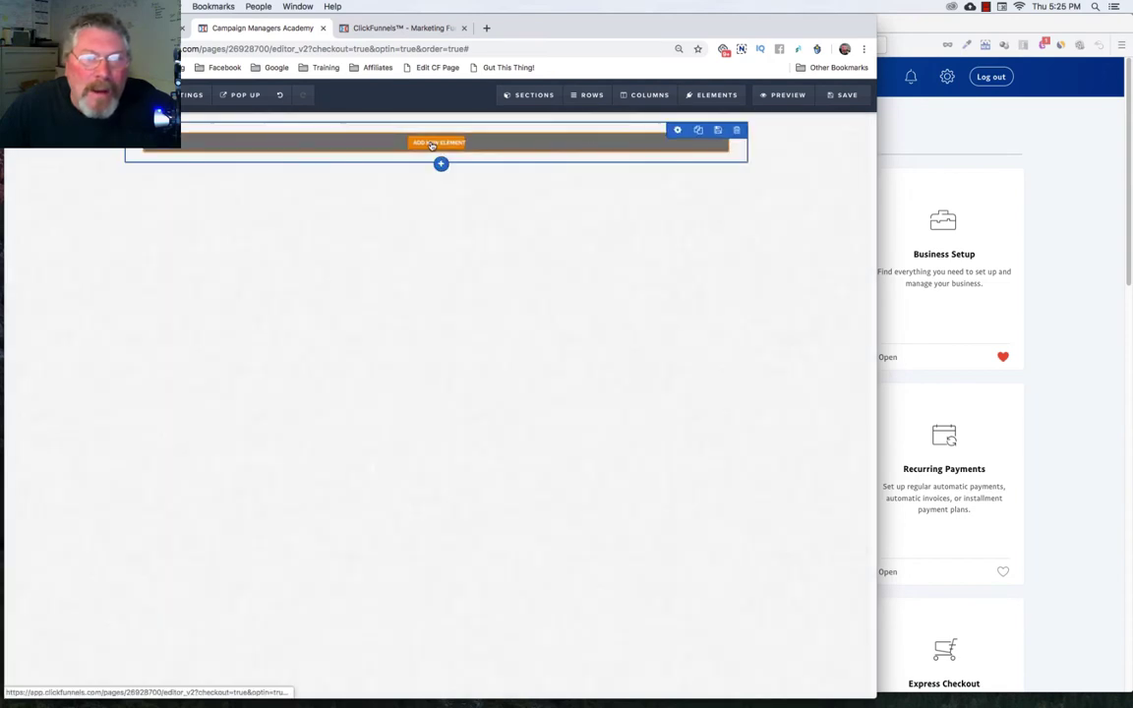
click(432, 145)
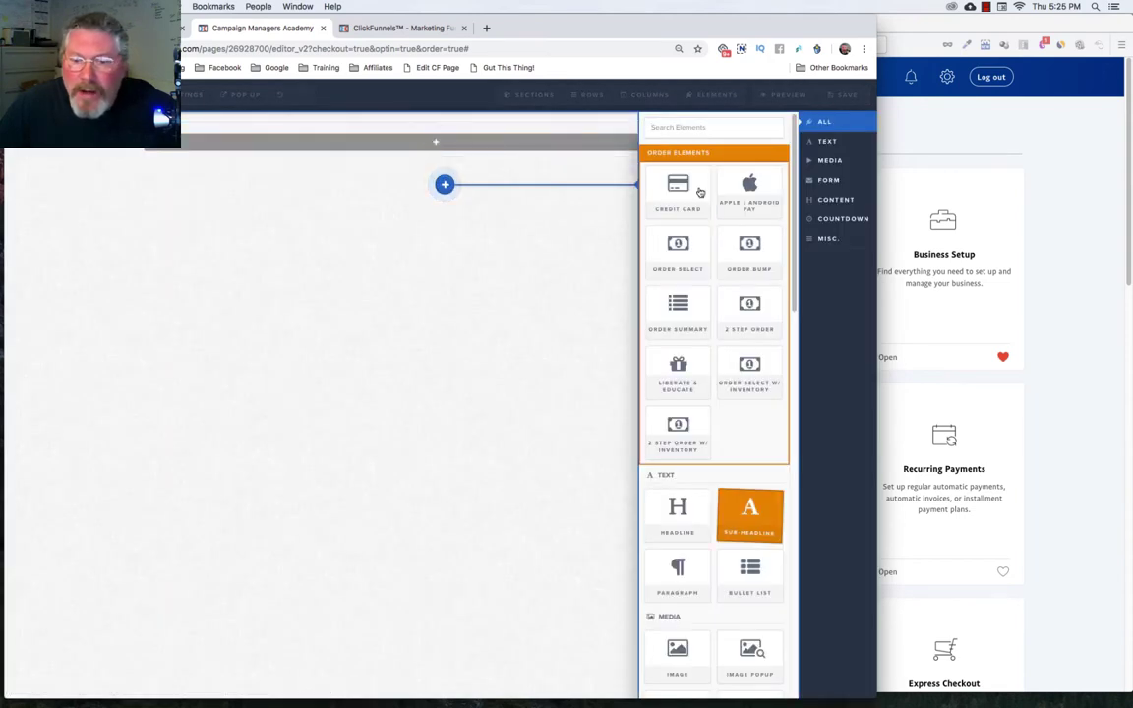
click(744, 511)
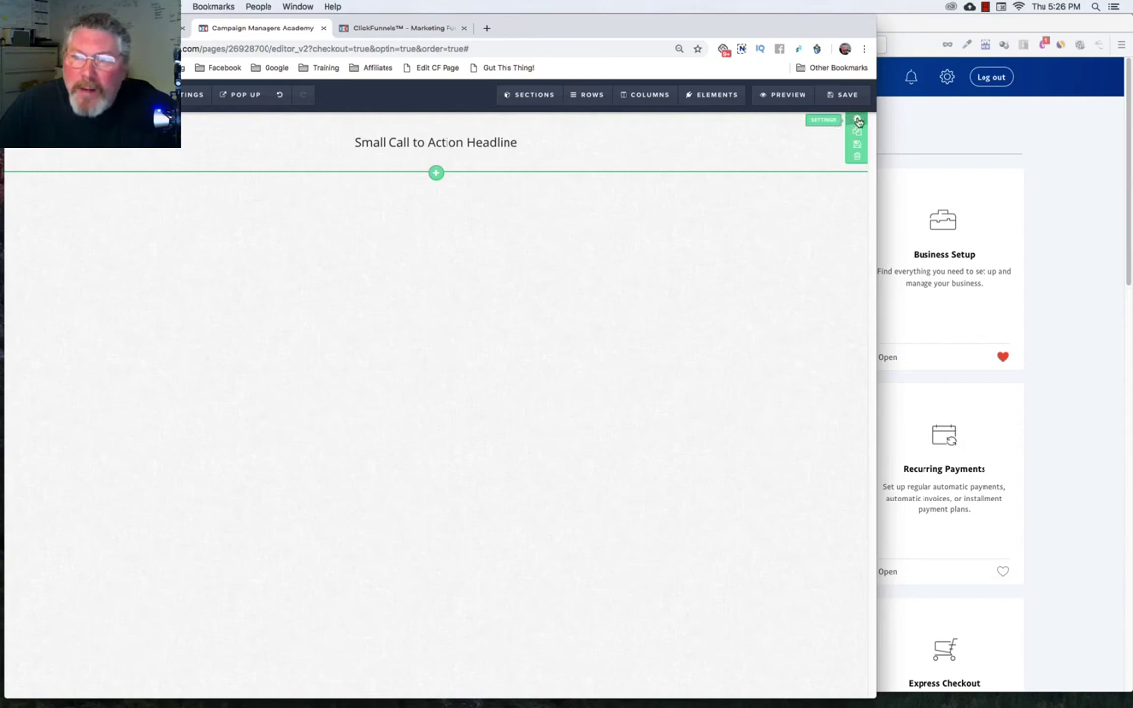
Step: Rename the section containing the sub-headline as Pre-Header in its CSS info
click(858, 122)
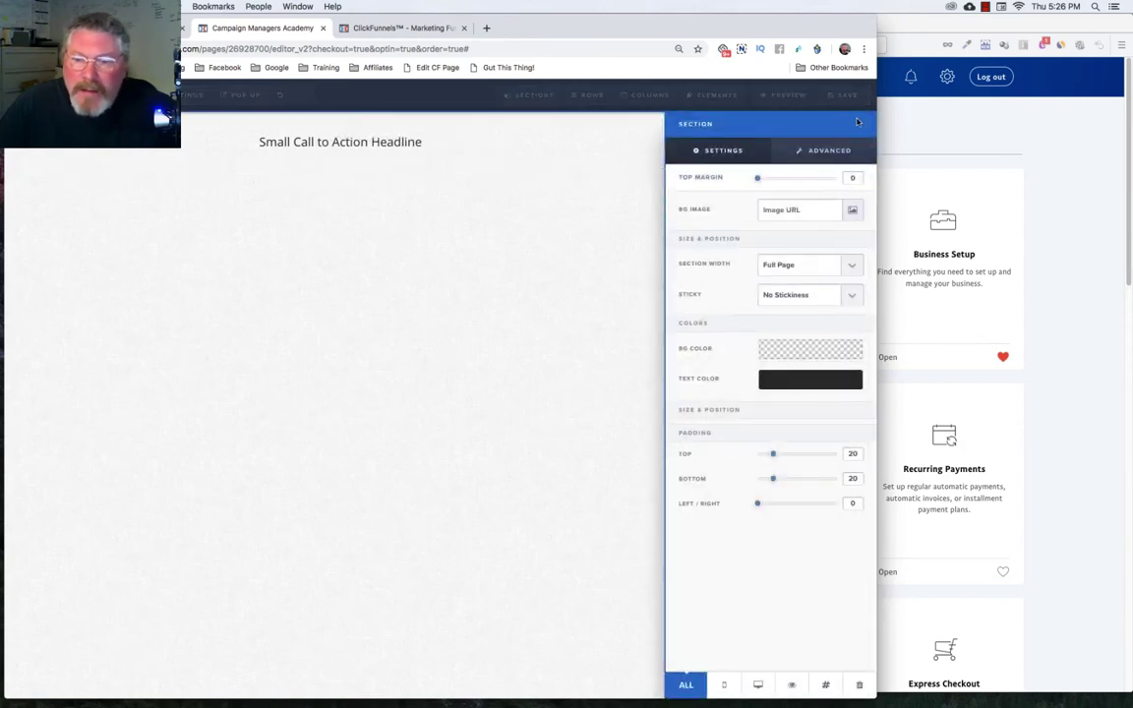
click(825, 684)
double_click(395, 217)
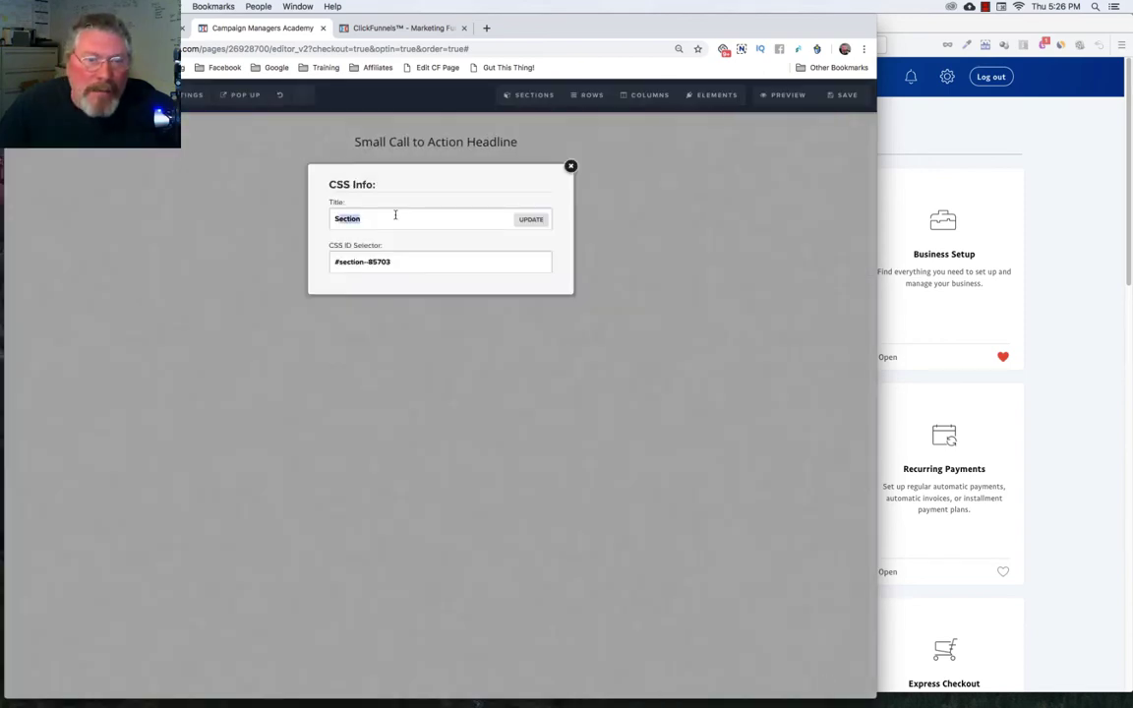
text(Pre-Header)
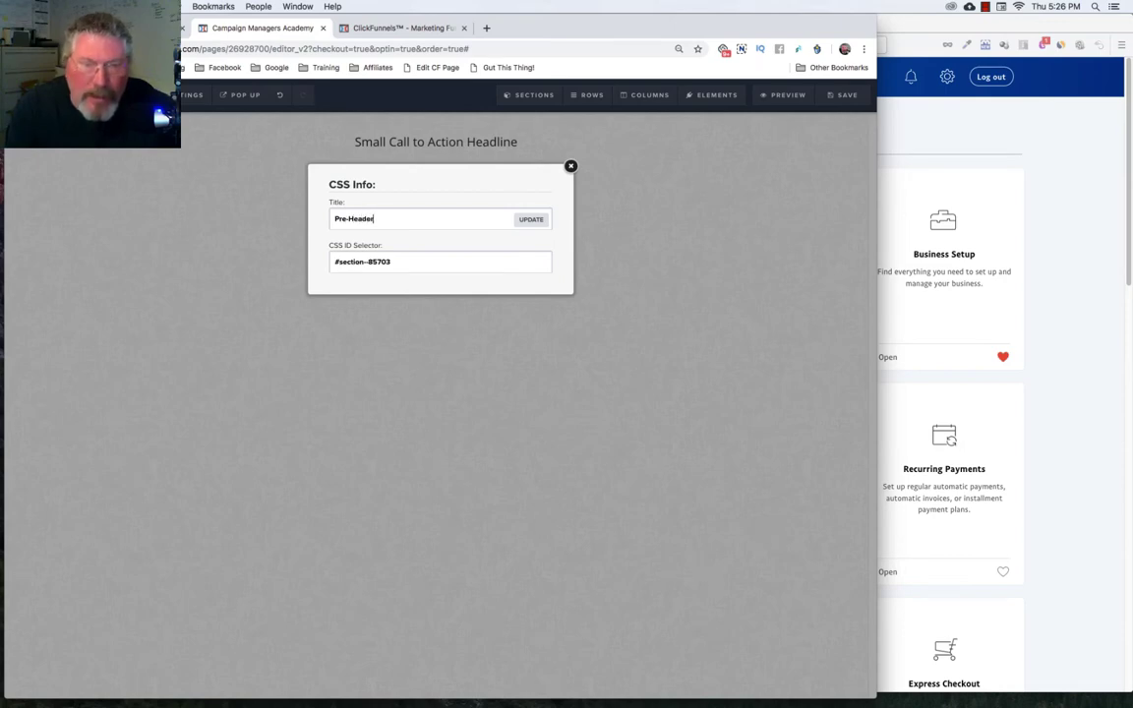
click(532, 220)
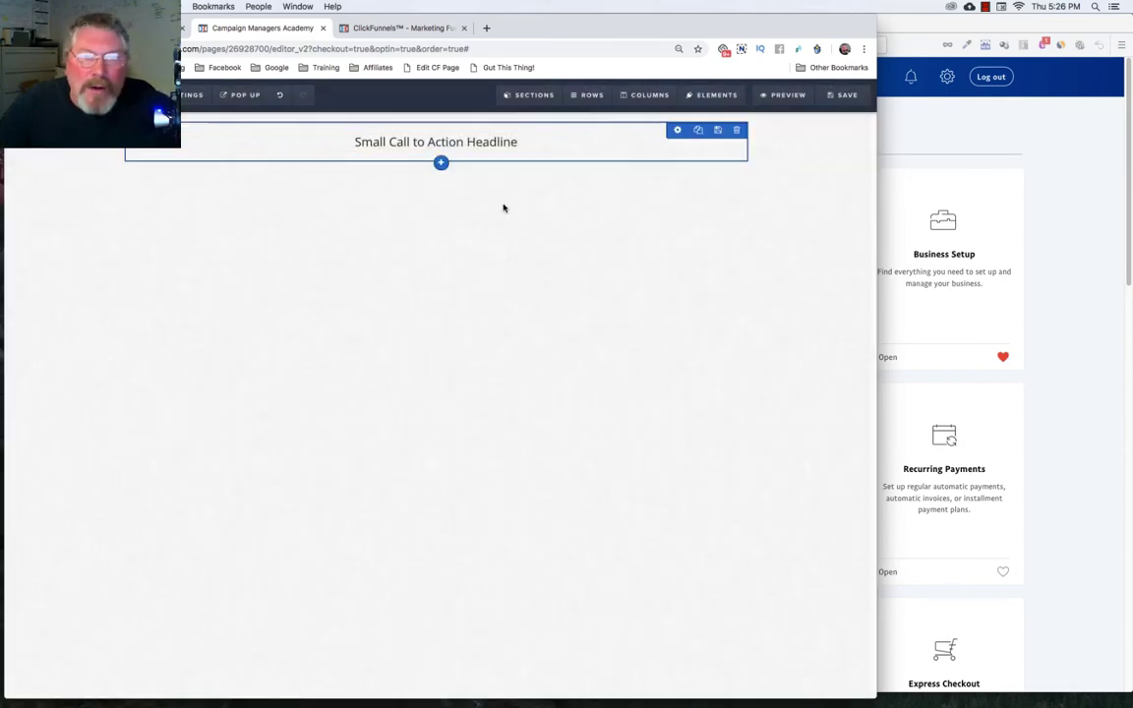
Step: Add a second full-width section below the Pre-Header with a one-column row holding a headline element
click(435, 175)
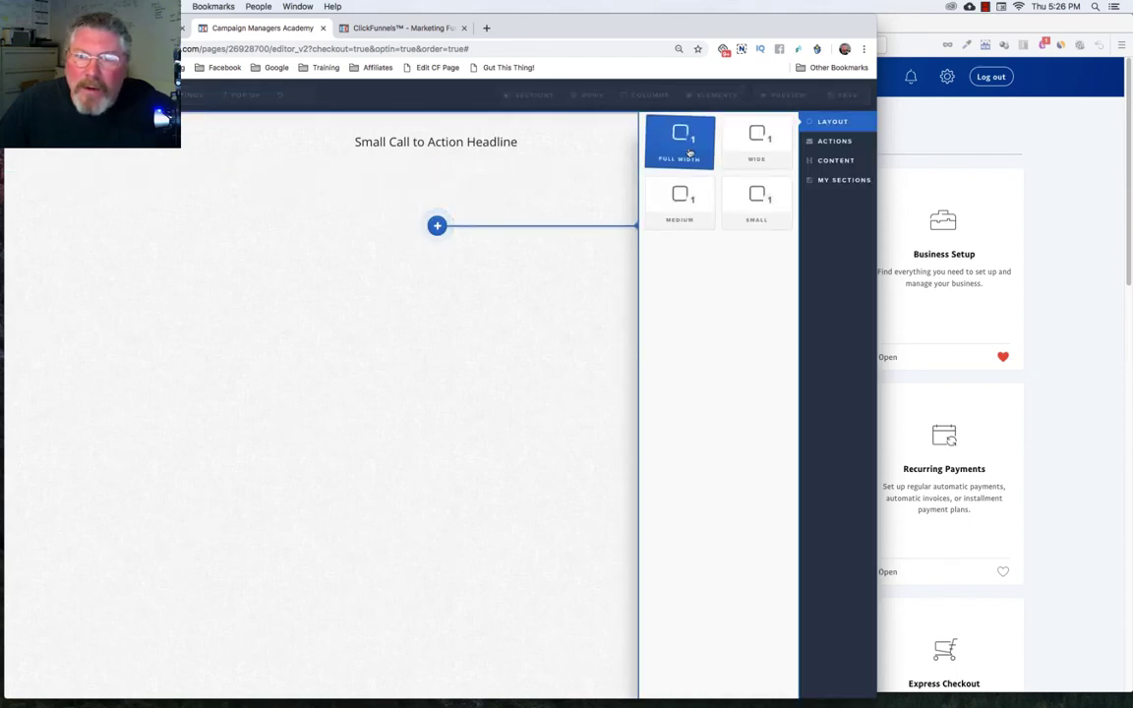
click(690, 153)
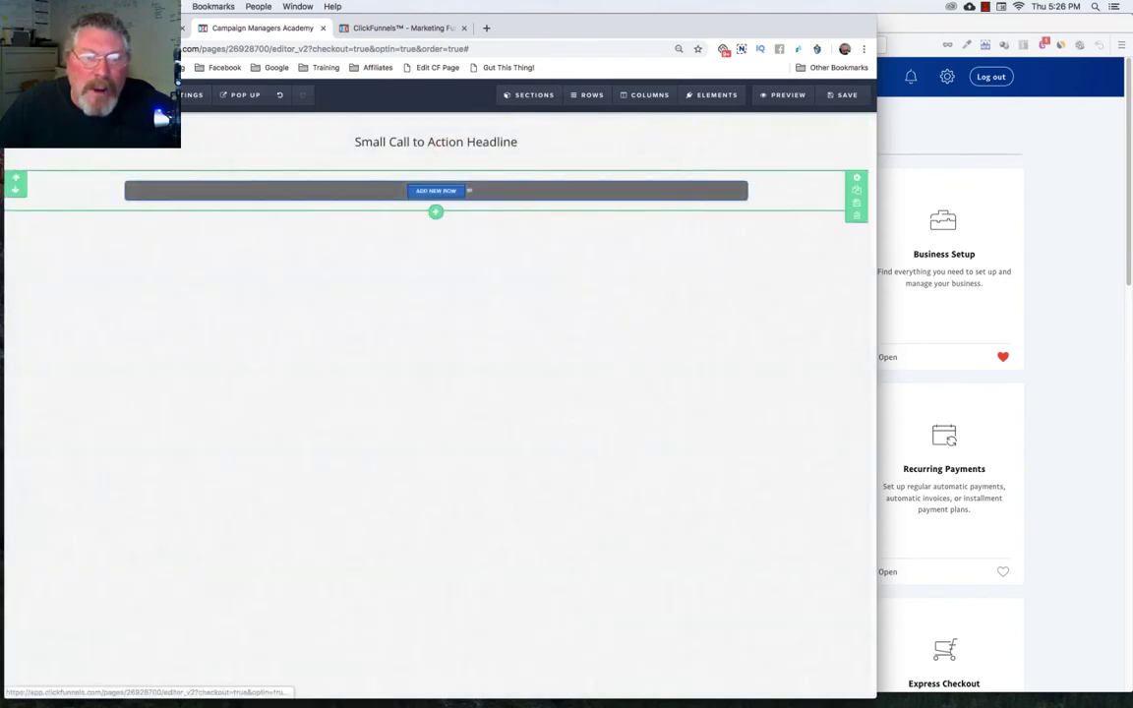
click(433, 192)
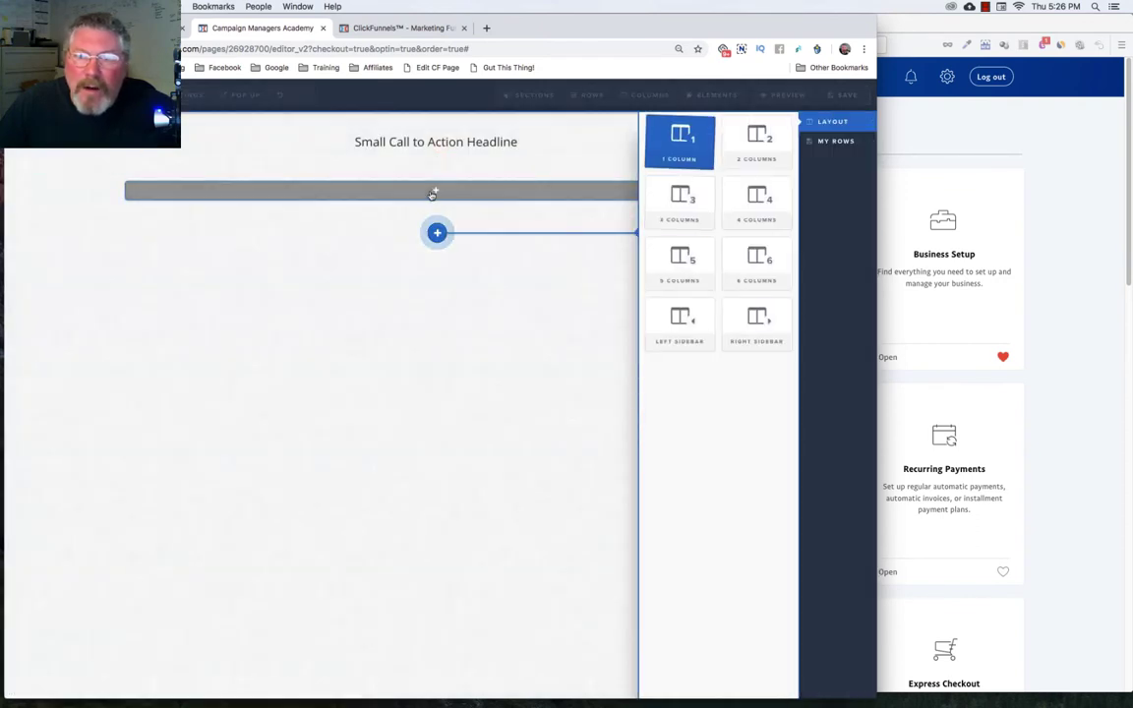
click(680, 140)
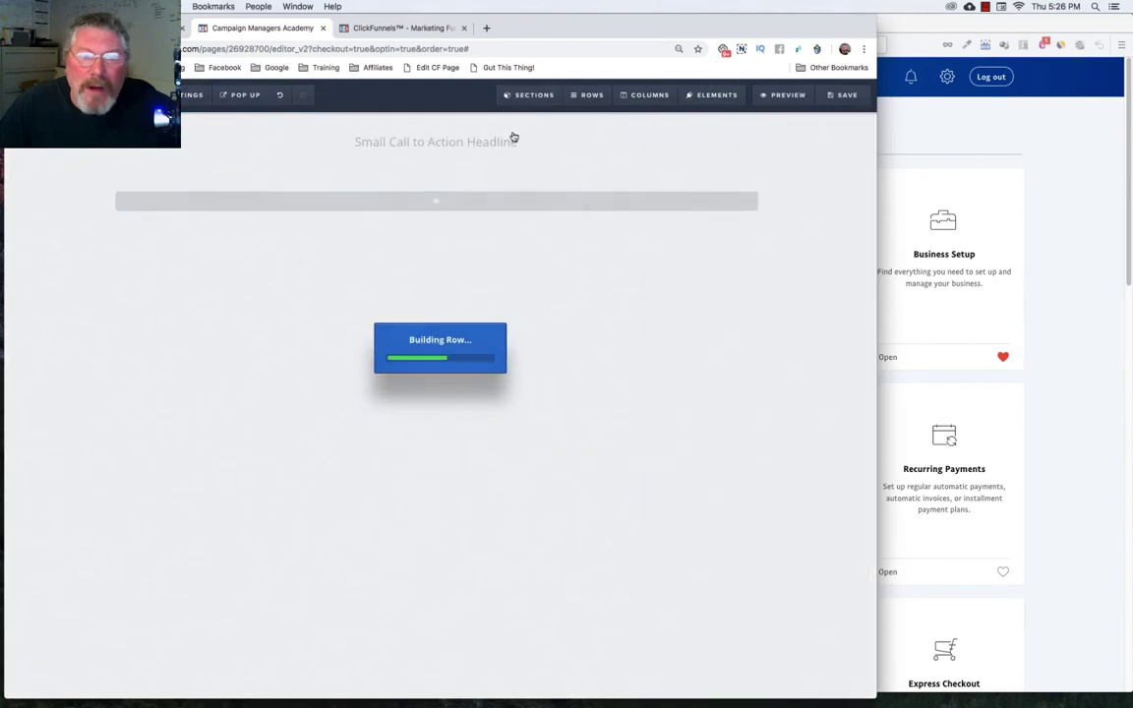
click(445, 203)
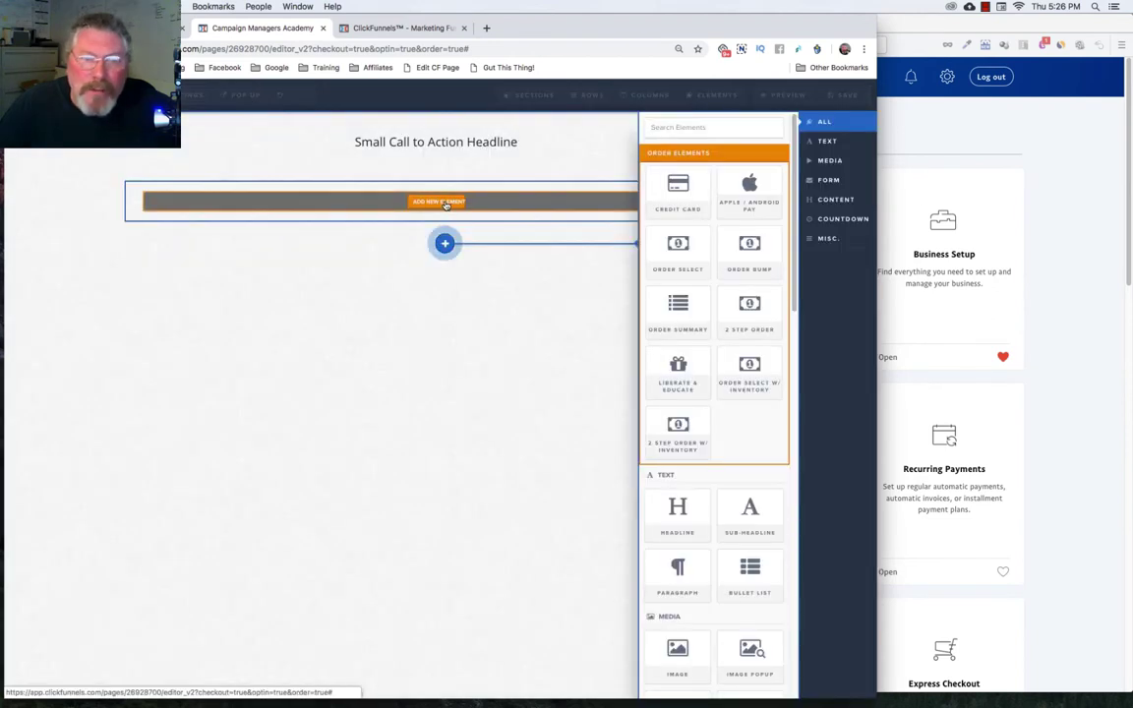
click(672, 509)
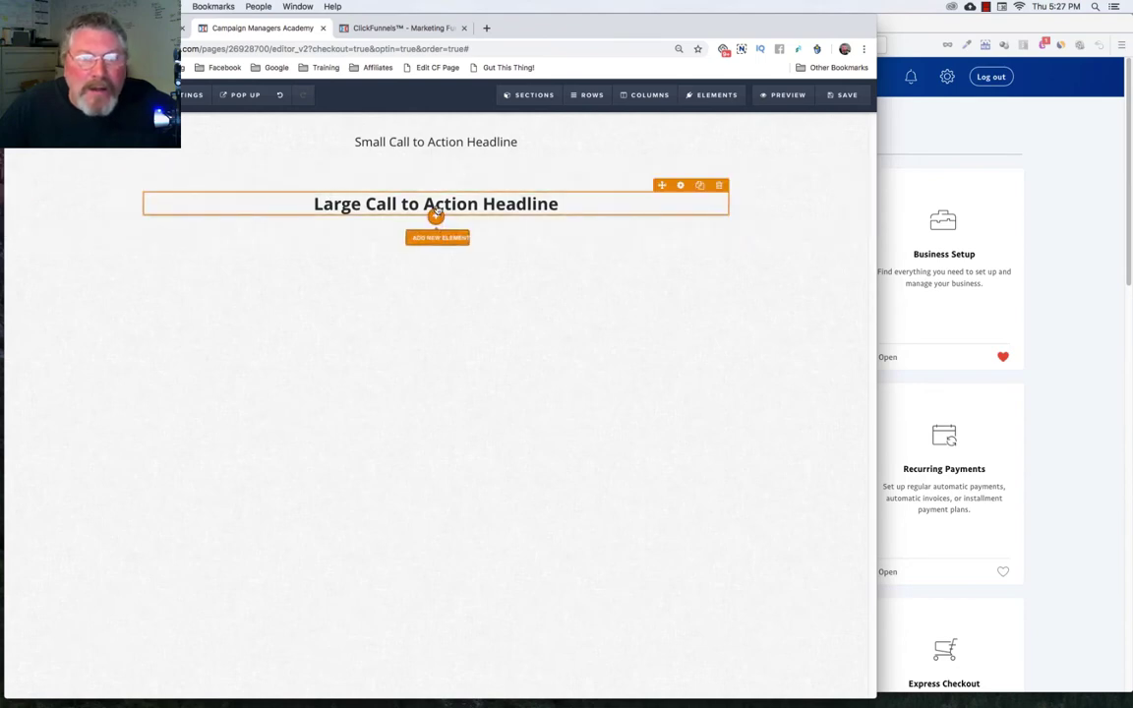
Step: Clone the Pre-Header sub-headline twice and move both copies below the large headline in the second section
click(434, 217)
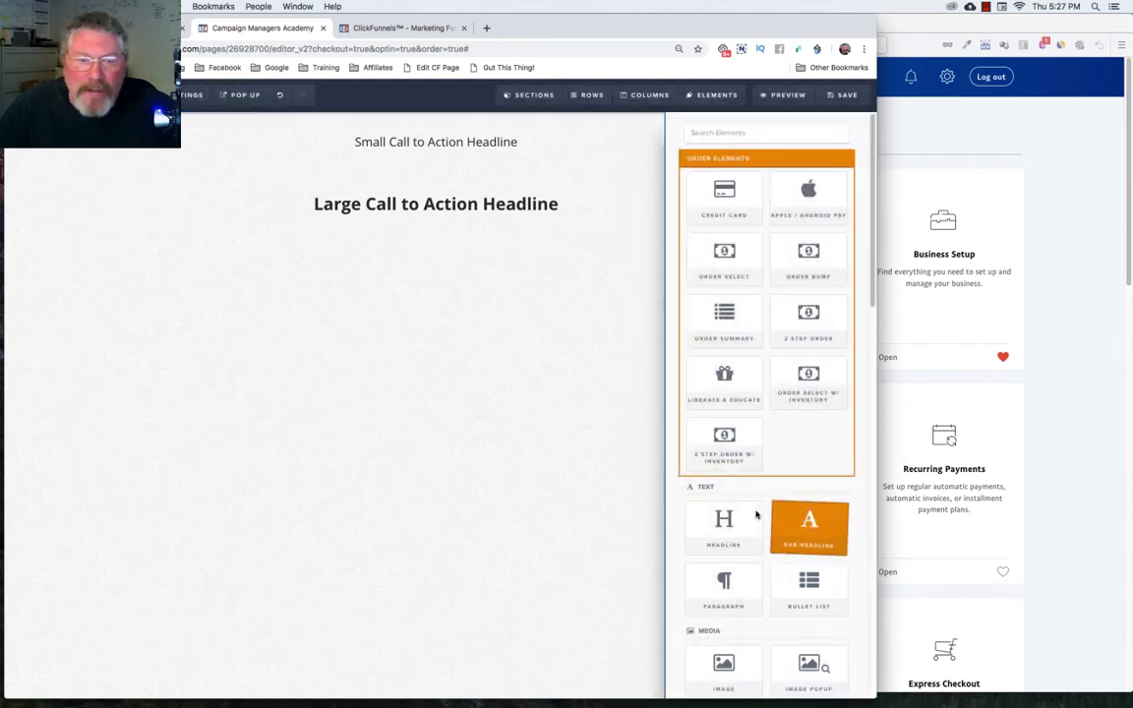
click(699, 141)
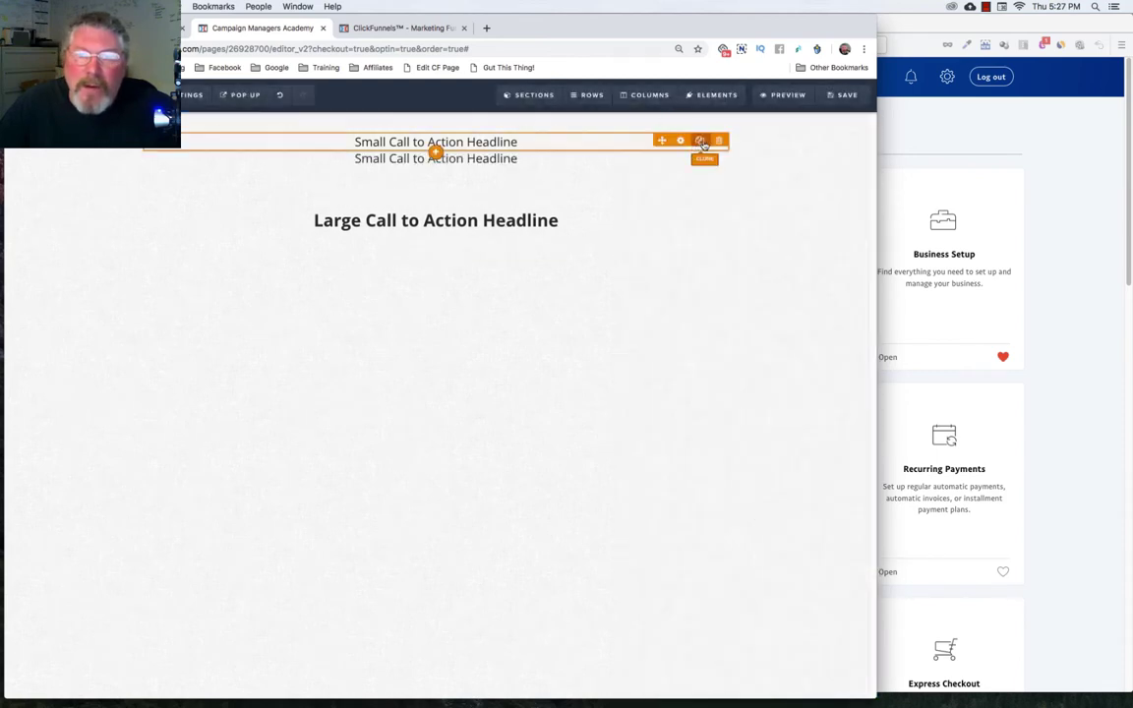
click(701, 143)
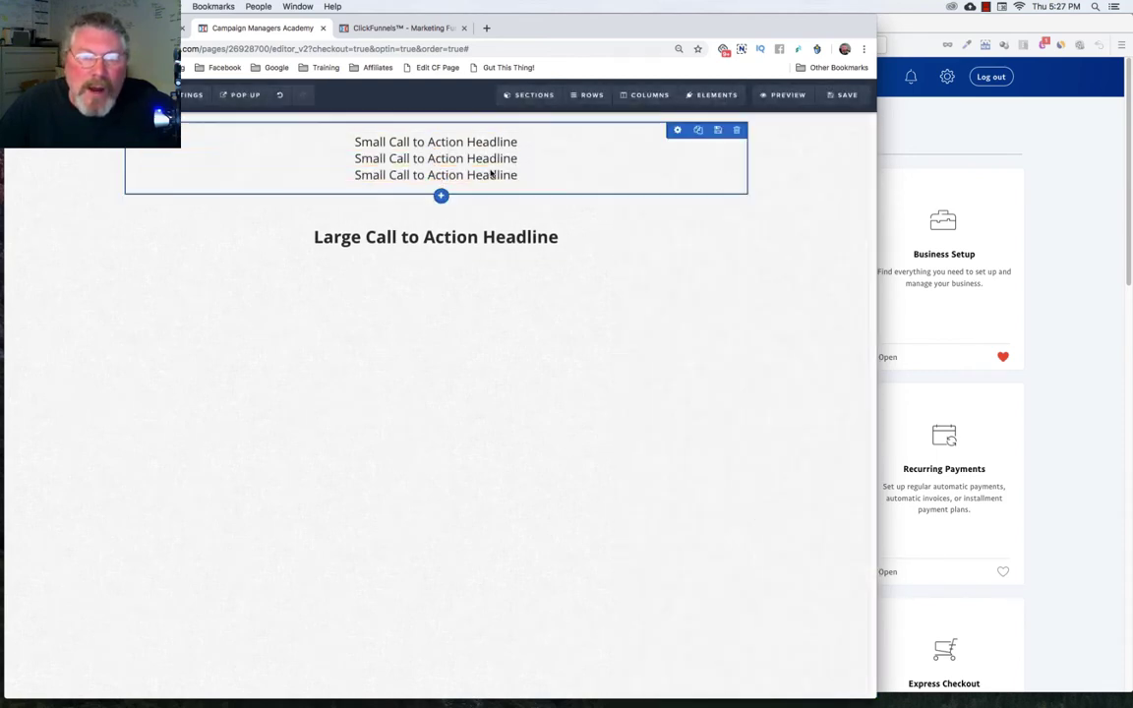
drag(492, 174, 489, 252)
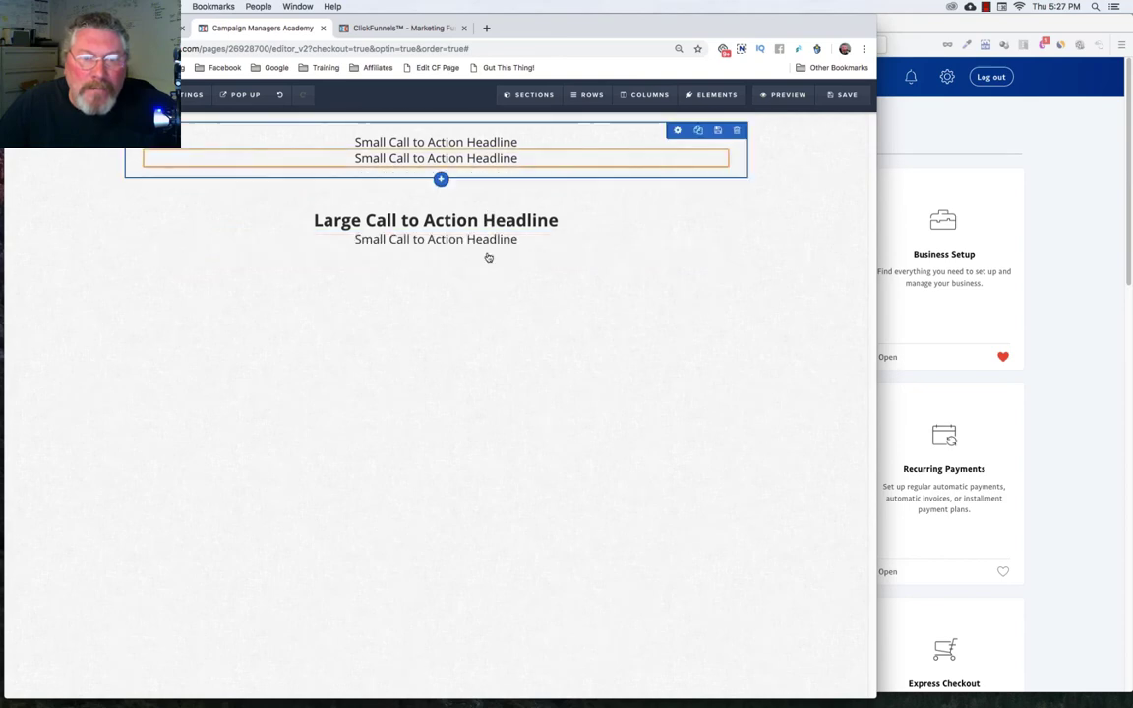
drag(436, 160, 467, 287)
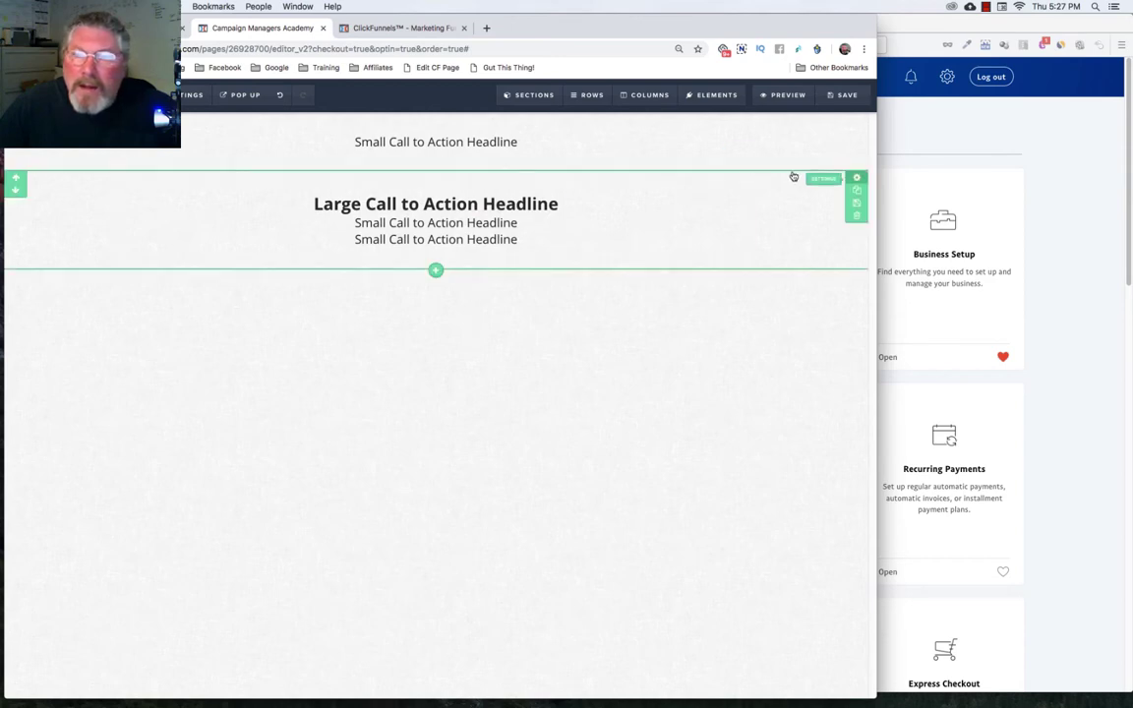
Step: Rename the section containing the large headline as Headline in its CSS info
click(858, 180)
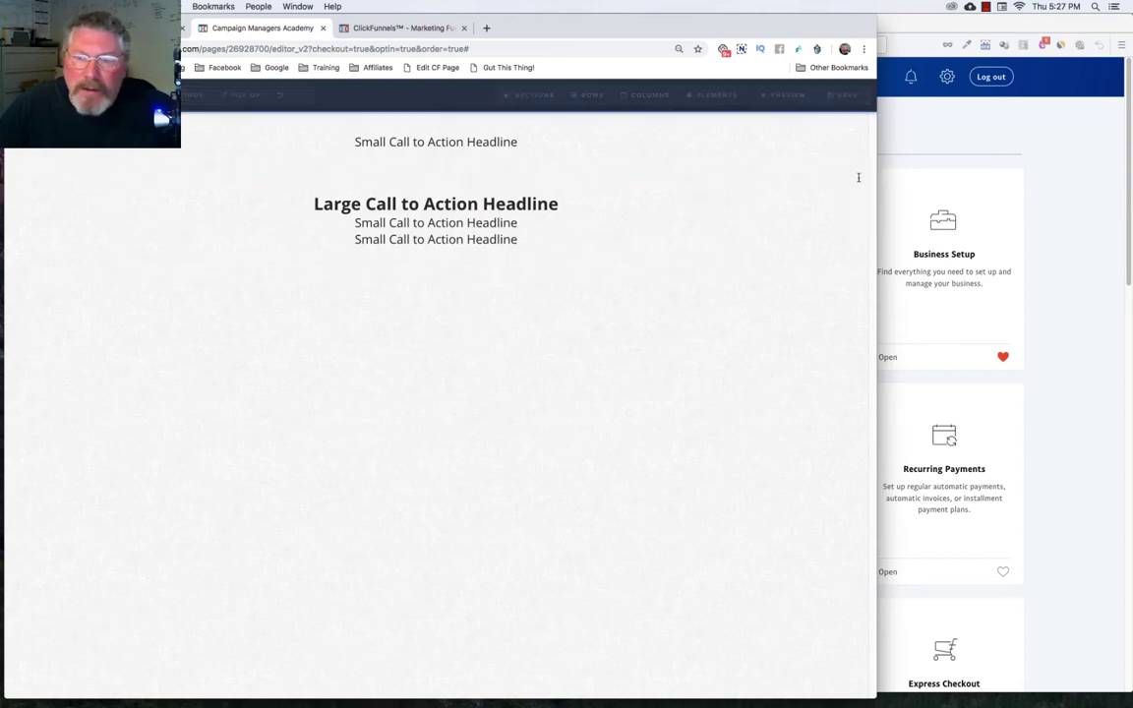
click(824, 664)
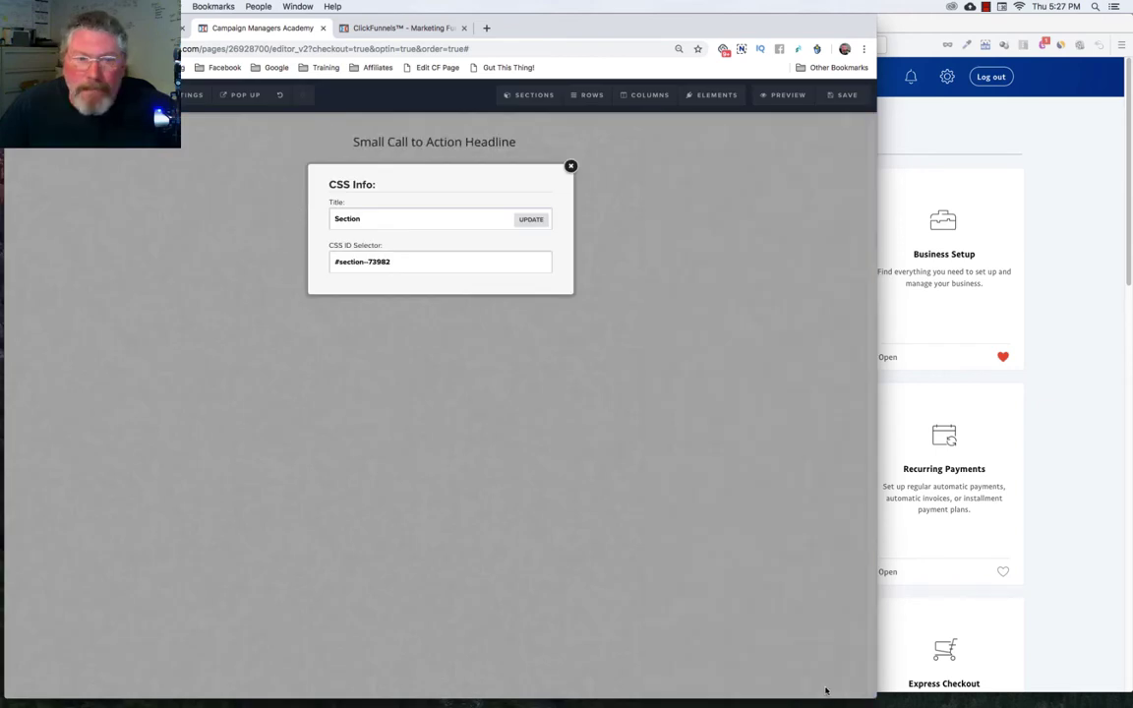
double_click(371, 214)
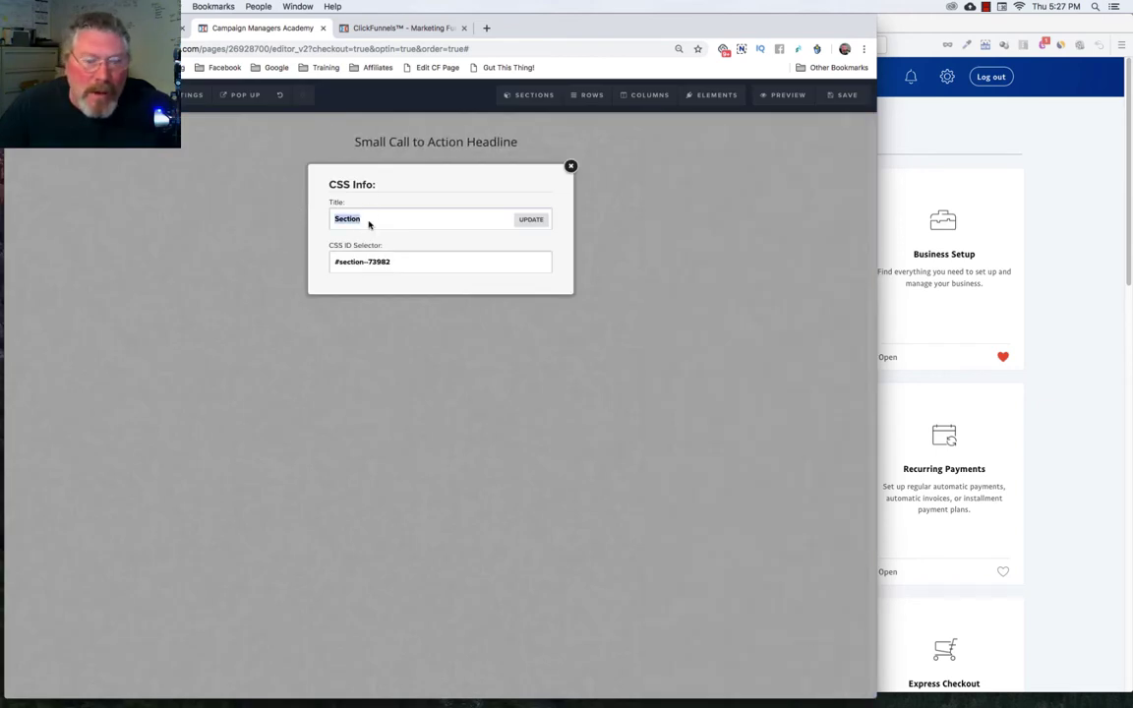
text(Headl)
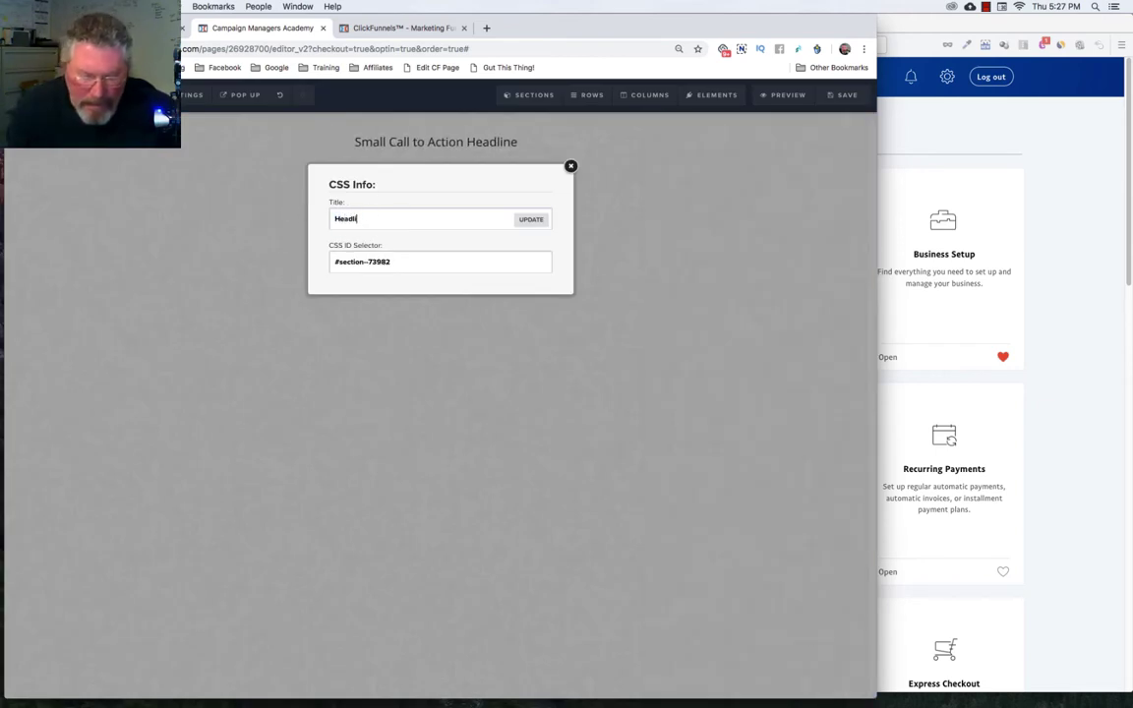
text(ine)
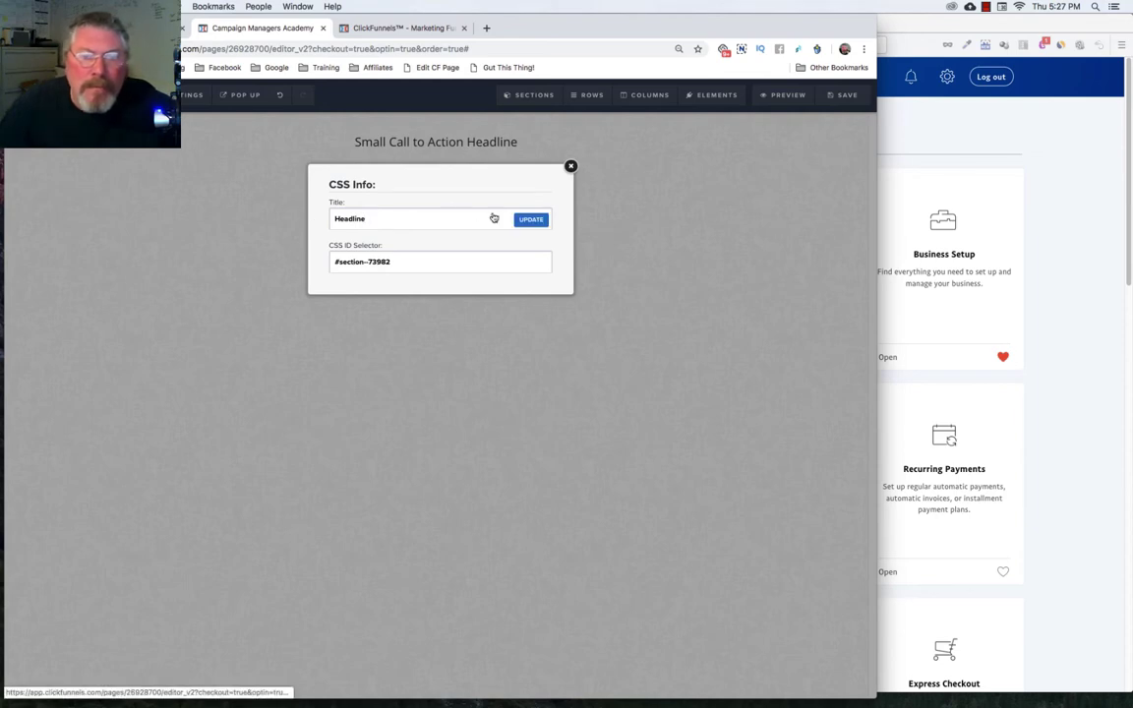
click(518, 220)
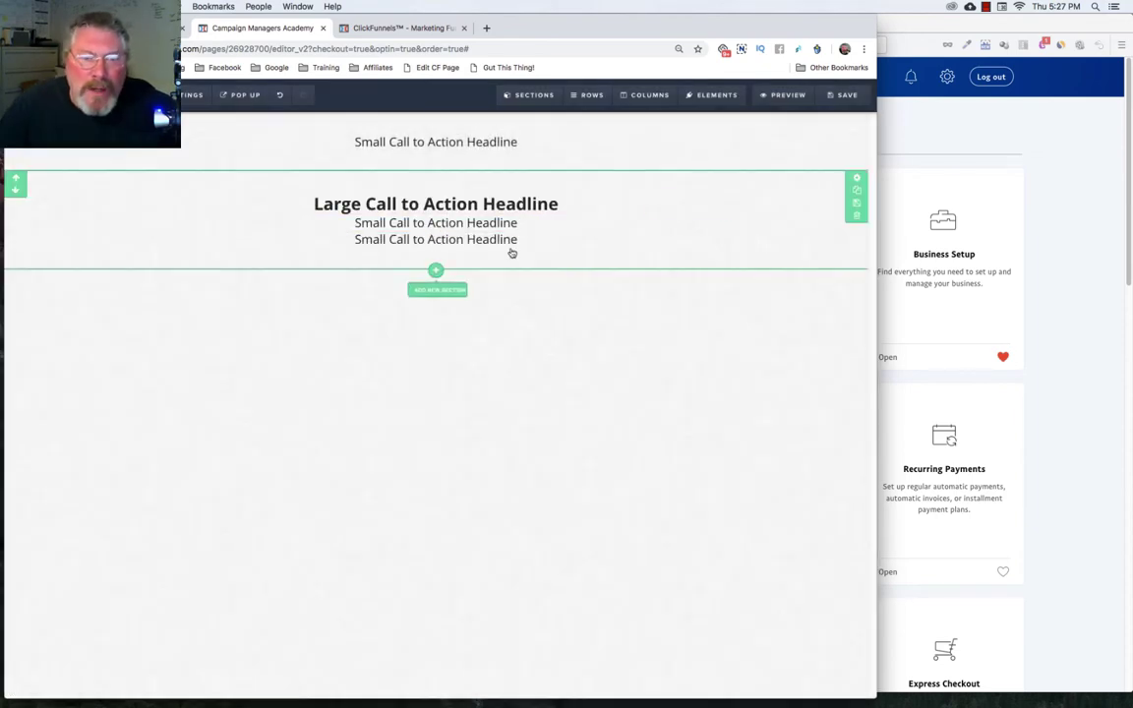
Step: Add a third full-width section below the Headline section with a two-column row
click(436, 273)
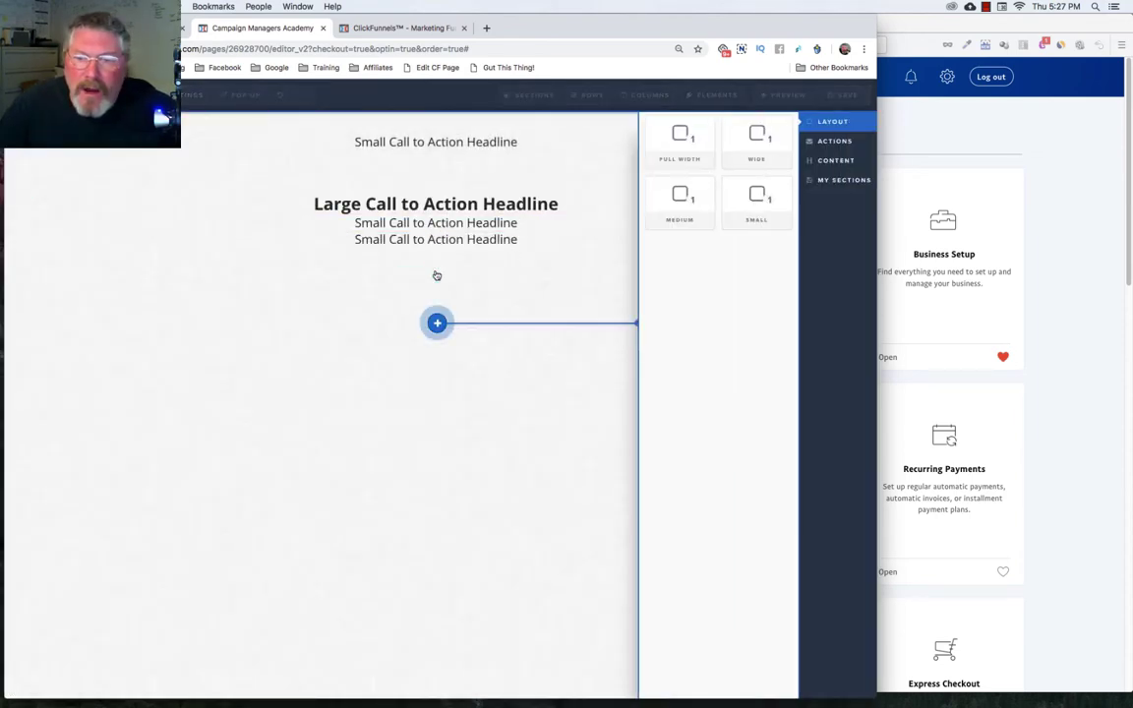
click(659, 148)
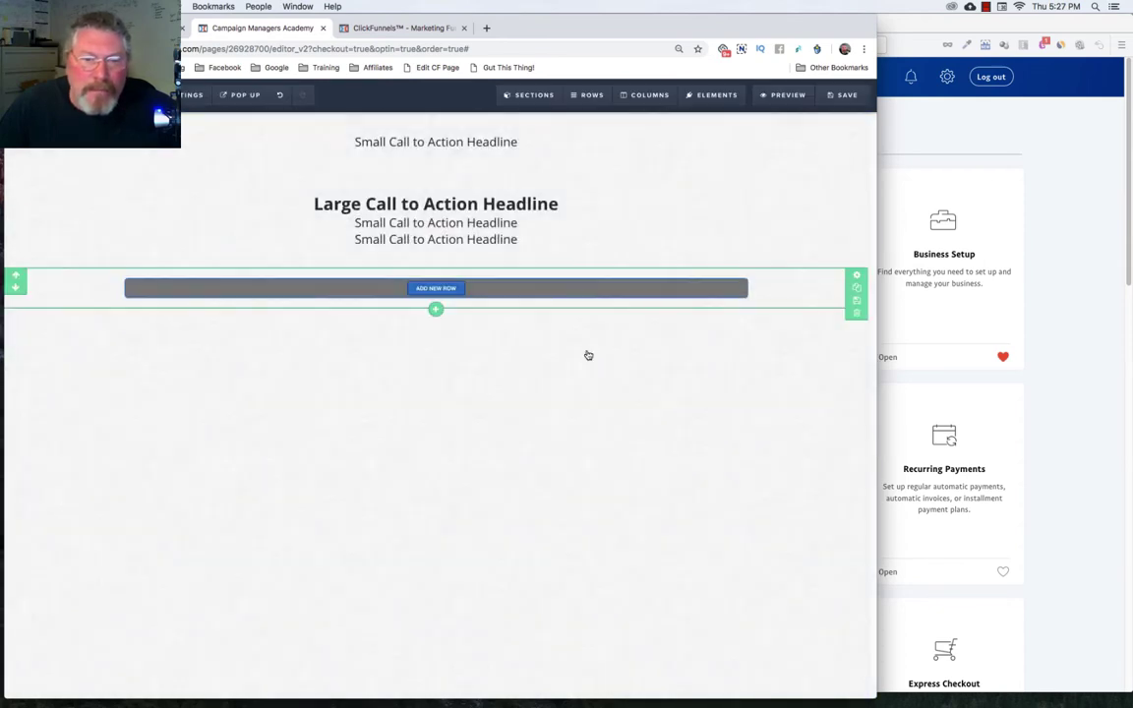
click(443, 289)
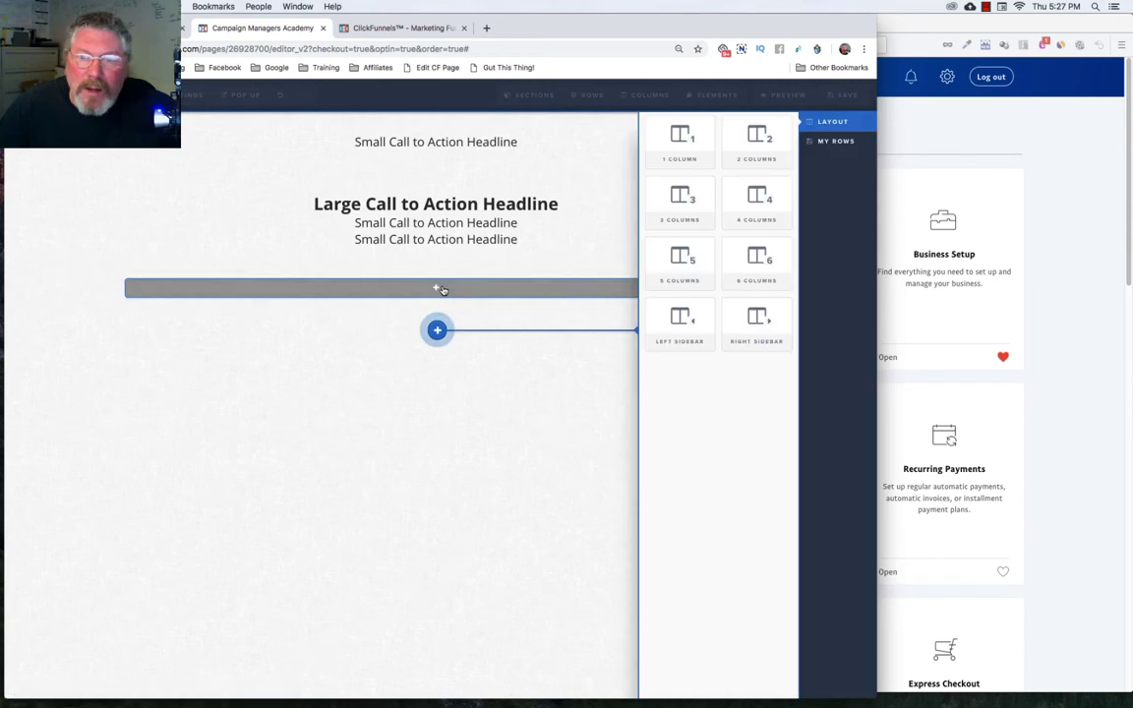
click(740, 143)
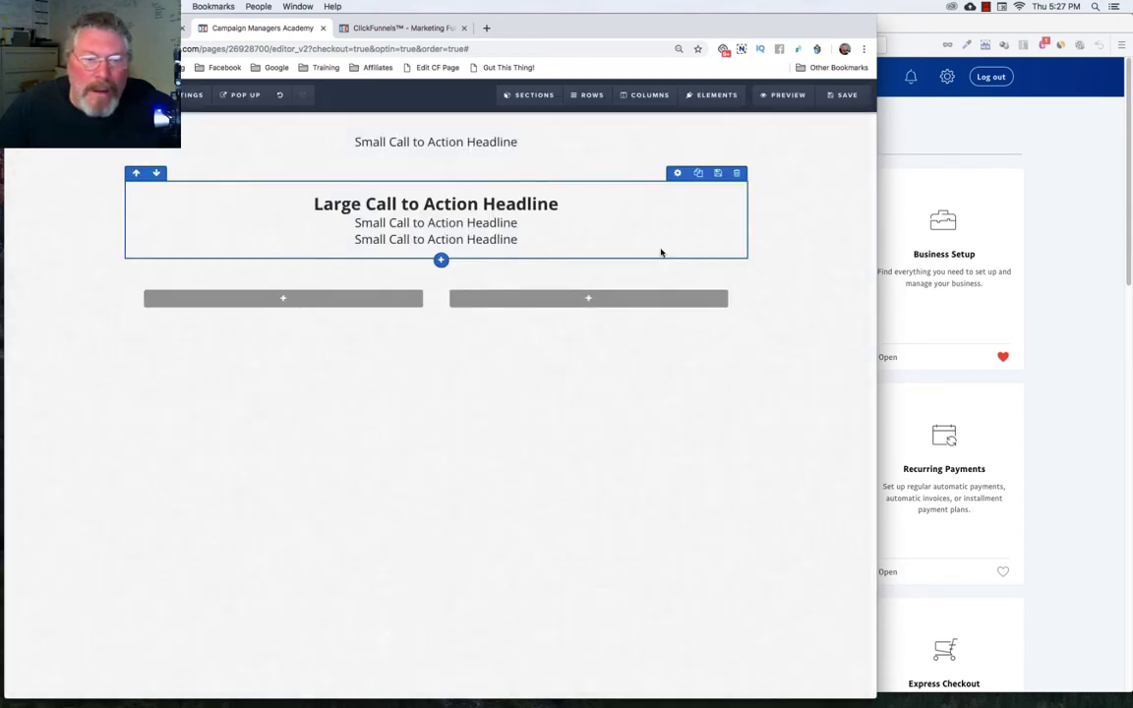
Step: Add a video with a paragraph below it to the two-column row's first column, and a sub-headline to its second column
mouse_move(322, 292)
click(284, 300)
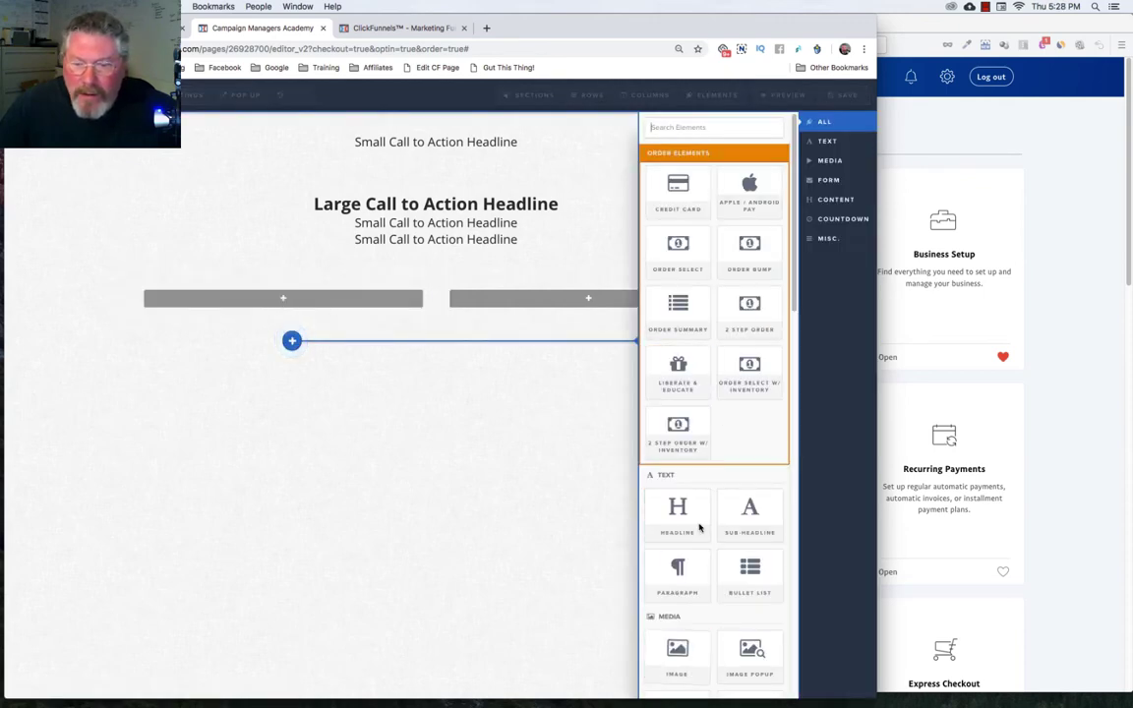
scroll(677, 620, down, 2)
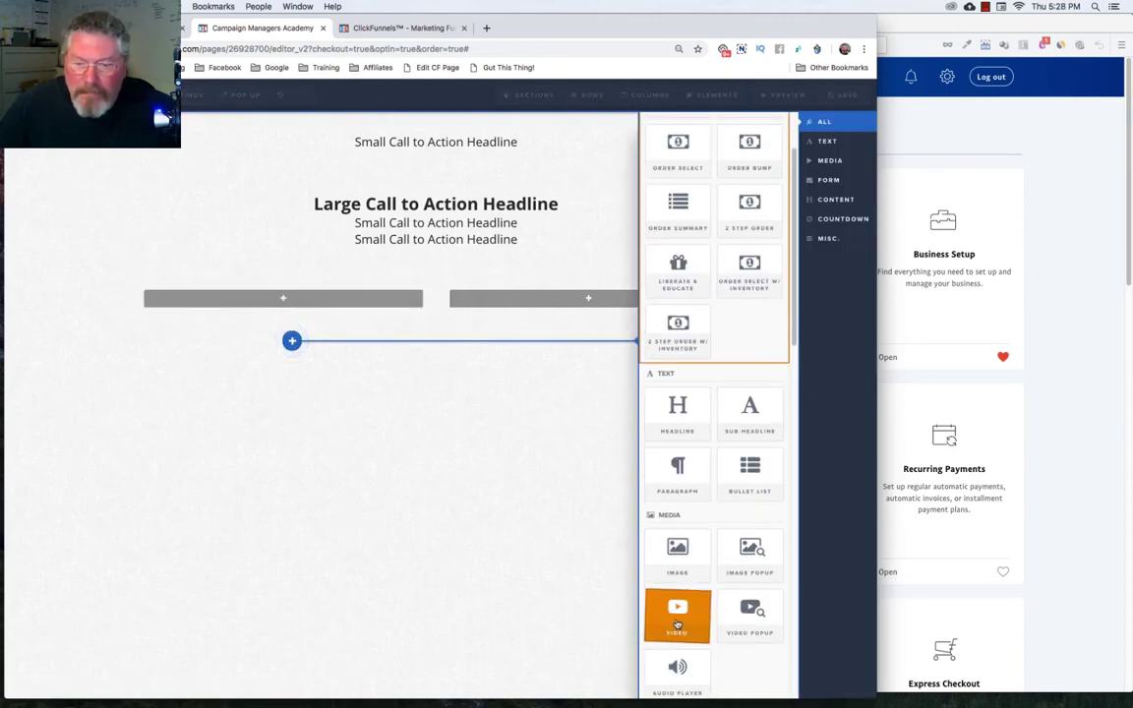
click(677, 622)
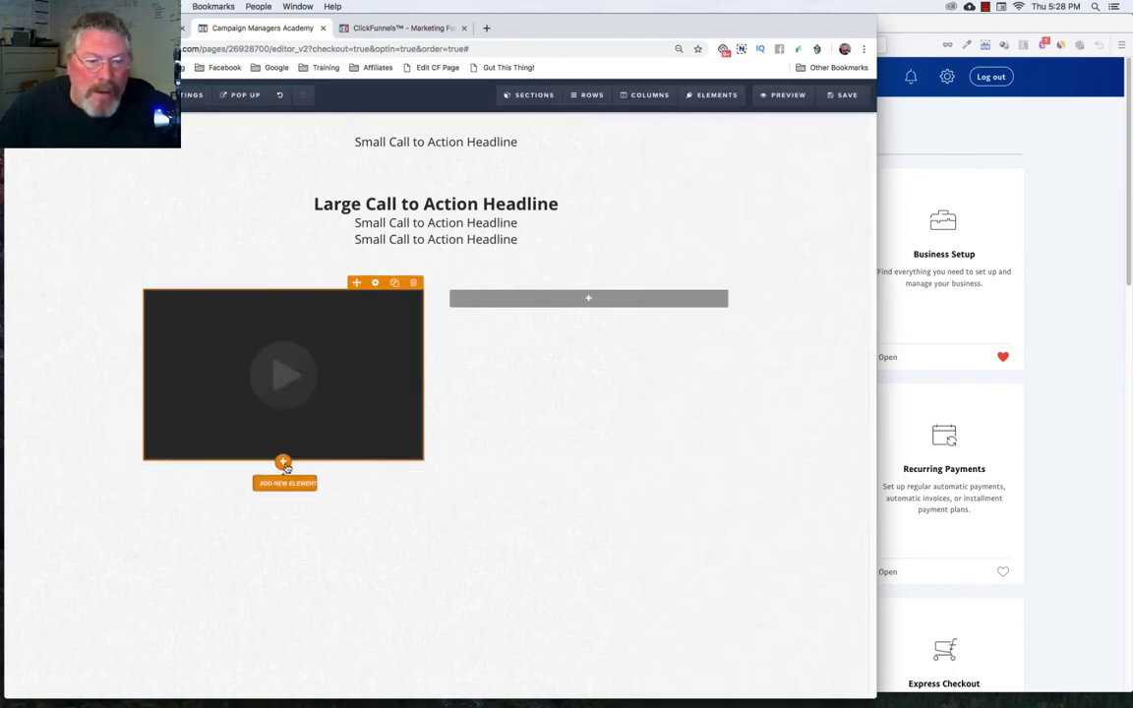
click(284, 462)
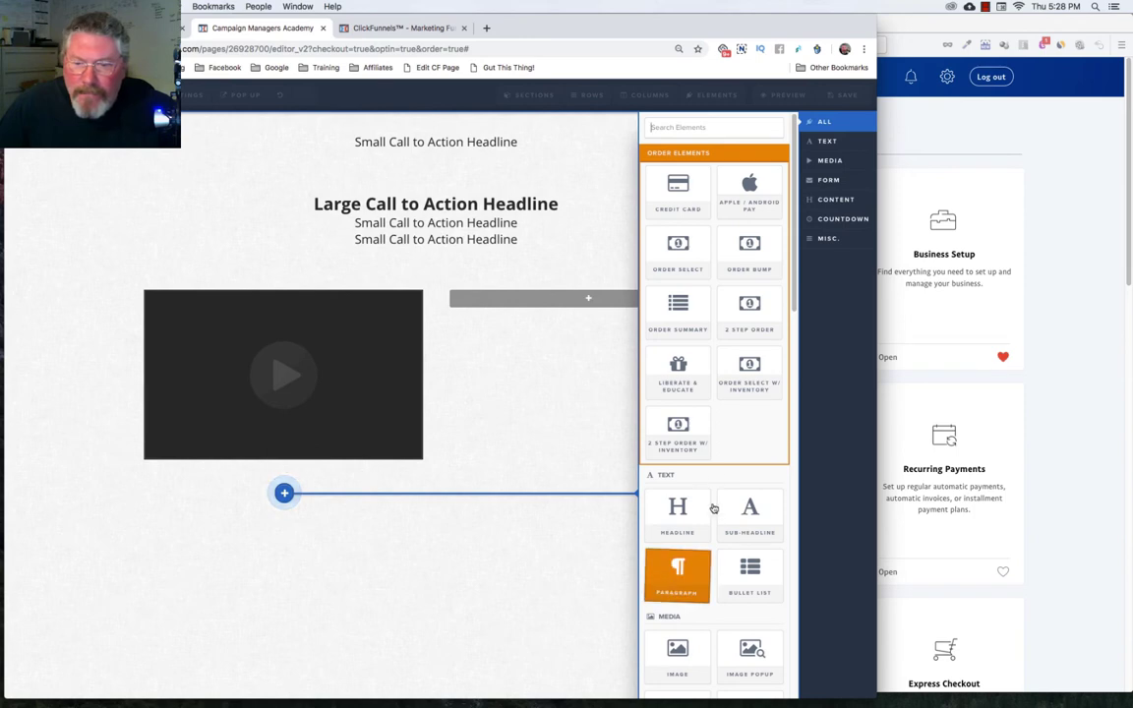
click(677, 568)
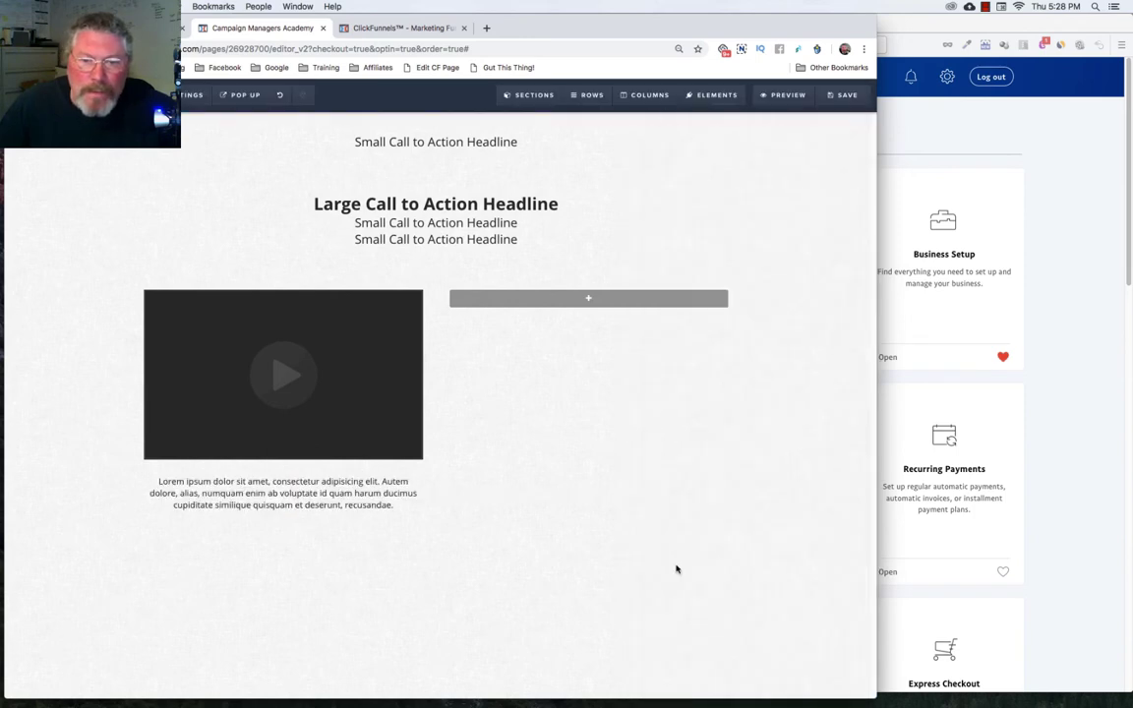
click(593, 300)
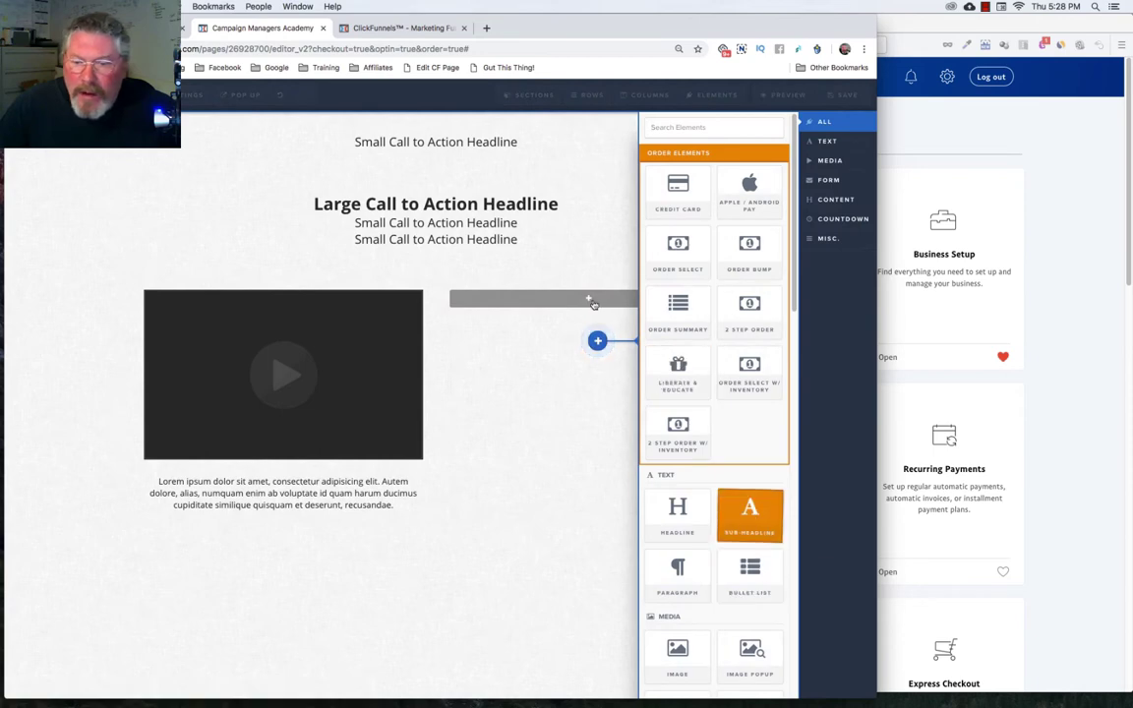
click(750, 517)
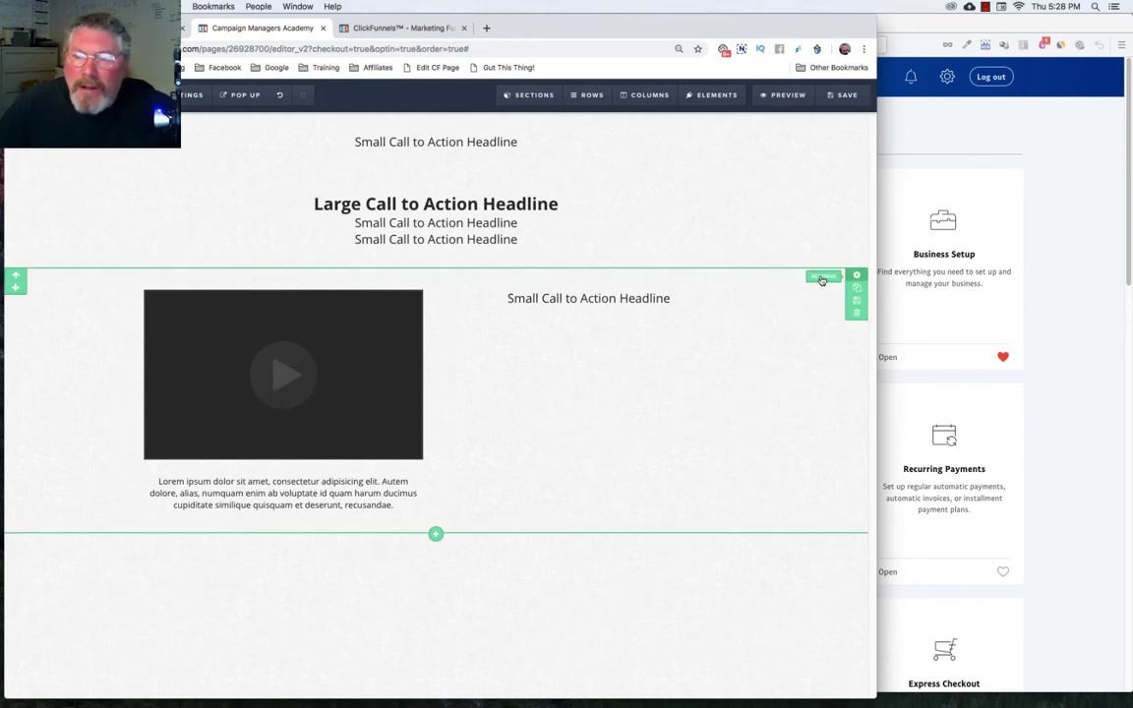
Step: Rename the section containing the video as Order in its CSS info
click(857, 279)
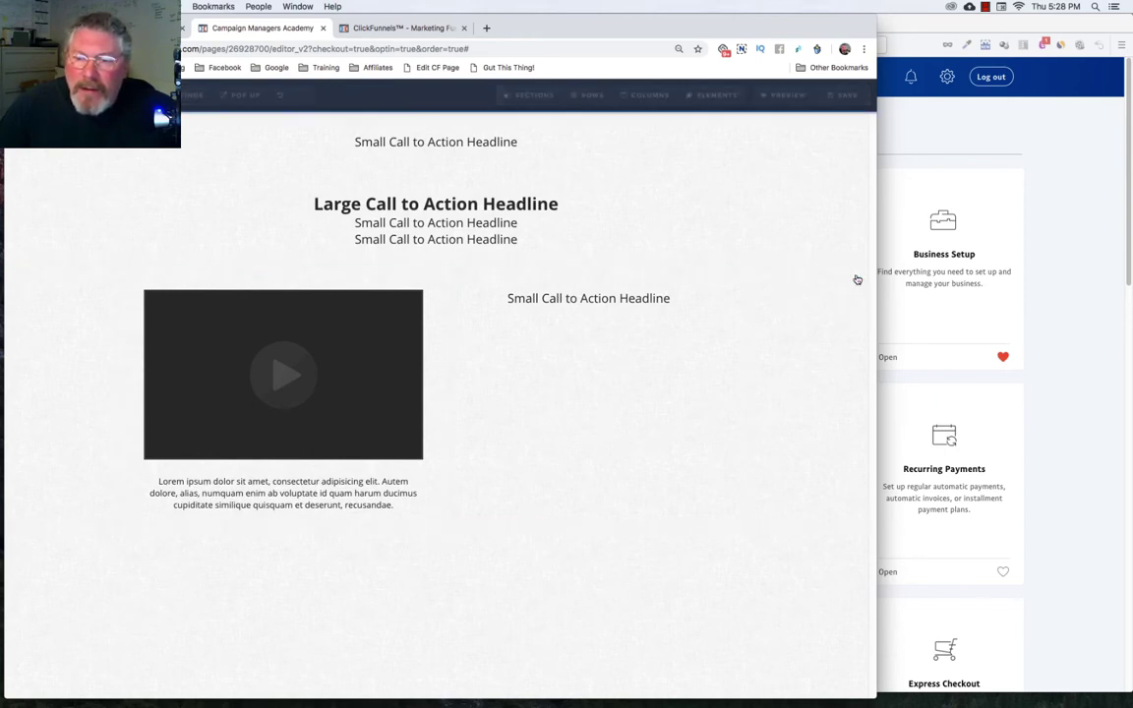
click(826, 683)
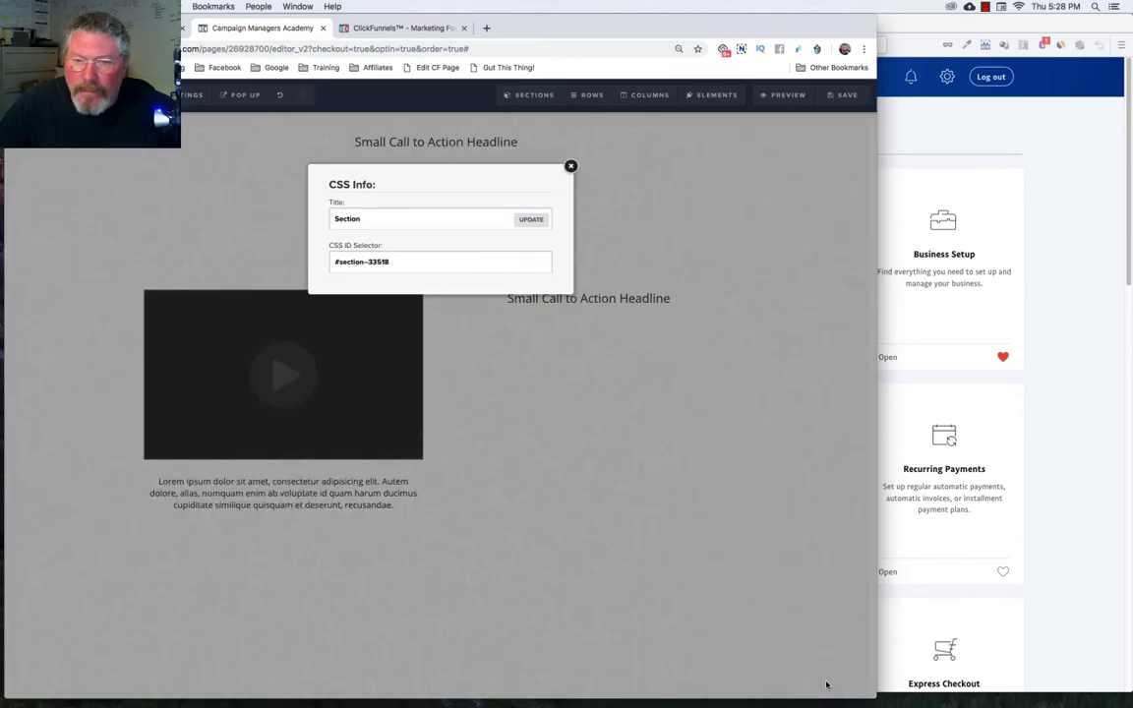
double_click(384, 223)
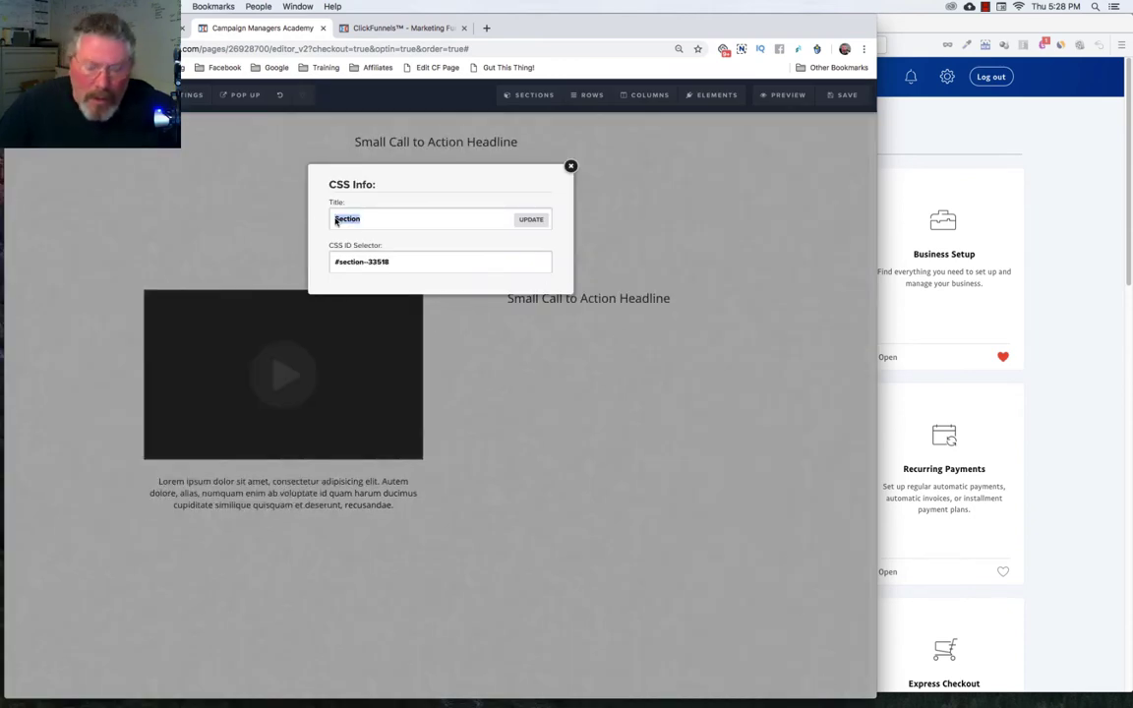
text(o)
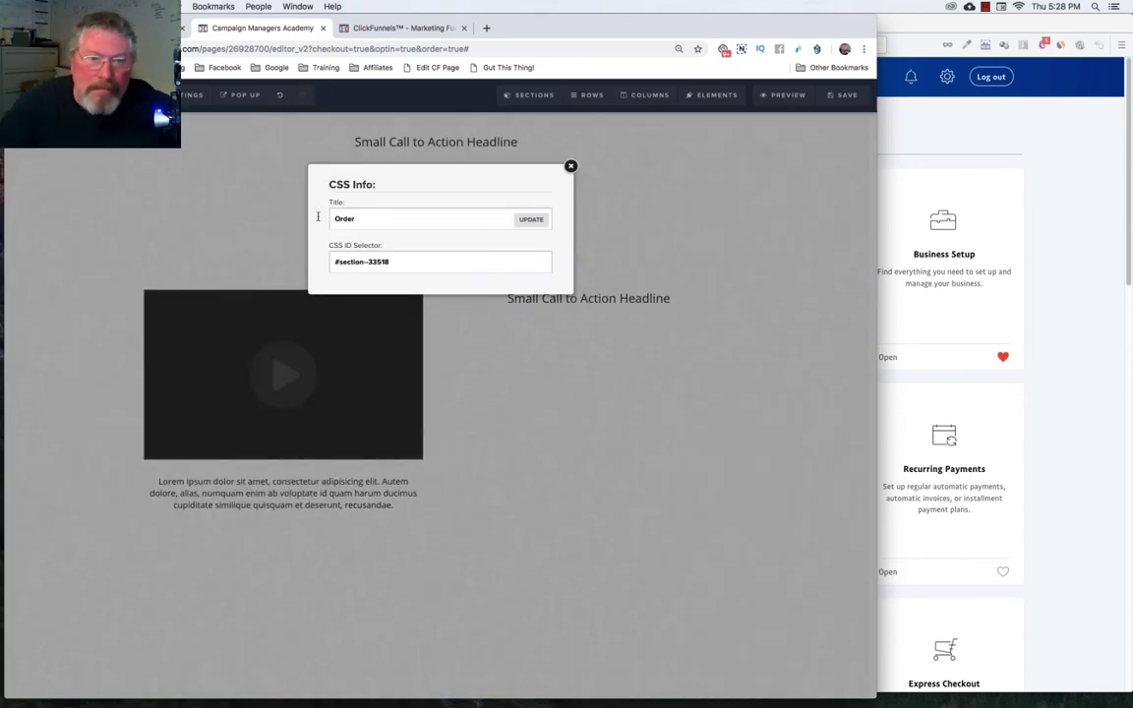
click(525, 222)
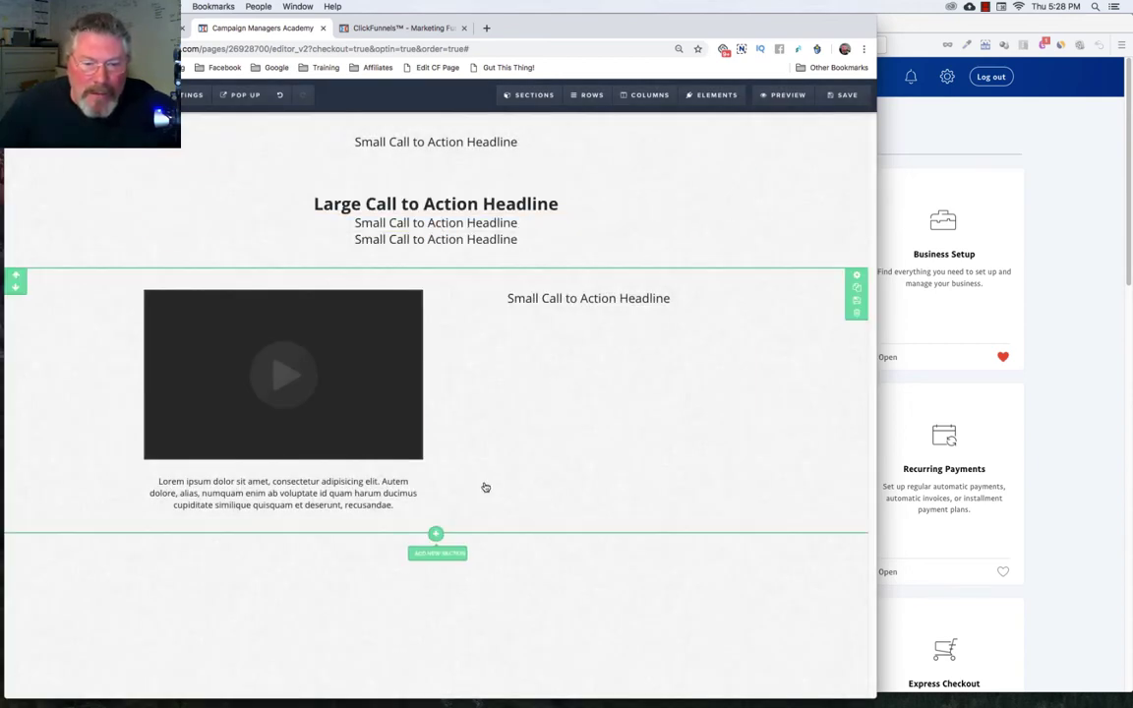
Step: Add a full-width section below the Order section and rename it Footer in its CSS info
click(436, 537)
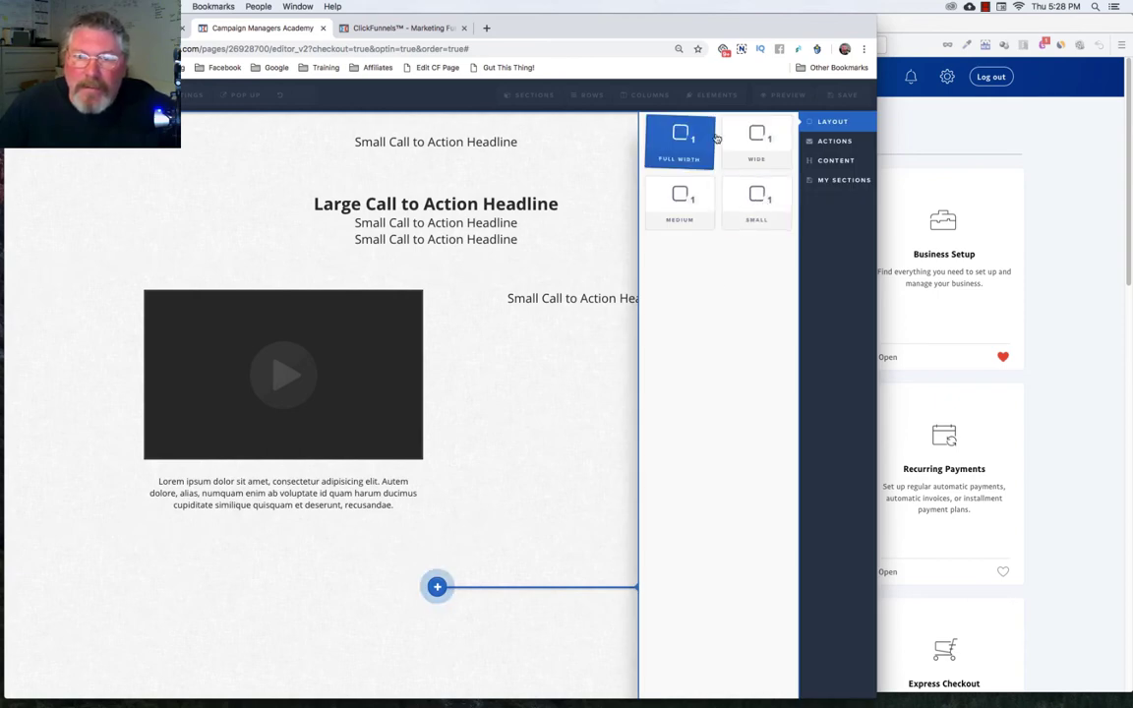
click(683, 139)
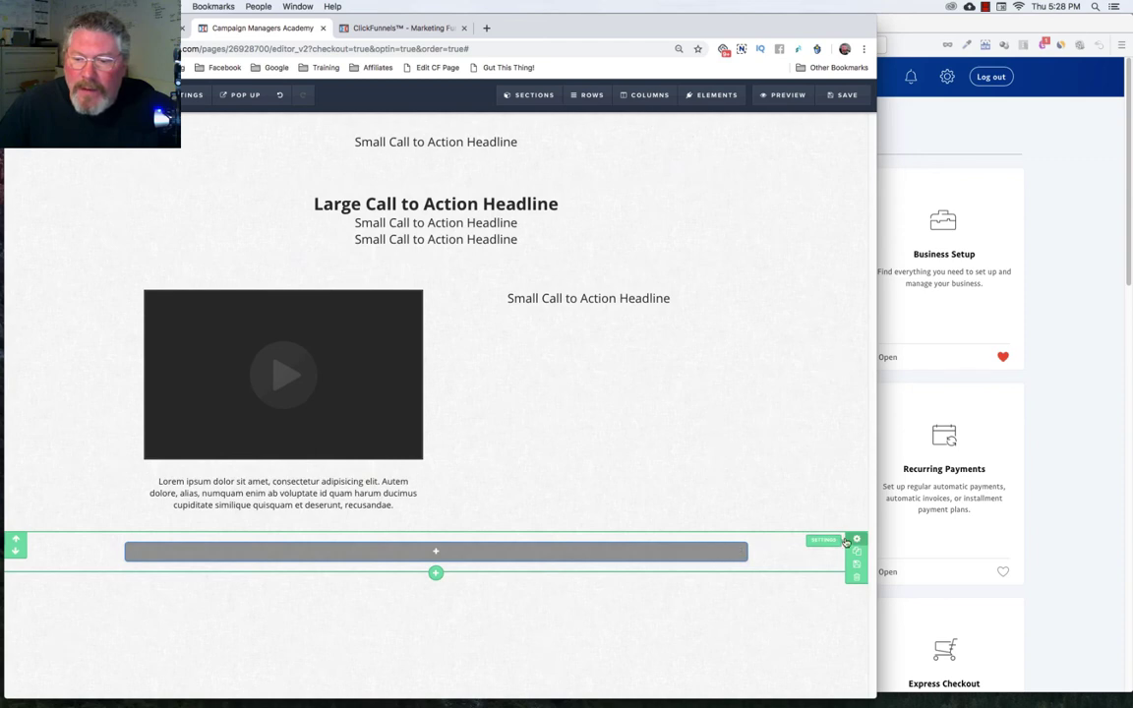
click(854, 542)
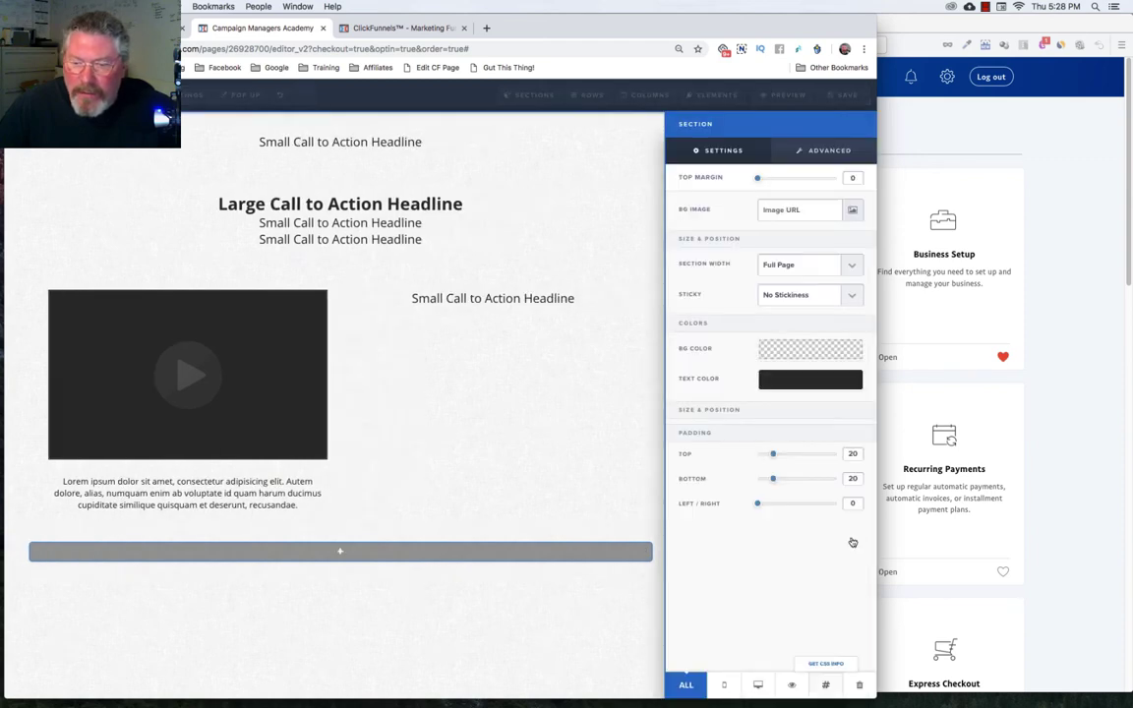
click(829, 687)
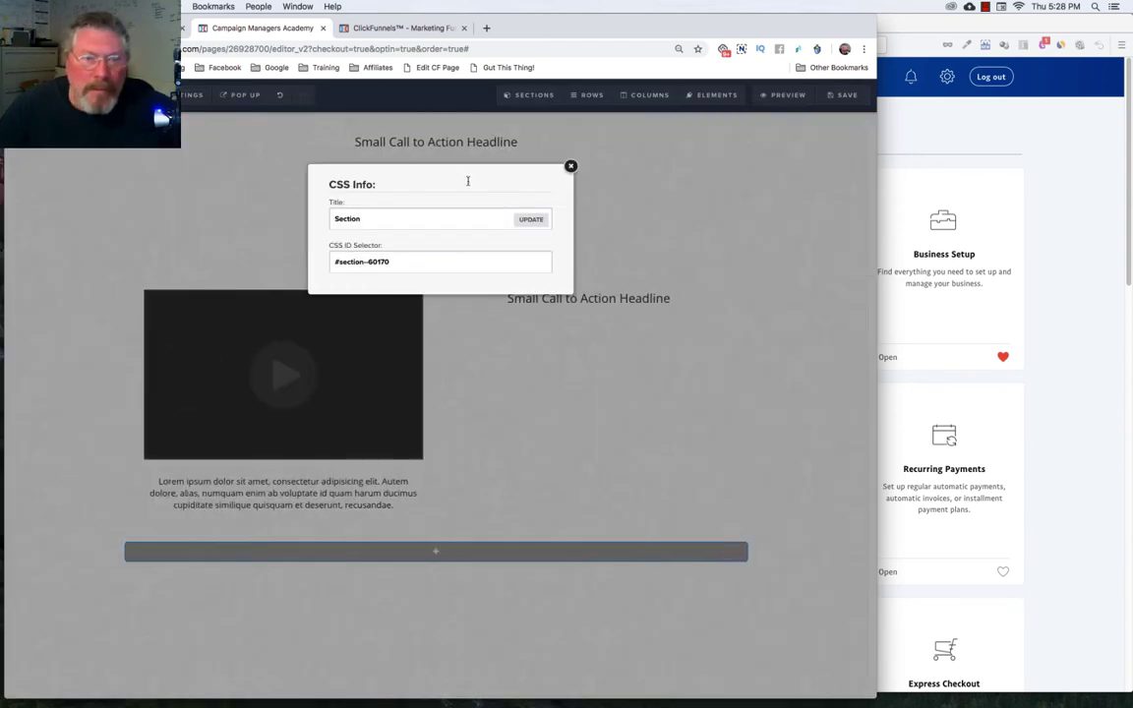
double_click(387, 220)
text(F)
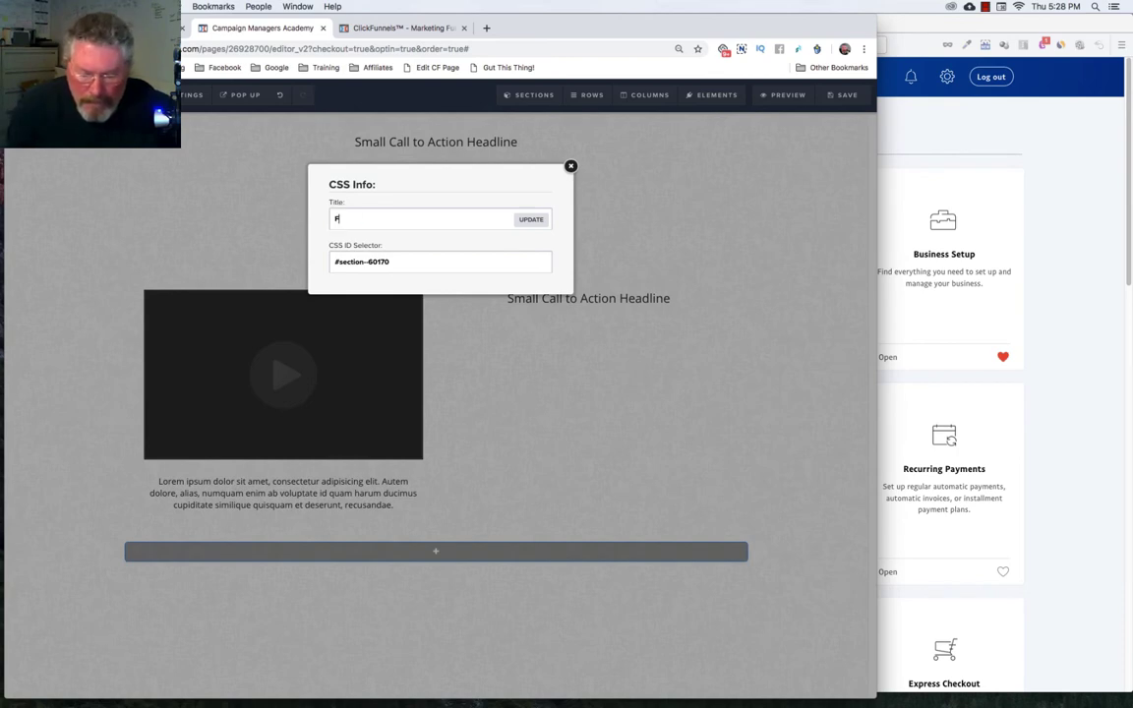
text(ooter)
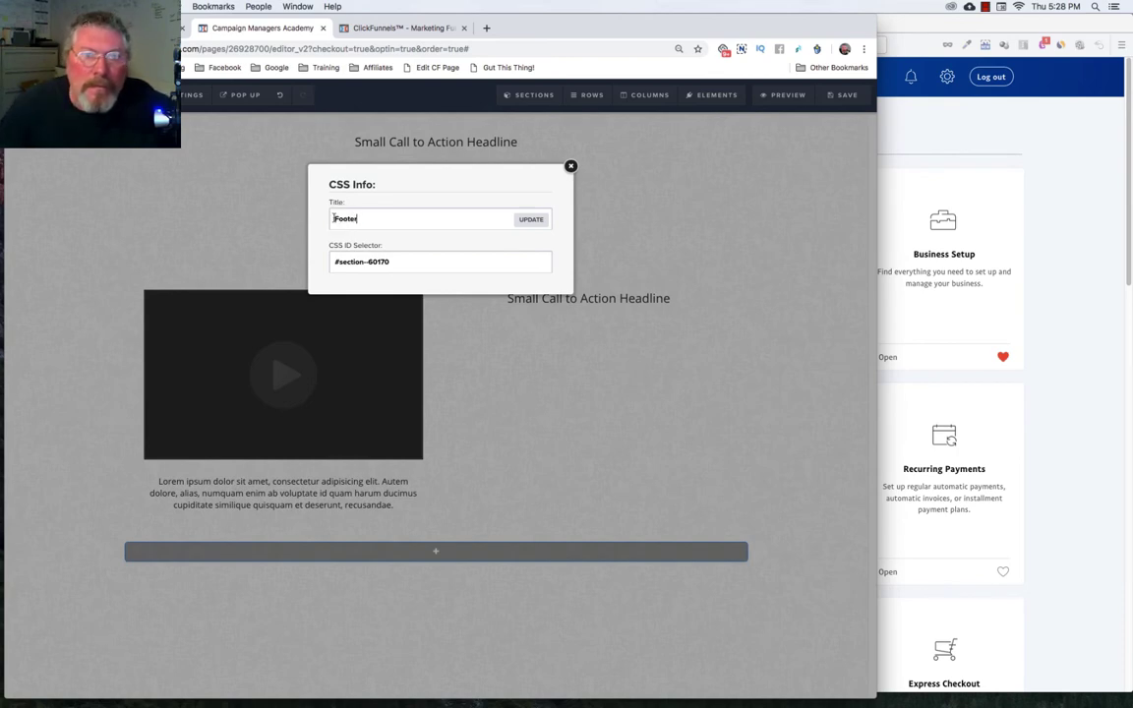
click(531, 219)
Step: Review the page structure in the management lists for sections, rows, columns and elements
mouse_move(534, 95)
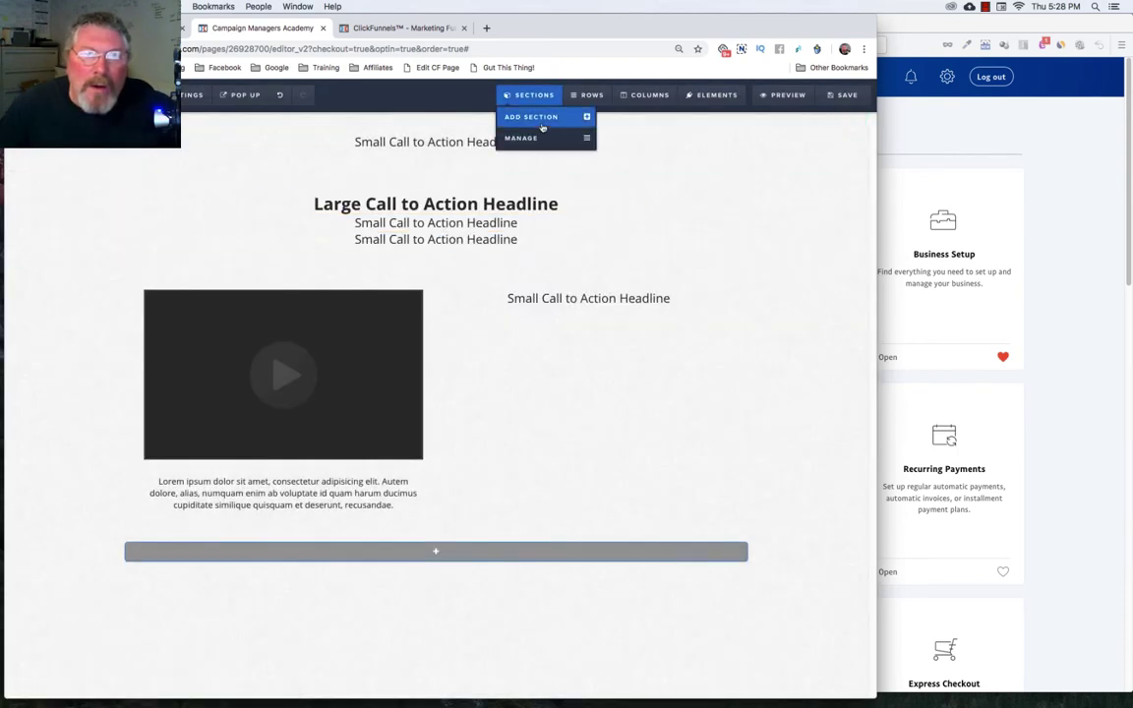
click(517, 140)
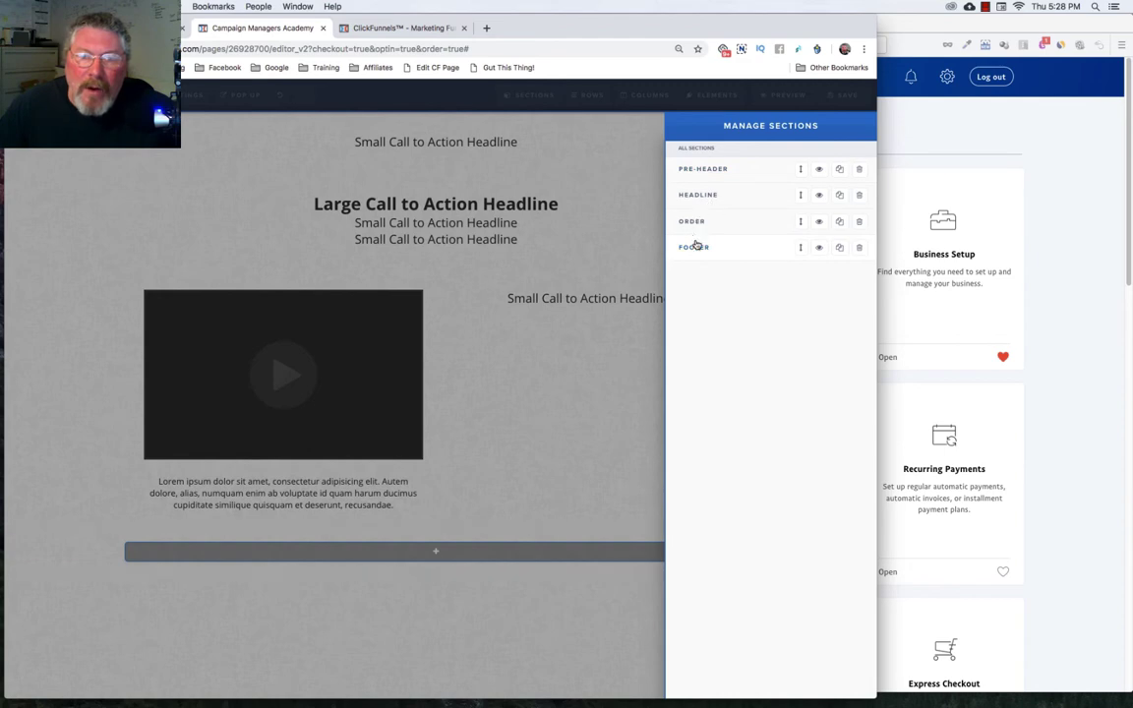
click(635, 238)
mouse_move(587, 94)
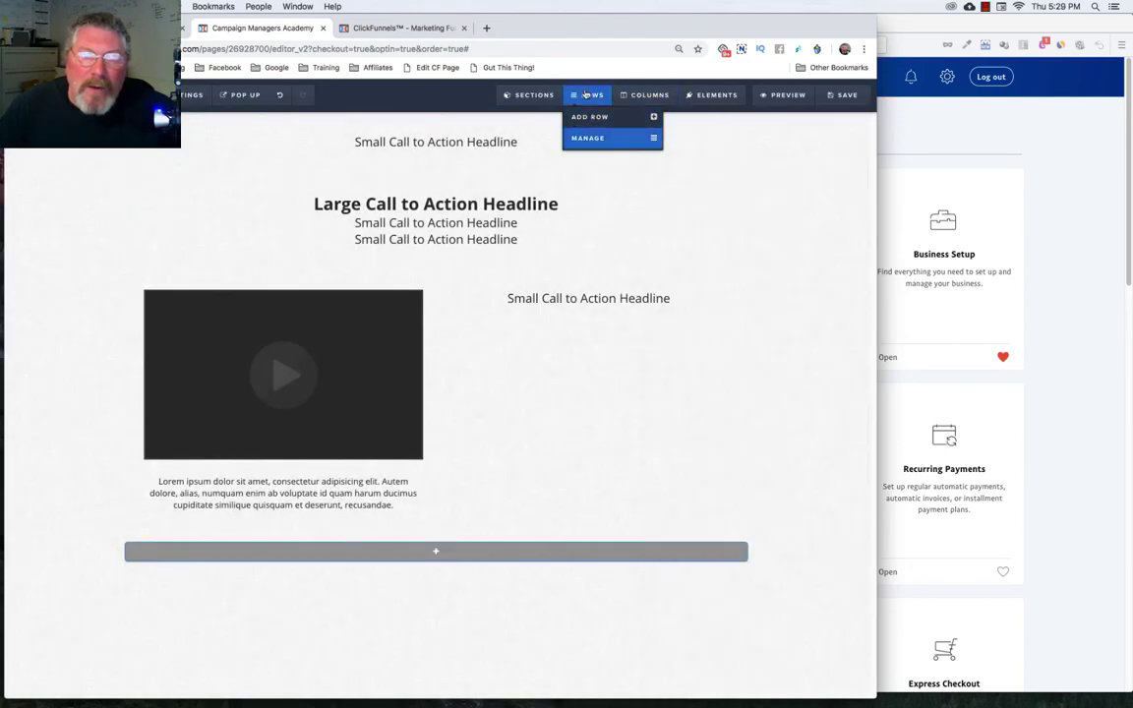
click(586, 138)
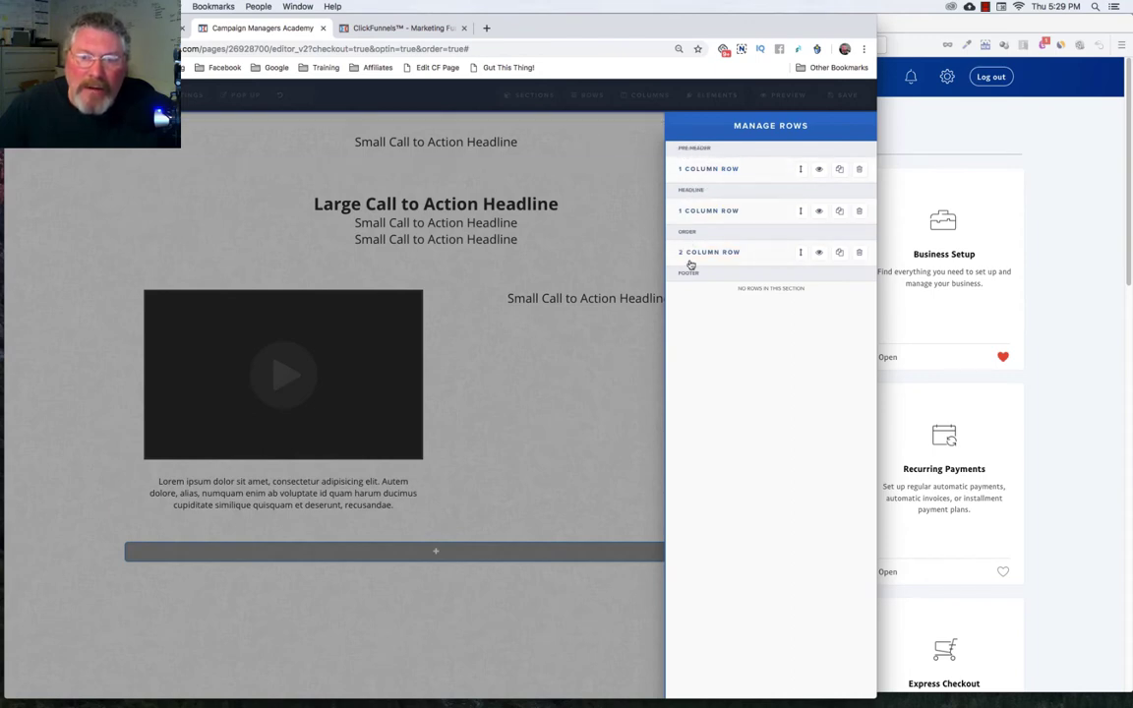
click(621, 187)
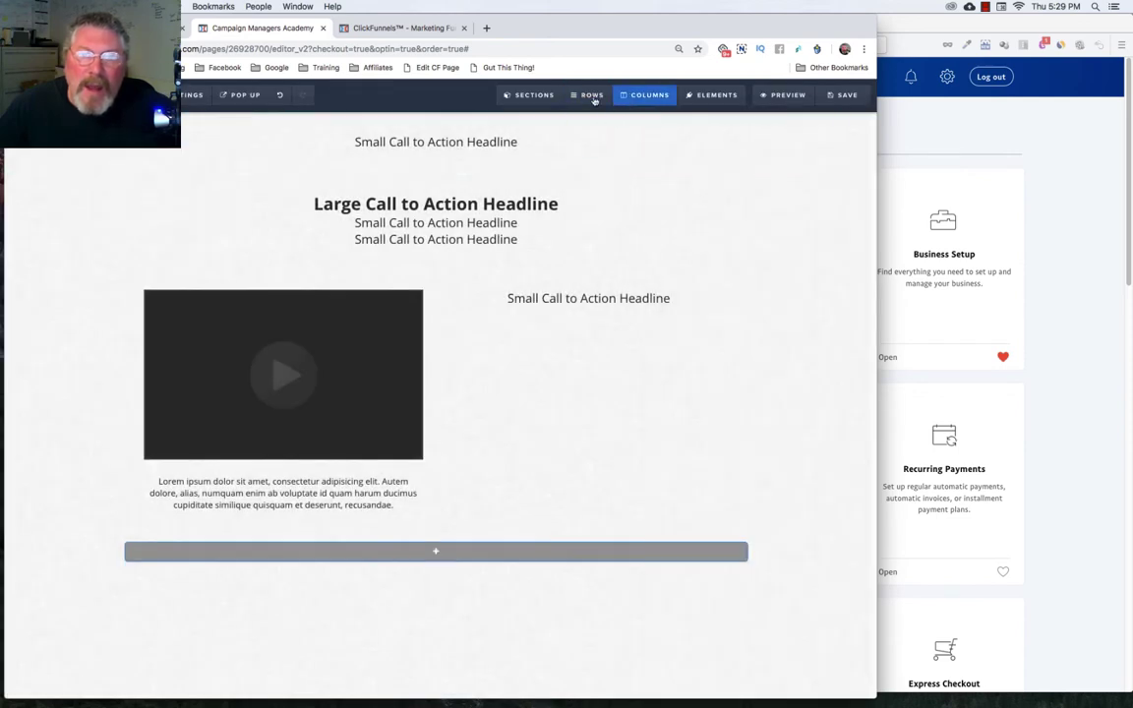
click(640, 94)
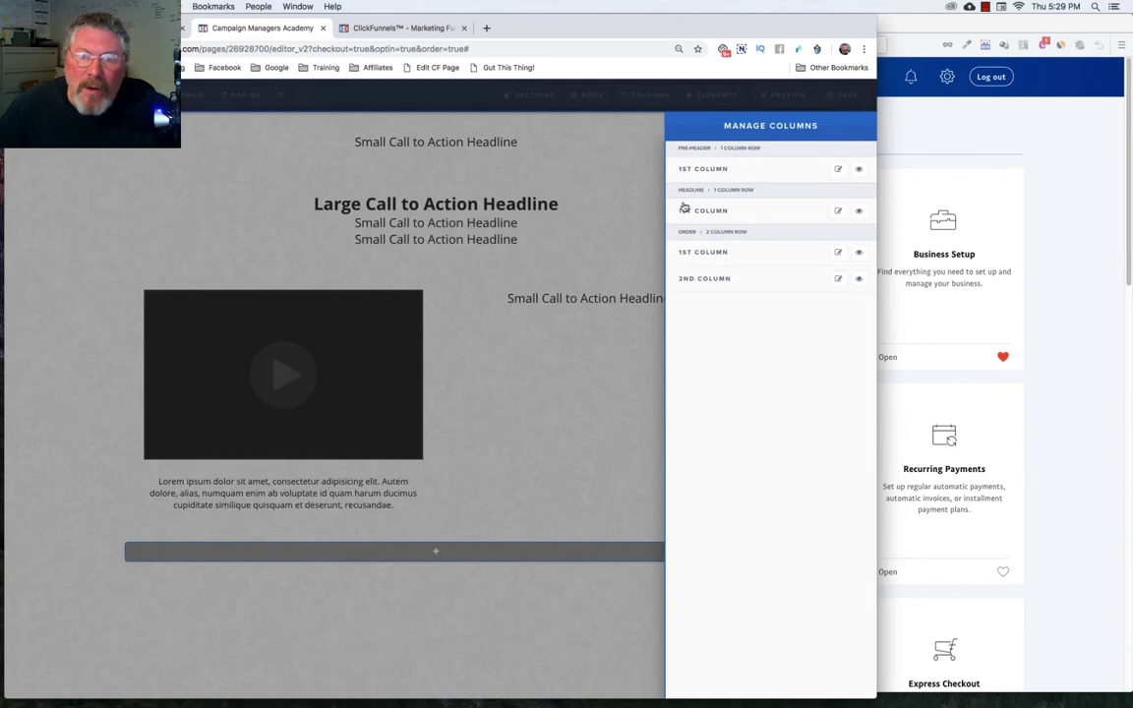
click(615, 186)
mouse_move(714, 98)
click(709, 138)
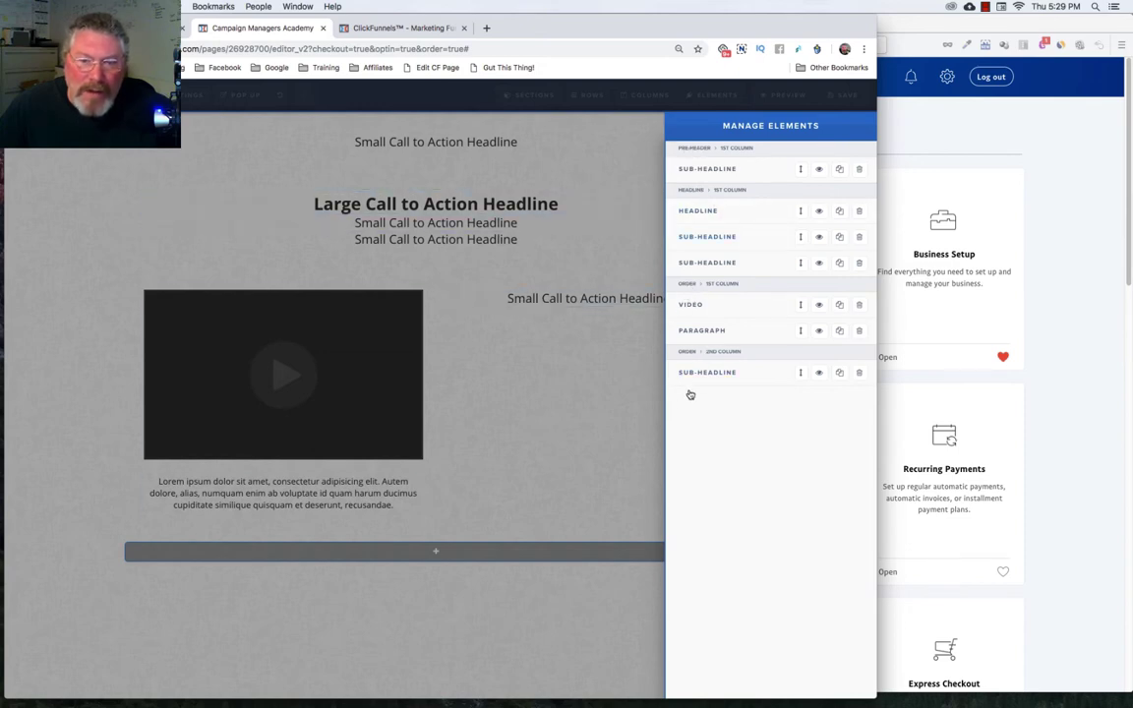
click(481, 320)
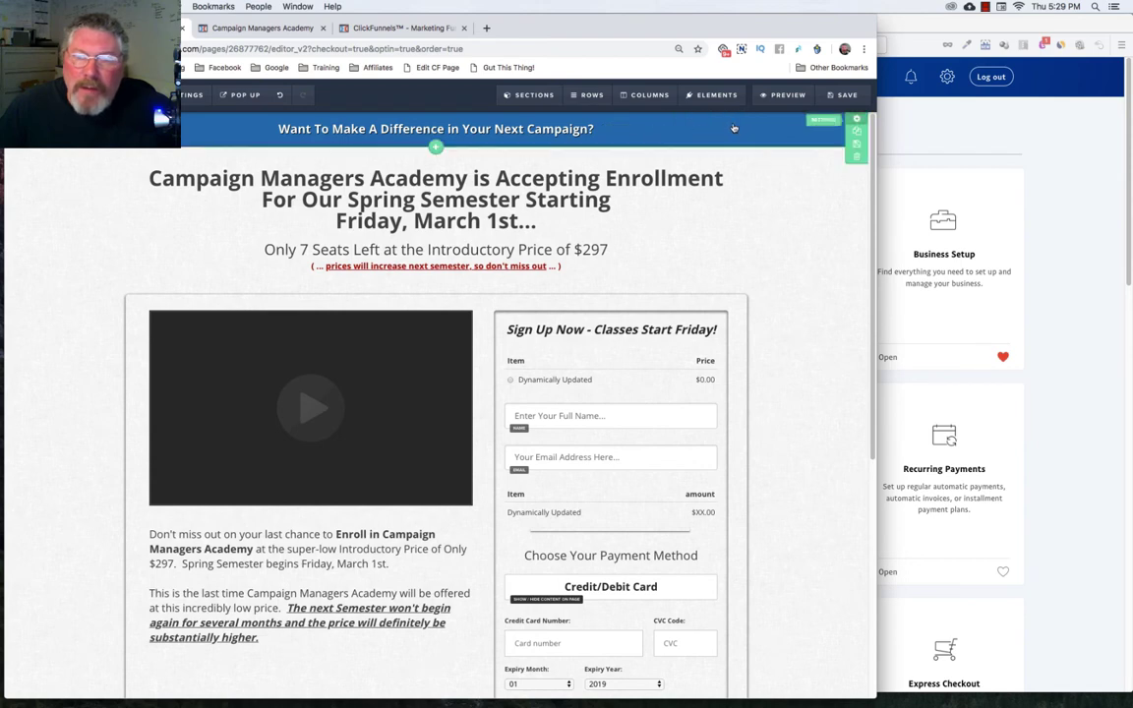
Step: On the finished Campaign Managers Academy order page, examine the colour and padding settings of the blue pre-header section and its row
click(856, 120)
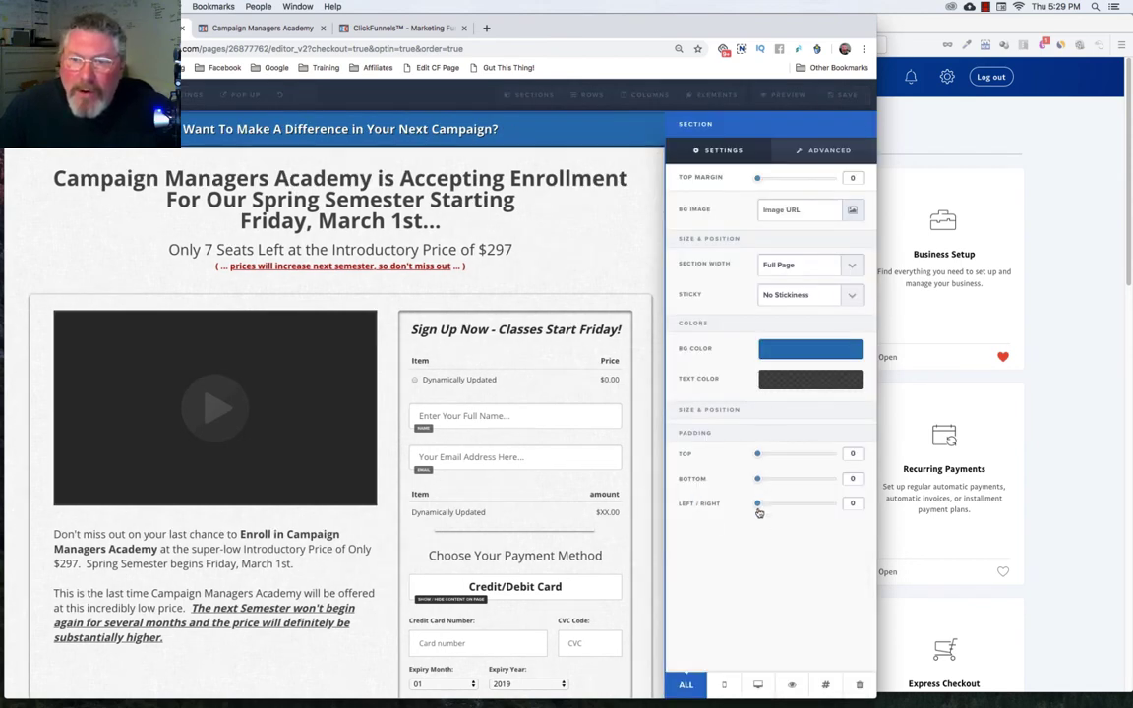
click(645, 137)
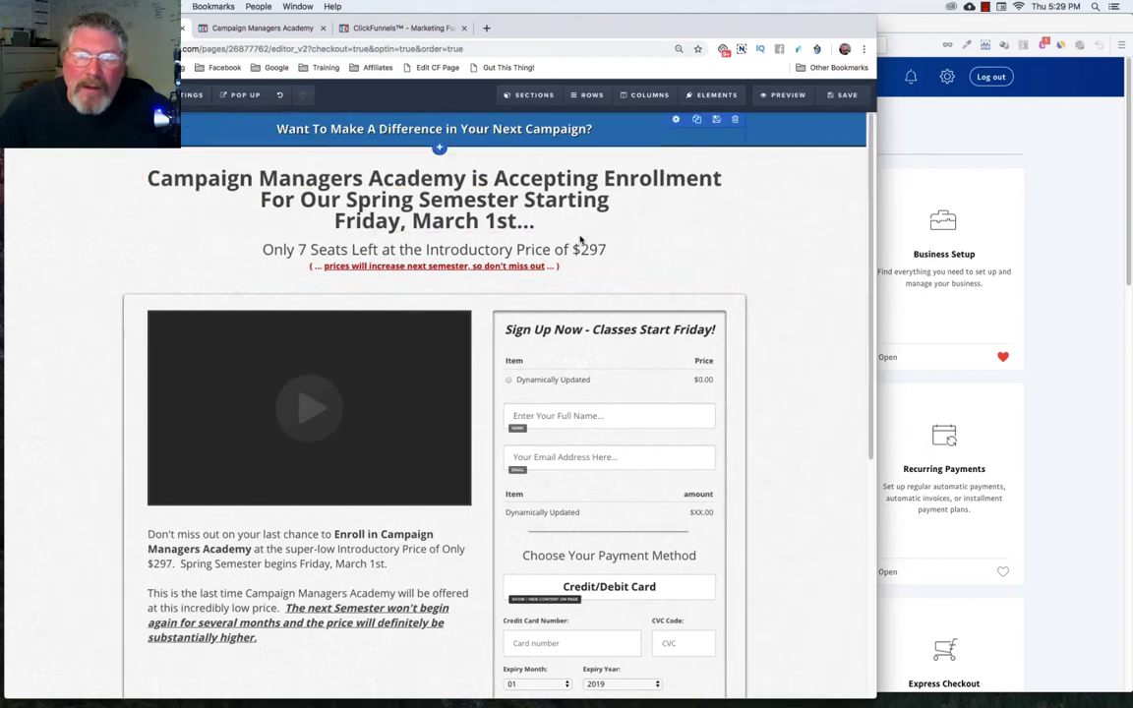
click(679, 121)
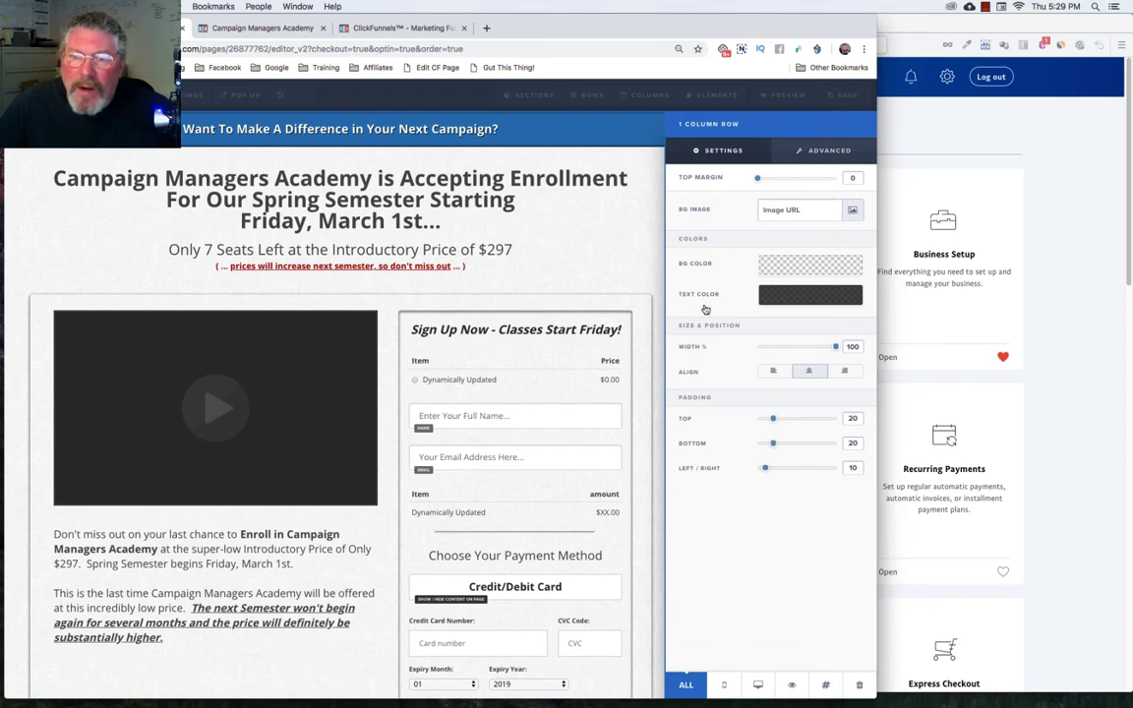
click(597, 237)
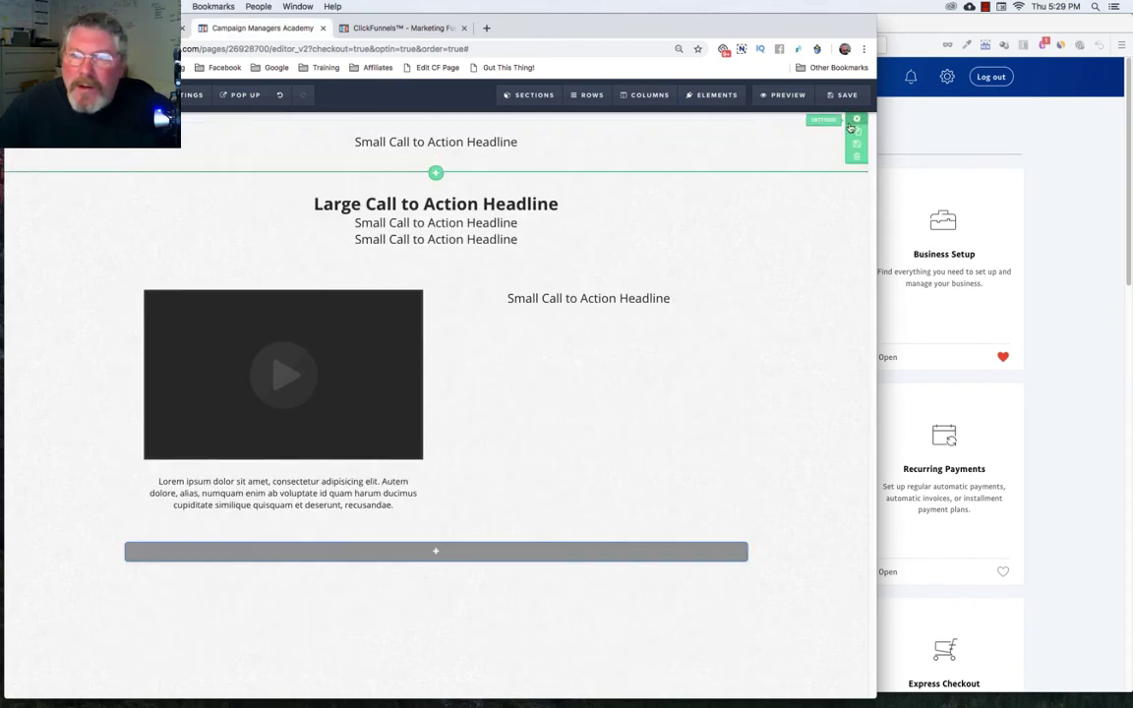
Step: Give the new page's Pre-Header section a blue #0075b2 background and set its top and bottom padding to 0
click(855, 121)
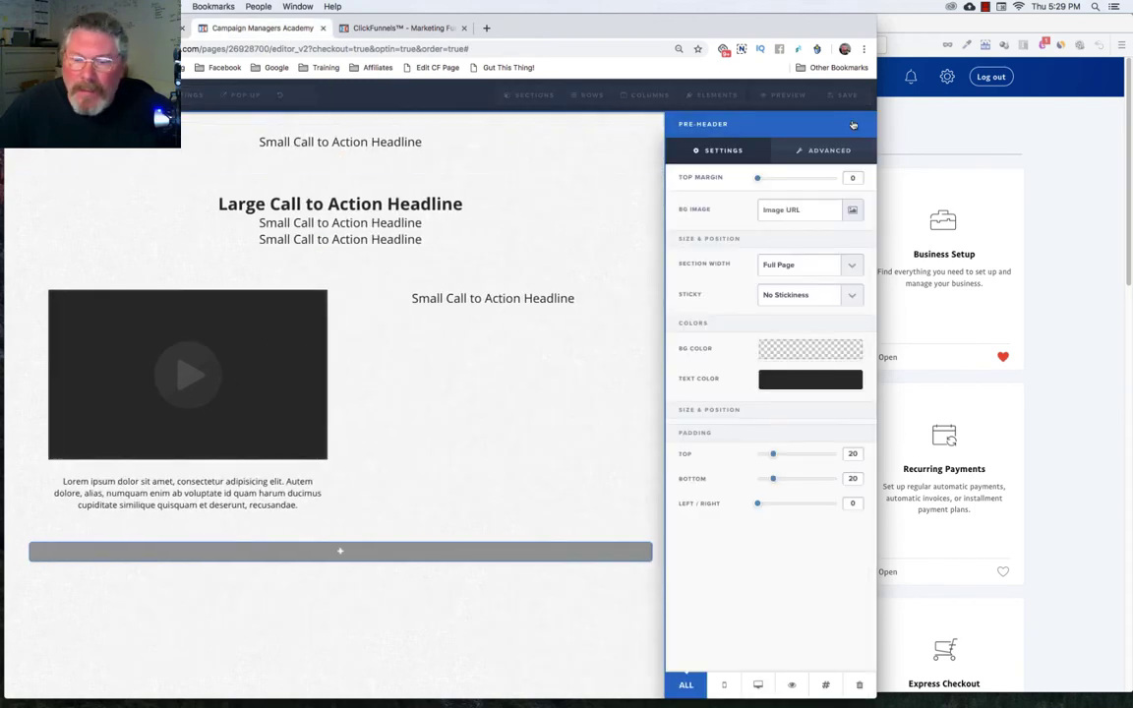
click(789, 344)
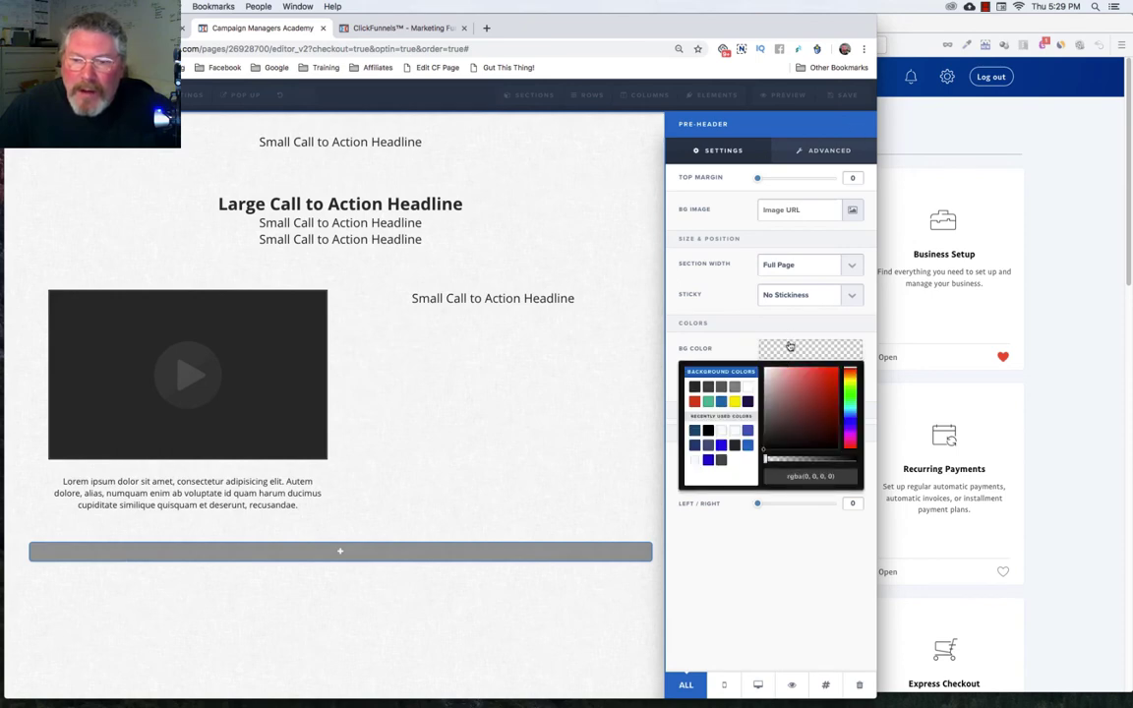
click(720, 403)
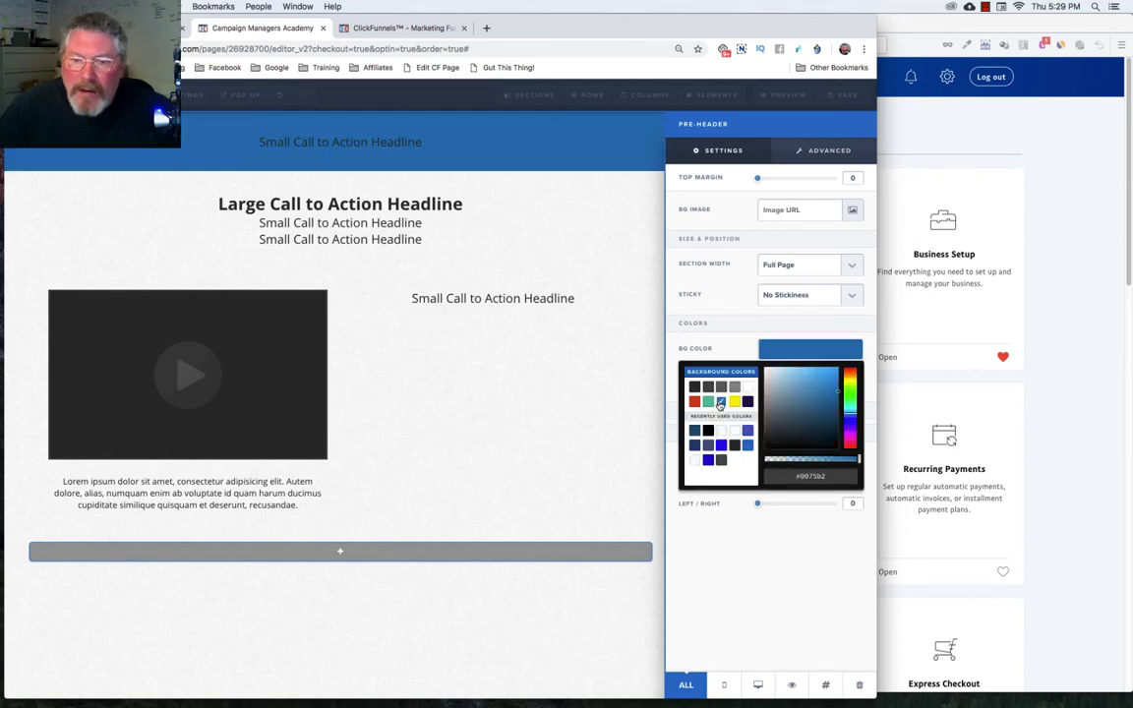
click(710, 293)
drag(774, 453, 758, 479)
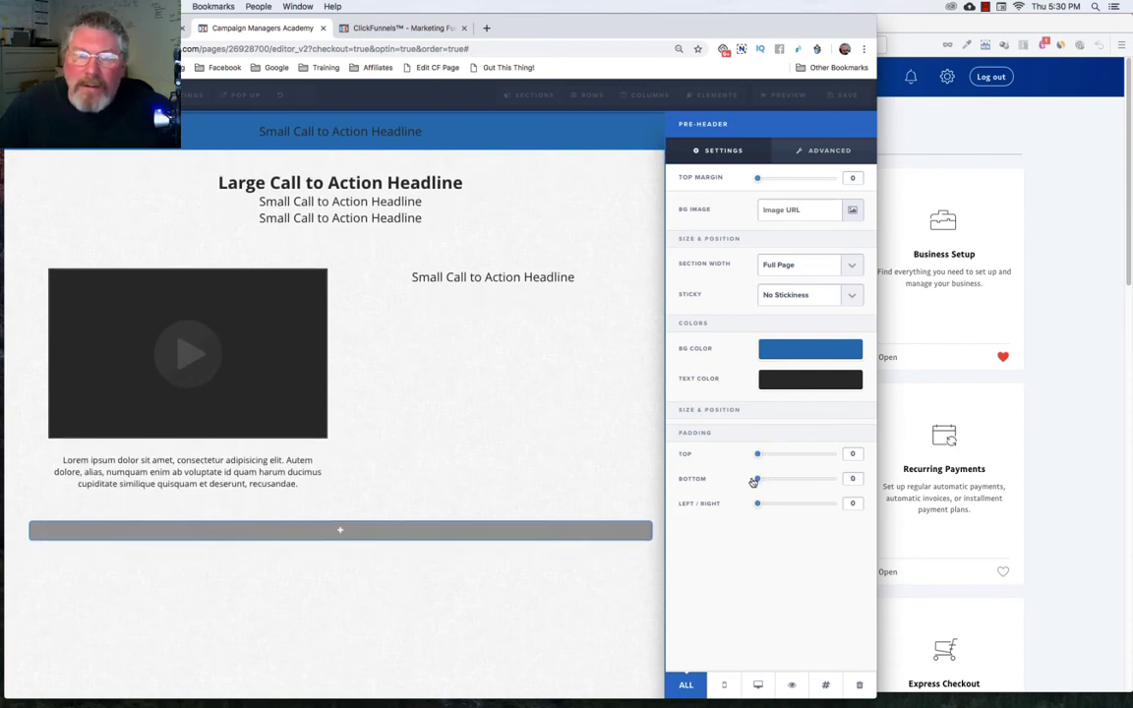
click(612, 120)
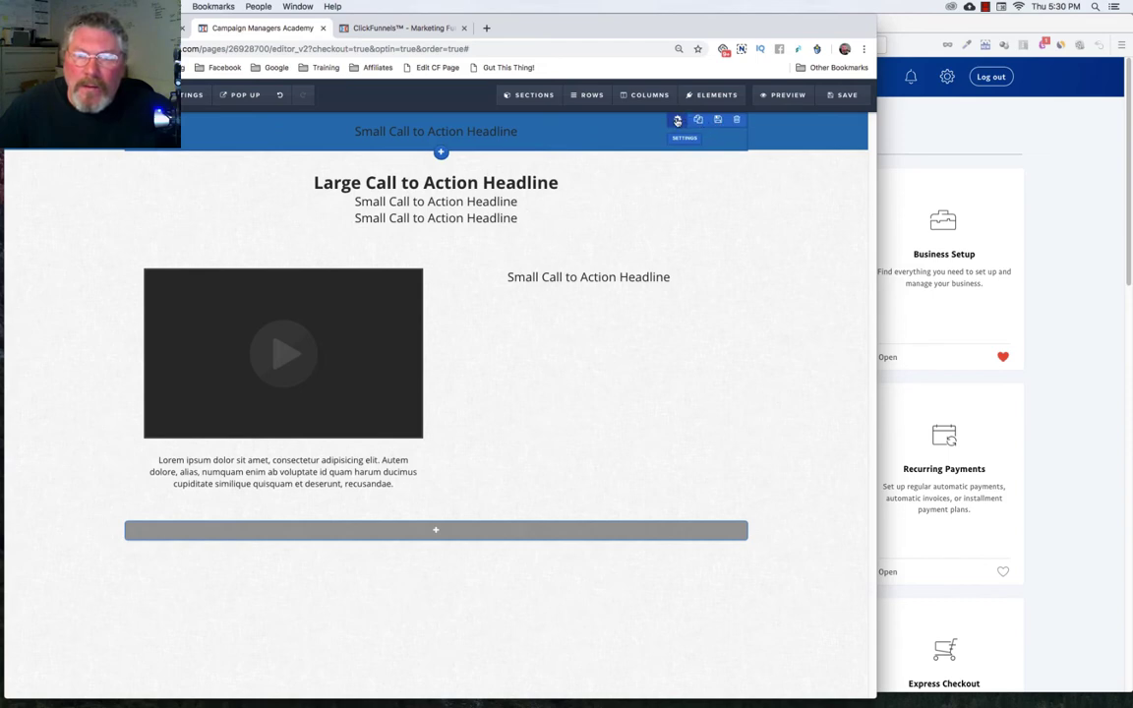
Step: Make the Pre-Header section's sub-headline text bold and set its bold color to white #ffffff
click(677, 120)
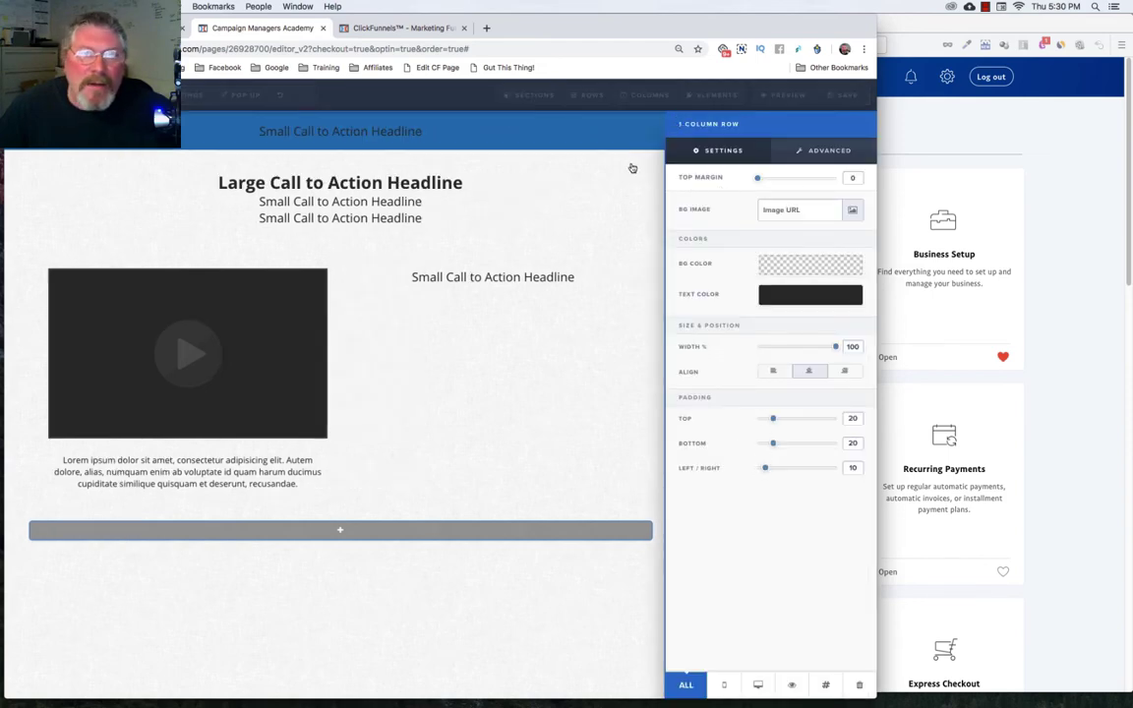
click(379, 126)
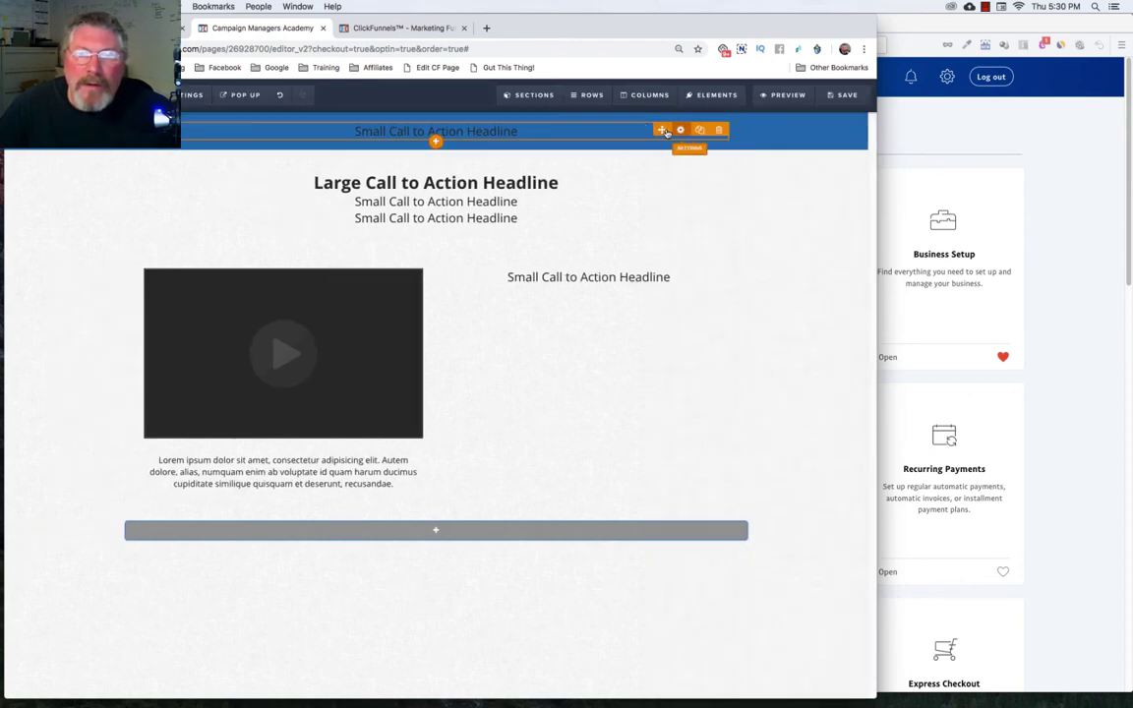
click(681, 131)
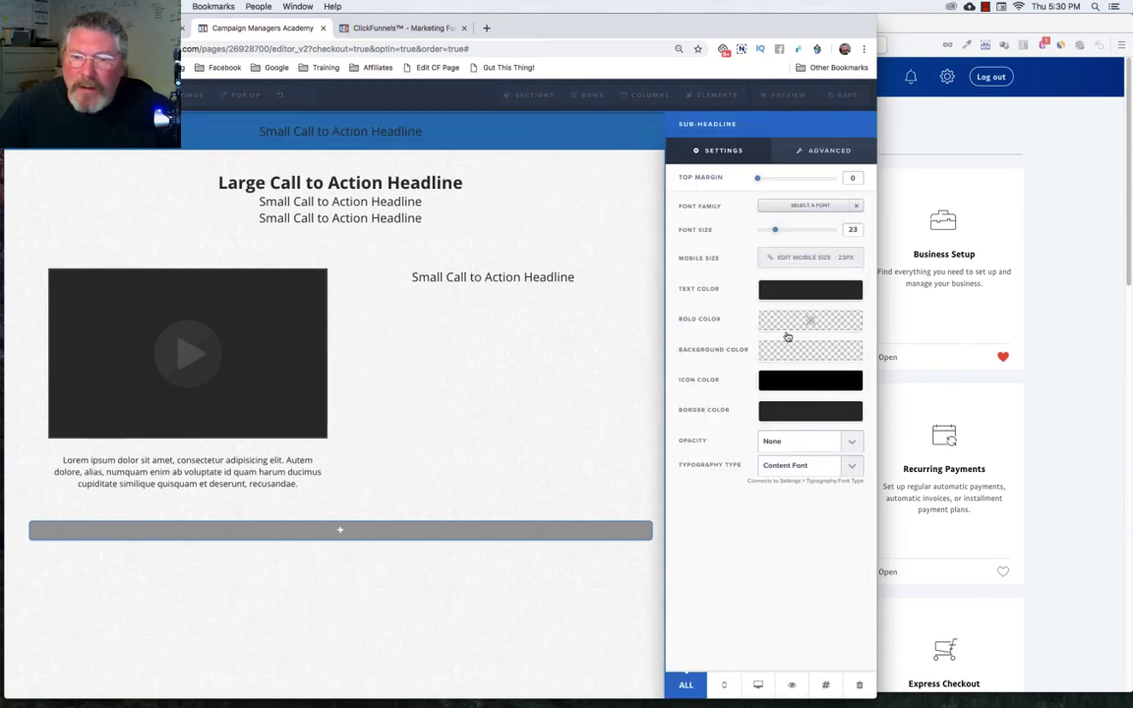
click(335, 132)
triple_click(363, 132)
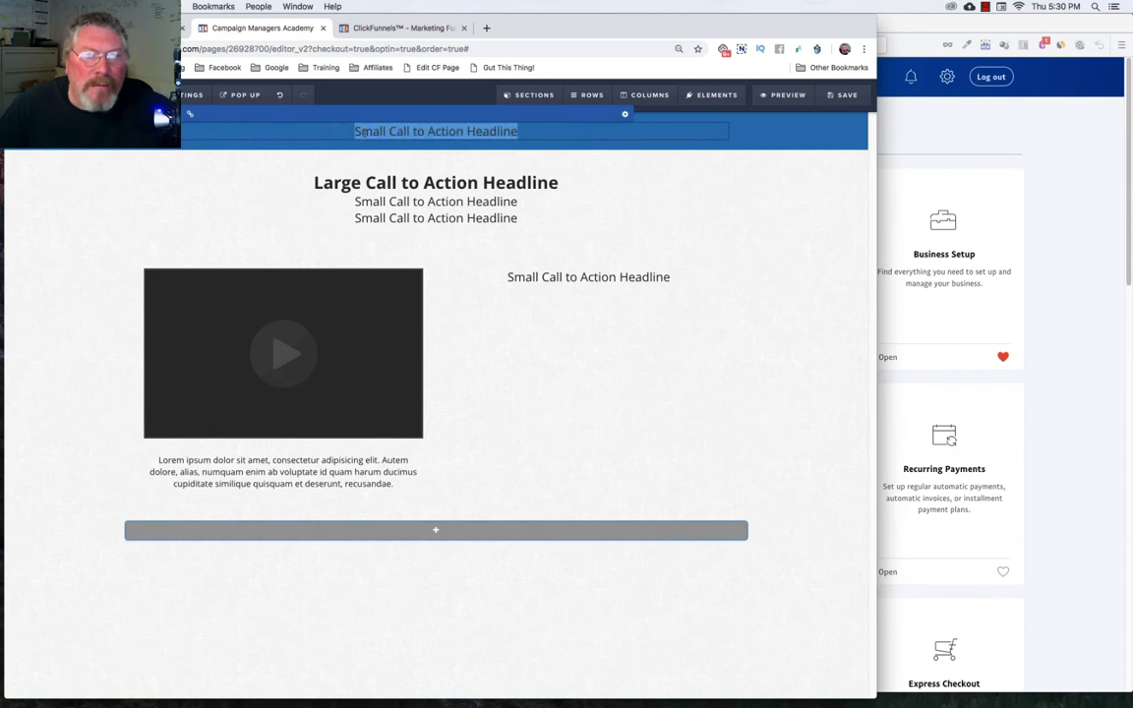
key(super+b)
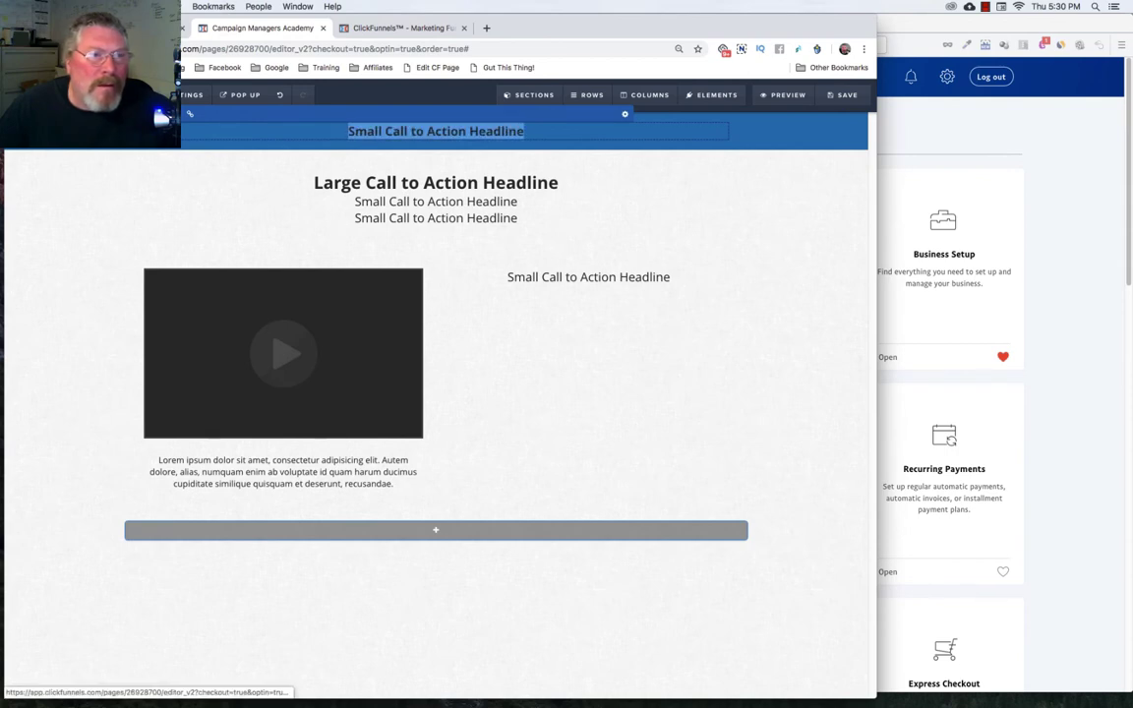
click(624, 117)
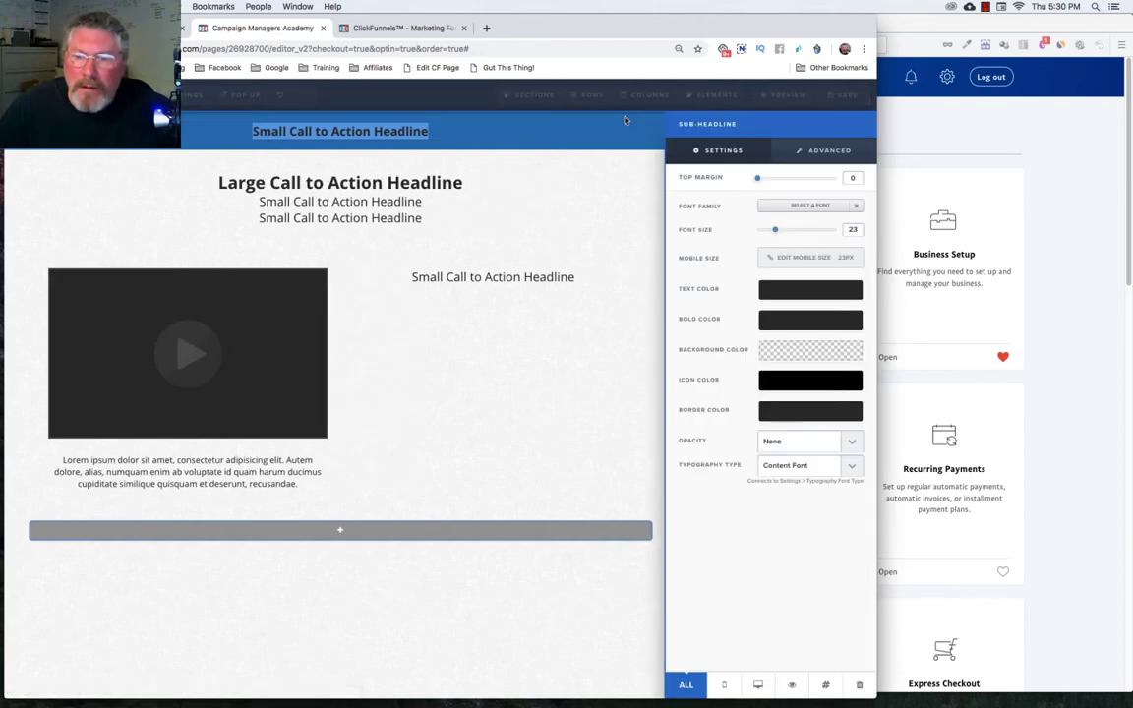
click(782, 322)
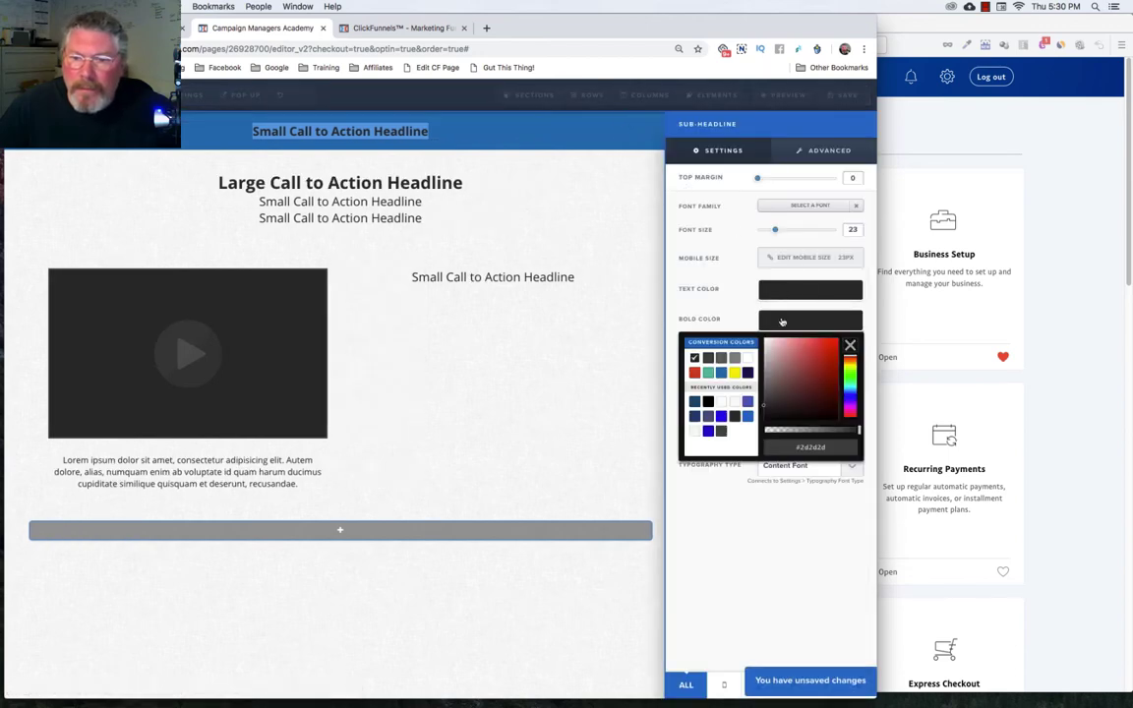
click(748, 357)
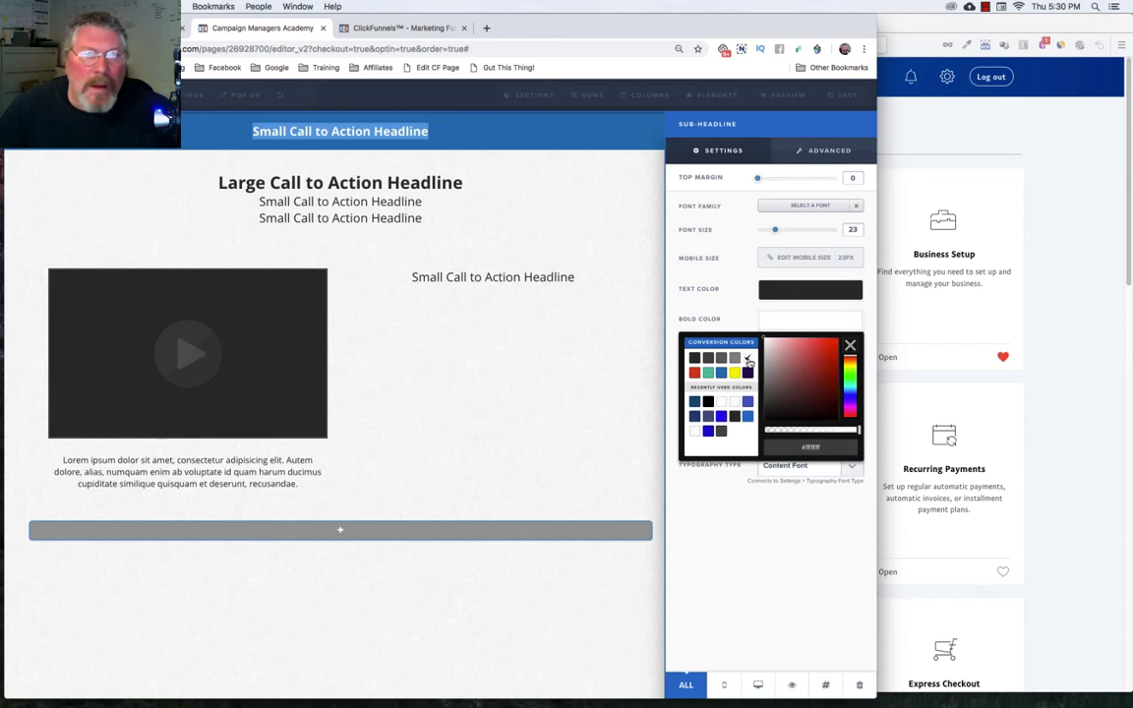
click(501, 192)
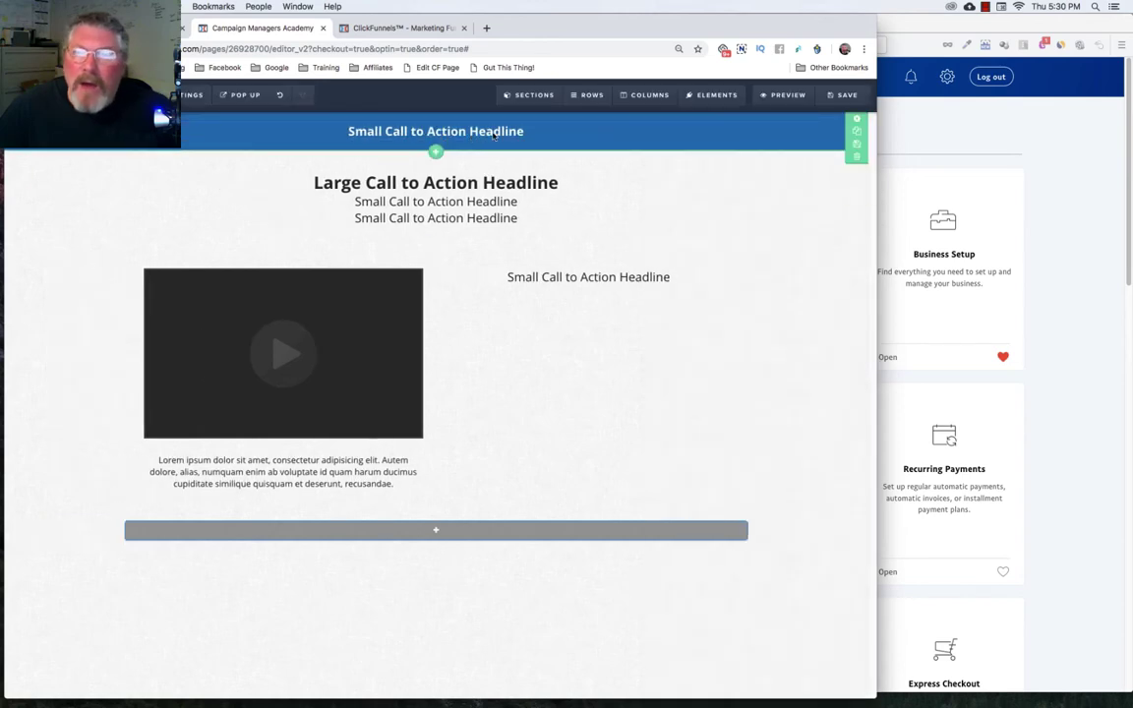
Step: Give the Pre-Header section a bottom-only solid border, 2px thick, in the darker blue #006498
click(857, 121)
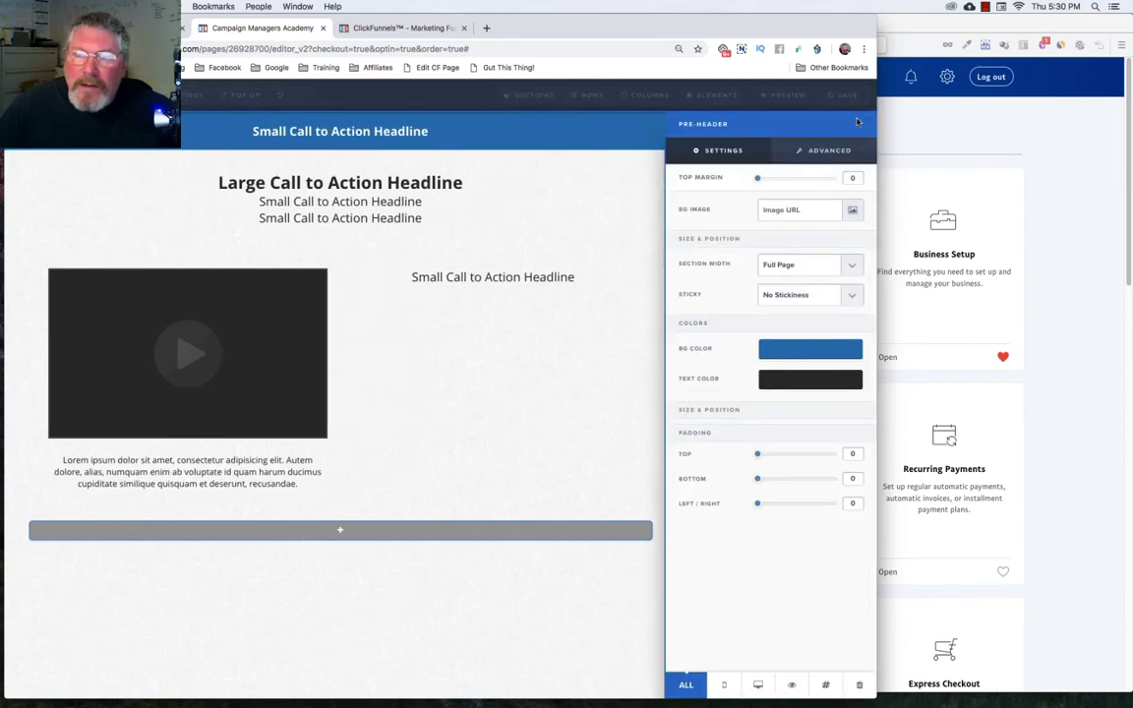
click(821, 151)
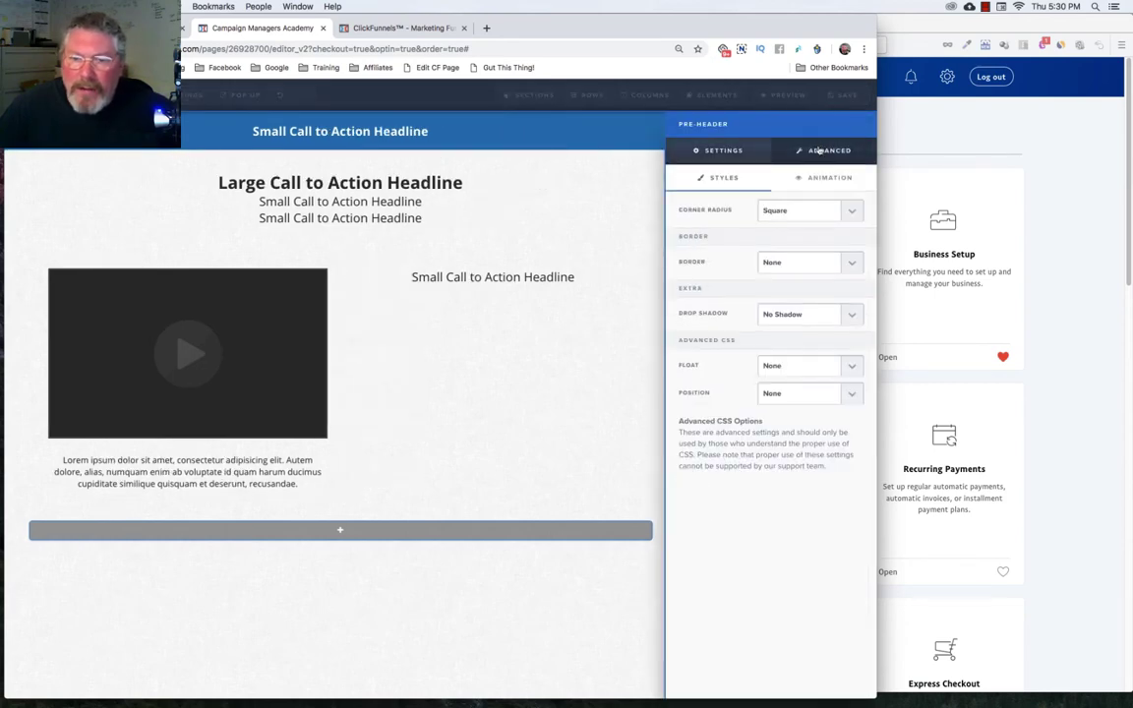
click(802, 262)
click(795, 285)
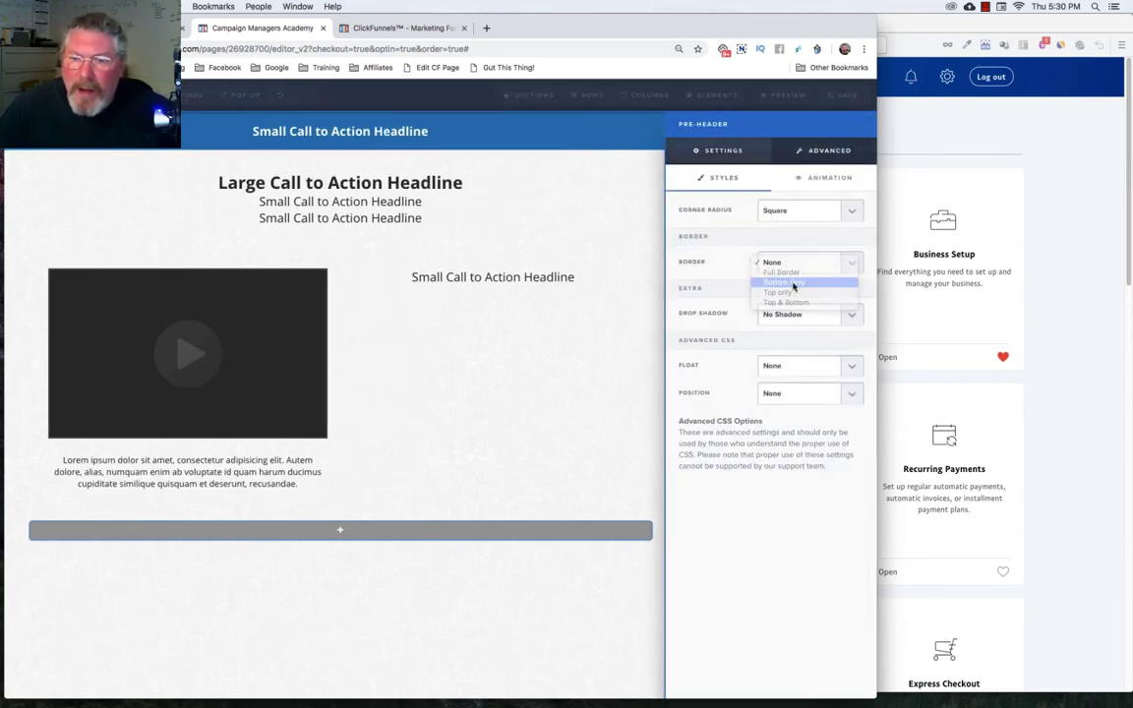
click(793, 316)
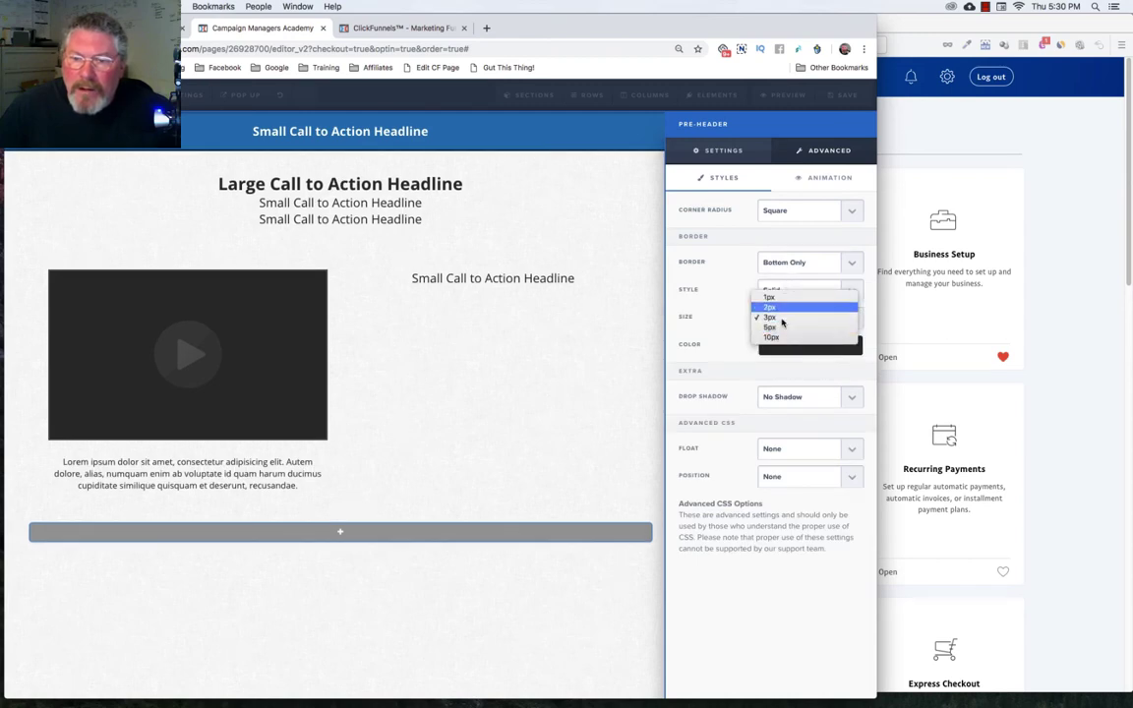
click(783, 312)
click(771, 346)
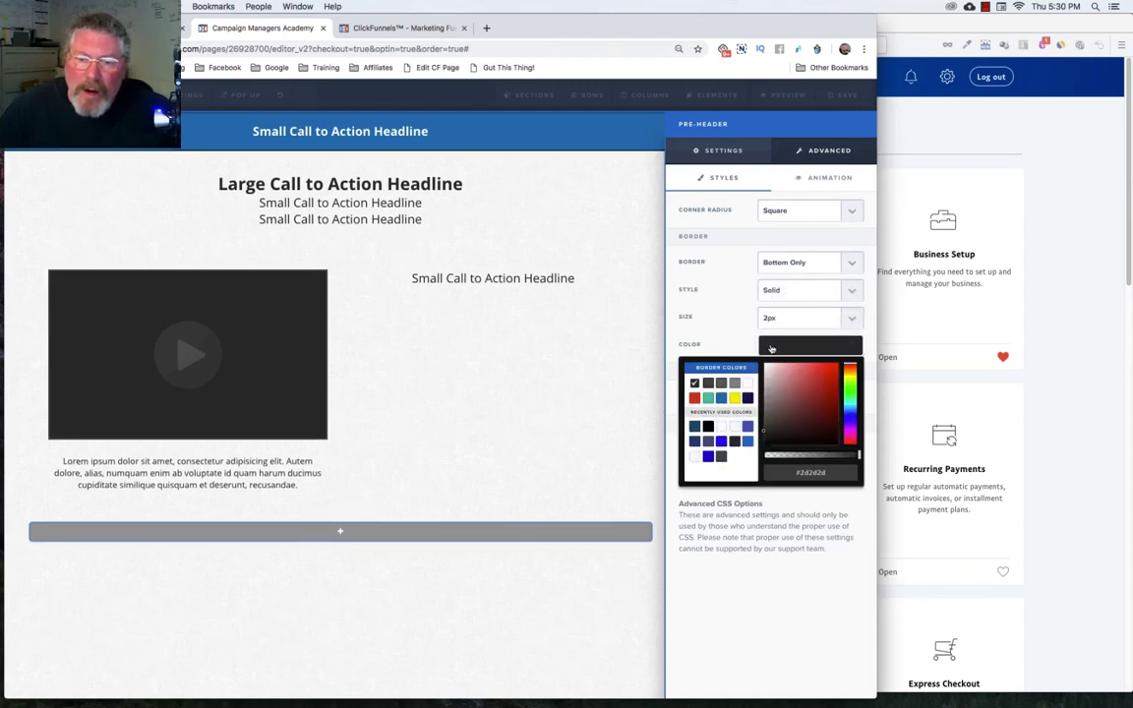
click(721, 398)
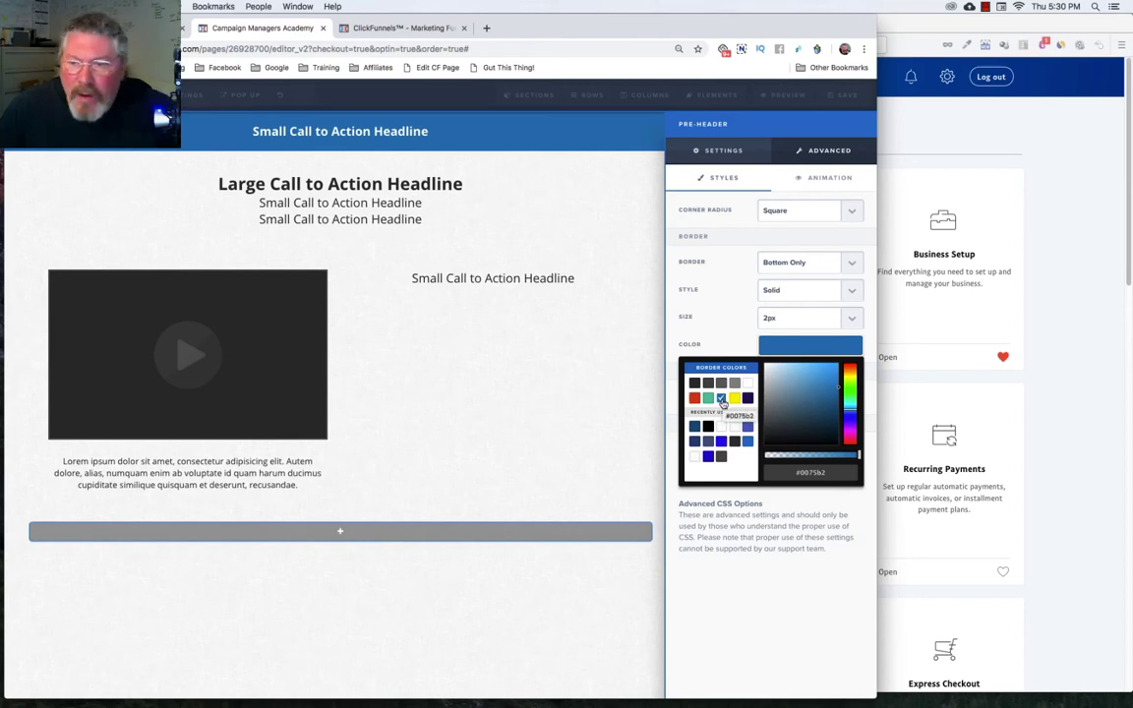
click(840, 401)
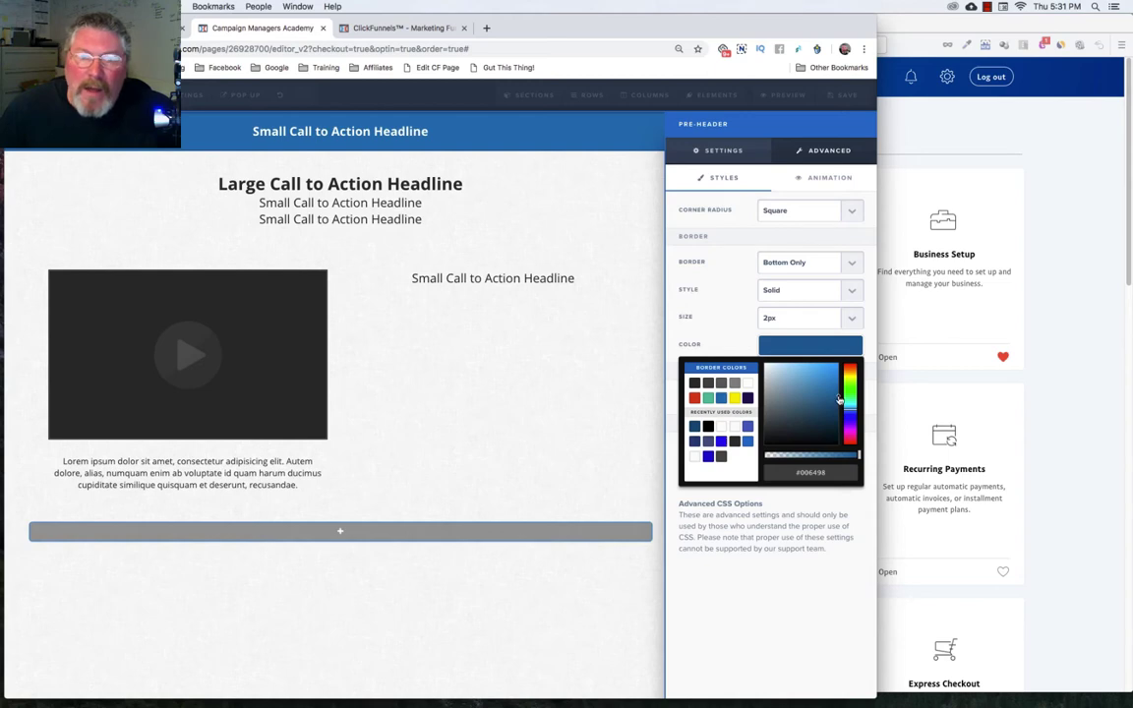
click(537, 157)
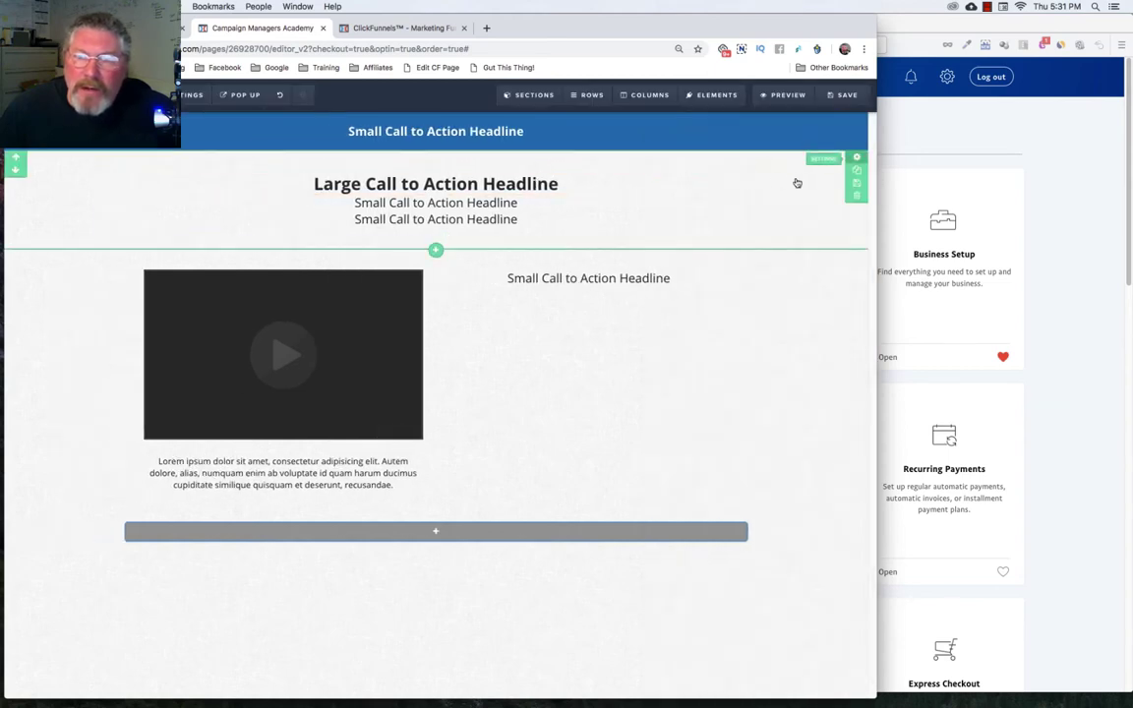
Step: Give the Headline section a top-only solid border, 1px thick, in dark blue #014568
click(858, 160)
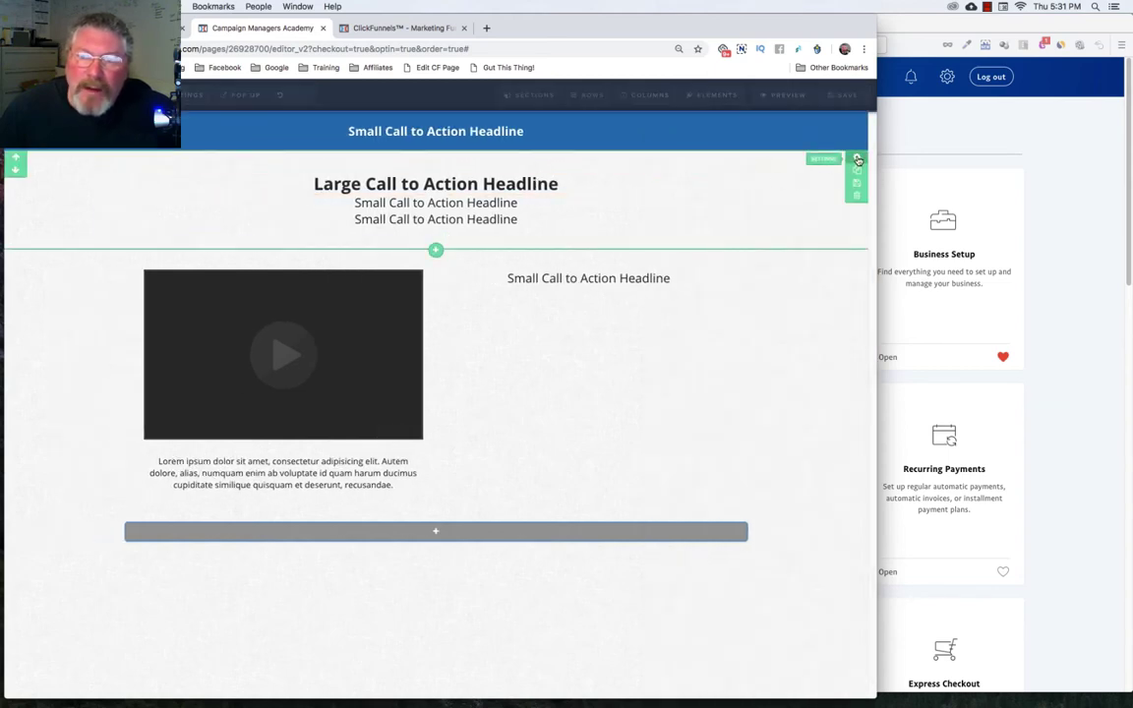
click(856, 156)
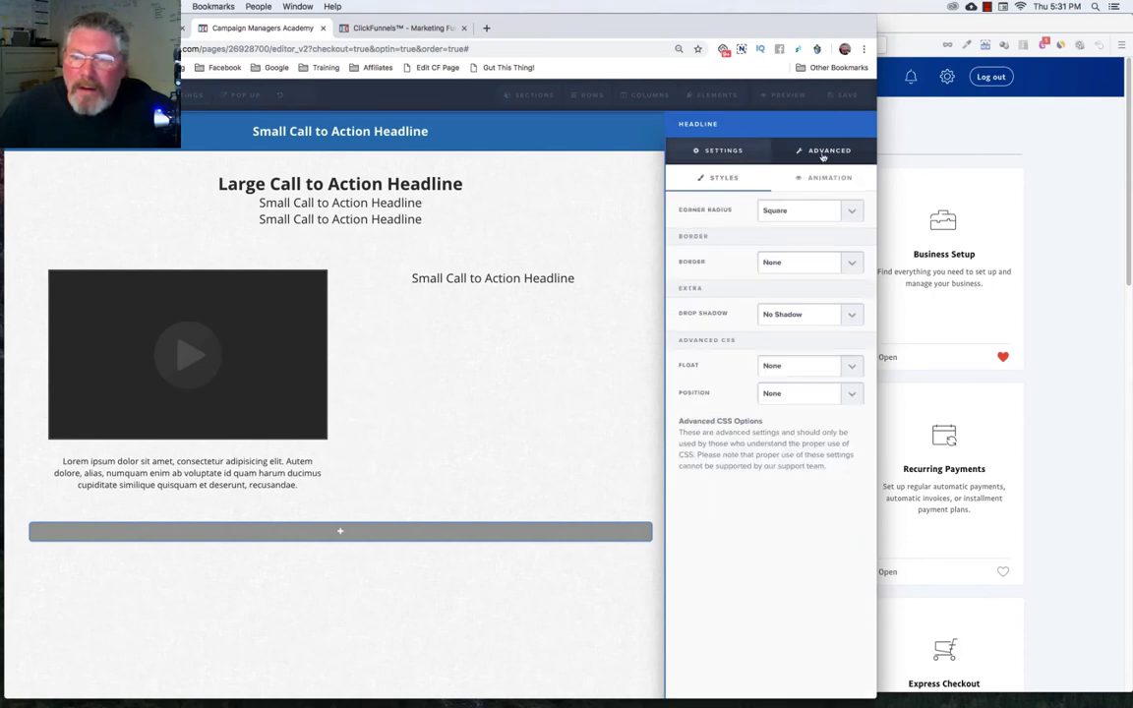
click(788, 262)
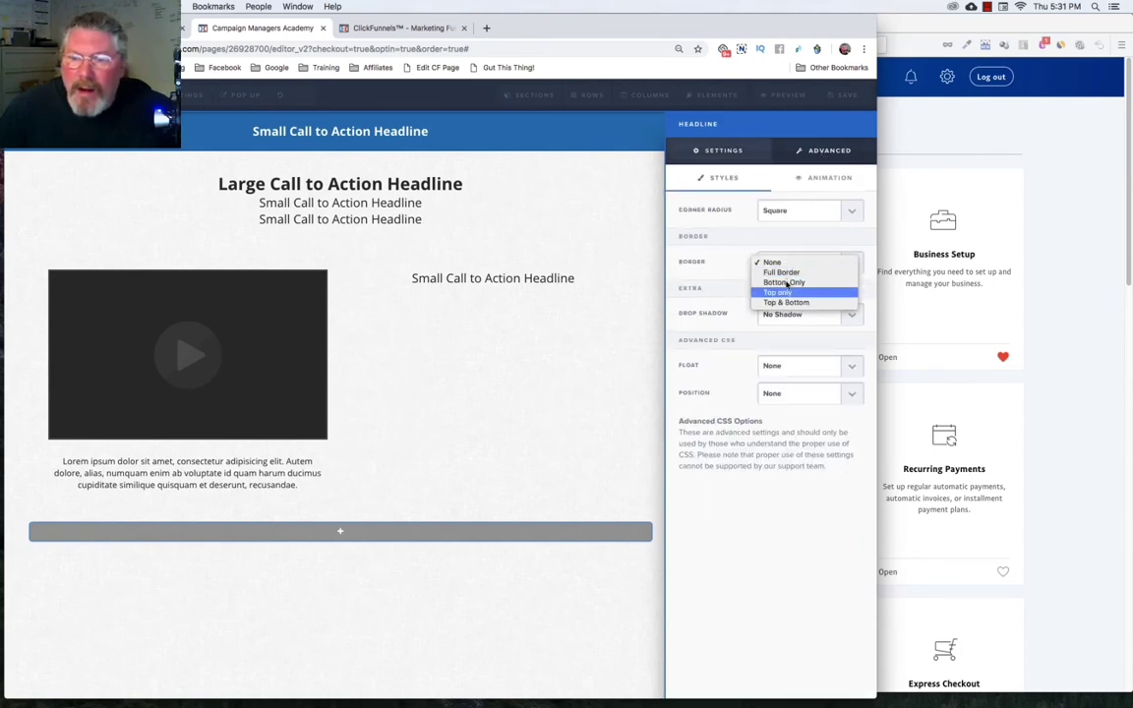
click(781, 293)
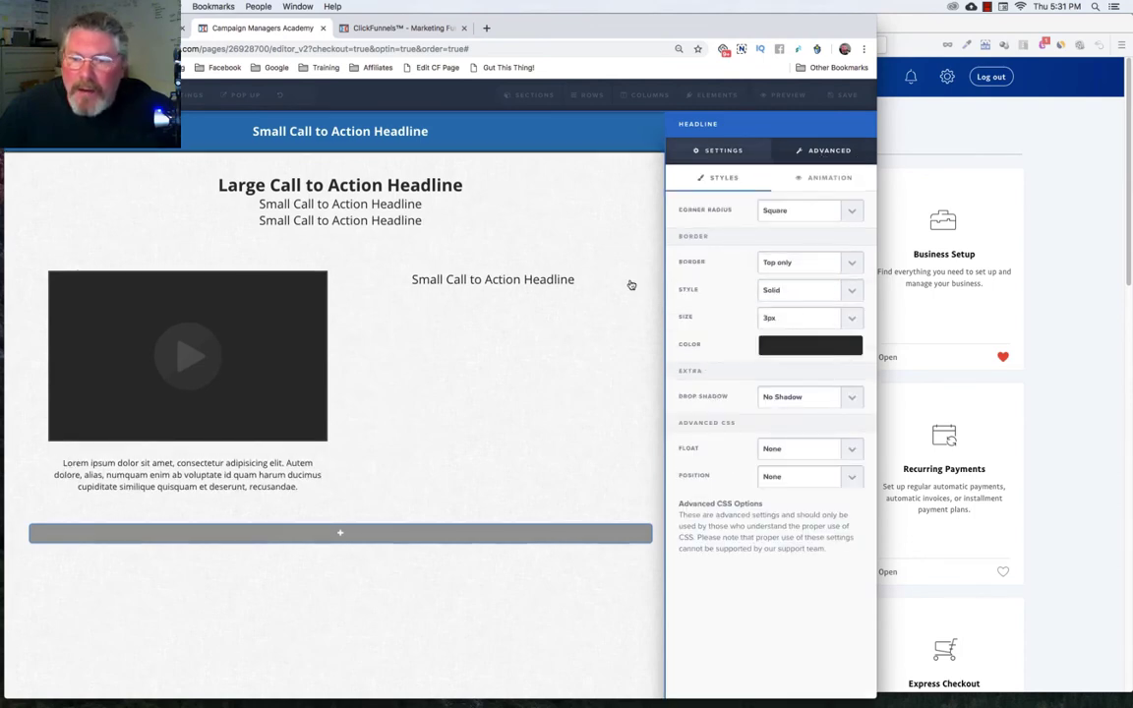
click(782, 292)
click(785, 301)
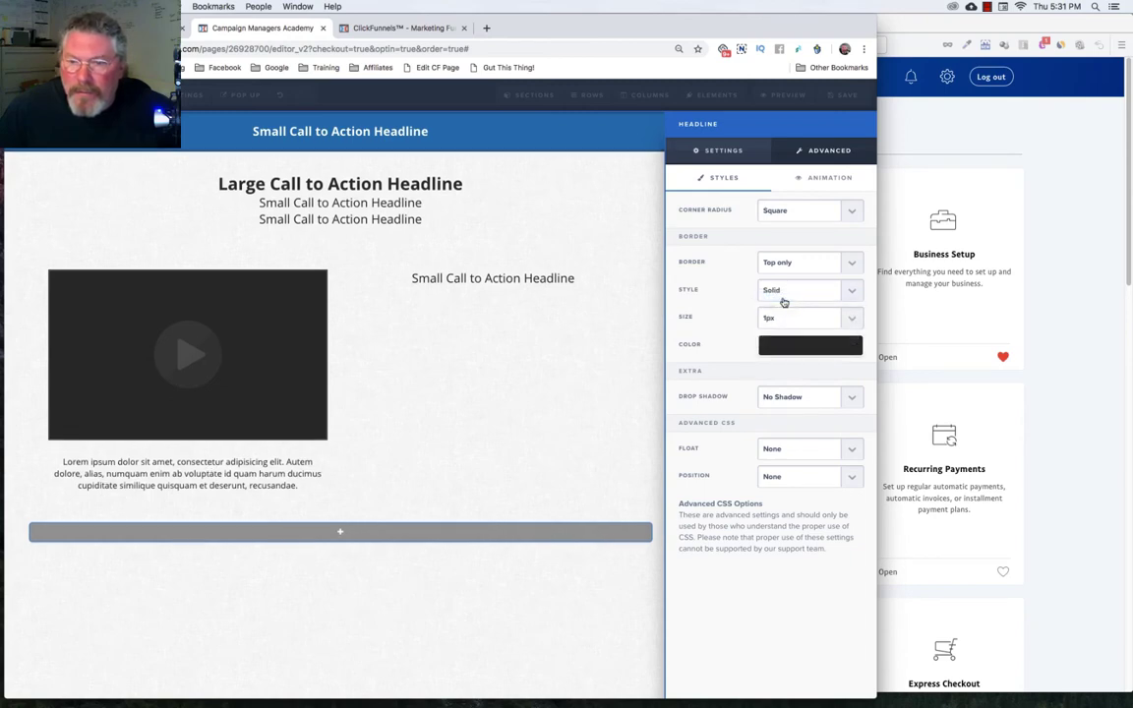
click(794, 346)
click(721, 398)
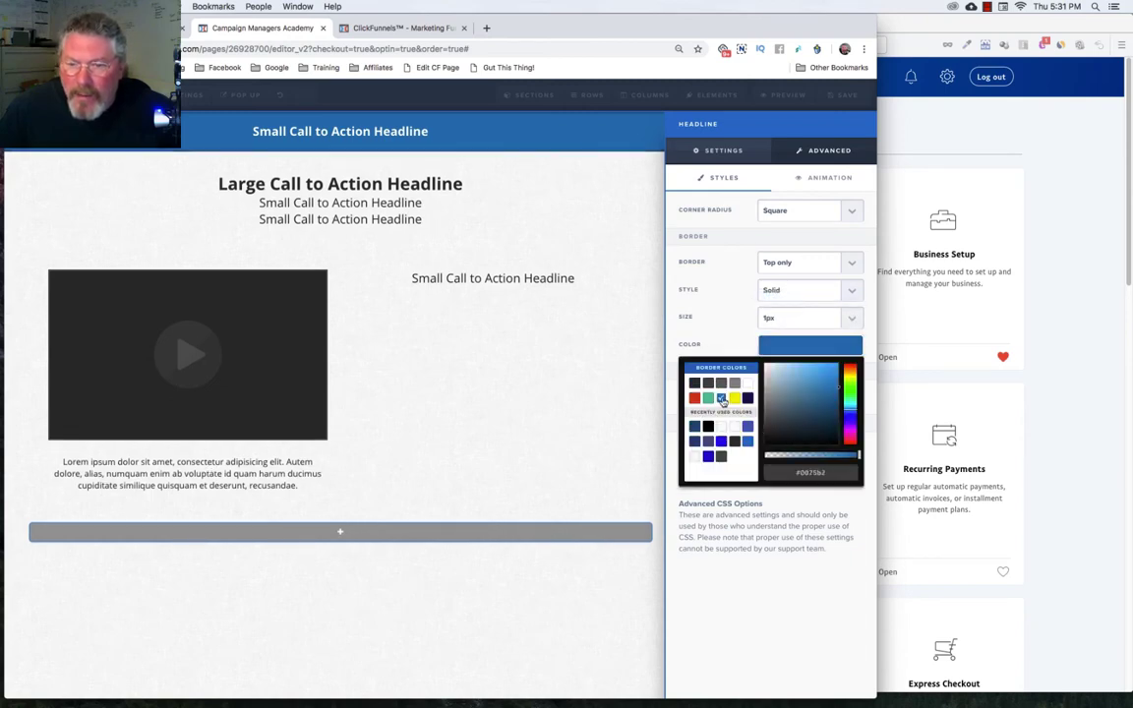
click(839, 414)
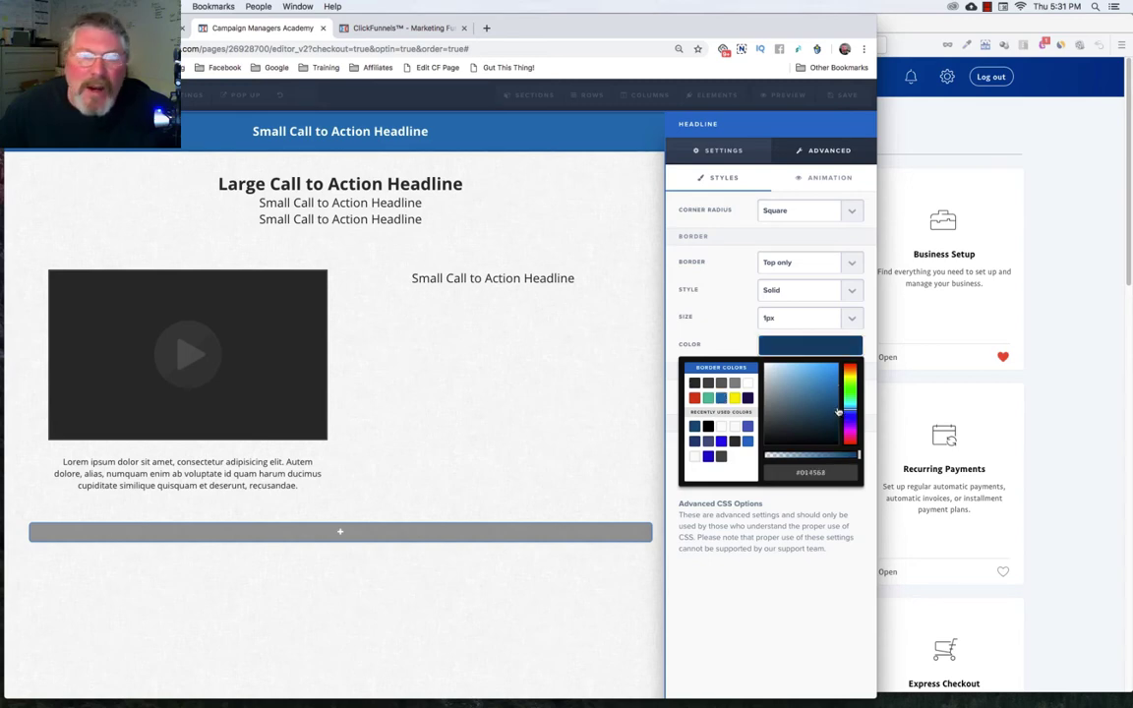
click(545, 189)
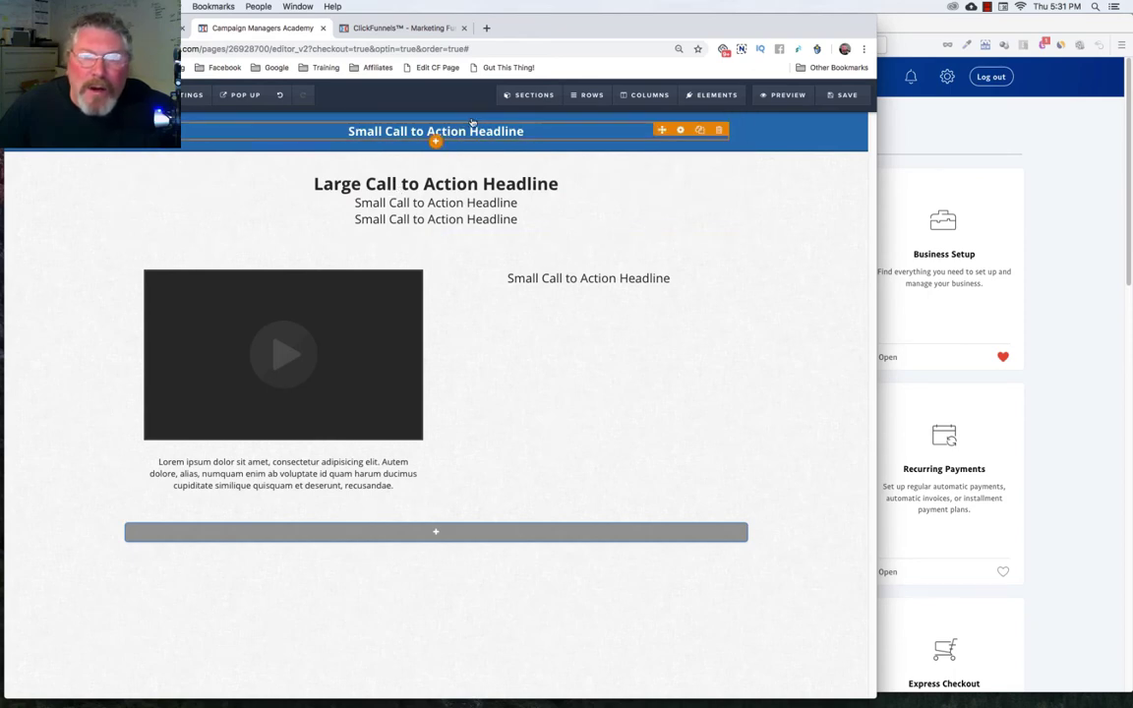
Step: Copy the CSS ID selector of the Pre-Header's sub-headline from its CSS info
click(682, 131)
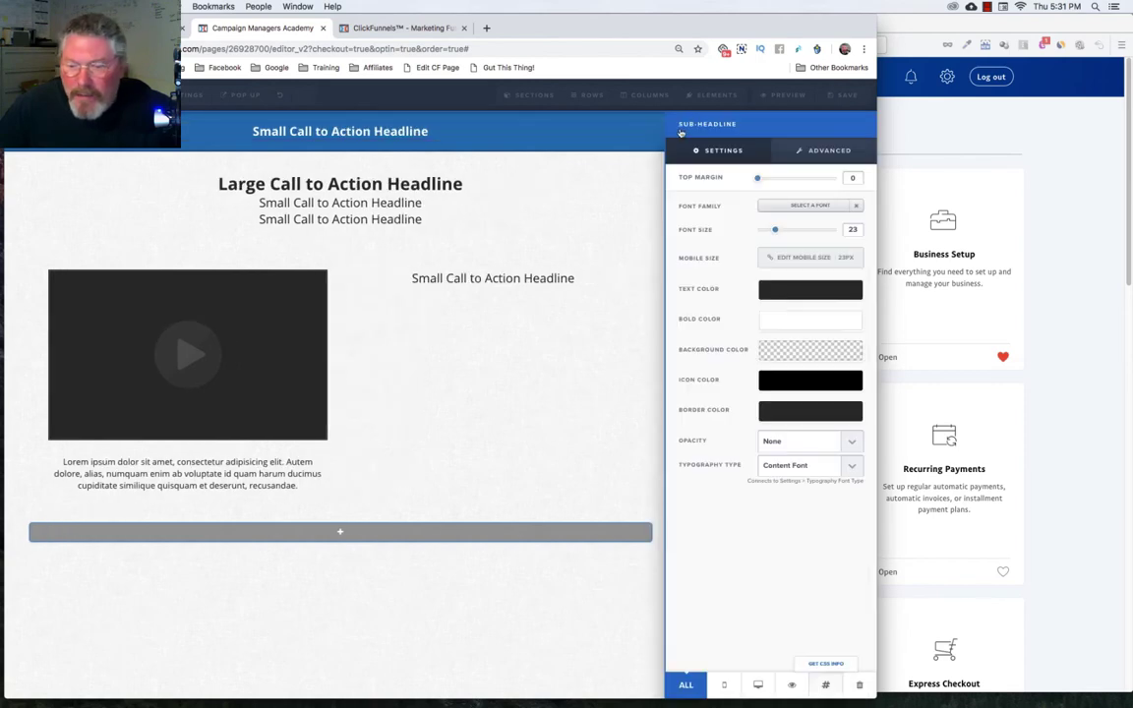
click(826, 685)
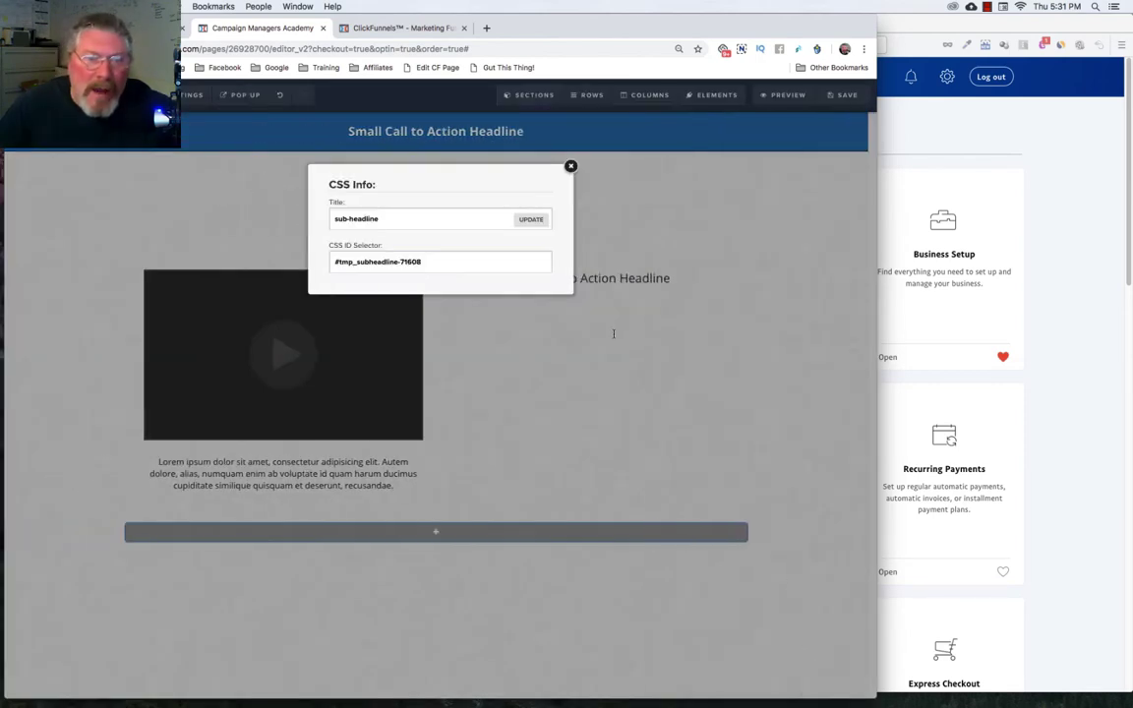
drag(436, 262, 334, 262)
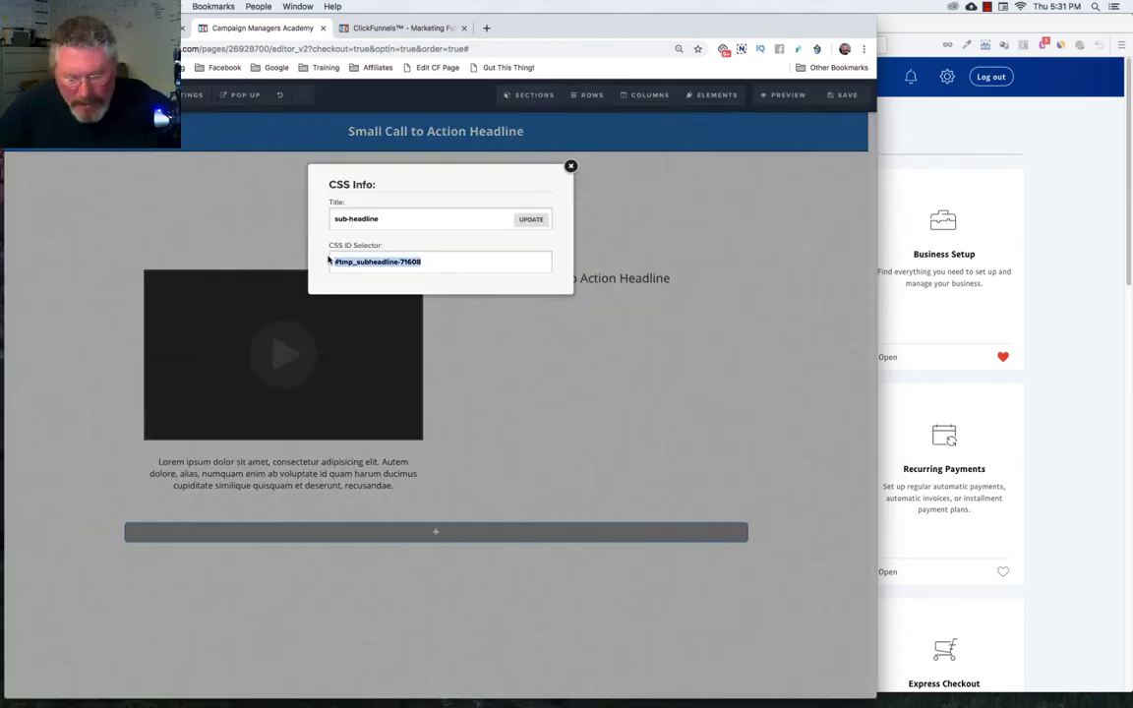
click(187, 252)
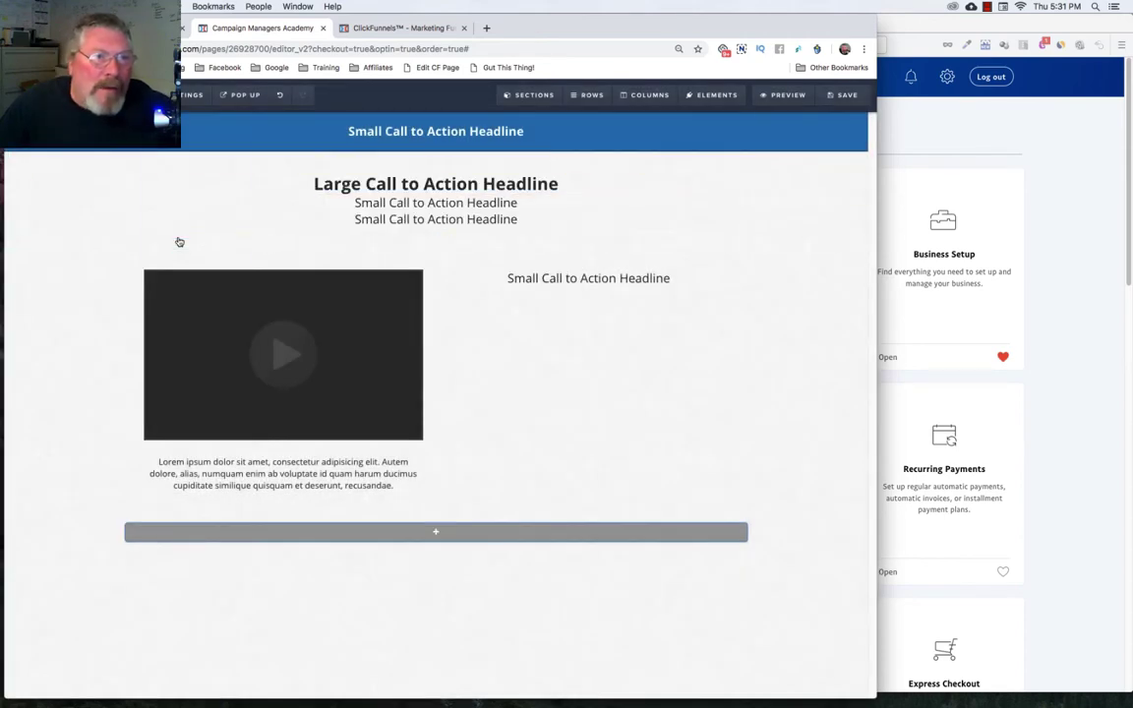
Step: Add a rule to the page's custom CSS for the copied sub-headline selector with text-shadow: 1px 1px 0px #000000;
mouse_move(164, 110)
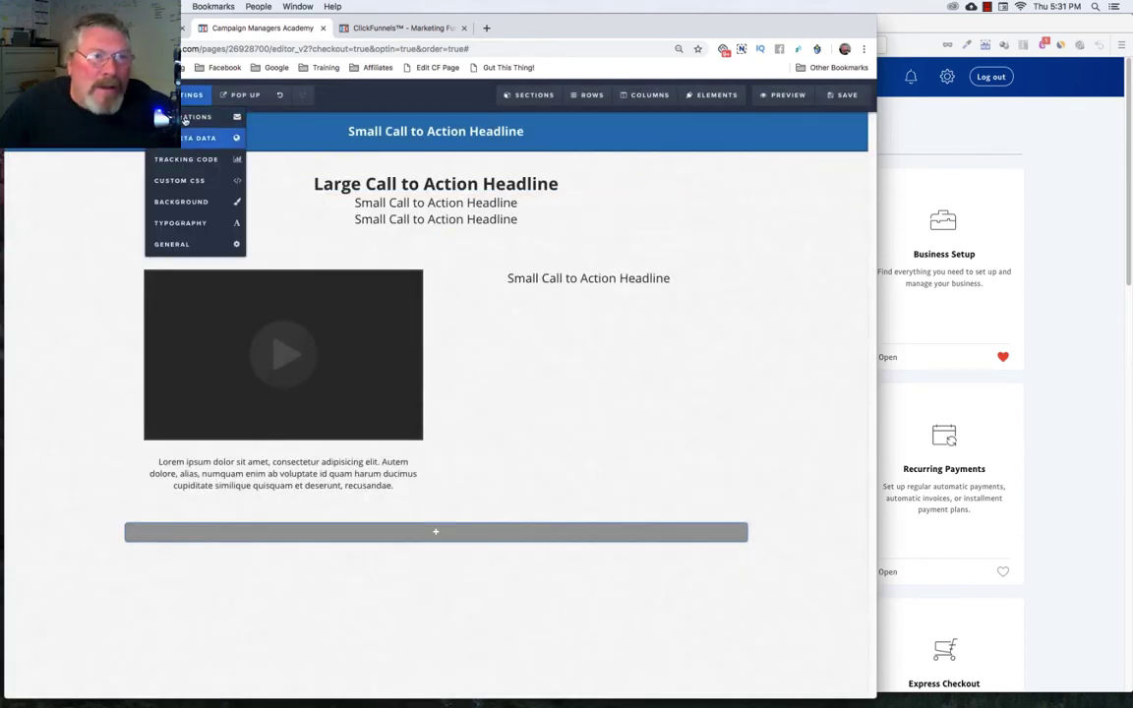
click(179, 183)
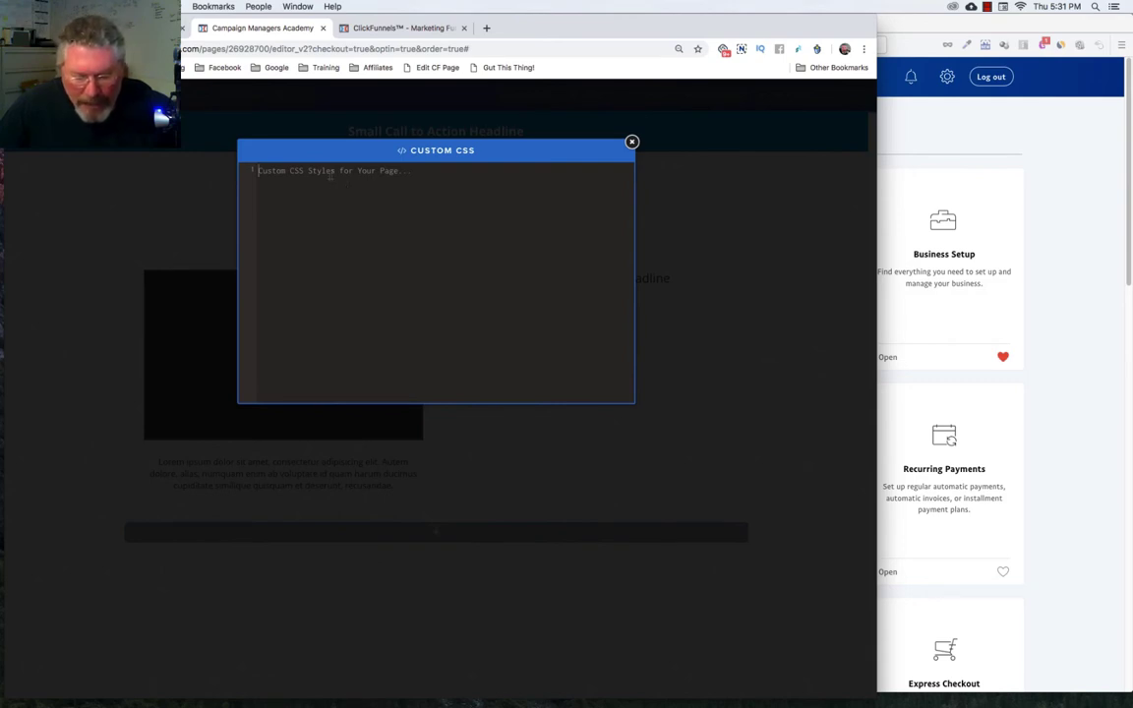
text(#tmp_subheadline-71688)
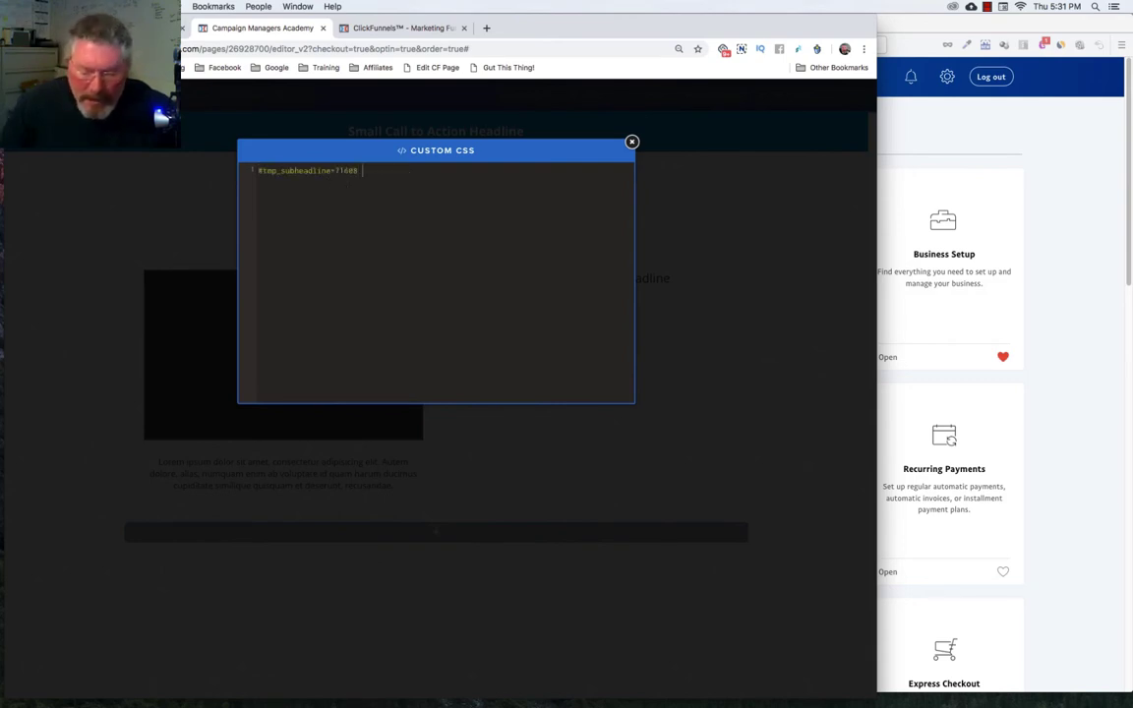
text(})
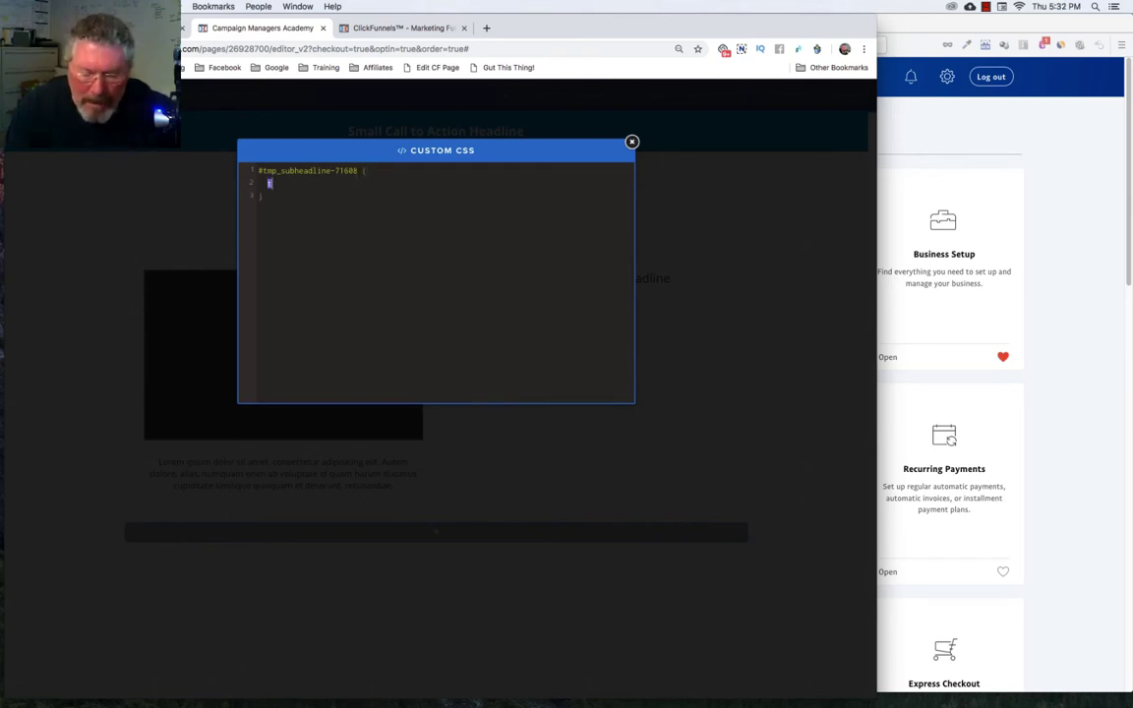
text(shadow: 1px 1px 0px)
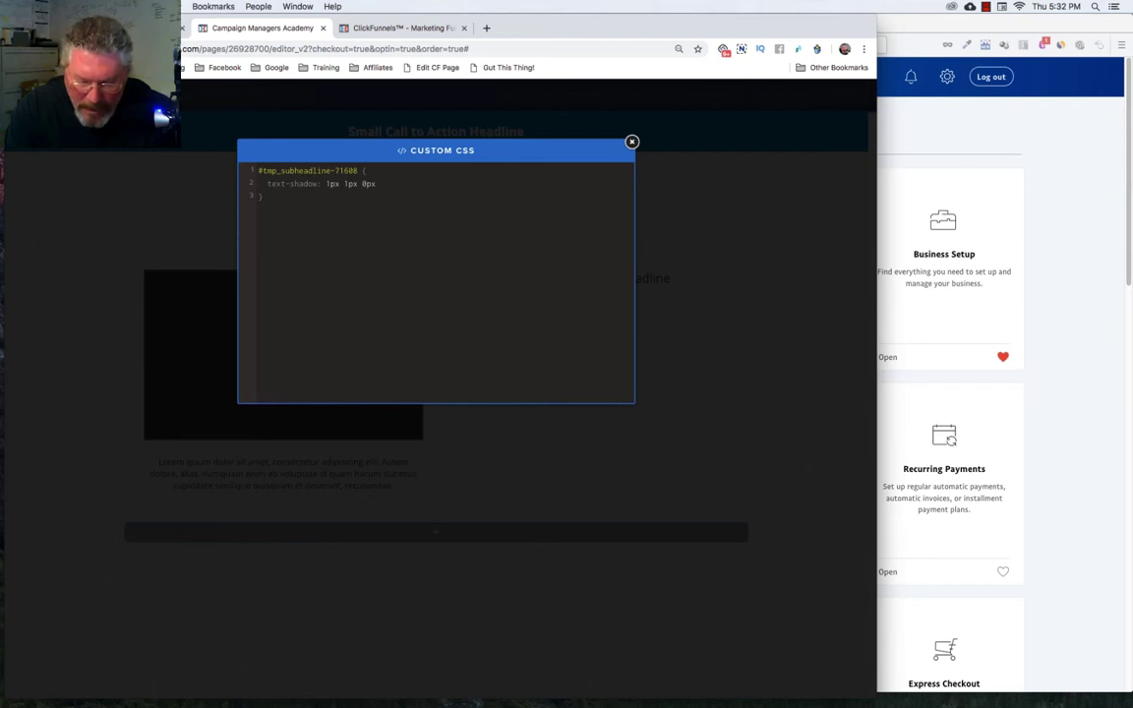
text(000000;)
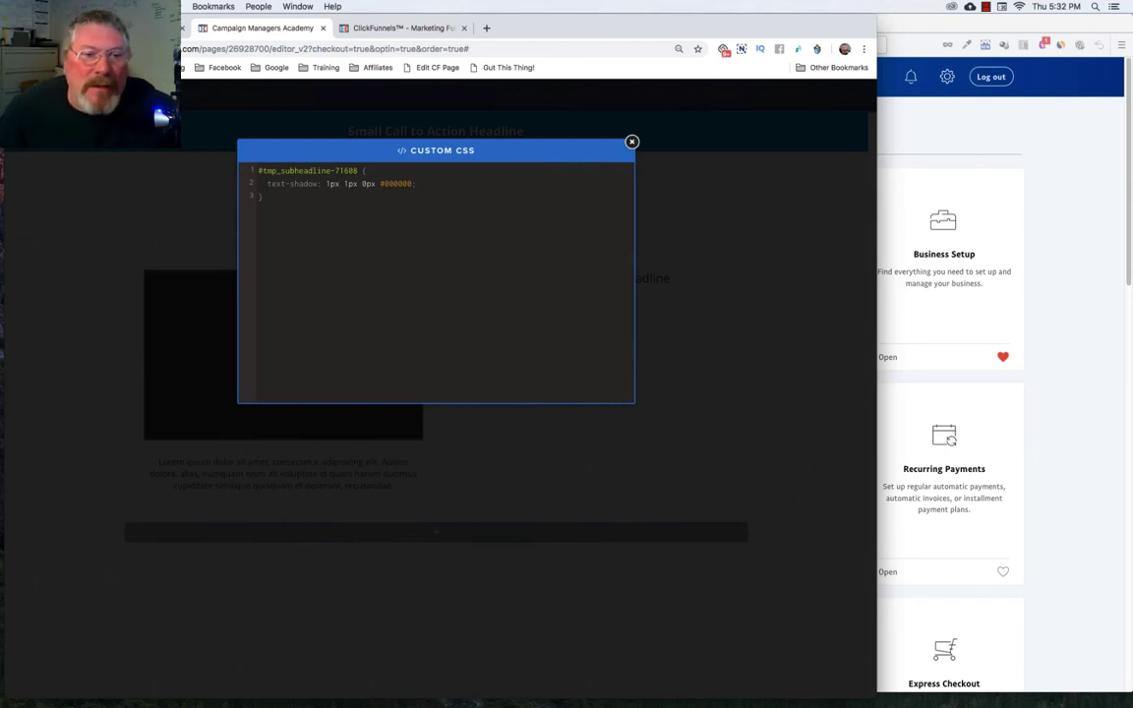
Step: Replace the Pre-Header sub-headline's text with the reference page's "Want To Make A Difference in Your Next Campaign?"
click(743, 211)
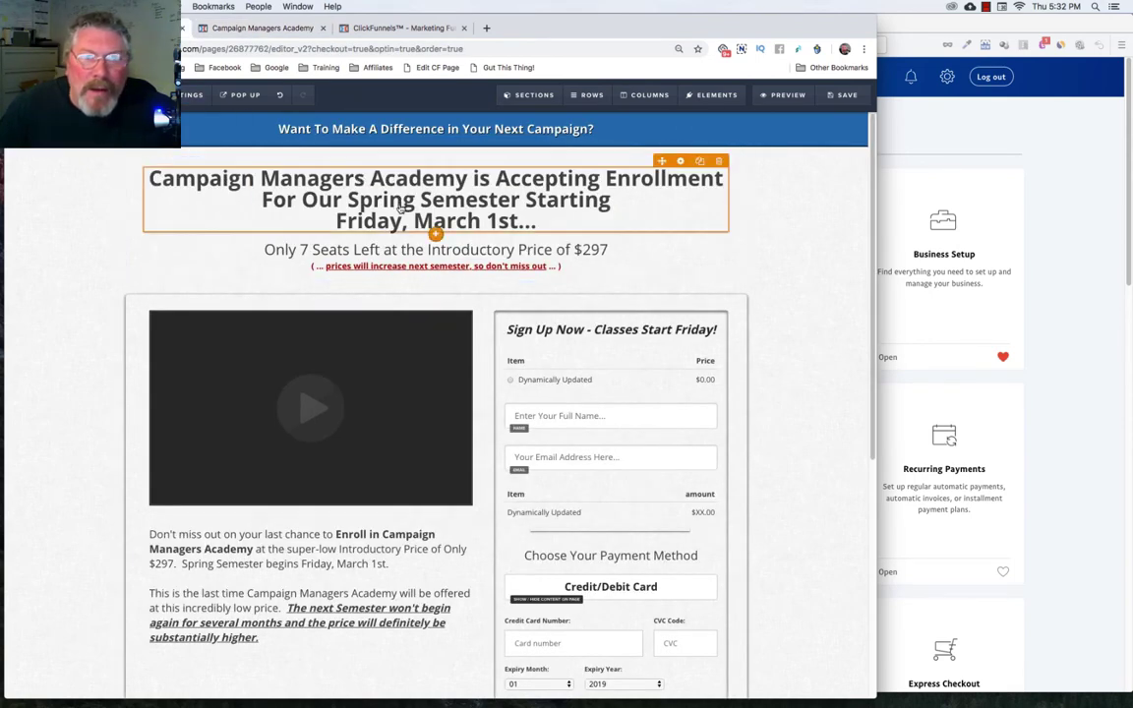
triple_click(423, 129)
key(super+c)
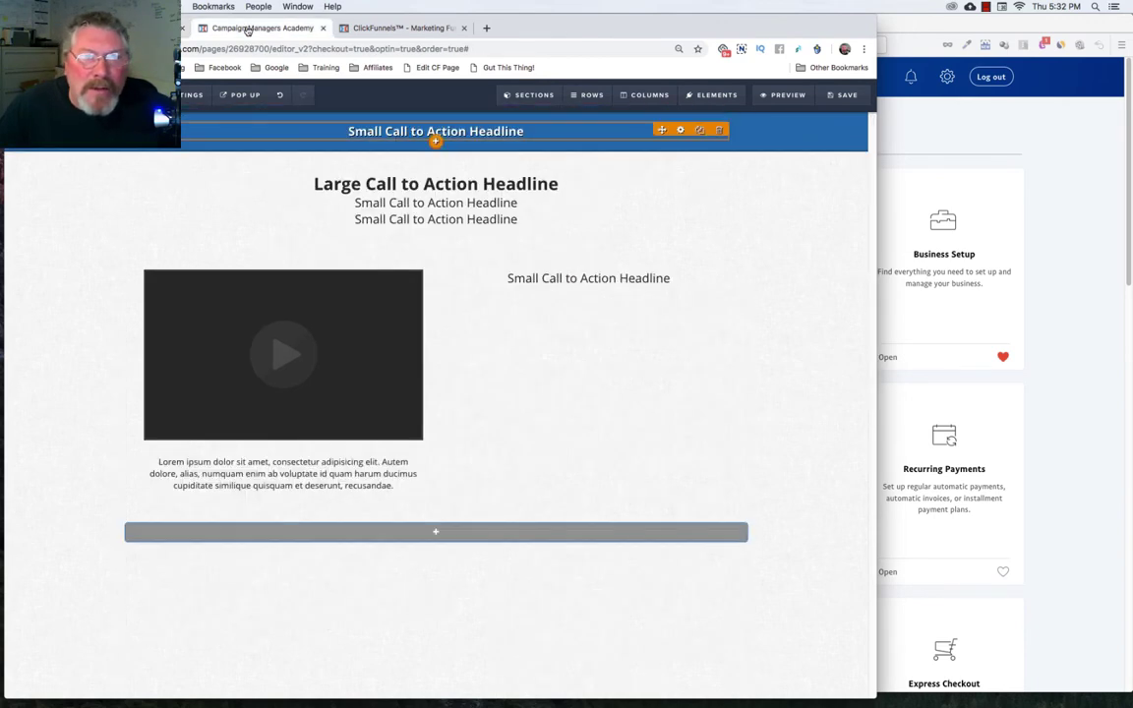
click(411, 132)
triple_click(407, 130)
key(super+v)
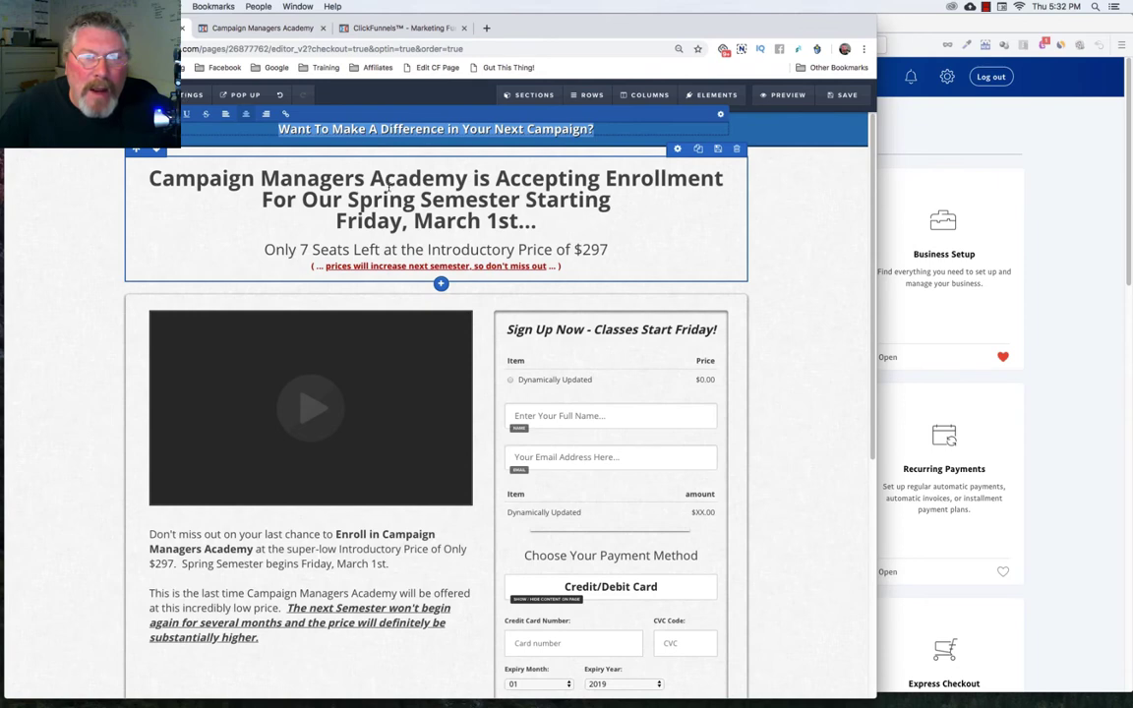
Step: Replace the large headline's text with the reference page's "Campaign Managers Academy is Accepting Enrollment For Our Spring Semester Starting Friday, March 1st..."
click(355, 174)
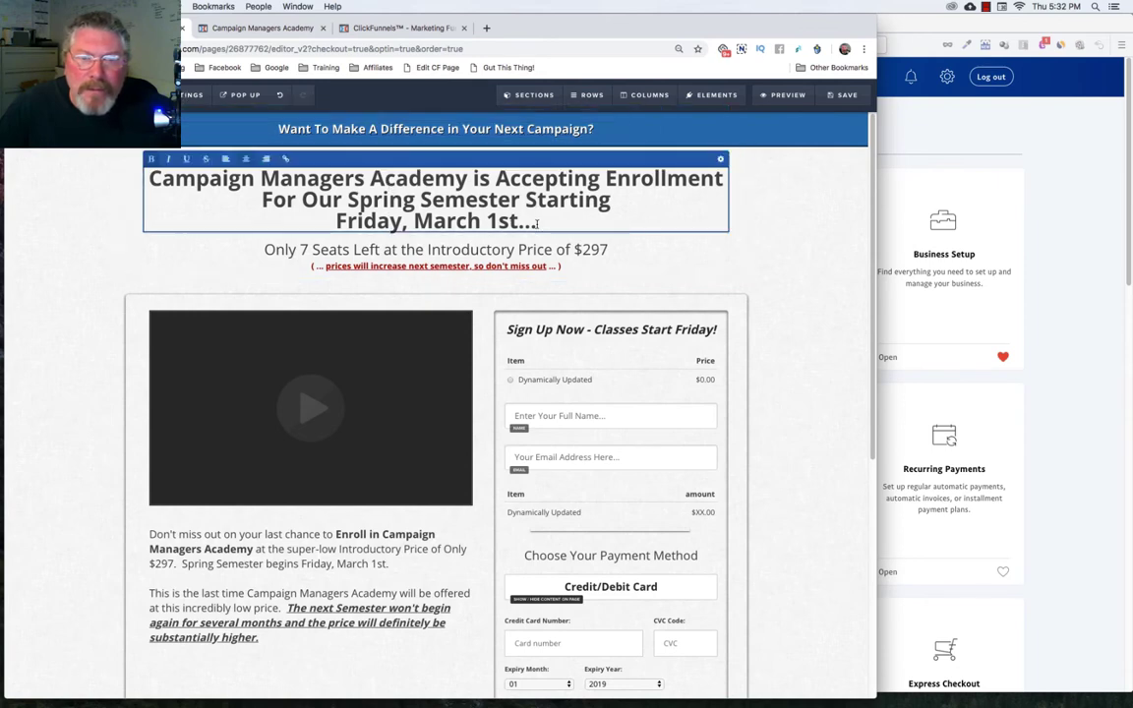
drag(536, 223, 145, 163)
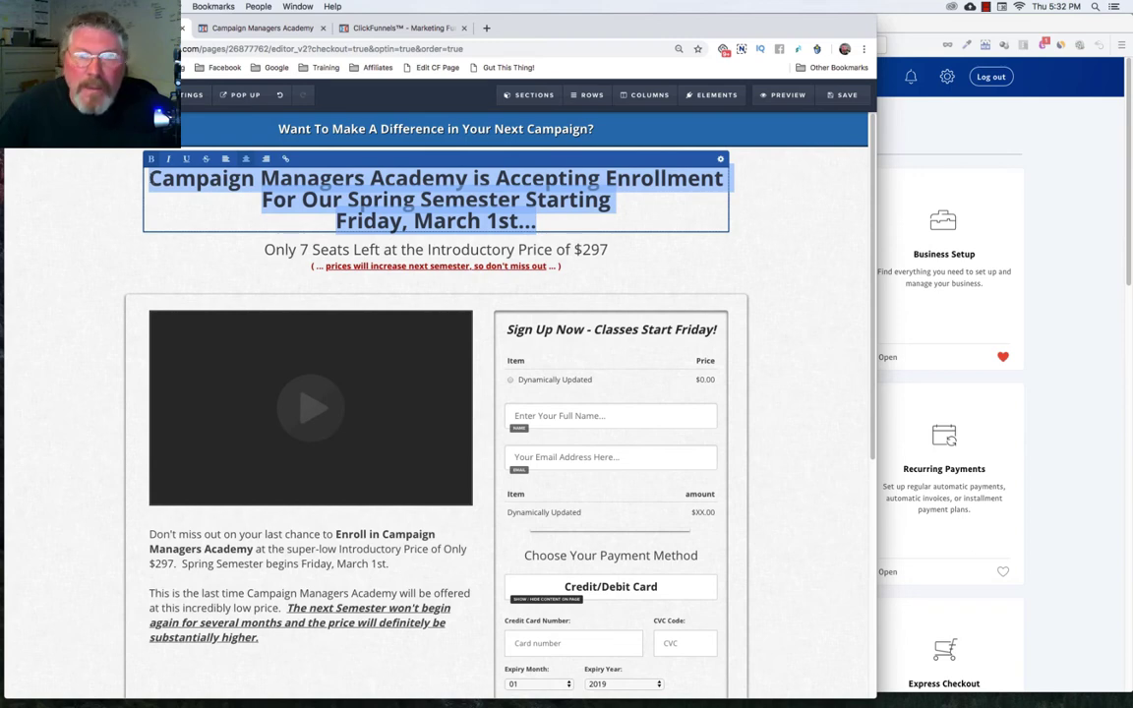
click(721, 160)
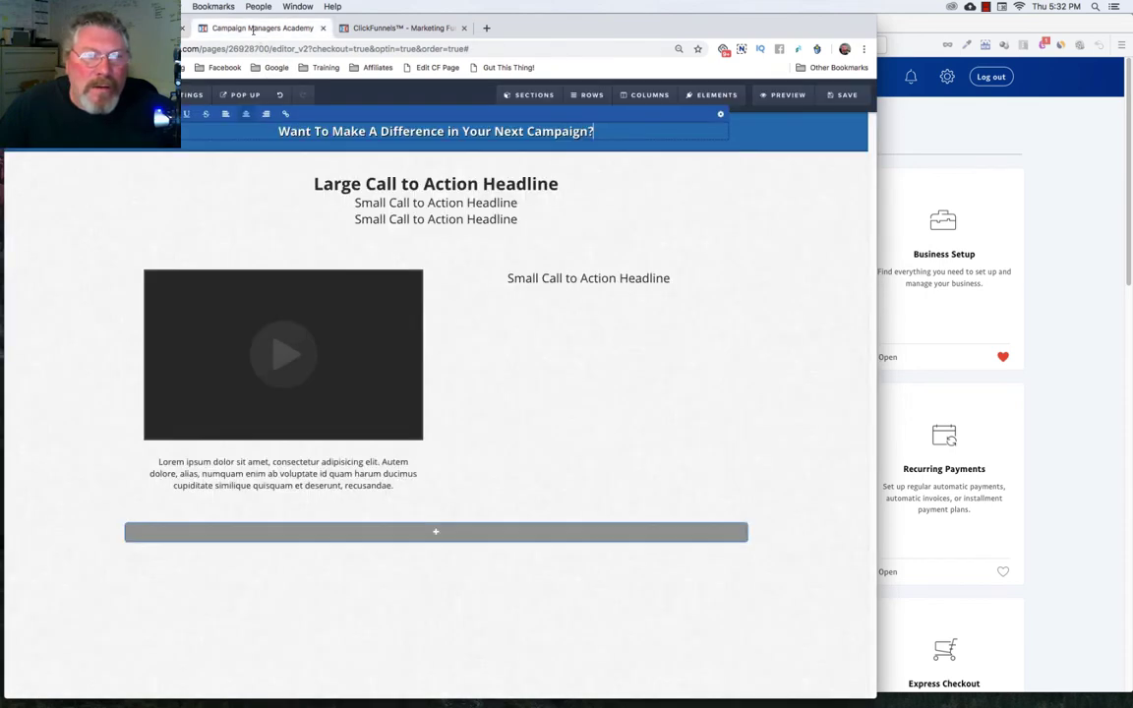
click(429, 187)
text(Campaign Managers Academy is Accepting Enrollment For Our Spring Semester Starting Friday, March 1st...)
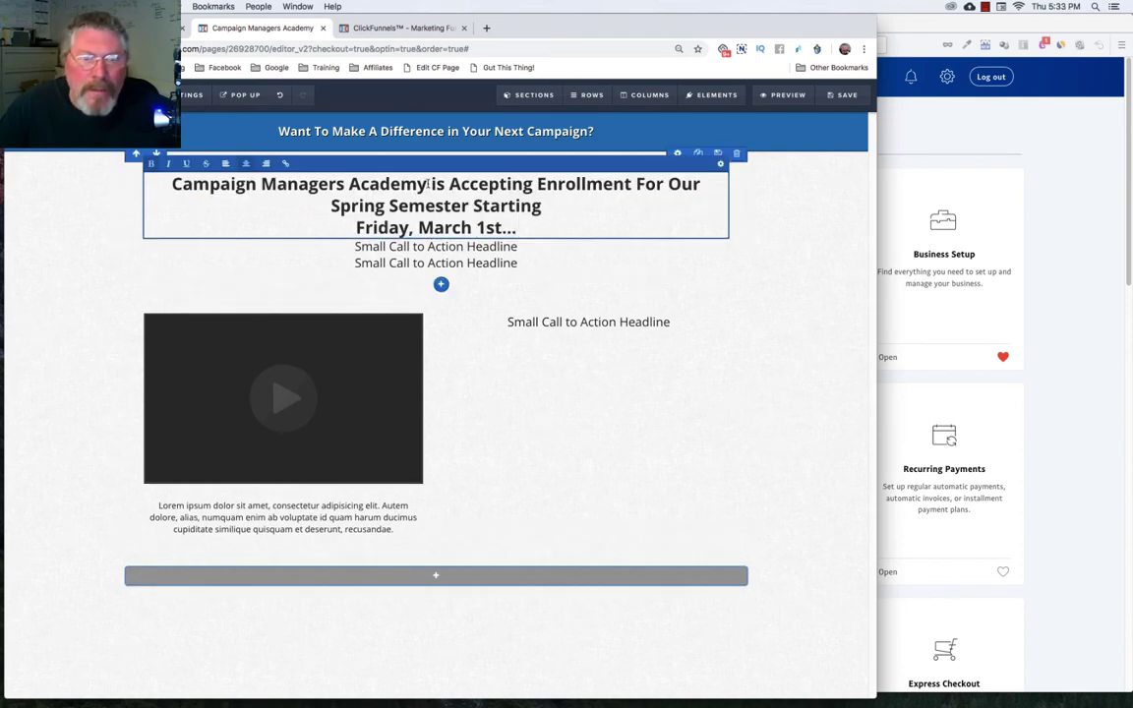
Step: Set the large headline's font size to 40 and its mobile size to 24px
click(721, 166)
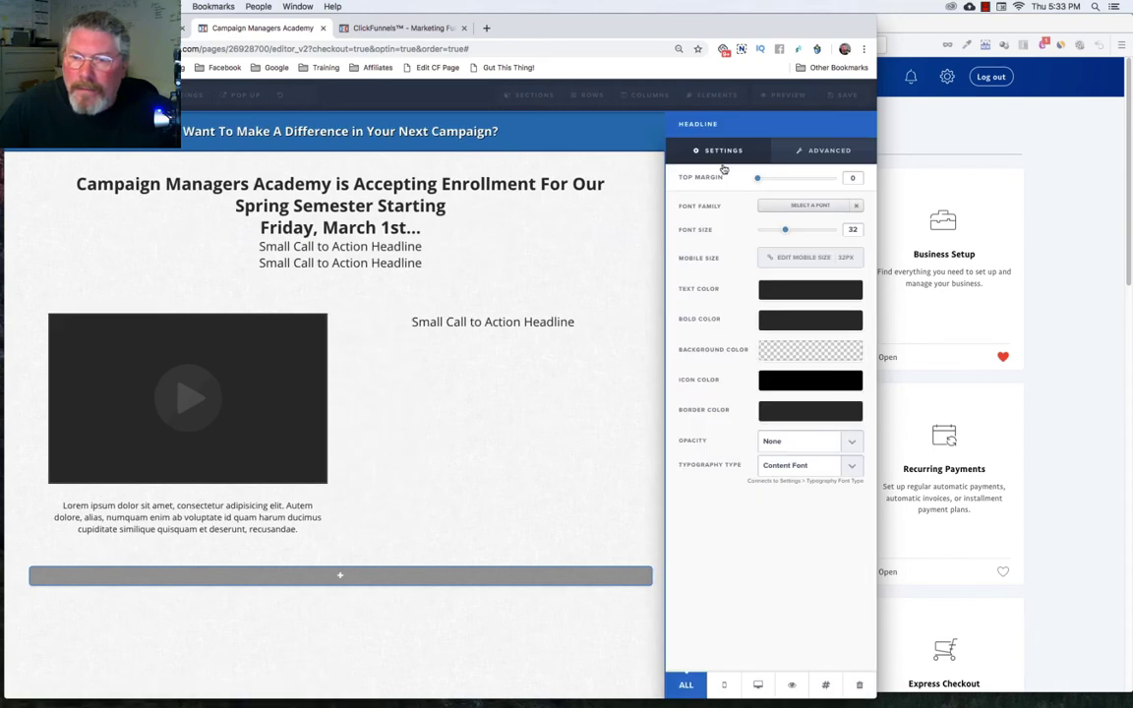
drag(785, 229, 796, 230)
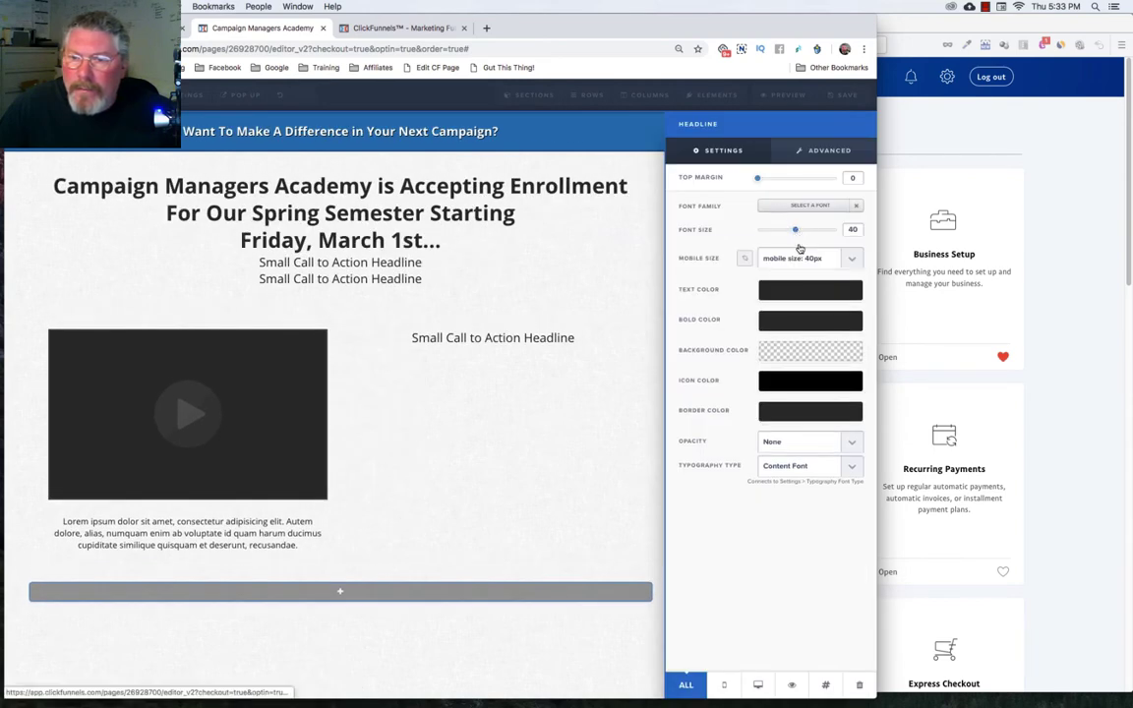
click(798, 259)
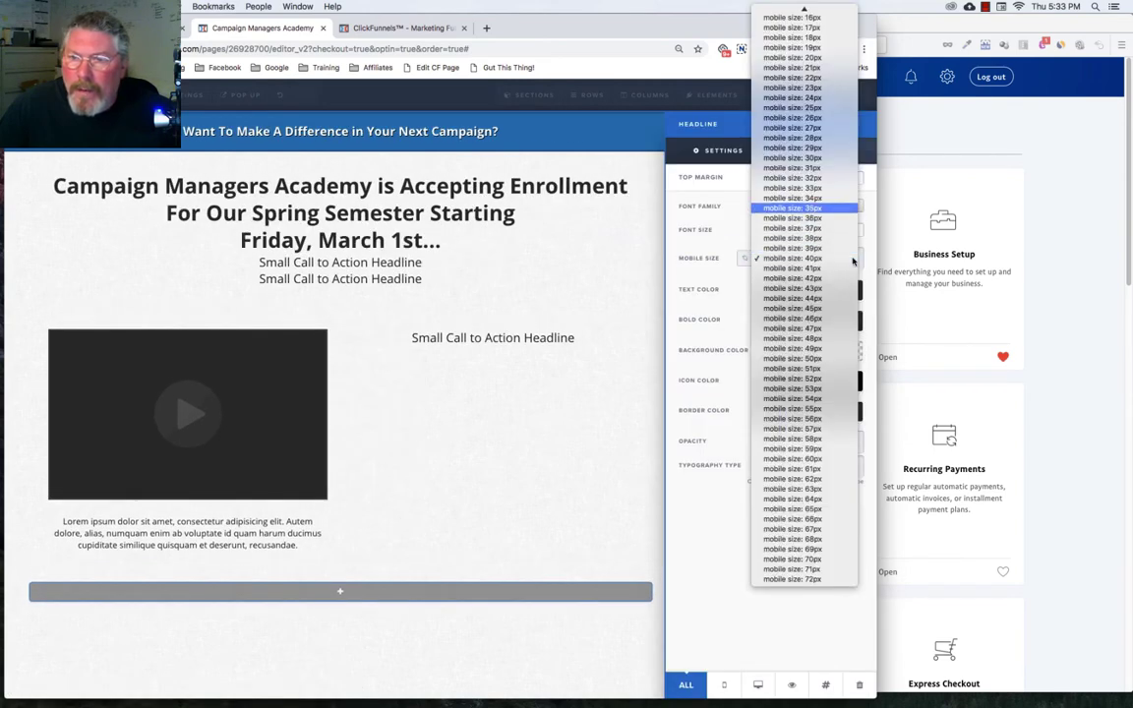
click(816, 99)
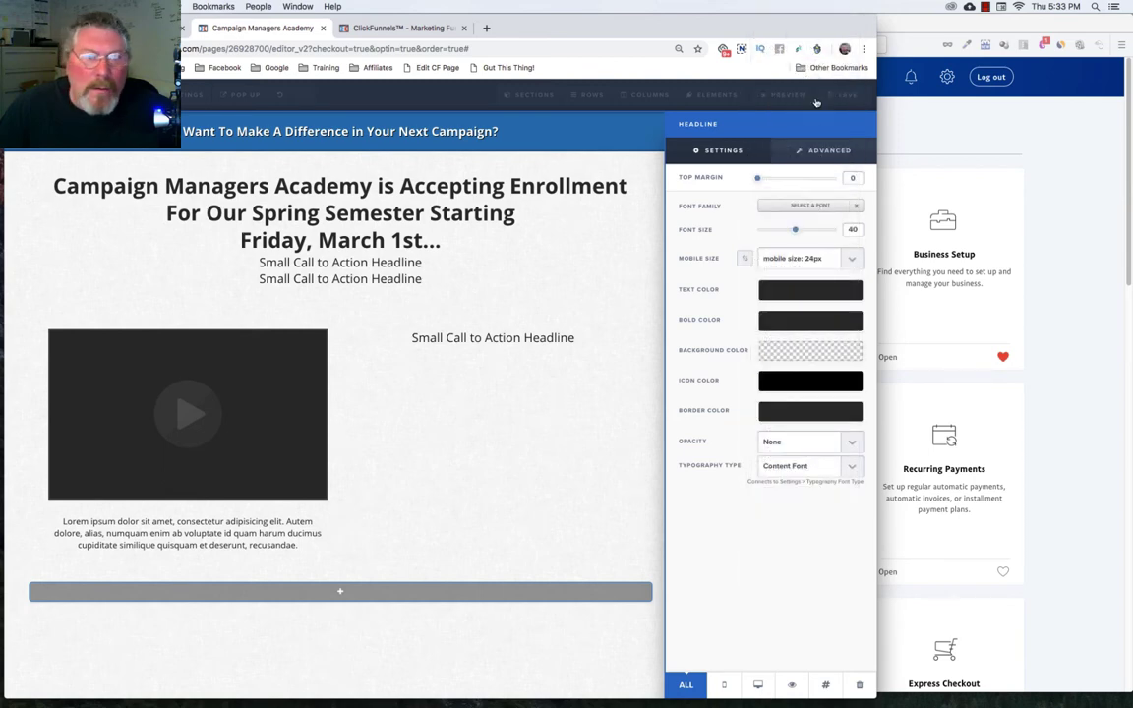
click(463, 258)
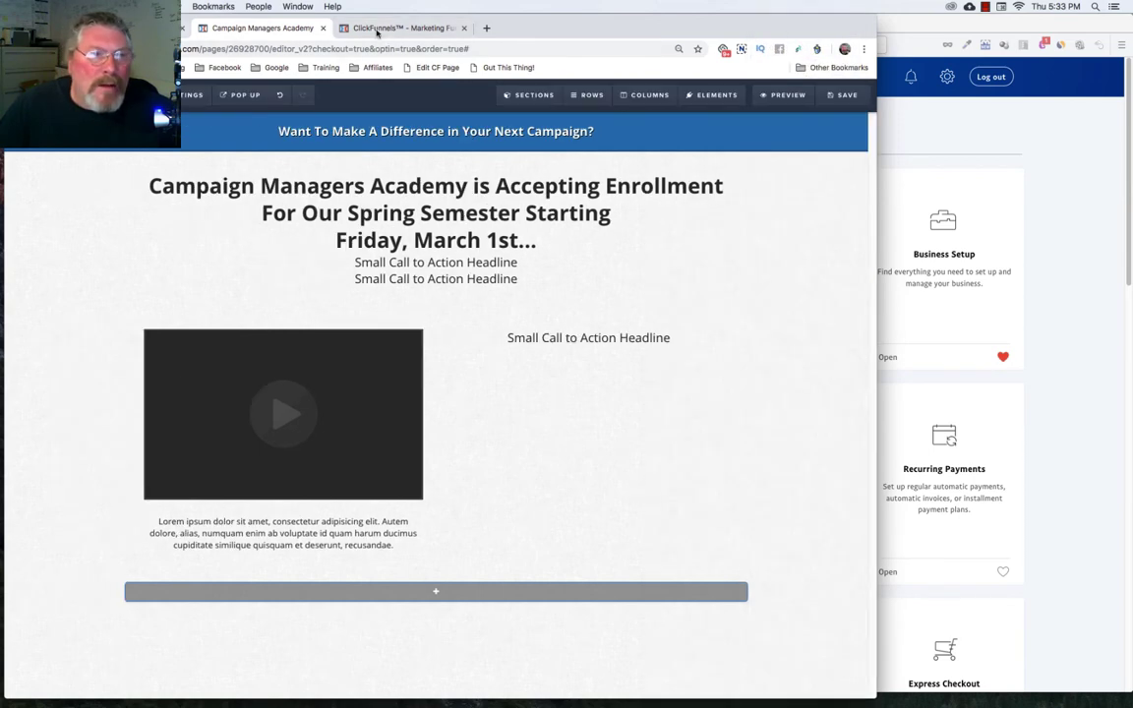
Step: Replace the first sub-headline under the headline with the reference page's "Only 7 Seats Left at the Introductory Price of $297"
click(377, 29)
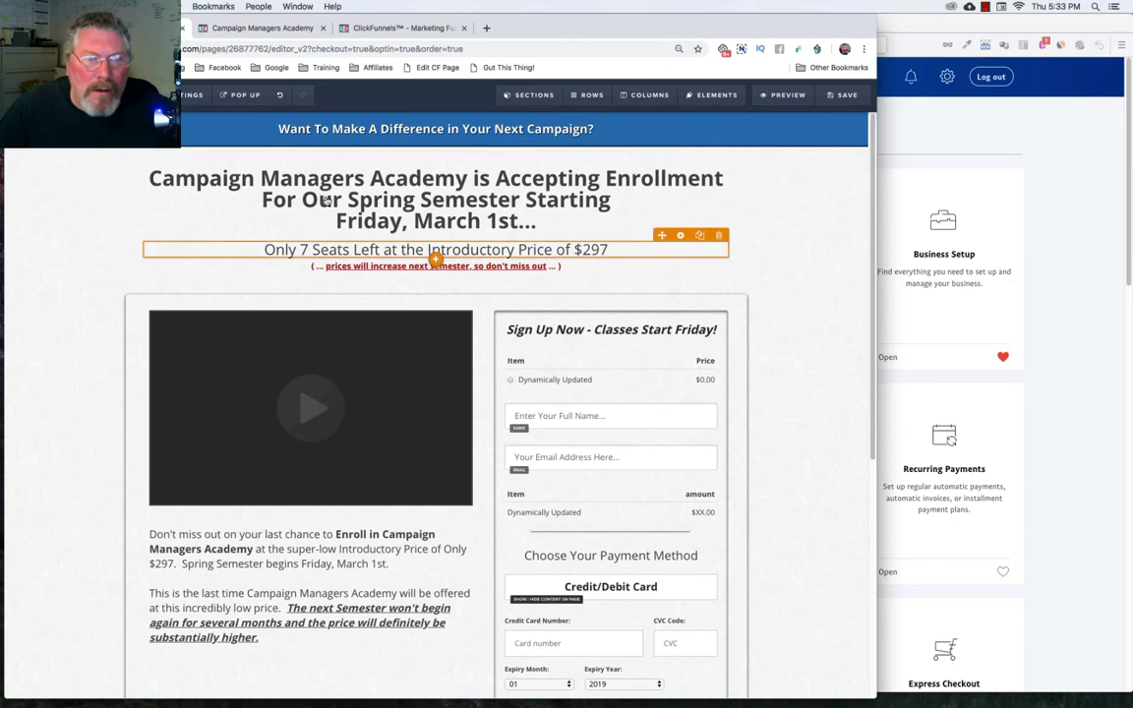
click(430, 250)
double_click(331, 250)
triple_click(331, 250)
key(super+c)
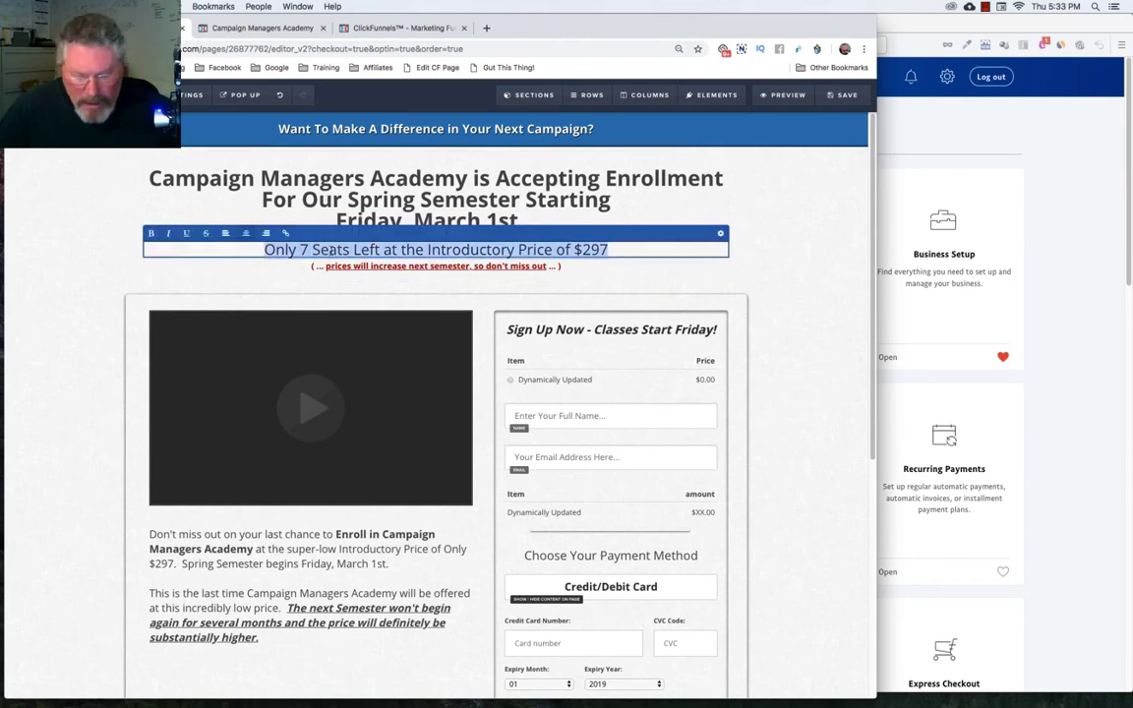
click(720, 236)
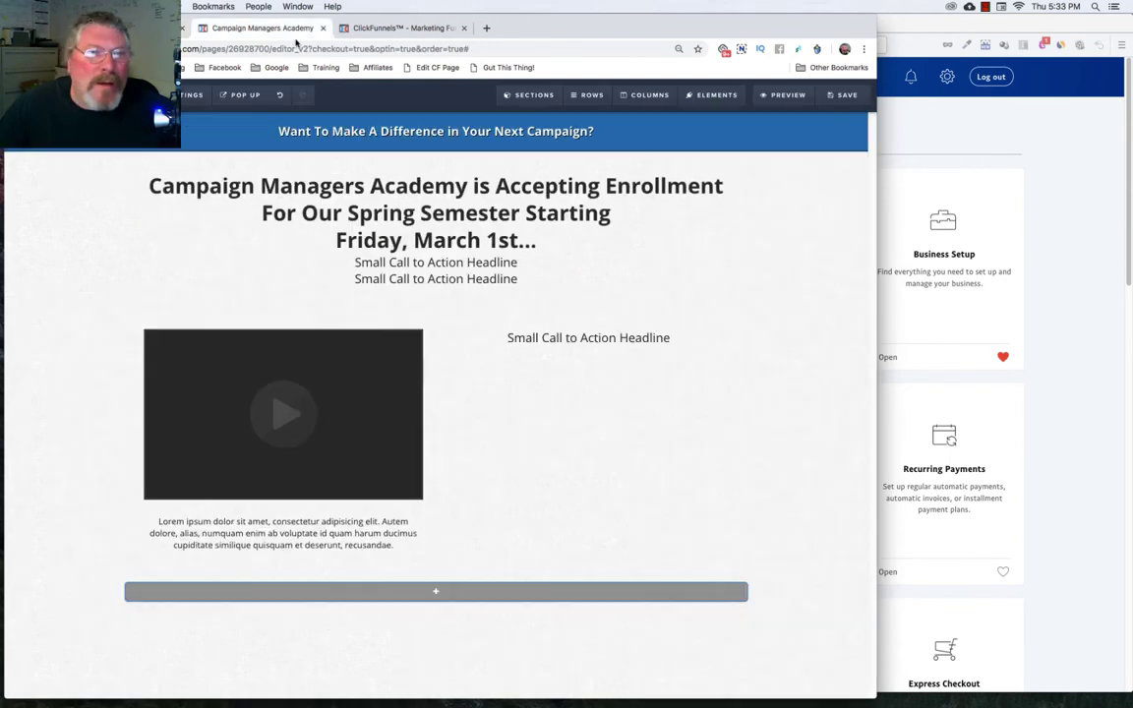
triple_click(420, 262)
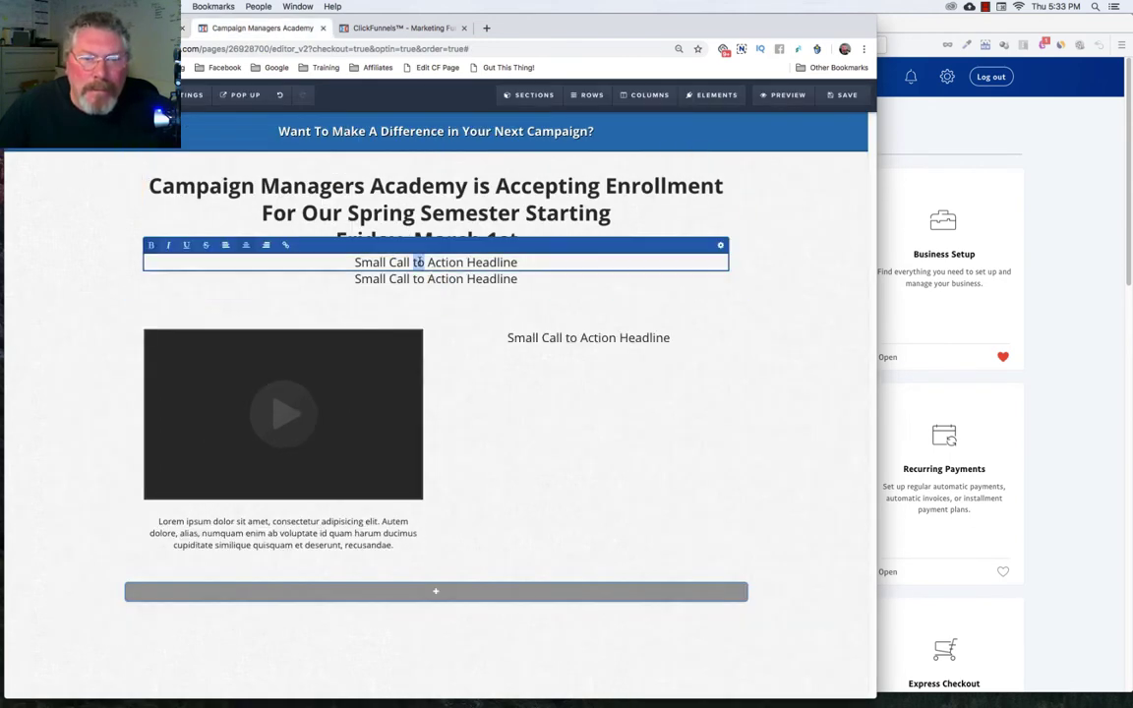
key(super+v)
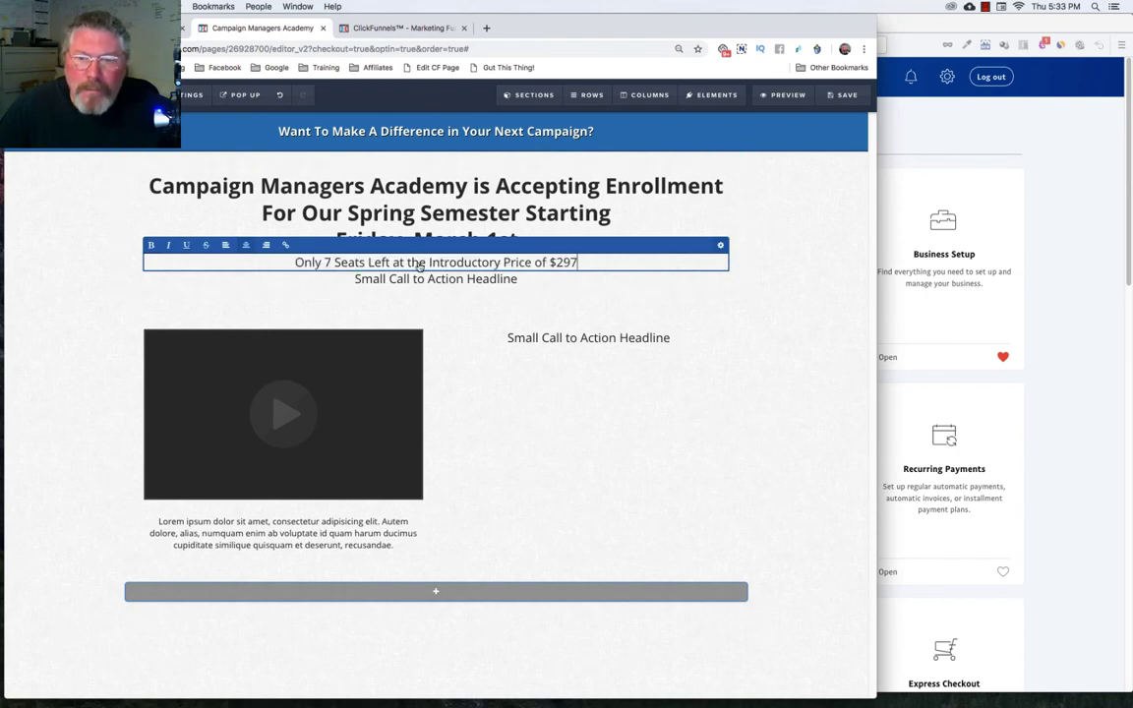
Step: Set the "Only 7 Seats Left" sub-headline's font size to 28 and its mobile size to 20px
click(721, 246)
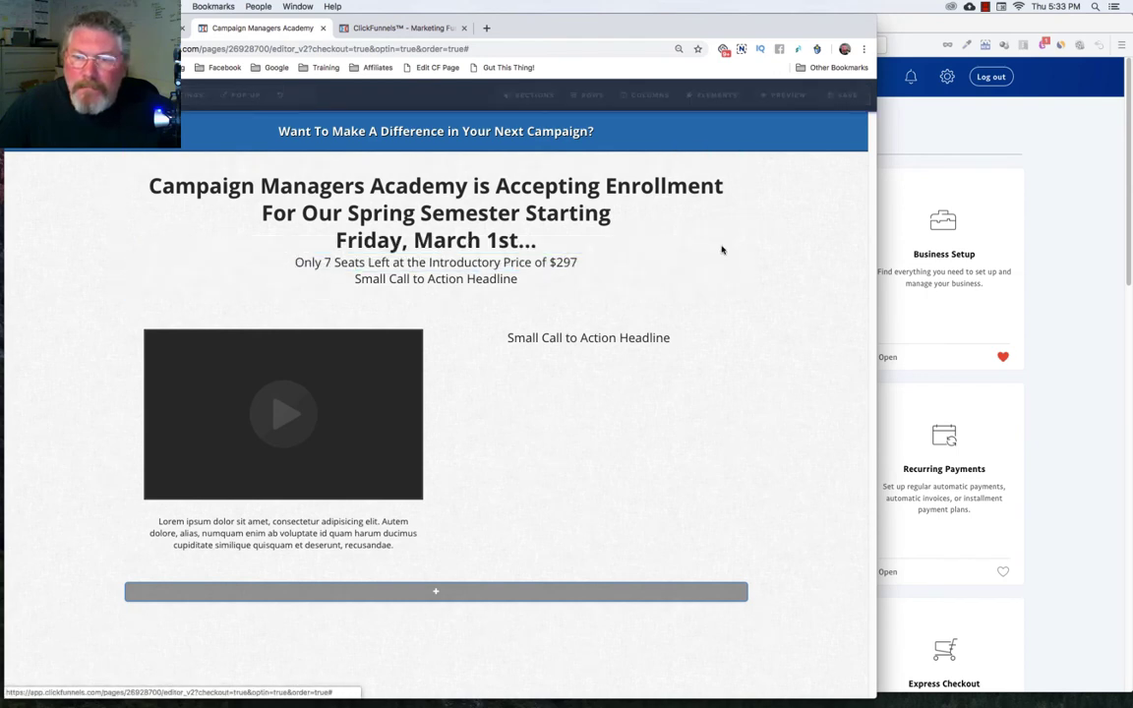
drag(775, 229, 783, 233)
click(790, 258)
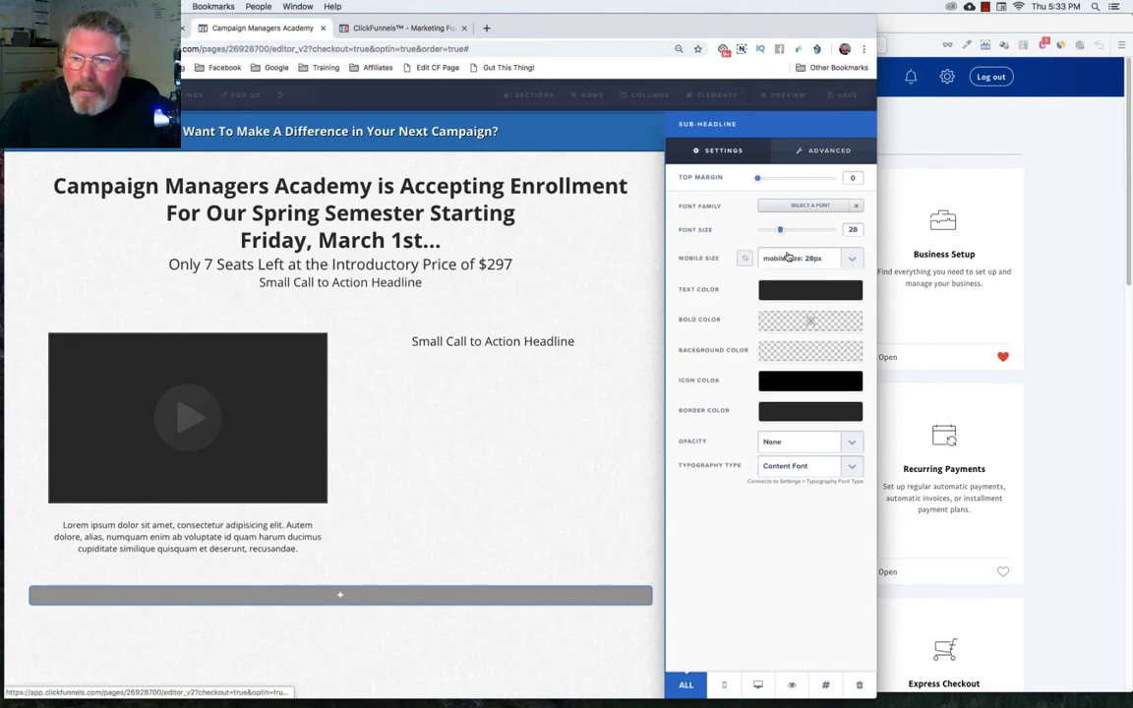
click(793, 261)
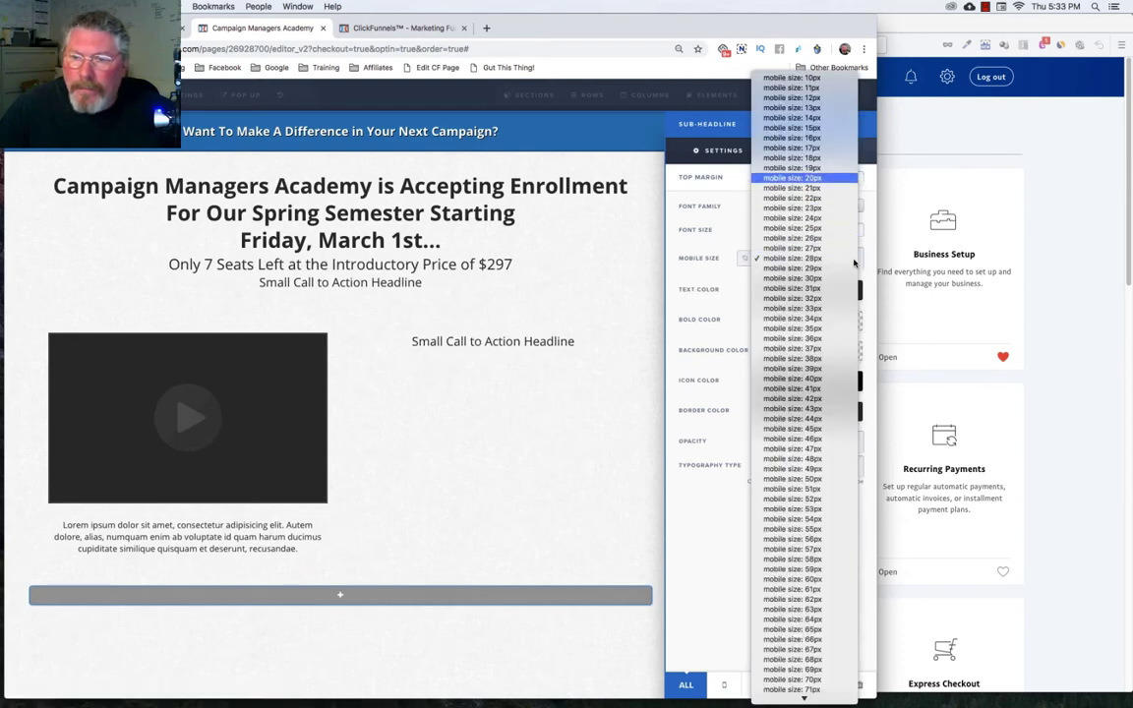
click(811, 180)
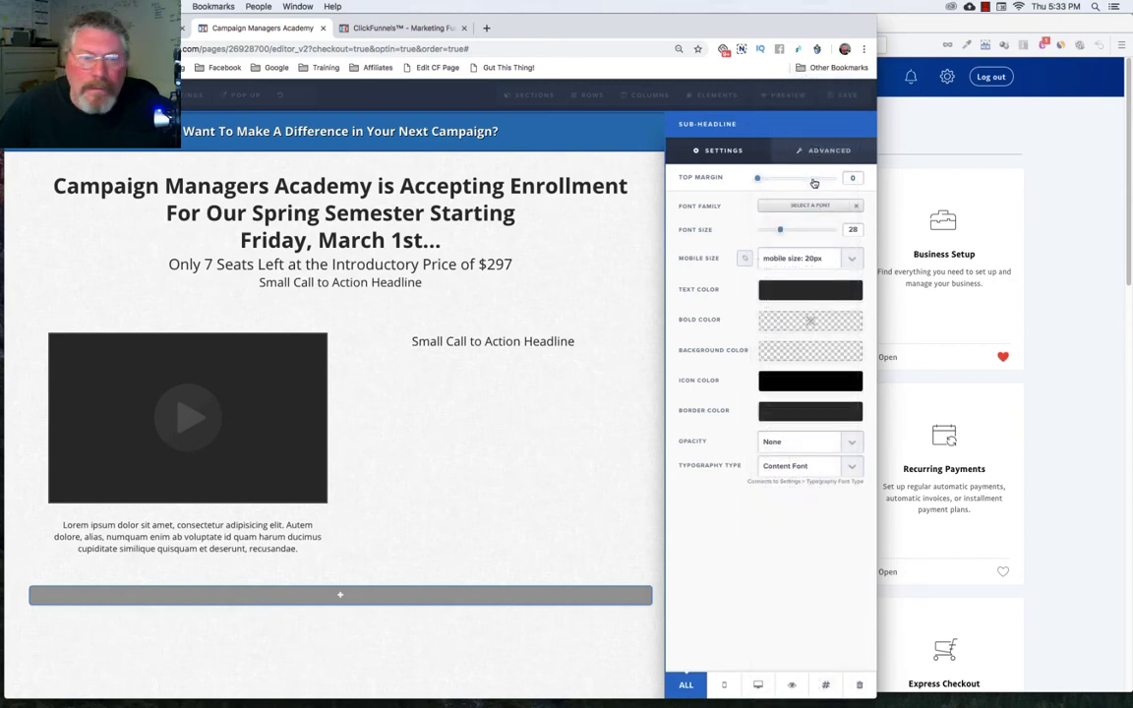
Step: Replace the second sub-headline's text with the reference page's "( ... prices will increase next semester, so don't miss out ... )"
click(336, 286)
triple_click(336, 283)
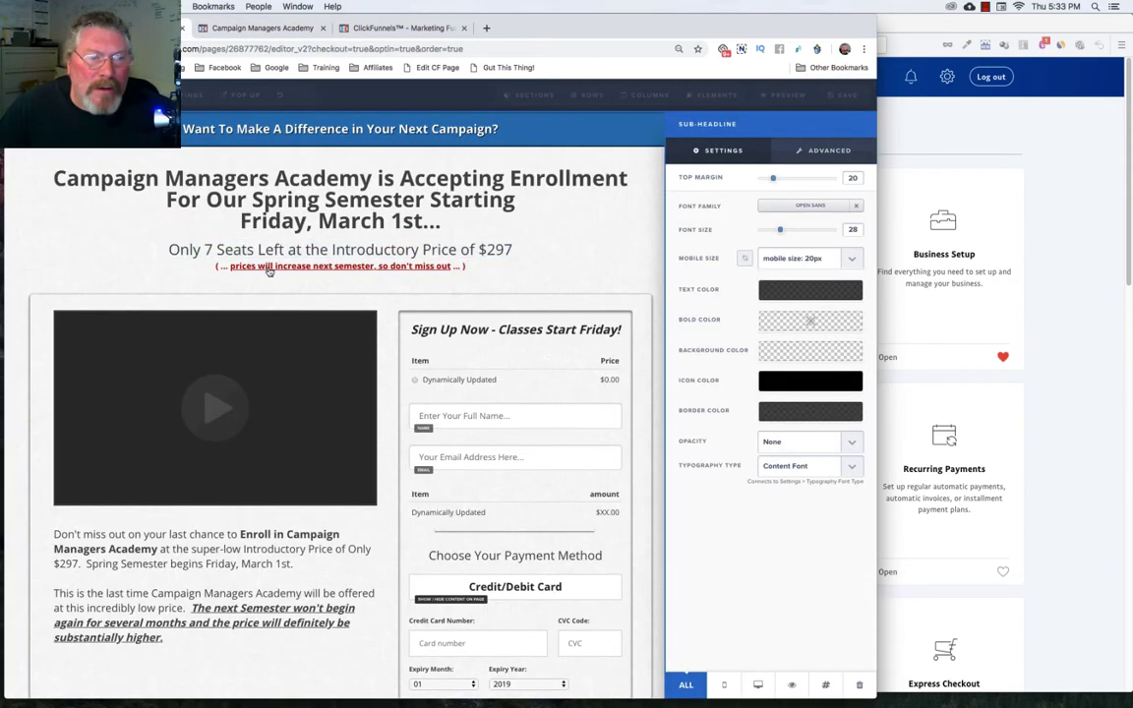
triple_click(271, 266)
key(super+c)
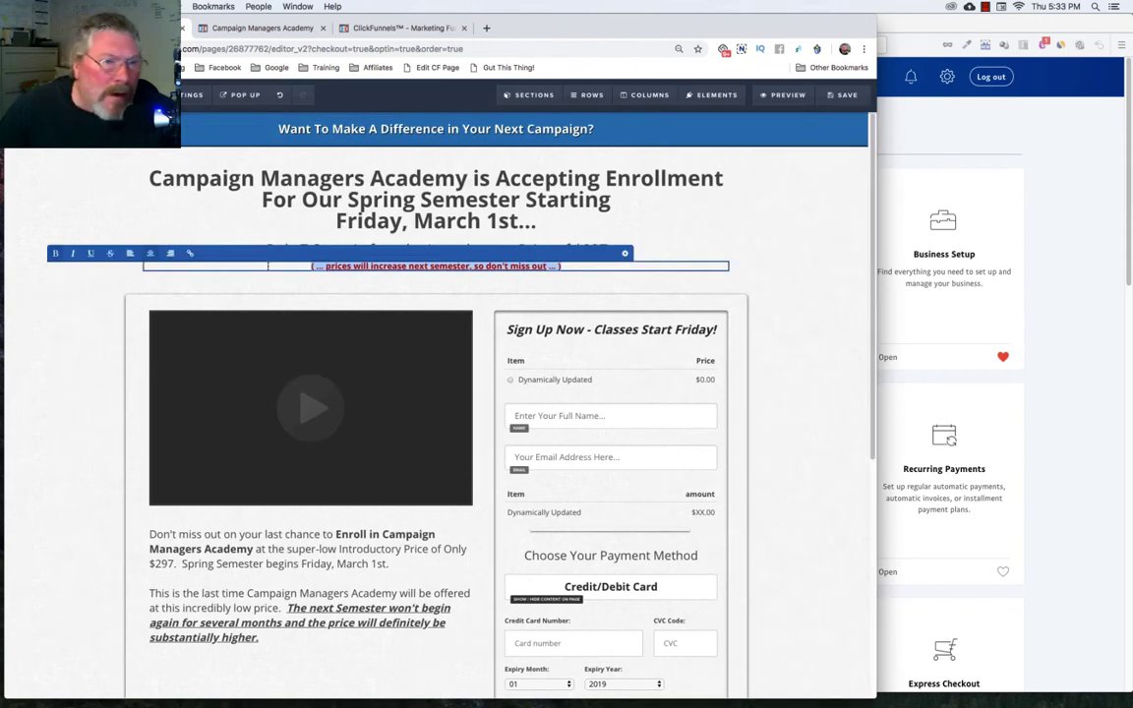
click(626, 255)
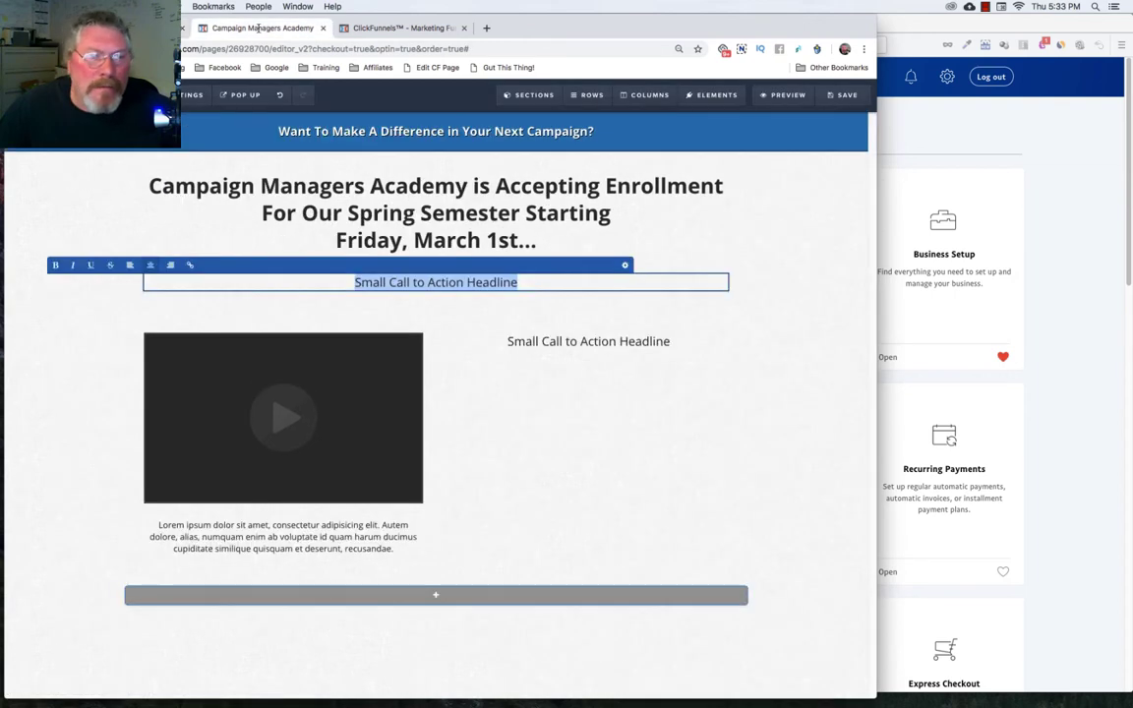
triple_click(430, 282)
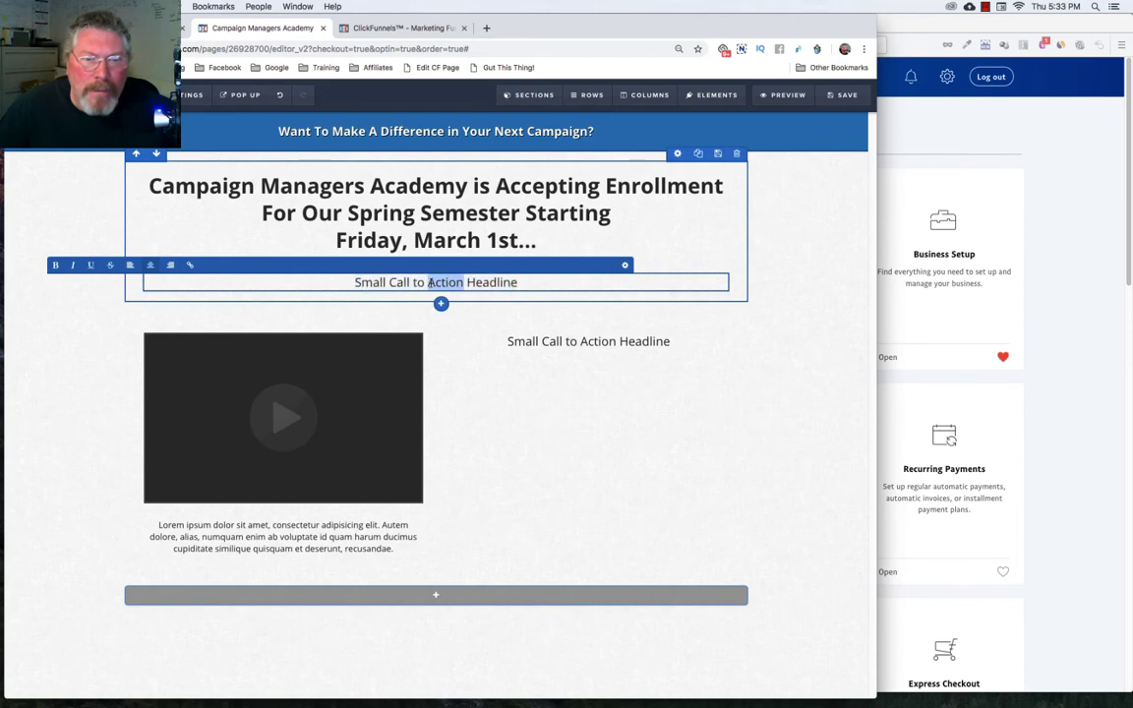
key(super+v)
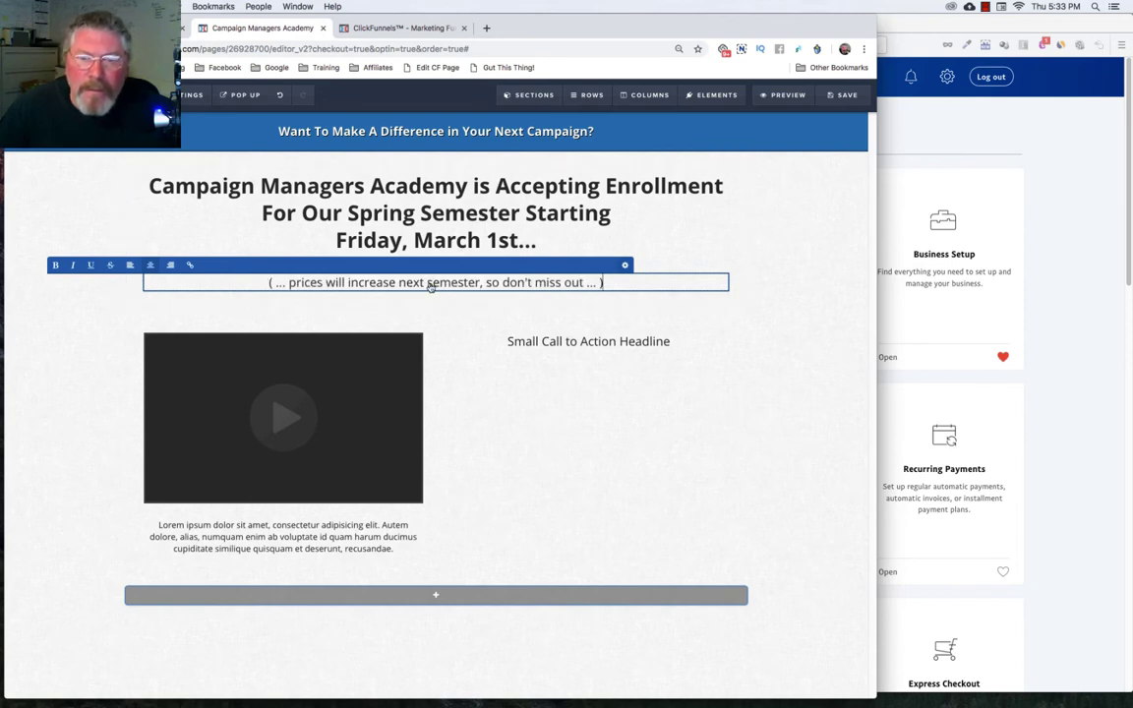
Step: Make the entire "prices will increase next semester" sub-headline bold
double_click(335, 283)
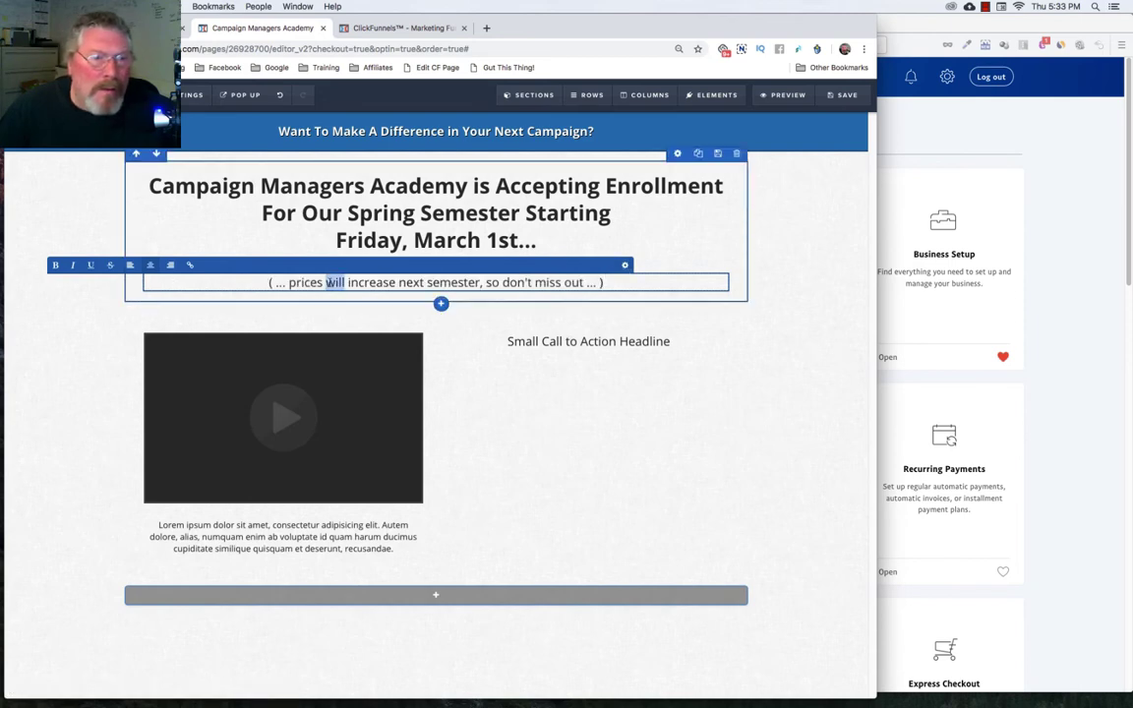
triple_click(336, 282)
click(54, 265)
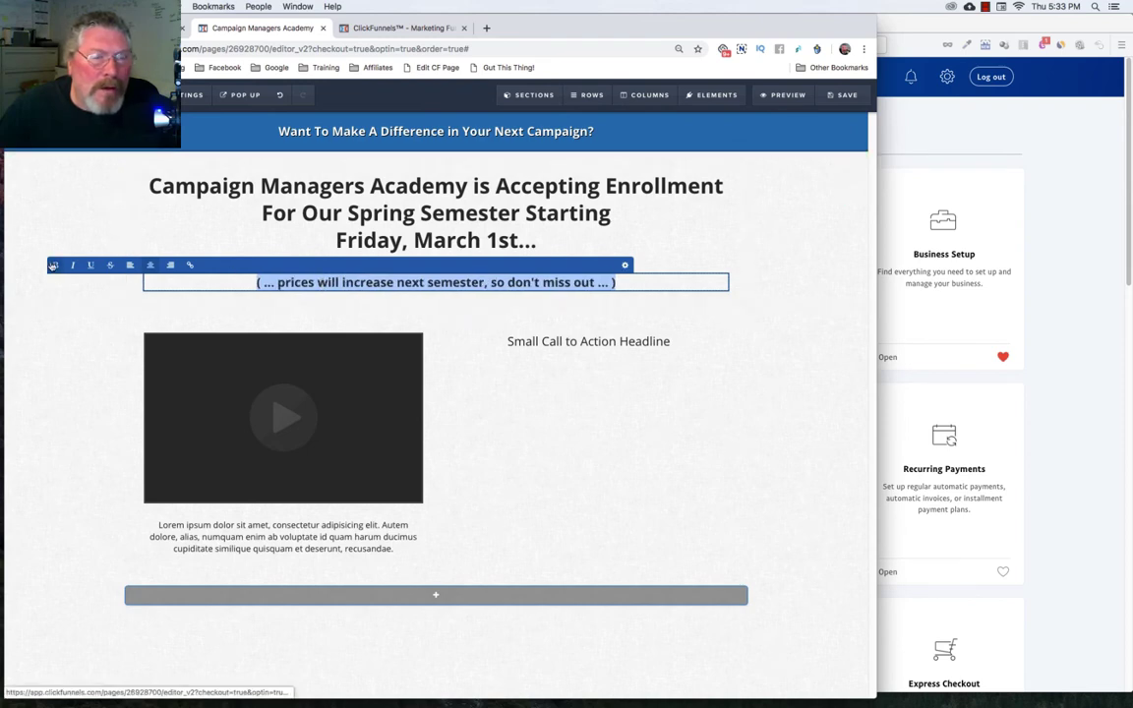
Step: Set the price-increase sub-headline's font size to 16 and its bold color to the recently used dark red #b81406
click(624, 266)
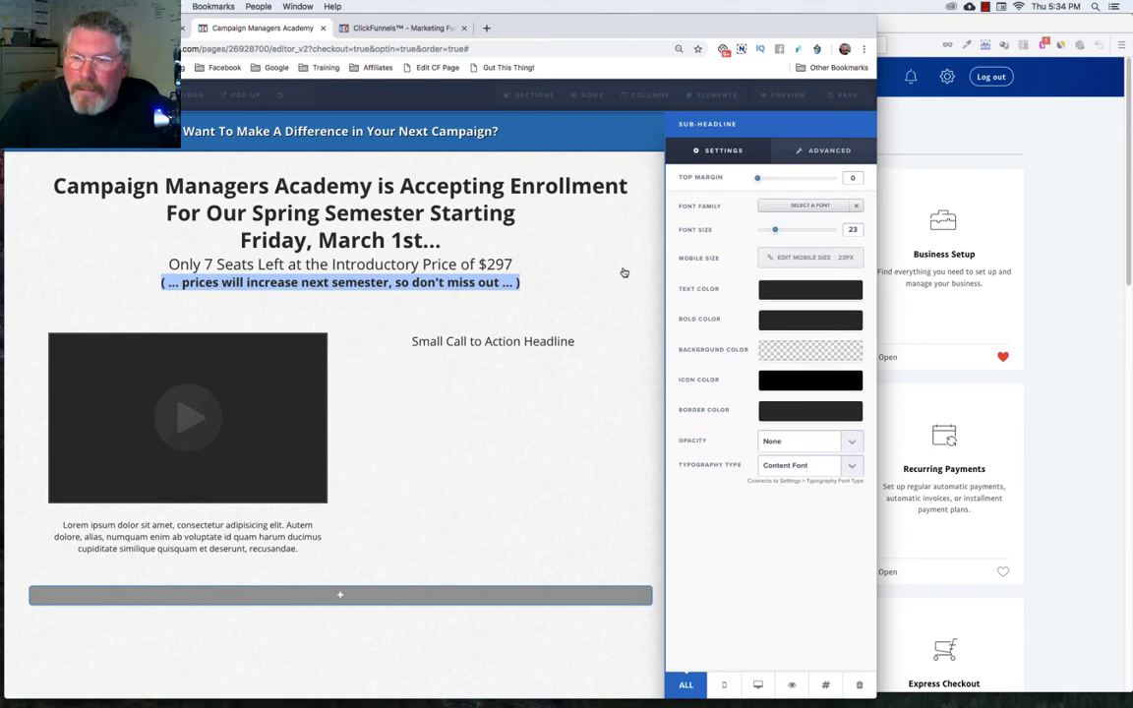
drag(775, 229, 767, 233)
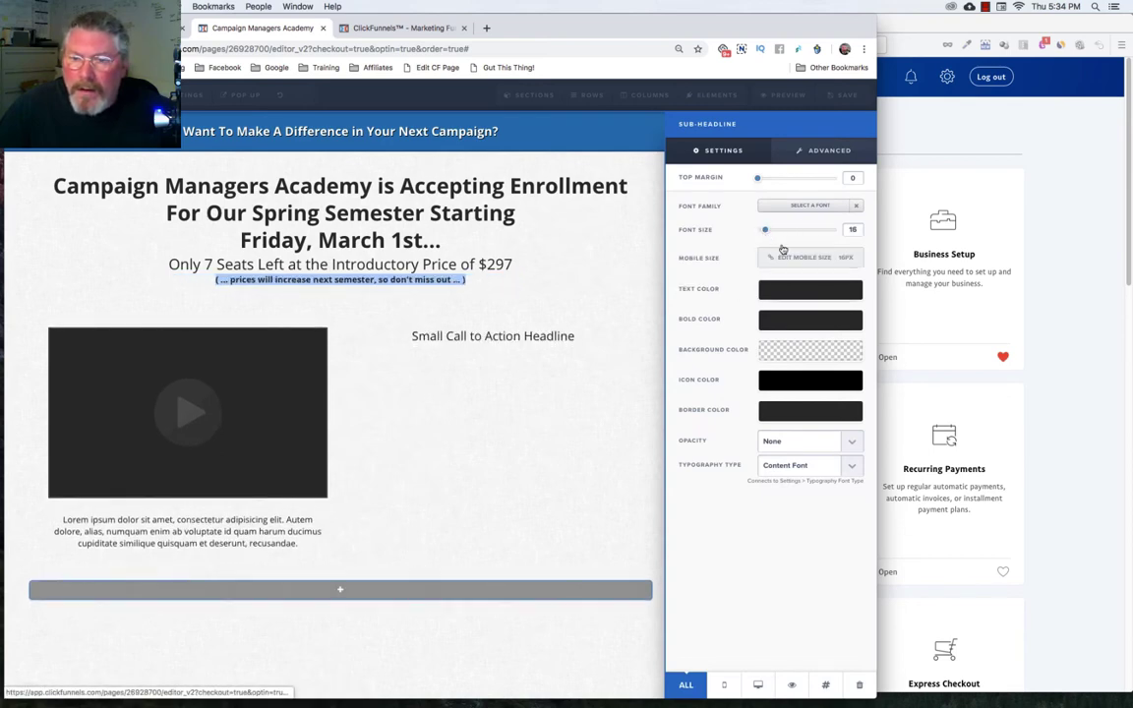
click(767, 319)
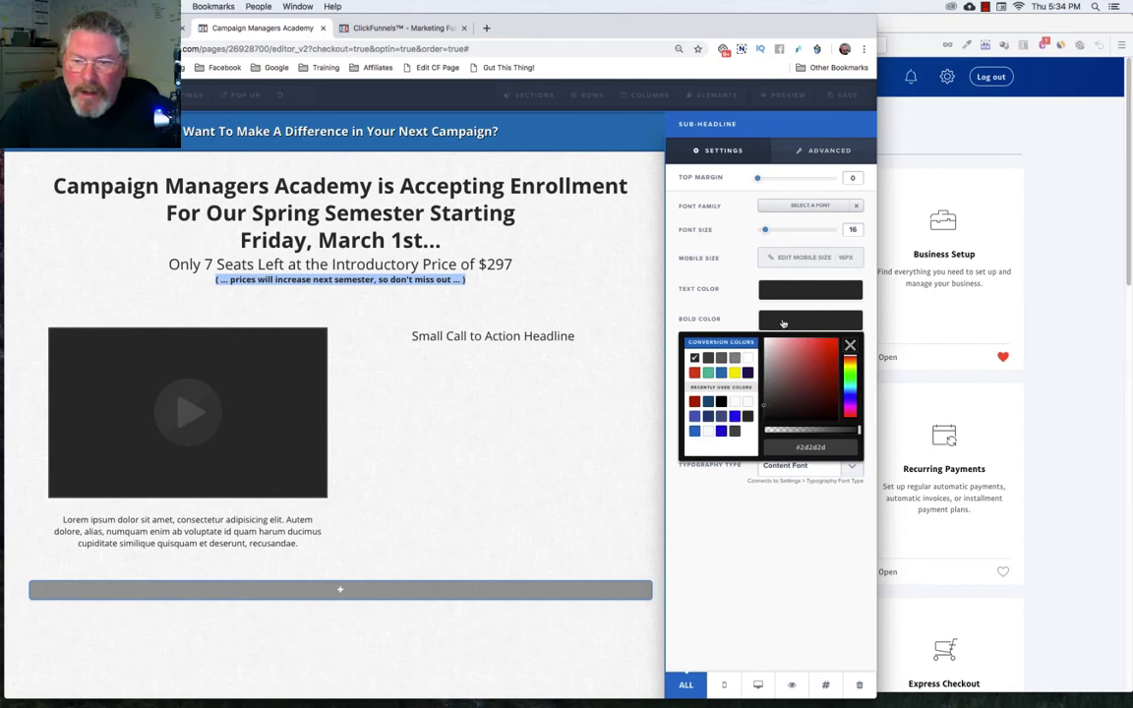
click(694, 402)
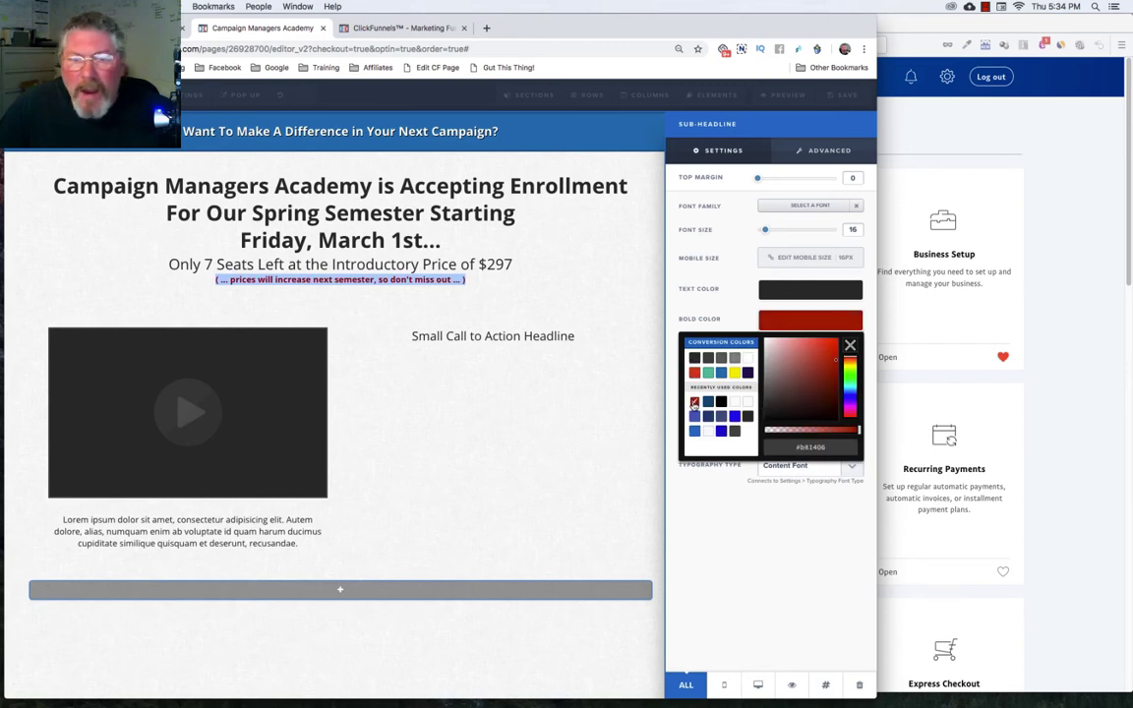
click(528, 298)
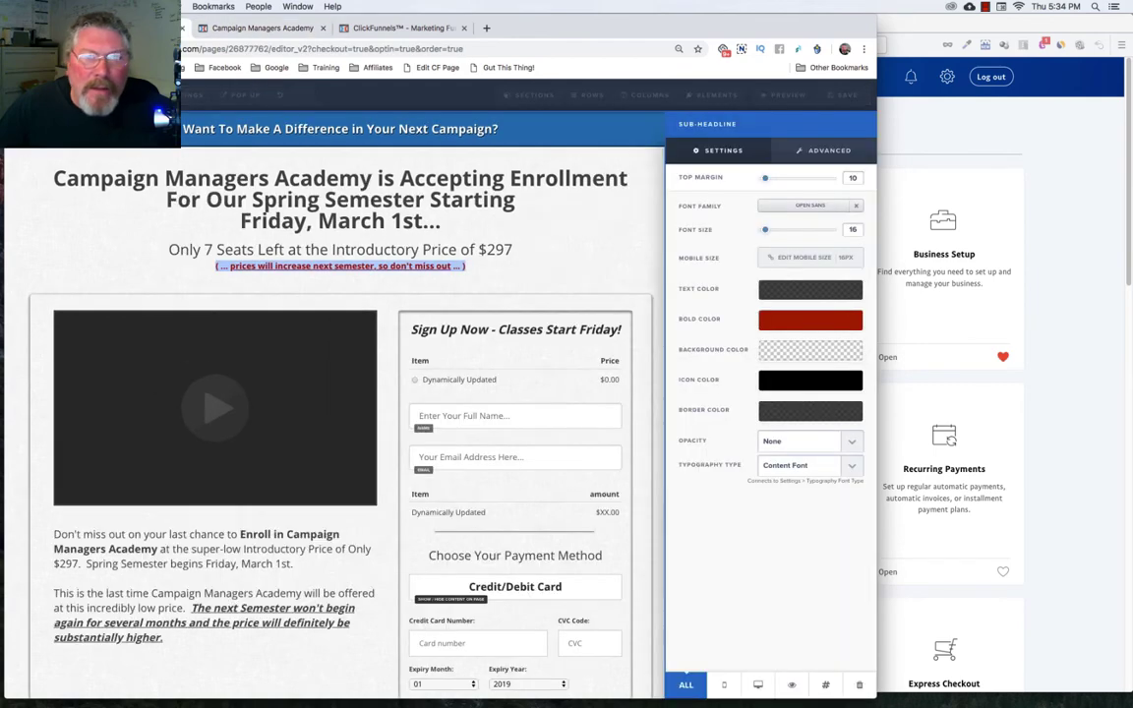
Step: Compare the headline section's settings on the reference page and the new page, and inspect the new page's headline row settings
click(607, 240)
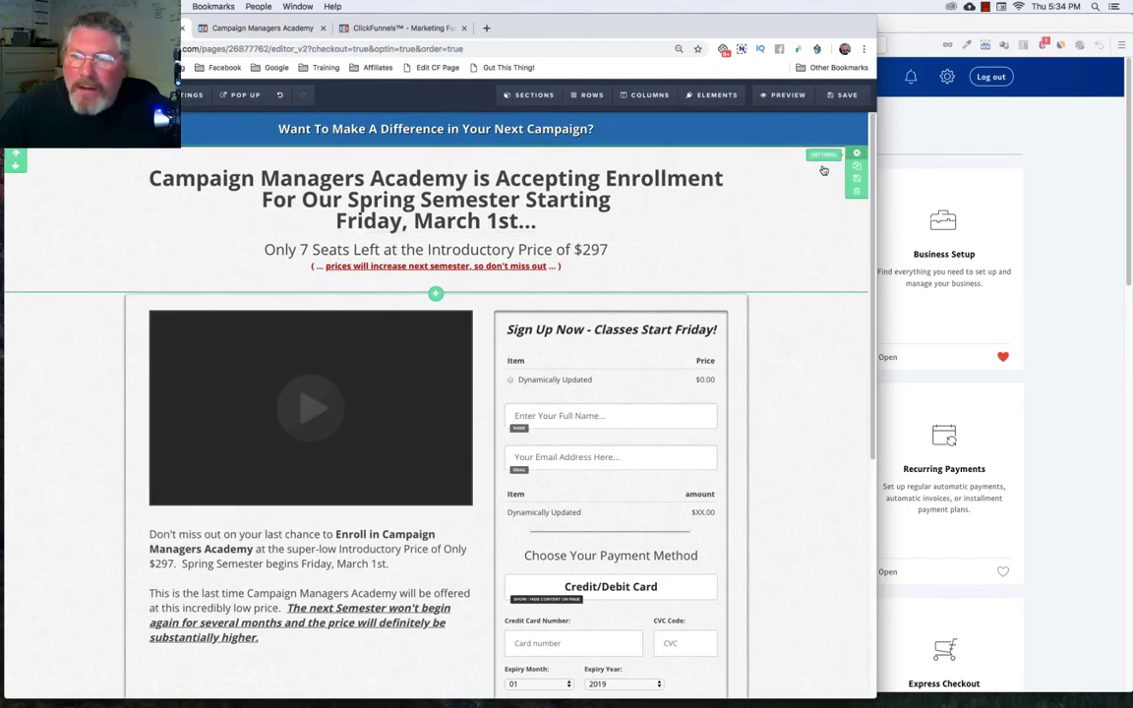
click(858, 157)
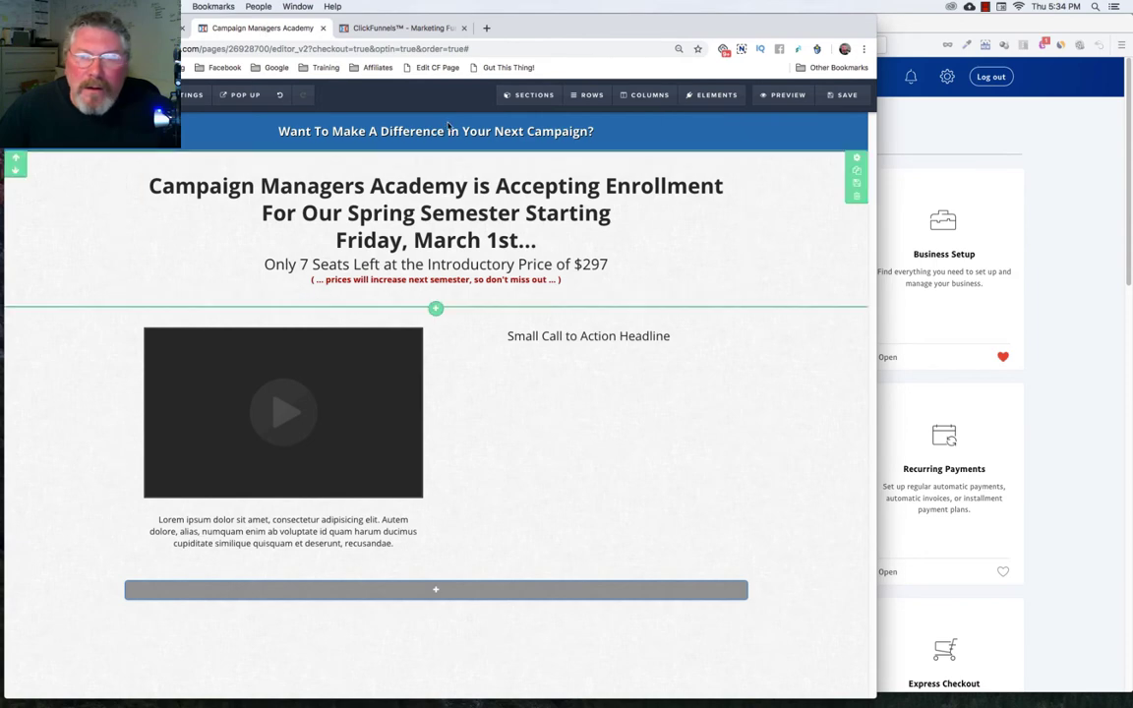
click(856, 160)
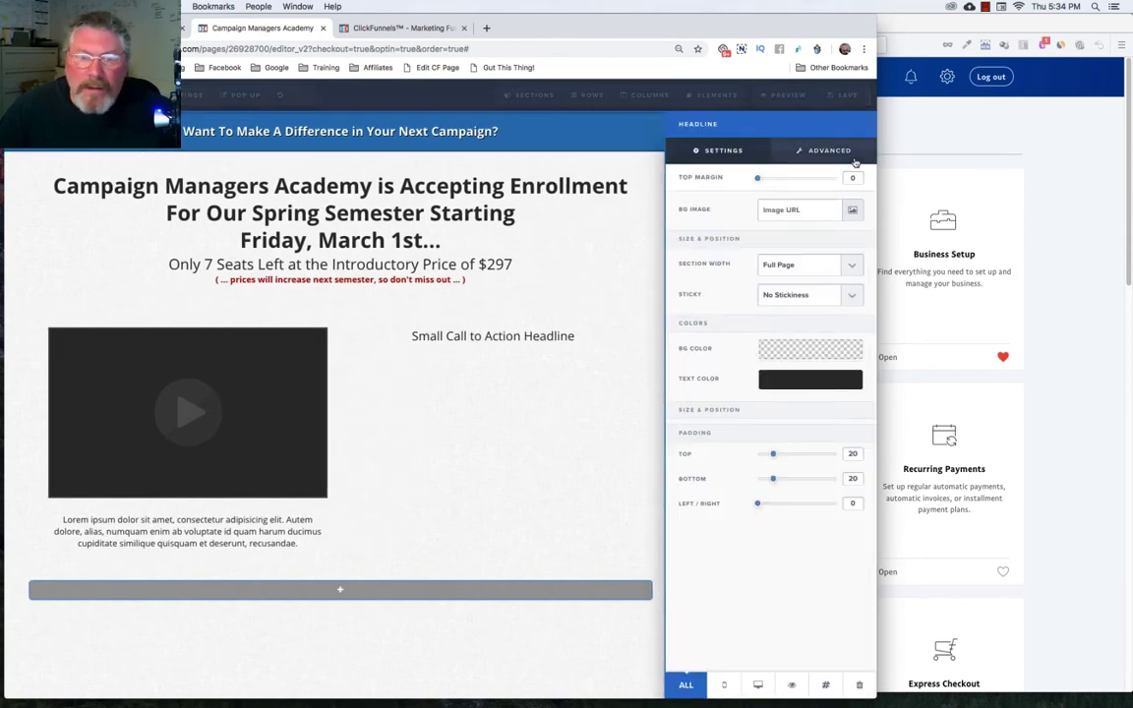
click(531, 246)
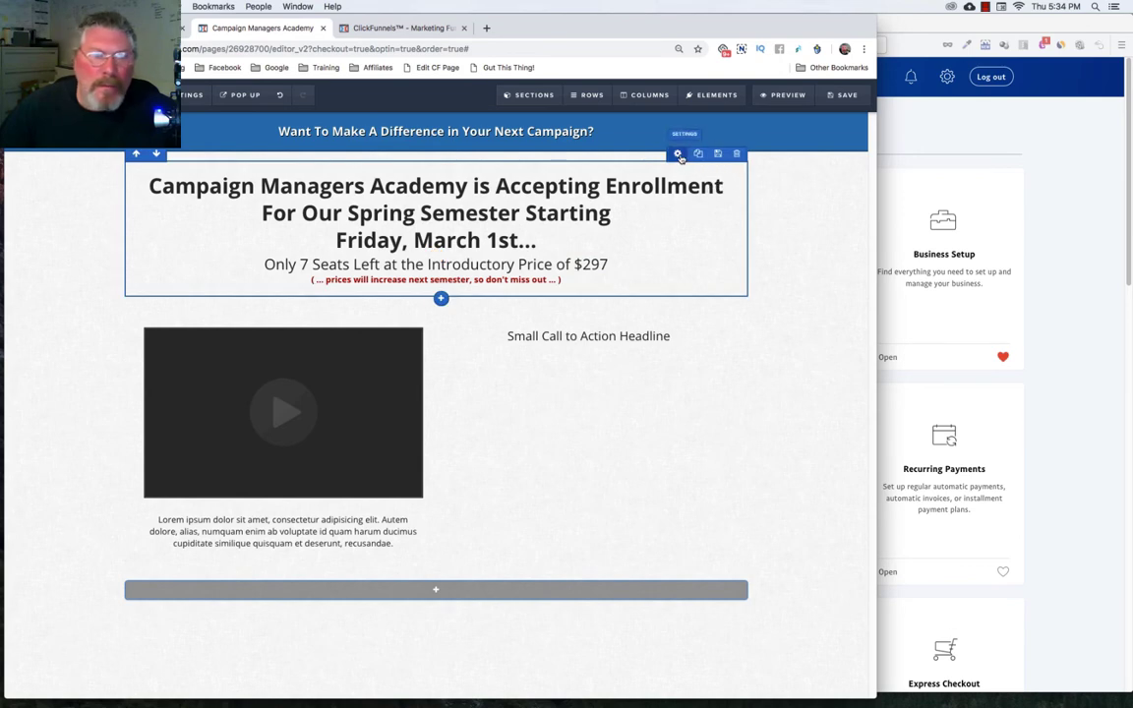
click(678, 156)
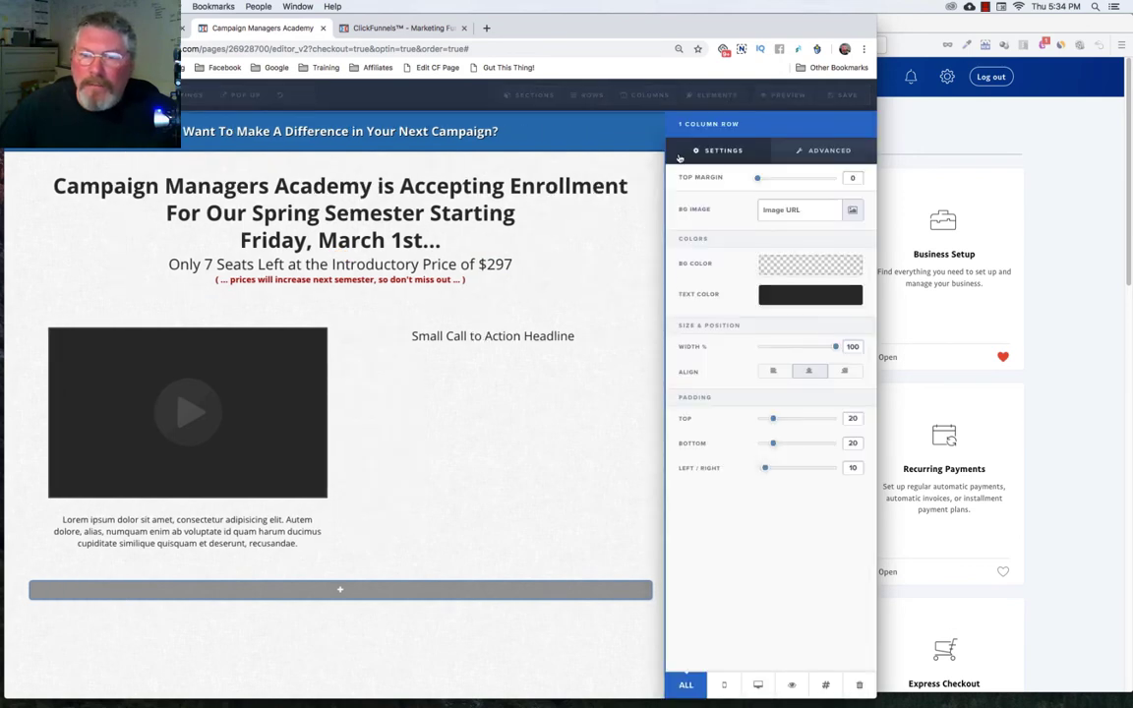
click(681, 184)
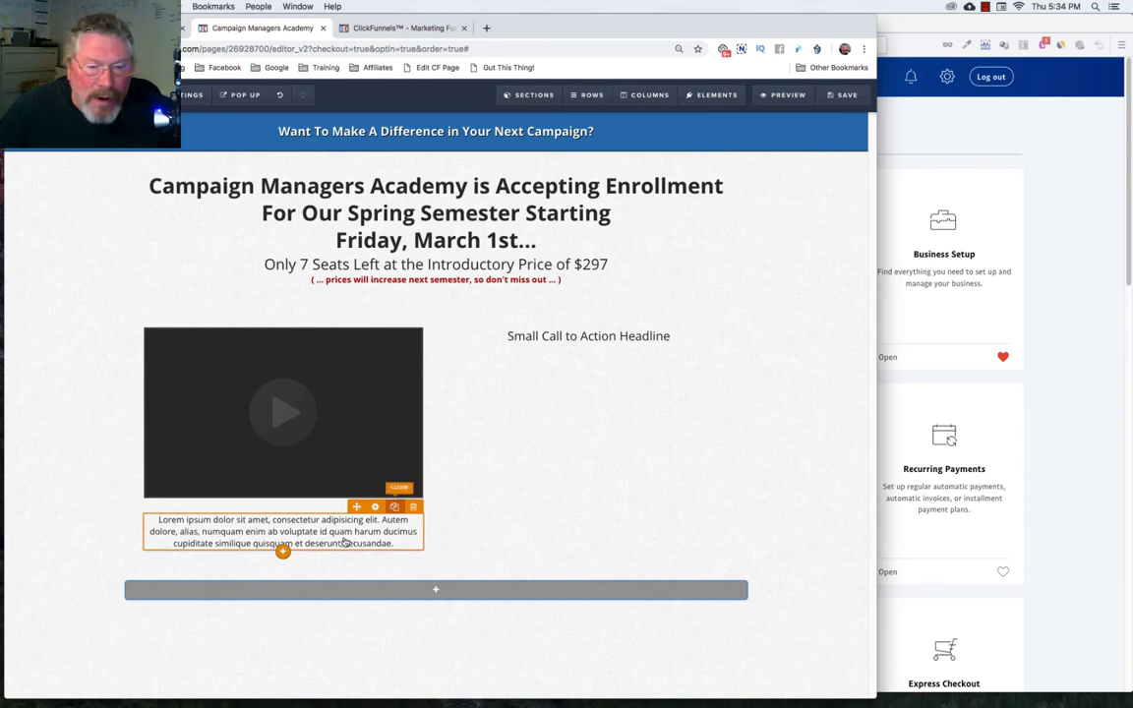
Step: Duplicate the lorem ipsum paragraph under the video and widen the video column to match the reference page's layout
click(394, 508)
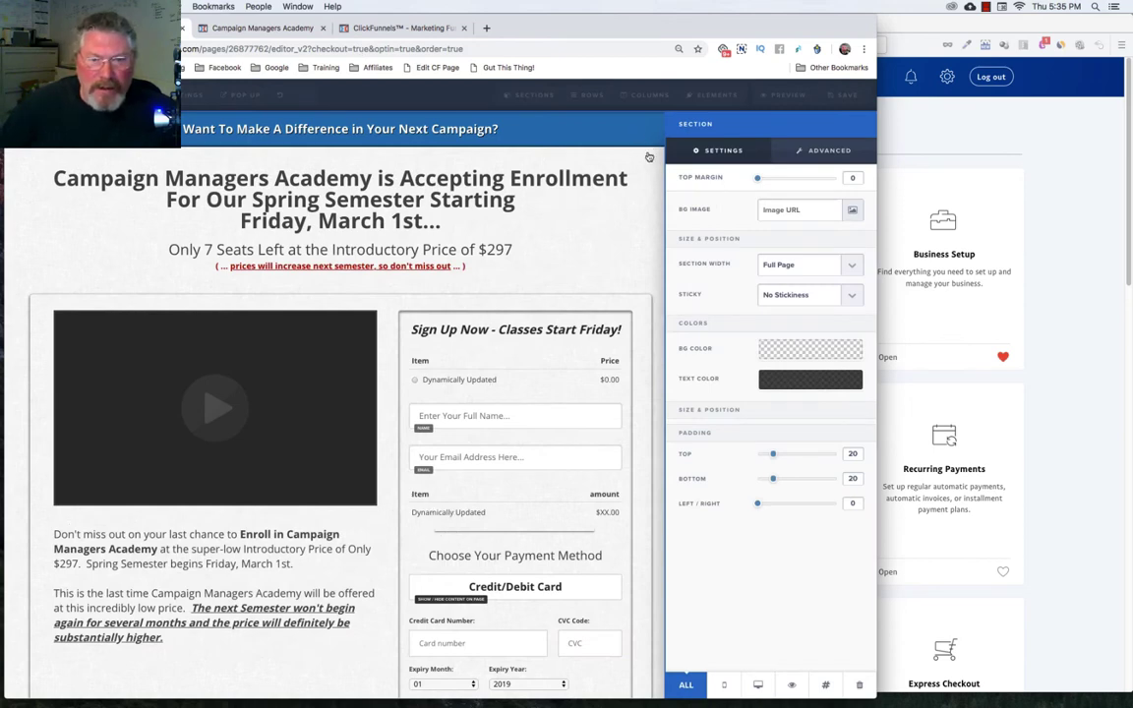
click(630, 209)
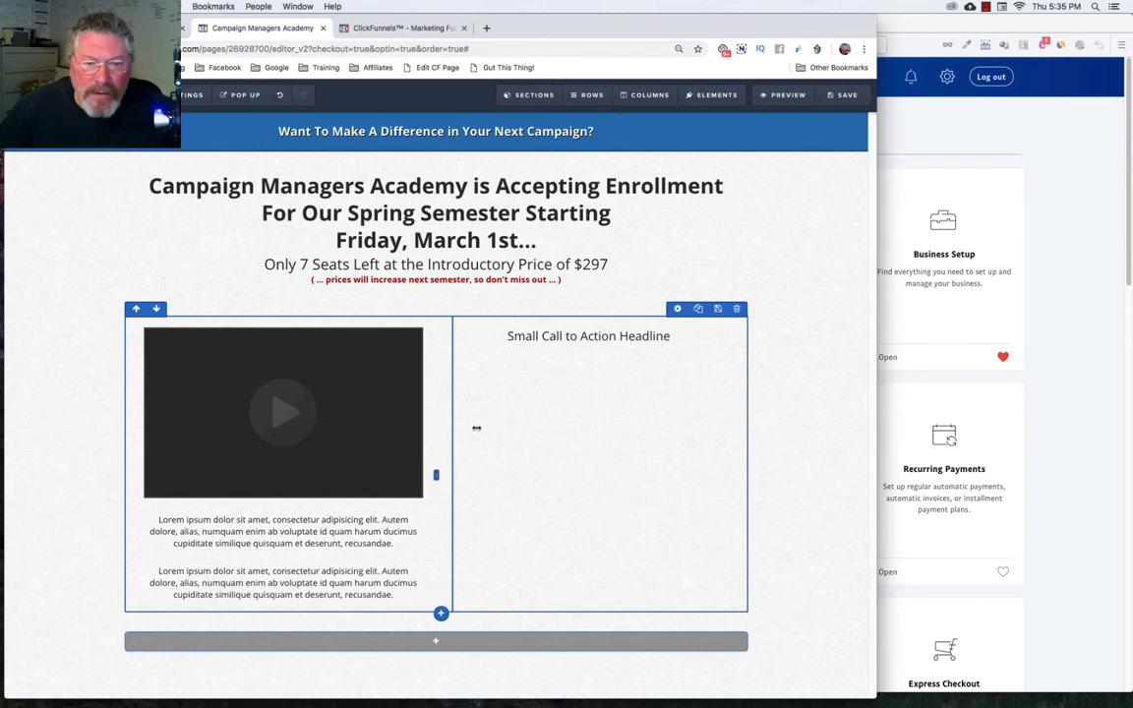
drag(436, 476, 486, 486)
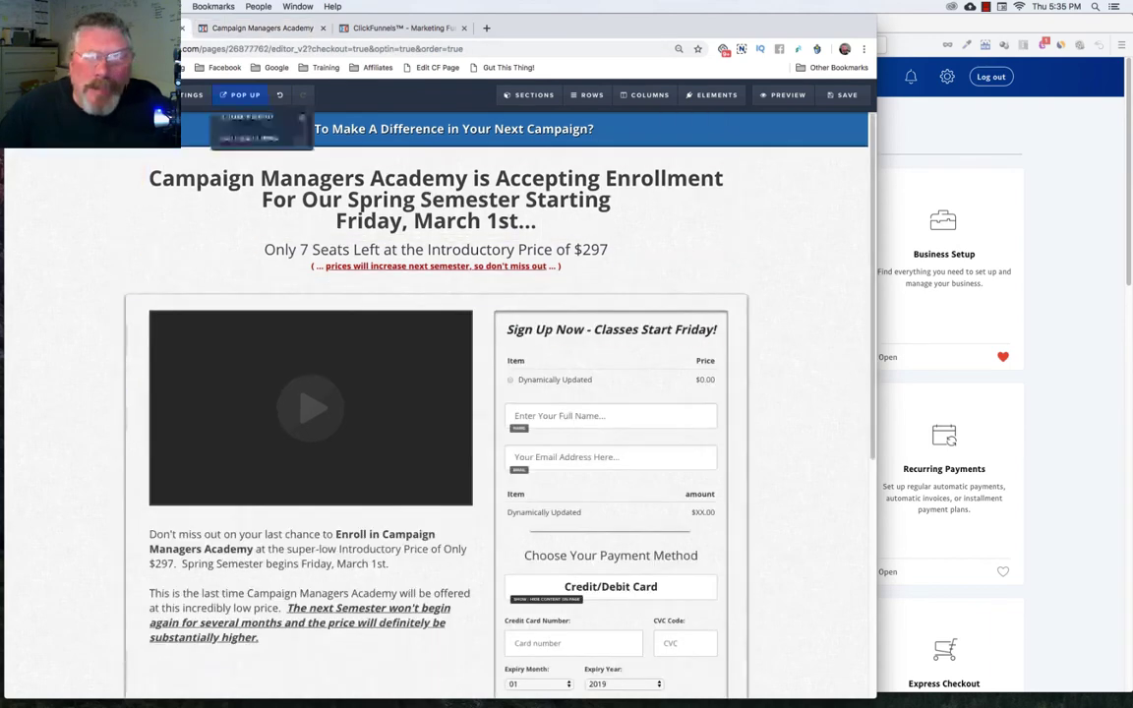
Step: Replace the "Small Call to Action Headline" text with the reference page's "Sign Up Now - Classes Start Friday!" in bold, and compare both sub-headlines' settings
click(586, 332)
key(super+c)
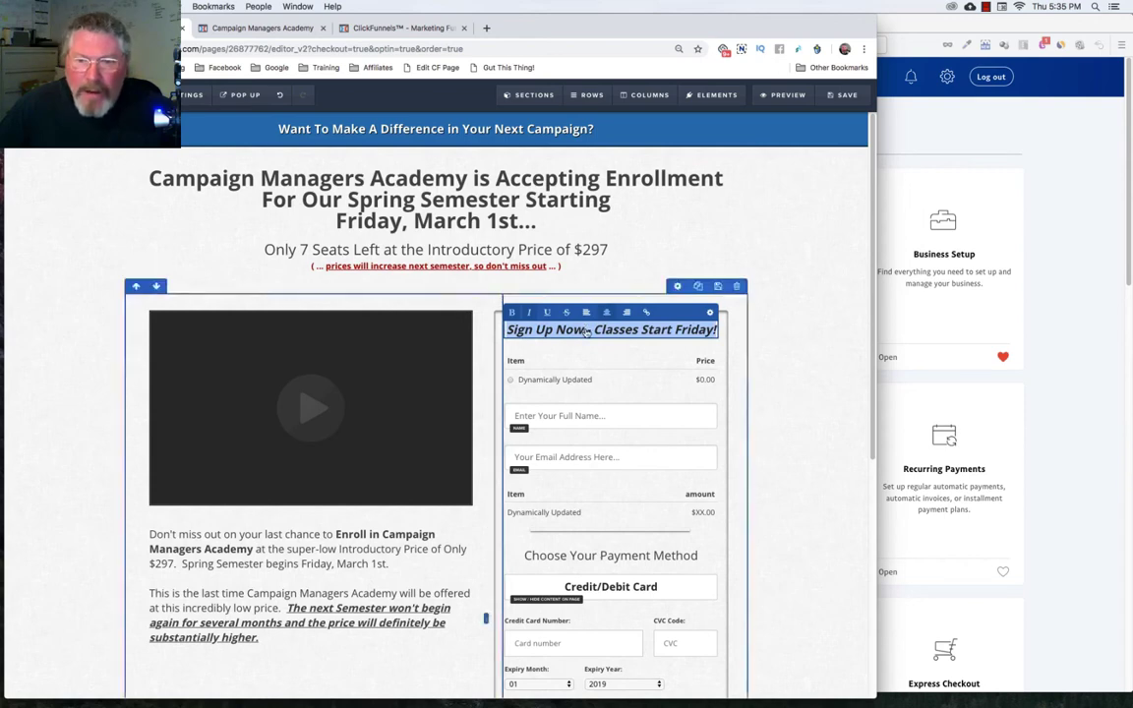
click(711, 313)
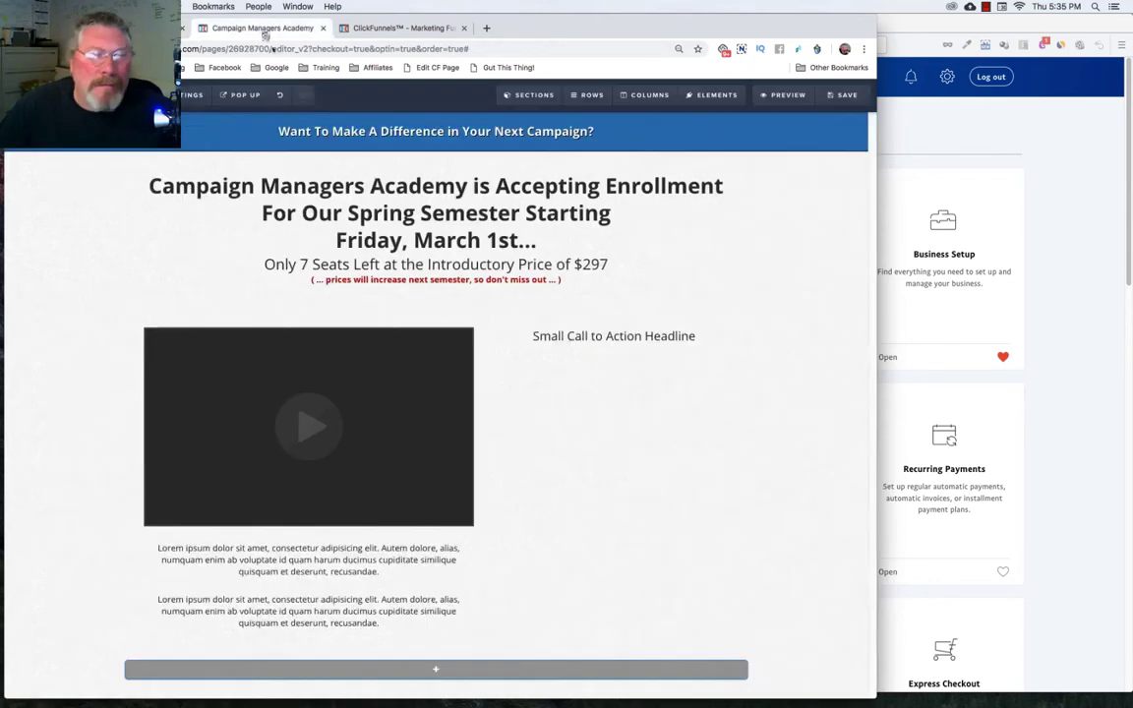
triple_click(566, 336)
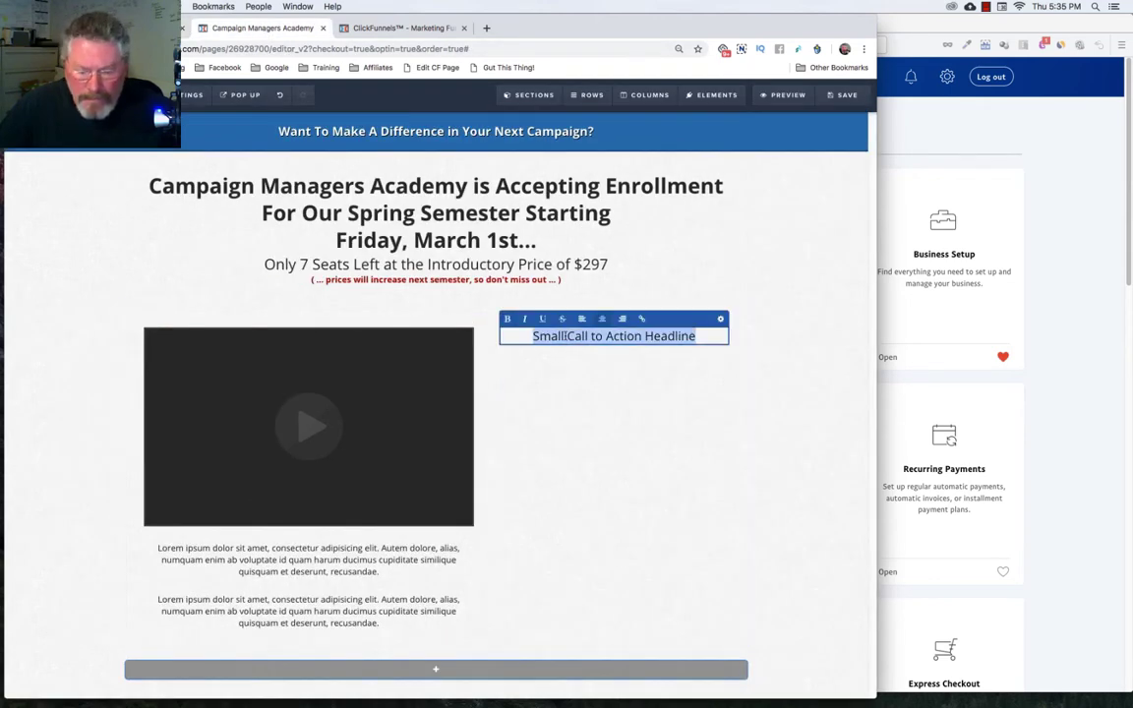
click(508, 319)
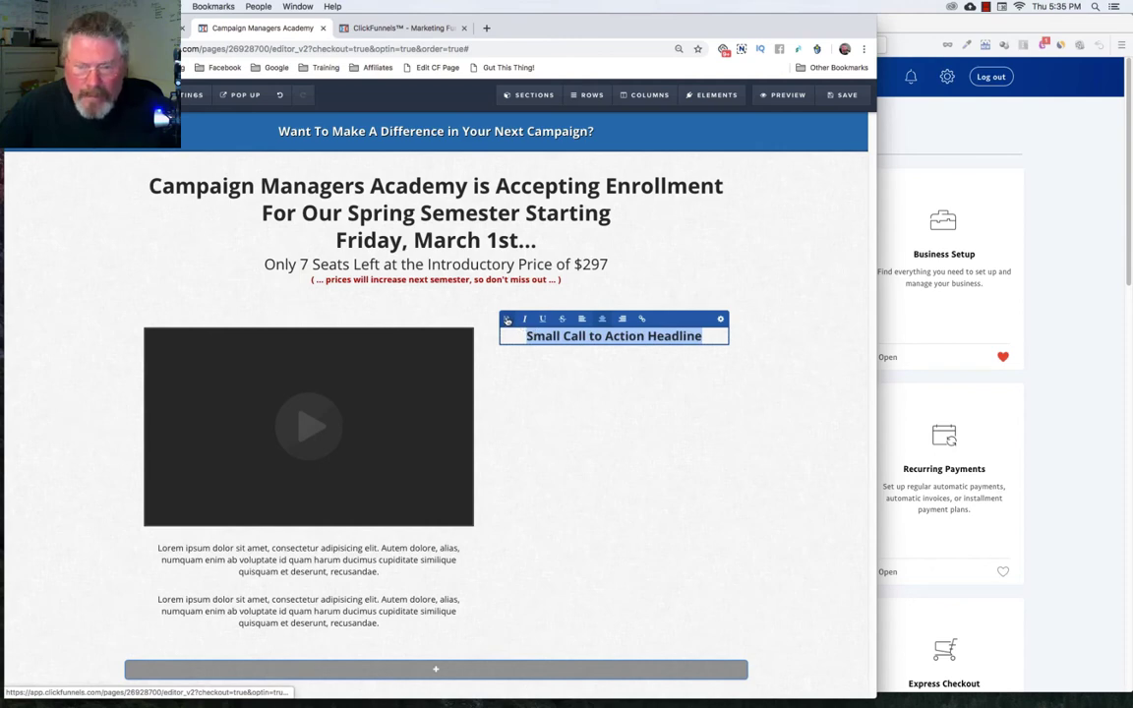
key(super+v)
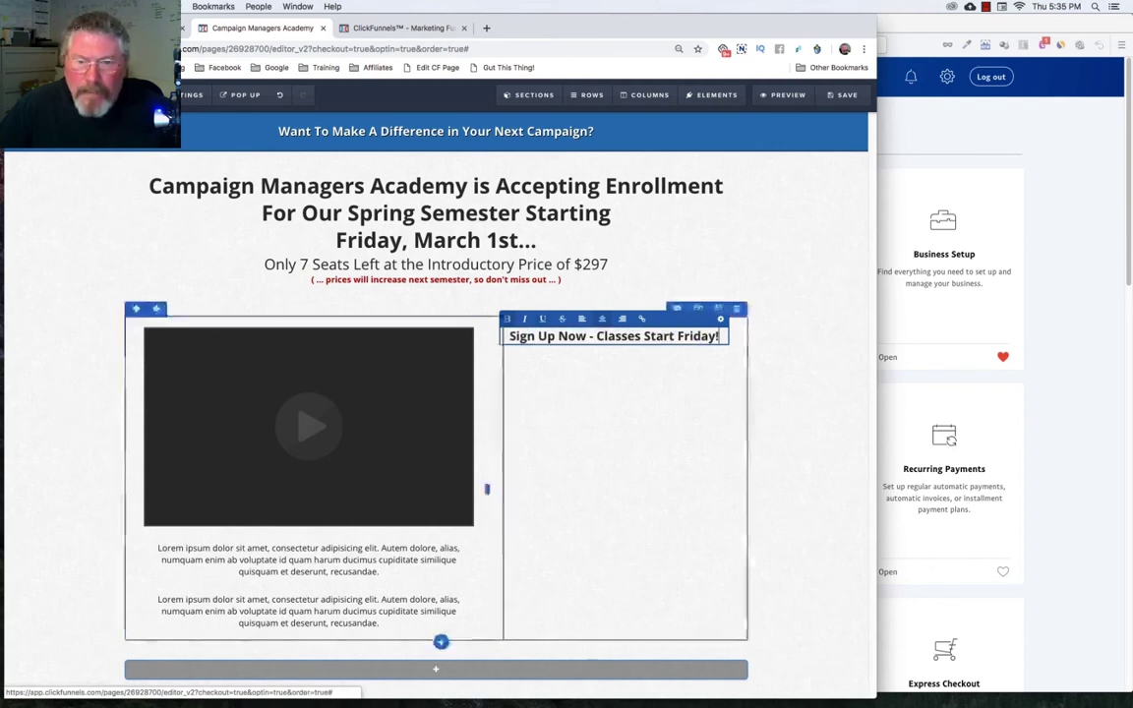
click(722, 320)
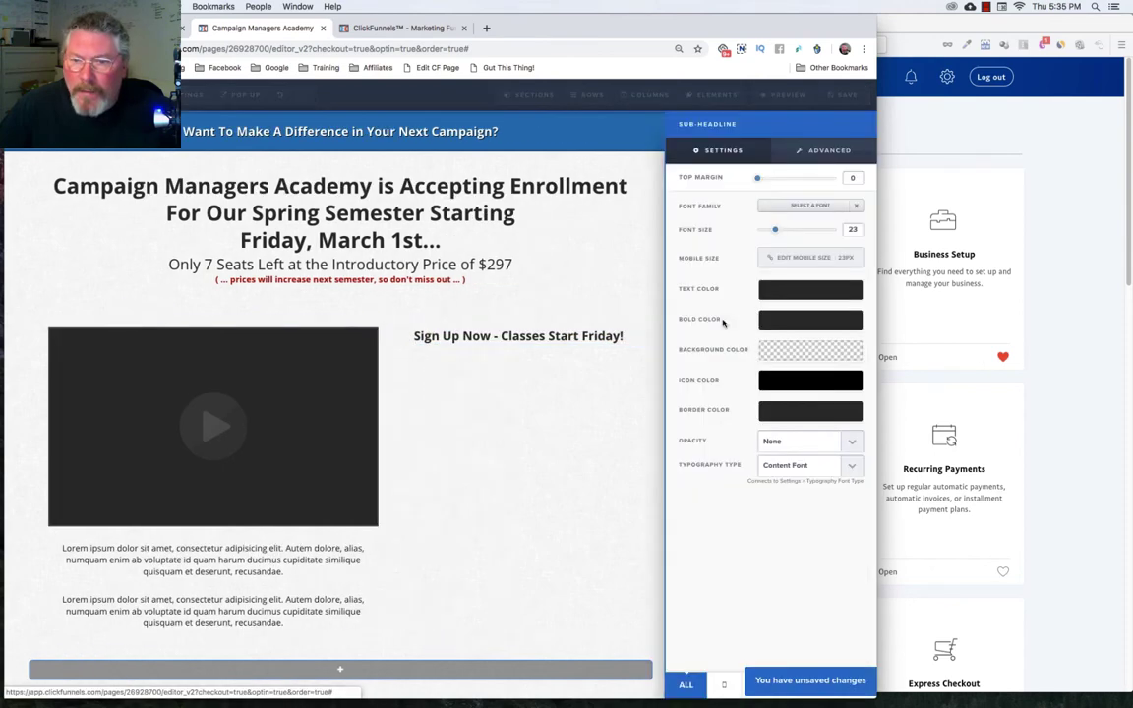
click(598, 290)
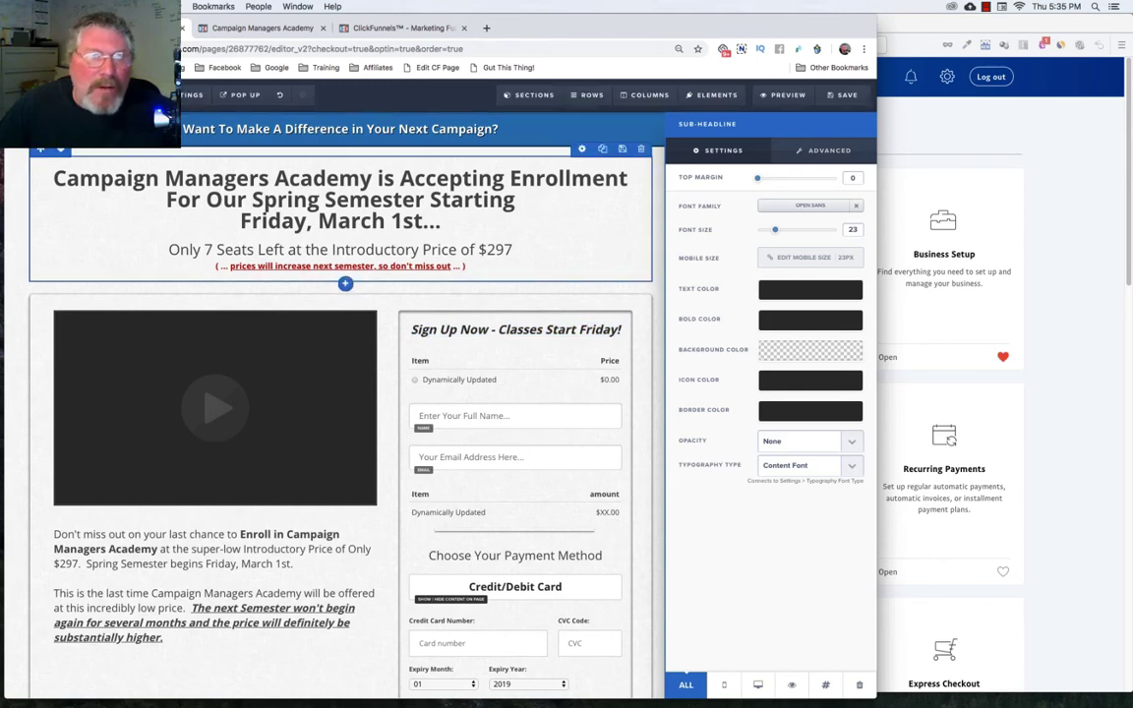
click(435, 257)
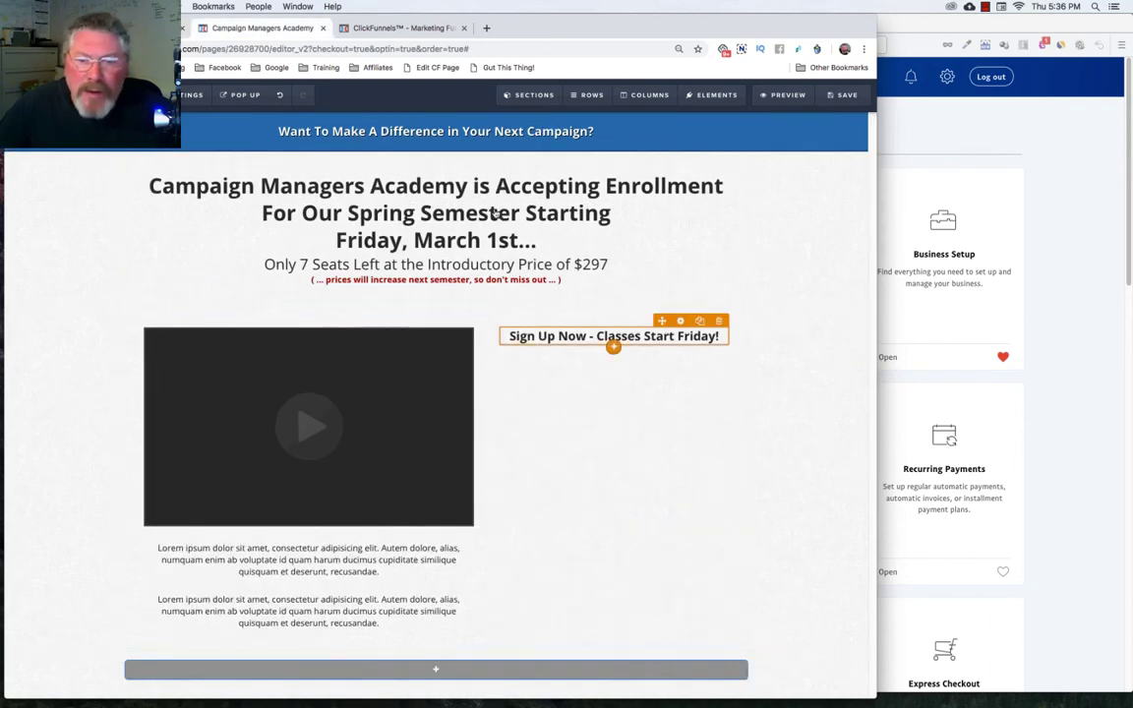
Step: Add Order Select and Order Summary elements beneath the "Sign Up Now" headline, and hide the Order Select element
click(613, 348)
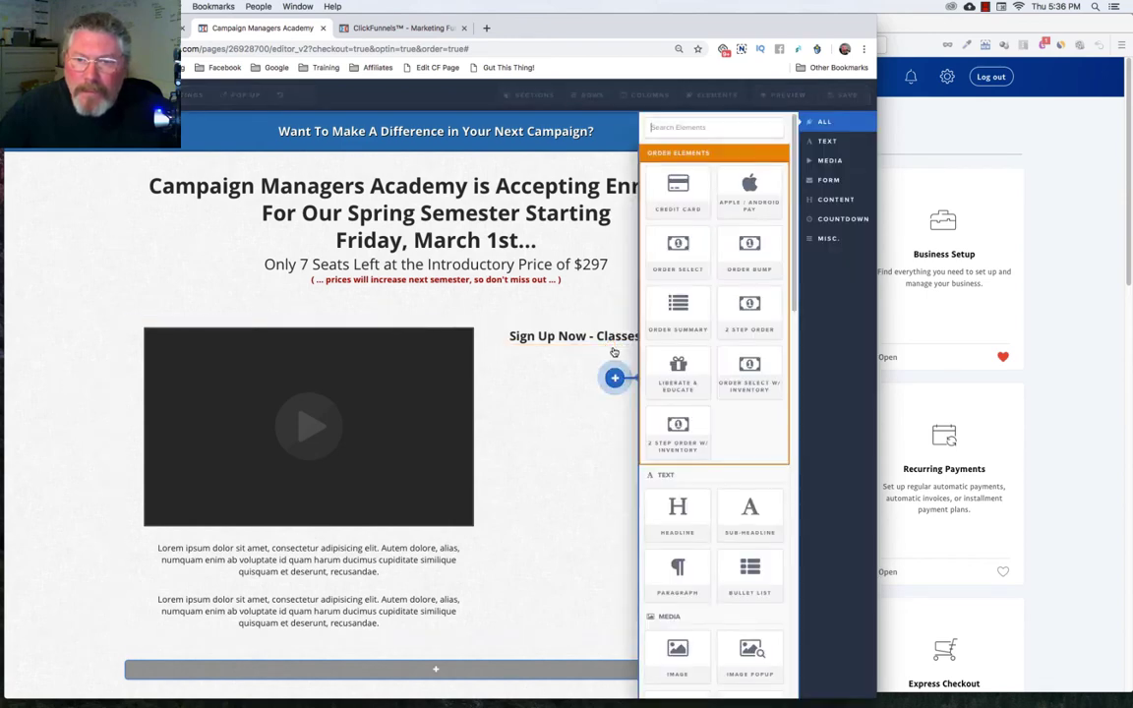
click(678, 253)
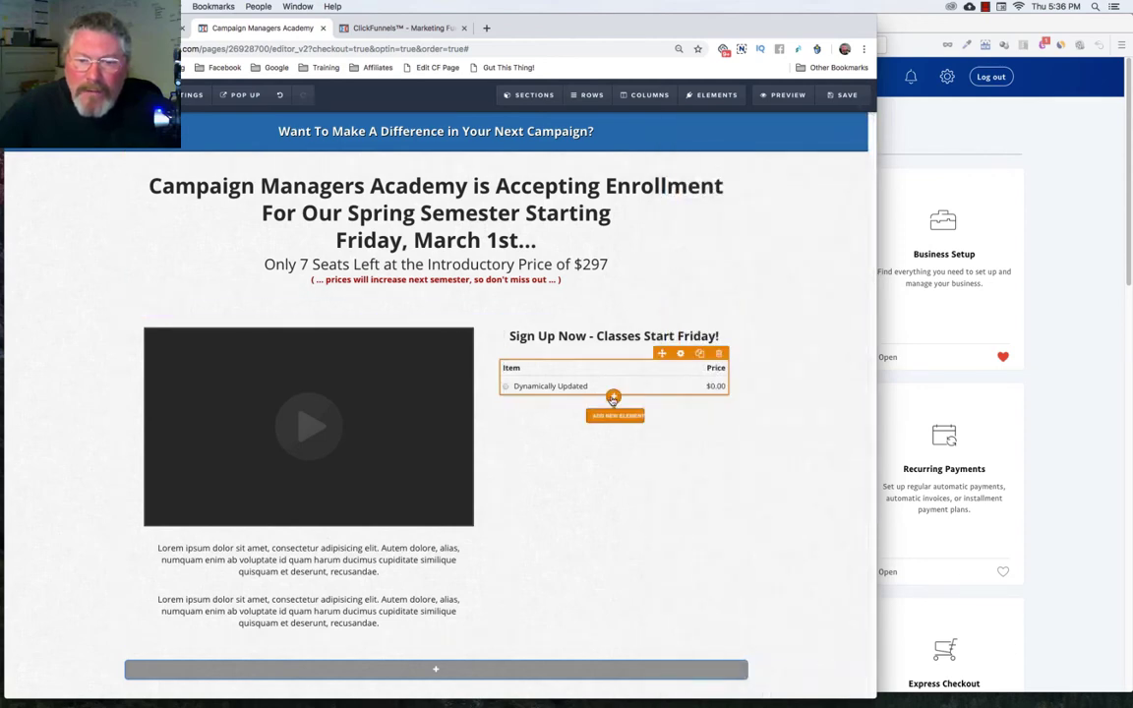
click(614, 398)
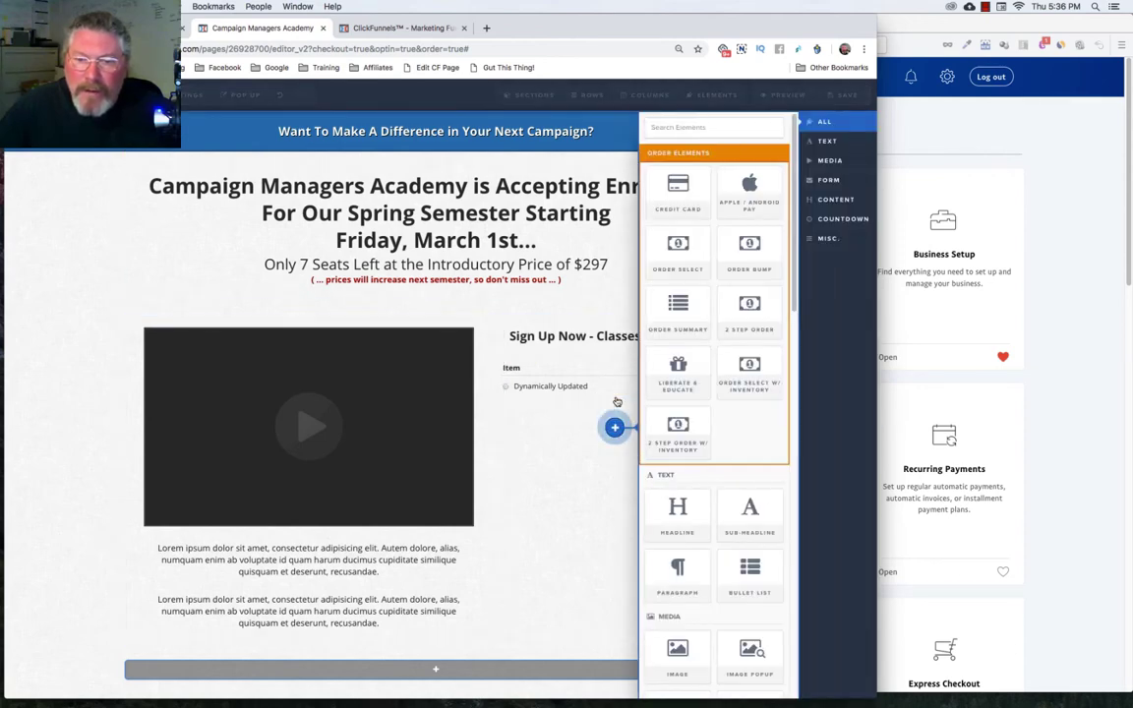
drag(627, 401, 548, 378)
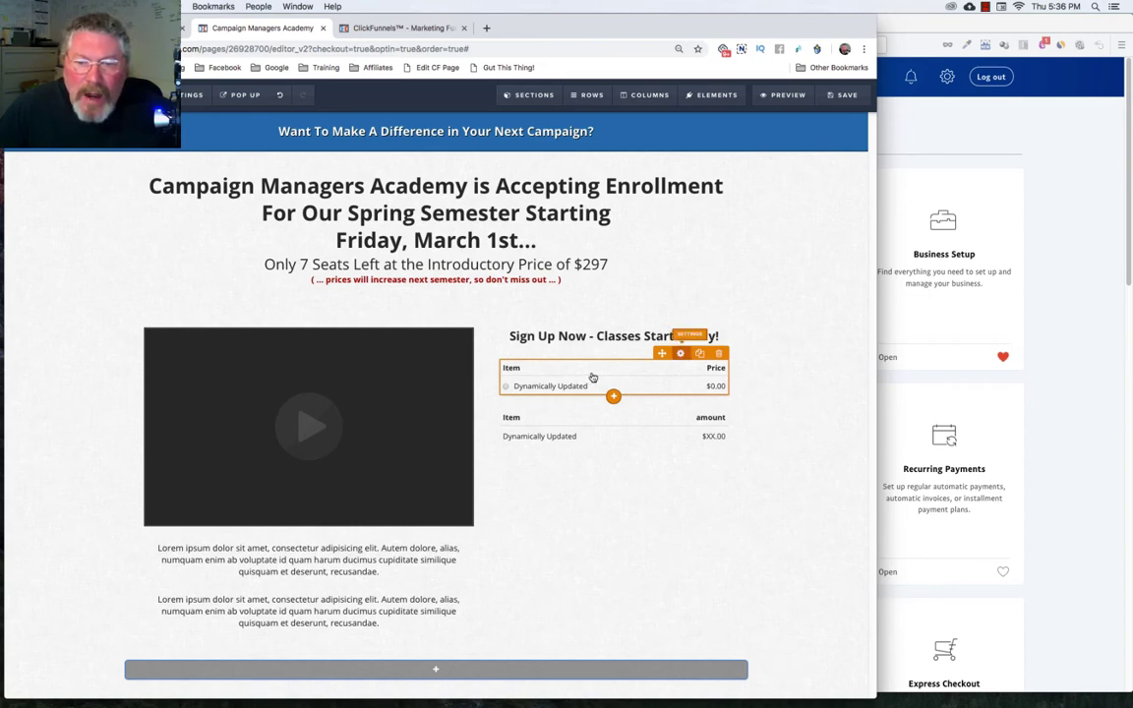
click(681, 356)
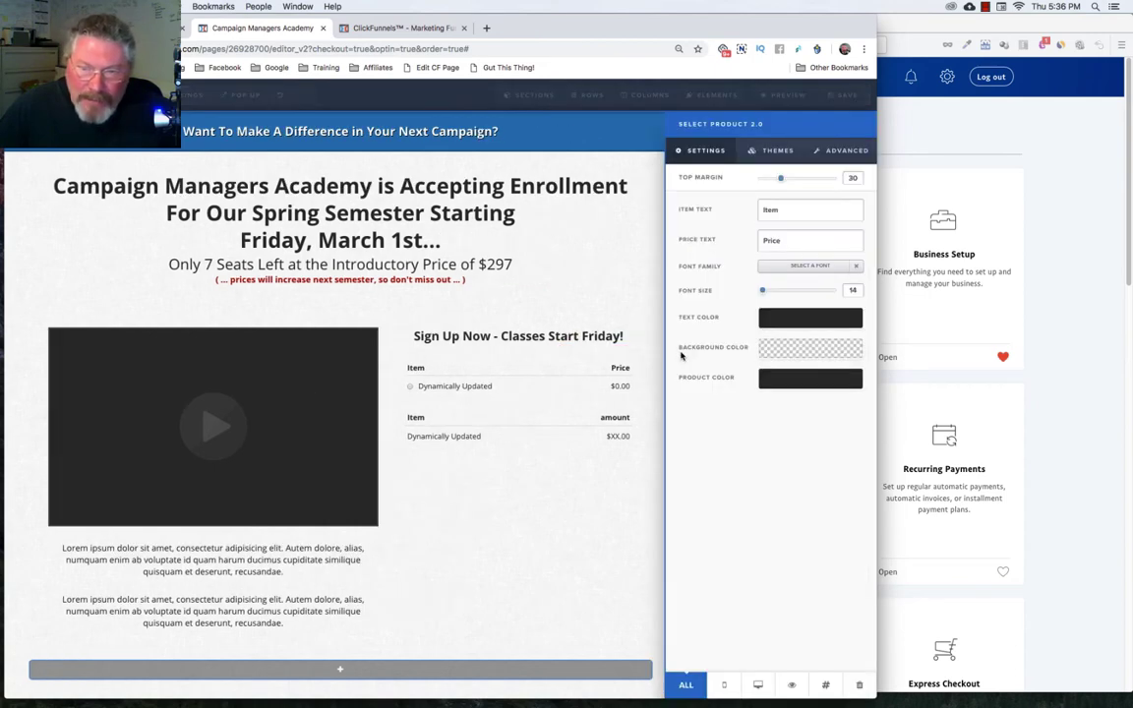
click(792, 685)
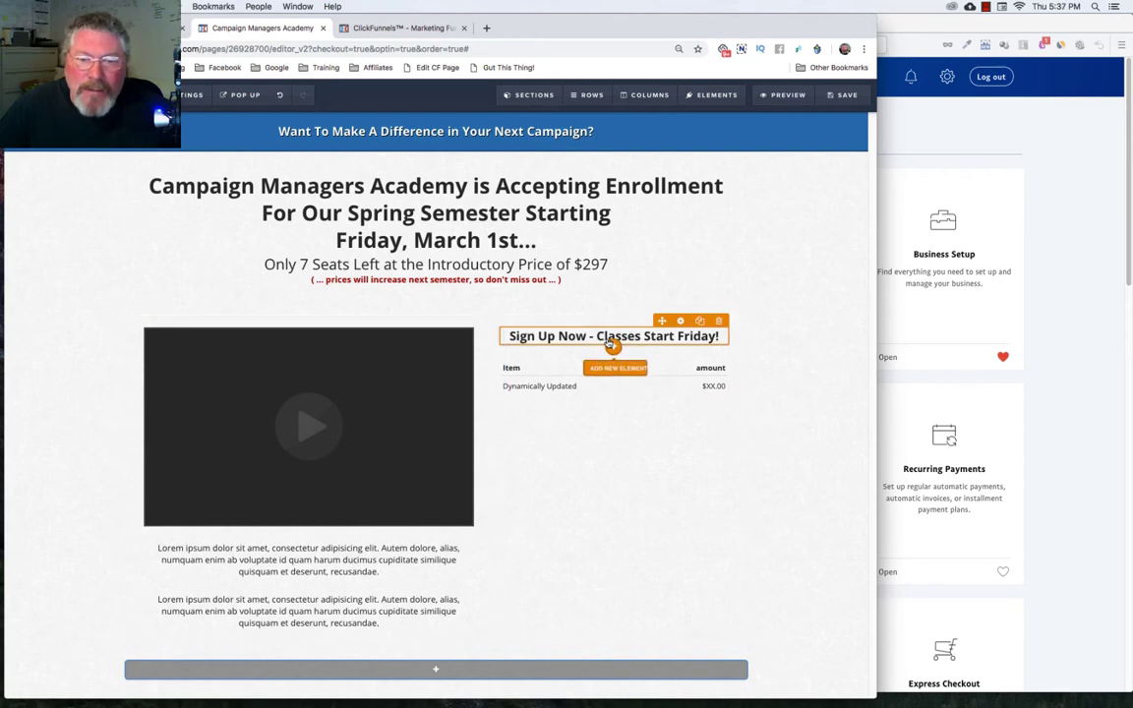
Step: Add a form Input element directly beneath the "Sign Up Now" headline and duplicate it
click(614, 368)
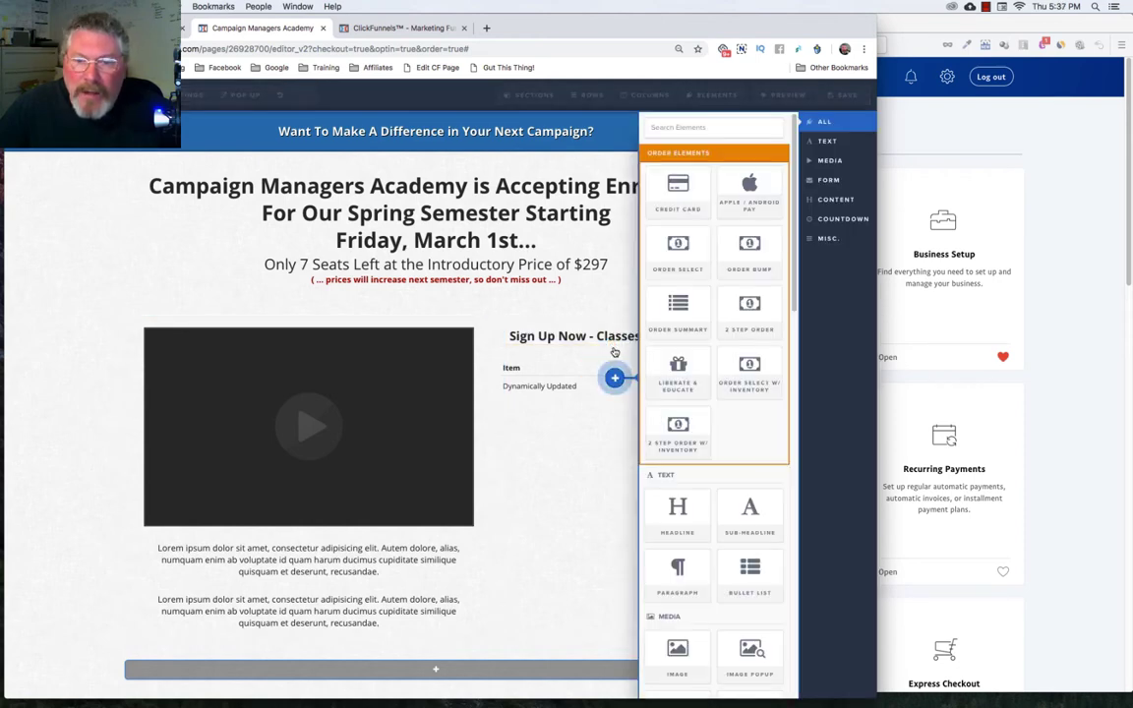
scroll(679, 518, down, 10)
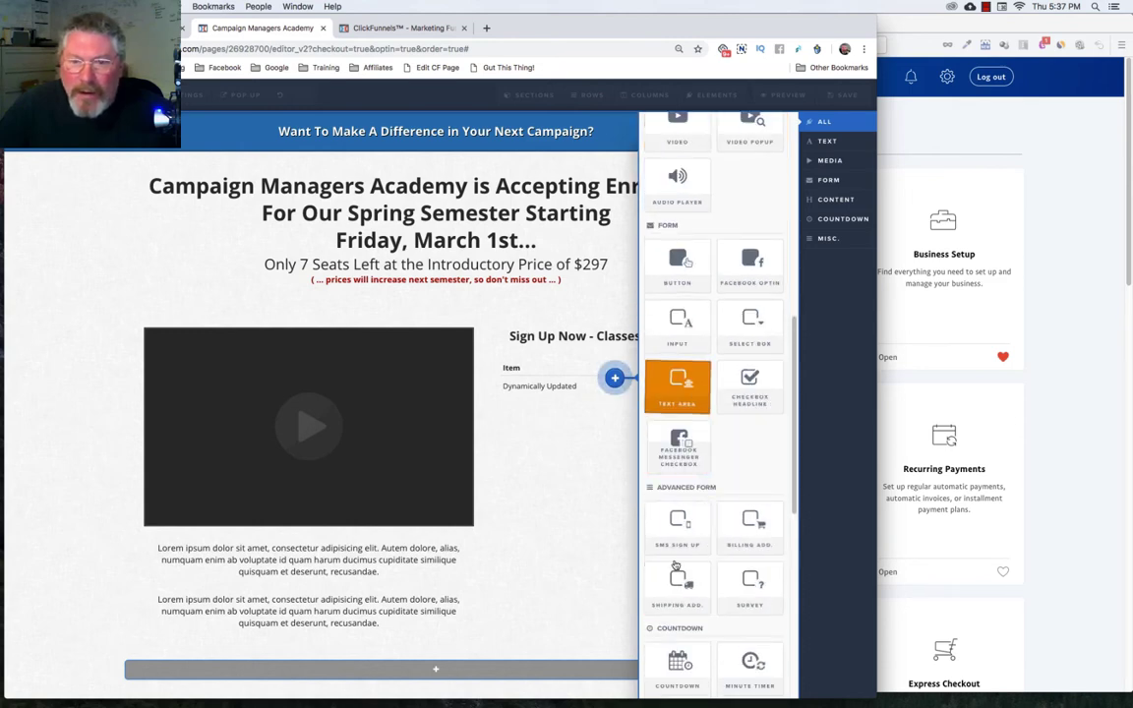
click(679, 315)
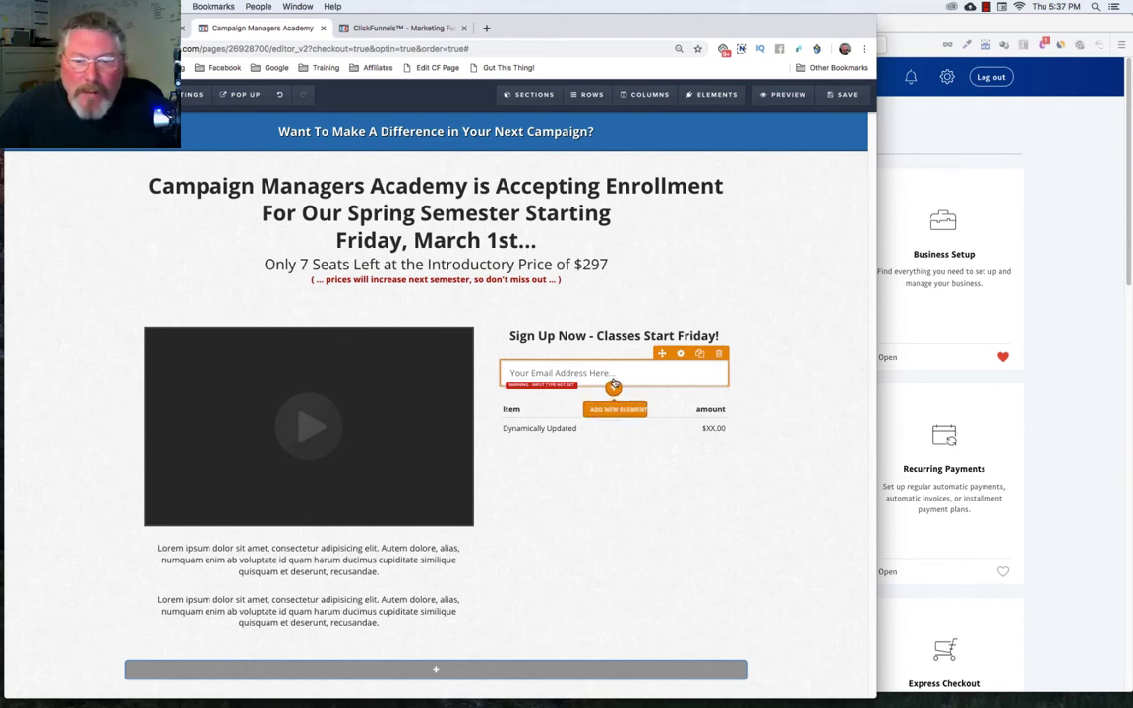
click(613, 389)
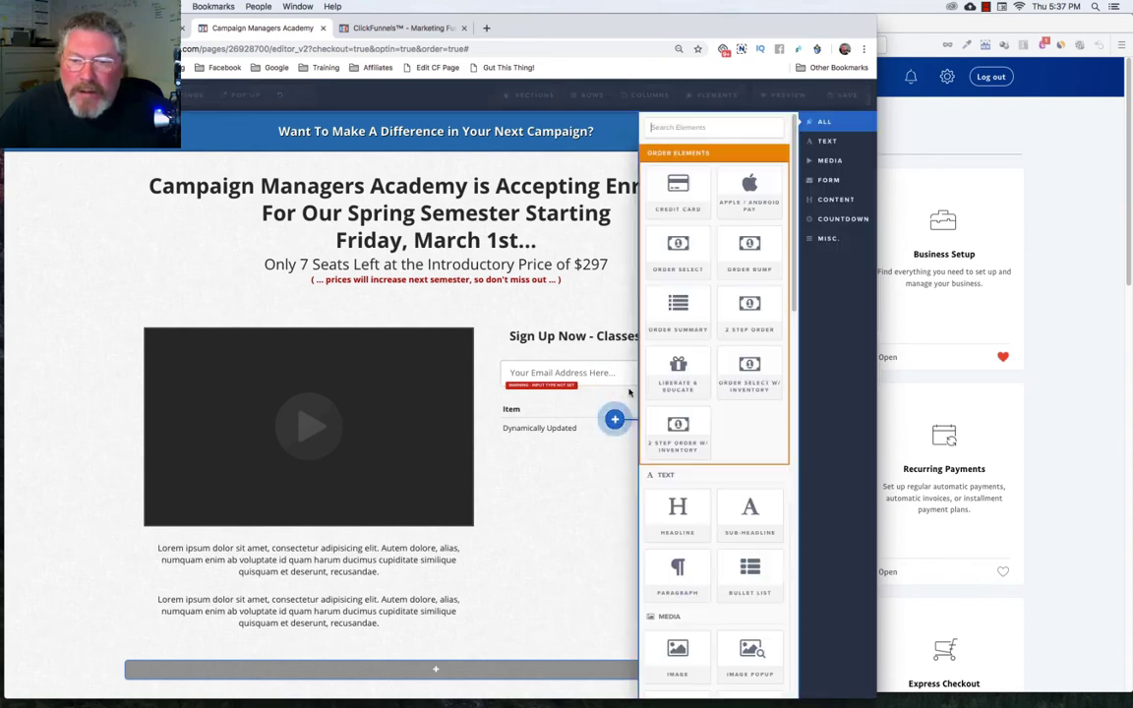
click(593, 463)
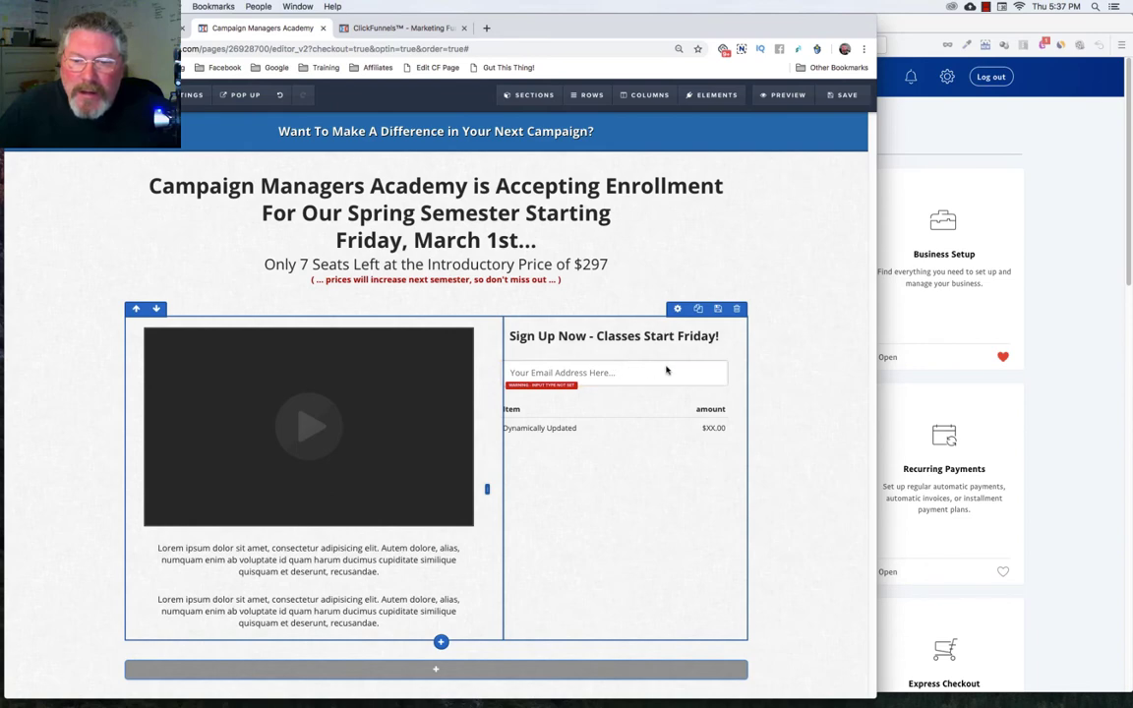
click(696, 364)
click(699, 354)
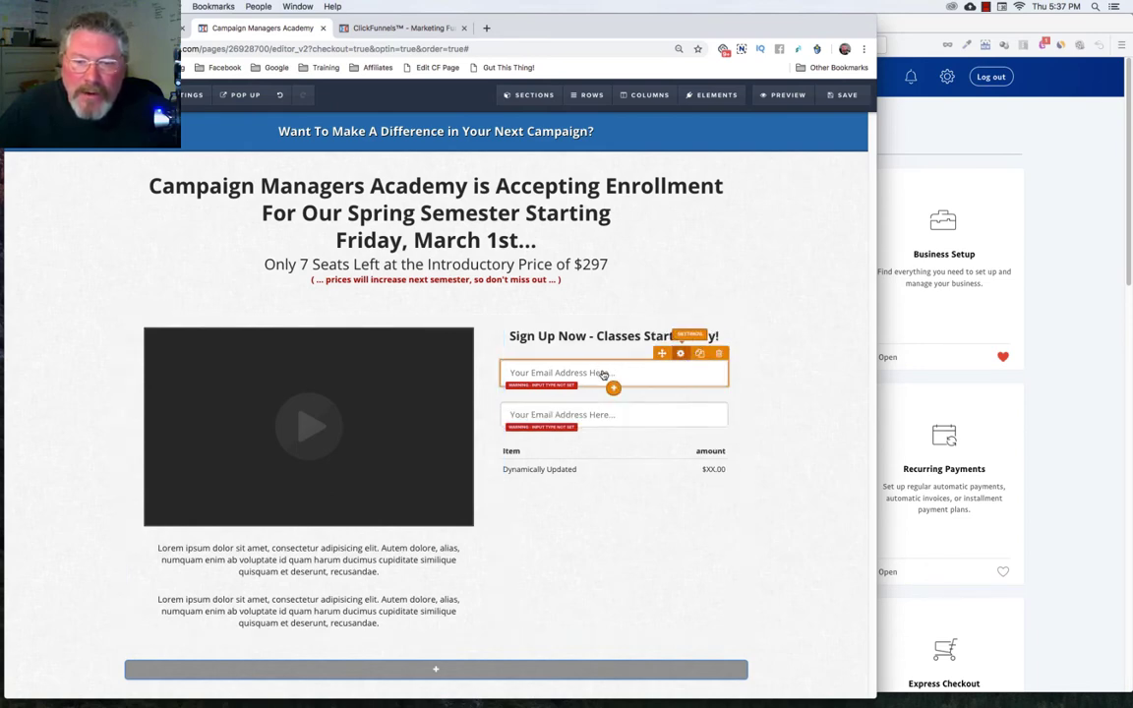
Step: Set the first input field's type to Full Name and its placeholder text to "Your Full Name Here..."
click(680, 355)
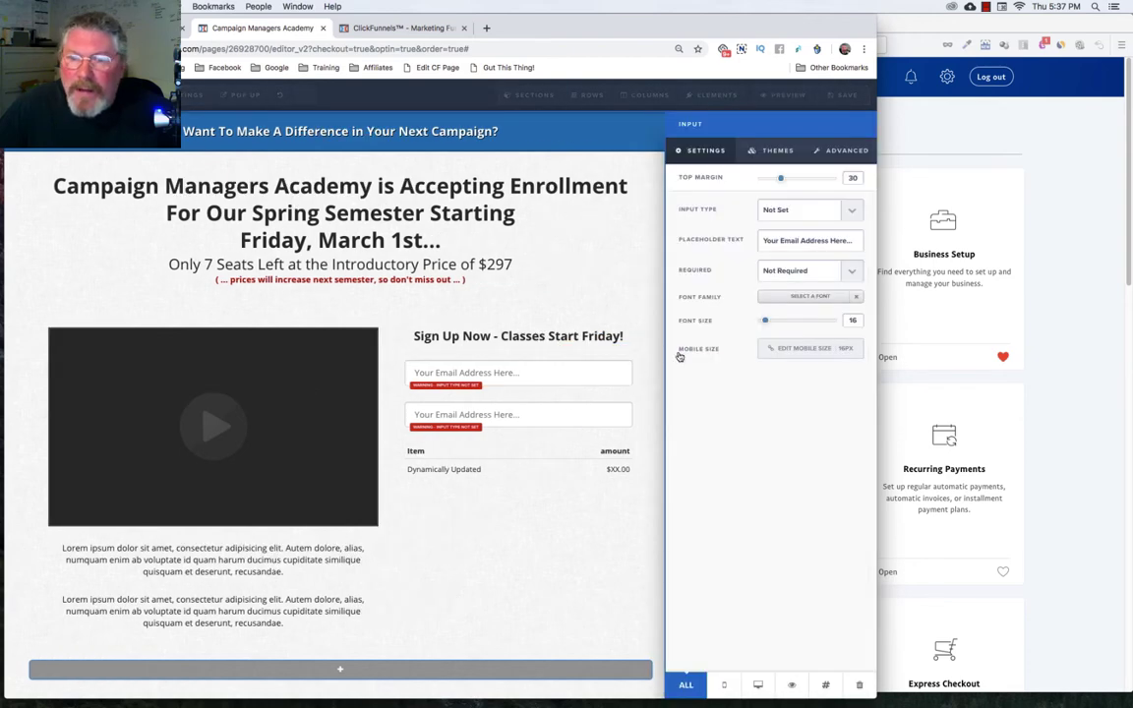
click(793, 210)
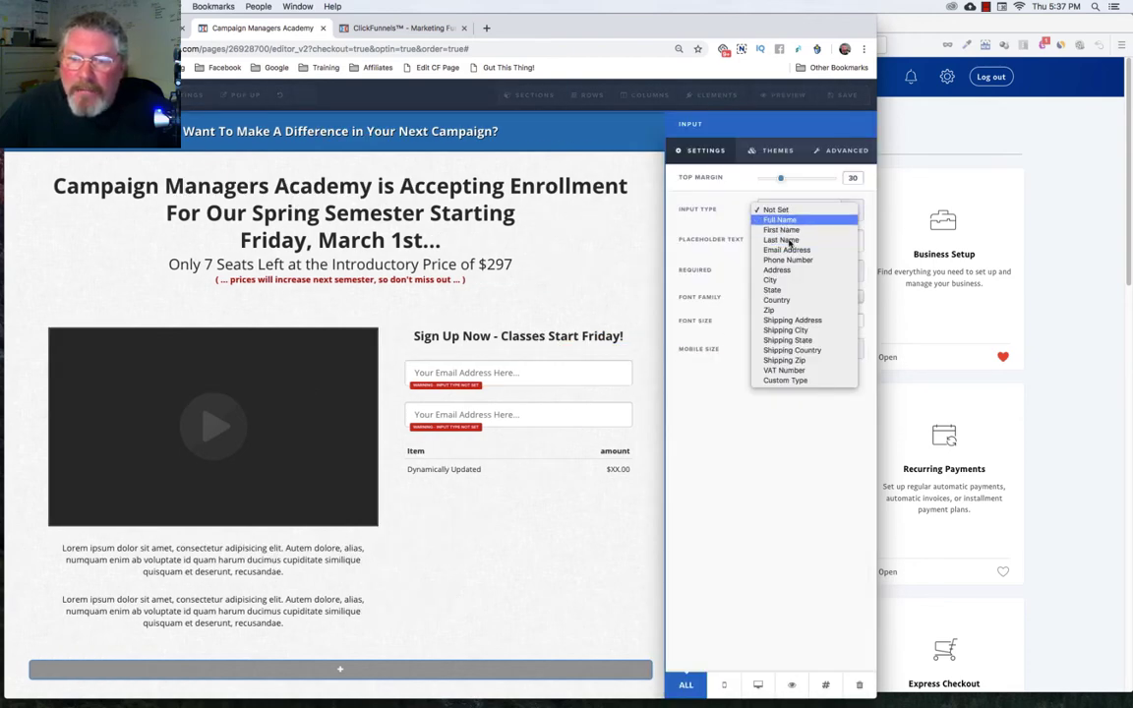
click(794, 221)
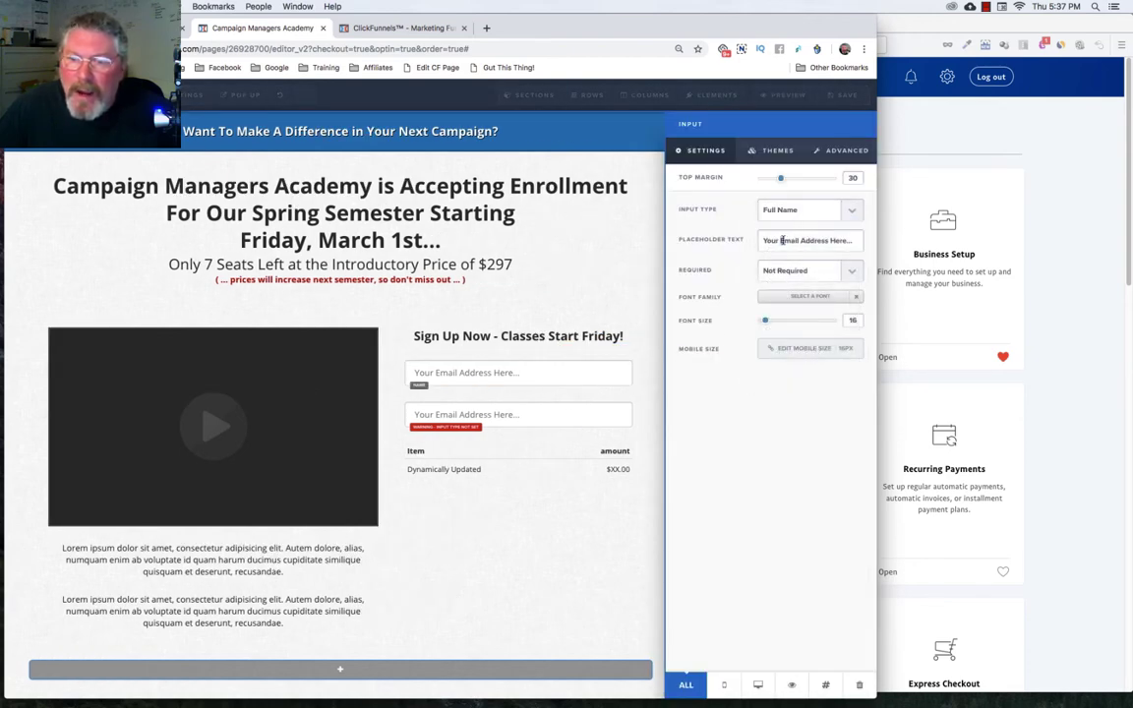
drag(782, 240, 828, 240)
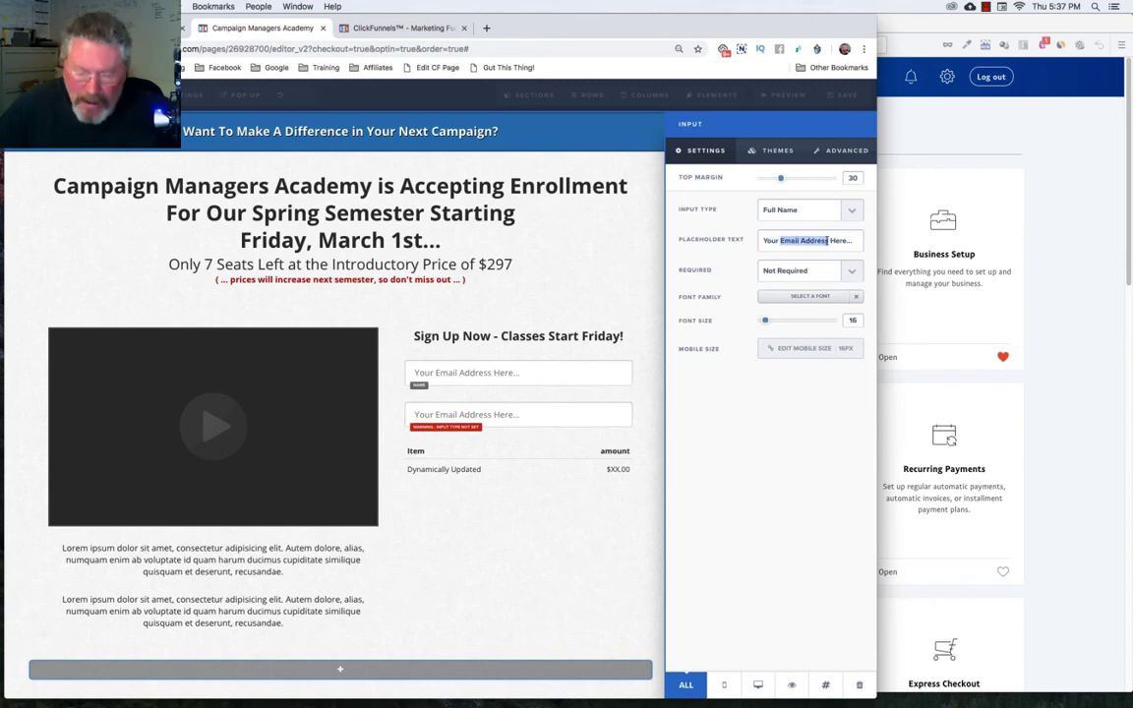
text(Full)
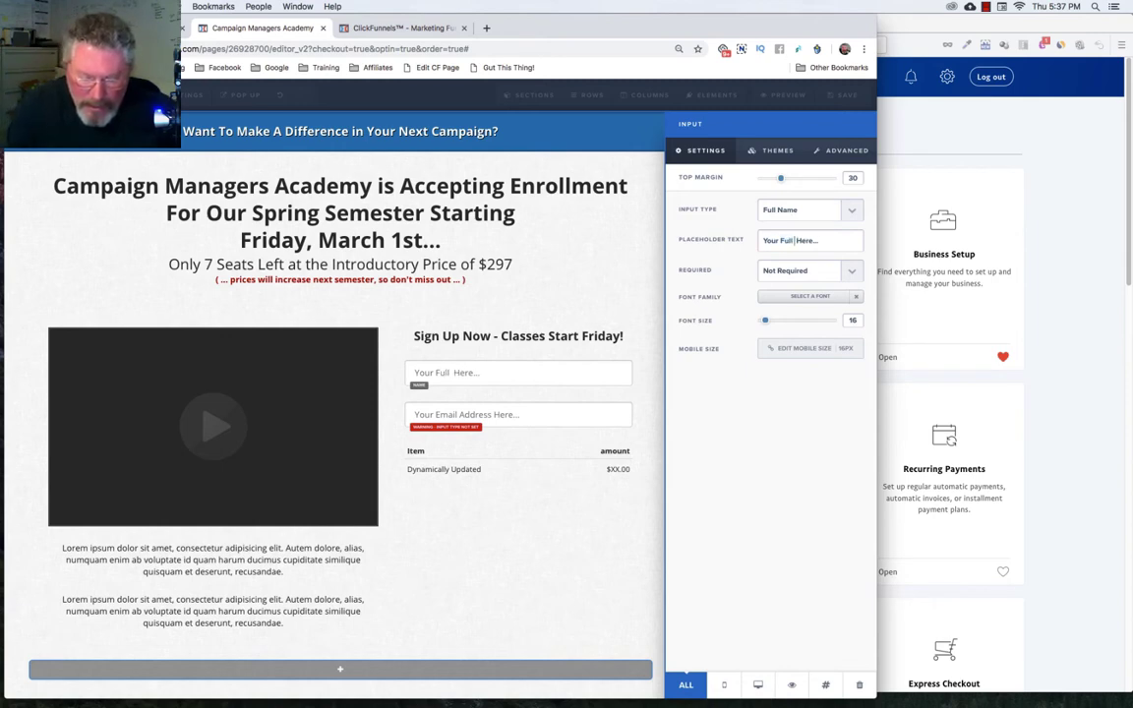
text( Name)
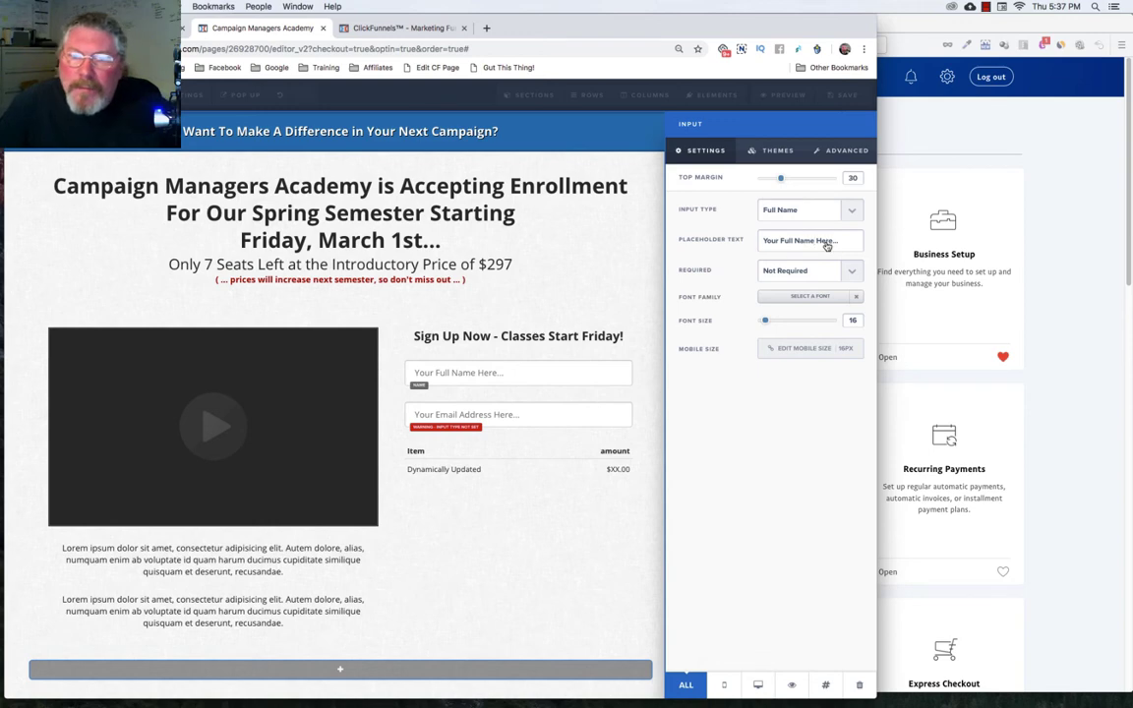
Step: Make the full name input field a required entry
click(811, 271)
click(797, 276)
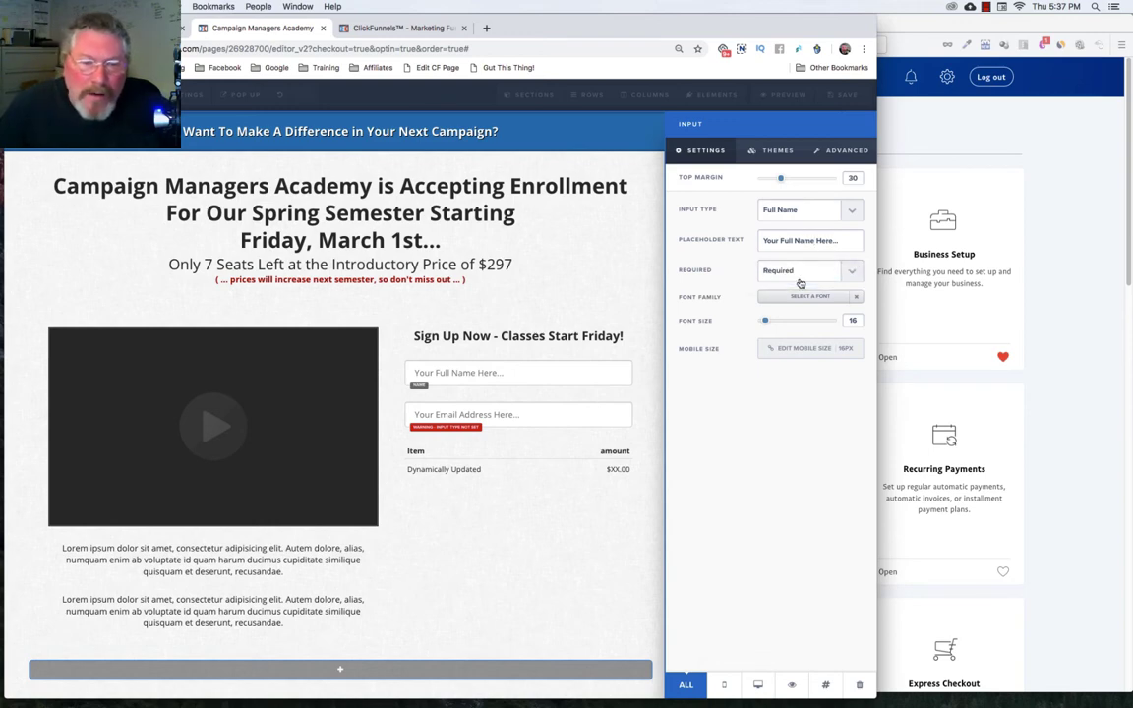
click(520, 418)
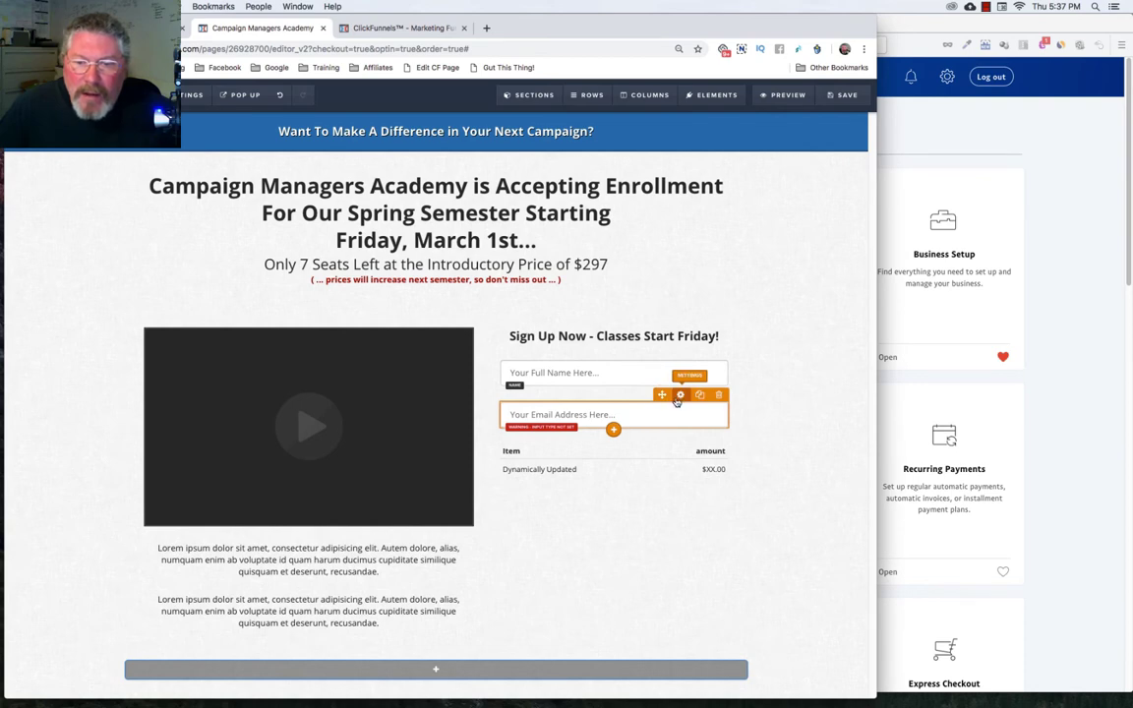
Step: Set the second input field's type to Email Address
click(680, 396)
click(805, 210)
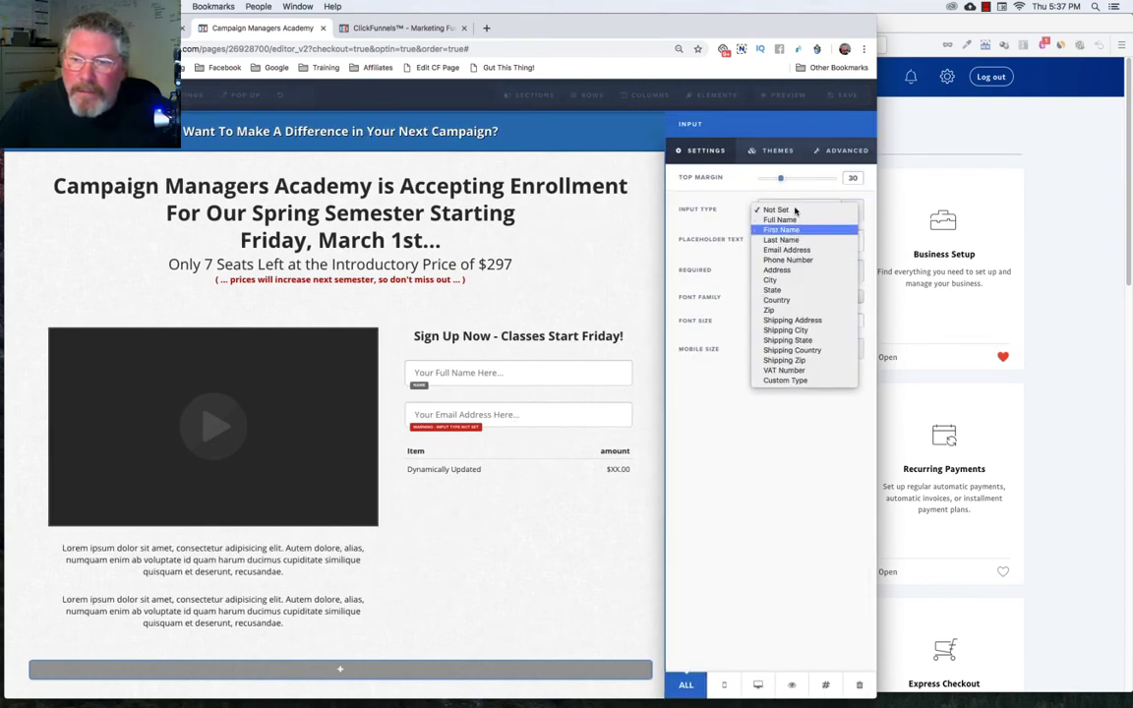
click(787, 253)
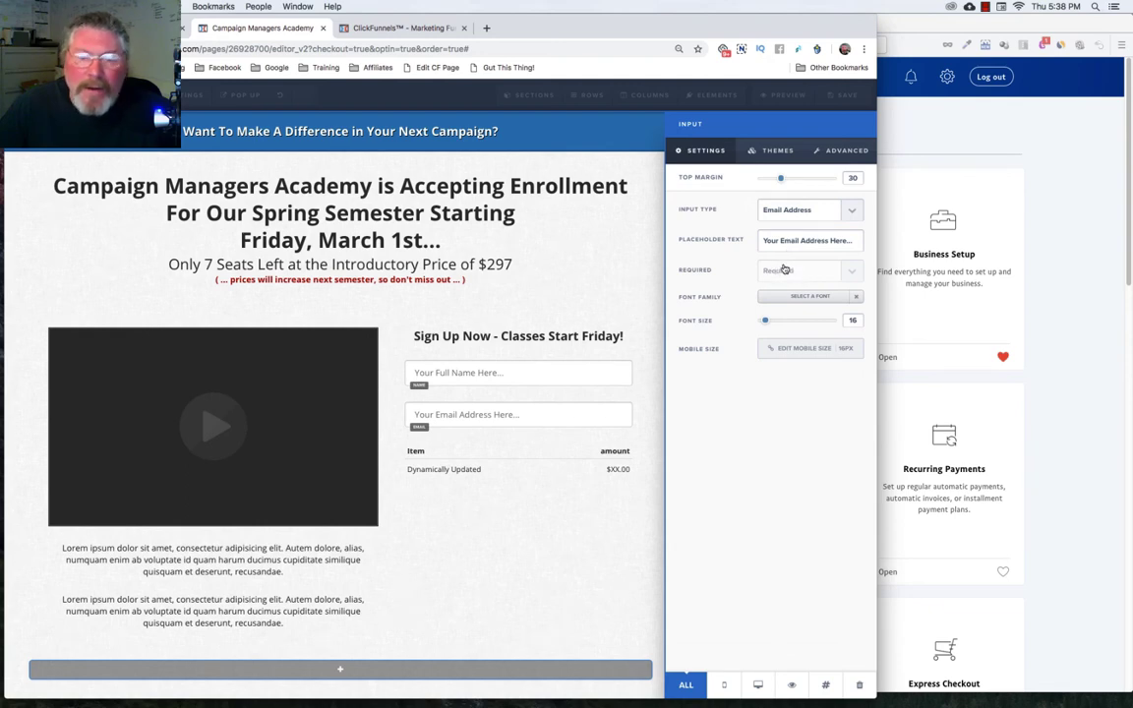
click(562, 409)
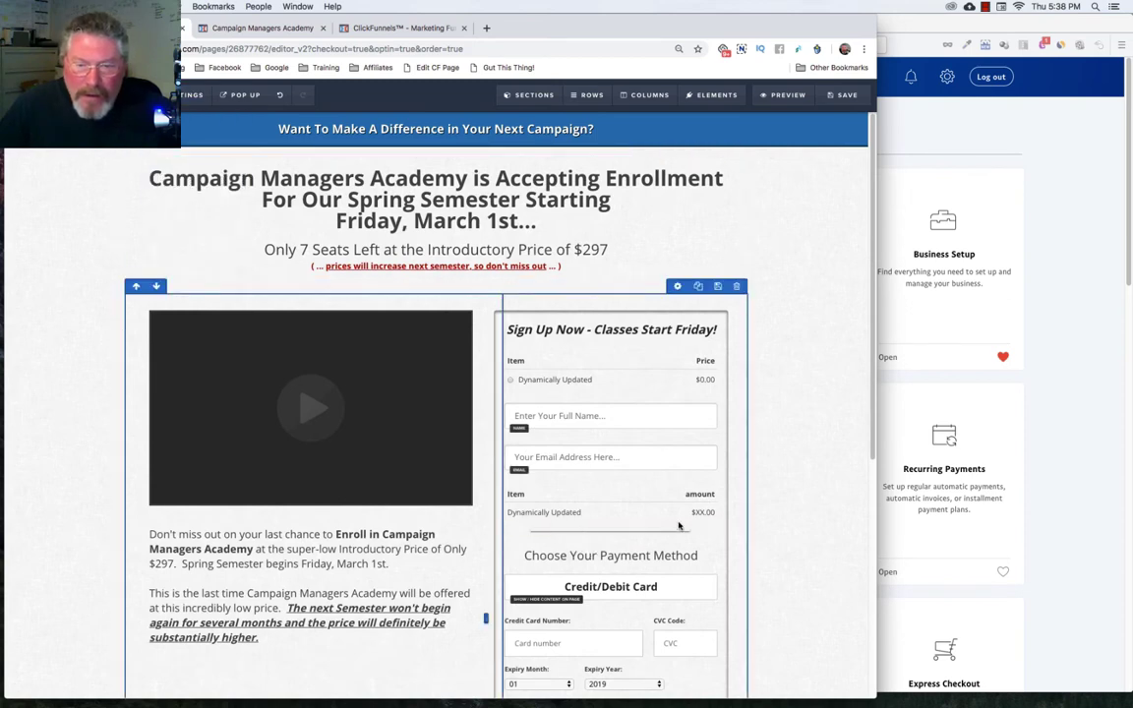
Step: Copy the reference page's "Choose Your Payment Method" text, and place a duplicate of the "Sign Up Now" headline beneath the order summary
click(596, 560)
key(super+c)
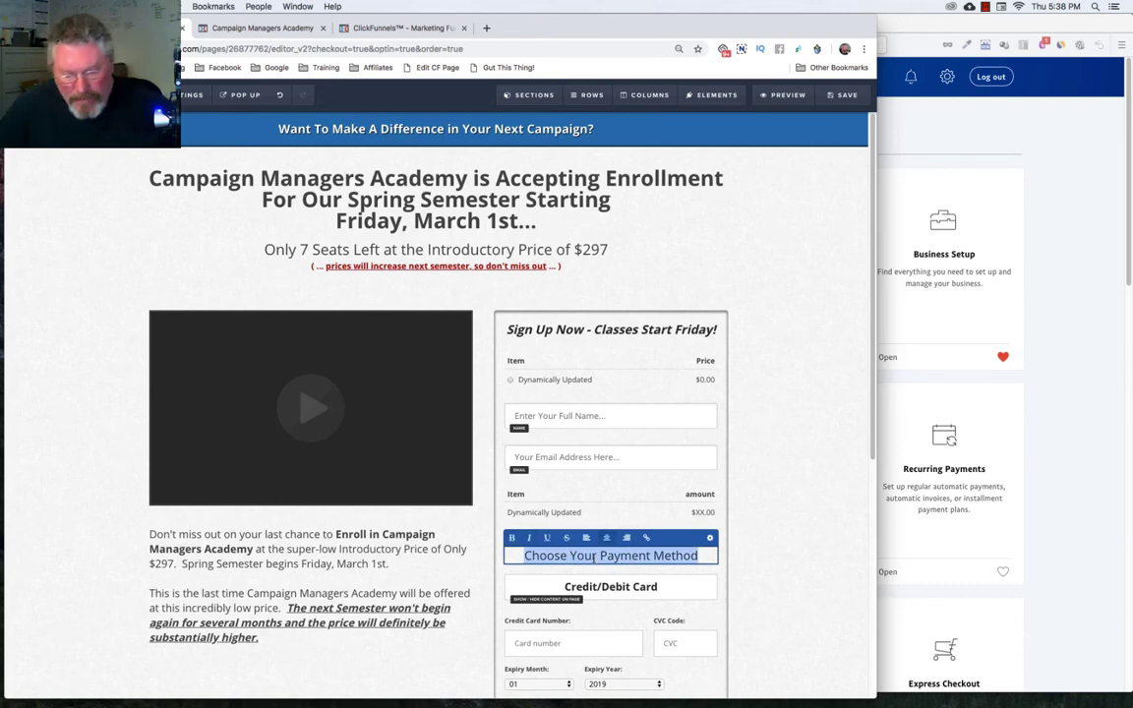
mouse_move(201, 173)
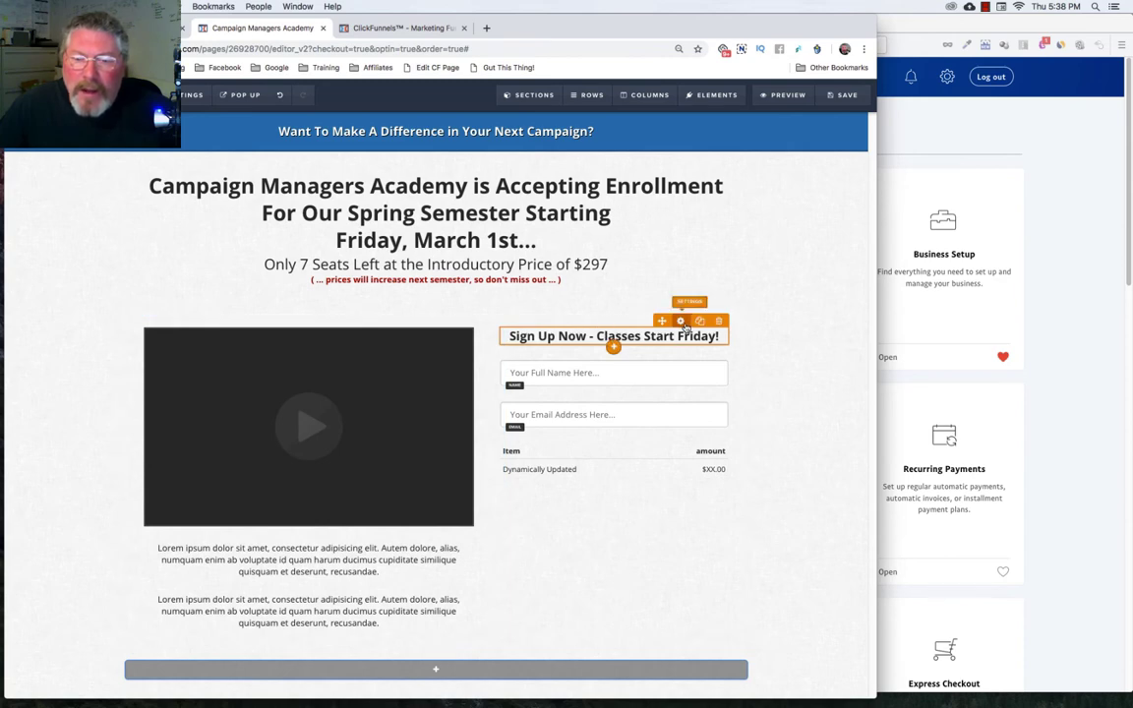
click(700, 321)
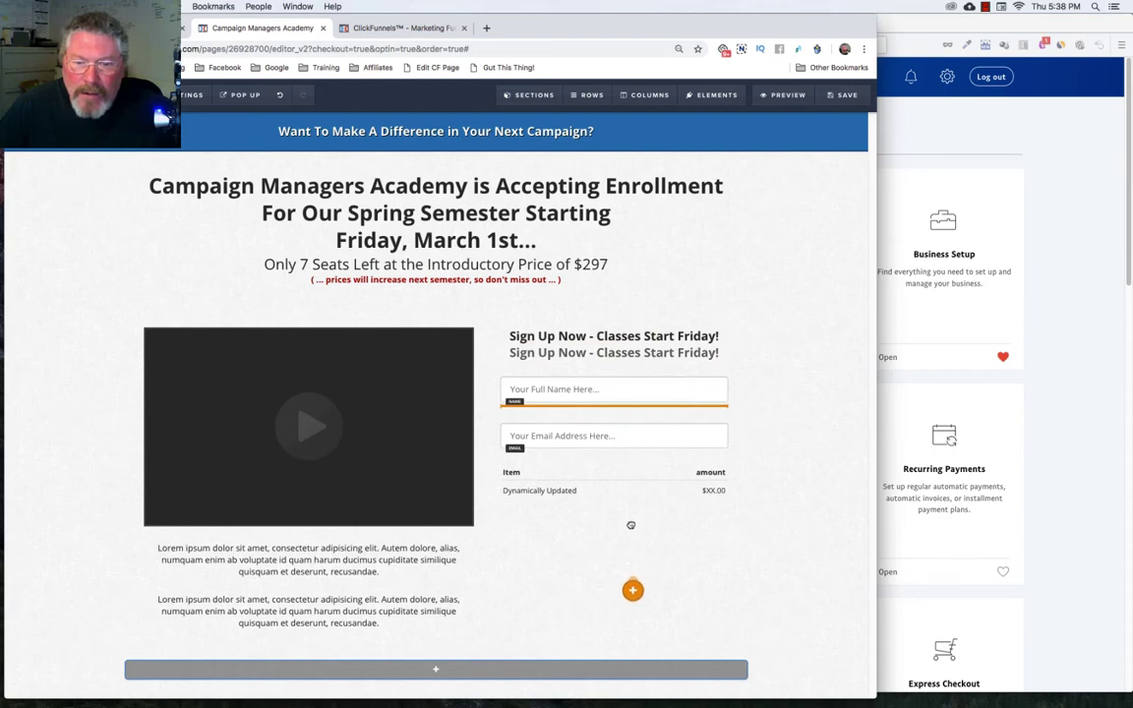
drag(632, 548, 628, 477)
Step: Replace the duplicated headline's text with "Choose Your Payment Method" and remove its bold formatting
click(635, 486)
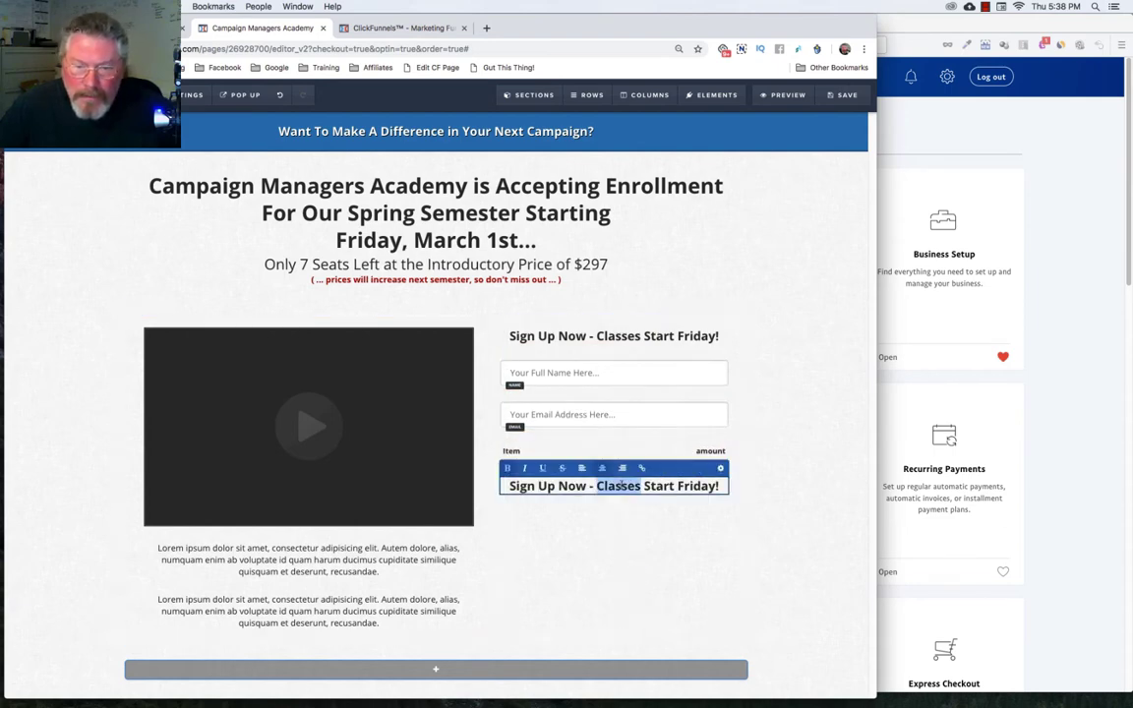
key(super+v)
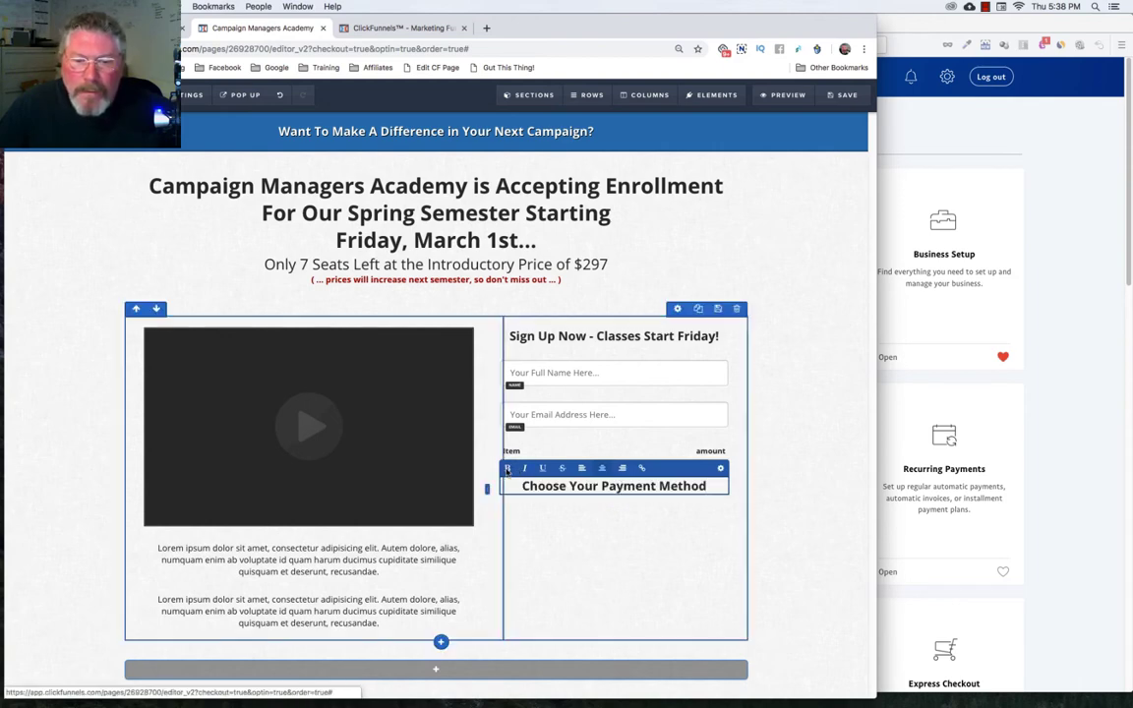
triple_click(502, 486)
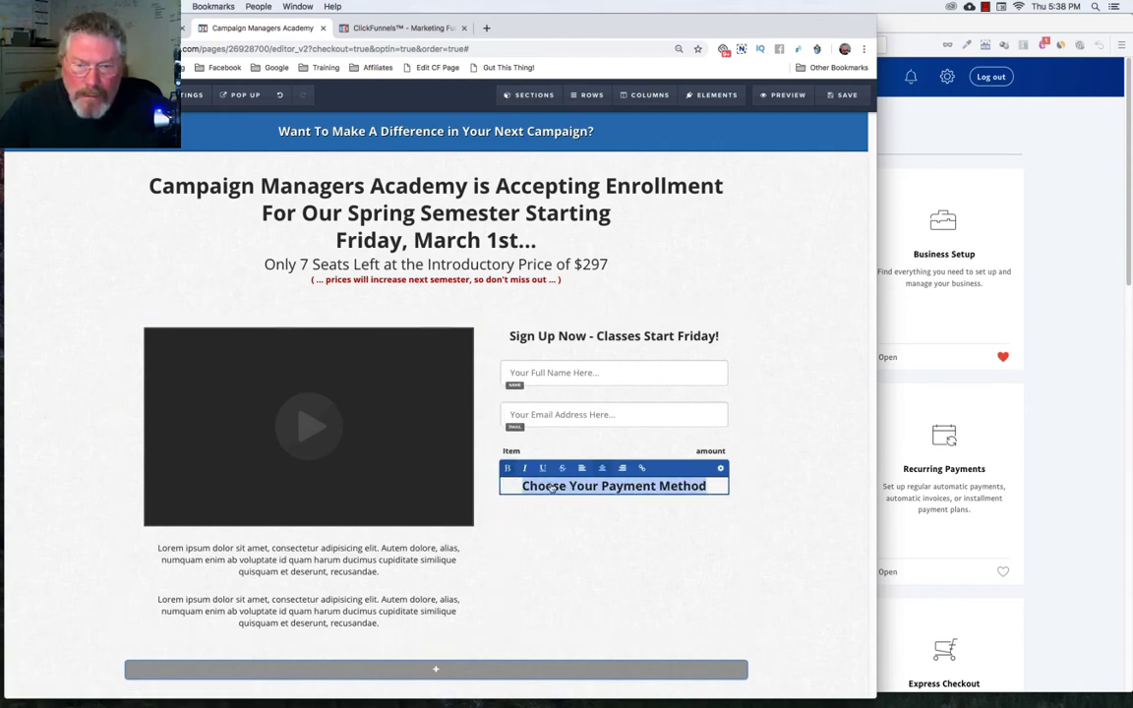
click(620, 536)
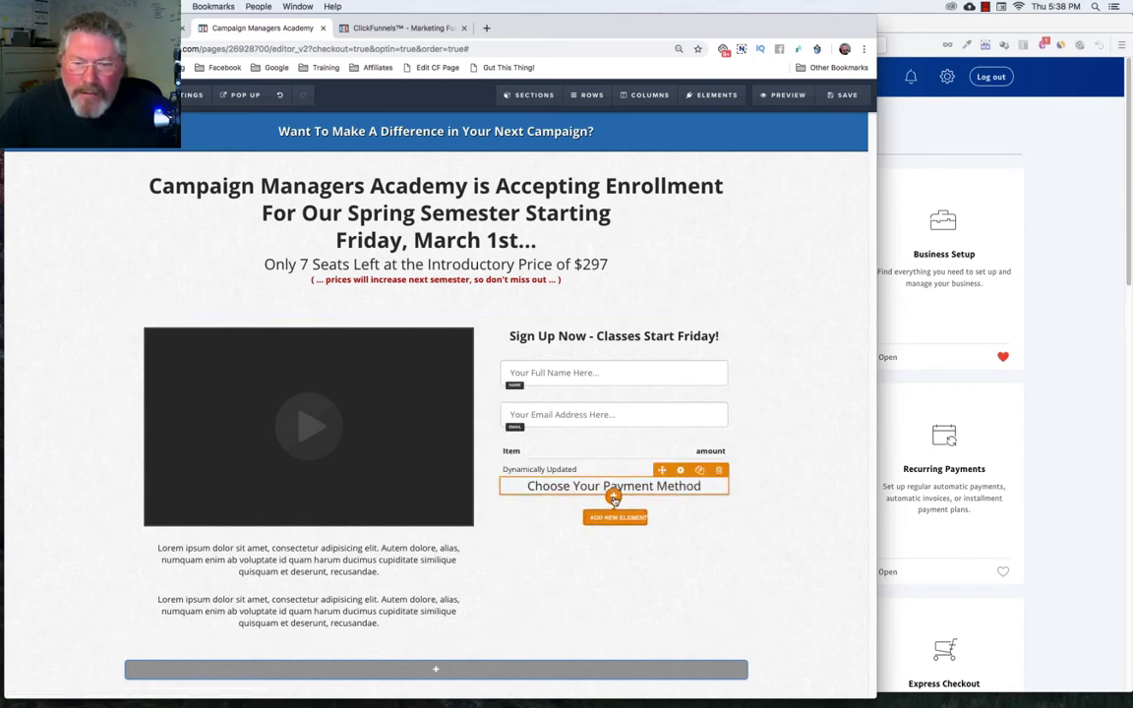
Step: Add a divider above "Choose Your Payment Method" with top margin 20, 75 Percent width, Center alignment and 5px height
click(613, 500)
click(611, 502)
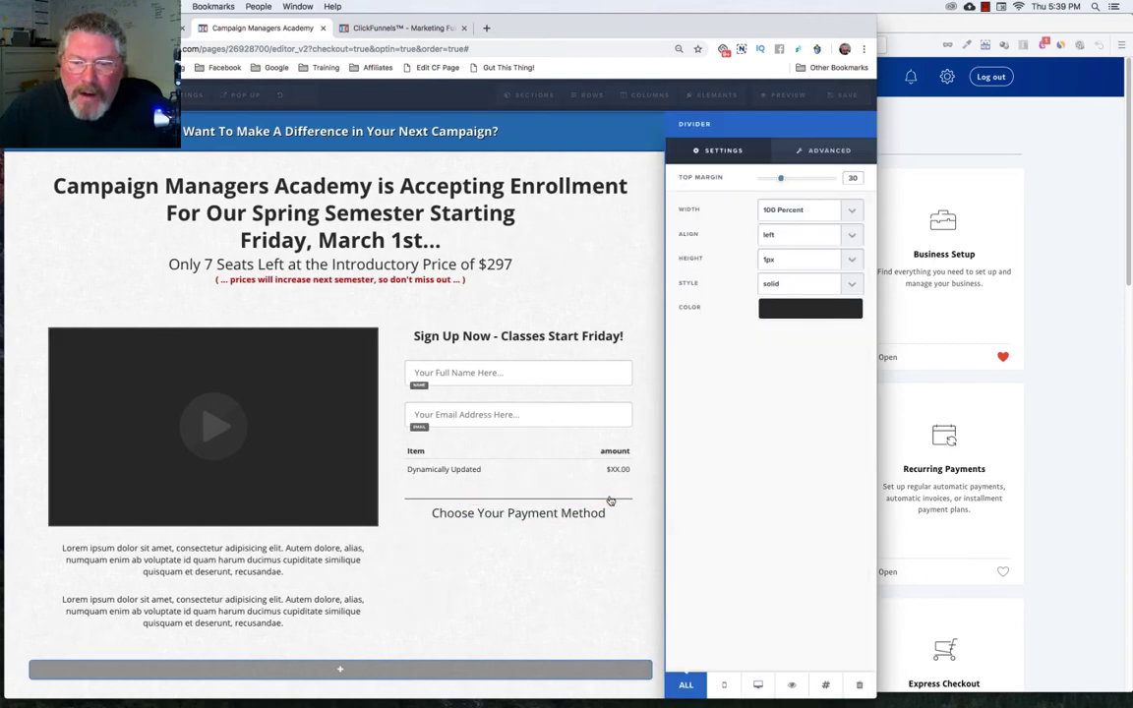
click(799, 210)
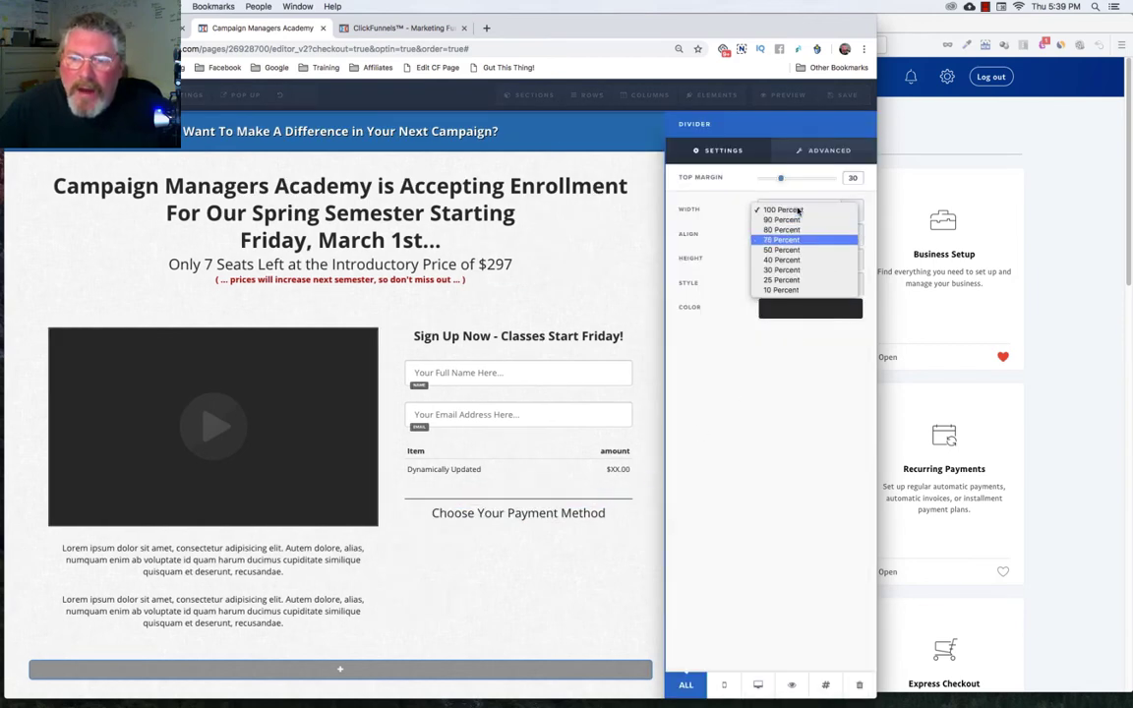
click(786, 240)
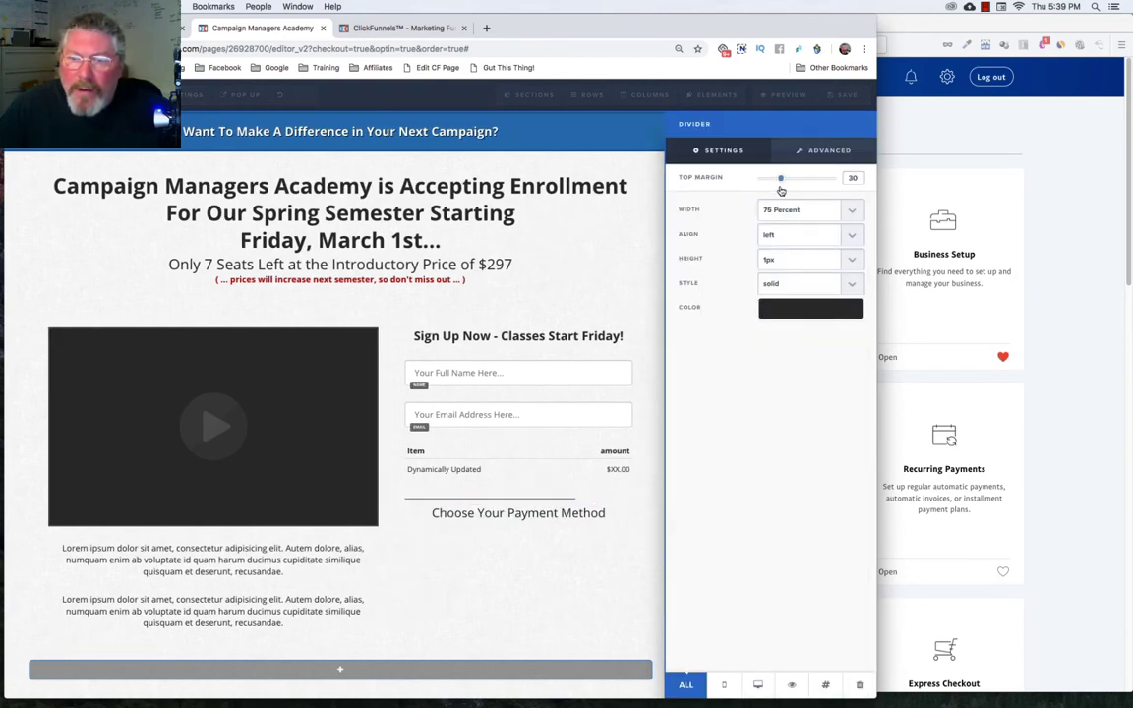
drag(780, 178, 773, 180)
click(784, 234)
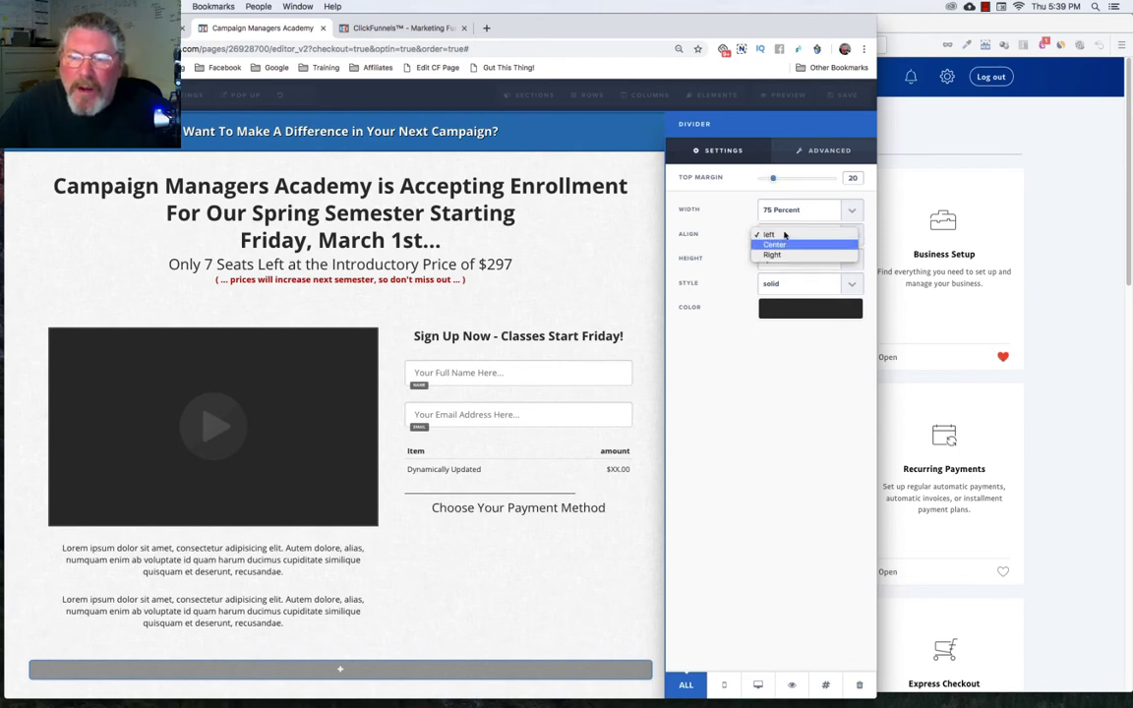
click(786, 243)
click(784, 257)
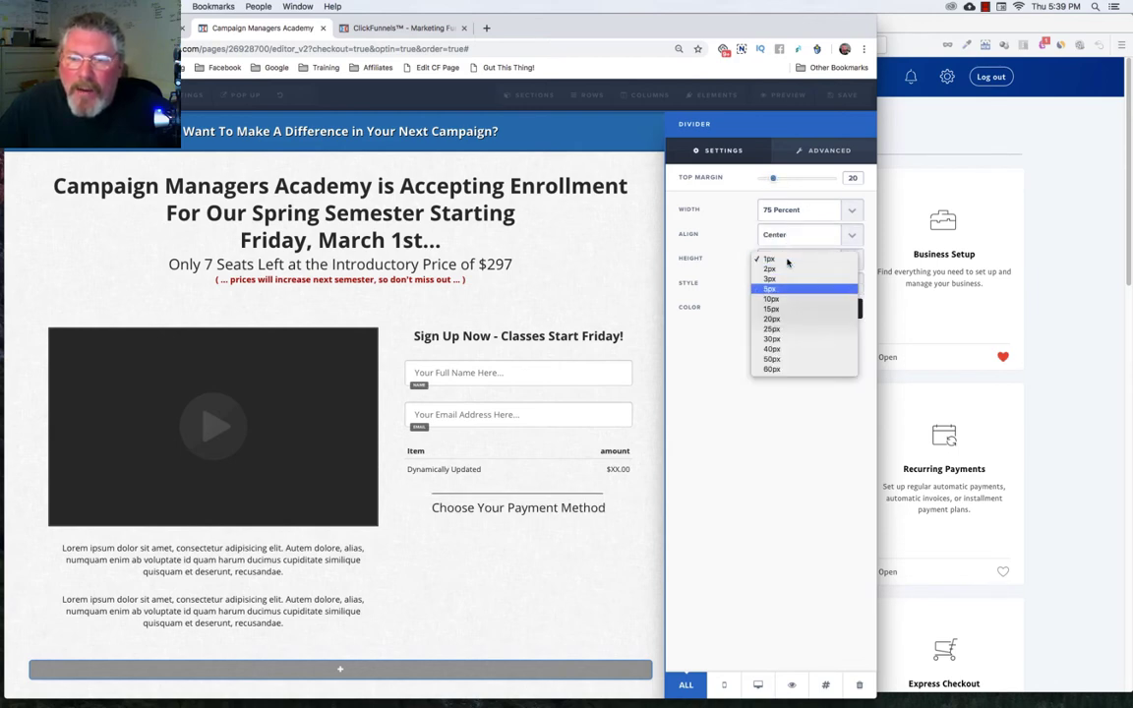
click(779, 288)
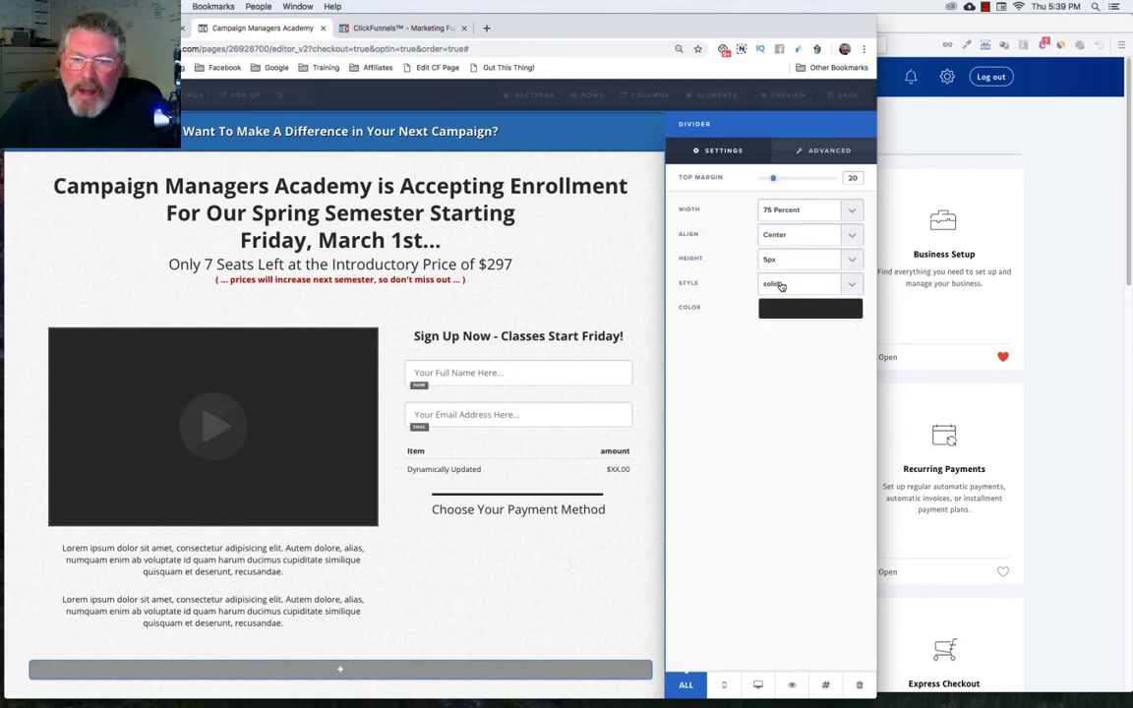
Step: Make the divider's color fully transparent and give it a Bottom Dark shadow
click(789, 310)
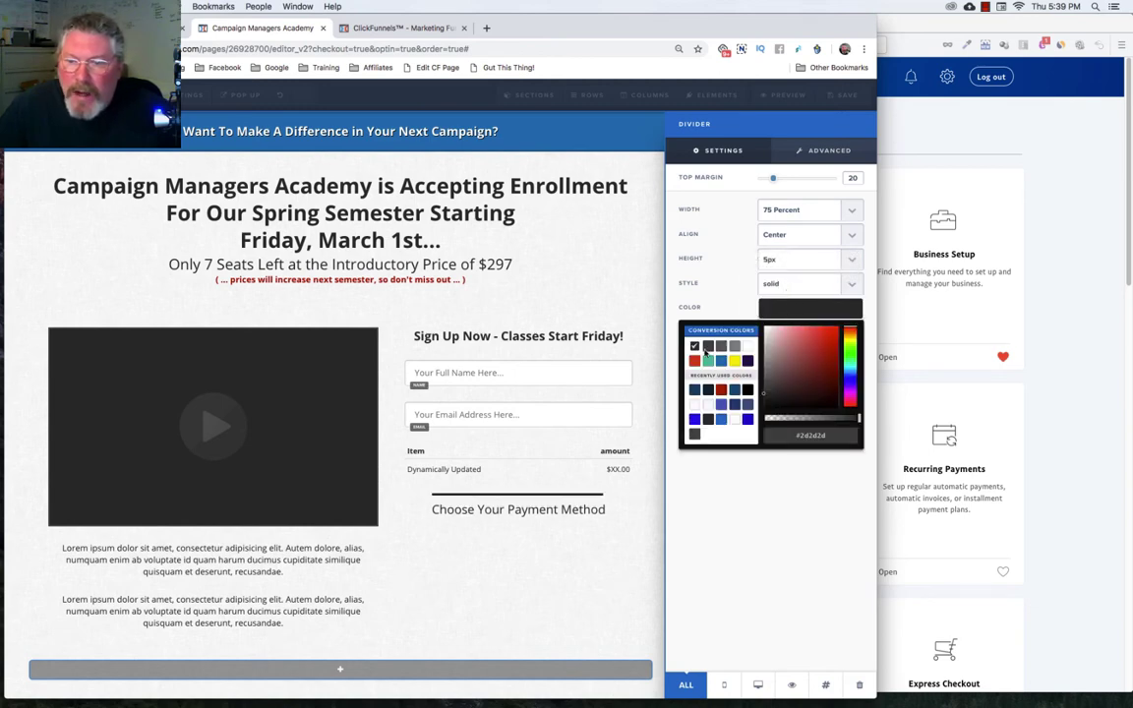
drag(859, 419, 858, 424)
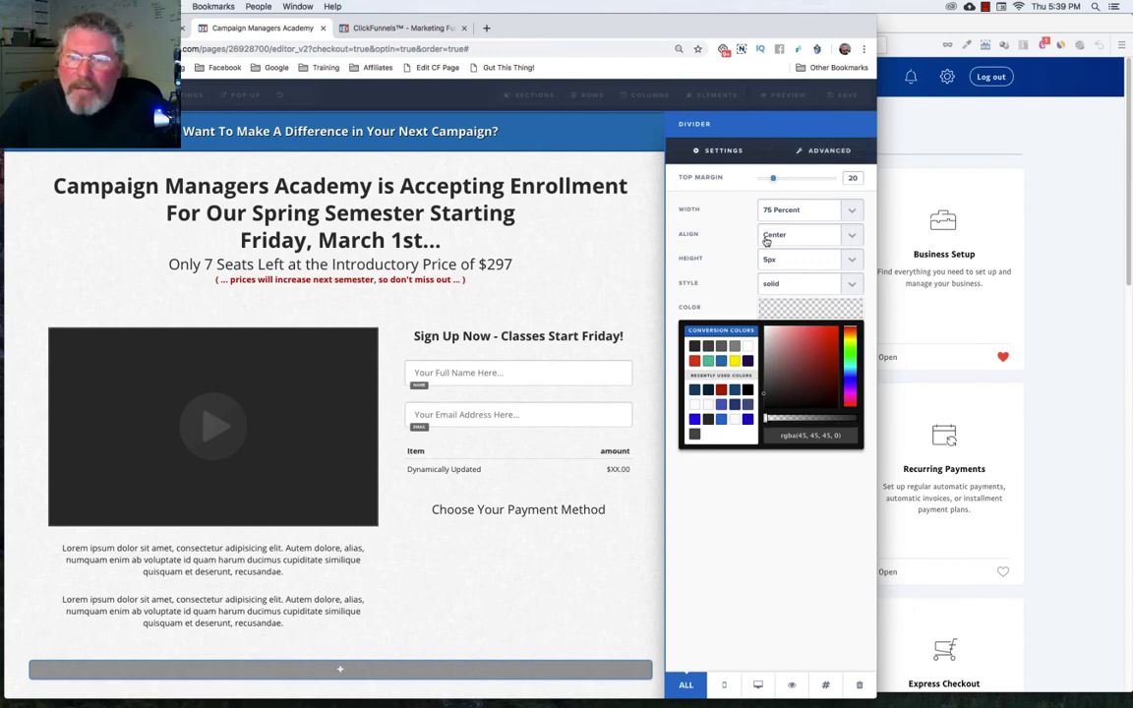
click(825, 153)
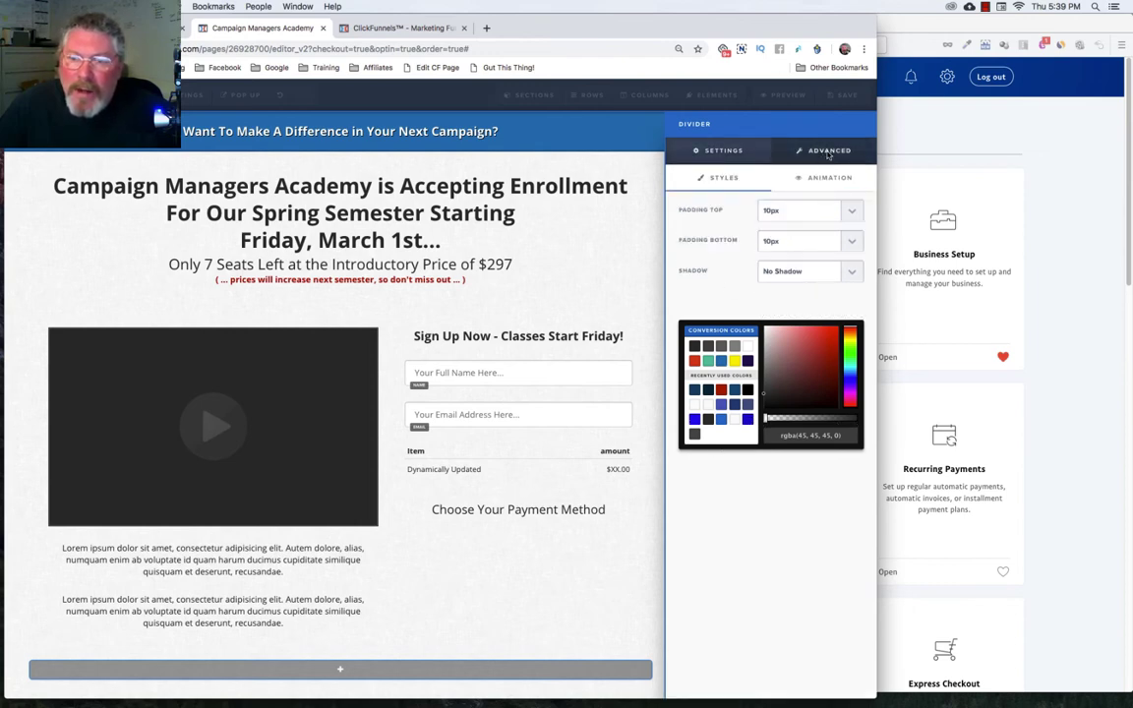
click(729, 289)
click(795, 271)
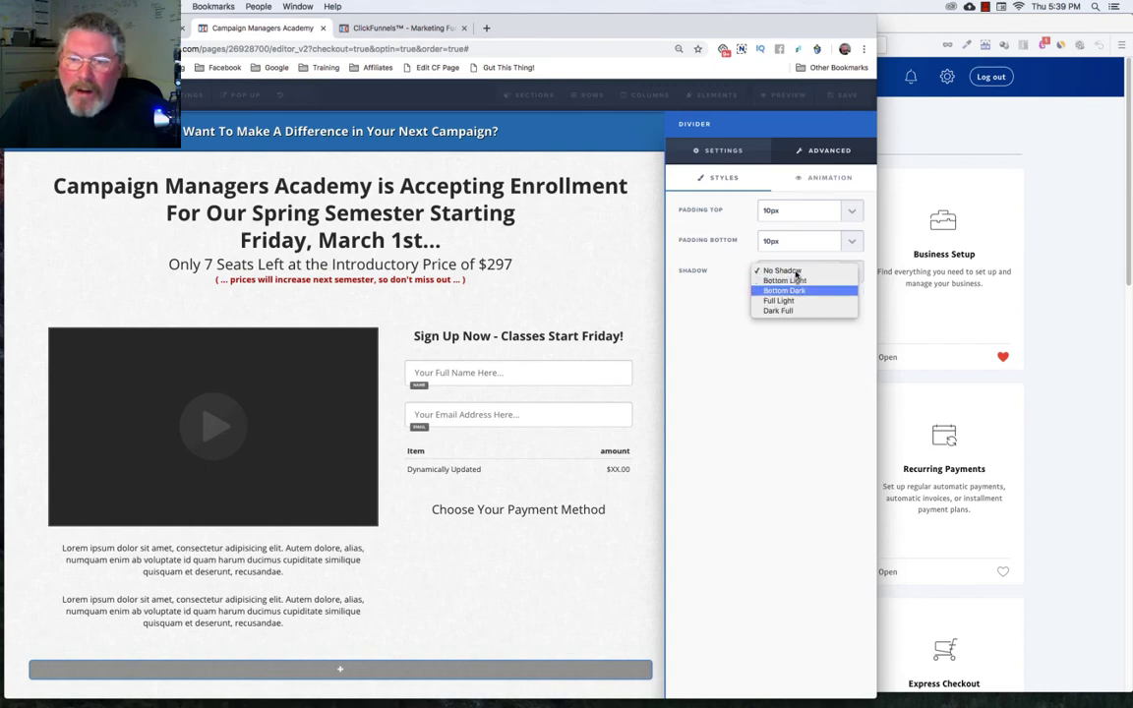
click(795, 291)
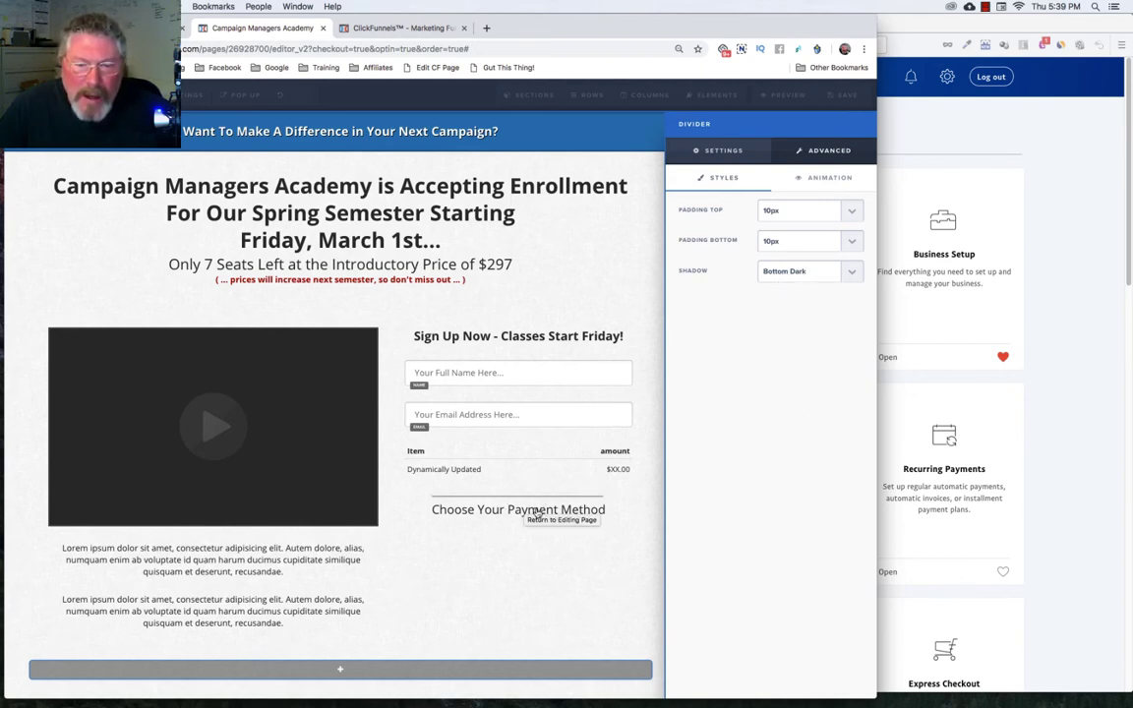
Step: Check the reference page's "Choose Your Payment Method" settings and set the new headline's top margin to 30 to match
key(super+r)
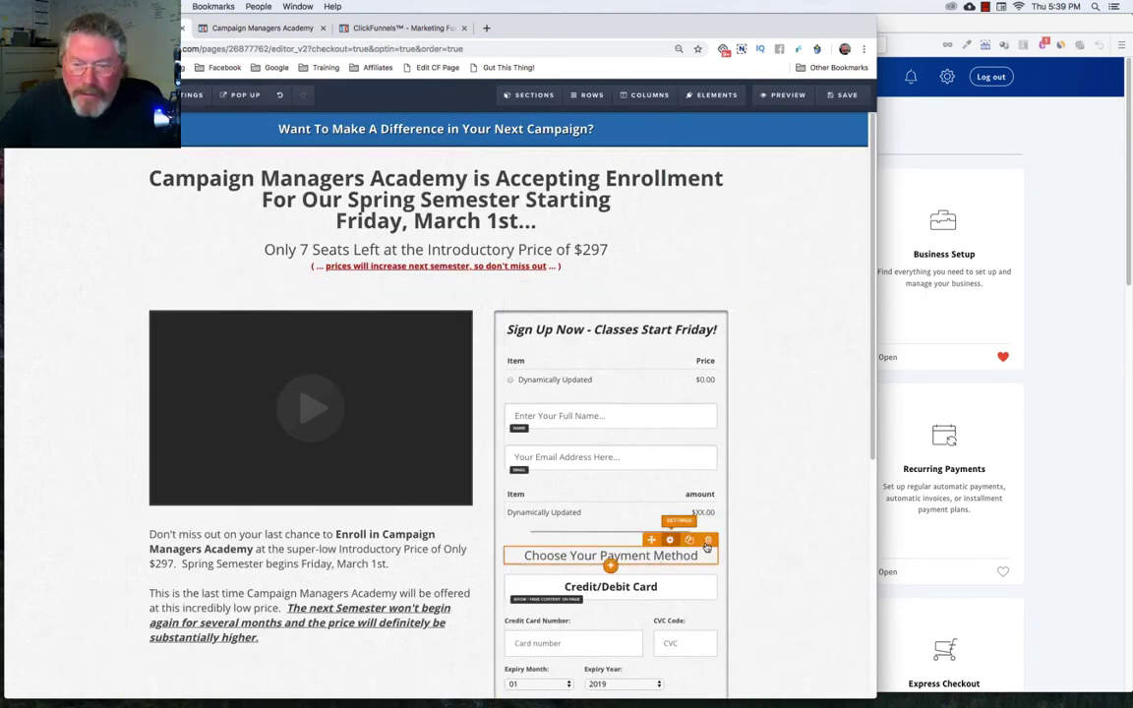
click(670, 541)
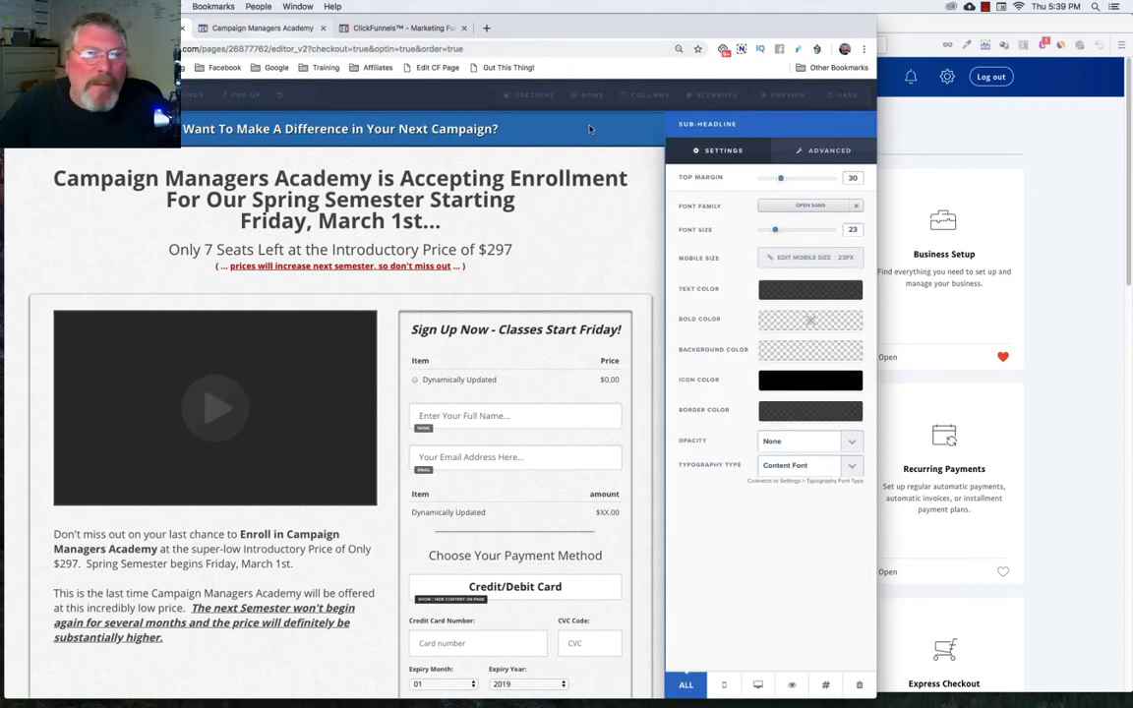
click(297, 37)
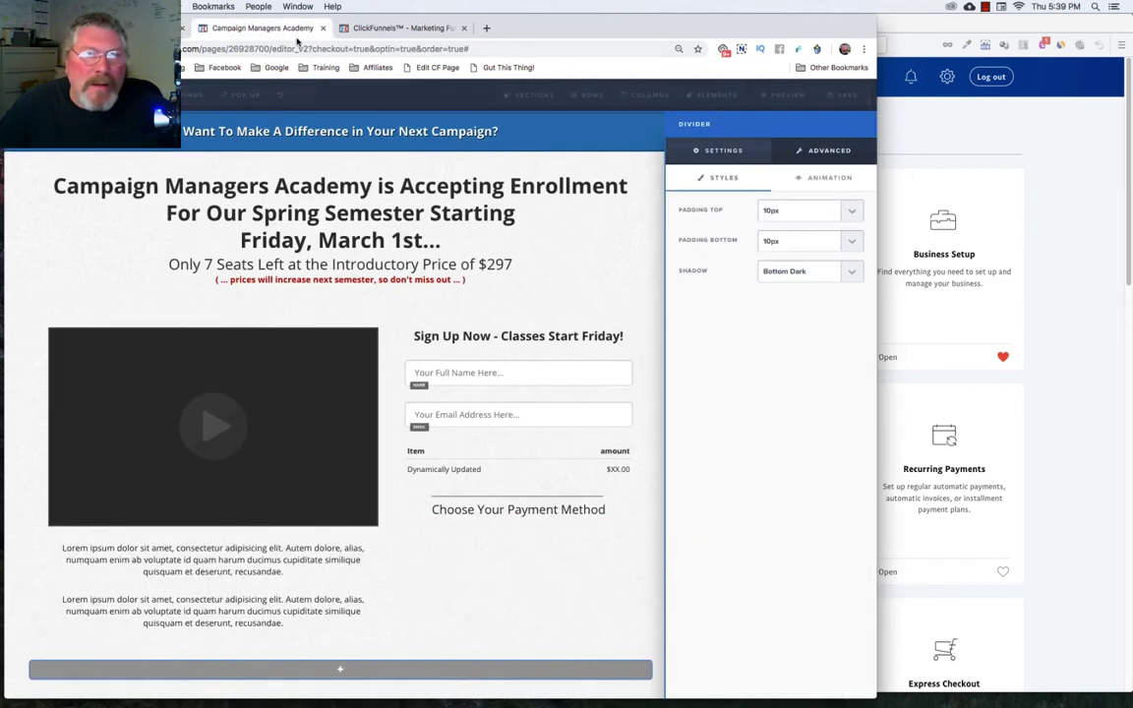
click(514, 513)
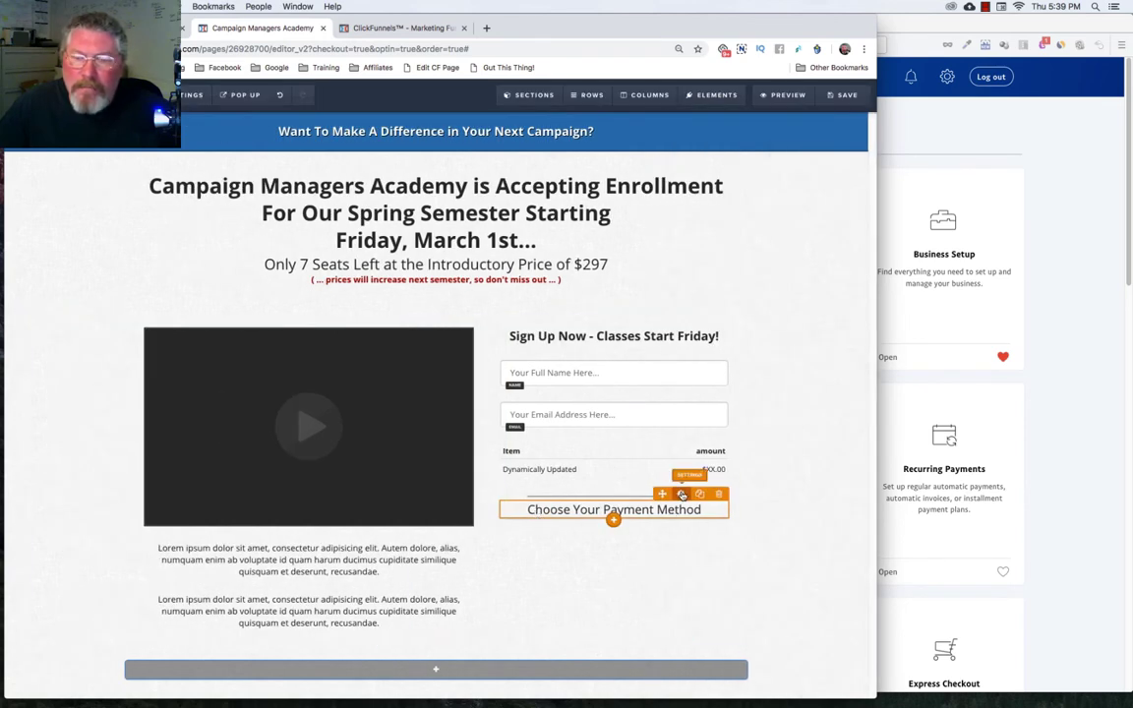
click(681, 494)
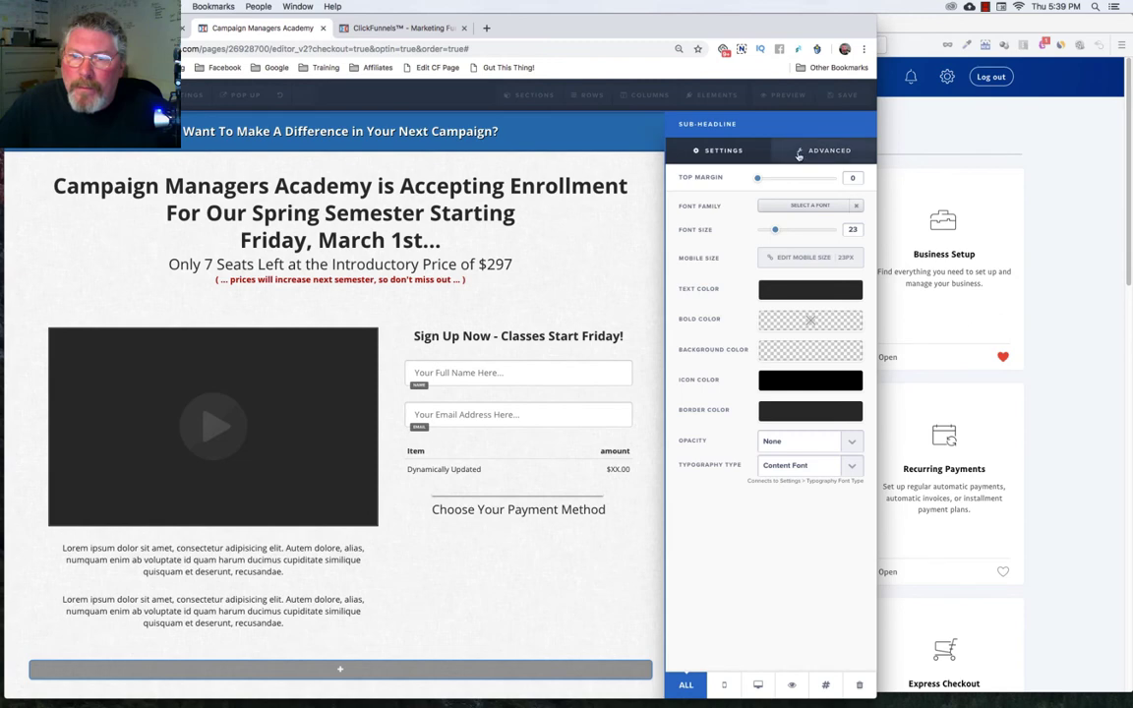
drag(757, 178, 781, 181)
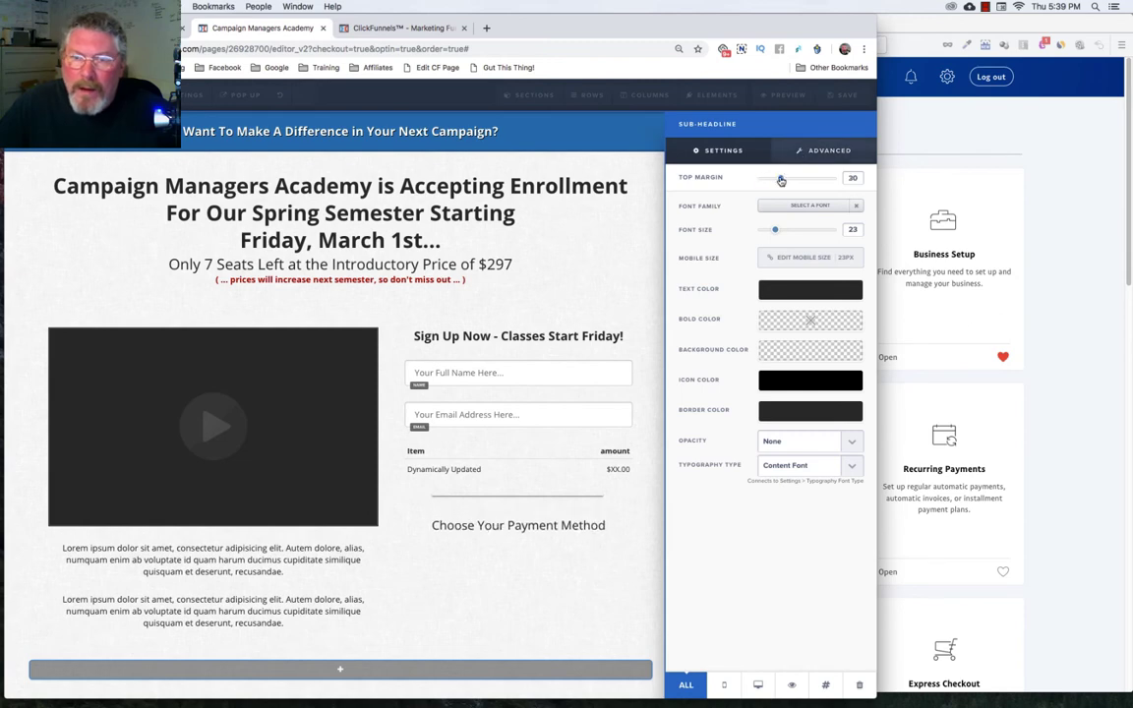
Step: Set the top margin of the divider above "Choose Your Payment Method" to 15
click(518, 499)
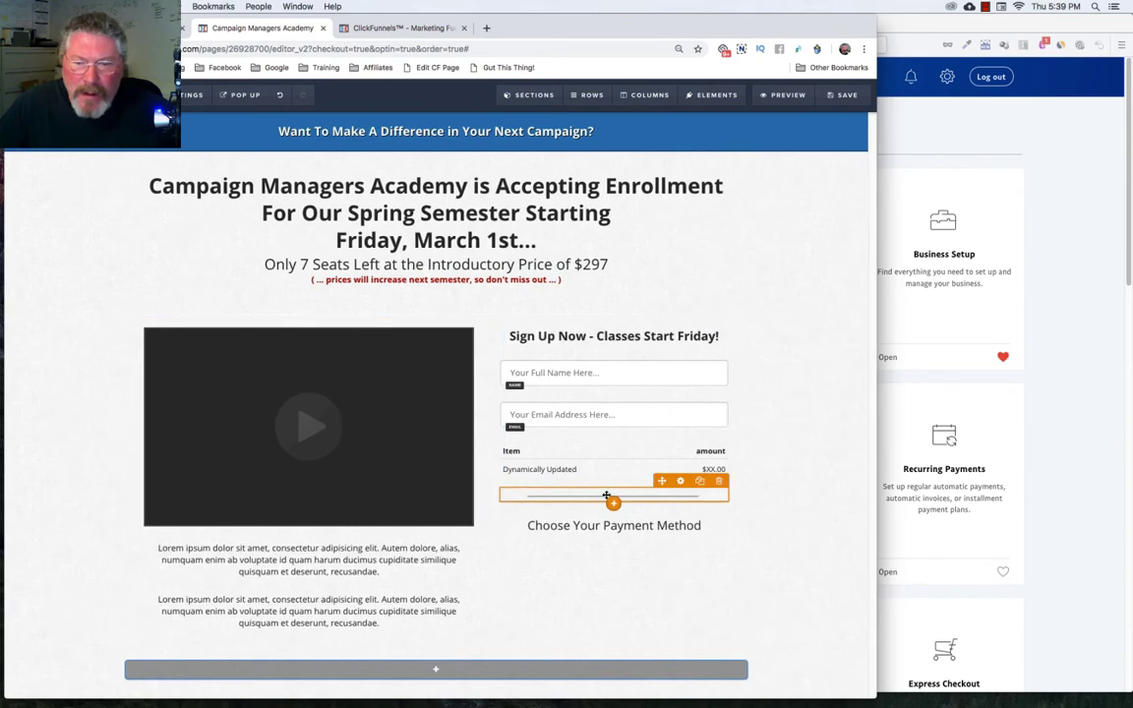
click(680, 482)
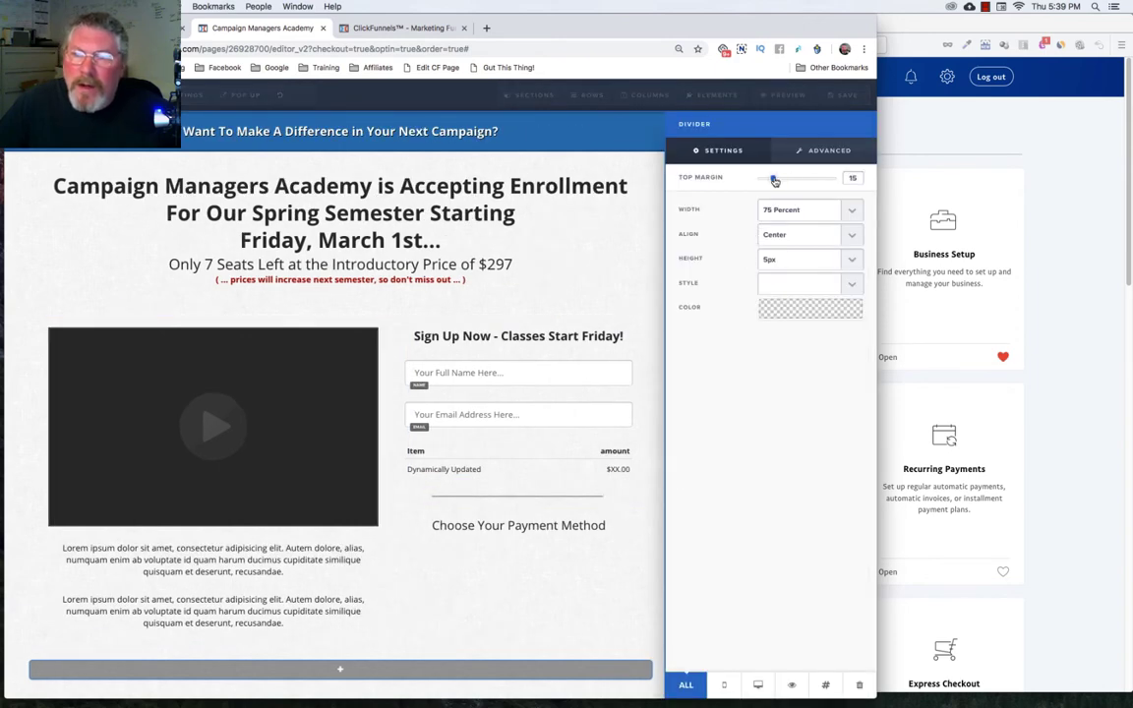
drag(788, 181, 783, 181)
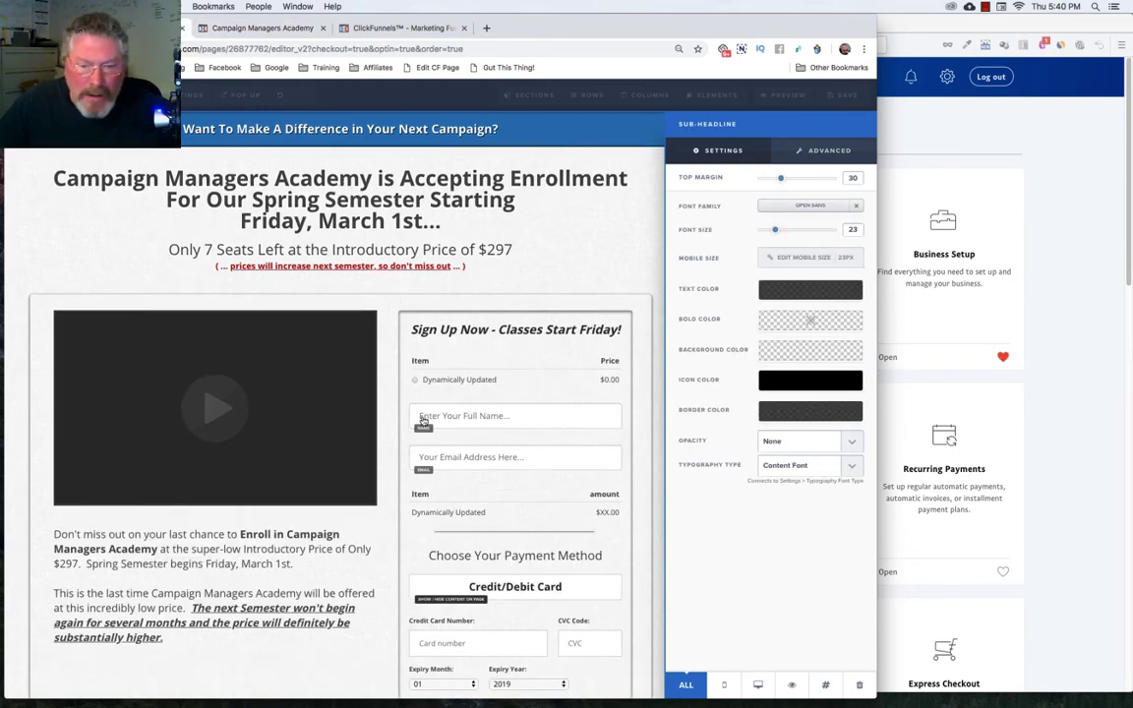
Step: Review the payment method buttons and card fields in the reference page's order form
scroll(389, 463, down, 4)
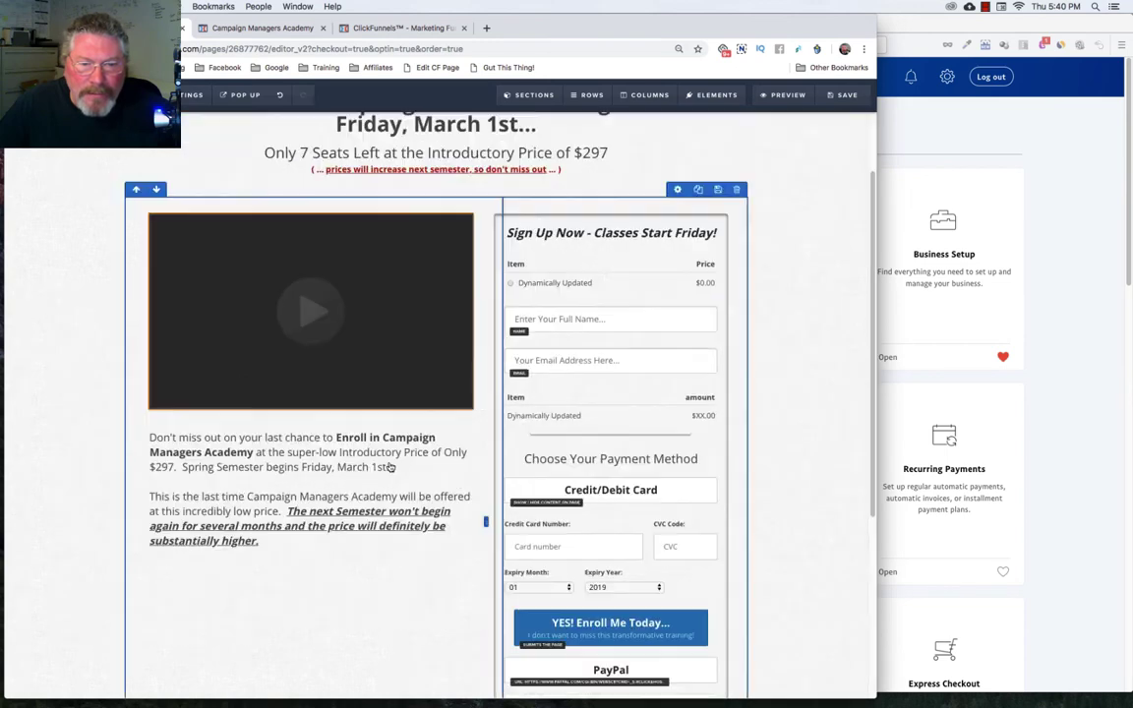
scroll(390, 468, down, 4)
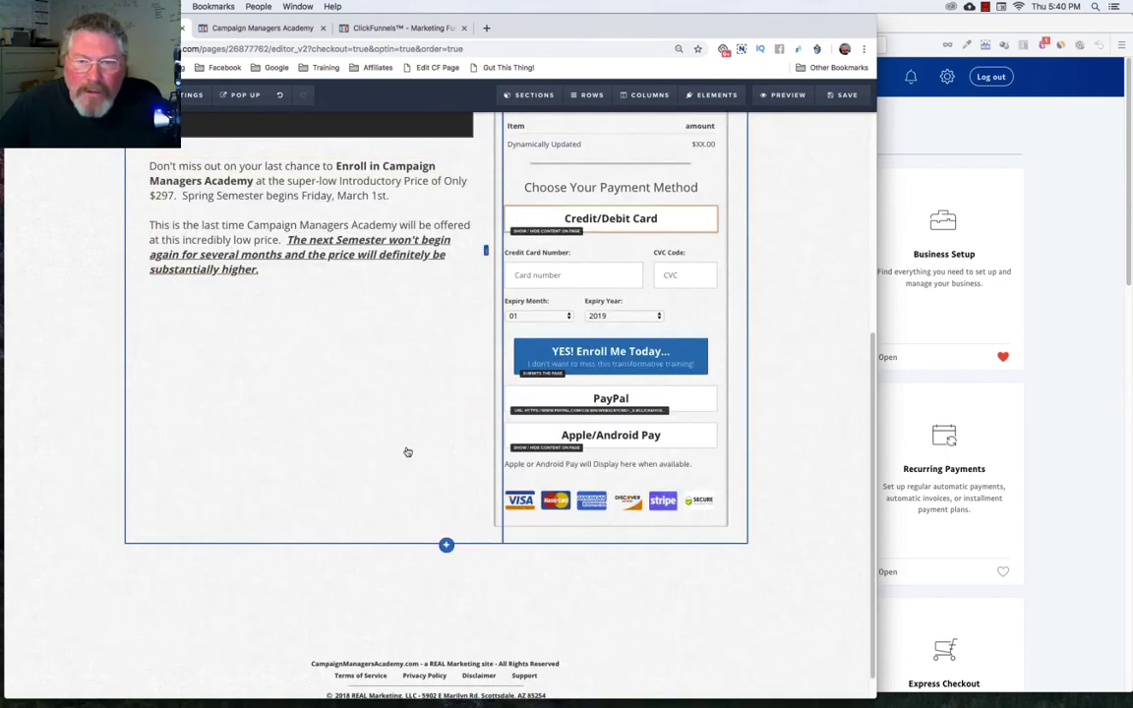
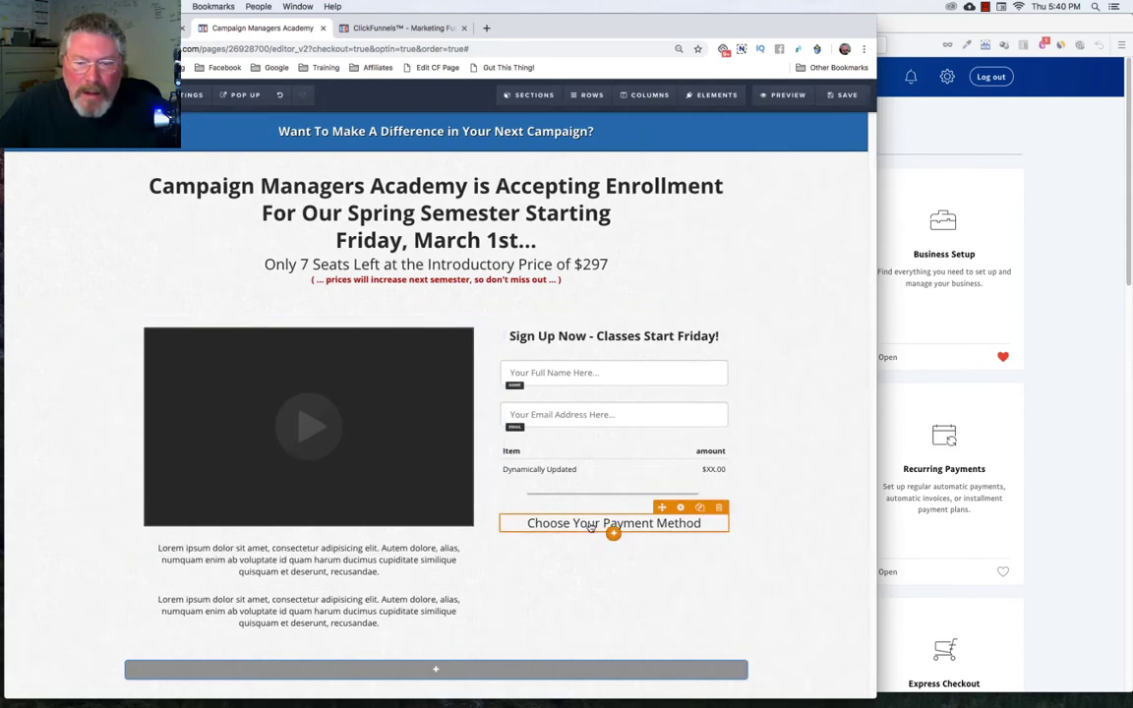
Step: Add a button element below the "Choose Your Payment Method" headline and set its text to "Credit/Debit Card"
click(613, 536)
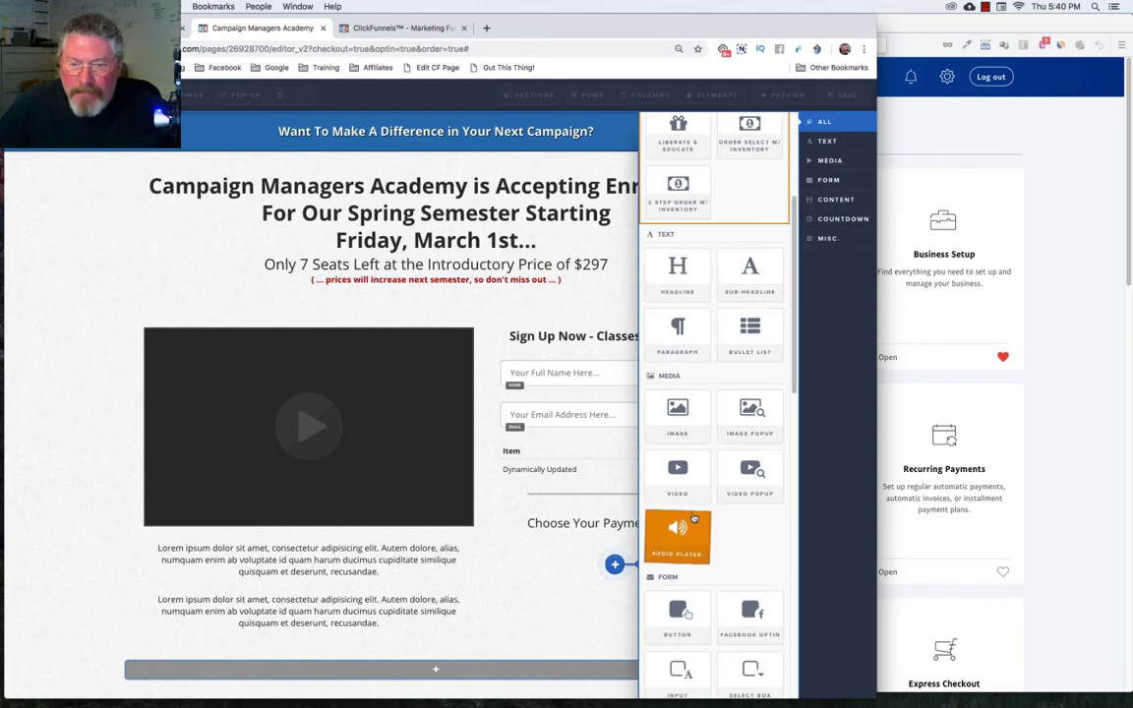
scroll(678, 536, down, 2)
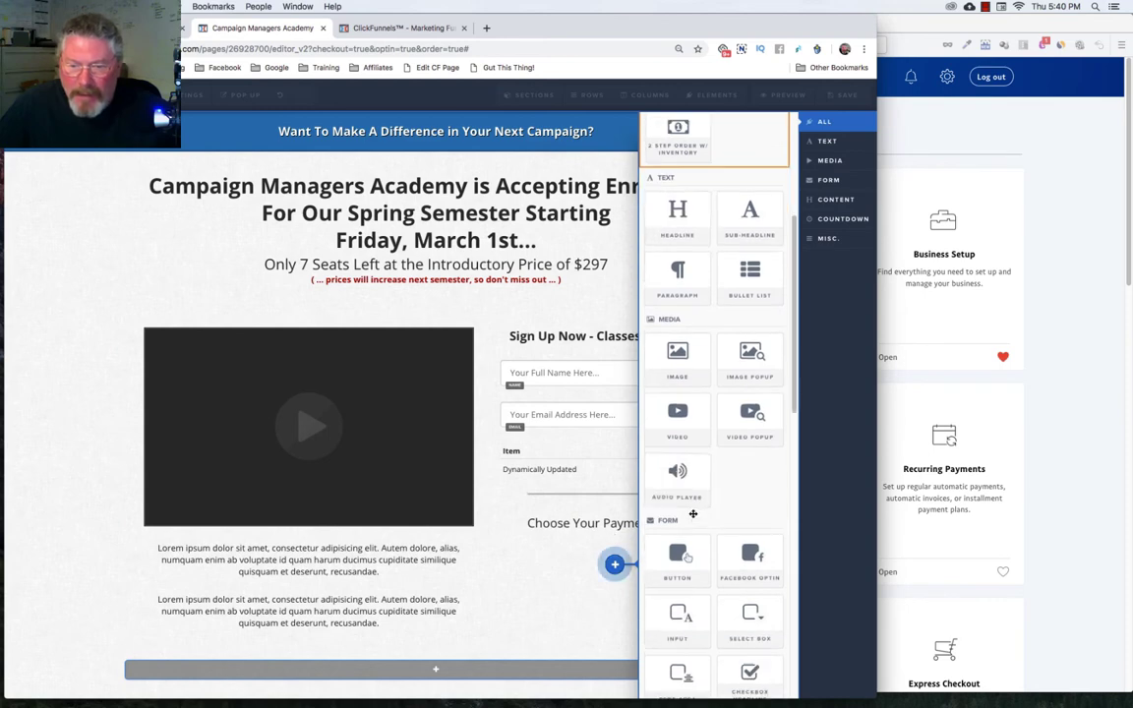
click(677, 560)
triple_click(815, 248)
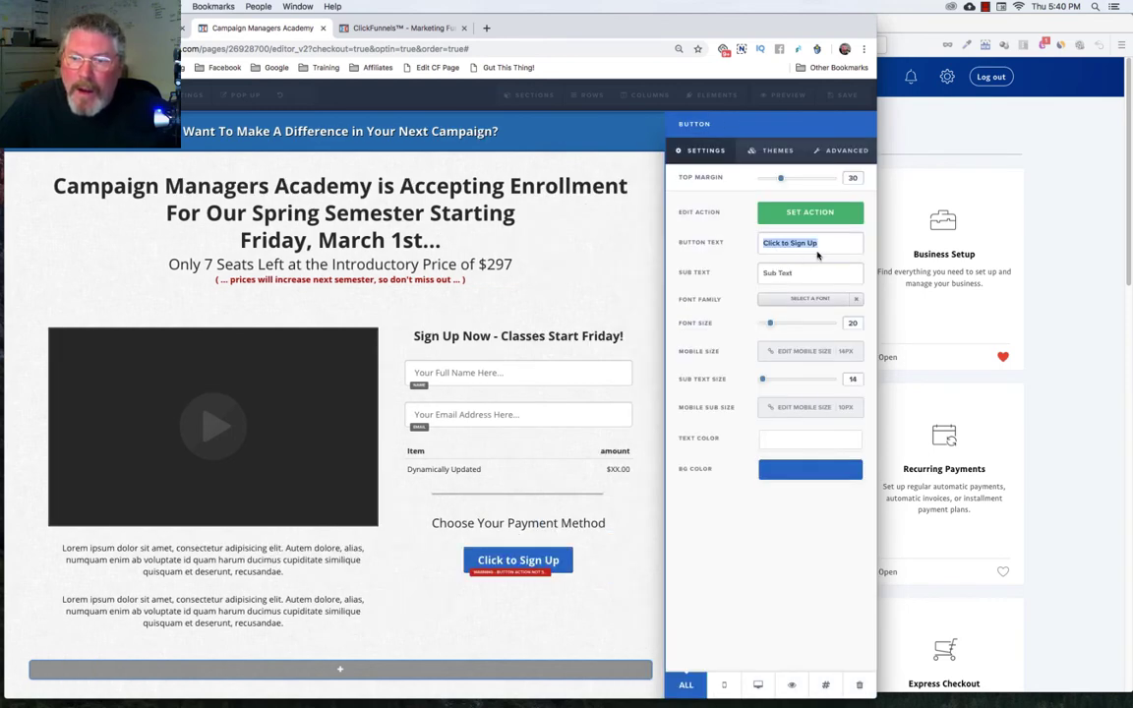
text(Cre)
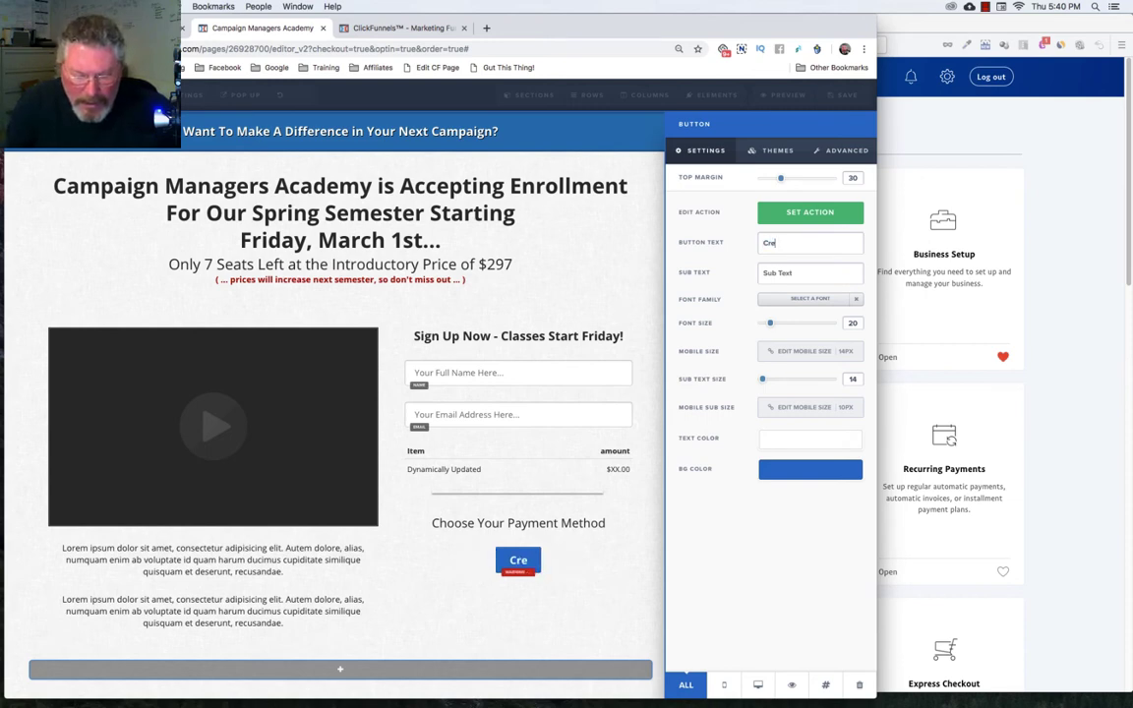
text(dit/De)
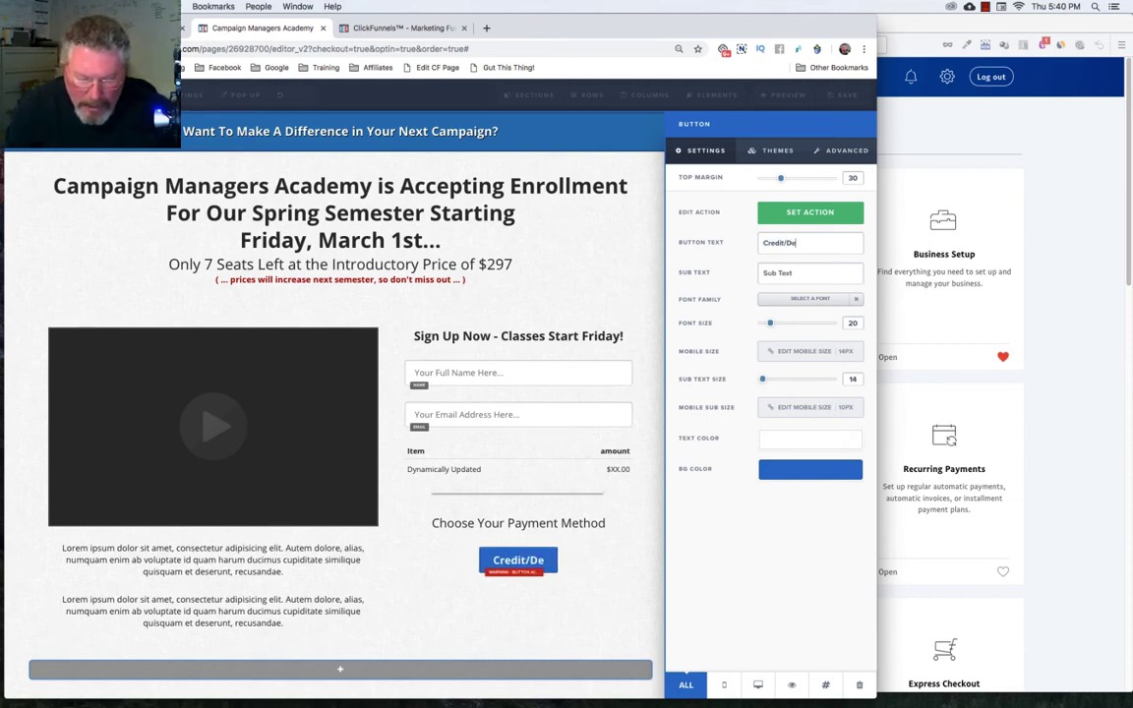
text(bit)
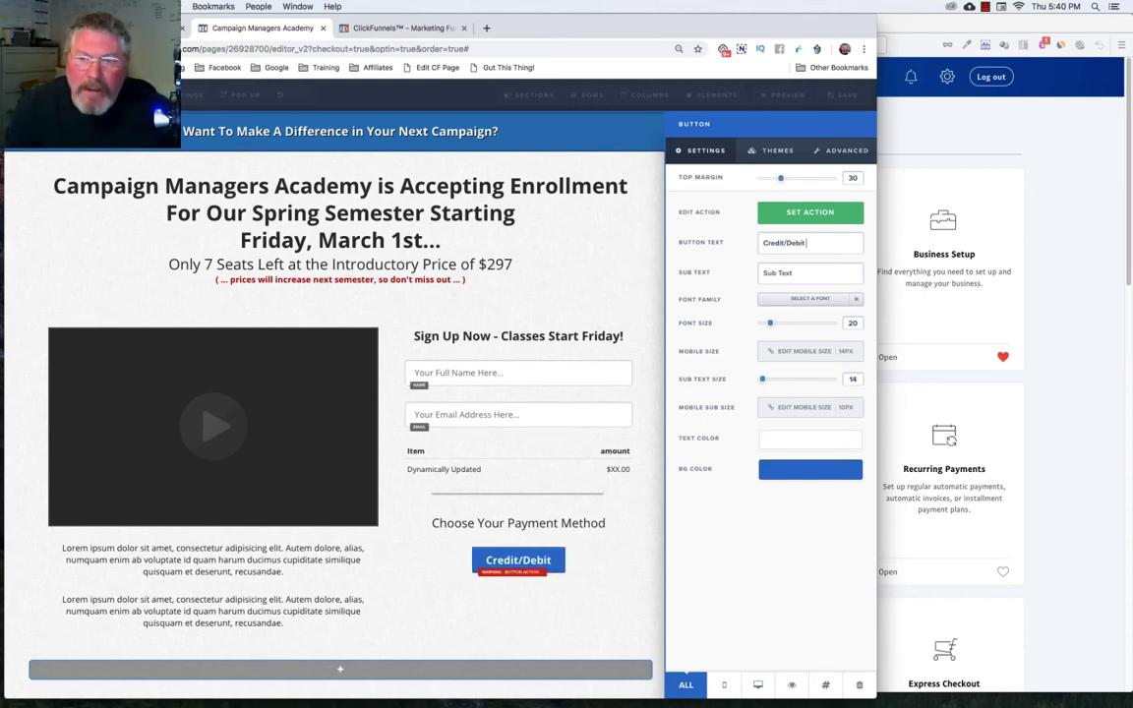
text( Card)
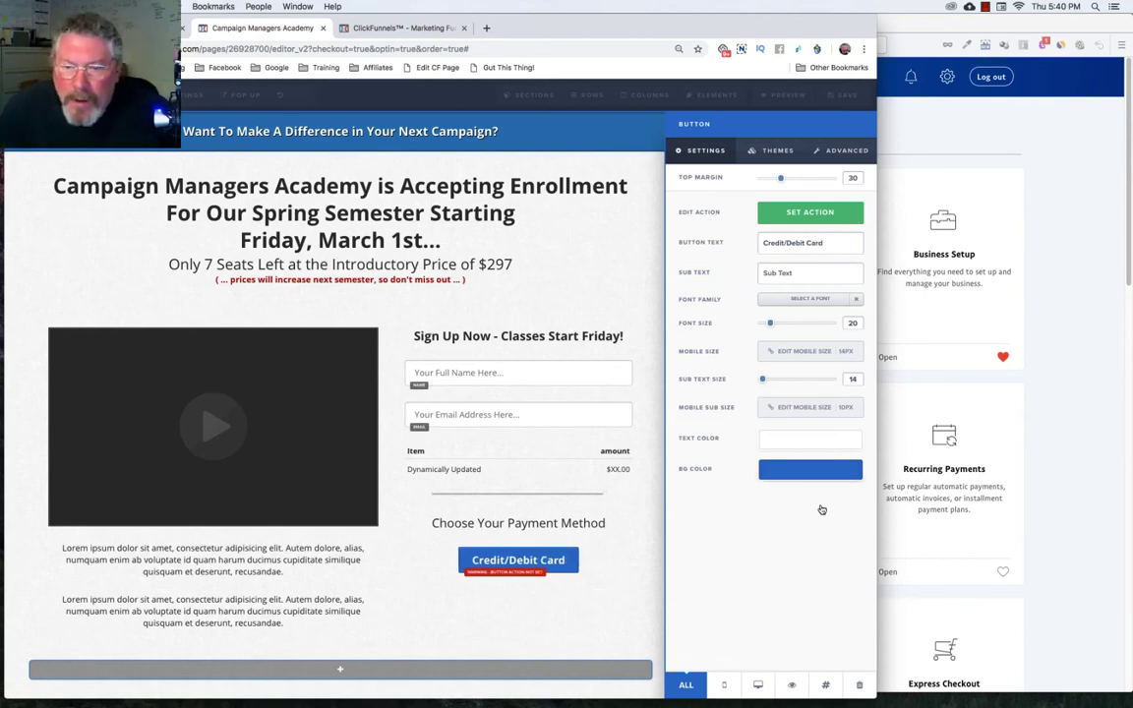
Step: Give the Credit/Debit Card button a white (#ffffff) background and dark #2d2d2d text
click(797, 476)
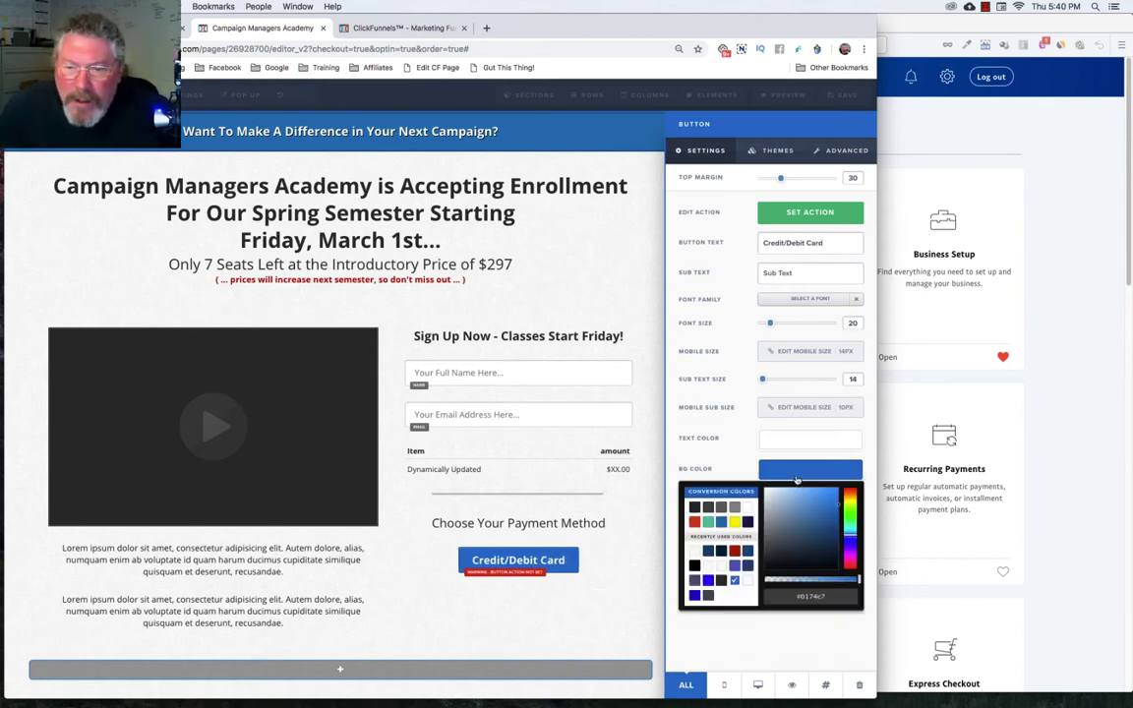
click(748, 509)
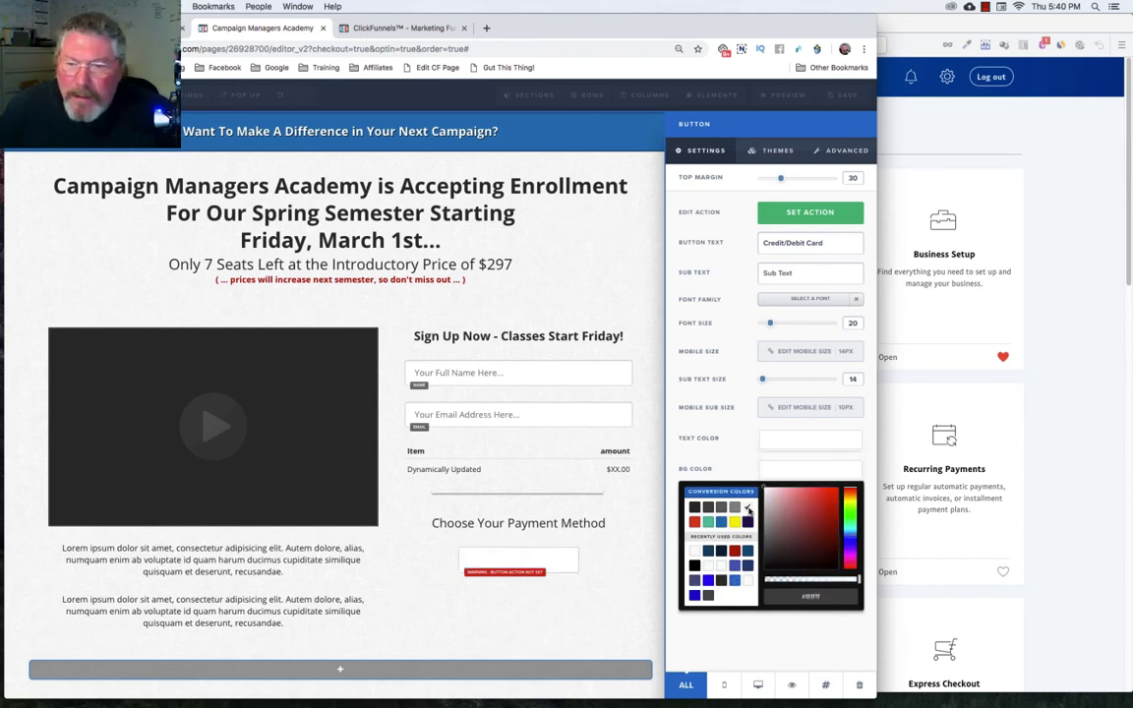
click(792, 443)
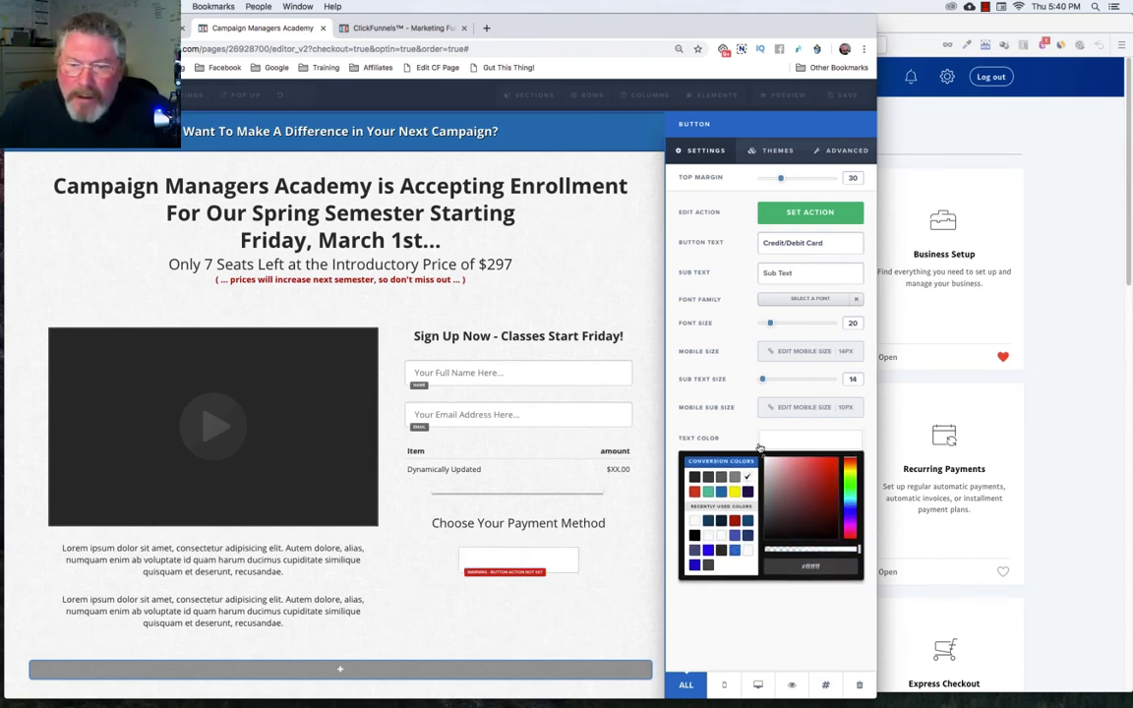
click(696, 477)
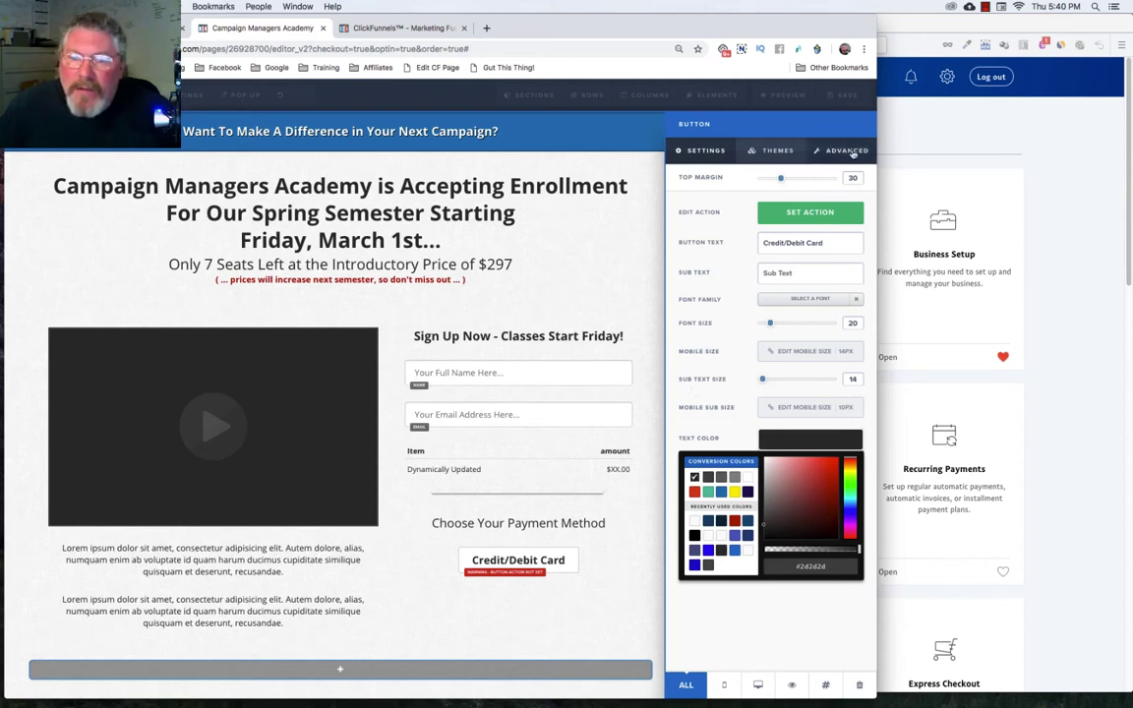
Step: Set the Credit/Debit Card button's width to Fill Width and close its settings
click(848, 152)
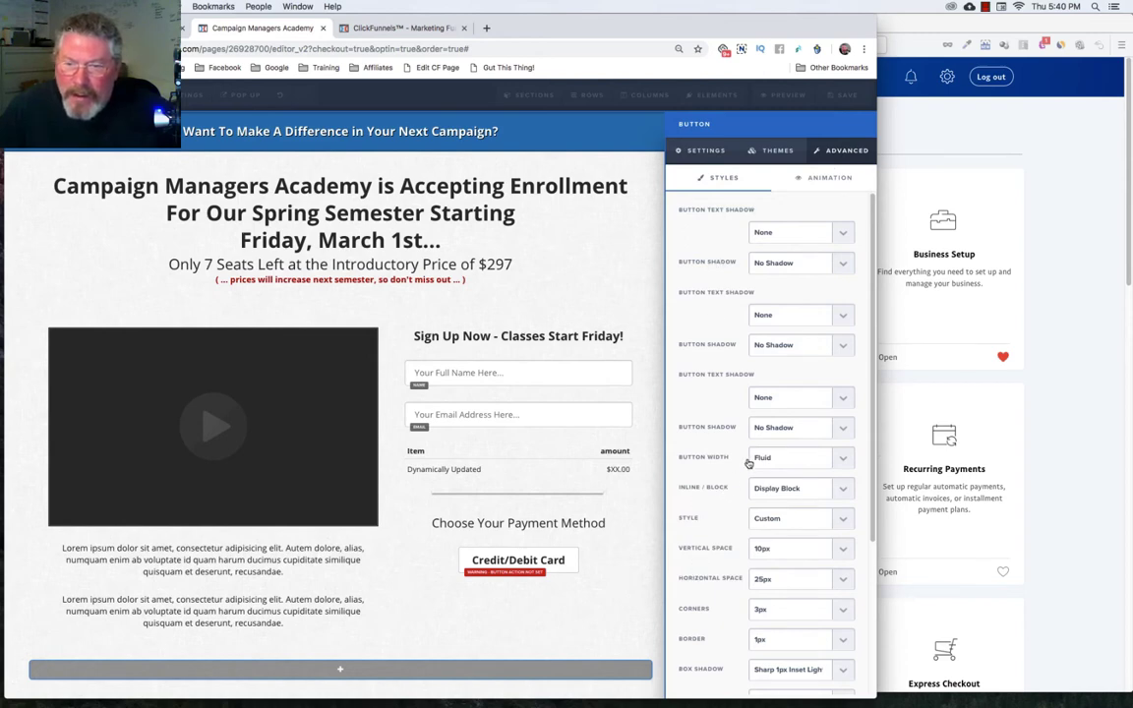
click(782, 459)
click(784, 467)
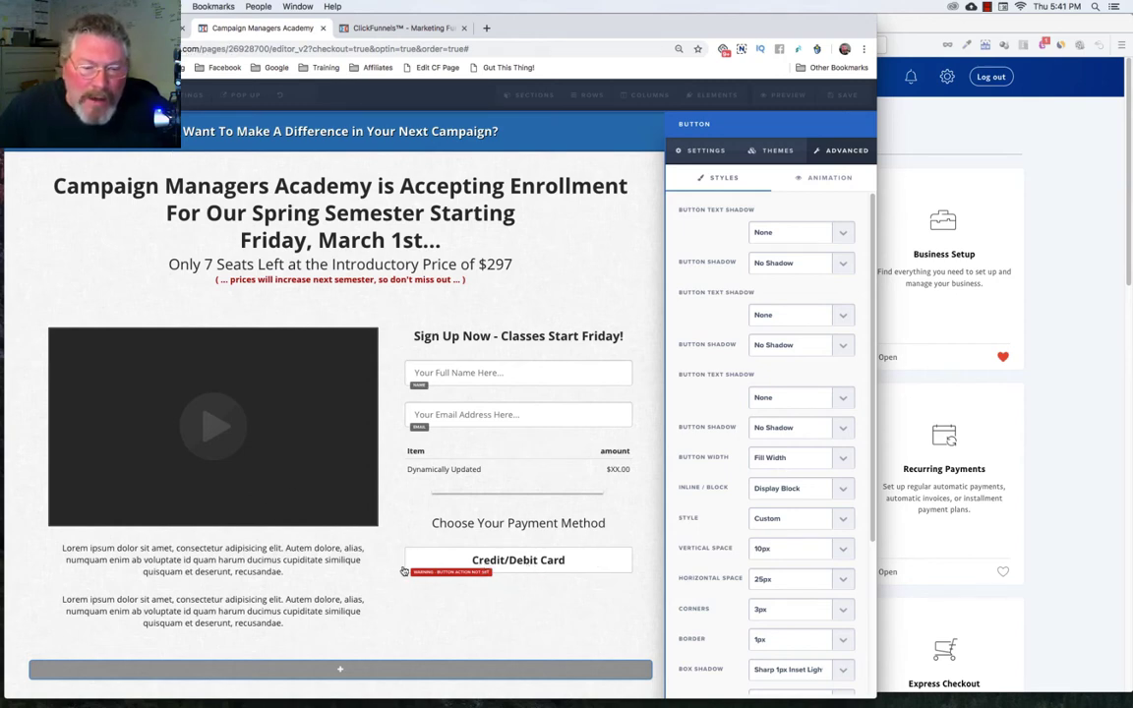
click(509, 598)
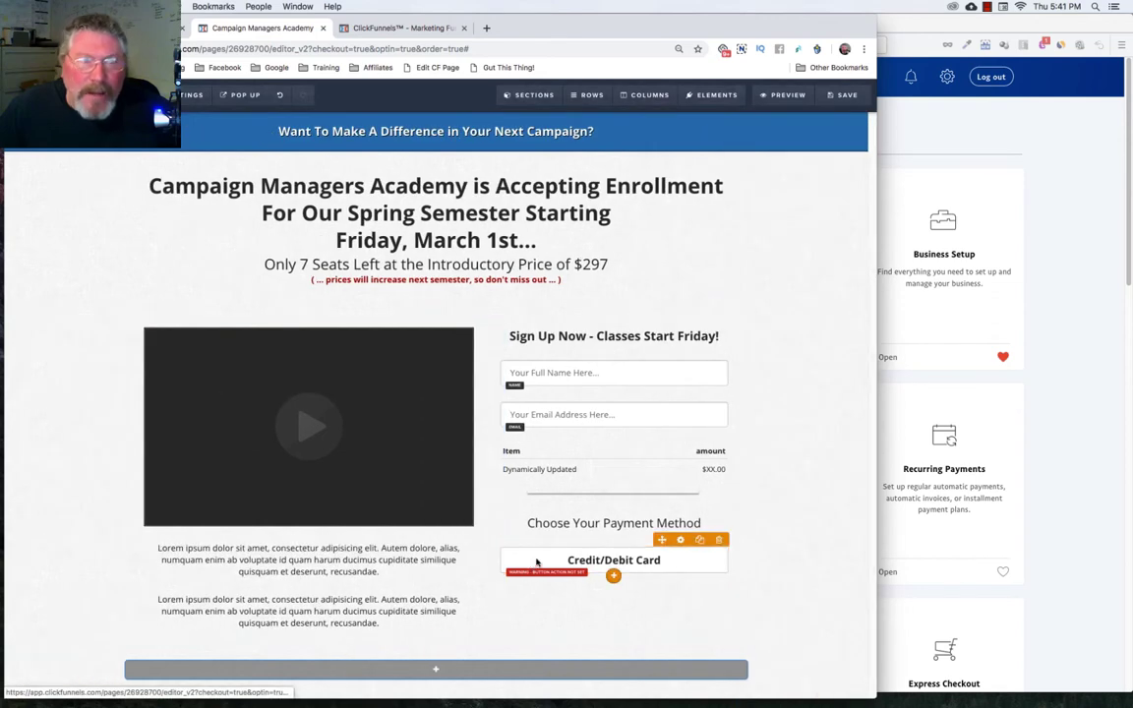
Step: Check the reference page's payment layout and add a Credit Card element below the new page's Credit/Debit Card button
scroll(537, 563, down, 5)
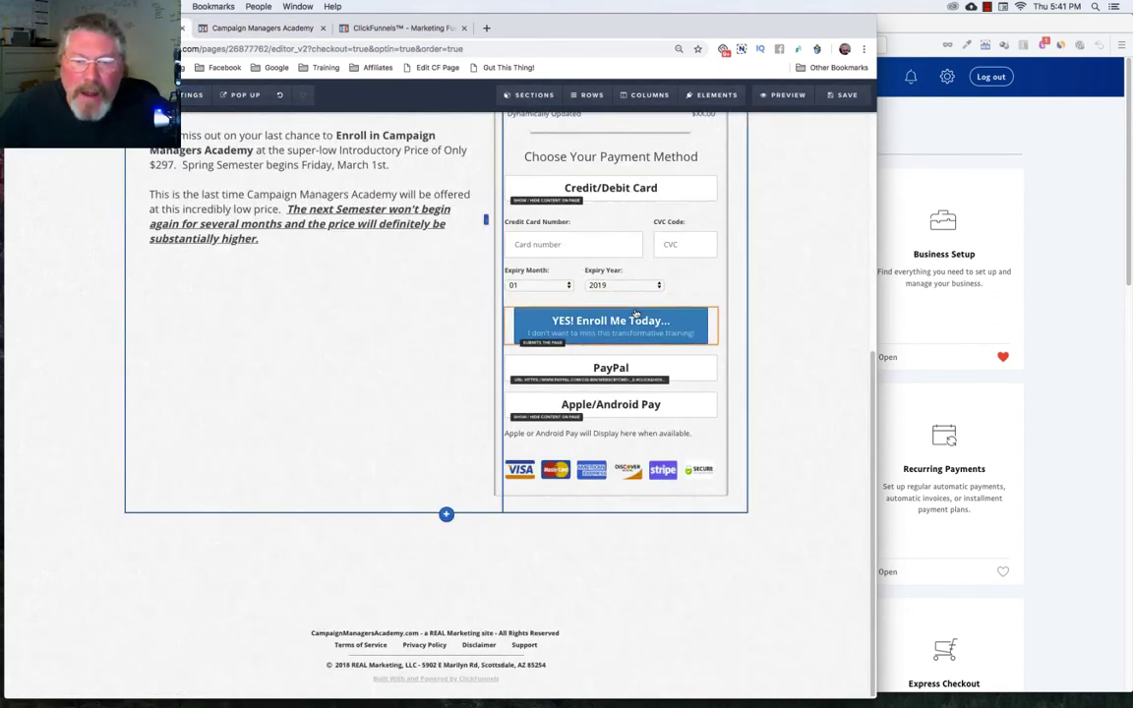
click(248, 28)
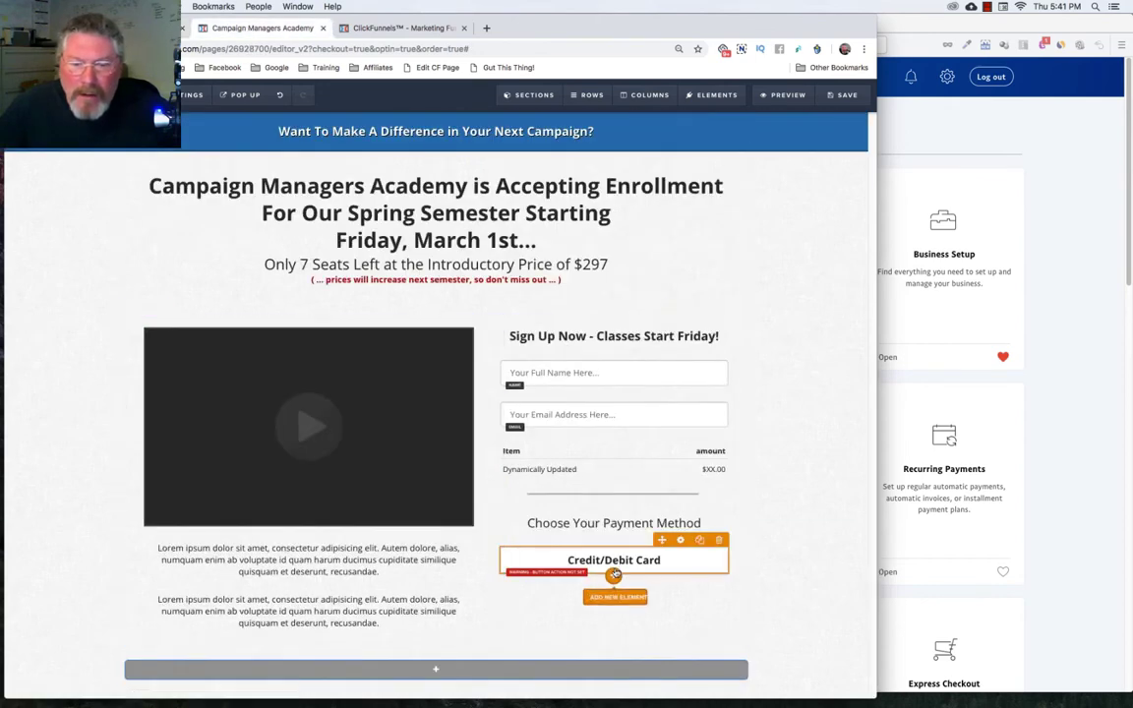
click(614, 578)
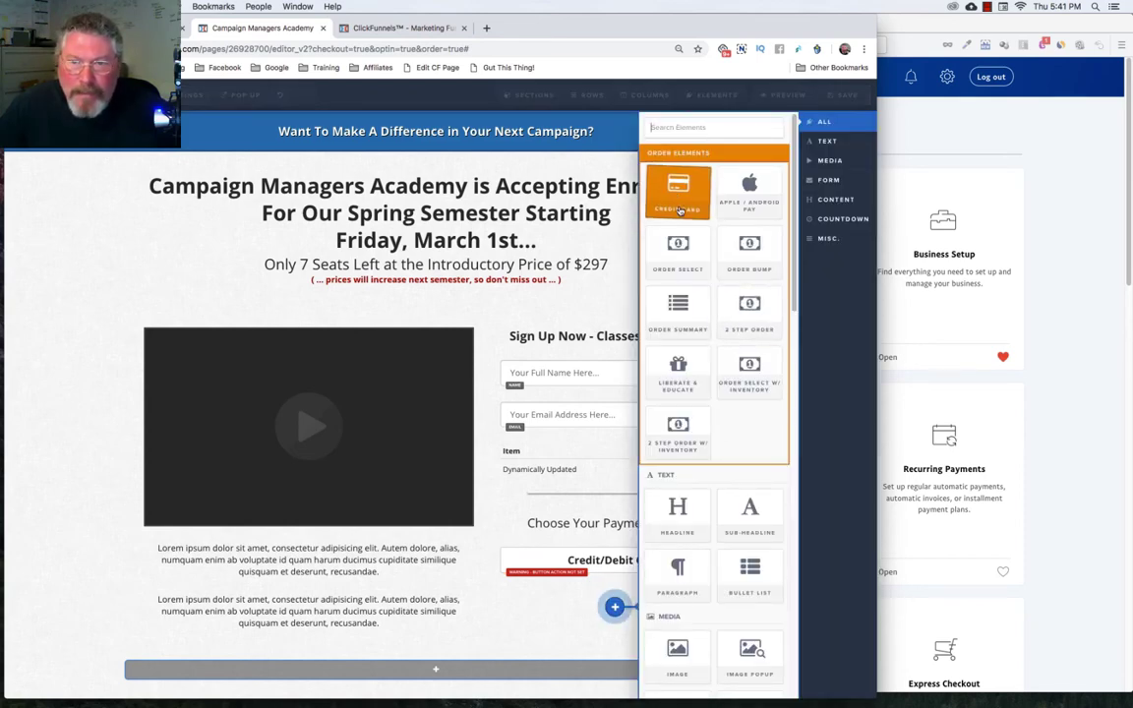
click(678, 211)
scroll(589, 619, down, 1)
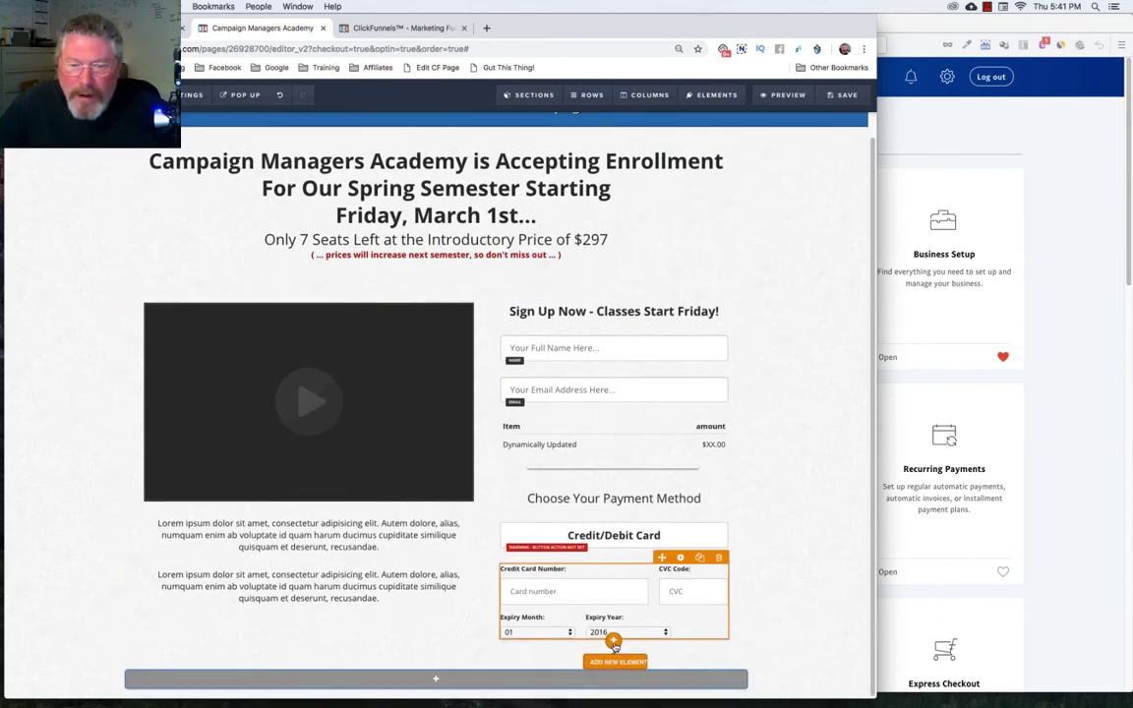
Step: Add a button below the card fields and set its text to the reference page's "YES! Enroll Me Today..."
click(614, 644)
scroll(645, 585, down, 1)
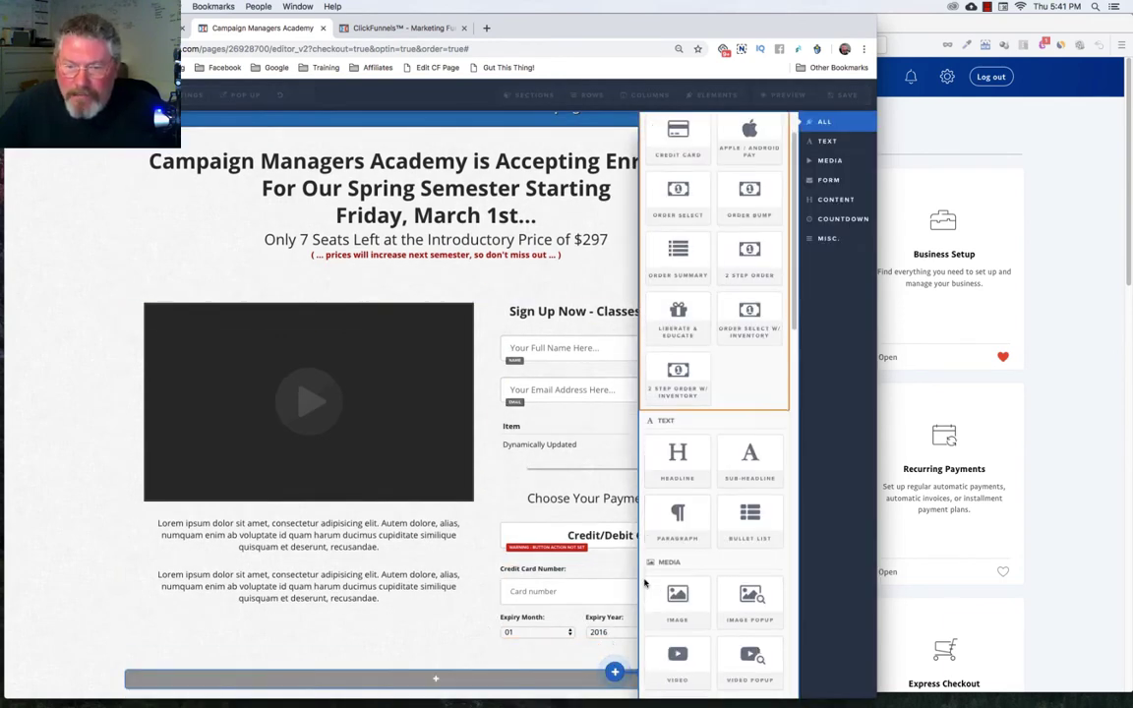
scroll(649, 580, down, 3)
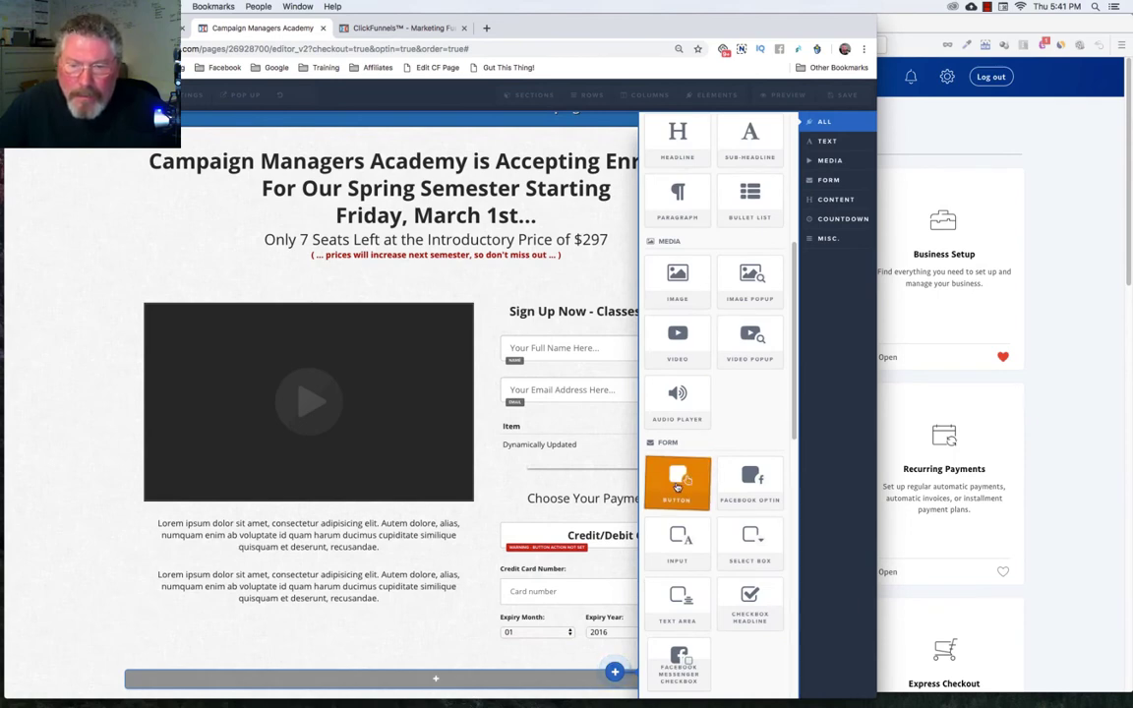
click(677, 484)
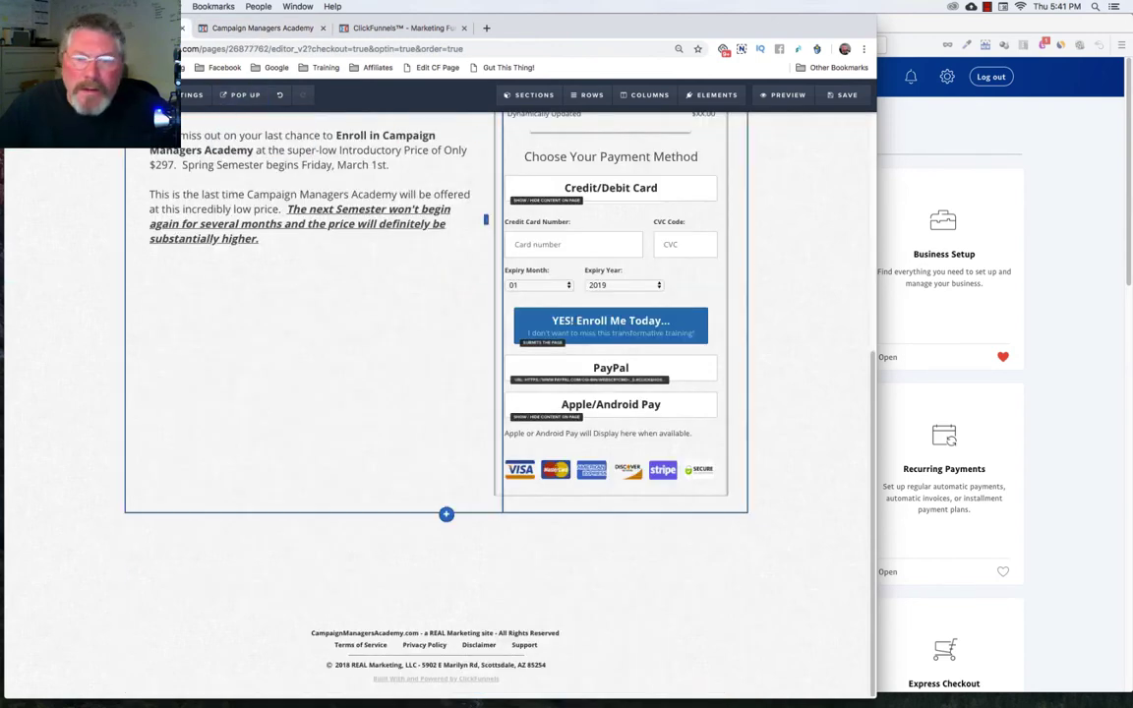
click(609, 325)
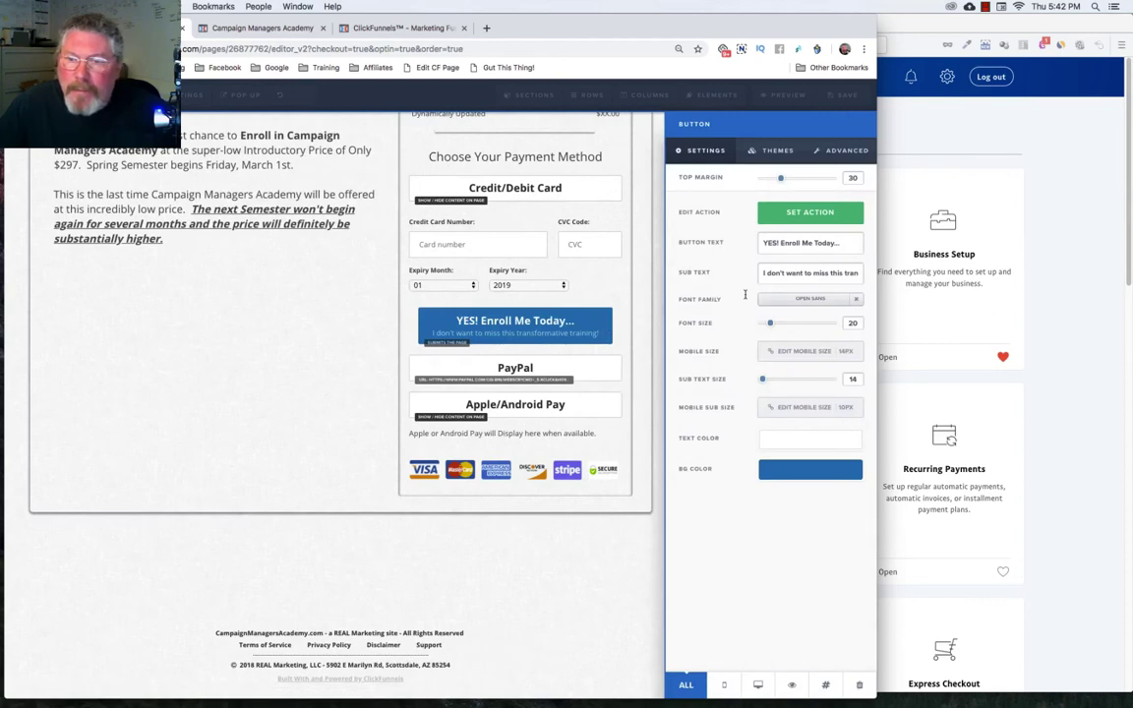
triple_click(763, 243)
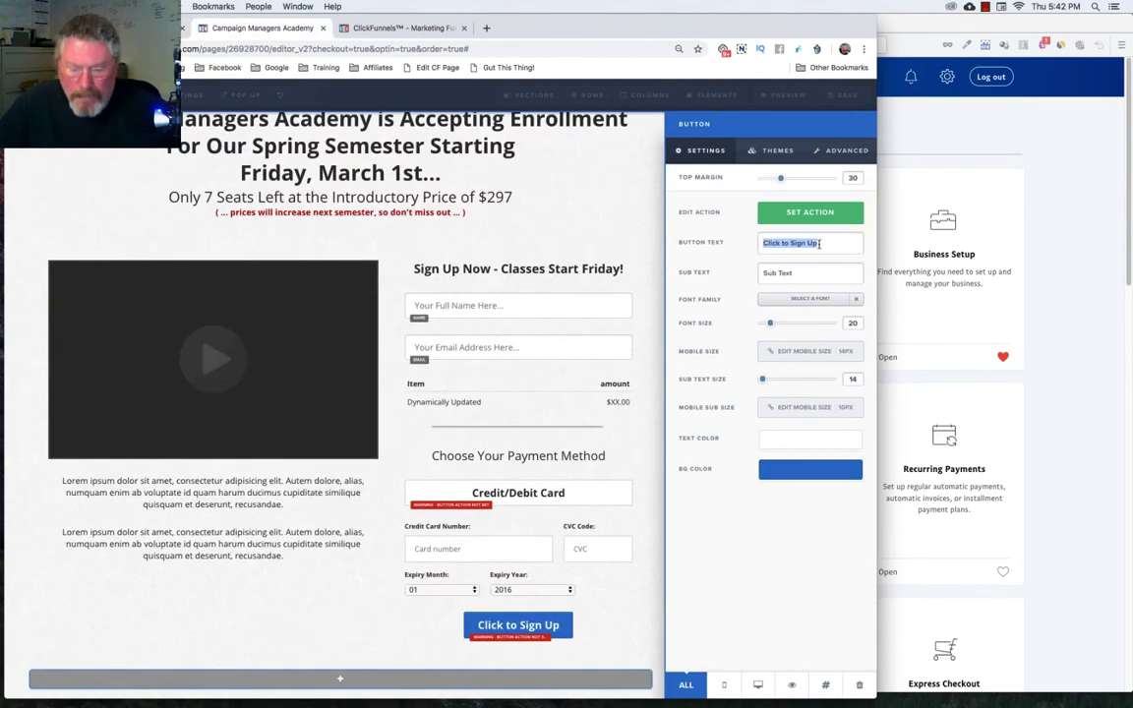
text(YES! Enroll Me Today...)
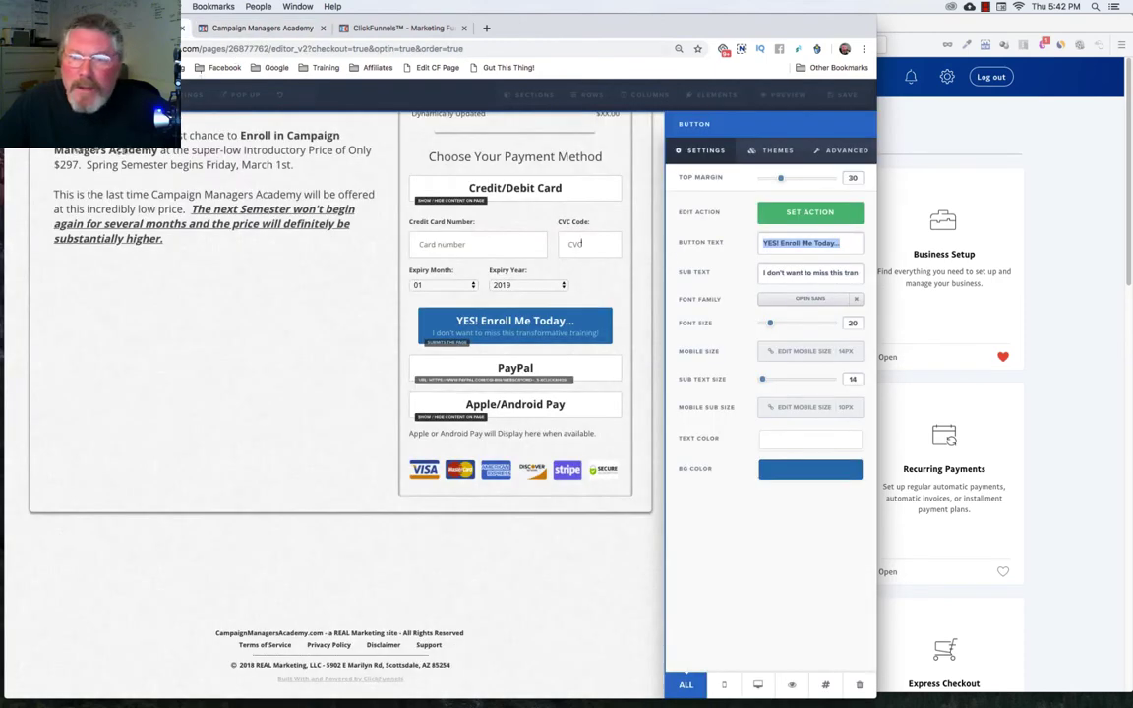
Step: Copy the reference button's sub text "I don't want to miss this transformative training!" into the new enroll button's sub text
triple_click(764, 275)
key(super+c)
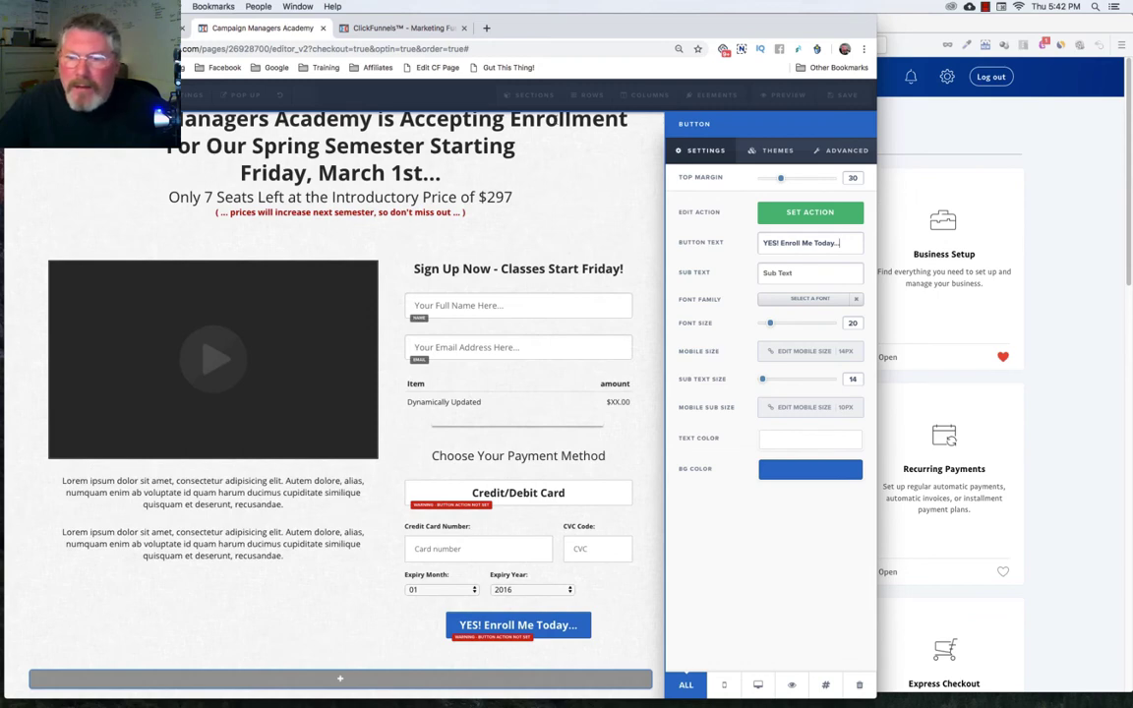
click(777, 274)
key(super+v)
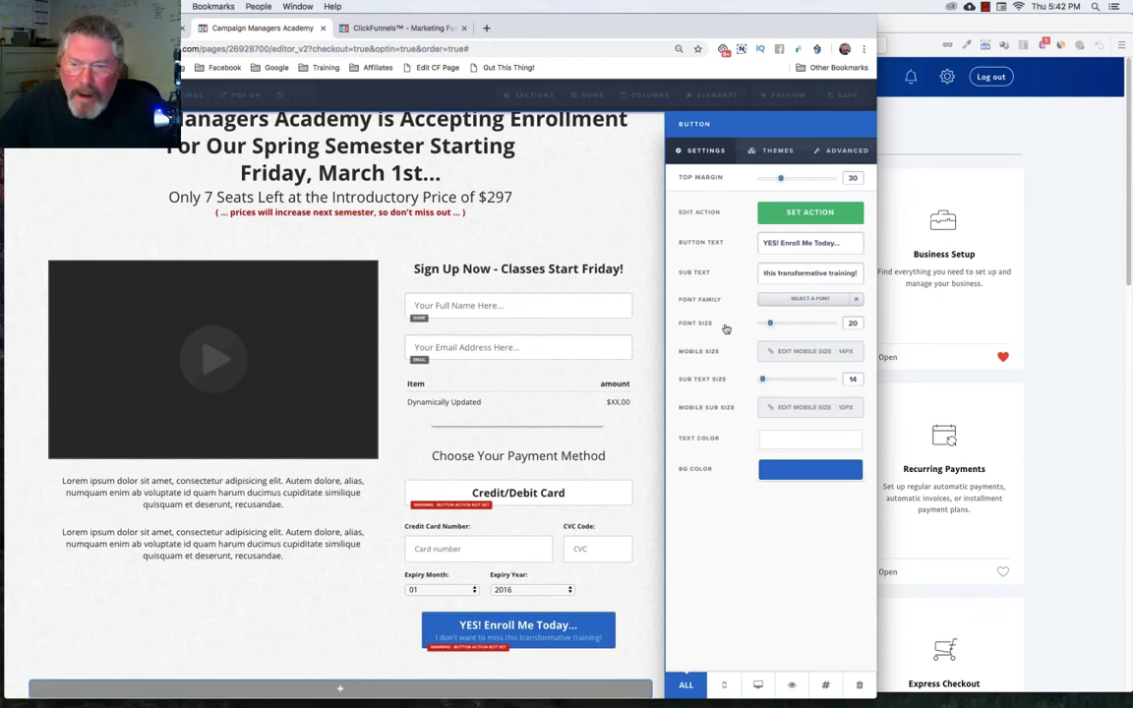
Step: Set the enroll button's background to the blue conversion color #0075b2 and close its settings
click(817, 472)
click(721, 523)
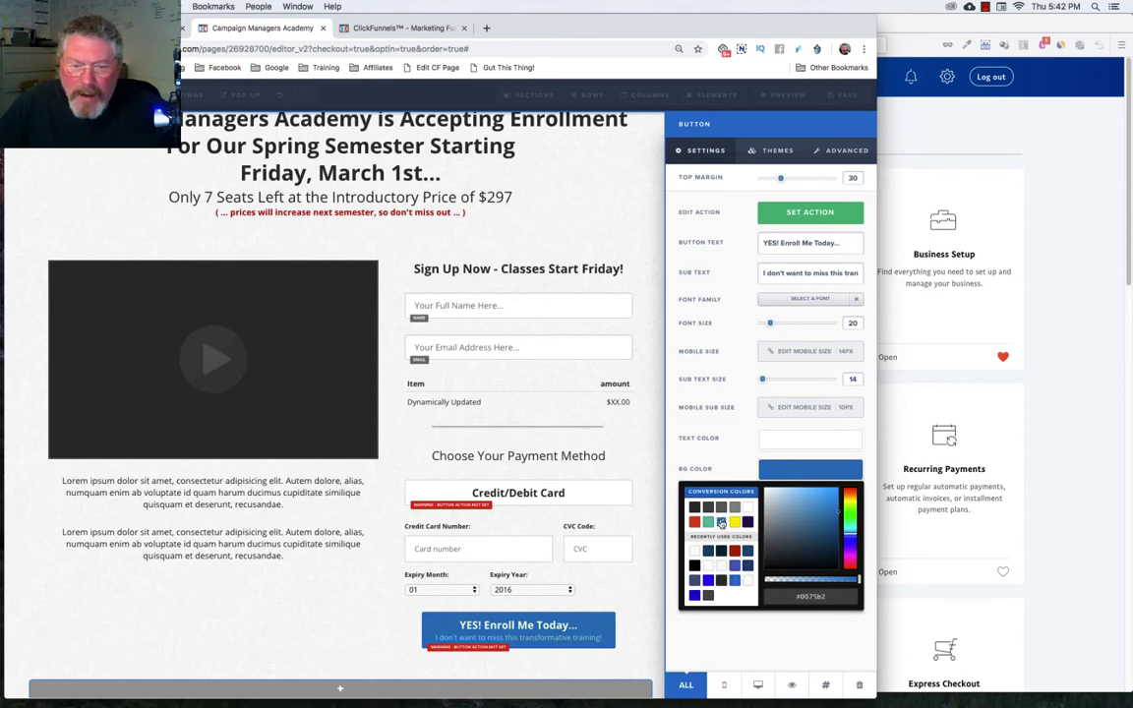
click(546, 631)
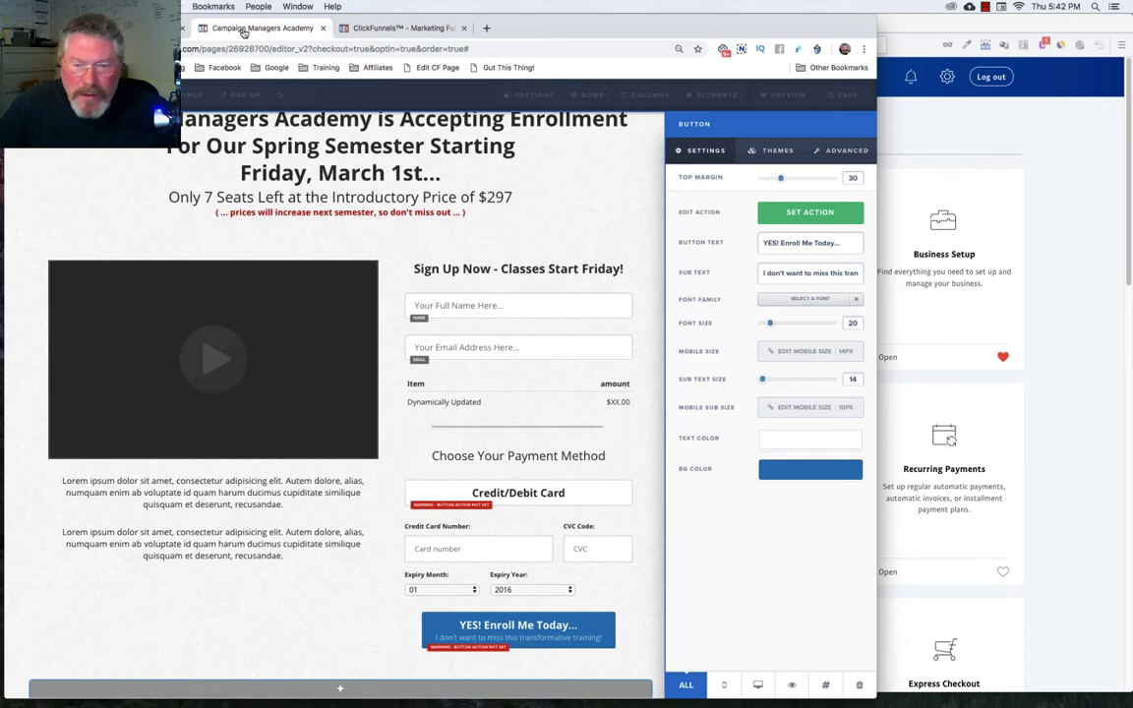
click(647, 487)
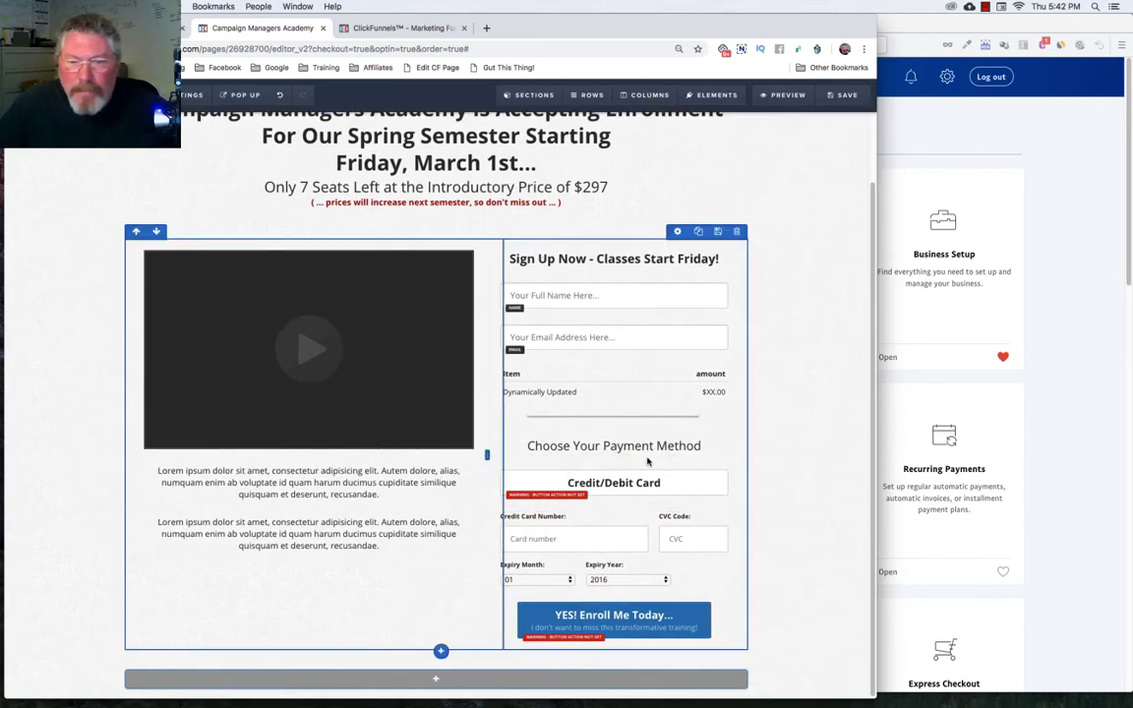
Step: Clone the Credit/Debit Card button twice and move both copies below the YES! Enroll Me Today button
click(700, 464)
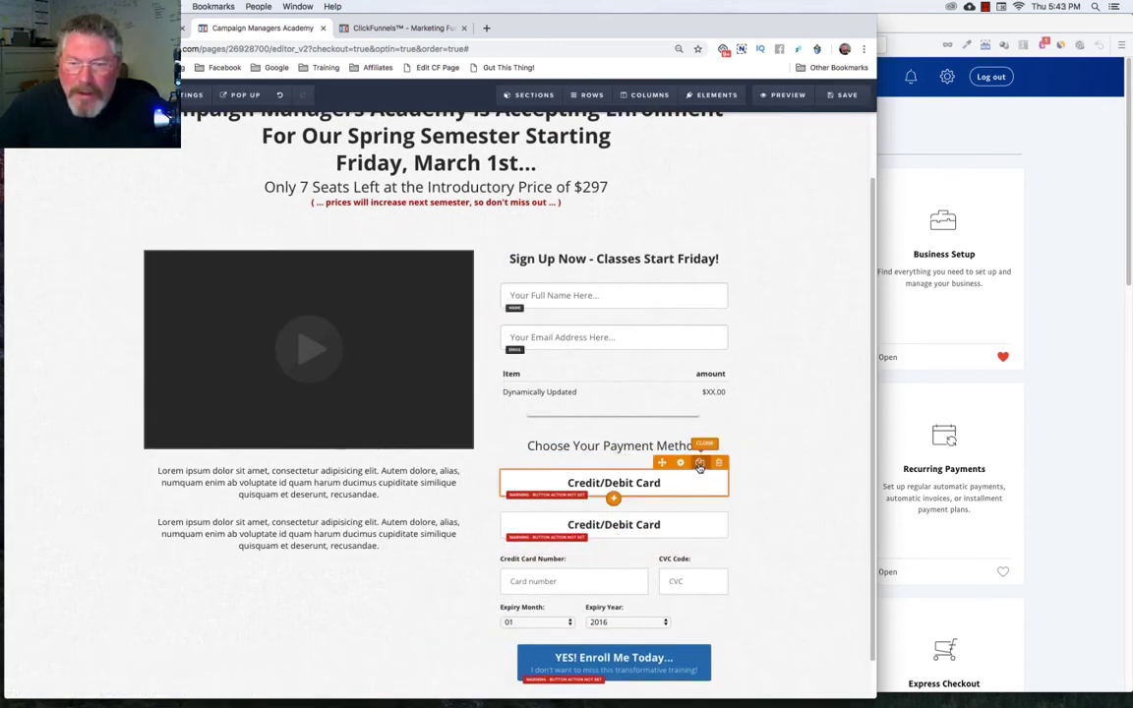
click(699, 463)
scroll(756, 460, down, 2)
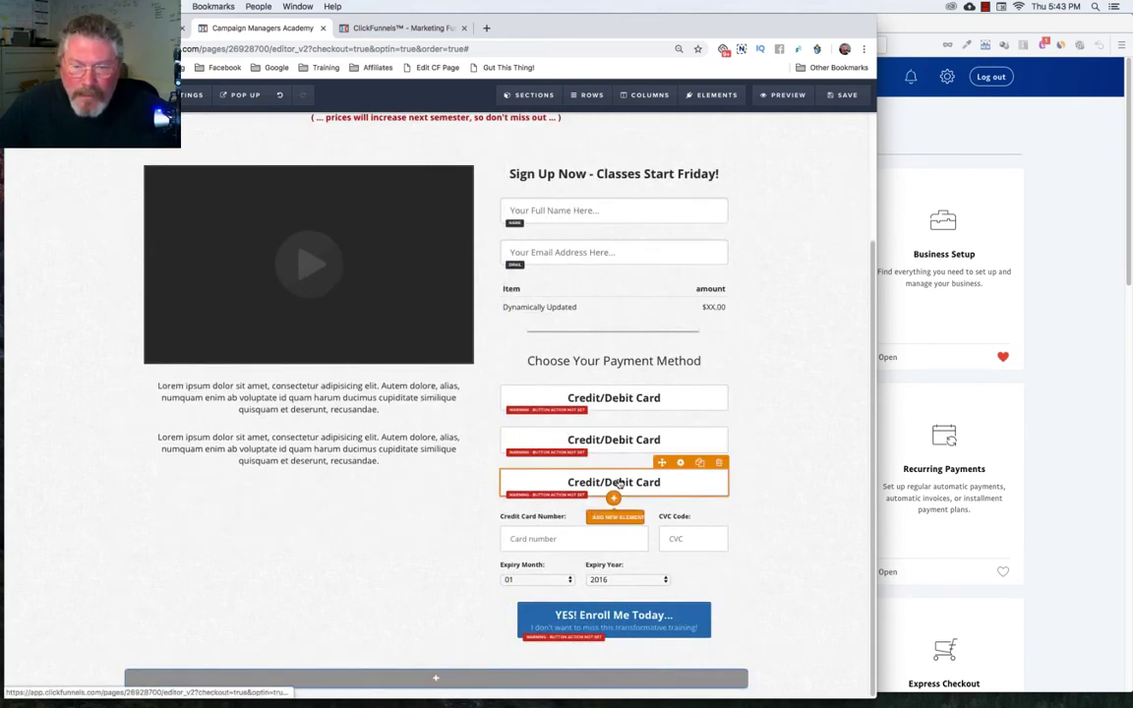
scroll(618, 639, down, 1)
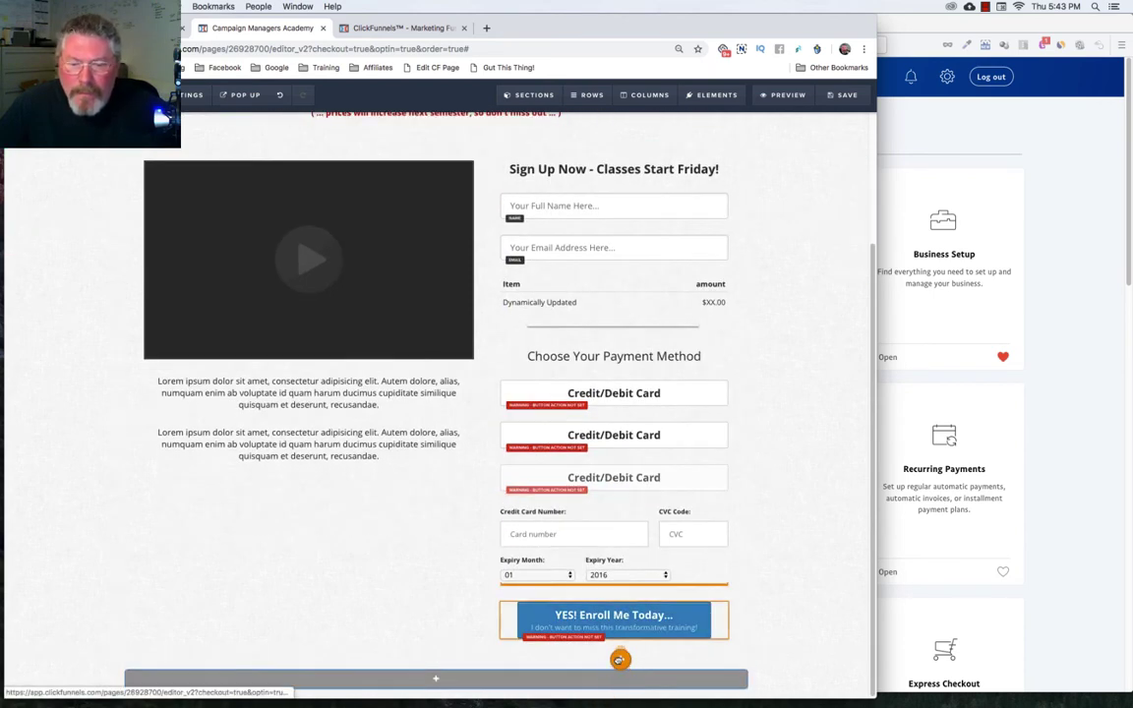
drag(621, 630, 628, 650)
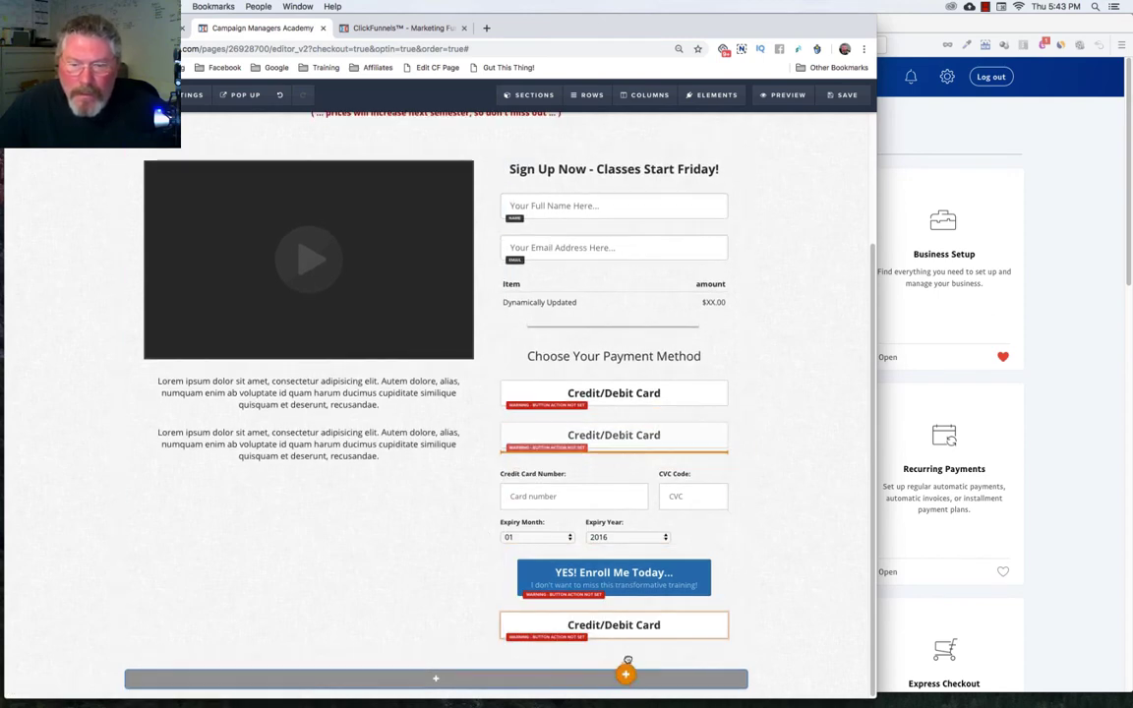
drag(621, 619, 631, 646)
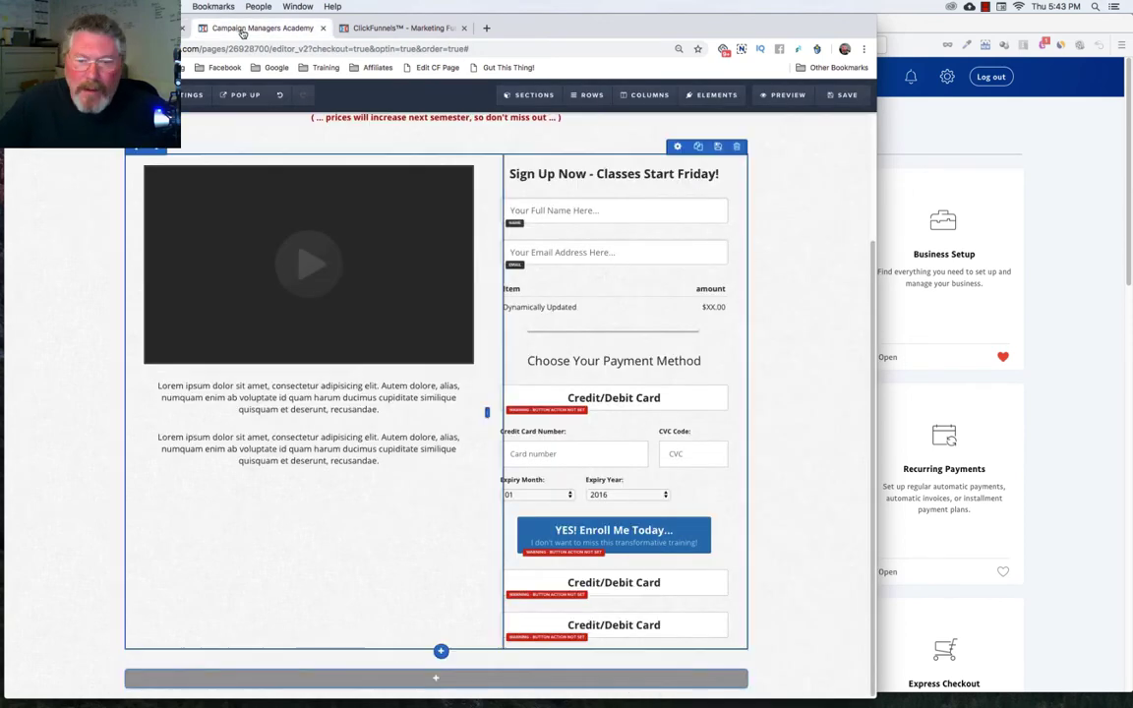
Step: Change the text of the first cloned button below the enroll button to PayPal
click(613, 582)
triple_click(823, 244)
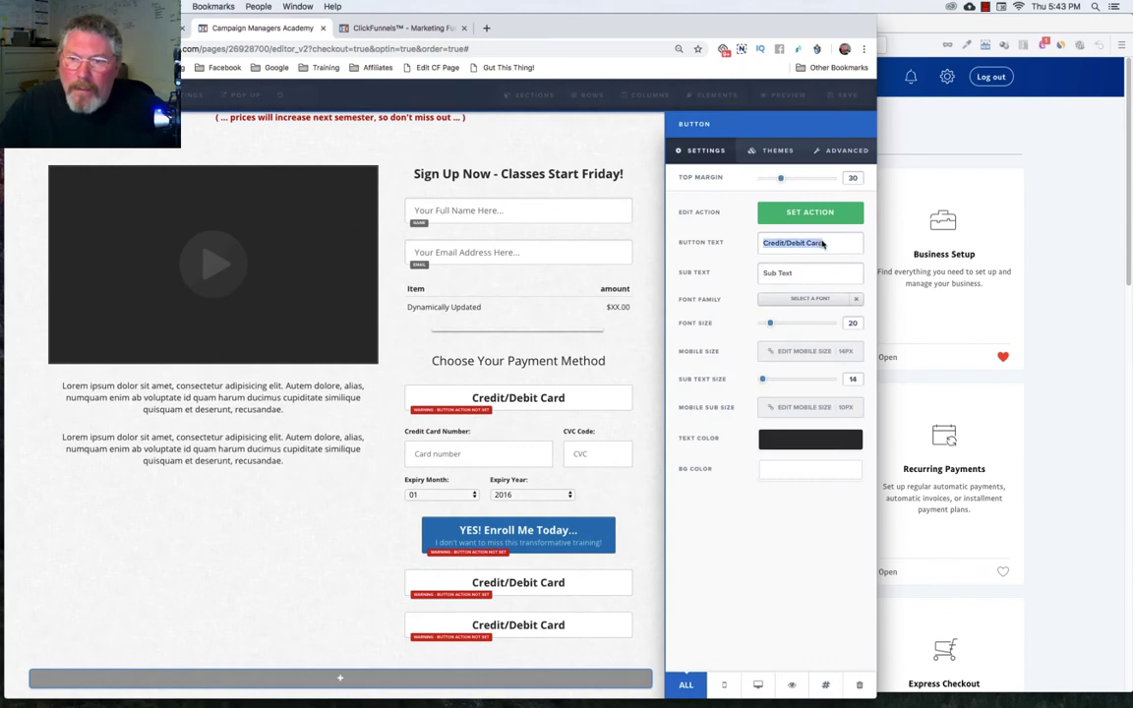
text(PayPal)
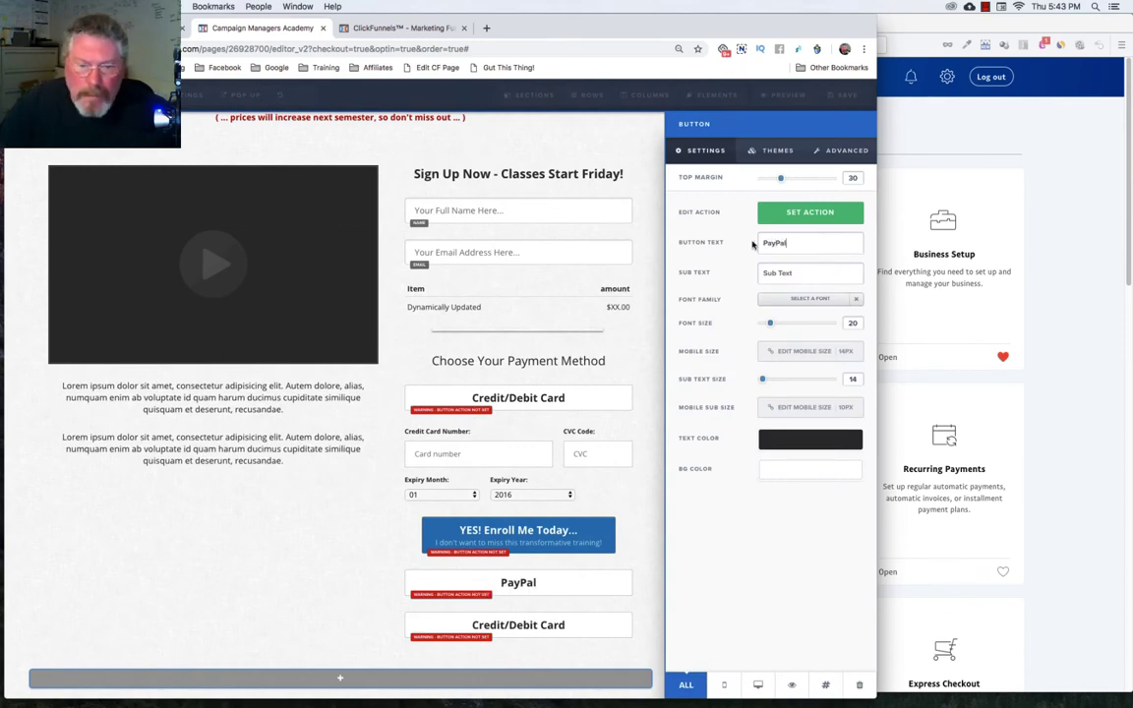
click(587, 632)
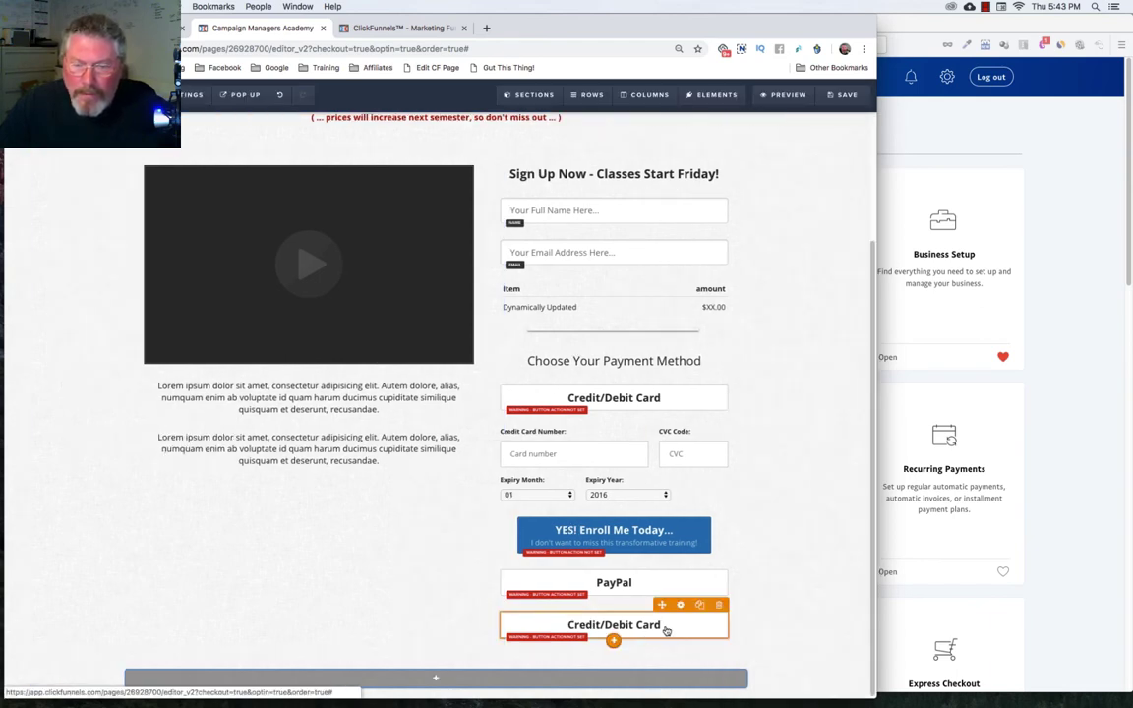
Step: Change the text of the last Credit/Debit Card button to Apple/Android Pay
click(666, 631)
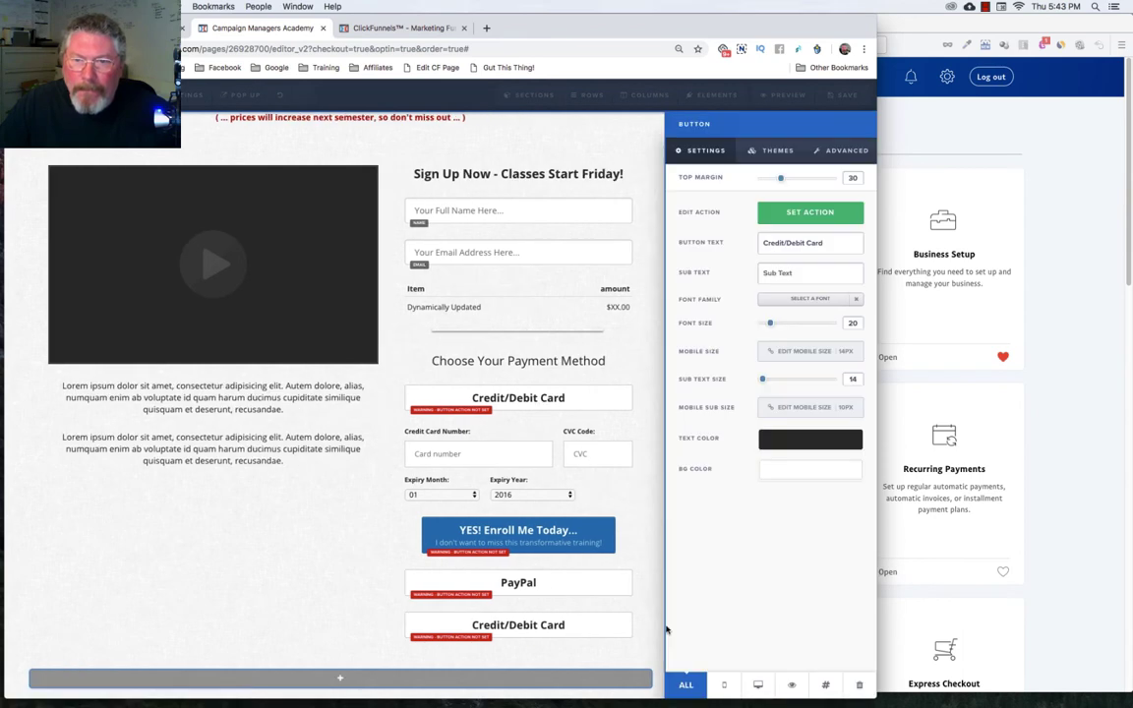
triple_click(832, 242)
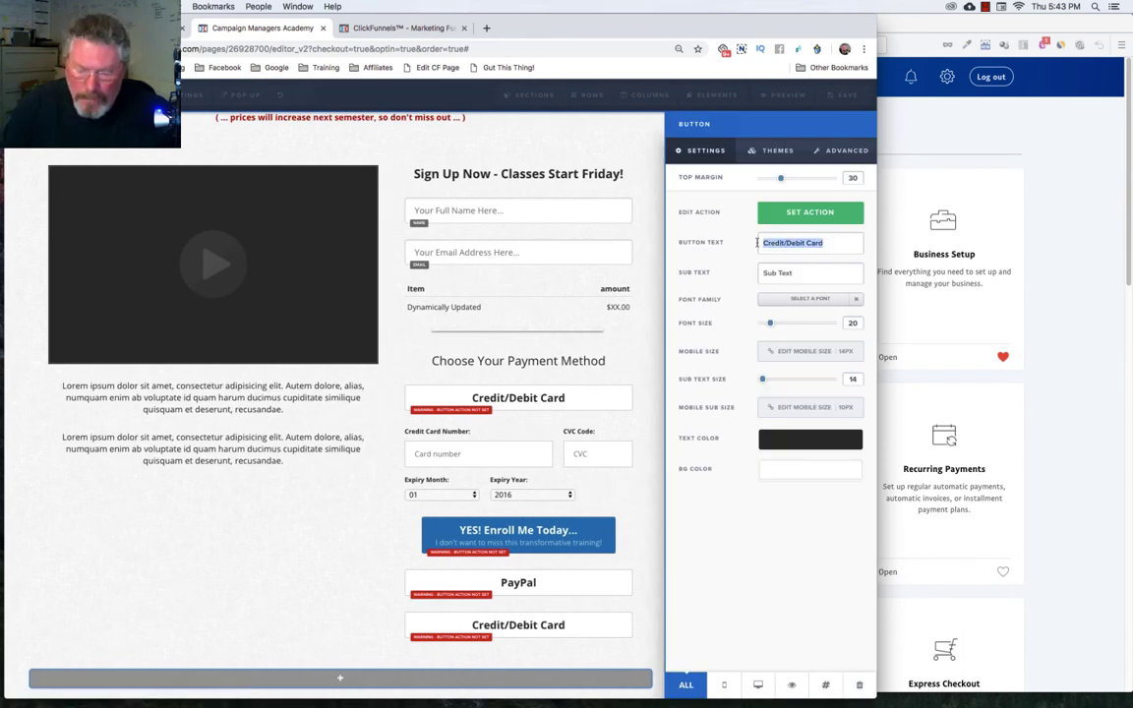
text(Apple/)
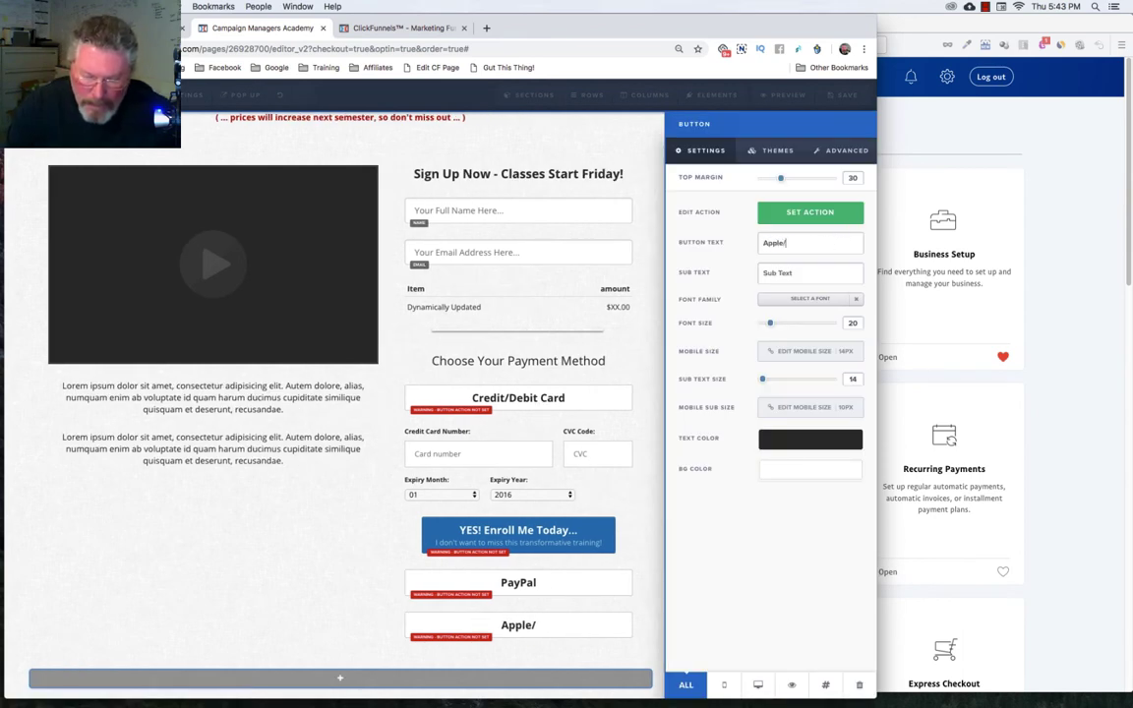
text(Androi)
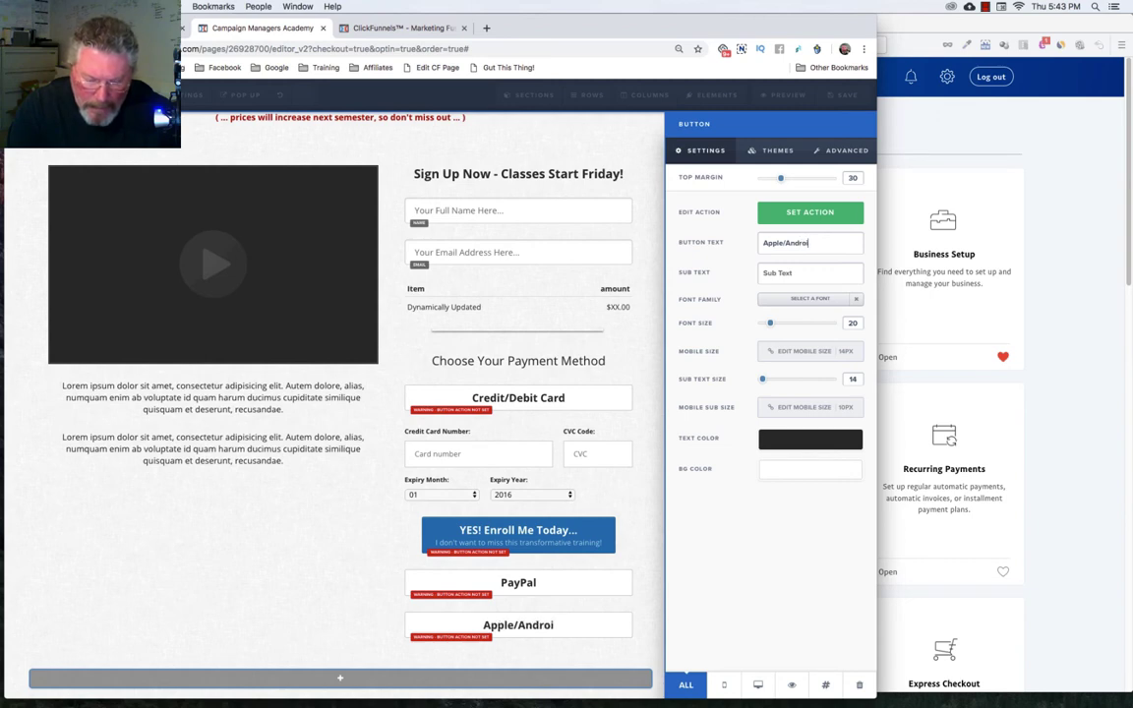
text(d Pay)
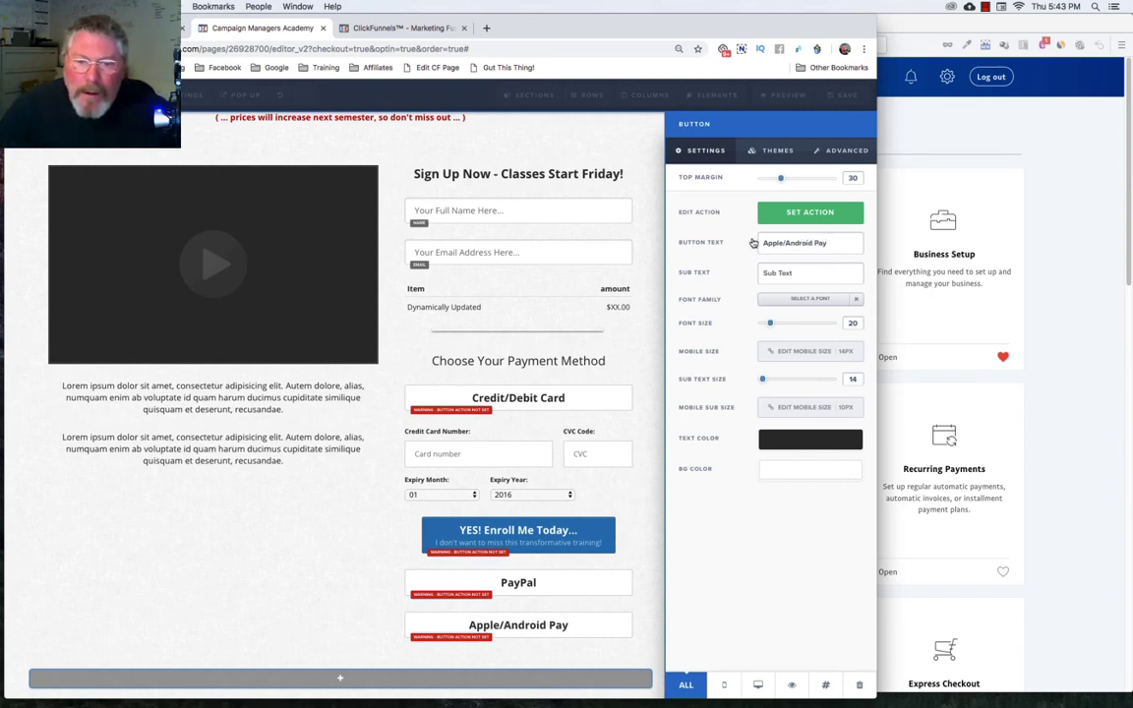
click(629, 488)
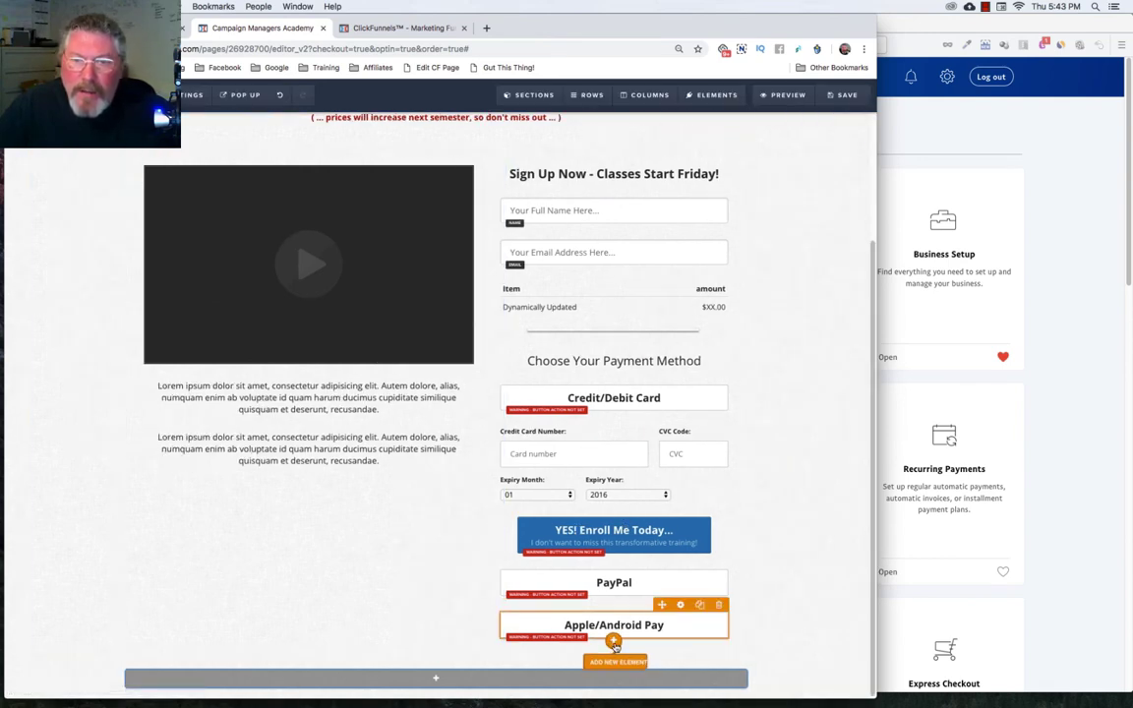
Step: Try to add an Apple / Android Pay order element below the Apple/Android Pay button
click(613, 672)
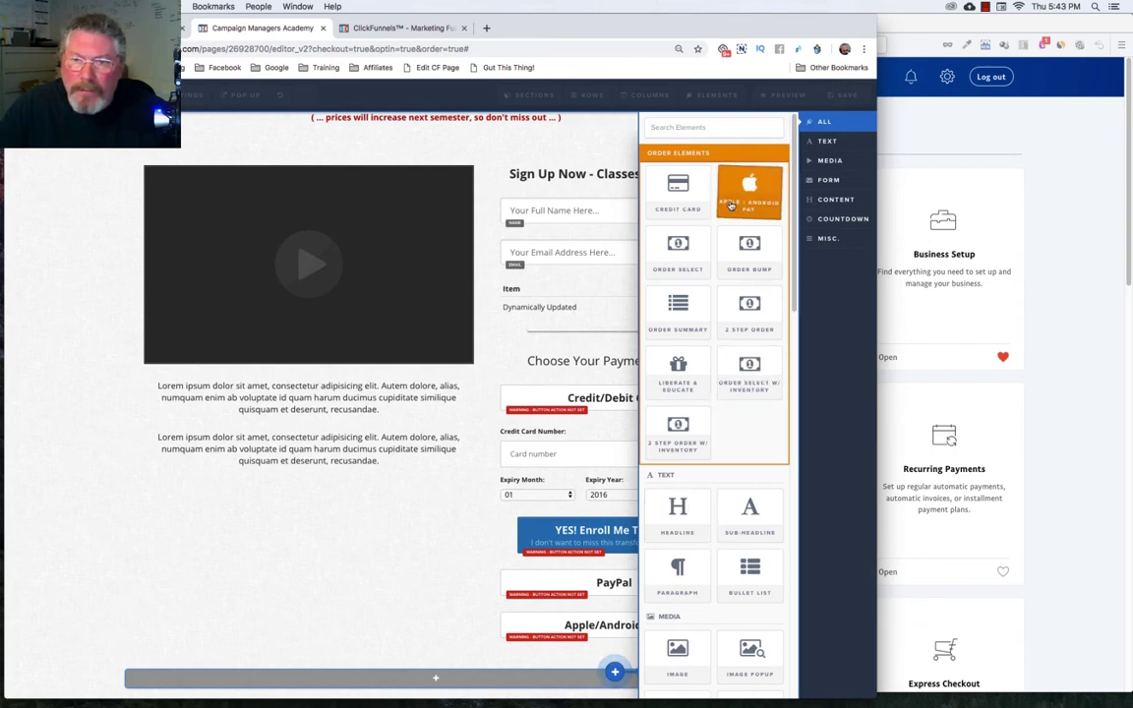
click(731, 205)
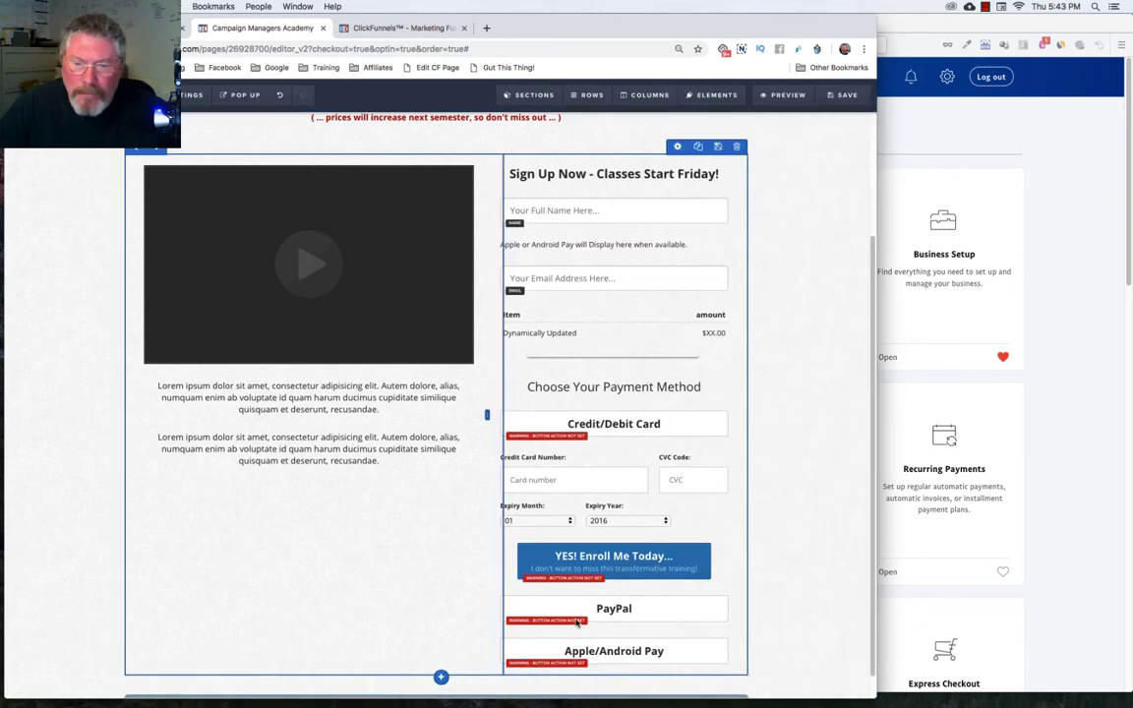
click(630, 655)
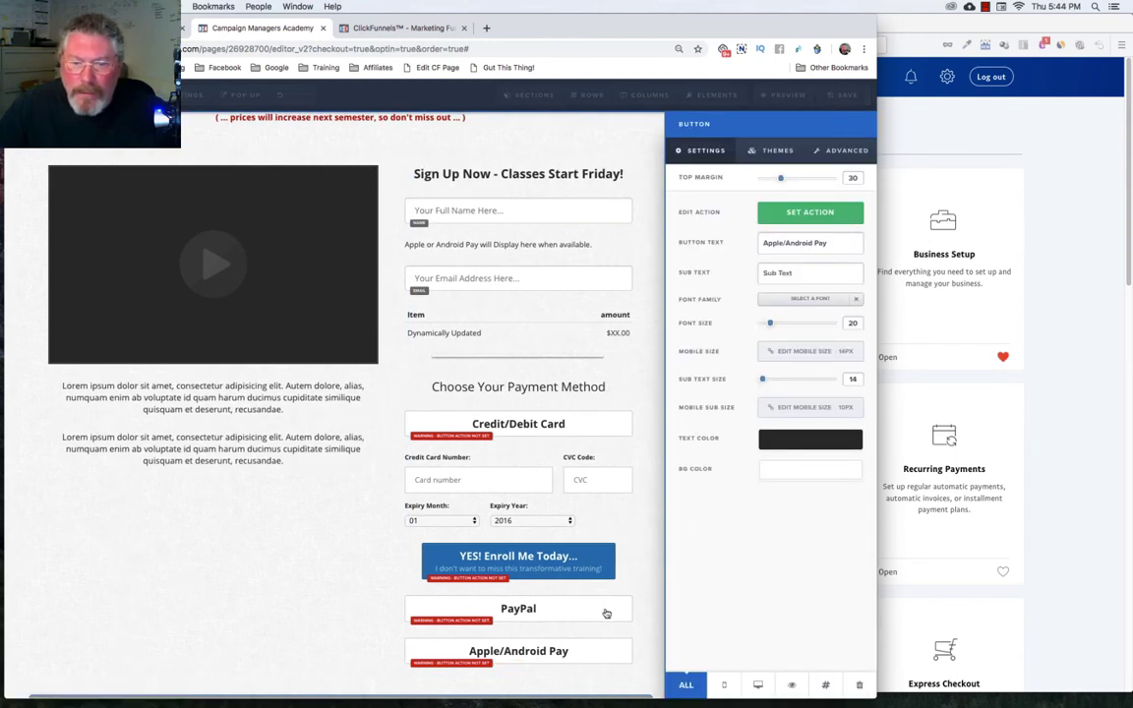
click(574, 633)
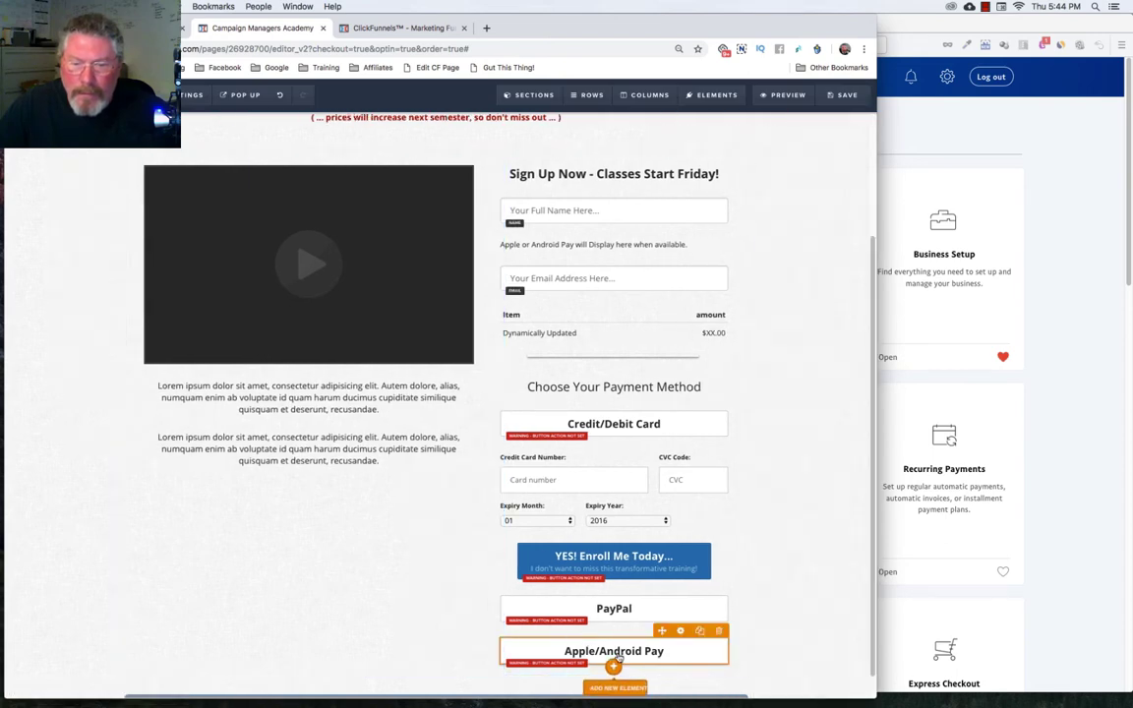
Step: Add an Apple / Android Pay order element directly beneath the Apple/Android Pay button
click(613, 668)
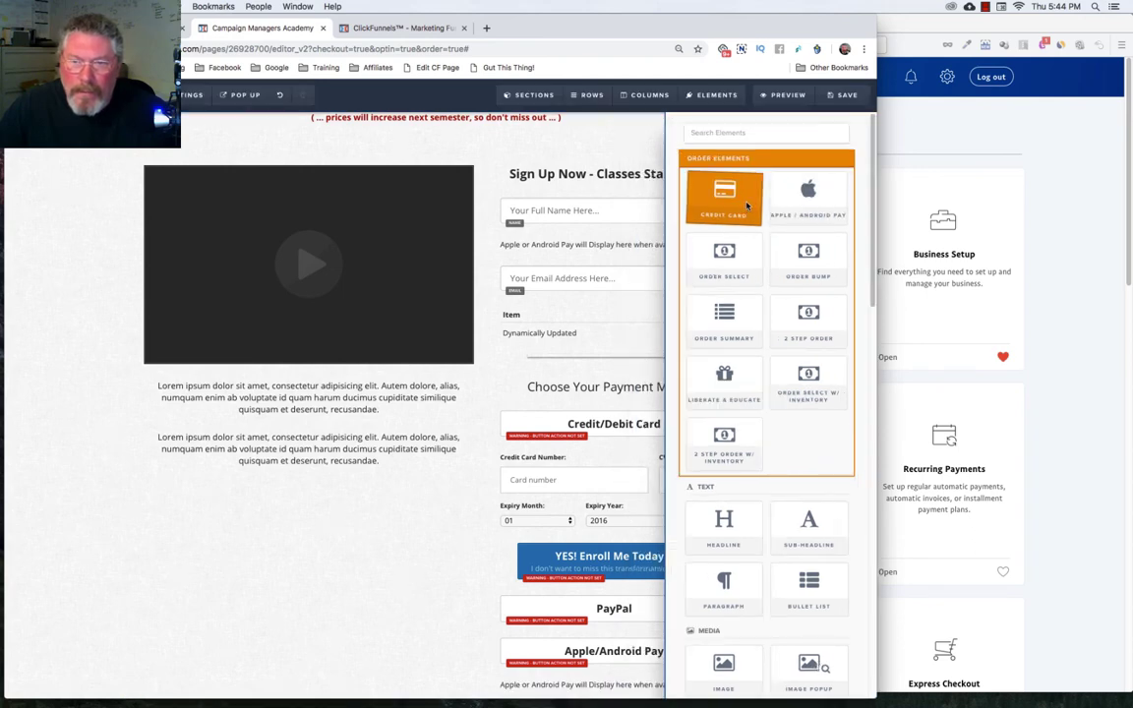
click(747, 203)
scroll(630, 581, down, 1)
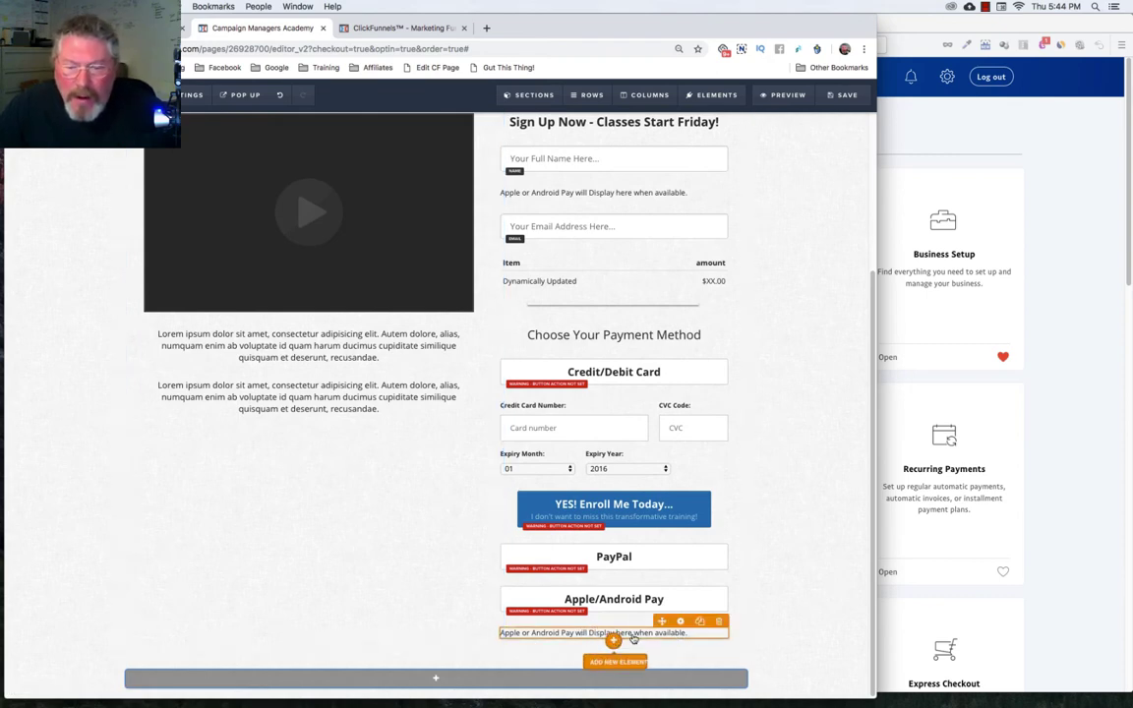
Step: Add an image element under the Apple/Android Pay notice at the end of the order form
click(613, 642)
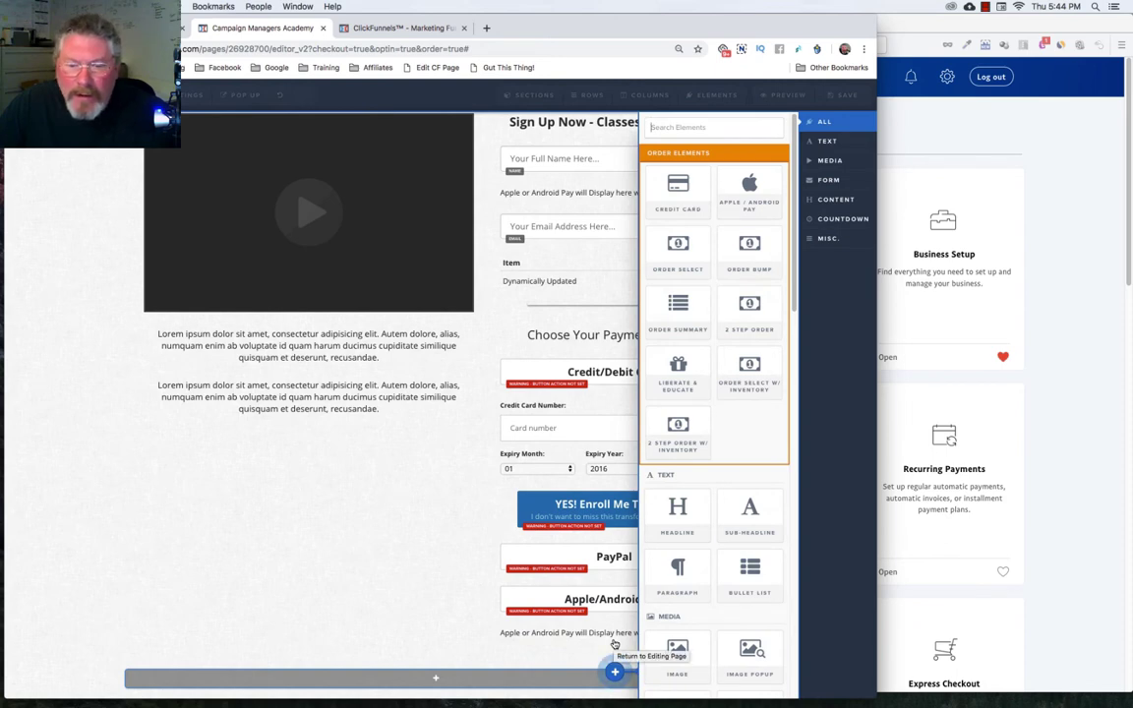
scroll(697, 504, down, 2)
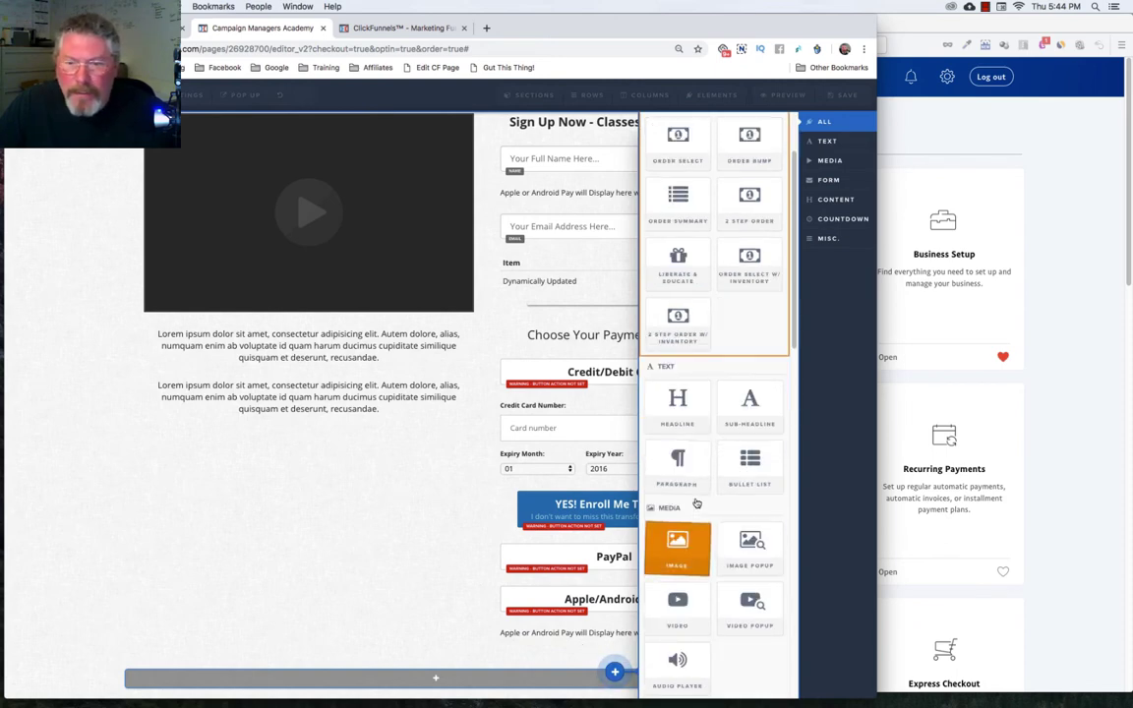
click(684, 551)
scroll(659, 590, down, 2)
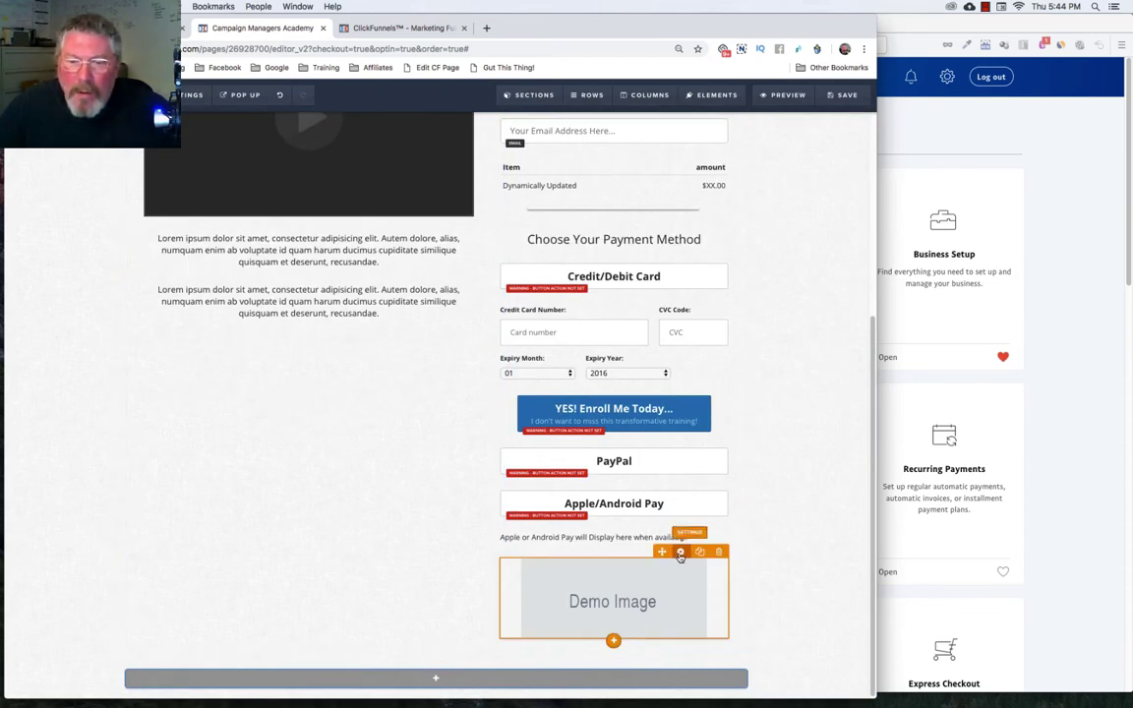
Step: Replace the demo image with the payment card logos picture from page 2 of the image library
click(680, 553)
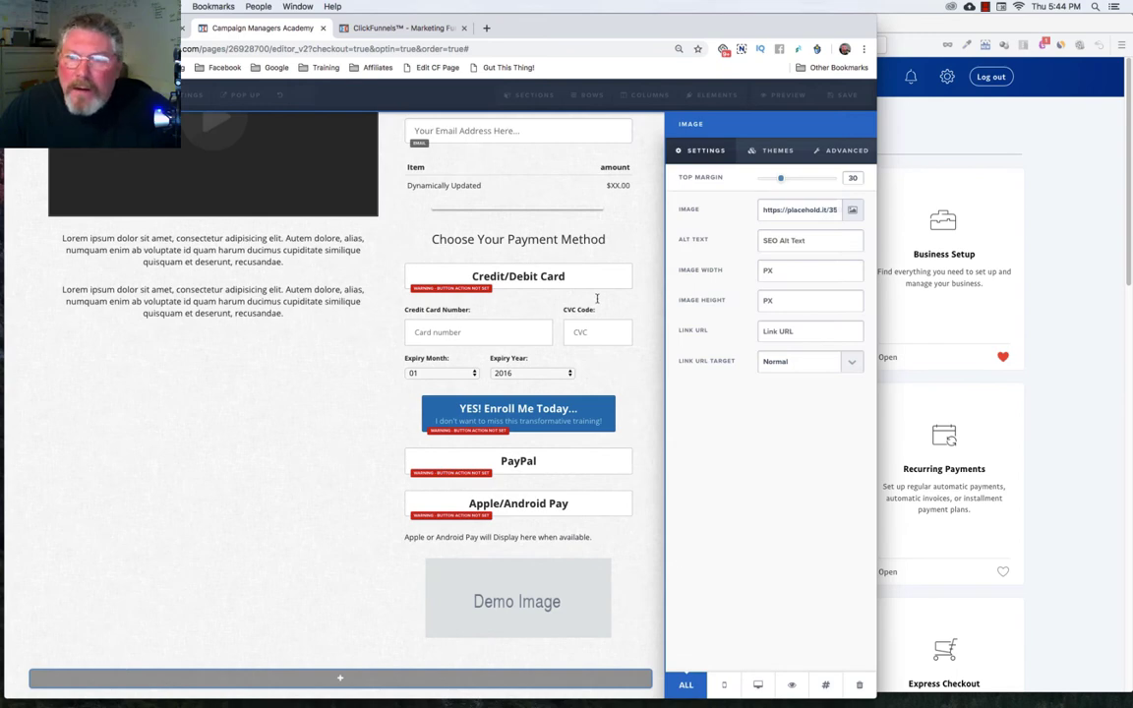
click(852, 210)
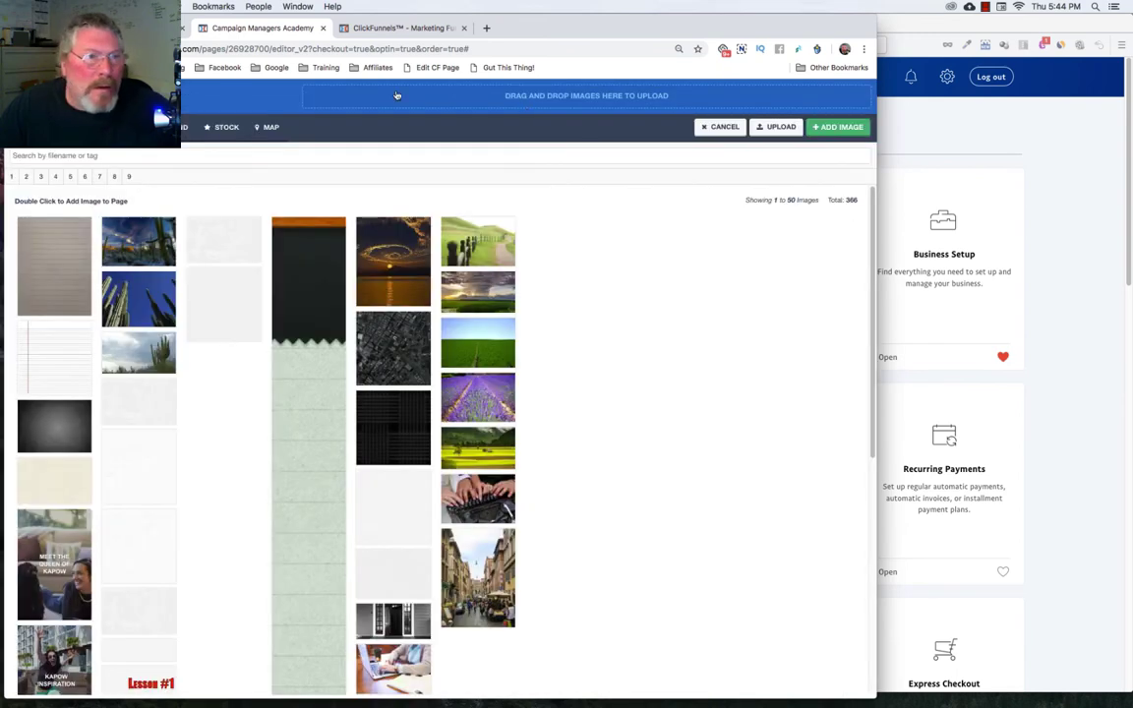
click(25, 176)
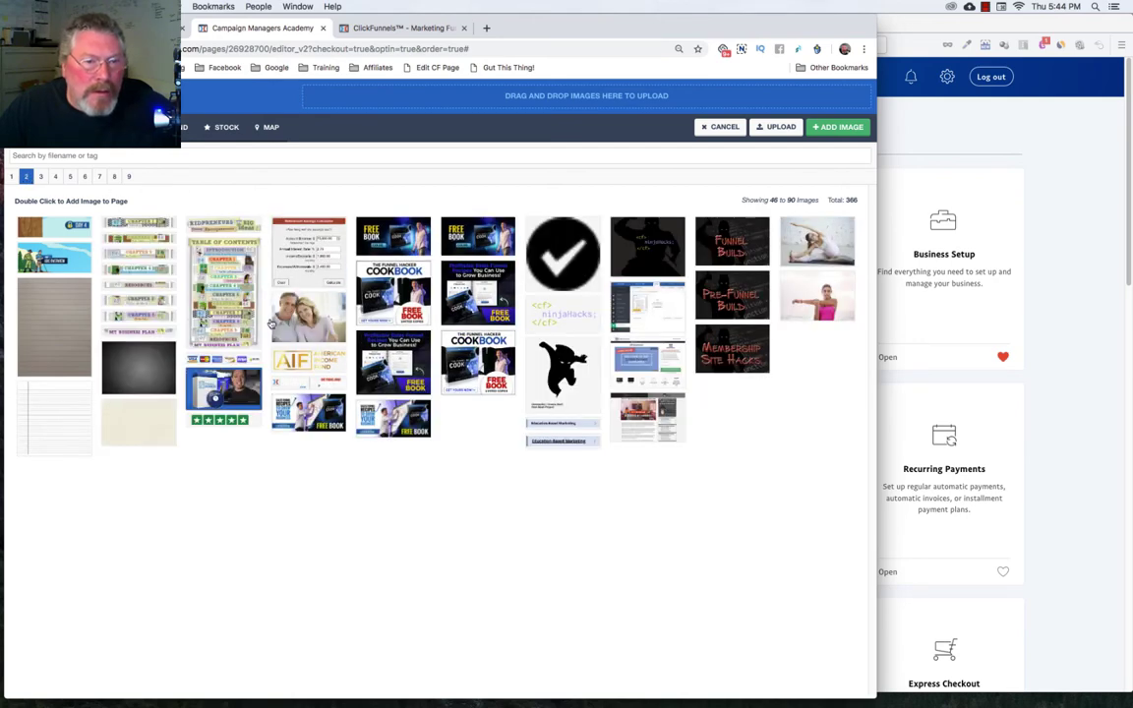
double_click(211, 338)
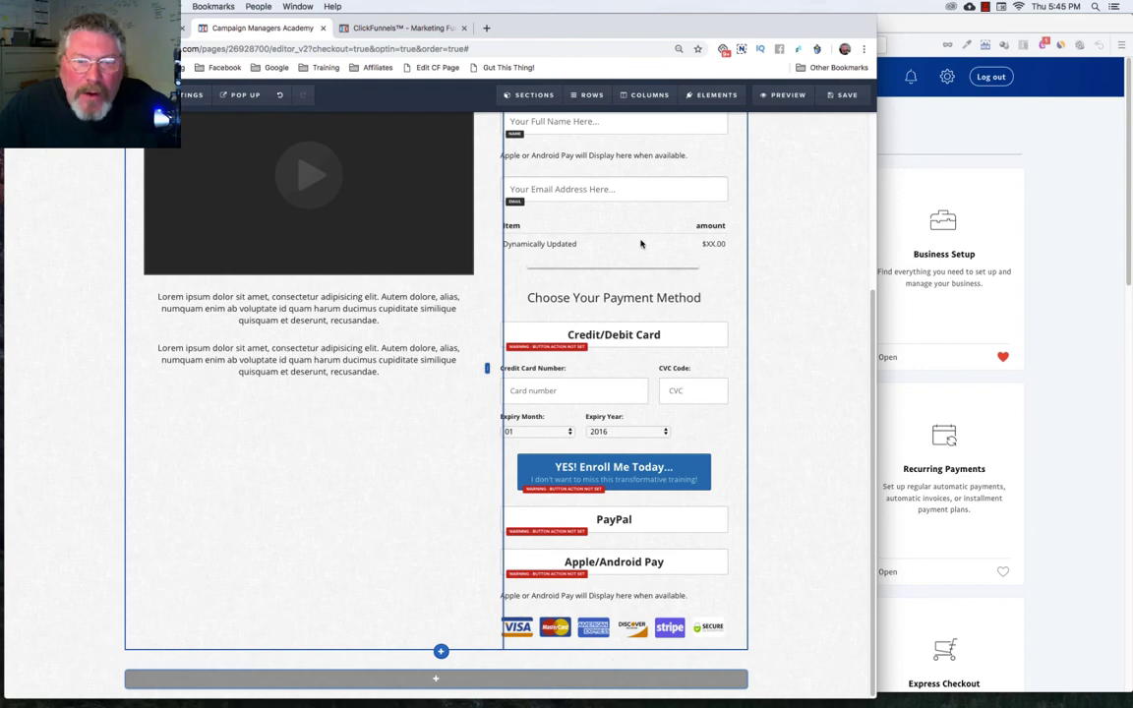
Step: Delete the misplaced Apple/Android Pay element between the full name and email address fields
scroll(394, 561, up, 5)
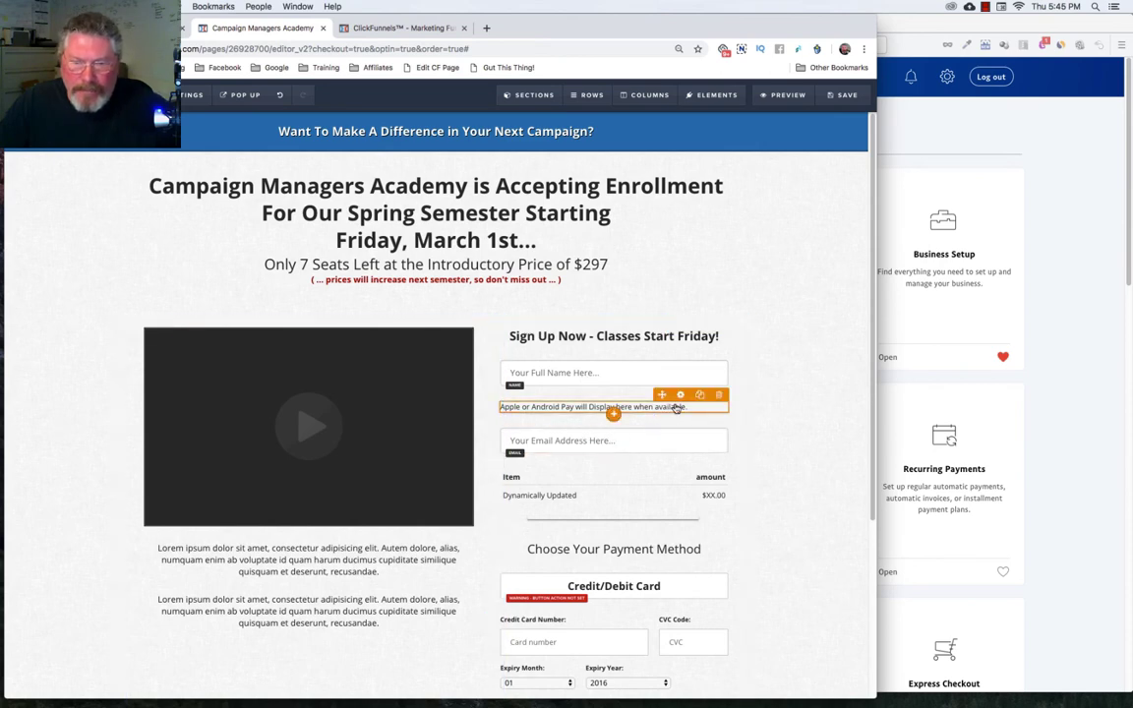
scroll(649, 411, down, 5)
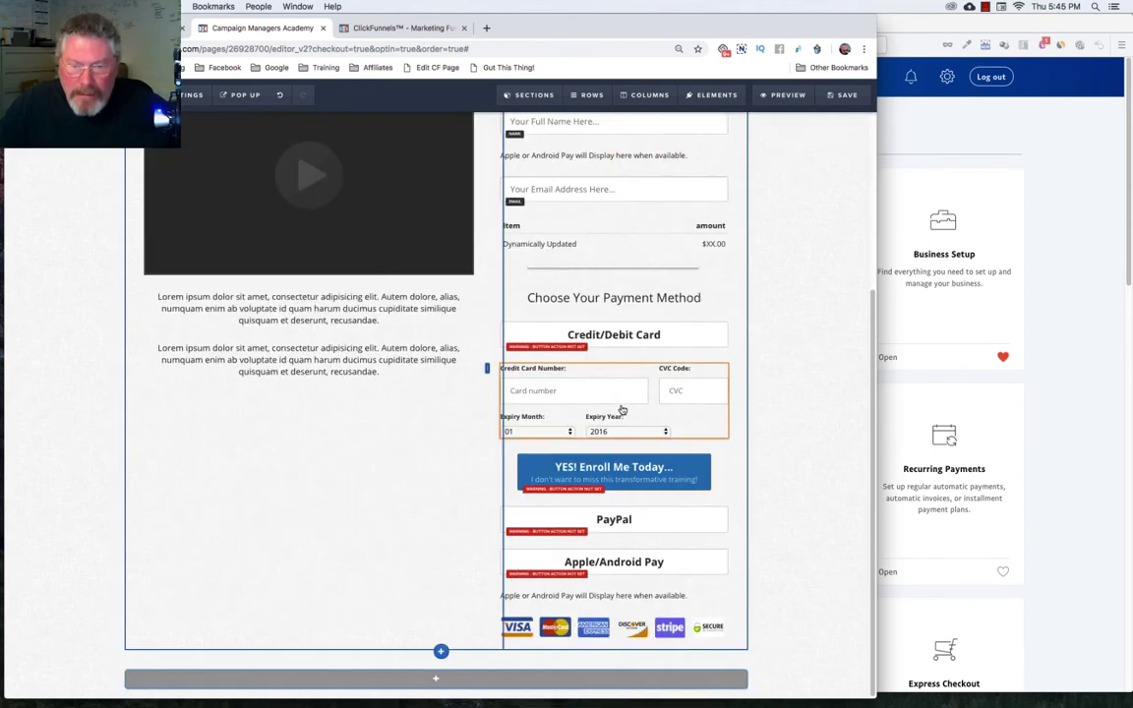
scroll(622, 410, up, 5)
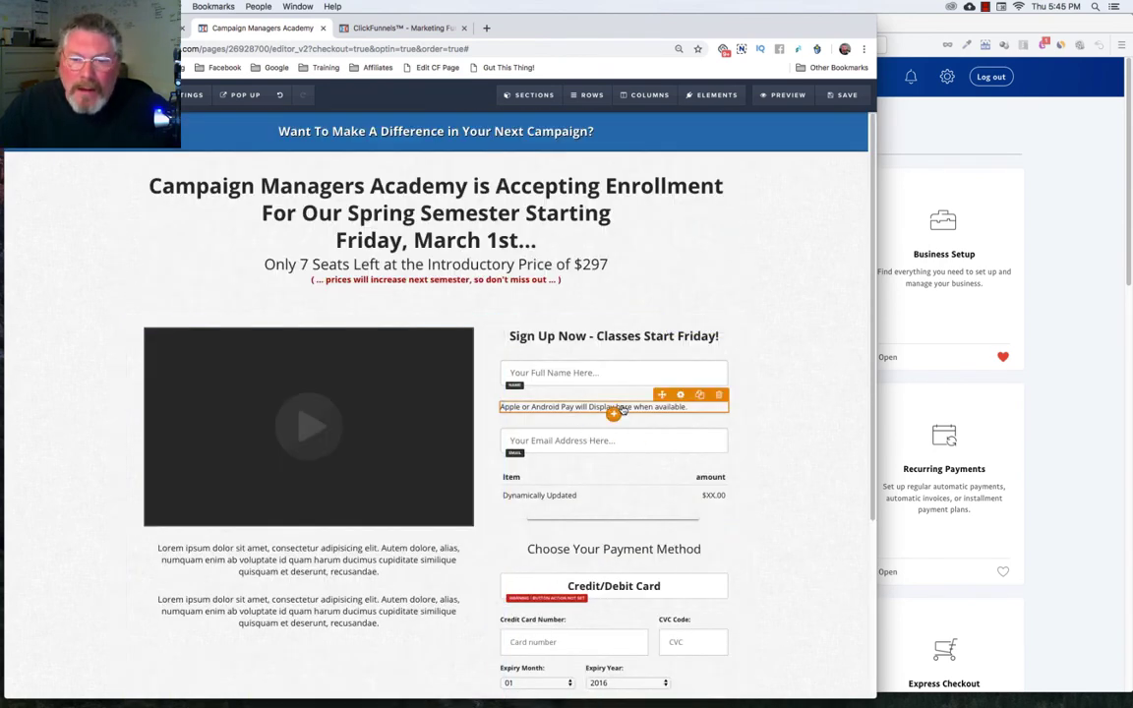
click(720, 395)
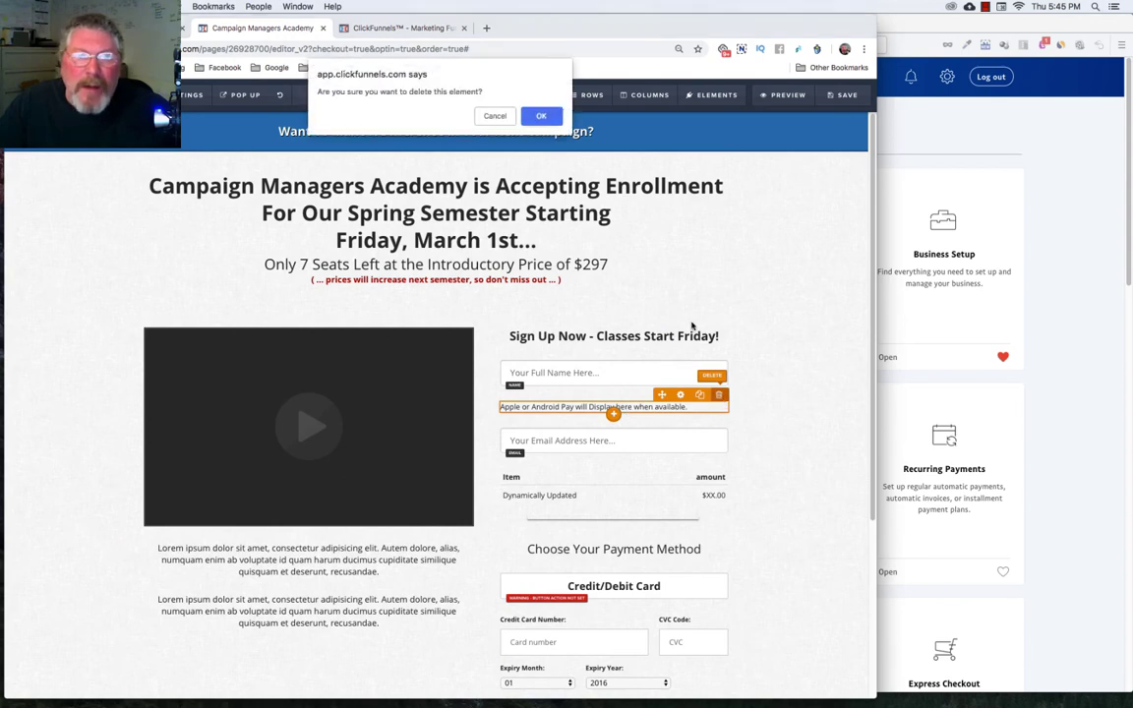
click(541, 115)
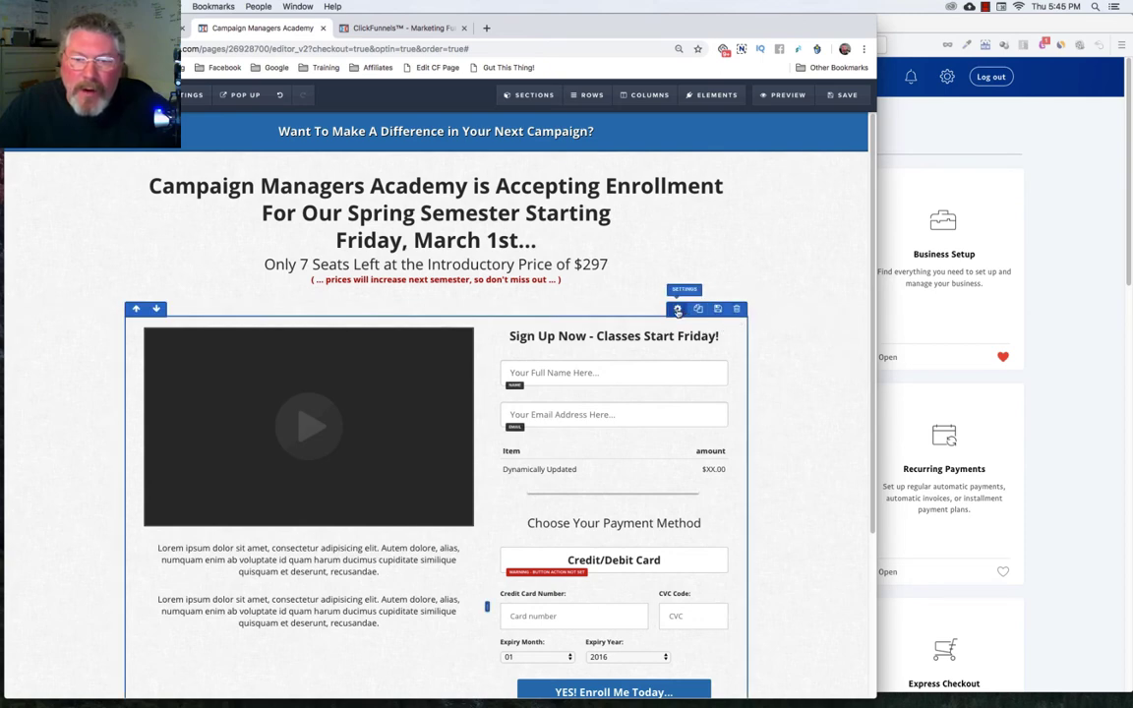
Step: Apply a 40% Drop Shadow to the two-column row holding the video and order form
click(677, 310)
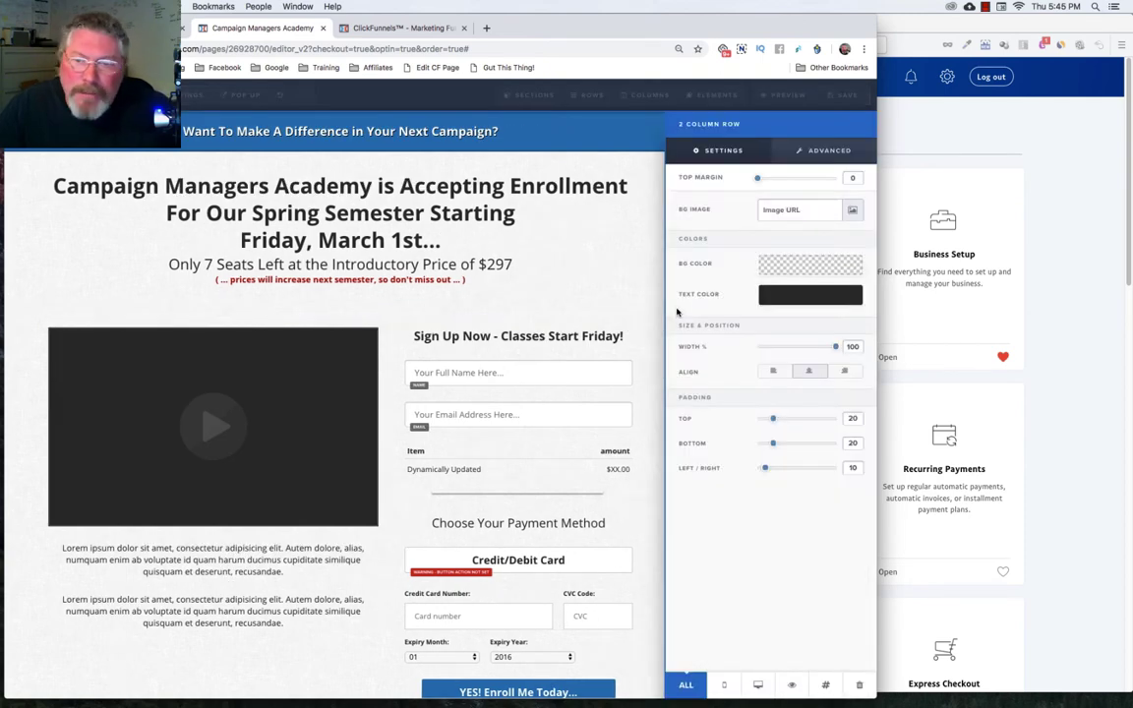
click(820, 153)
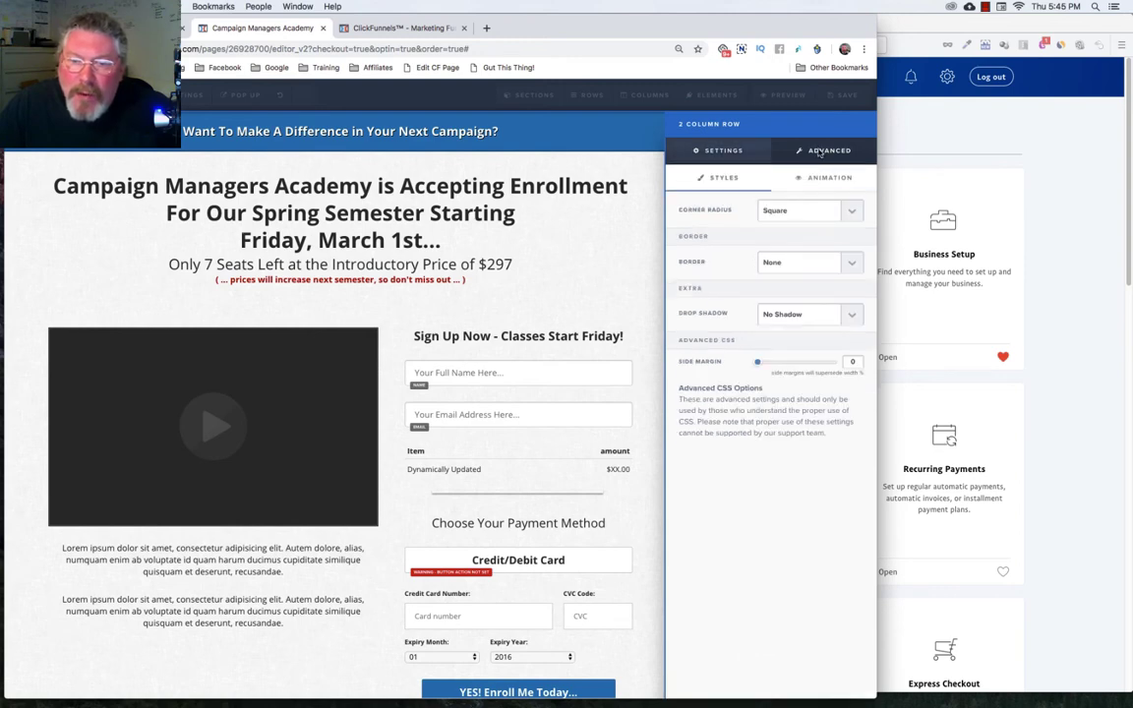
click(782, 314)
key(Down)
key(Down)
key(Down)
key(Down)
key(Down)
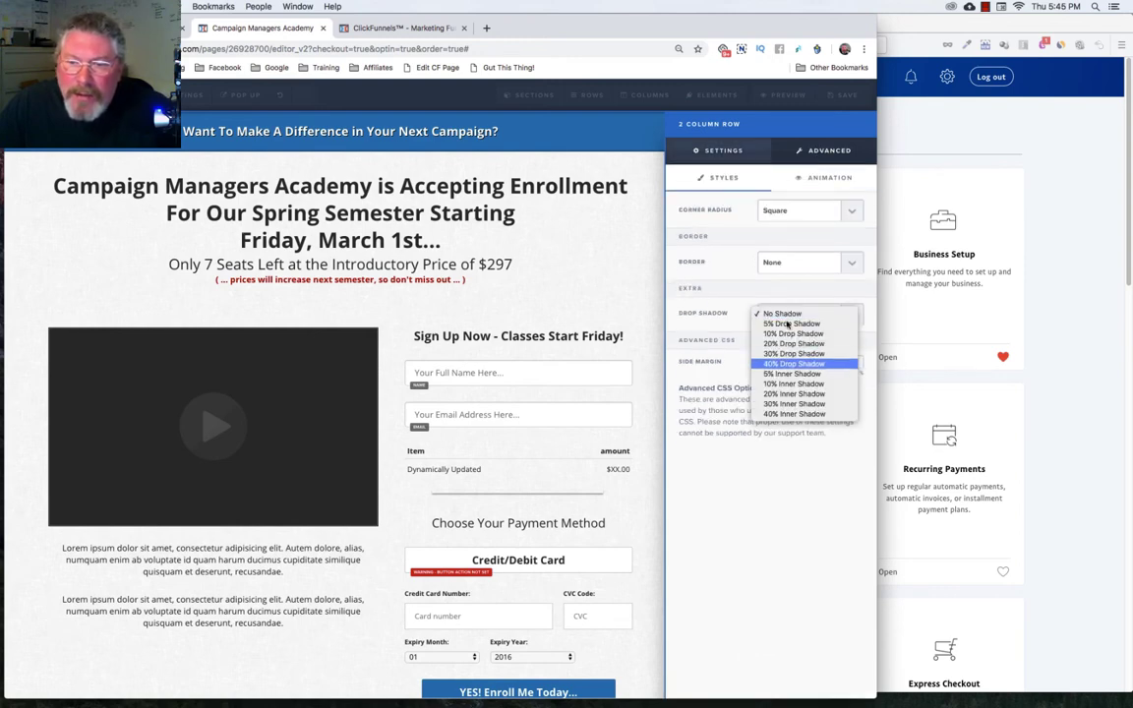
click(790, 364)
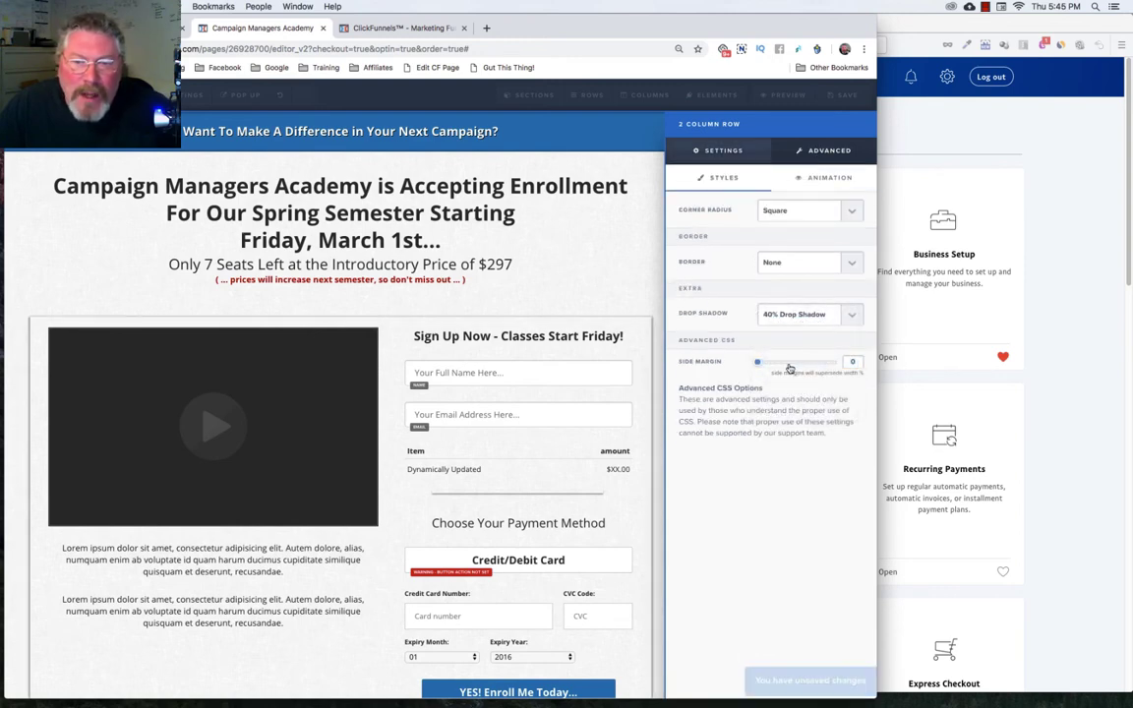
click(642, 360)
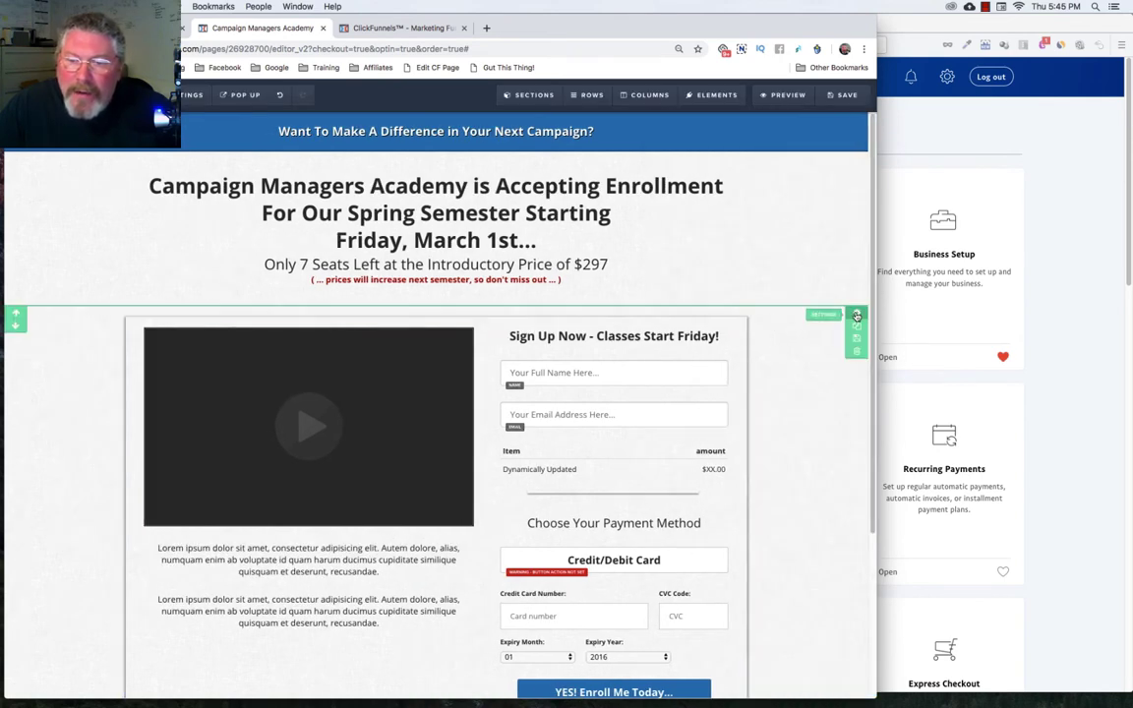
Step: Reduce the padding of the Order section surrounding the two-column row
click(796, 320)
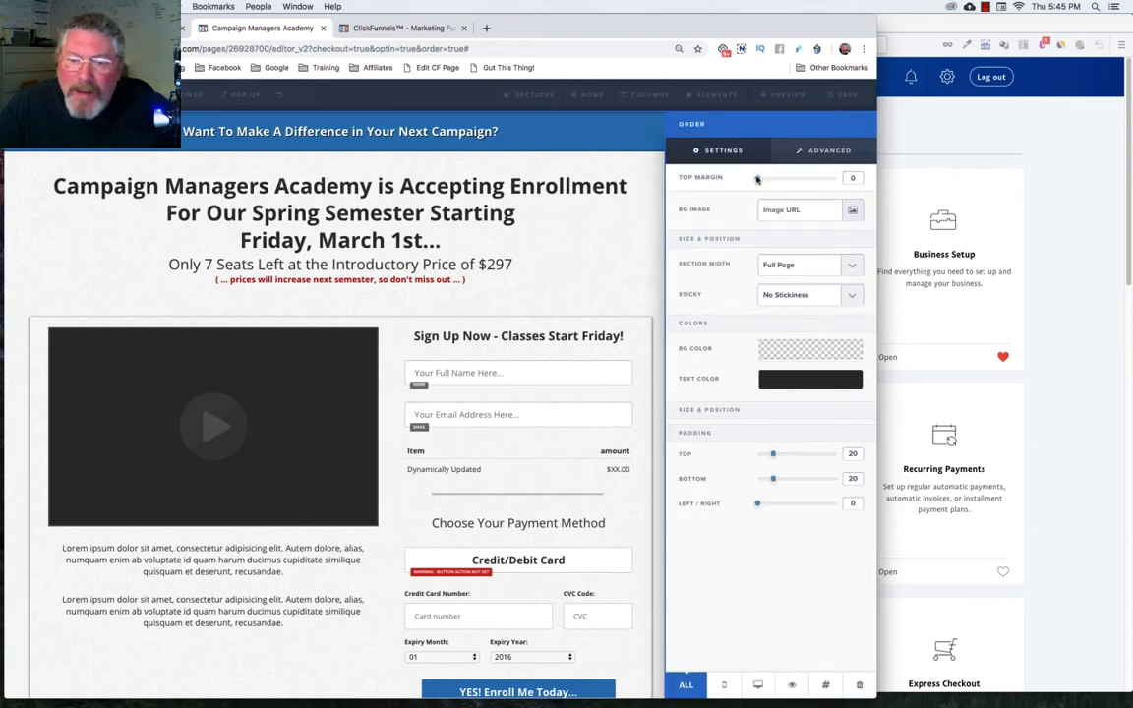
drag(773, 453, 756, 478)
click(550, 265)
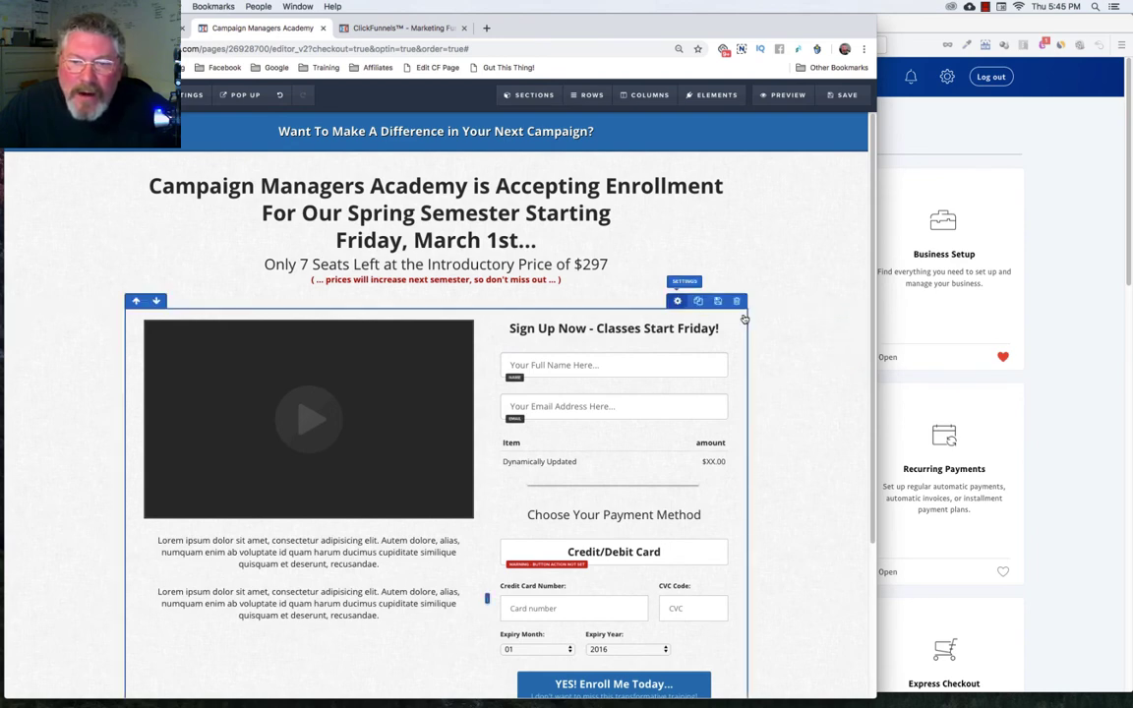
Step: Set the corner radius of the two-column row to 5px
click(677, 302)
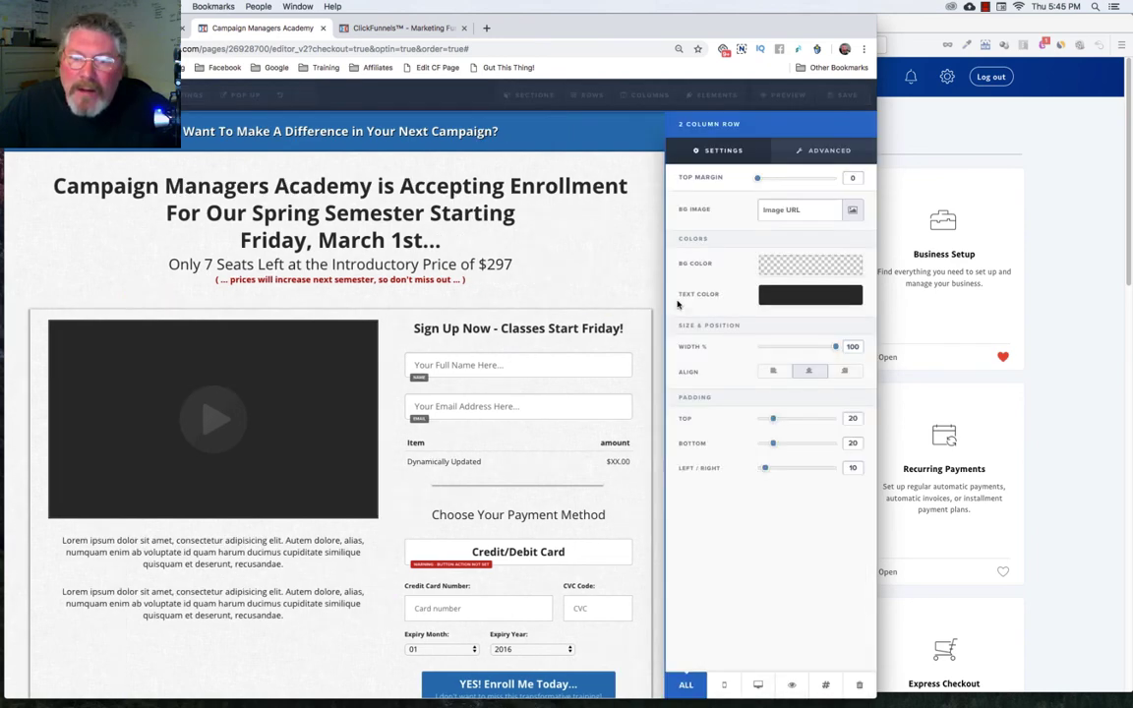
click(831, 150)
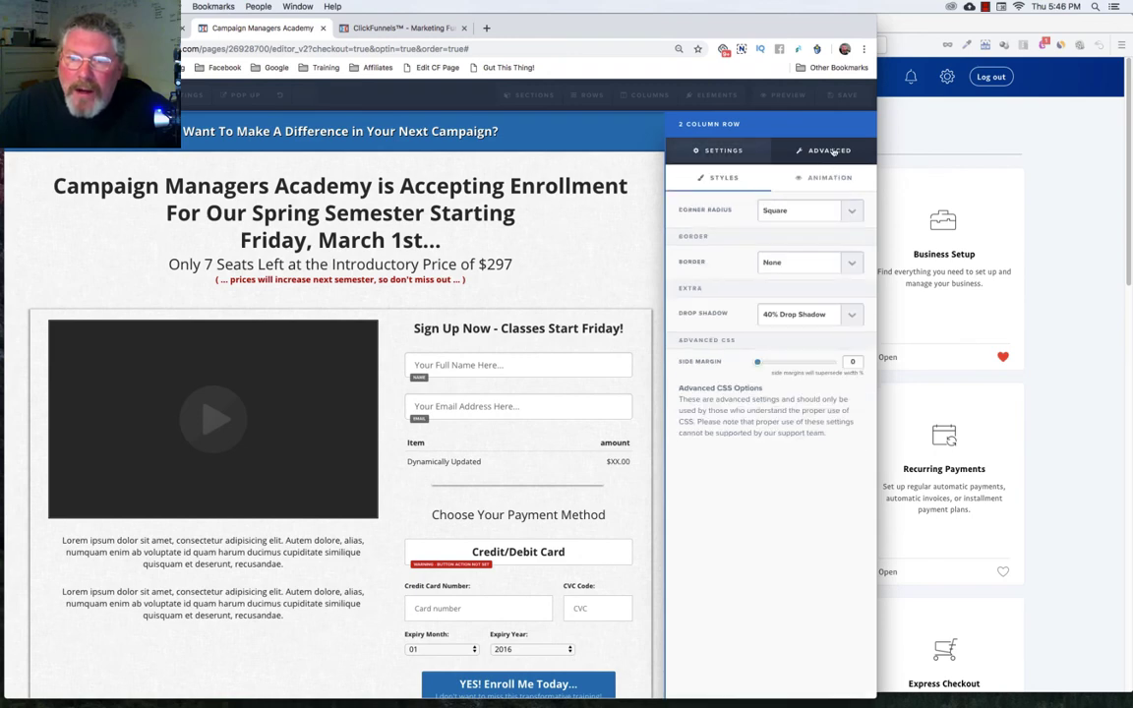
click(802, 210)
click(777, 273)
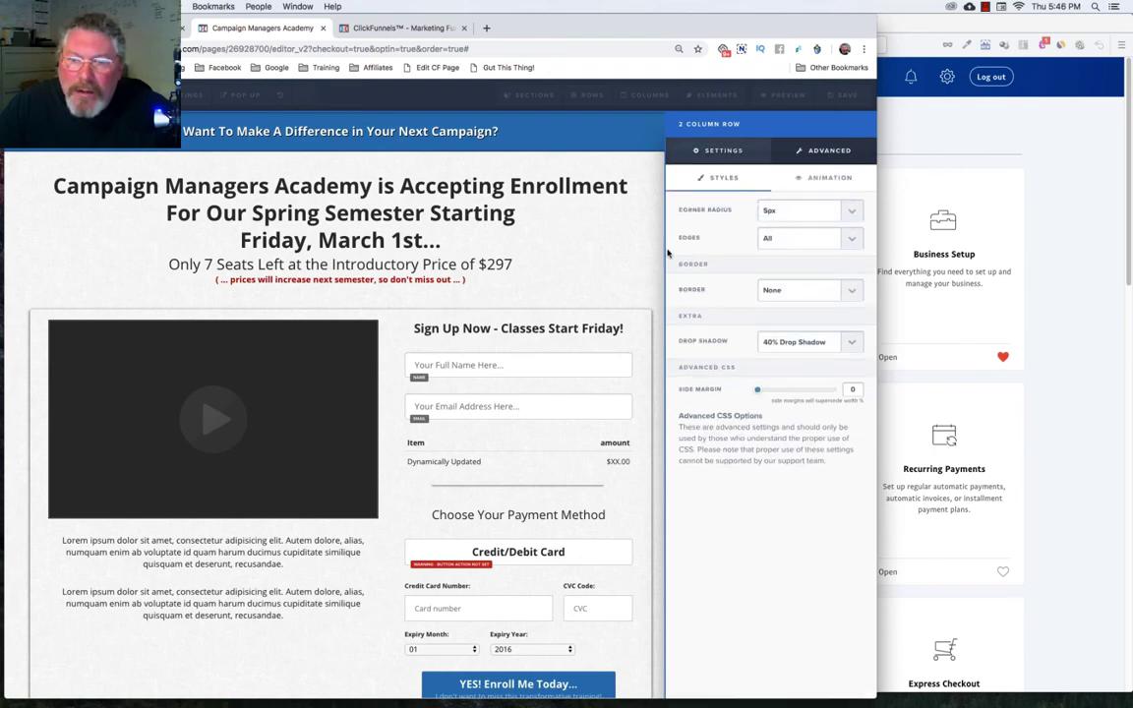
click(517, 246)
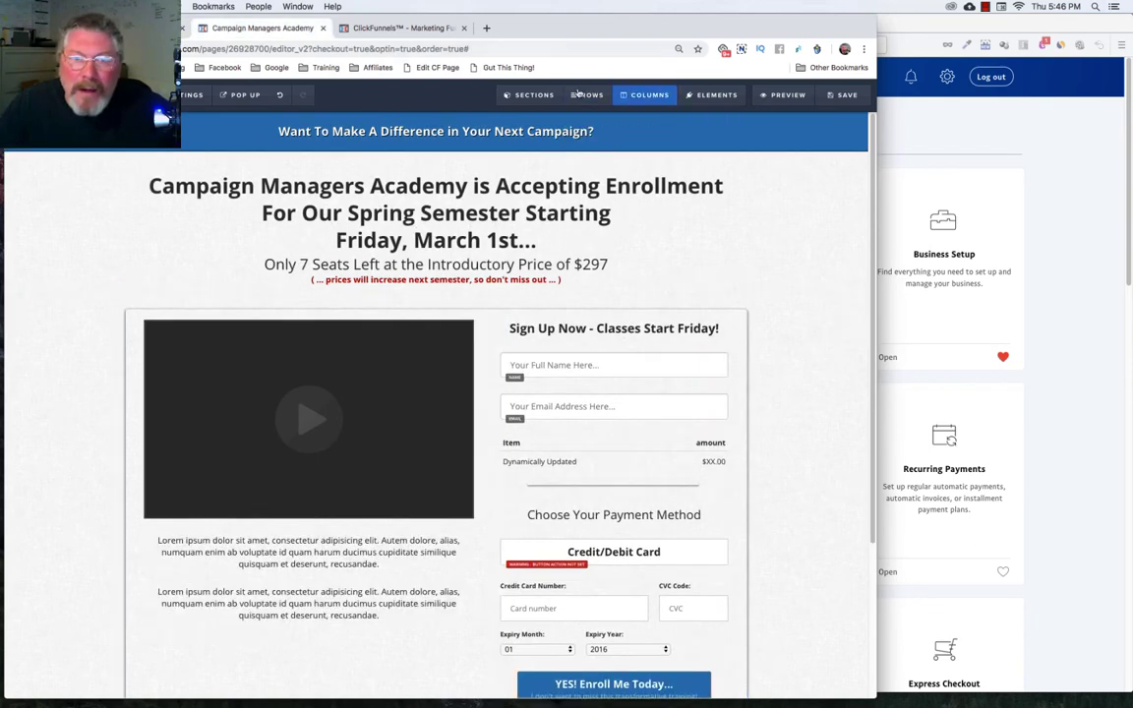
Step: Give the Order row's 2nd column a 40% Inner Shadow and a 5px corner radius
click(638, 95)
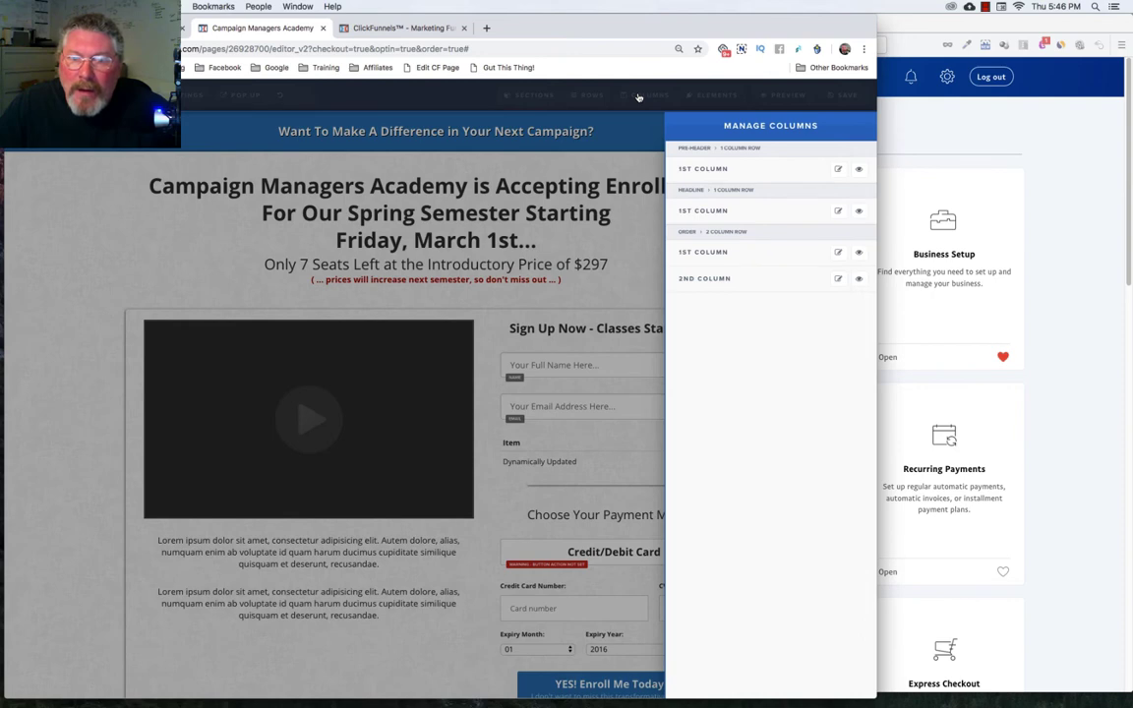
scroll(679, 167, down, 3)
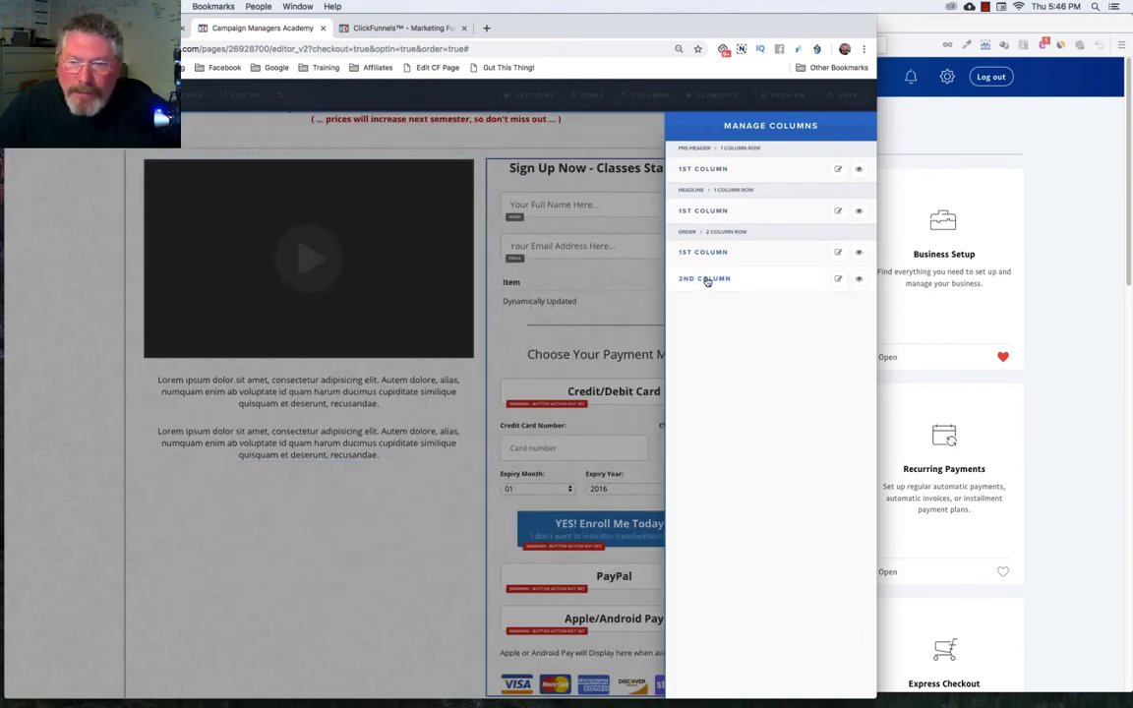
click(707, 279)
click(826, 154)
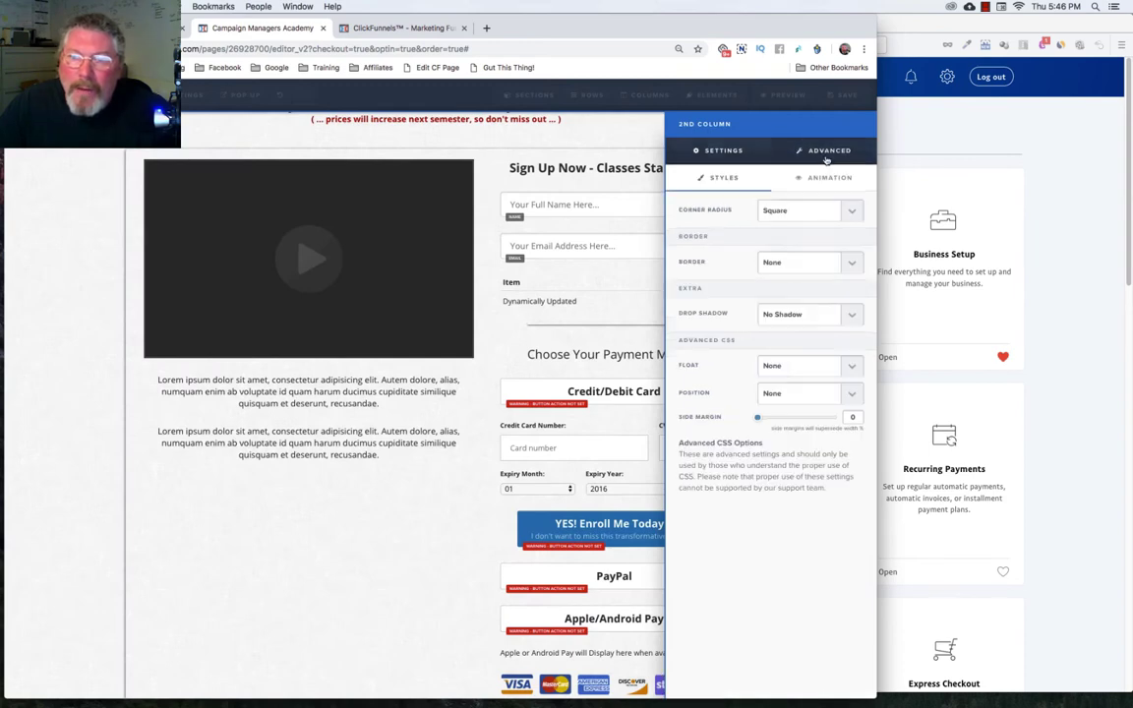
click(794, 314)
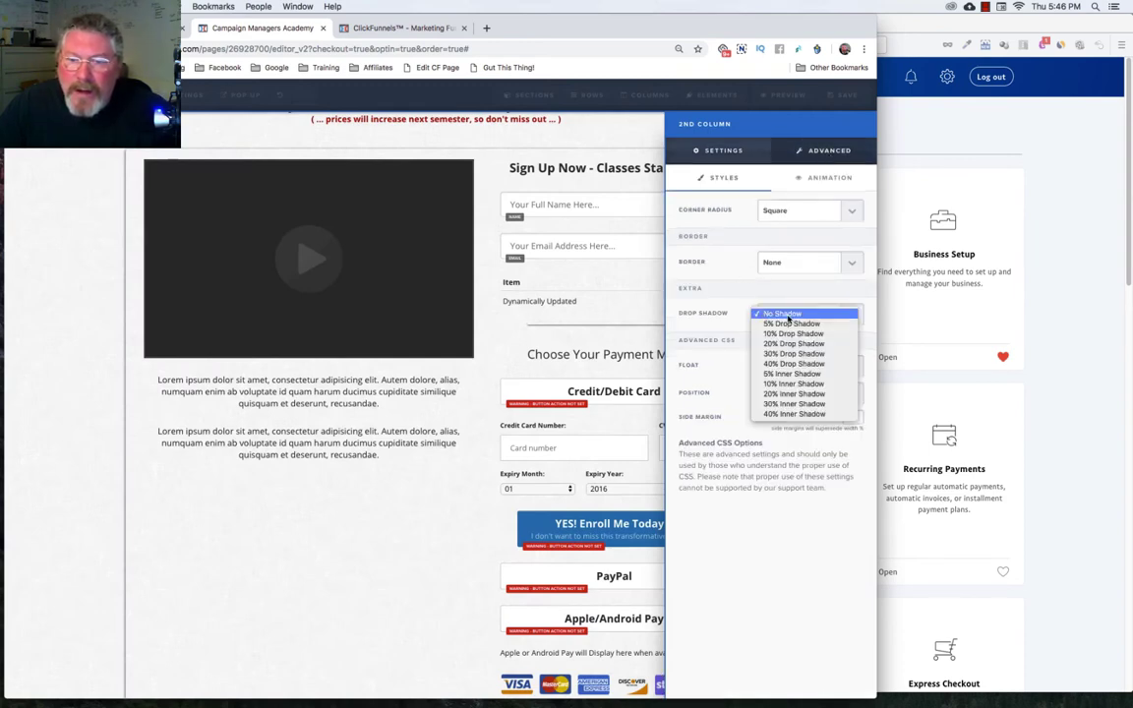
click(792, 414)
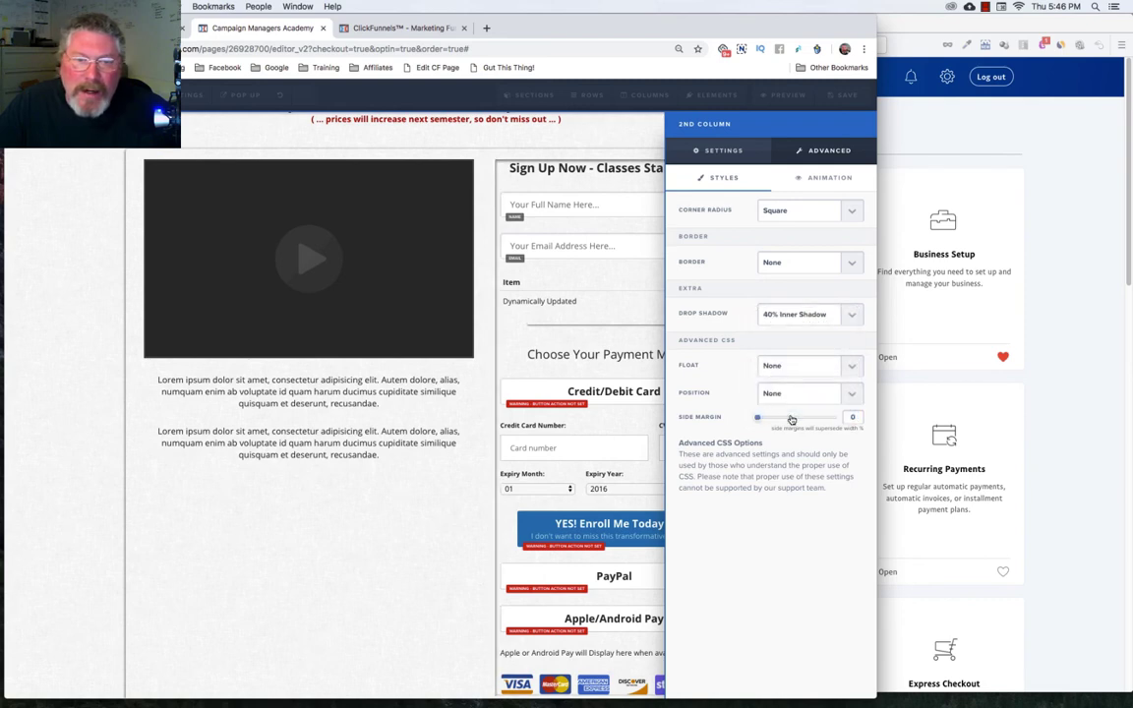
click(777, 210)
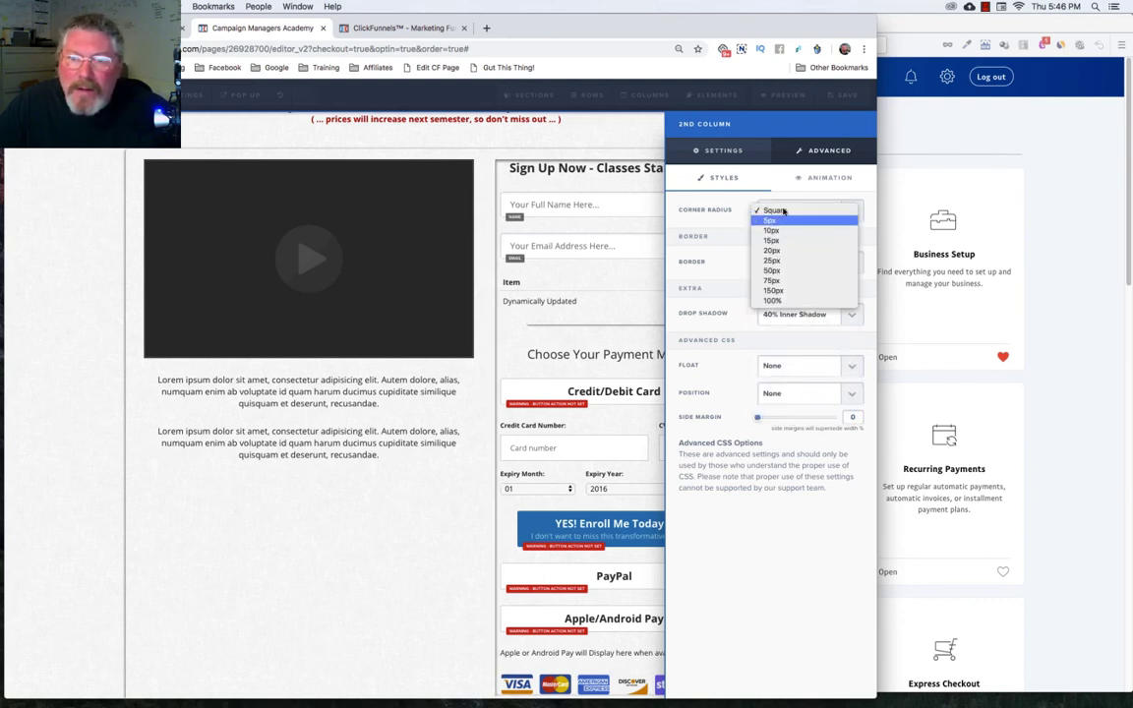
click(773, 228)
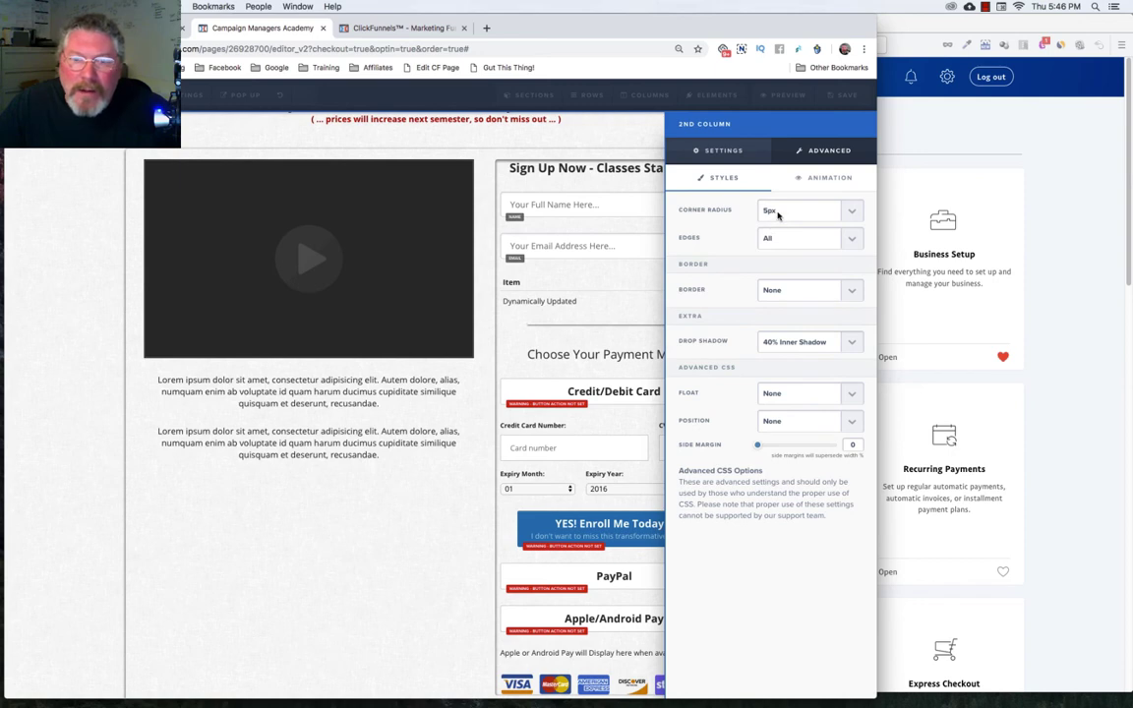
click(557, 254)
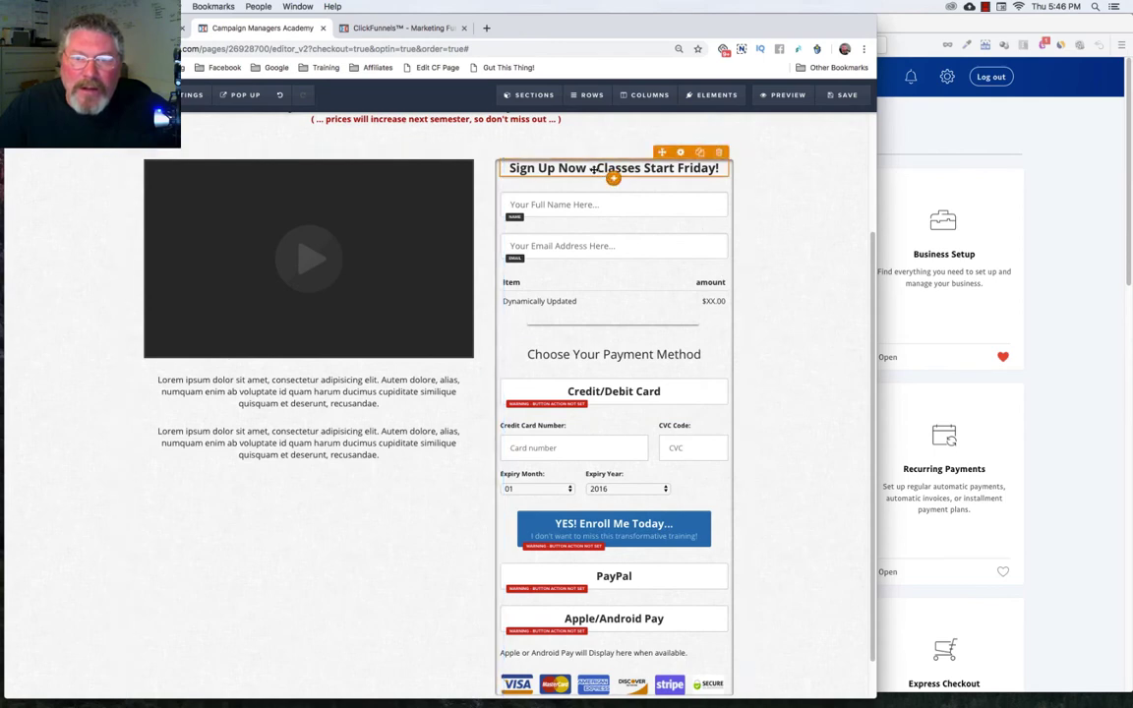
Step: Try adjusting the top margin of the "Sign Up Now - Classes Start Friday!" sub-headline
click(681, 155)
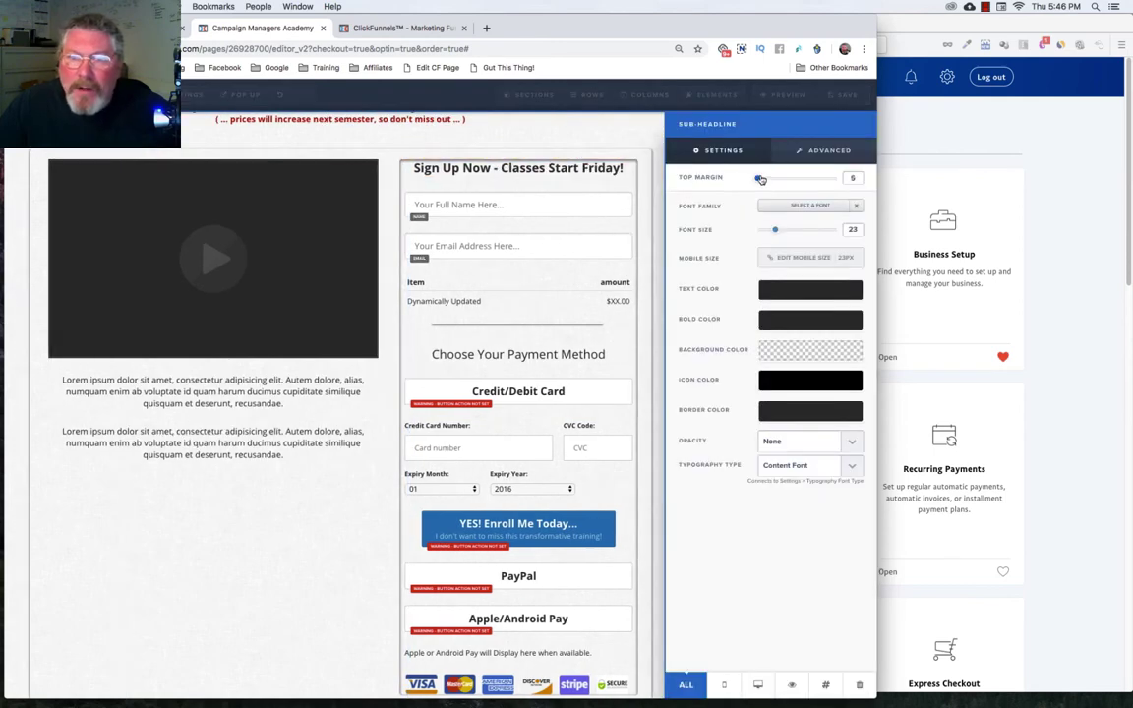
drag(759, 179, 777, 181)
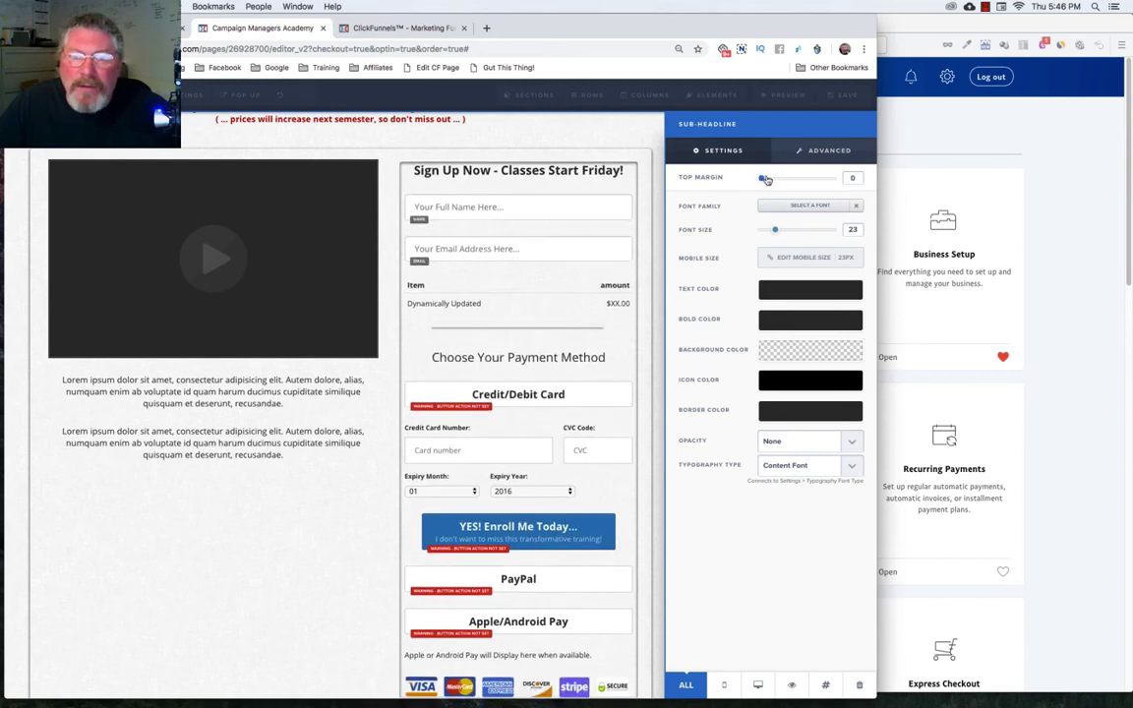
click(537, 157)
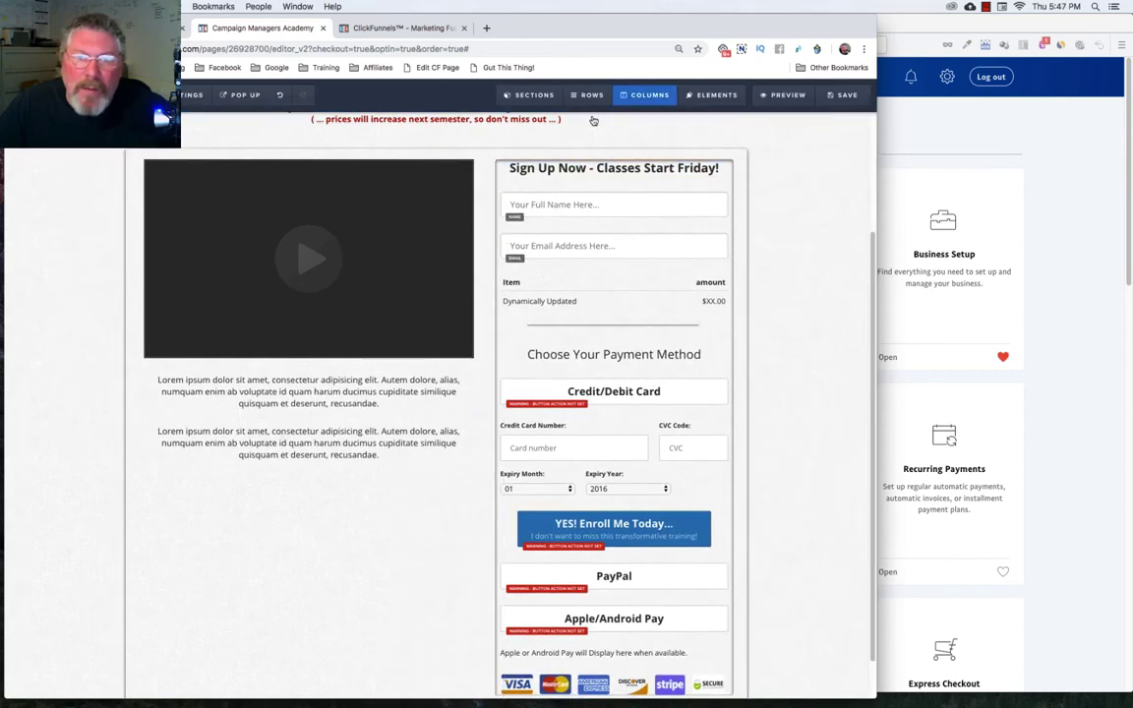
Step: Set the top, bottom and left/right padding of the Order row's 2nd column to 20
click(640, 96)
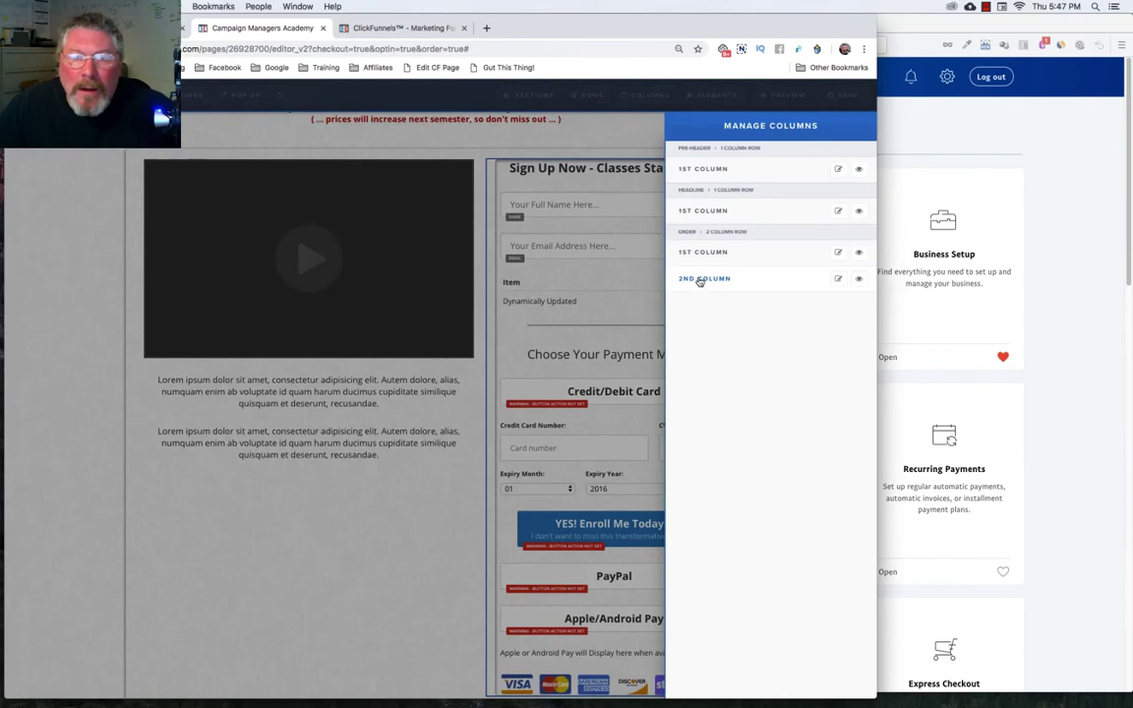
click(705, 280)
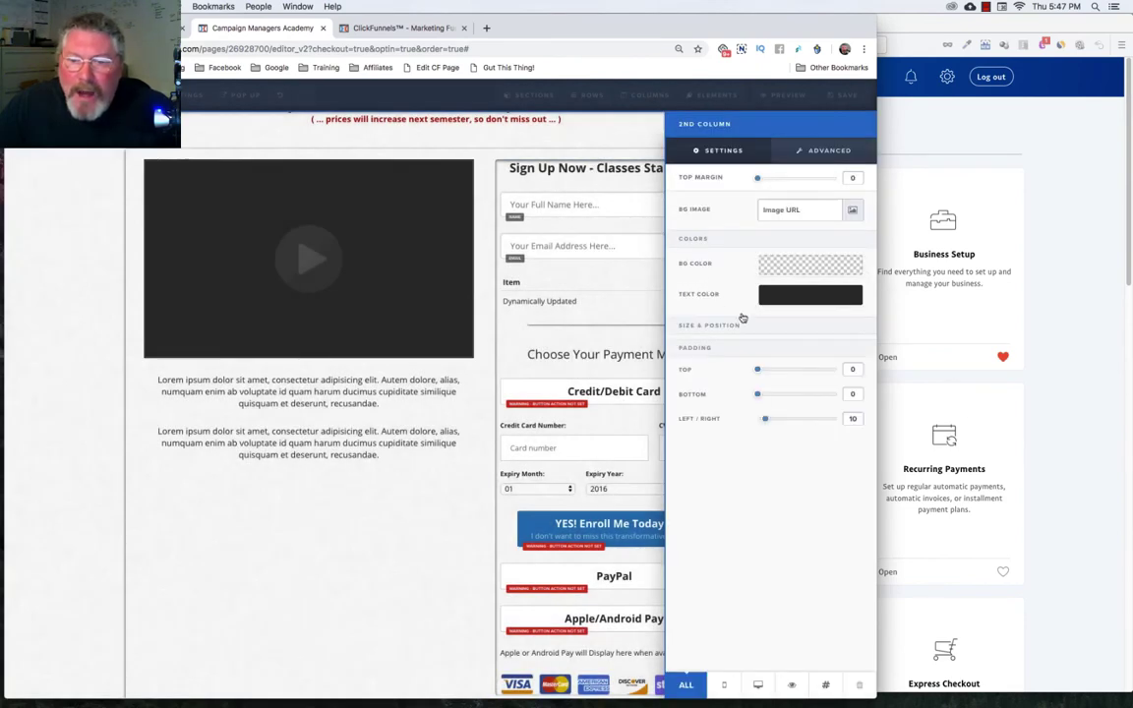
drag(757, 369, 774, 371)
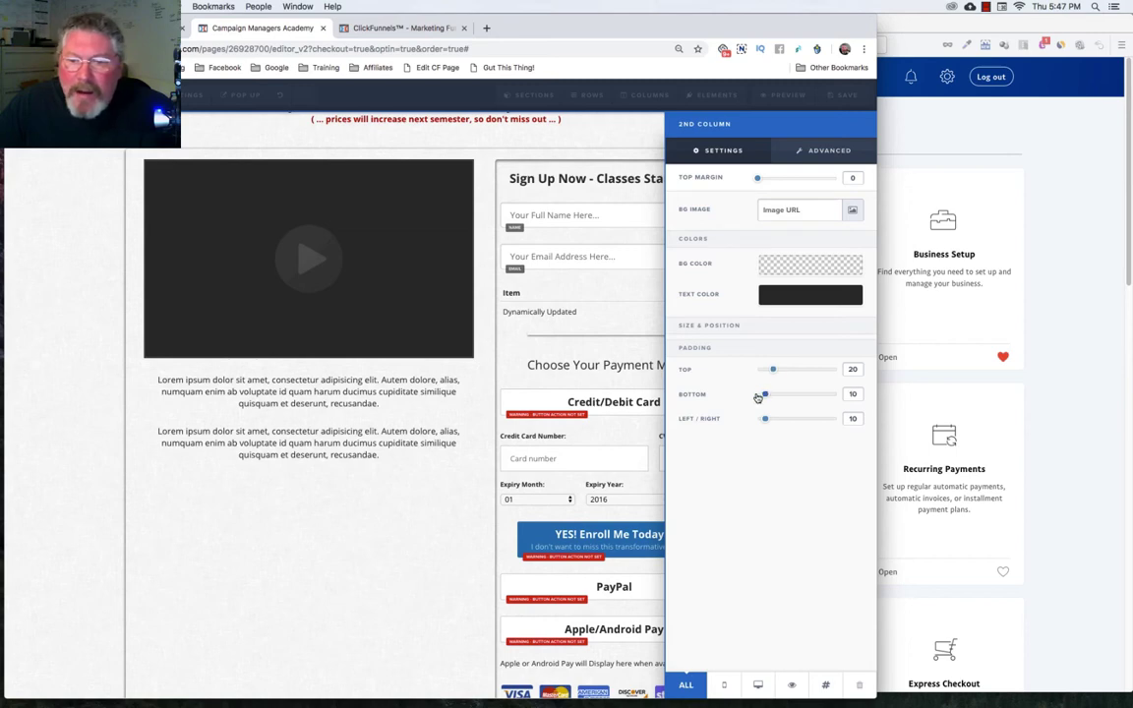
drag(758, 394, 777, 394)
drag(766, 421, 766, 422)
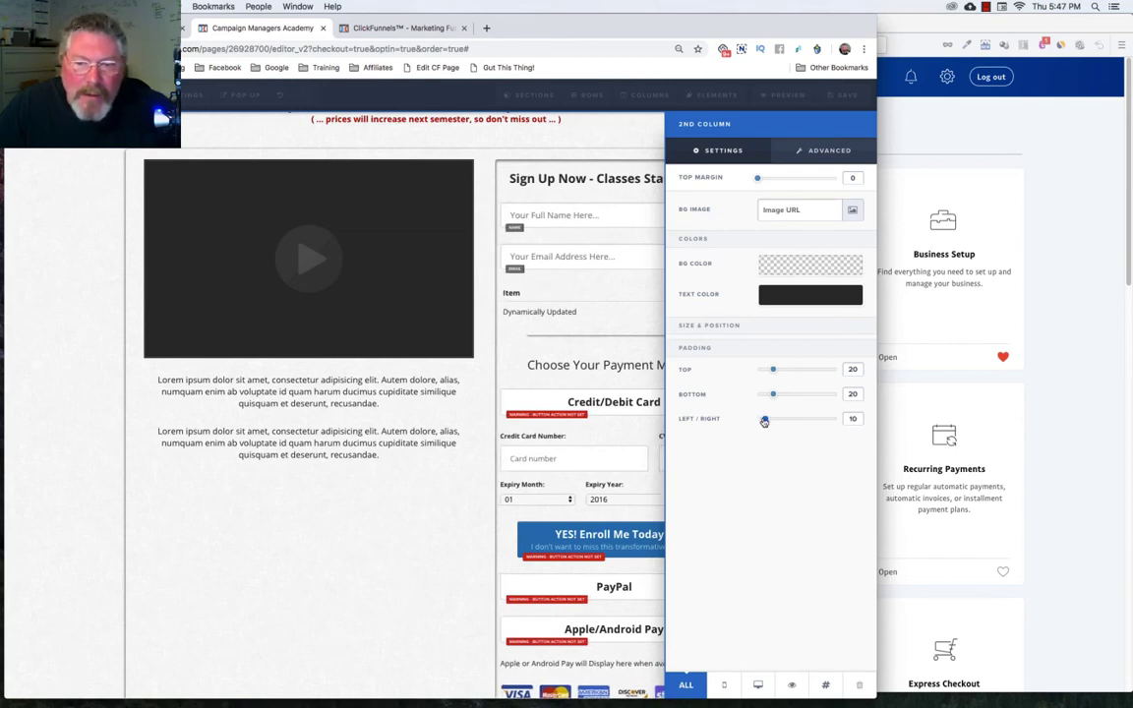
drag(755, 423, 771, 421)
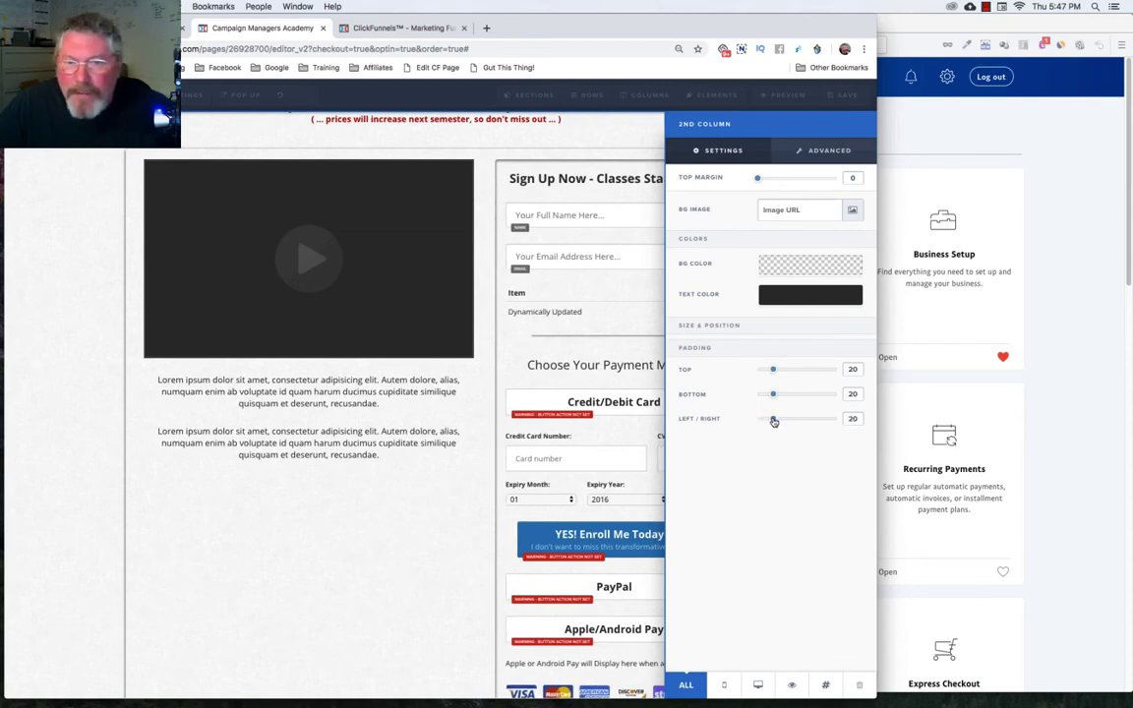
click(542, 278)
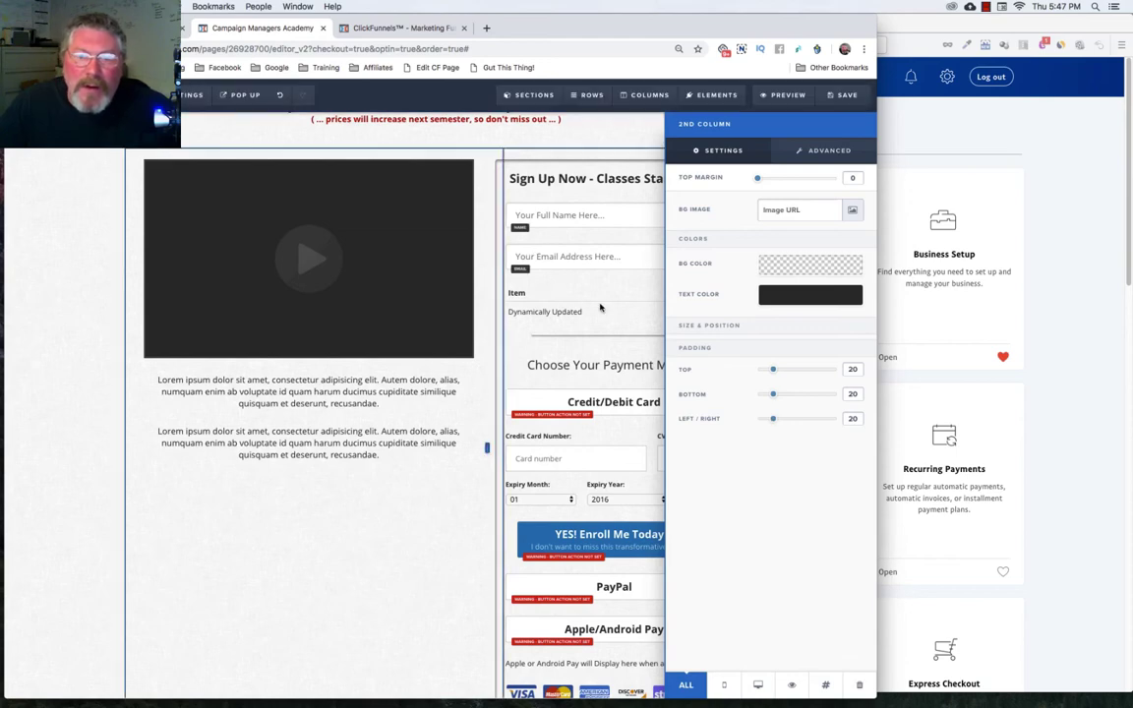
scroll(716, 486, down, 2)
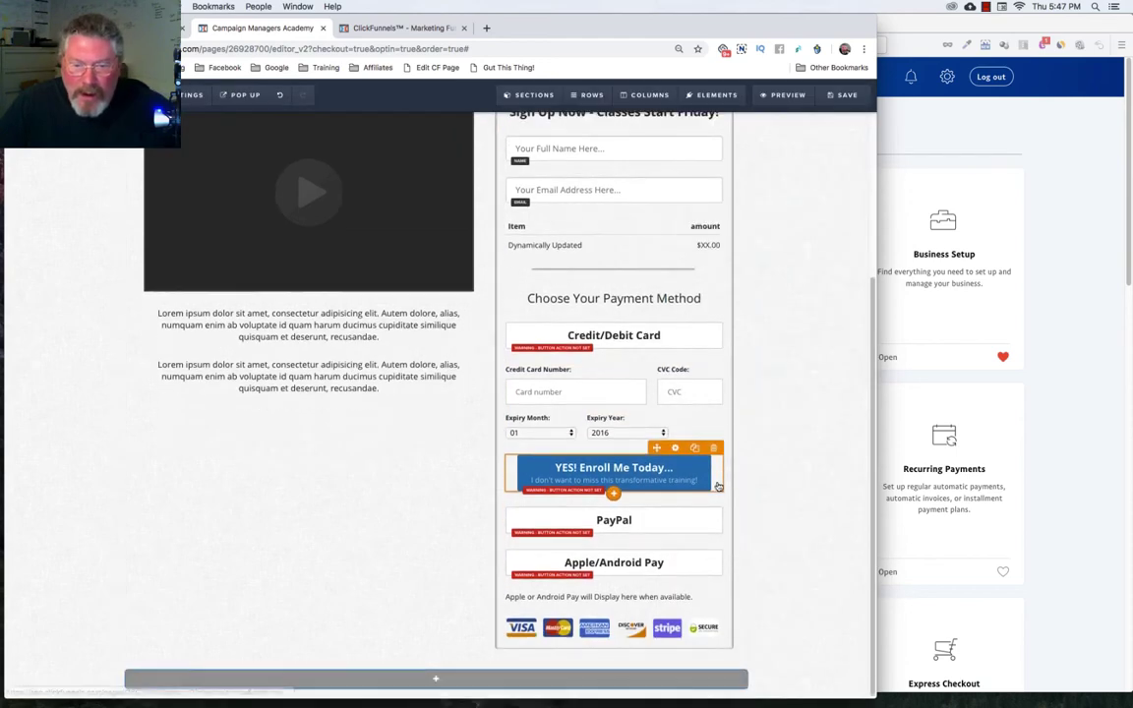
scroll(708, 527, up, 4)
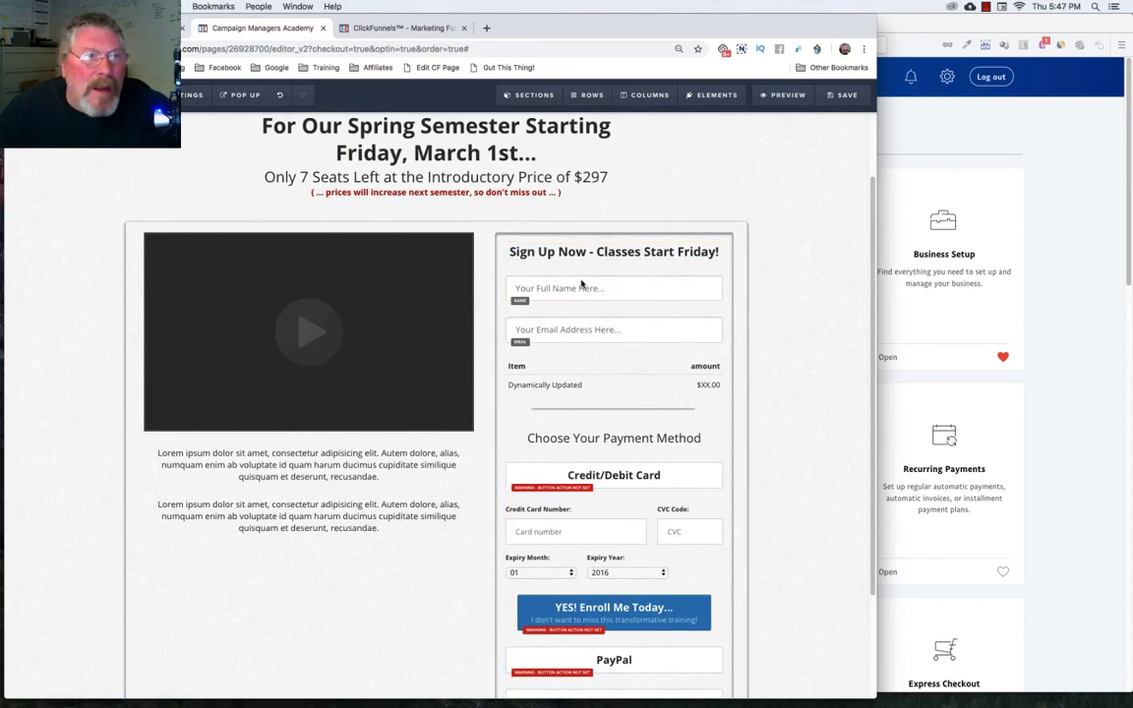
Step: Hide the Select Product 2.0 element on the already finished order page, compare its form, and return to the page being built
click(336, 30)
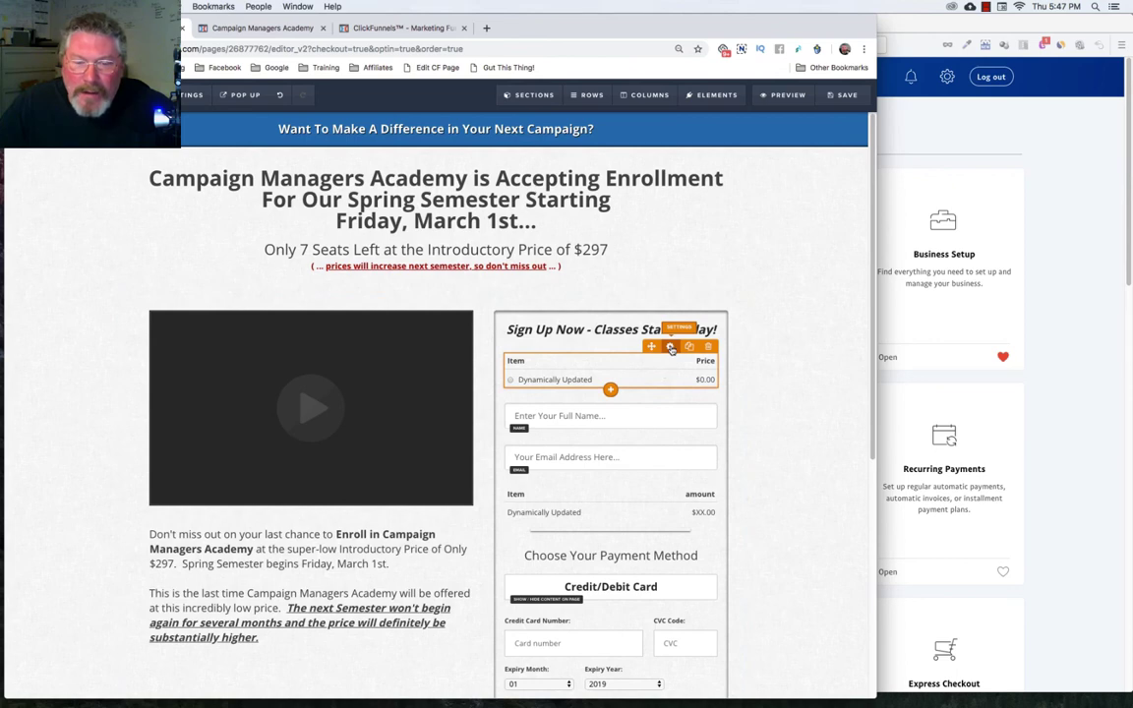
click(671, 348)
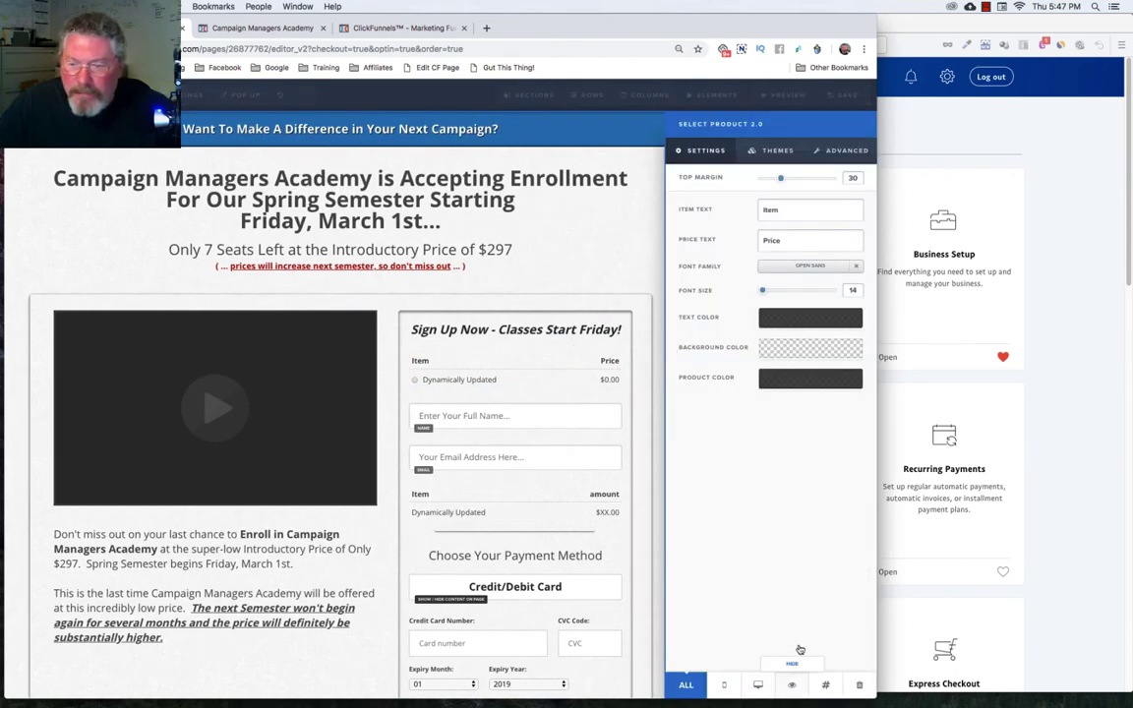
click(792, 684)
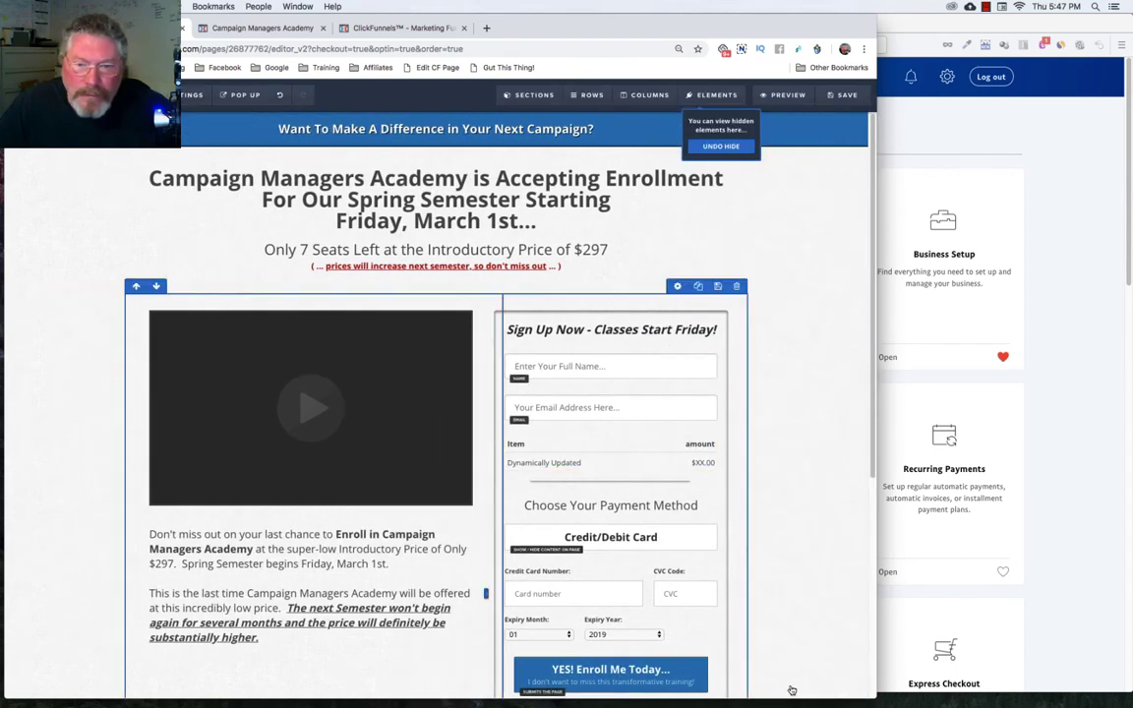
scroll(591, 465, down, 5)
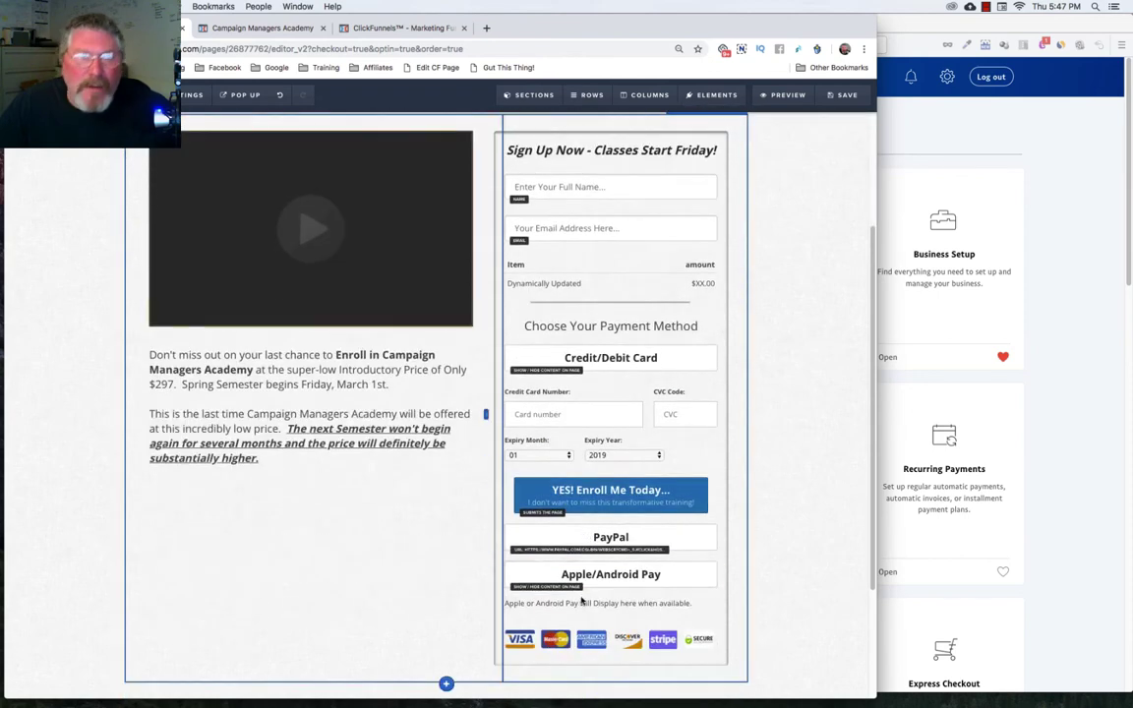
click(272, 30)
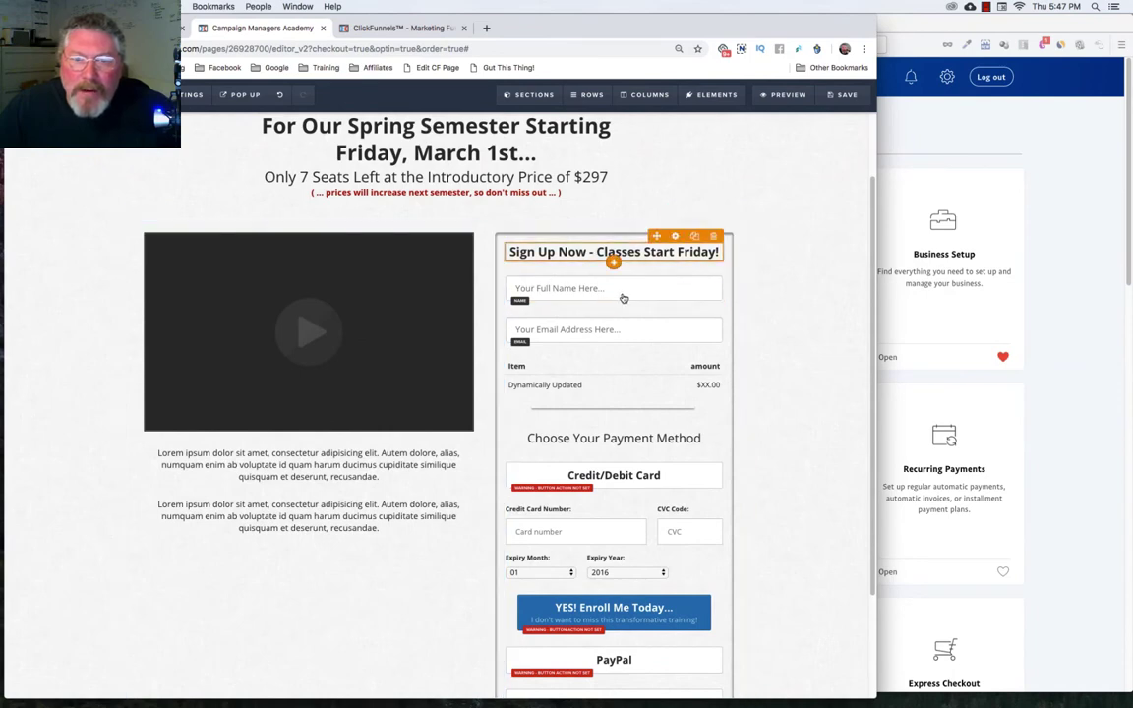
Step: Set the top margin of the "Sign Up Now - Classes Start Friday!" sub-headline to 10
click(675, 237)
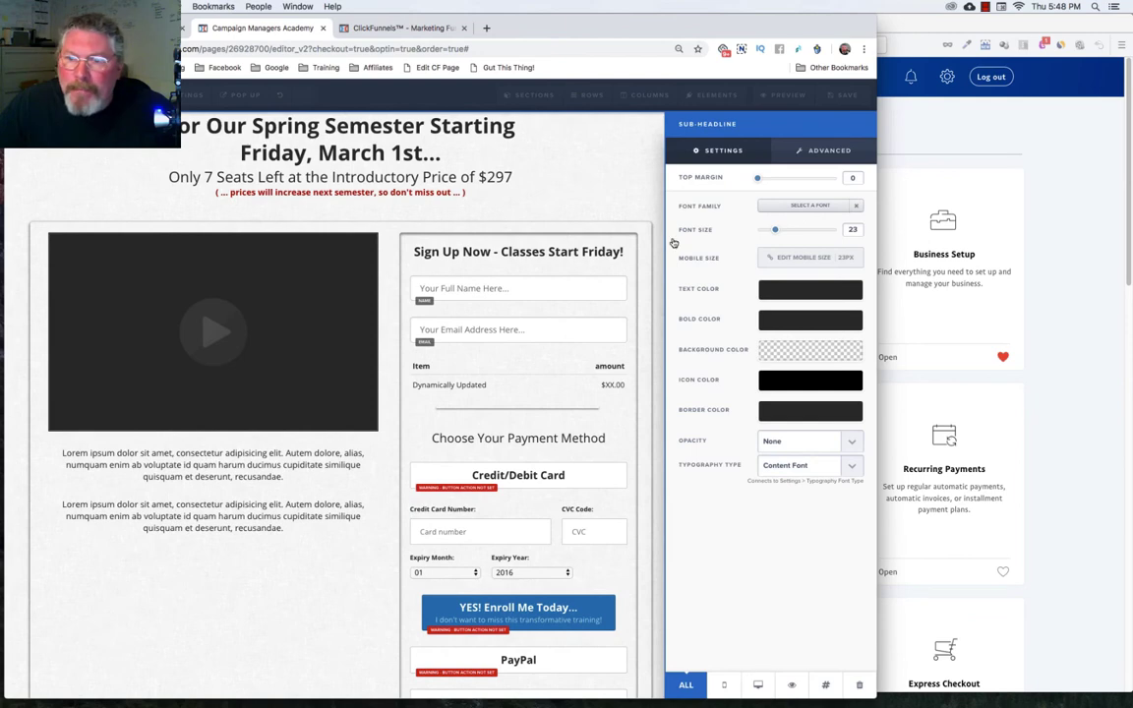
drag(757, 178, 770, 182)
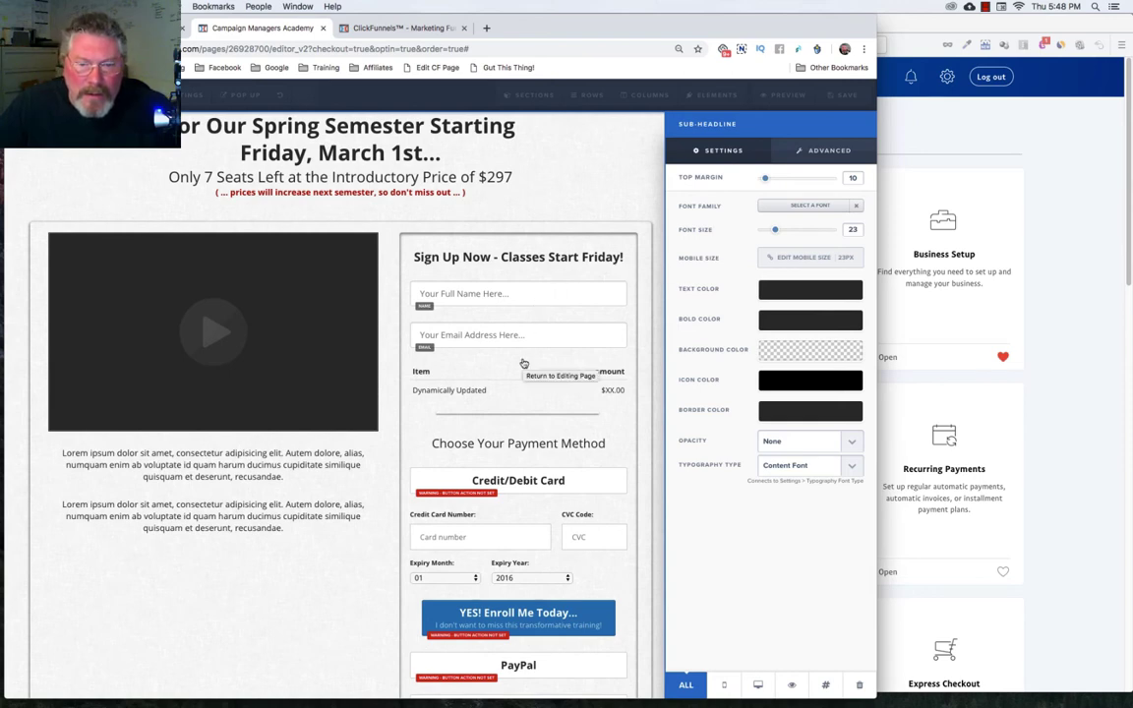
click(522, 403)
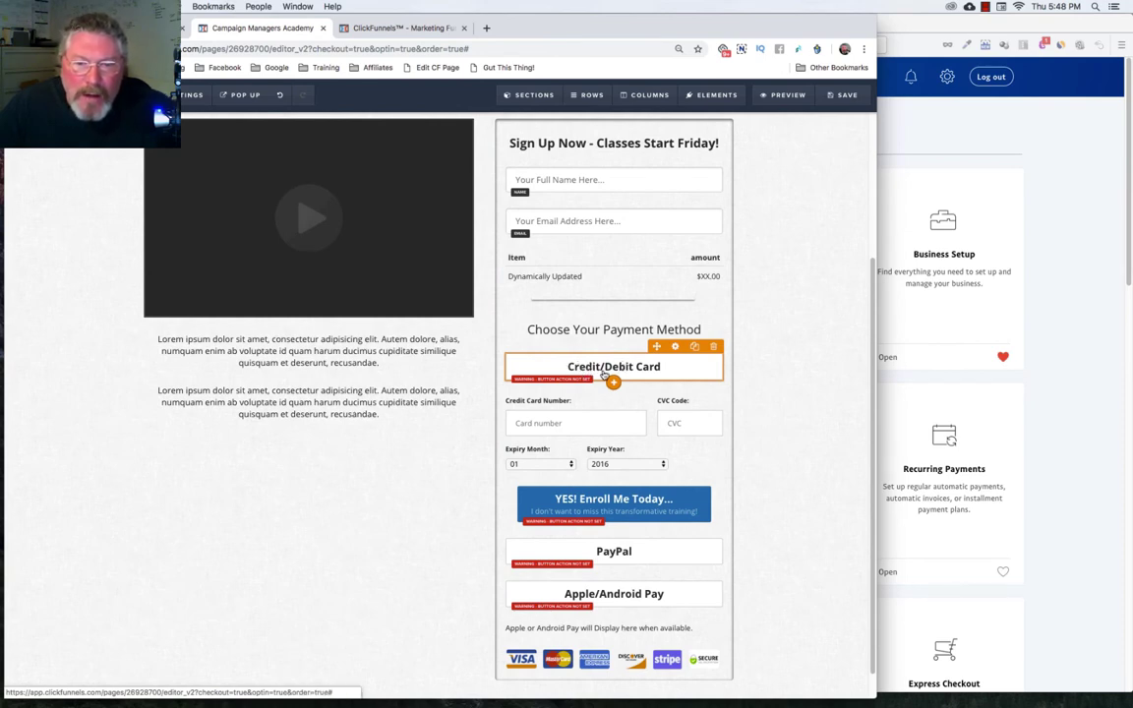
Step: Set the action of the "YES! Enroll Me Today..." button to Submit Order / Submit Form
drag(588, 369, 581, 483)
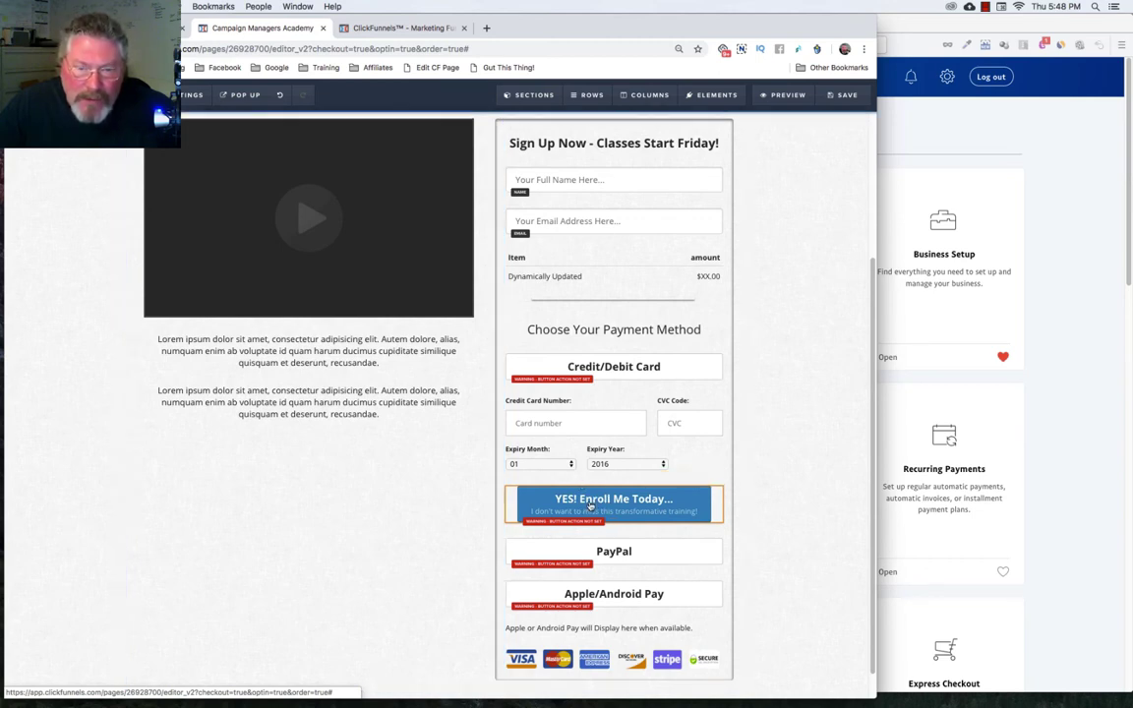
click(588, 504)
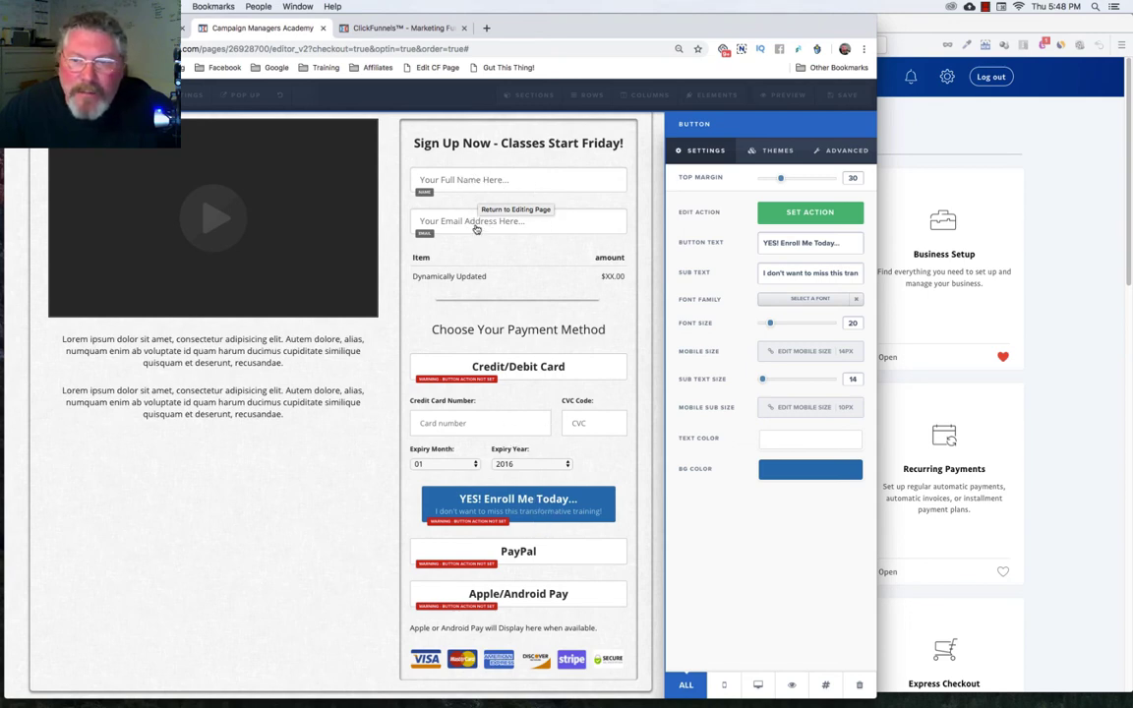
click(799, 215)
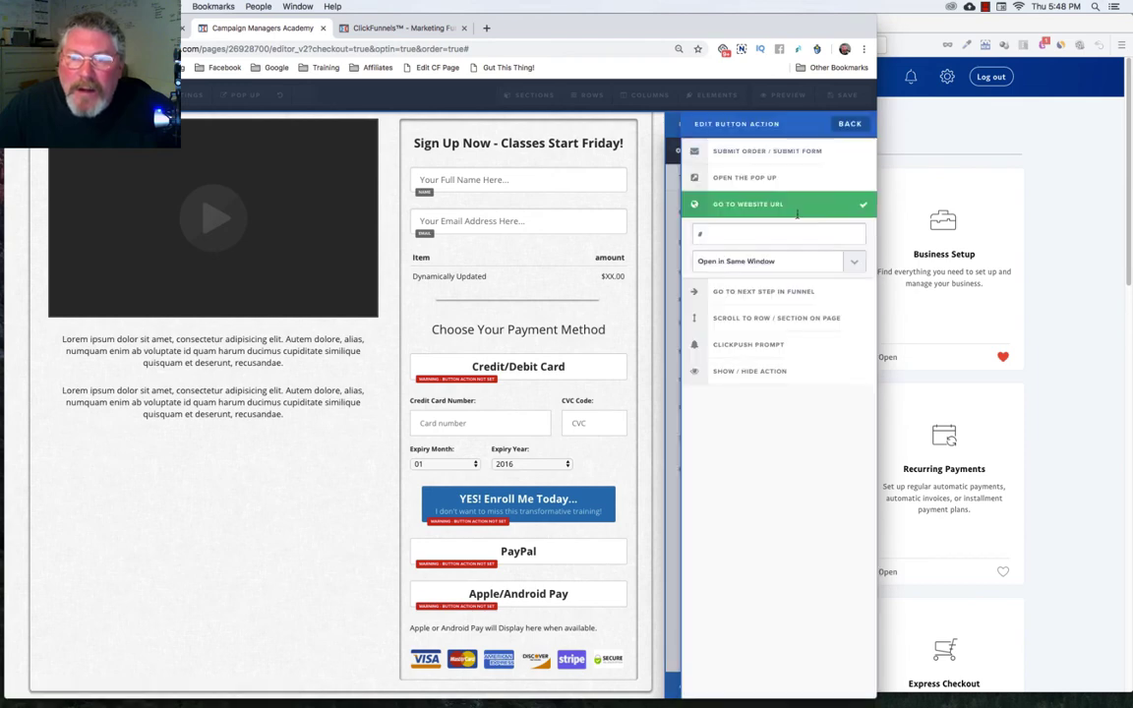
click(755, 154)
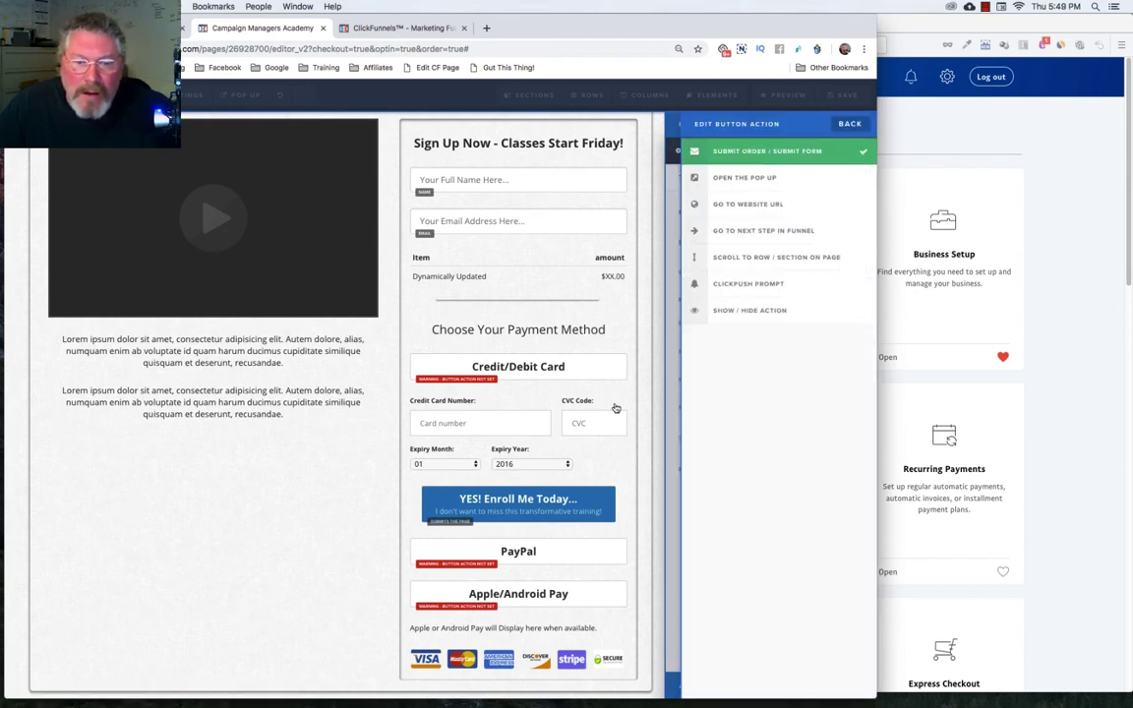
click(463, 527)
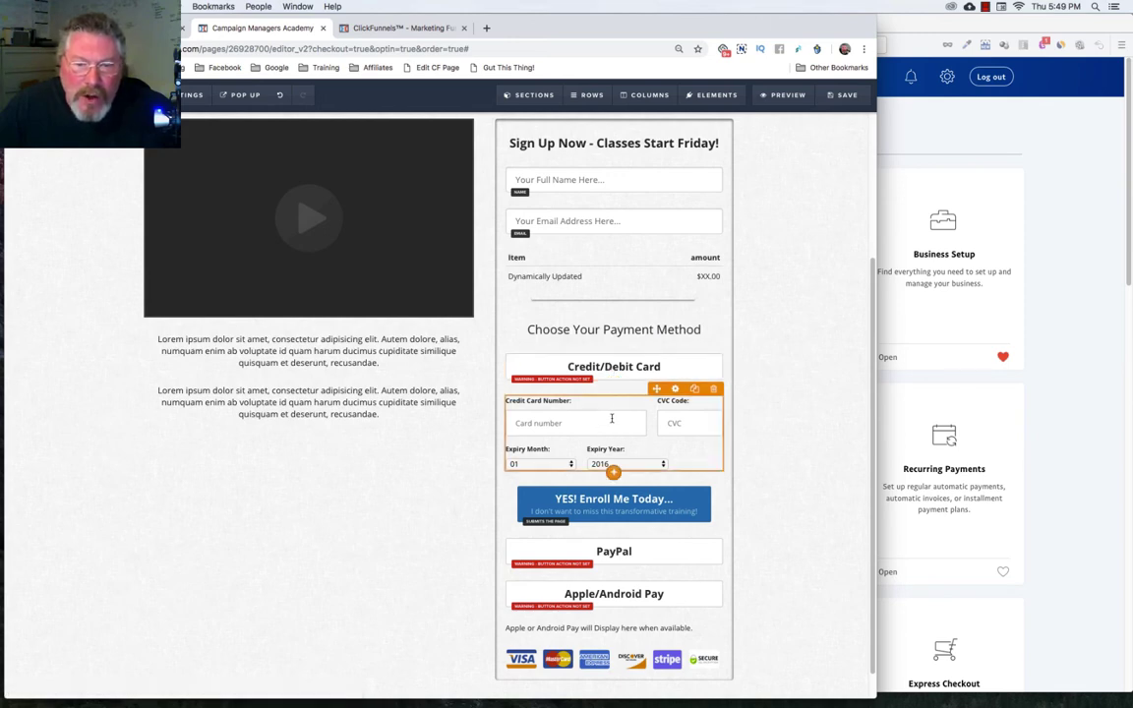
Step: Give the Credit/Debit Card button a Show / Hide action that shows the credit card form and the "YES! Enroll Me Today..." button
click(600, 367)
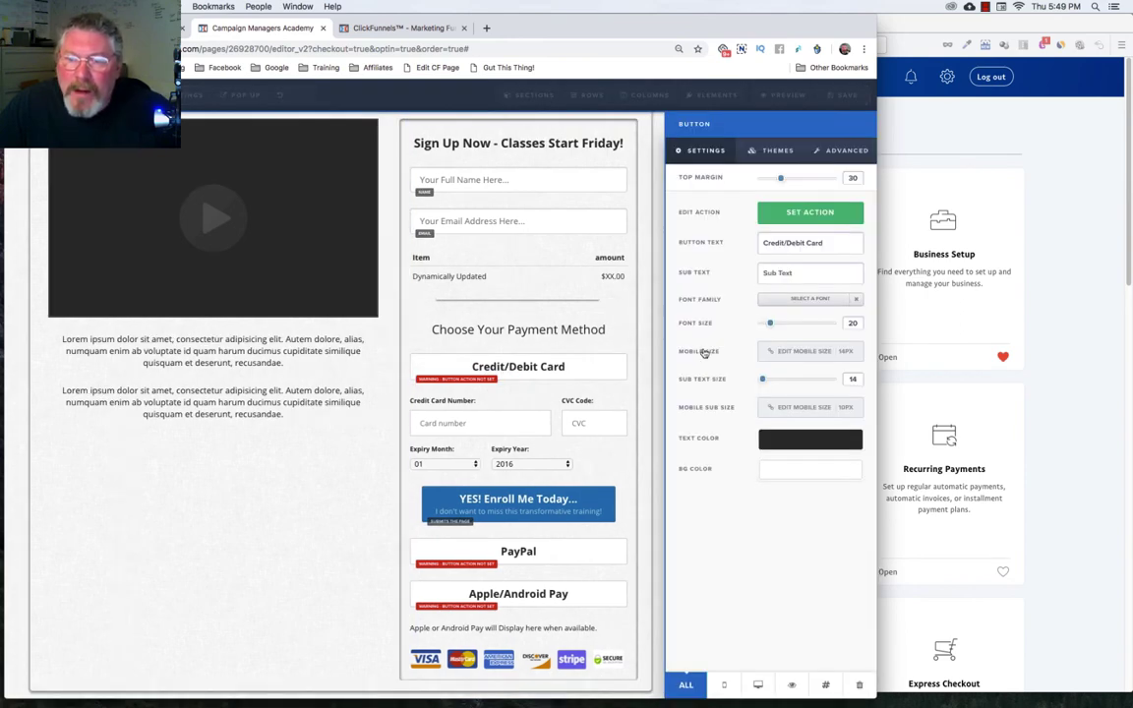
click(790, 213)
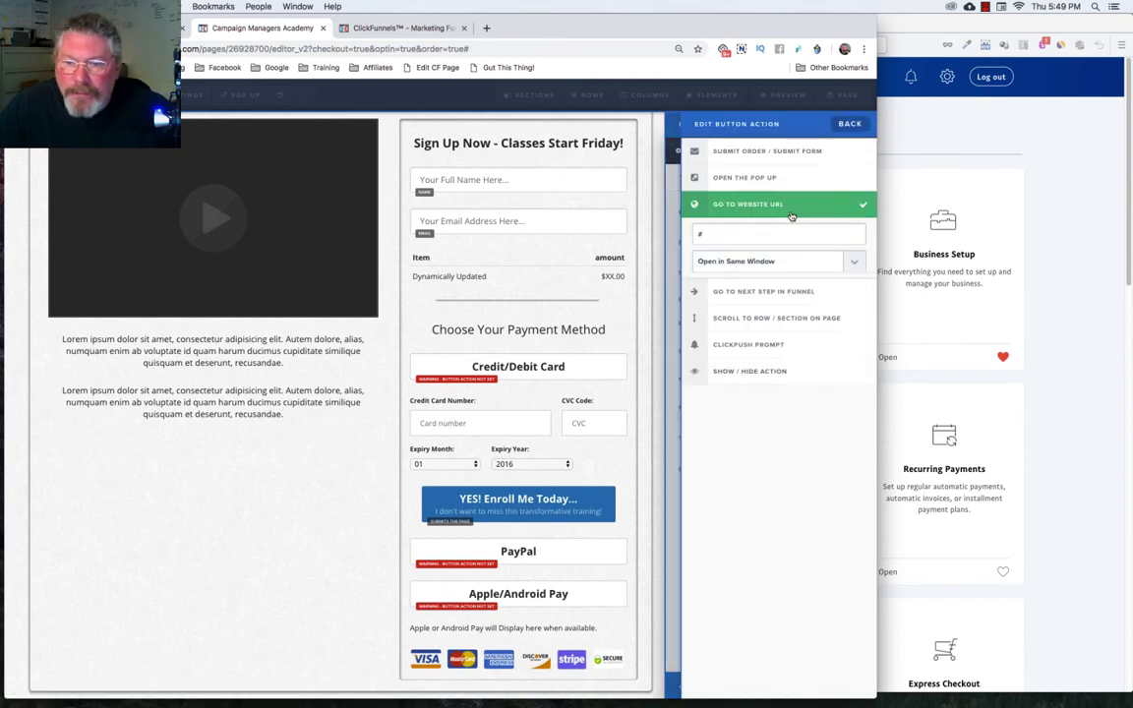
click(735, 371)
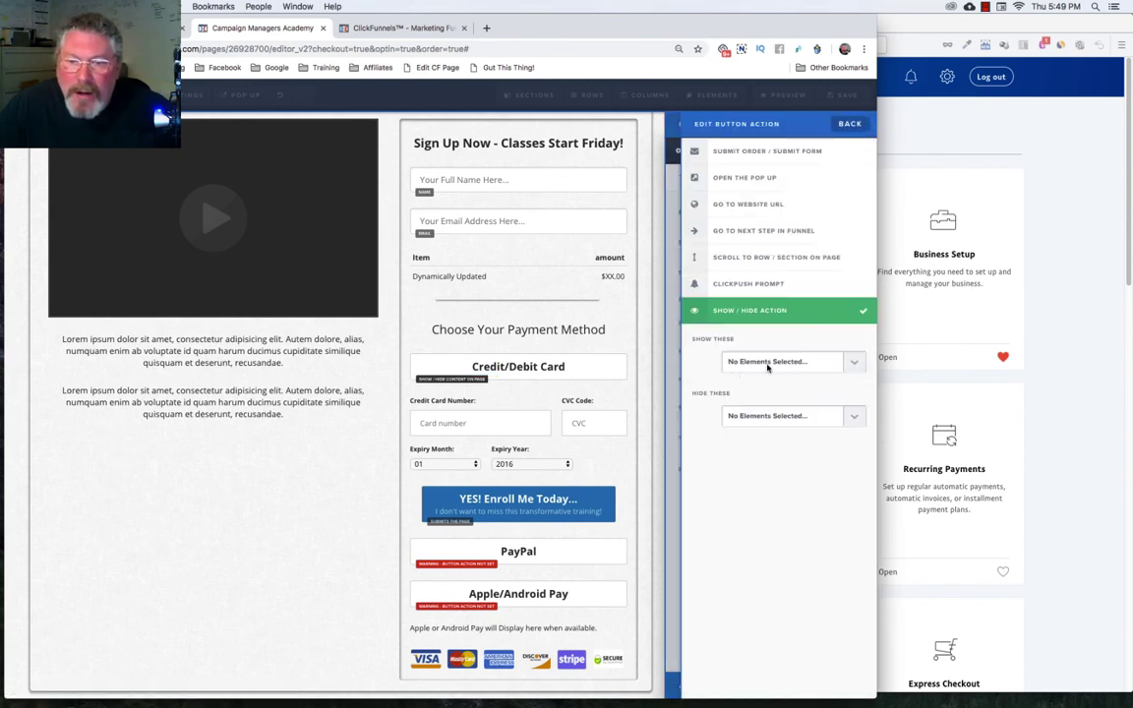
click(747, 363)
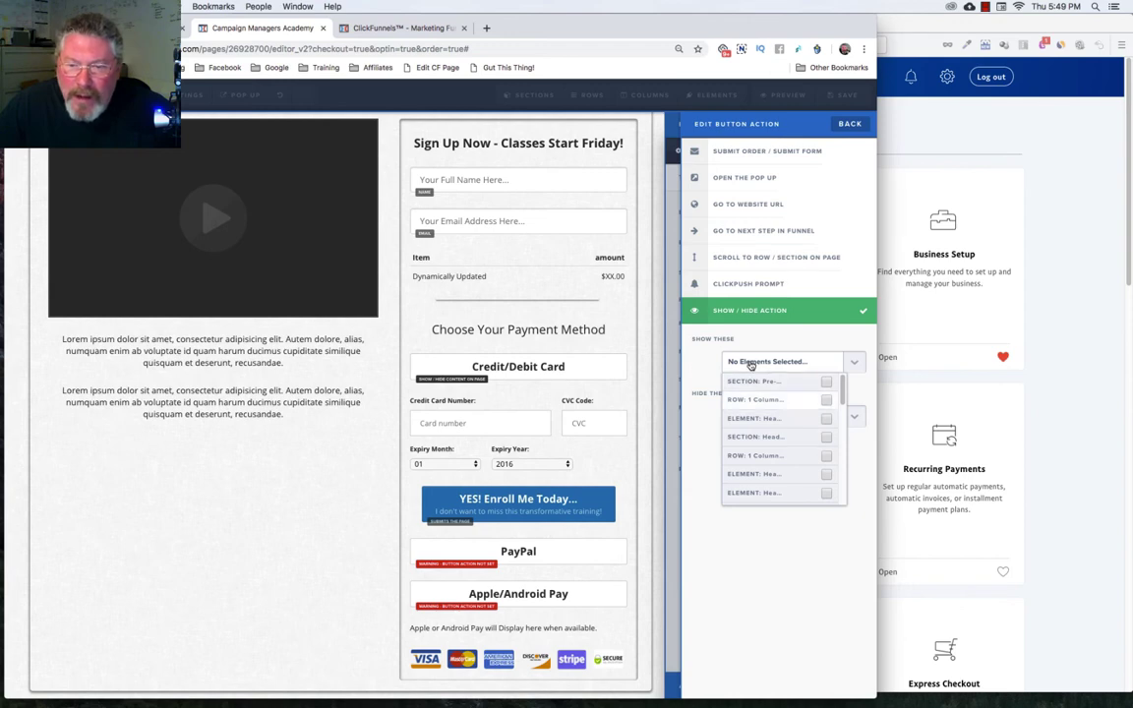
scroll(755, 423, down, 3)
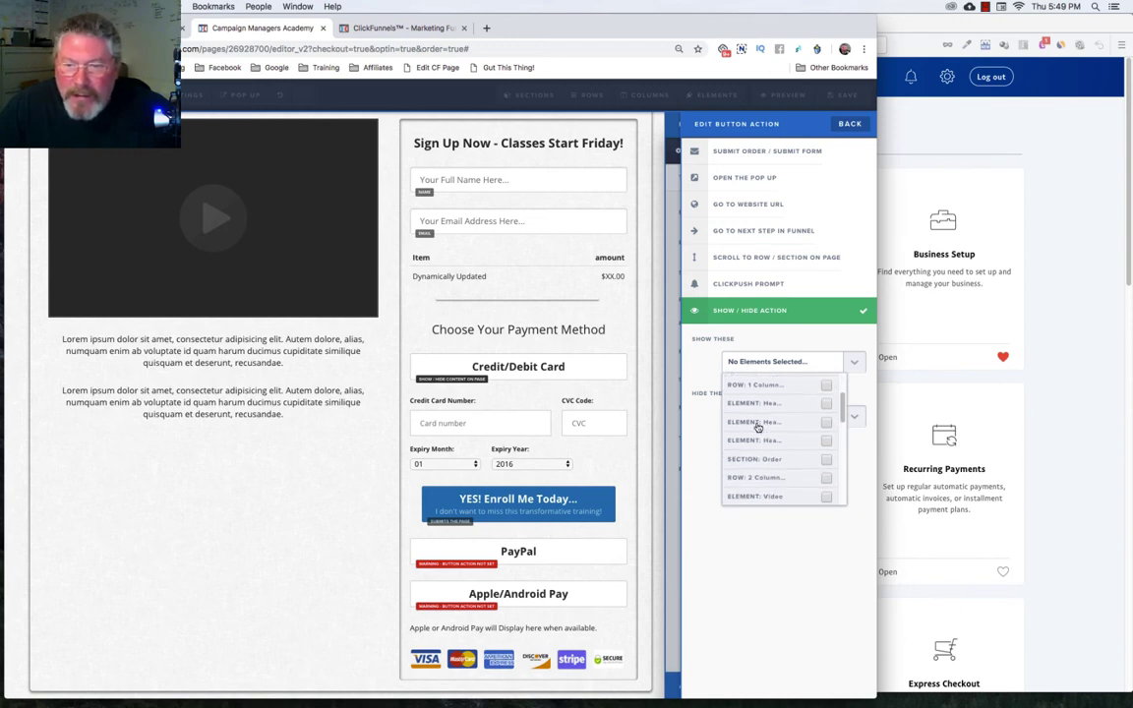
scroll(757, 433, down, 4)
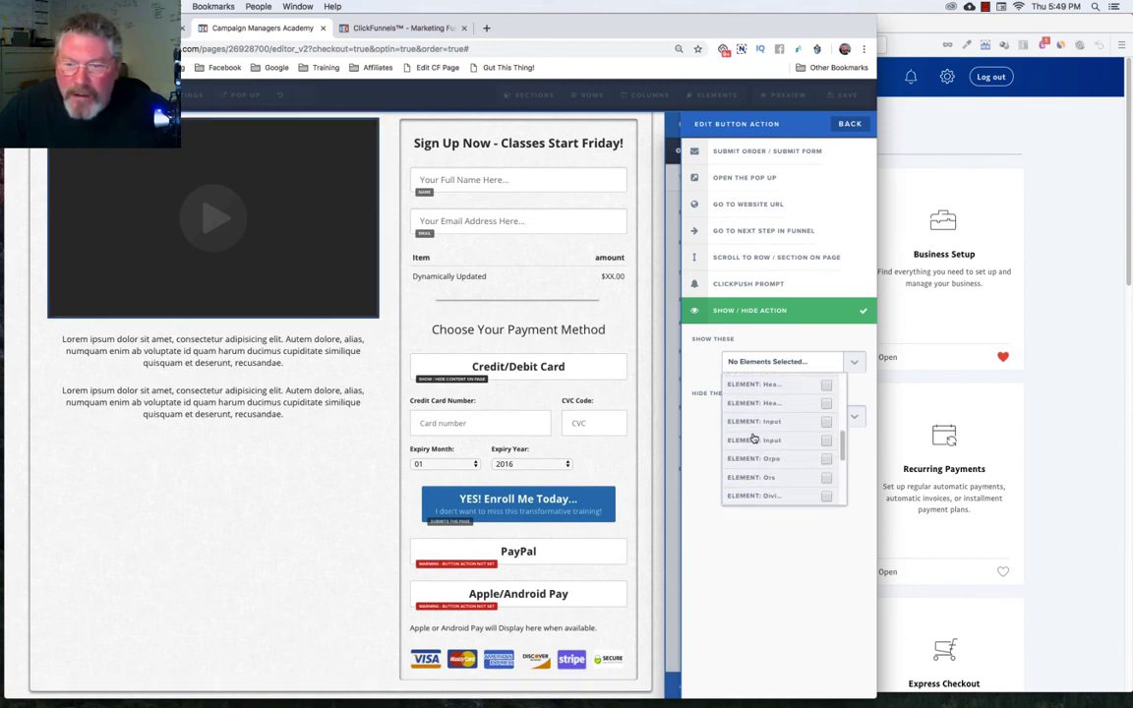
scroll(754, 439, down, 1)
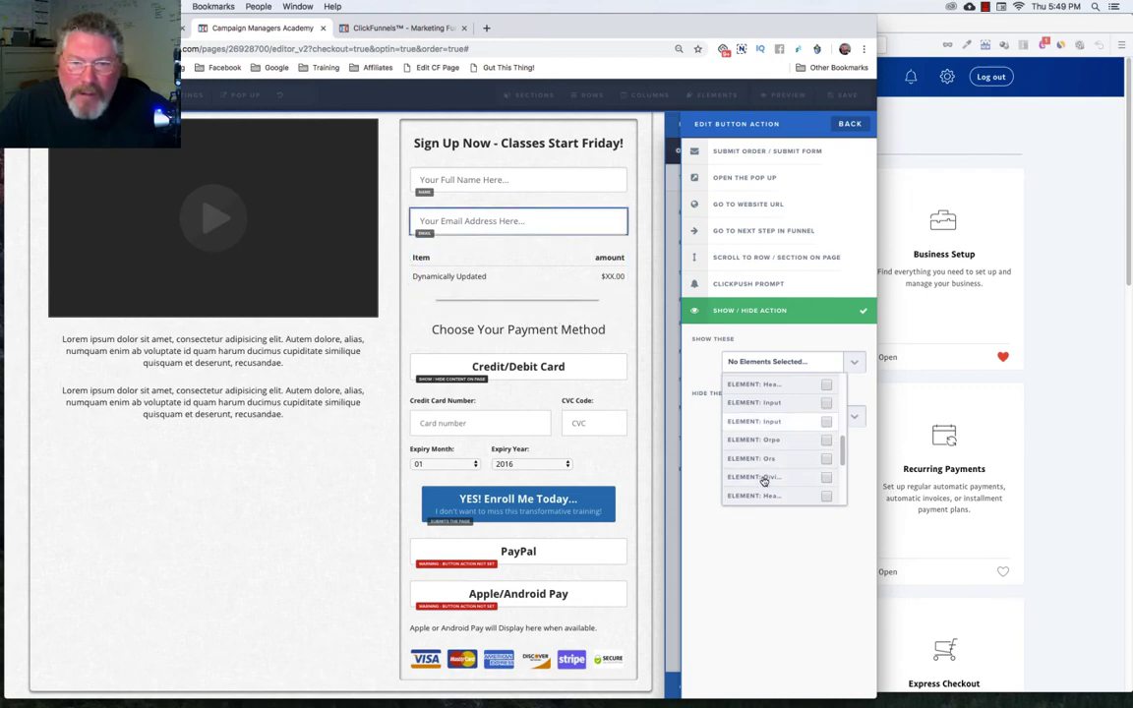
scroll(763, 423, down, 3)
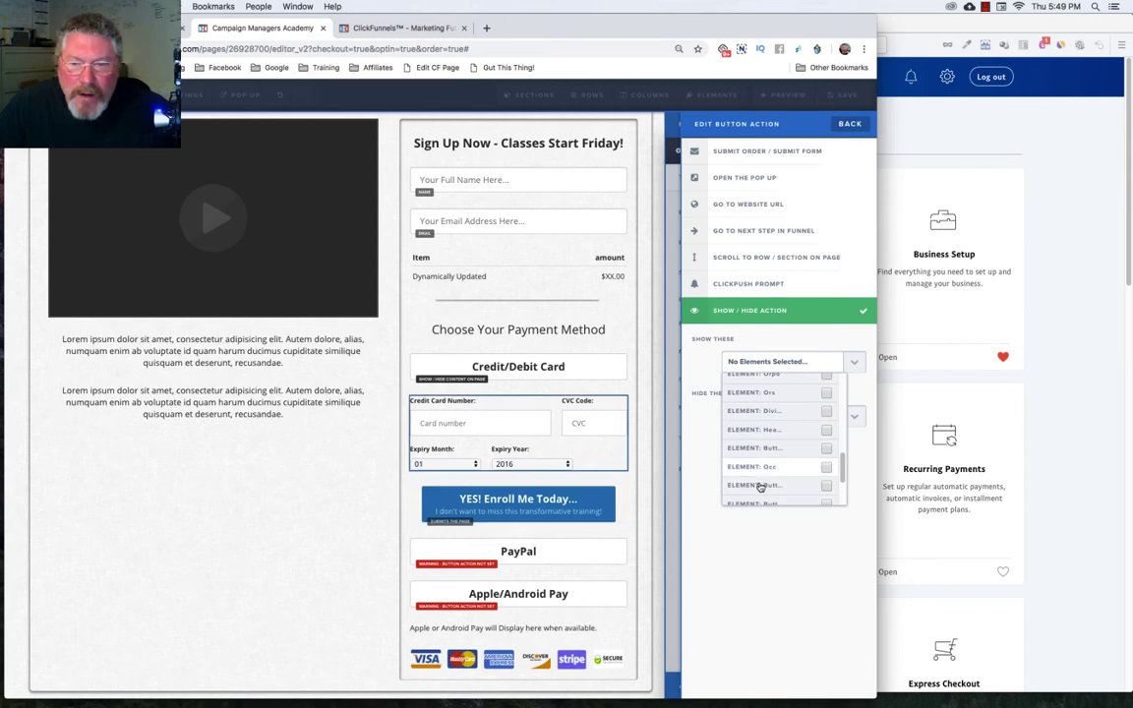
click(826, 469)
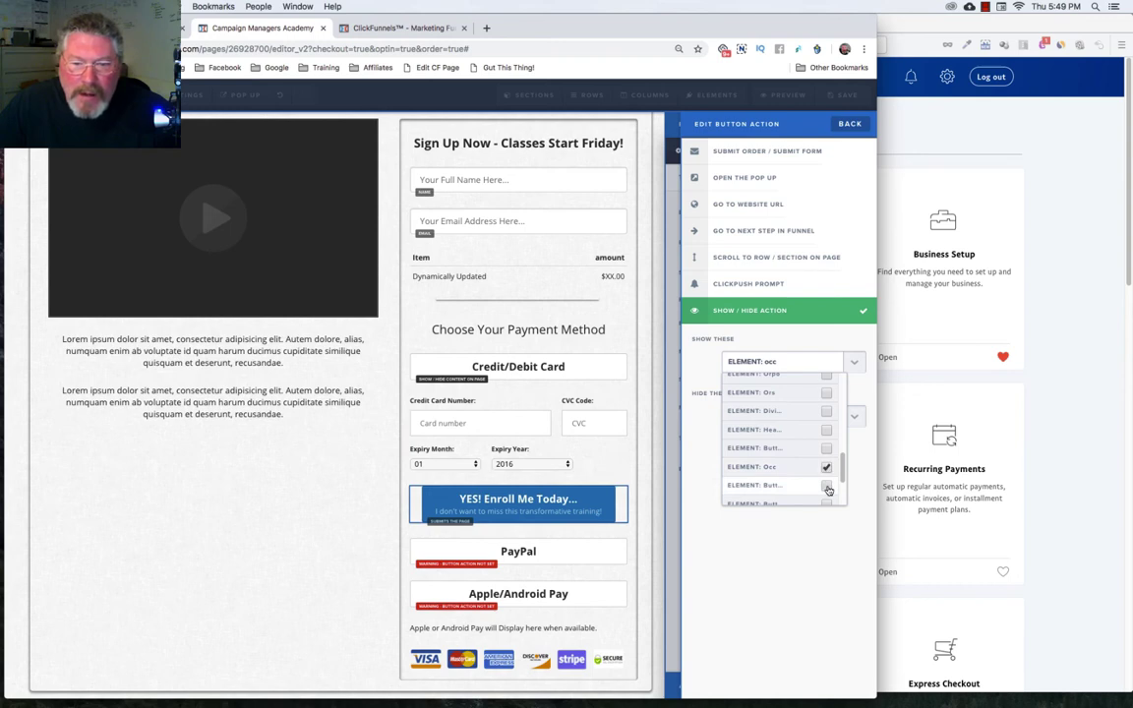
click(826, 487)
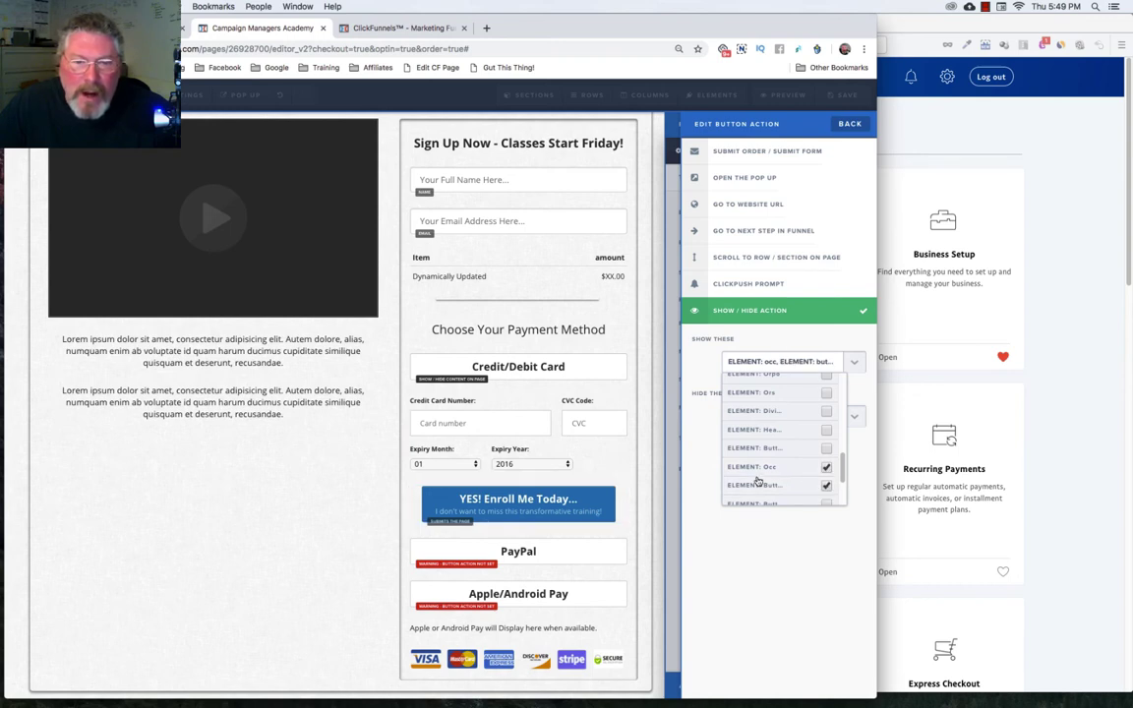
click(556, 444)
Step: Hide the credit card form and the "YES! Enroll Me Today..." button in the Order row's 2nd column
mouse_move(557, 443)
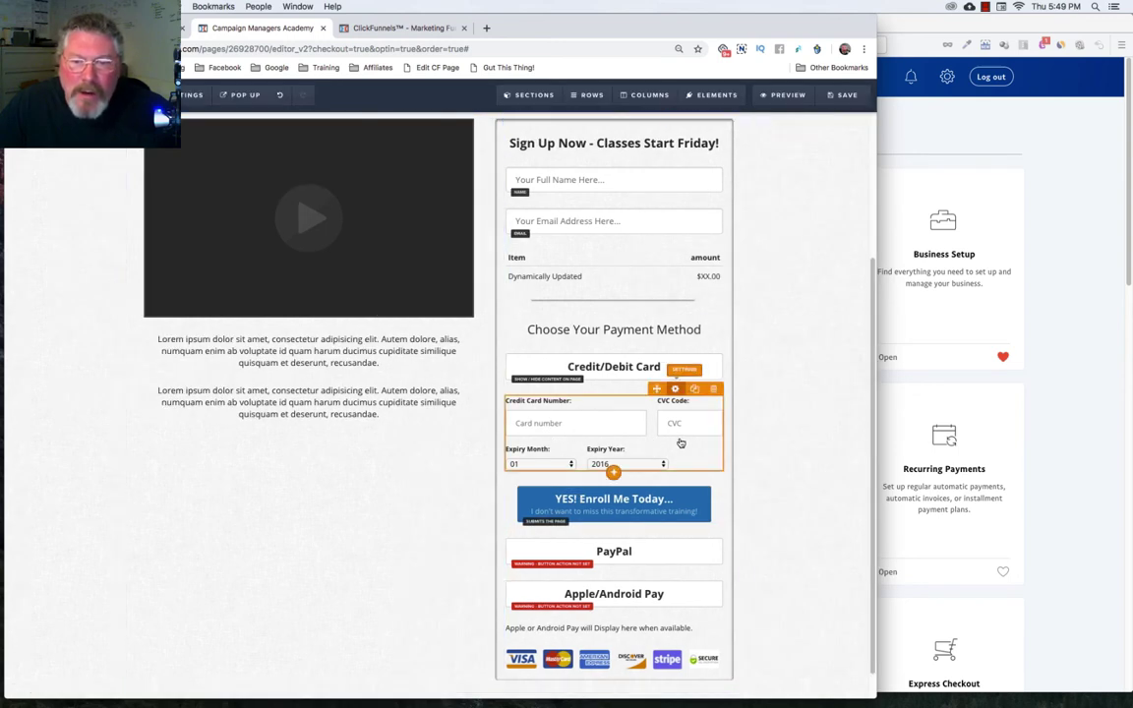
click(675, 390)
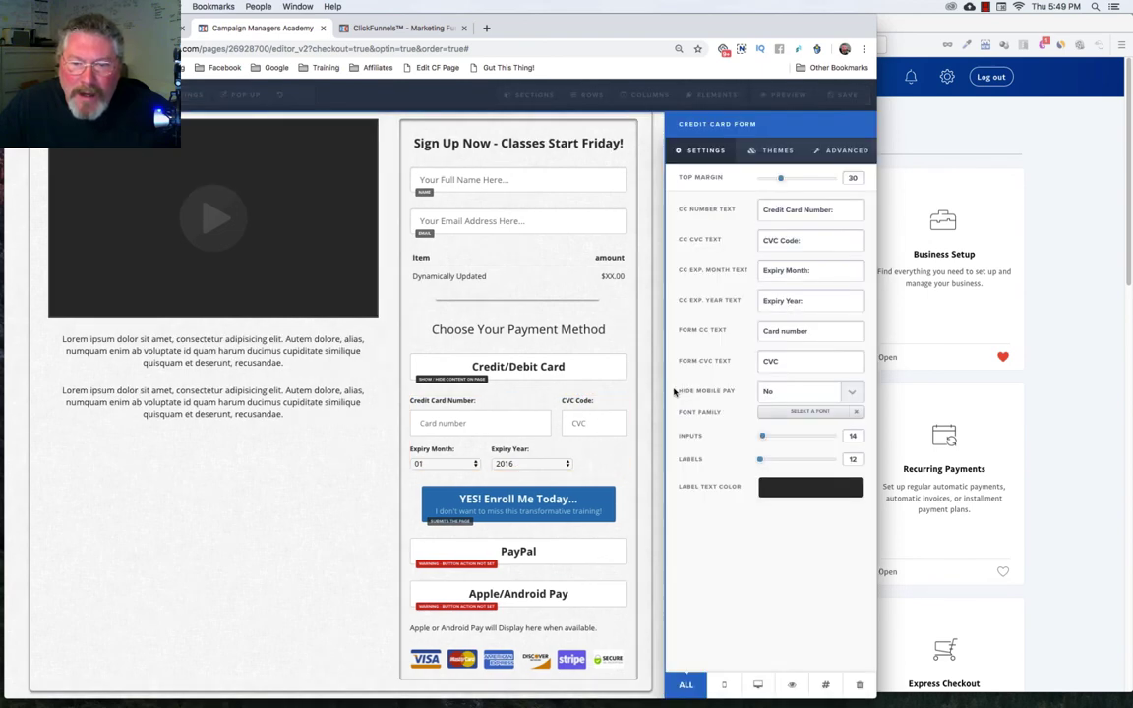
click(793, 685)
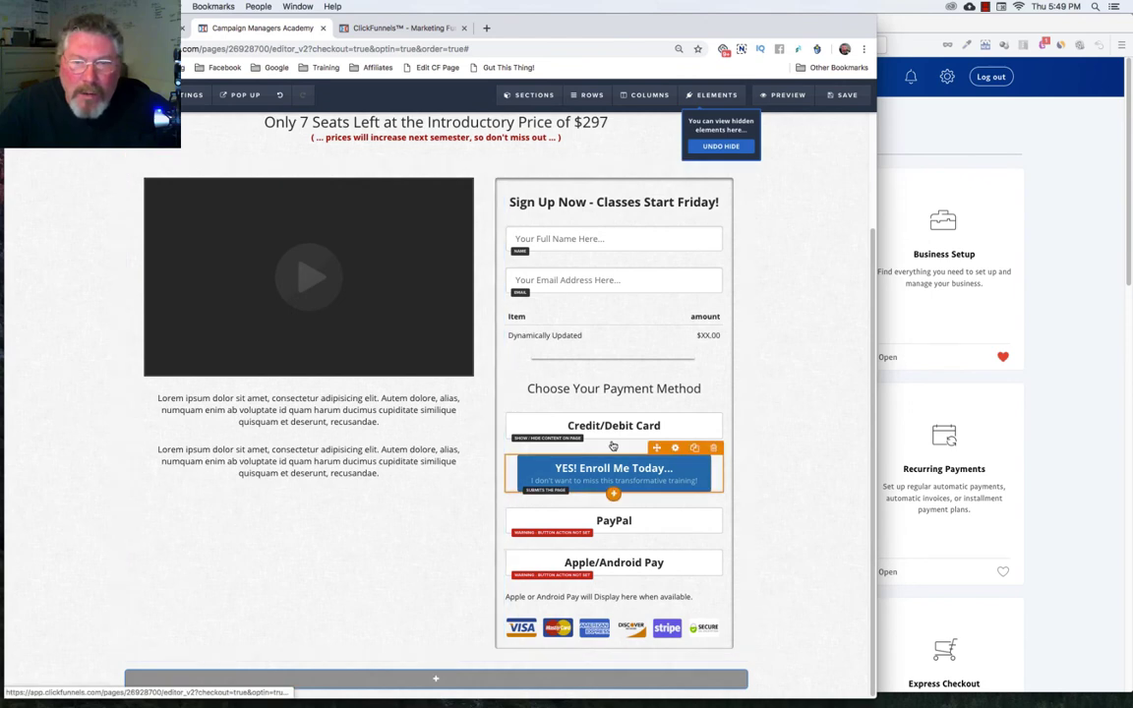
mouse_move(733, 81)
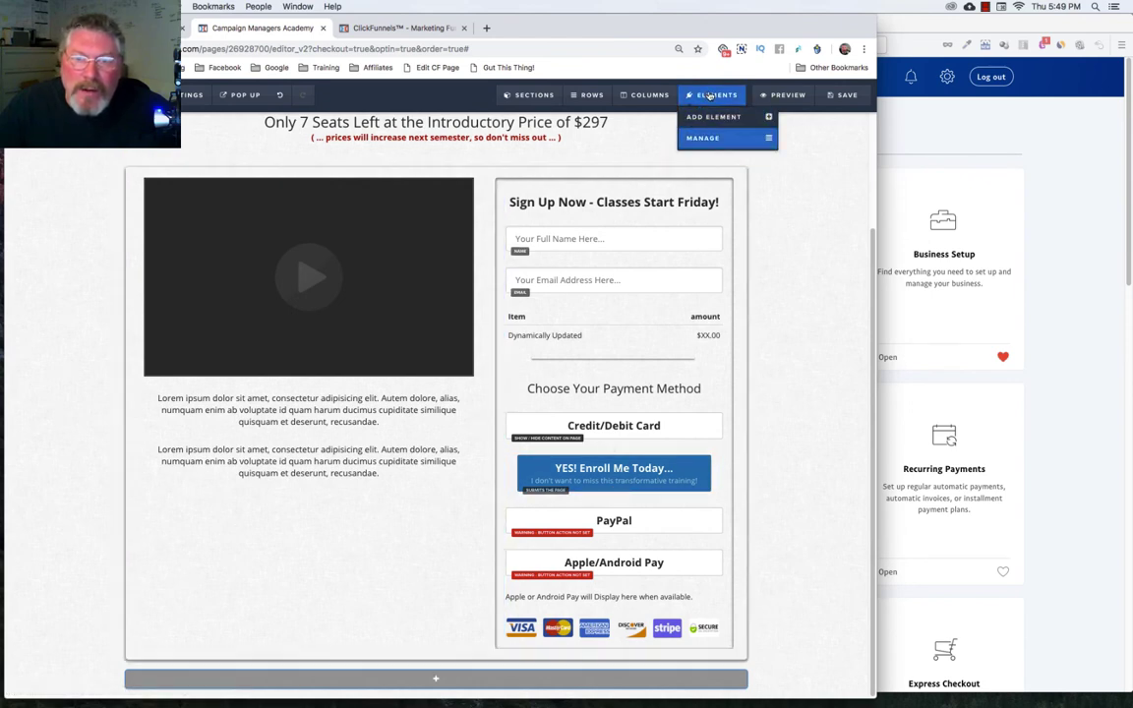
click(712, 139)
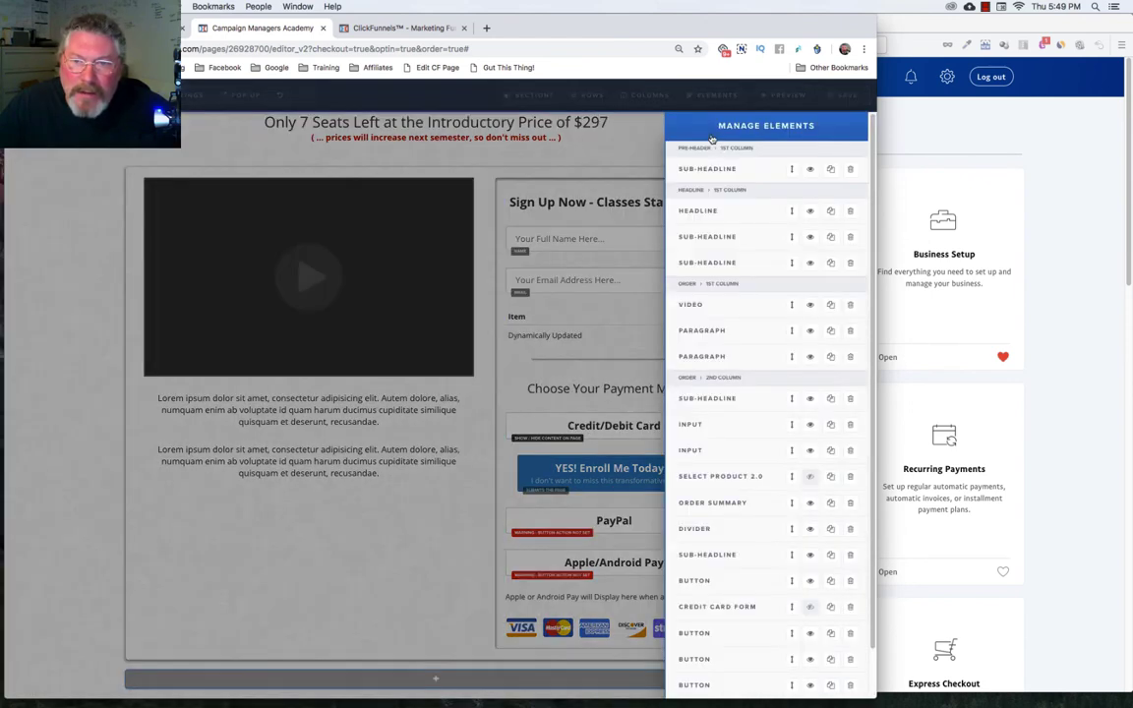
scroll(754, 302, down, 1)
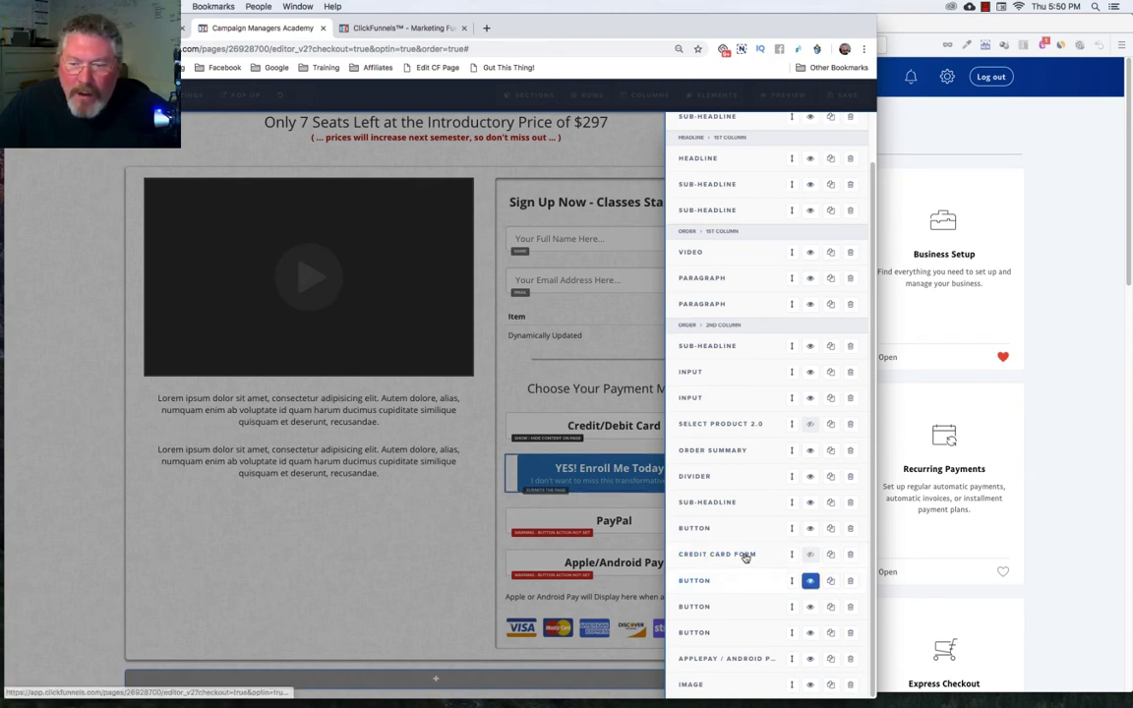
click(810, 582)
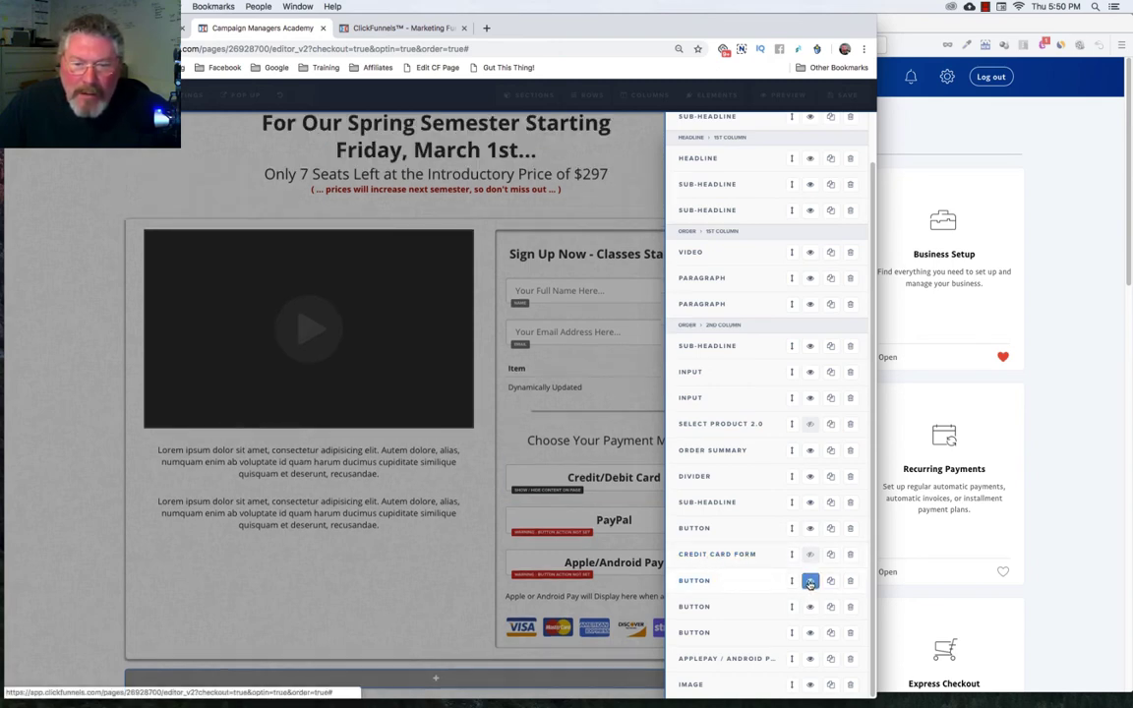
click(617, 456)
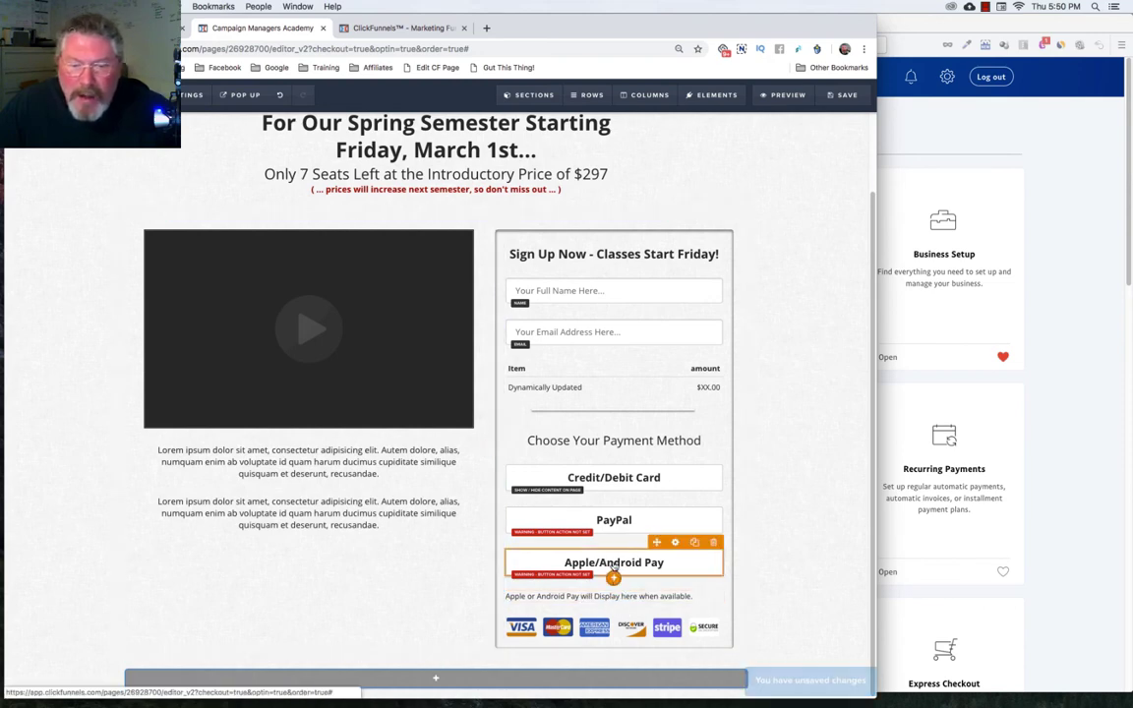
Step: Give the Apple/Android Pay button a Show / Hide action that shows the ApplePay / Android Pay element, and hide that element on the page
click(614, 564)
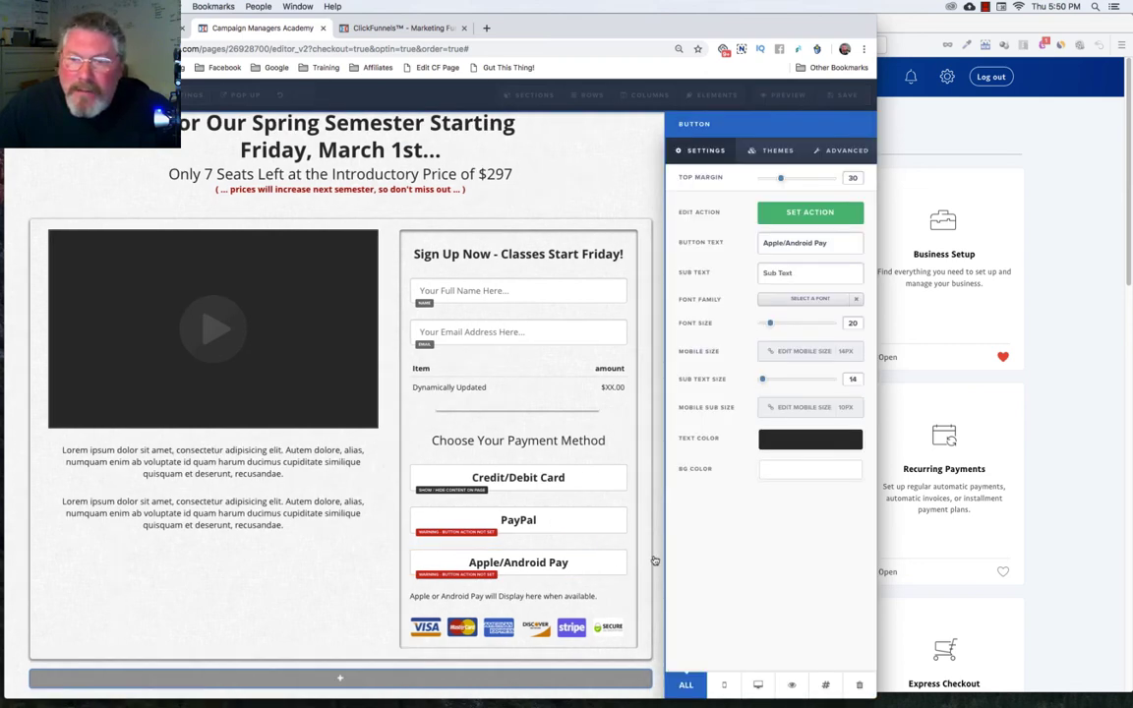
click(806, 212)
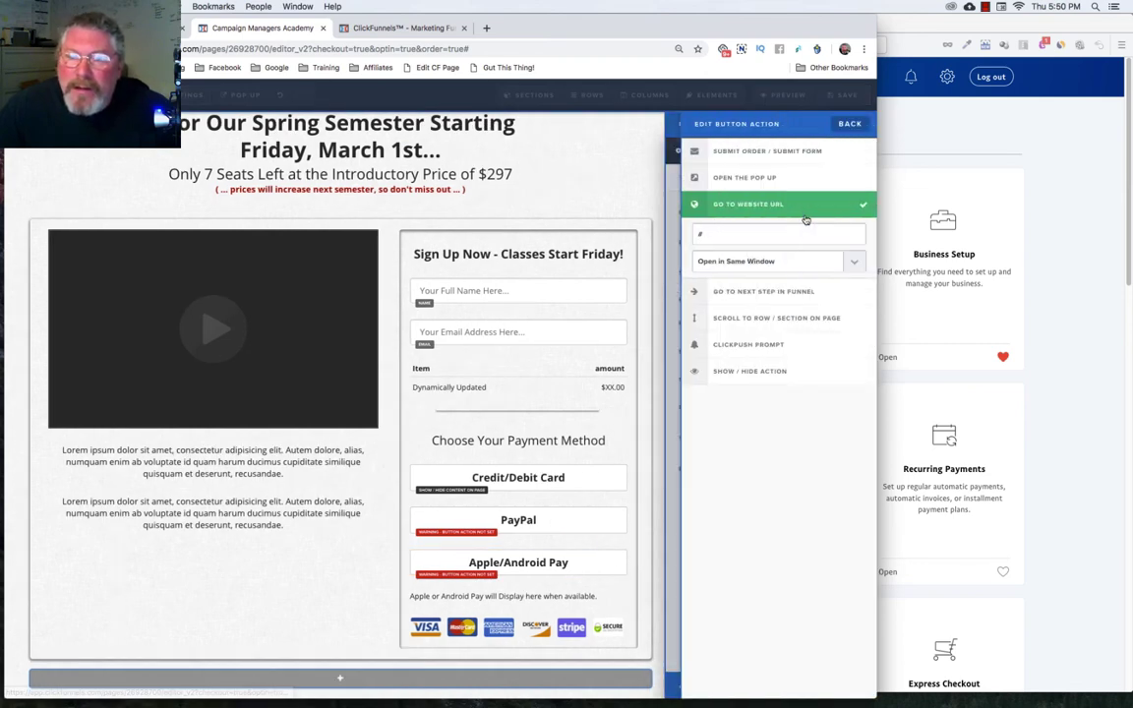
click(748, 372)
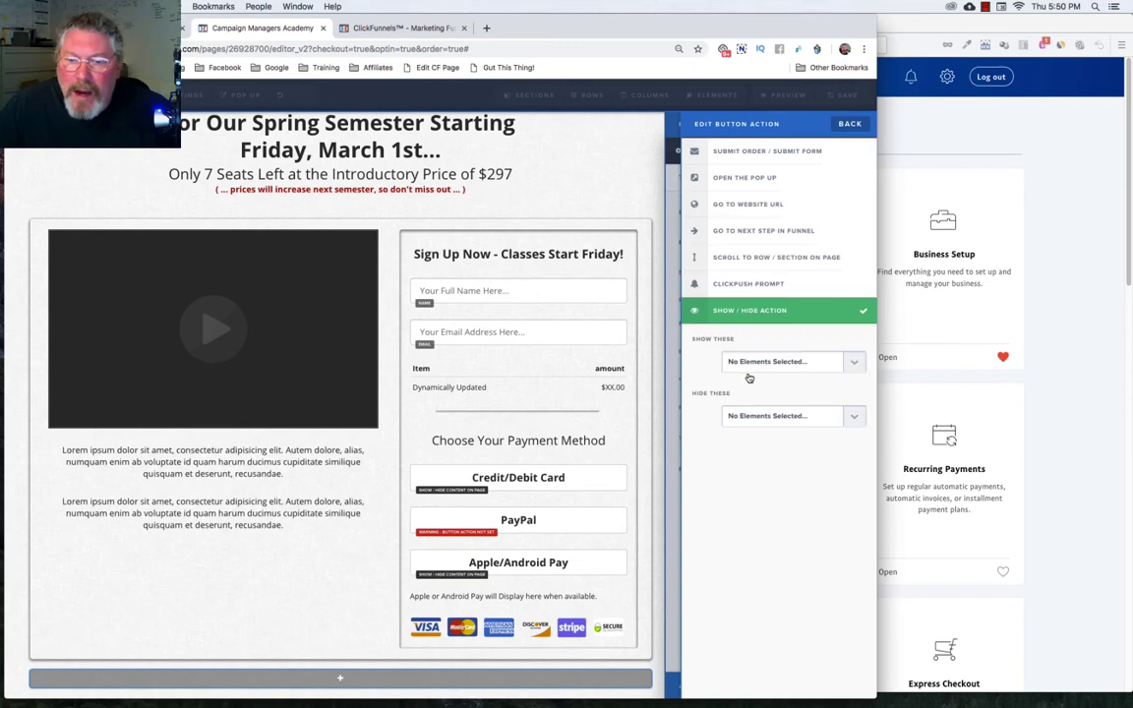
click(763, 362)
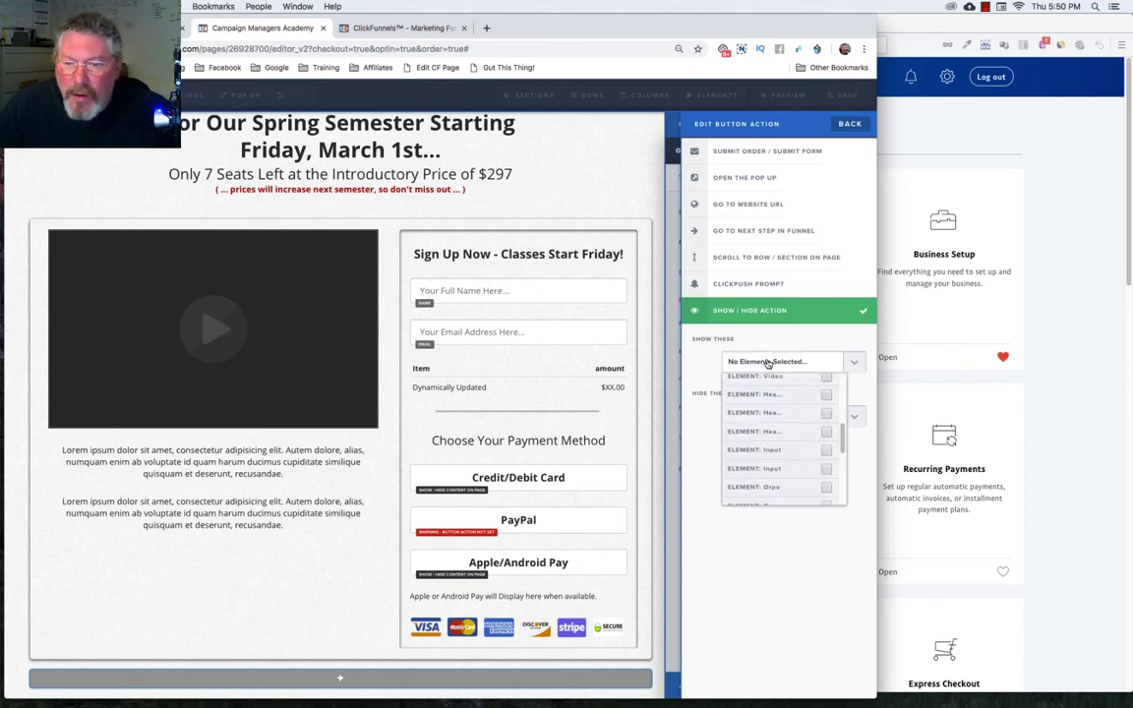
scroll(759, 430, down, 5)
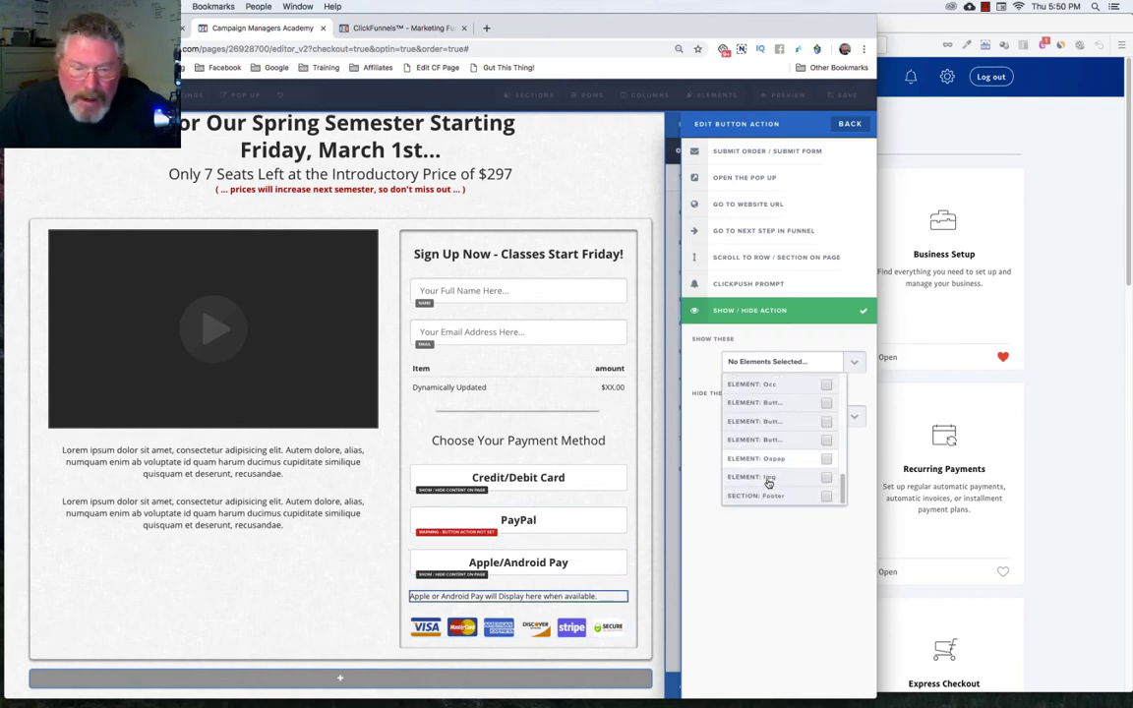
click(827, 460)
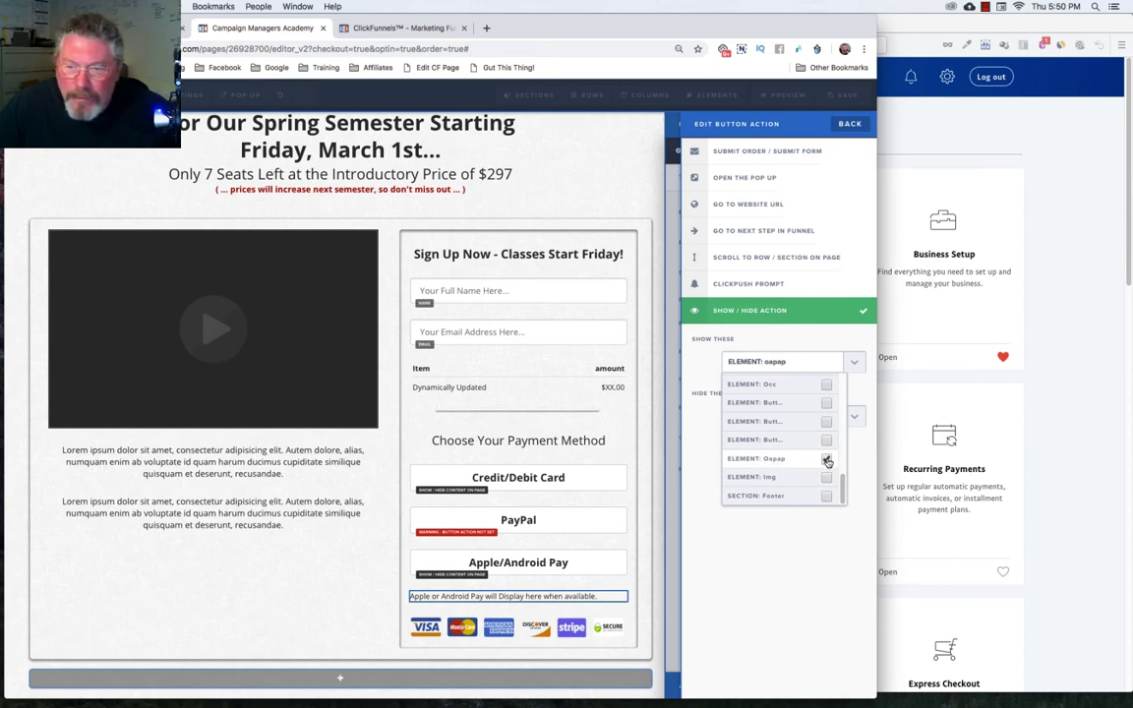
click(578, 602)
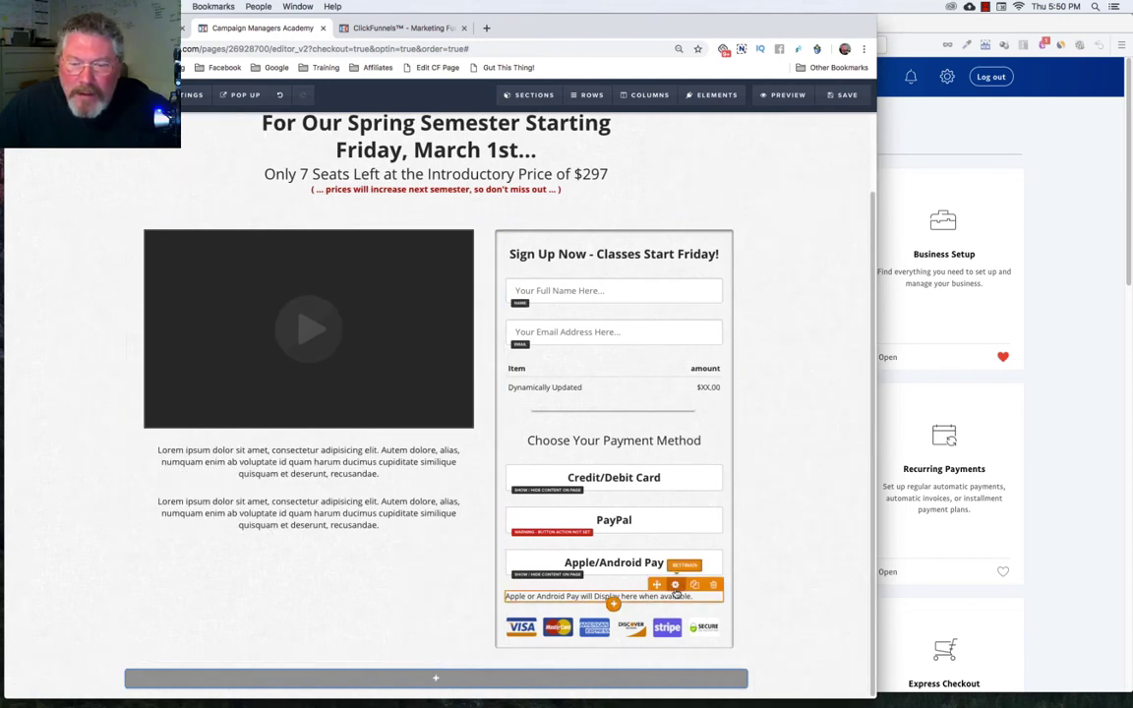
click(676, 587)
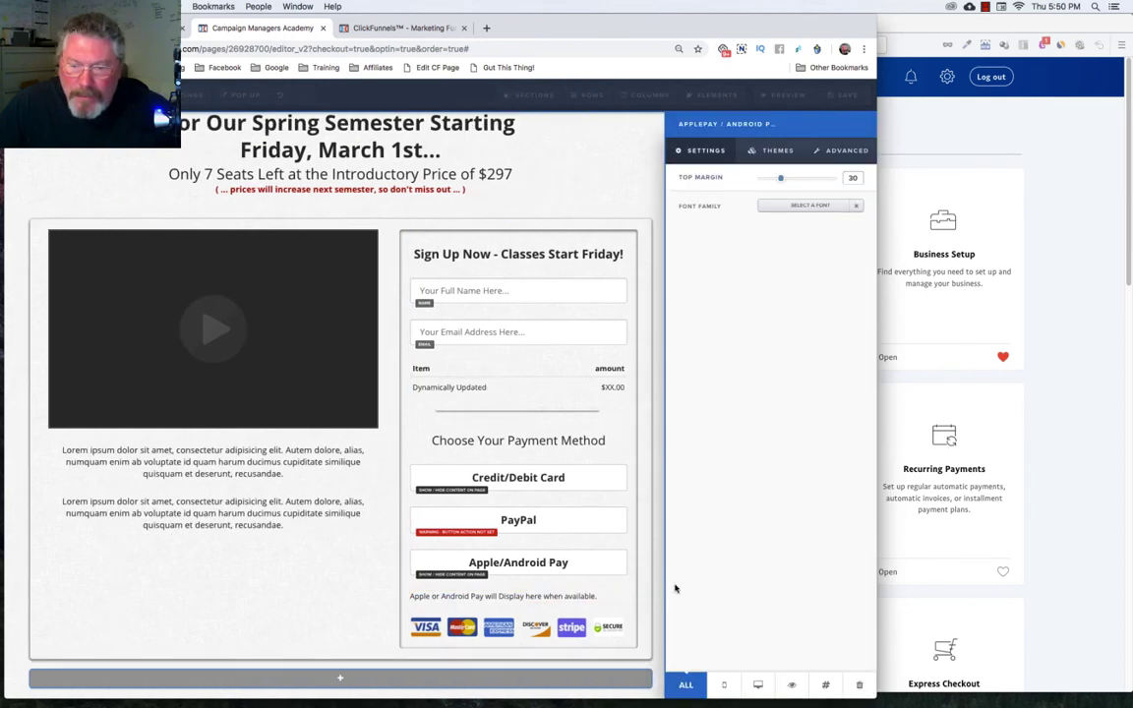
click(792, 683)
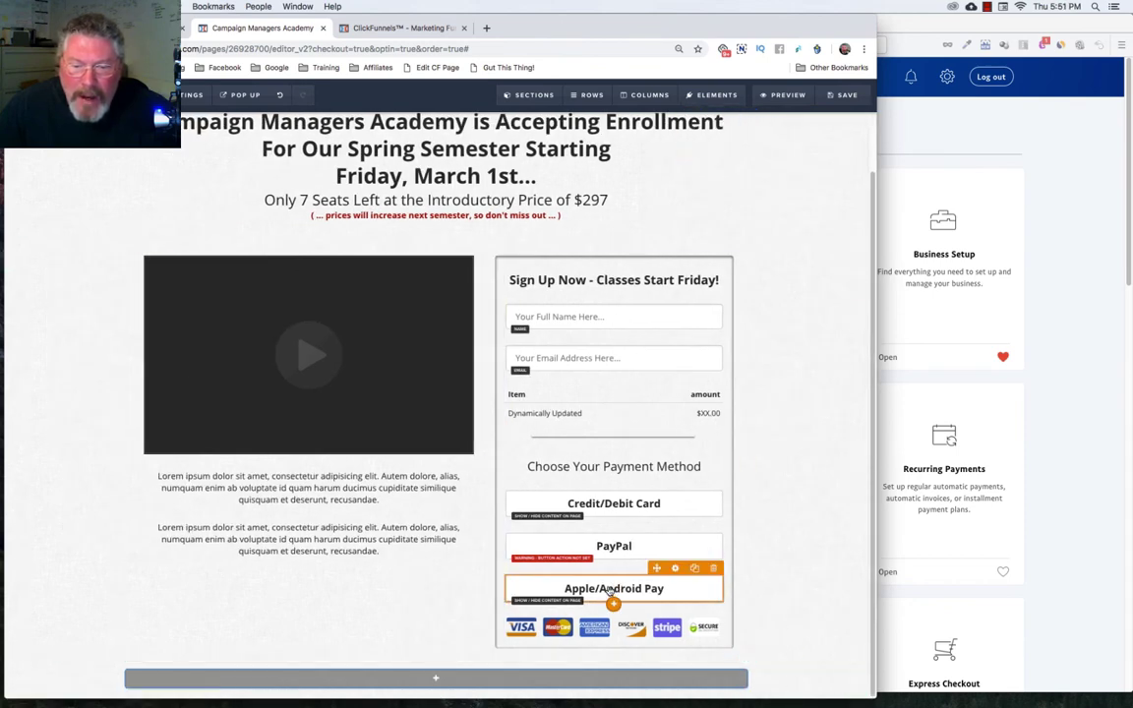
Step: Set the Apple/Android Pay button to show on mobile only, check it in the mobile view, and return to the desktop view
click(631, 588)
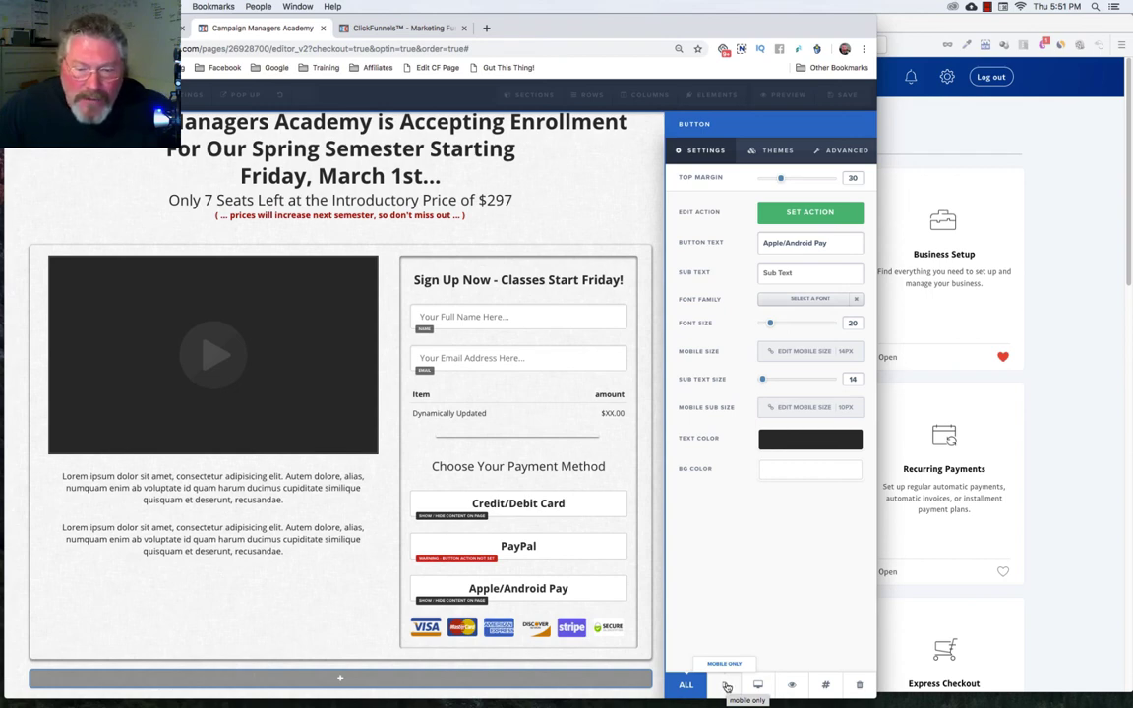
click(727, 686)
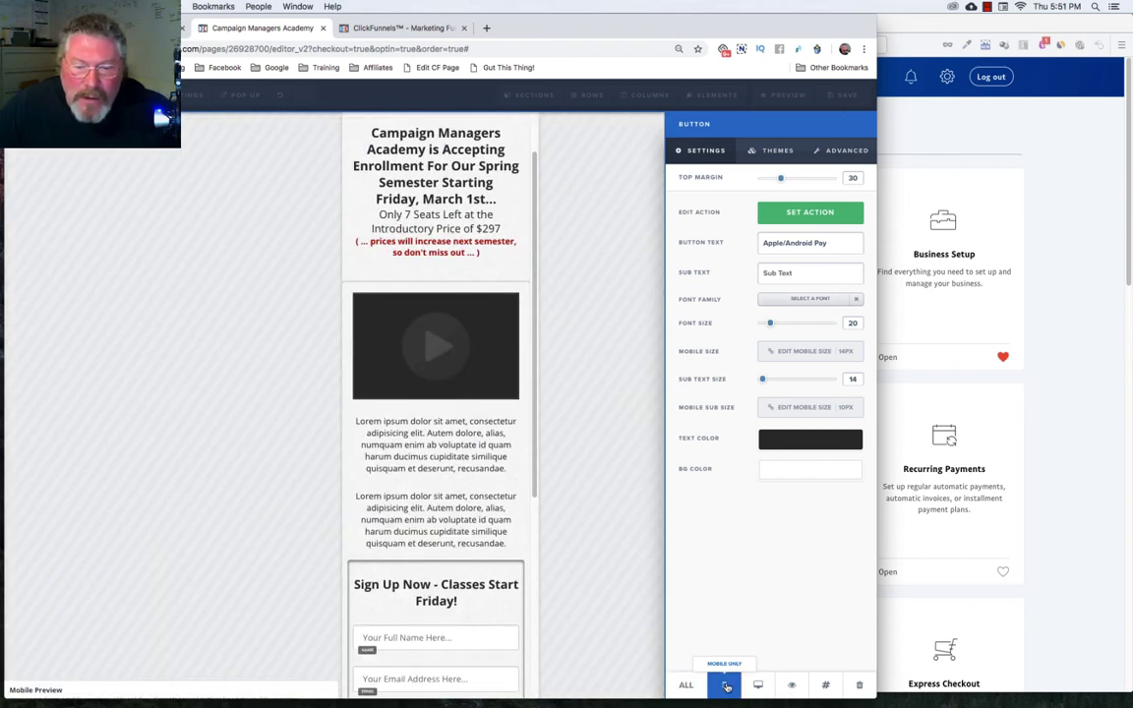
click(450, 321)
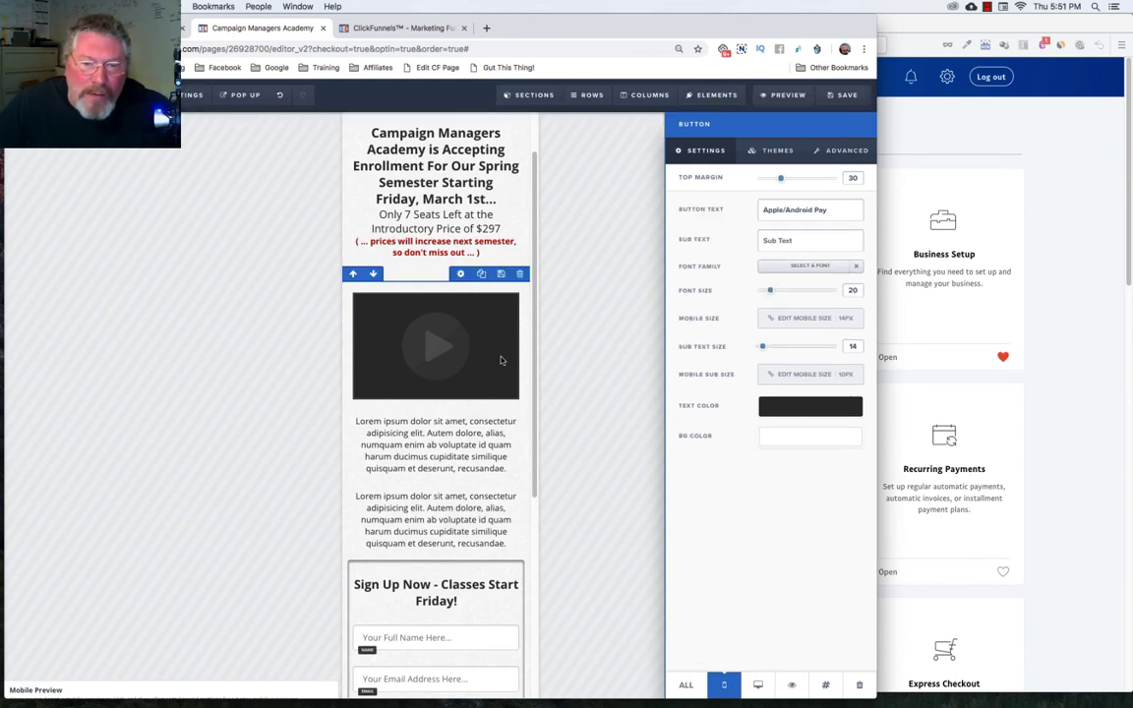
scroll(502, 403, down, 5)
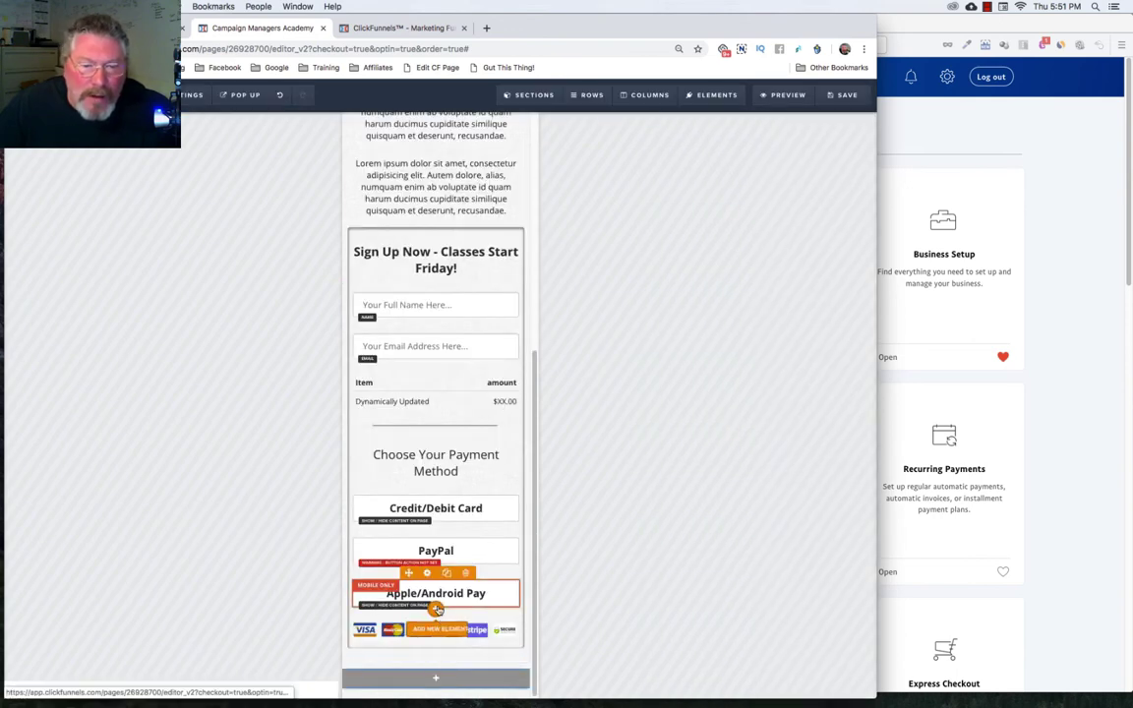
click(148, 94)
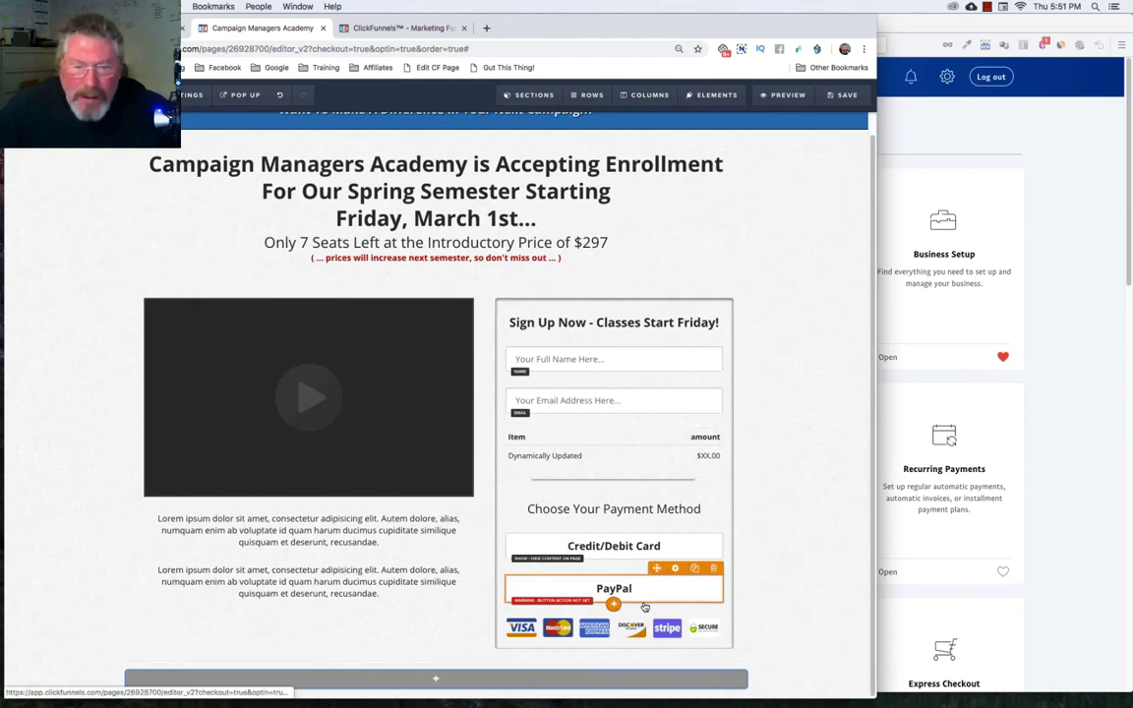
Step: Delete the empty section at the end of the page, below the order form row
scroll(612, 601, down, 1)
scroll(792, 559, down, 1)
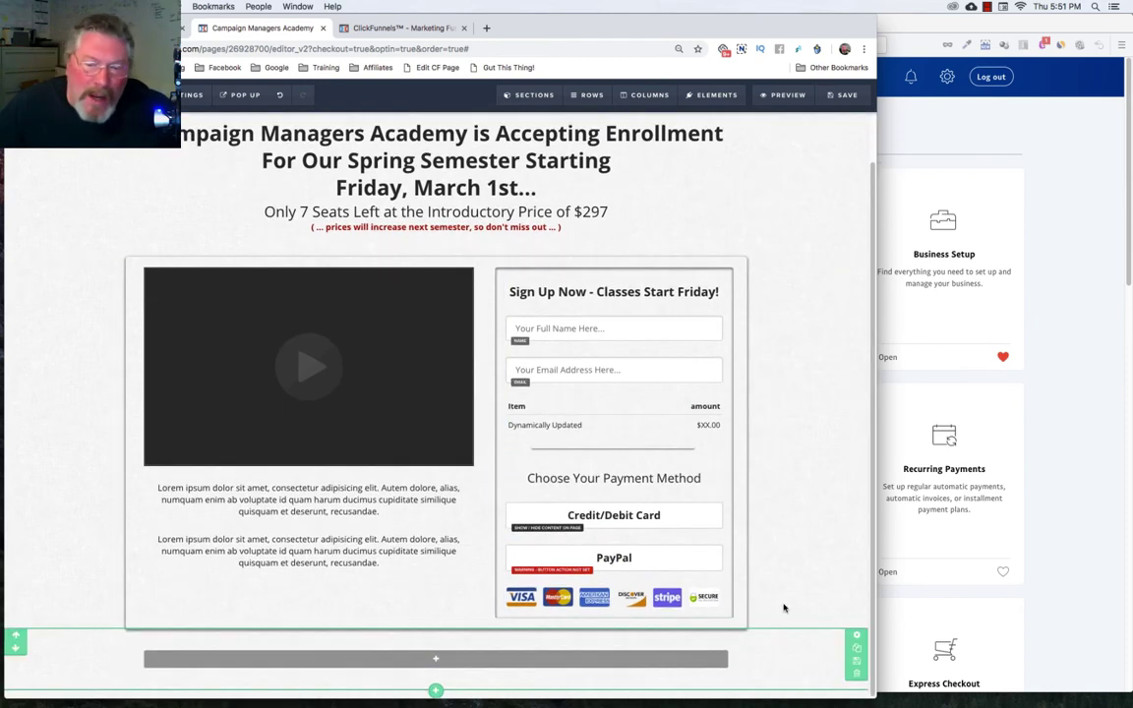
click(858, 675)
click(540, 116)
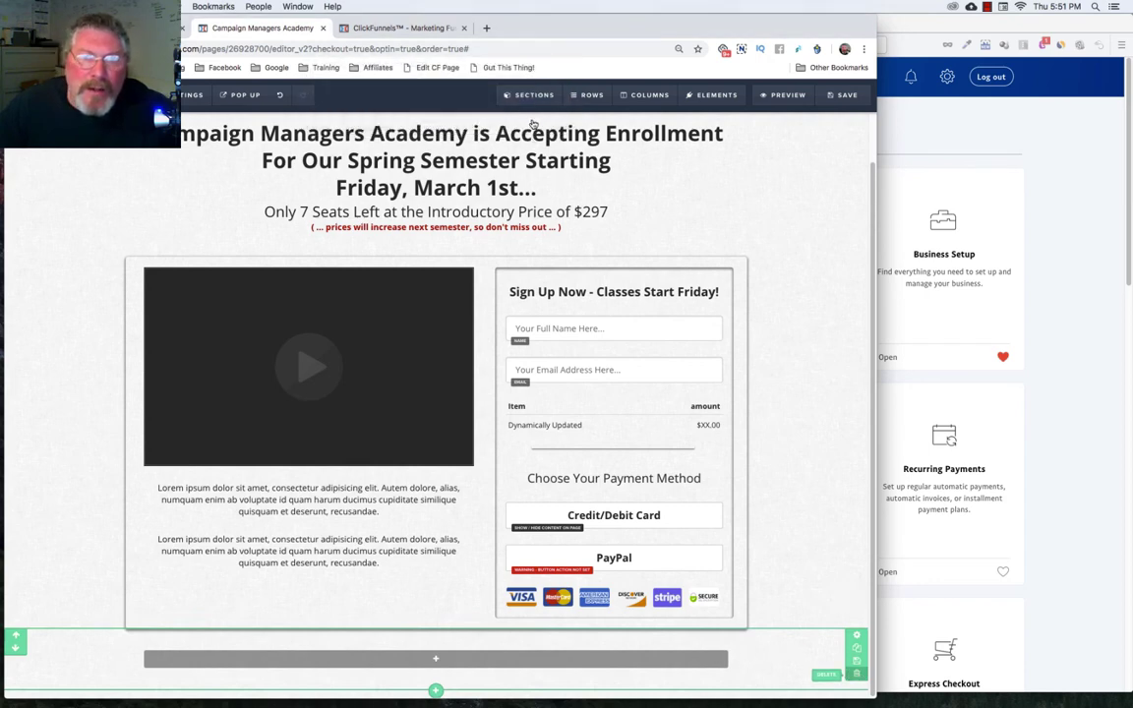
Step: Add the saved CFNH Footer section to the page below the order form section
mouse_move(533, 99)
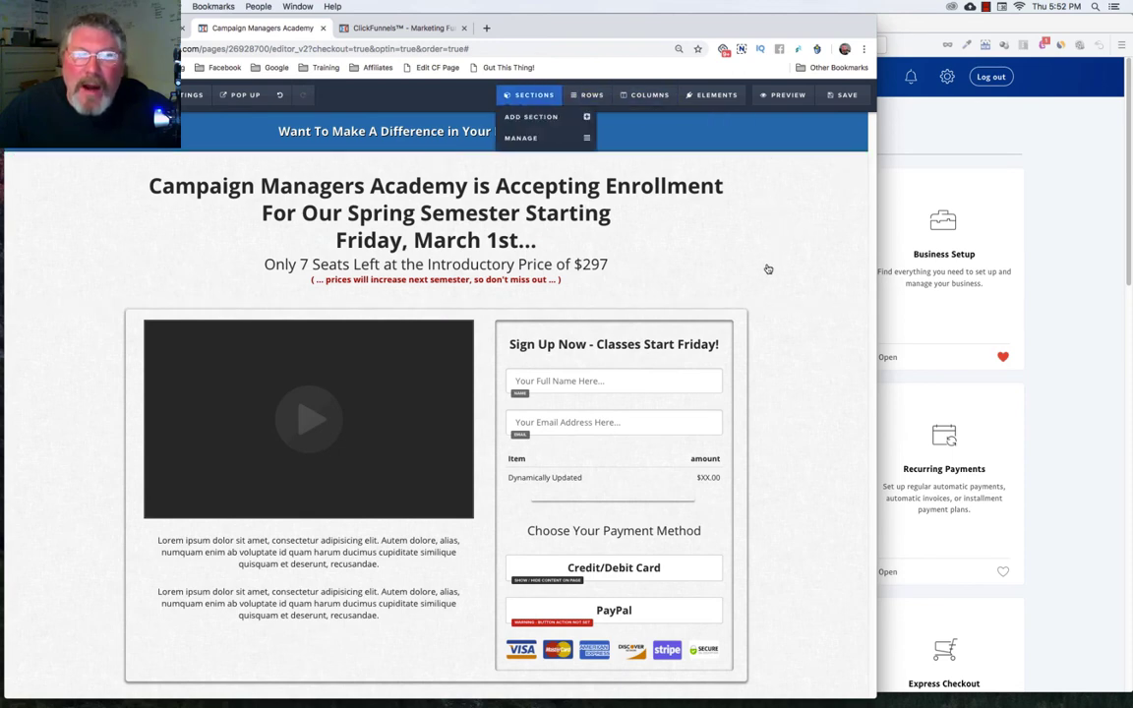
click(526, 117)
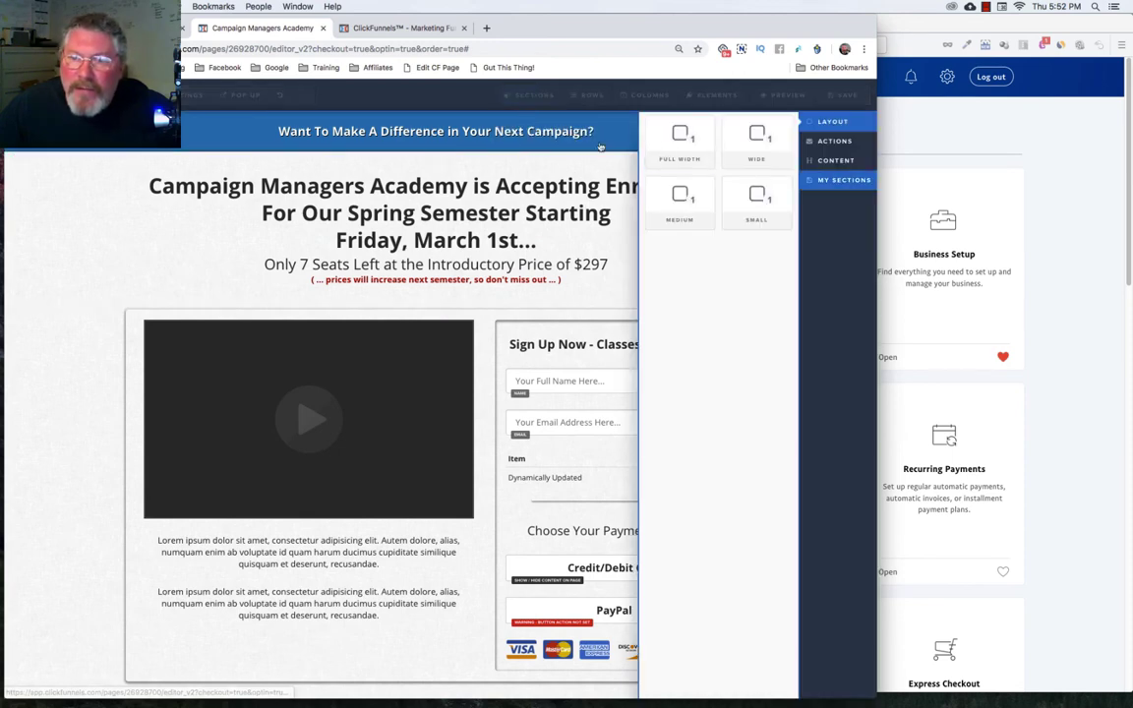
click(838, 185)
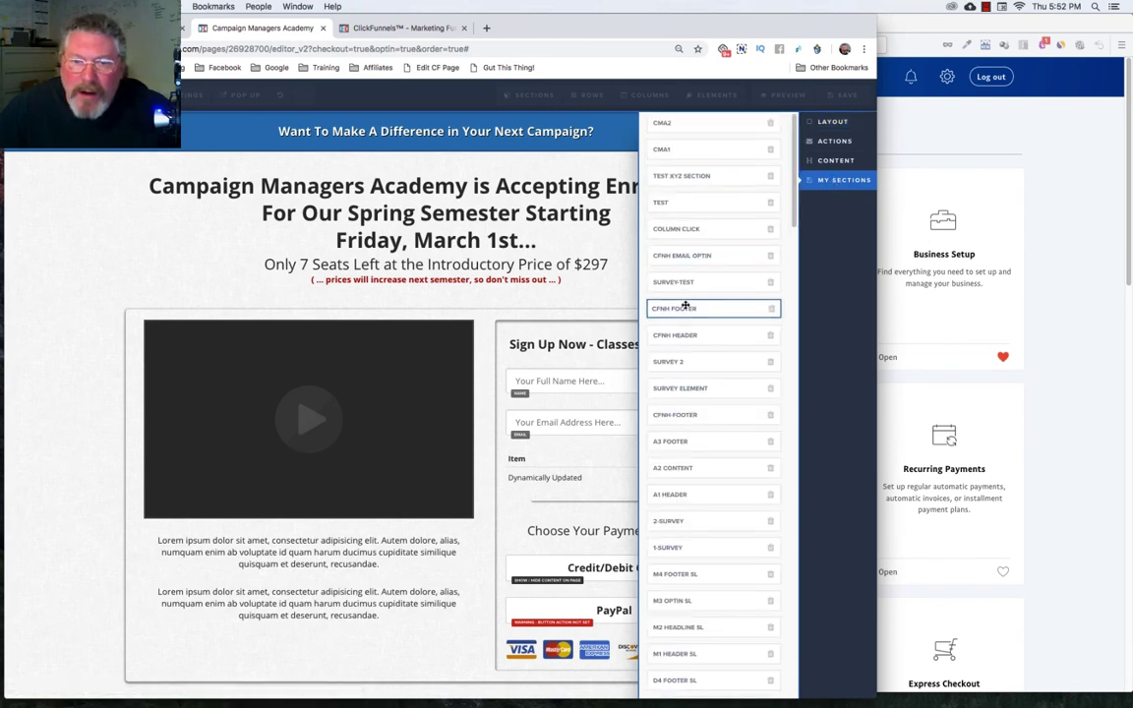
click(524, 341)
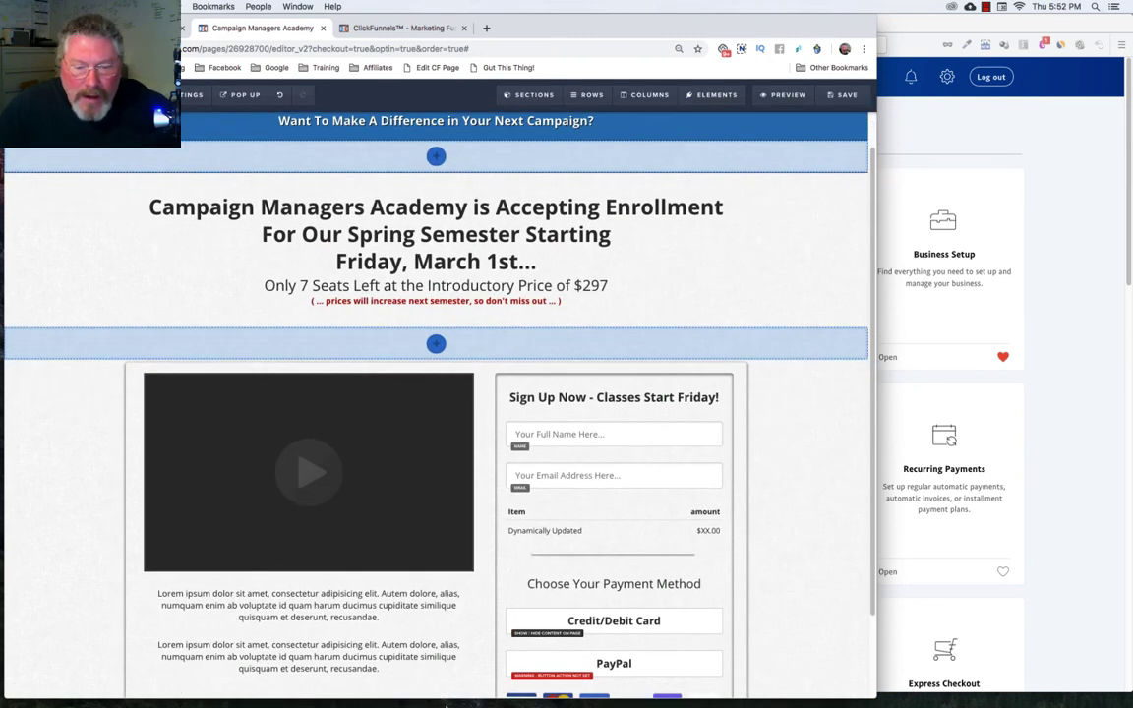
scroll(447, 689, down, 3)
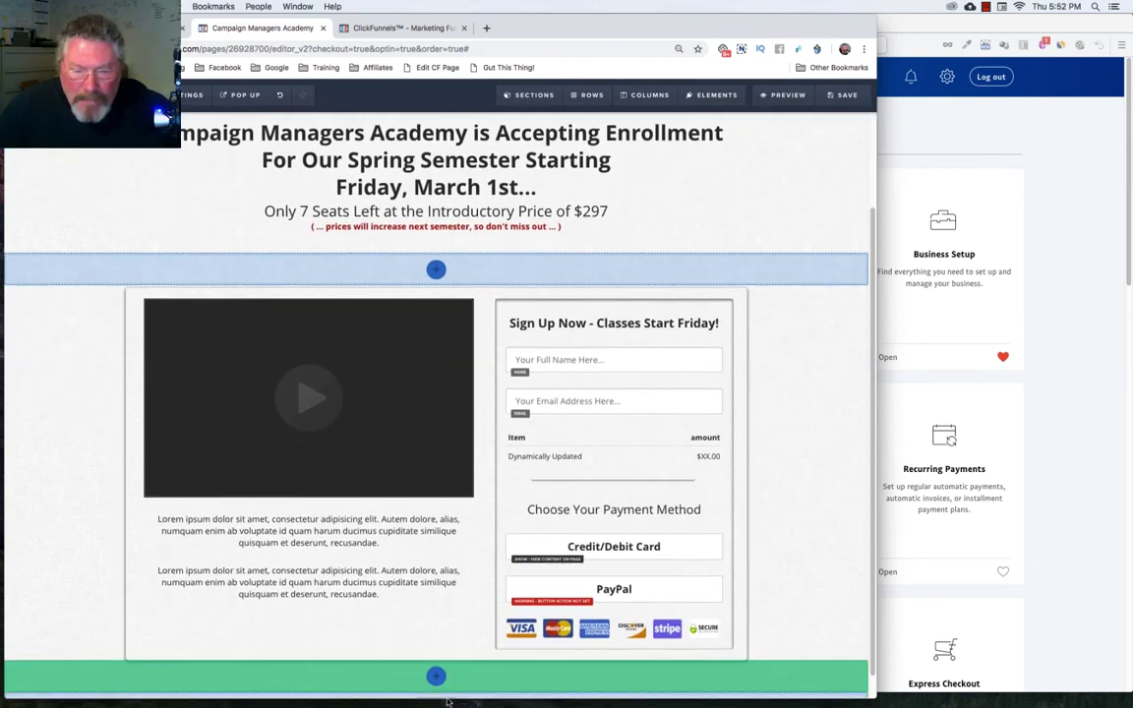
drag(447, 702, 436, 655)
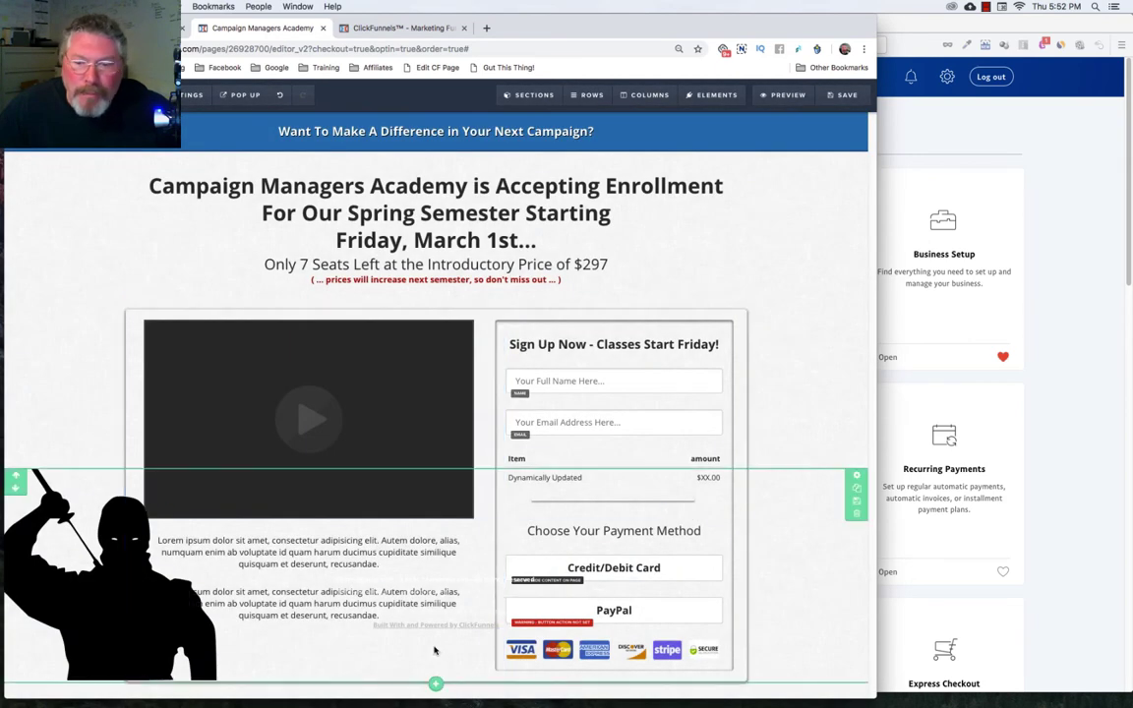
Step: Remove the footer section's background image and set its top margin to 0
click(858, 478)
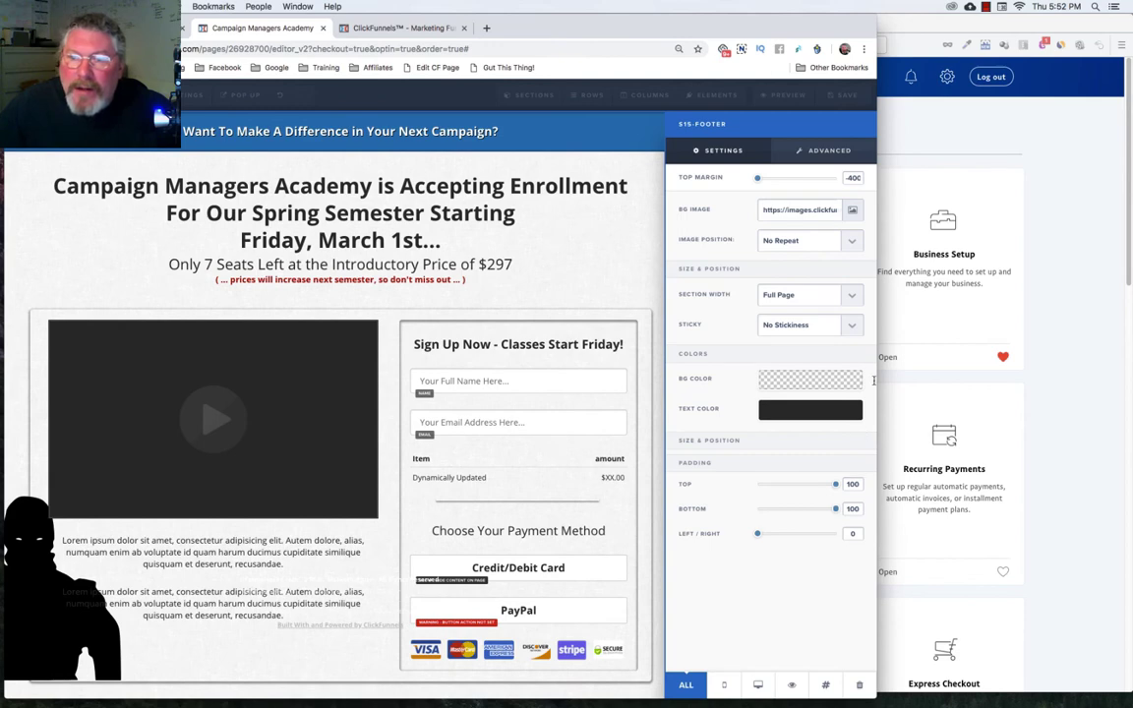
triple_click(803, 211)
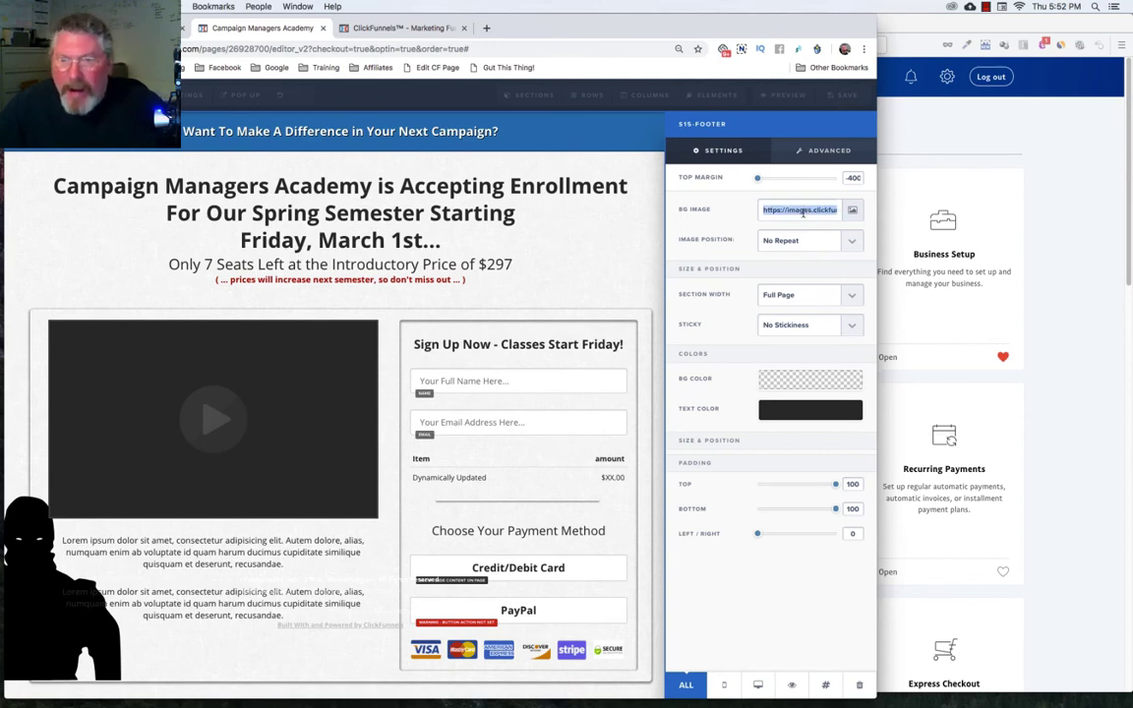
key(BackSpace)
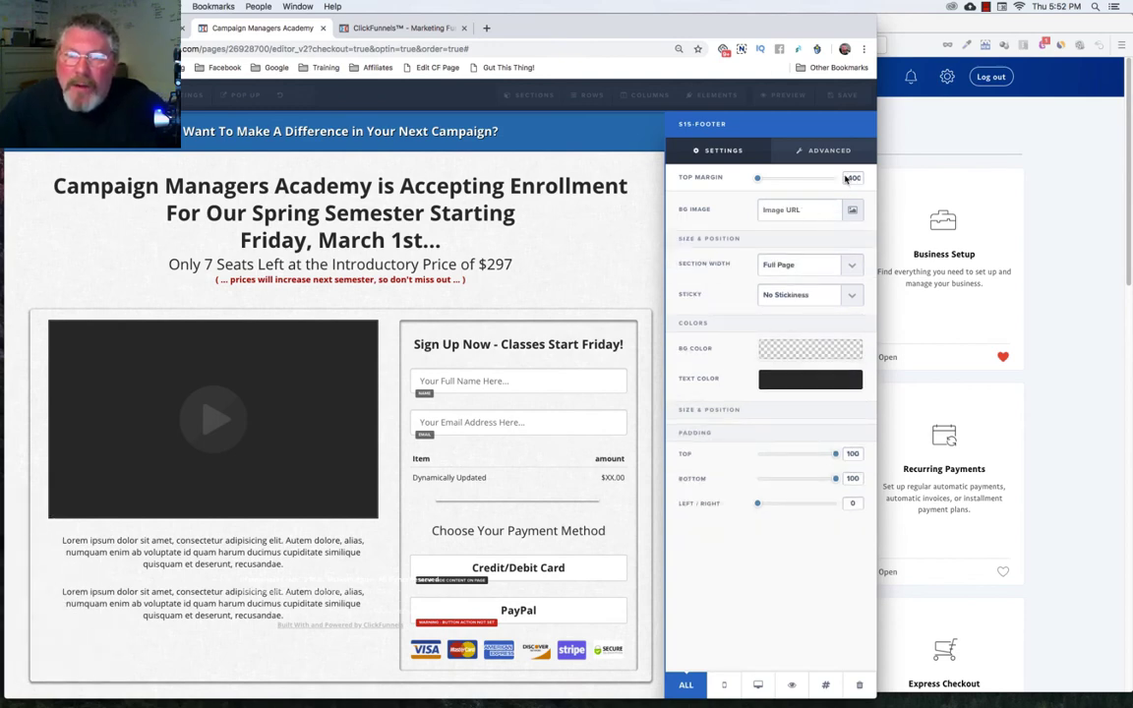
drag(758, 178, 736, 181)
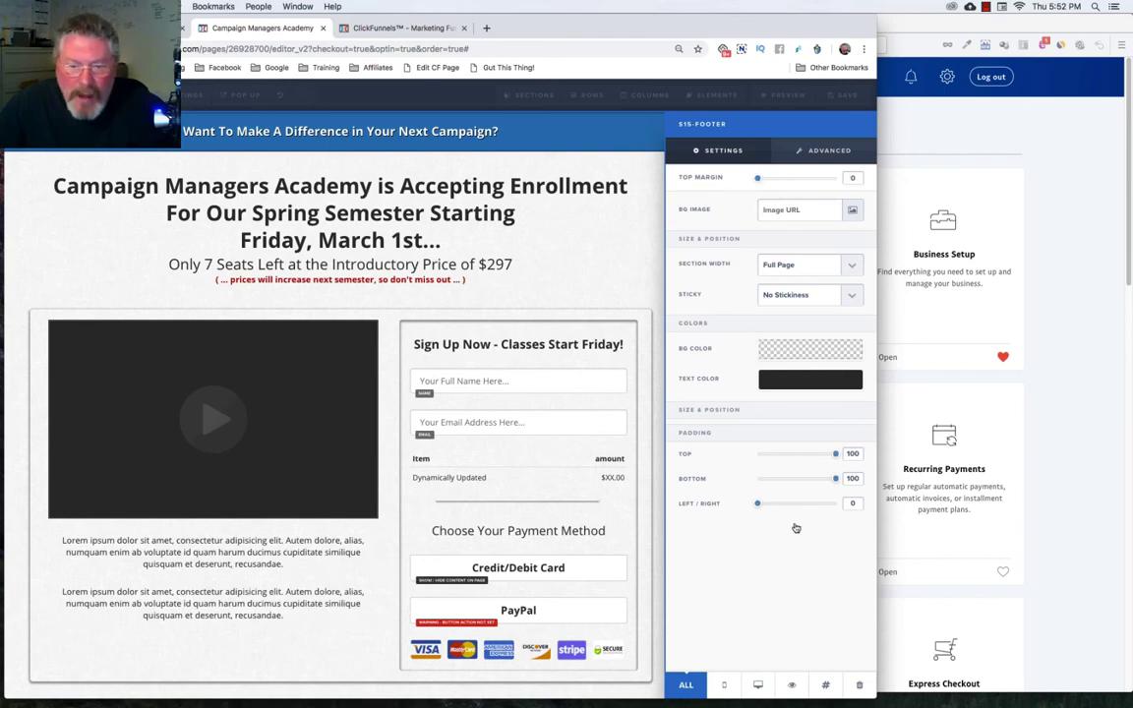
click(372, 660)
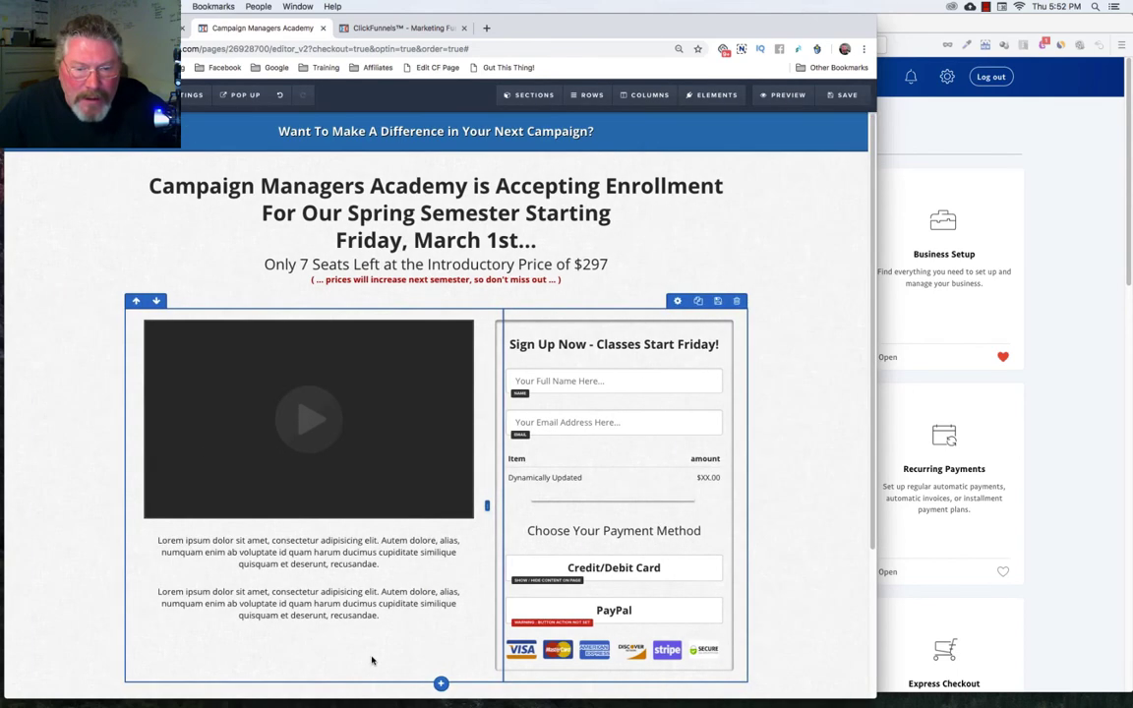
Step: Review the footer placement, save the order page, and return to the funnel step overview
scroll(372, 660, down, 3)
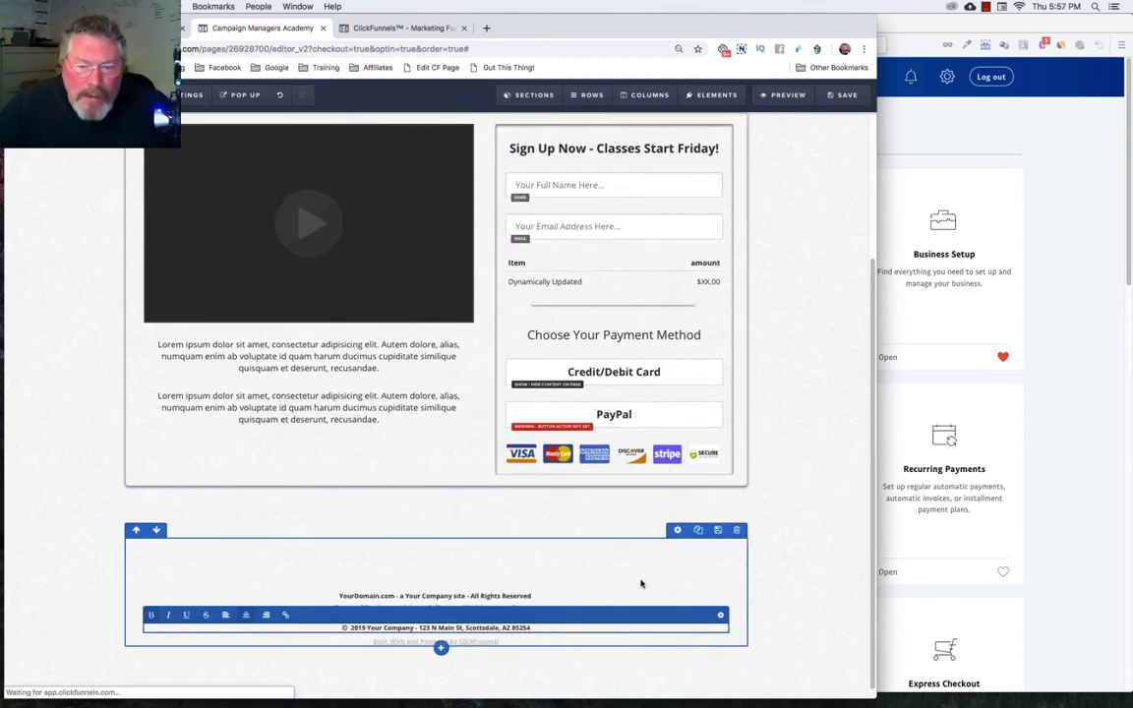
click(810, 528)
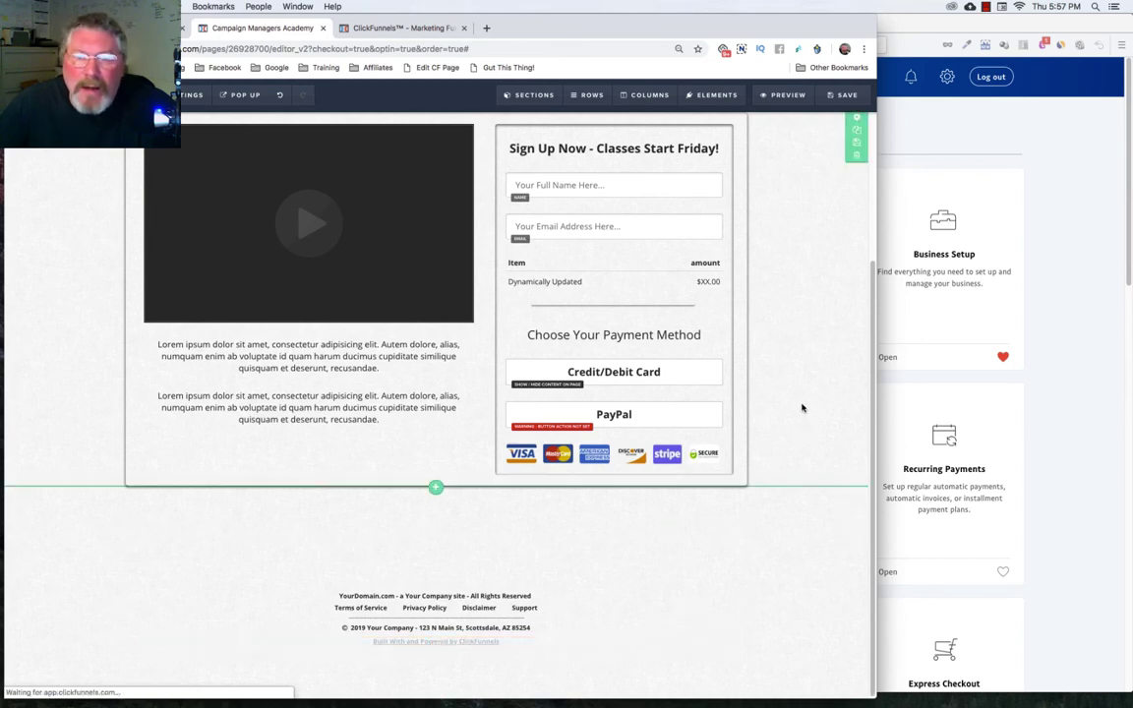
scroll(802, 408, up, 4)
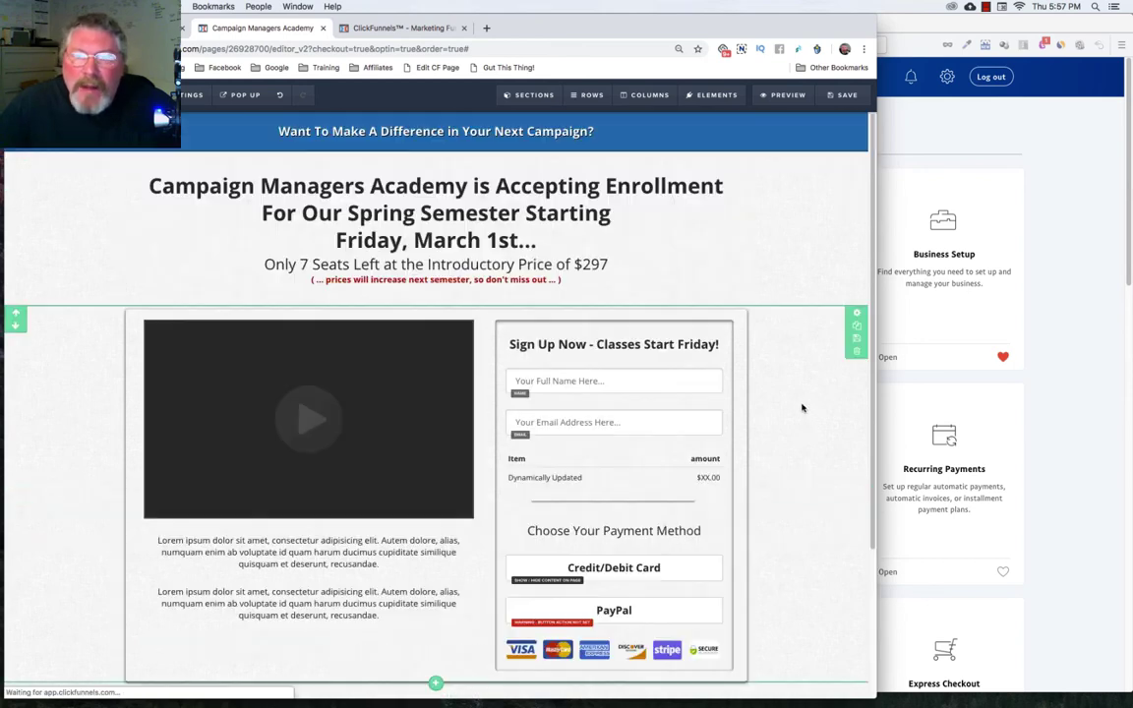
click(839, 95)
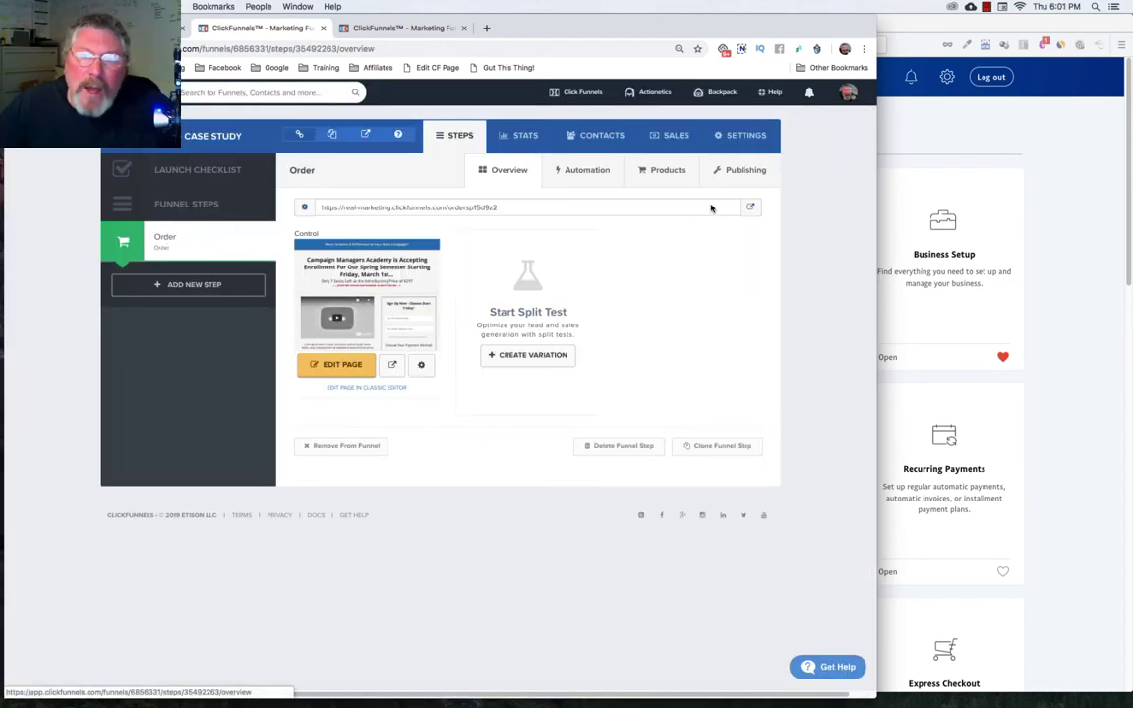
Step: Change the Order step's funnel step name to "Join Today" in its publishing settings
click(738, 173)
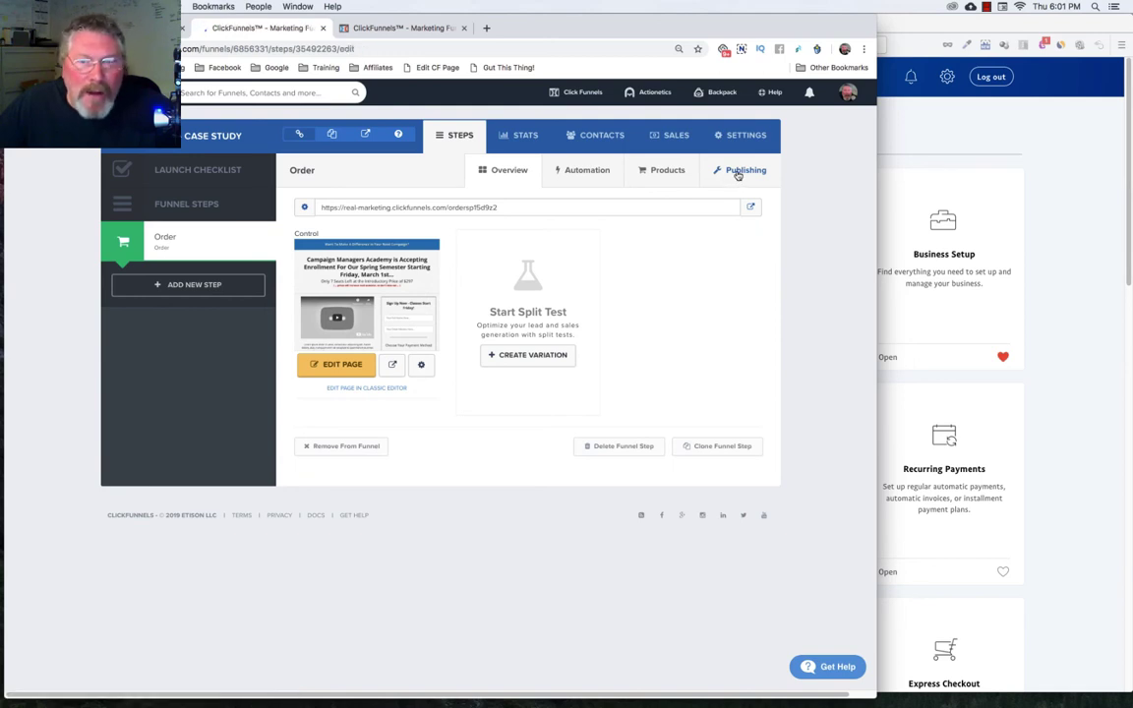
click(738, 173)
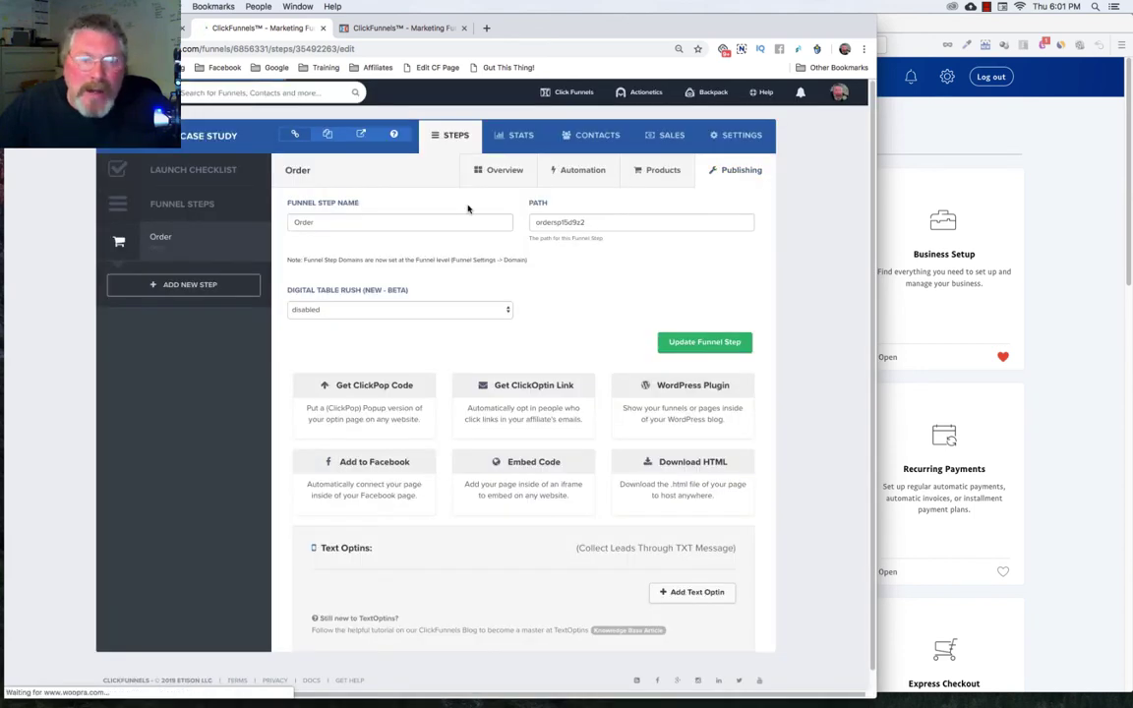
click(323, 221)
double_click(288, 221)
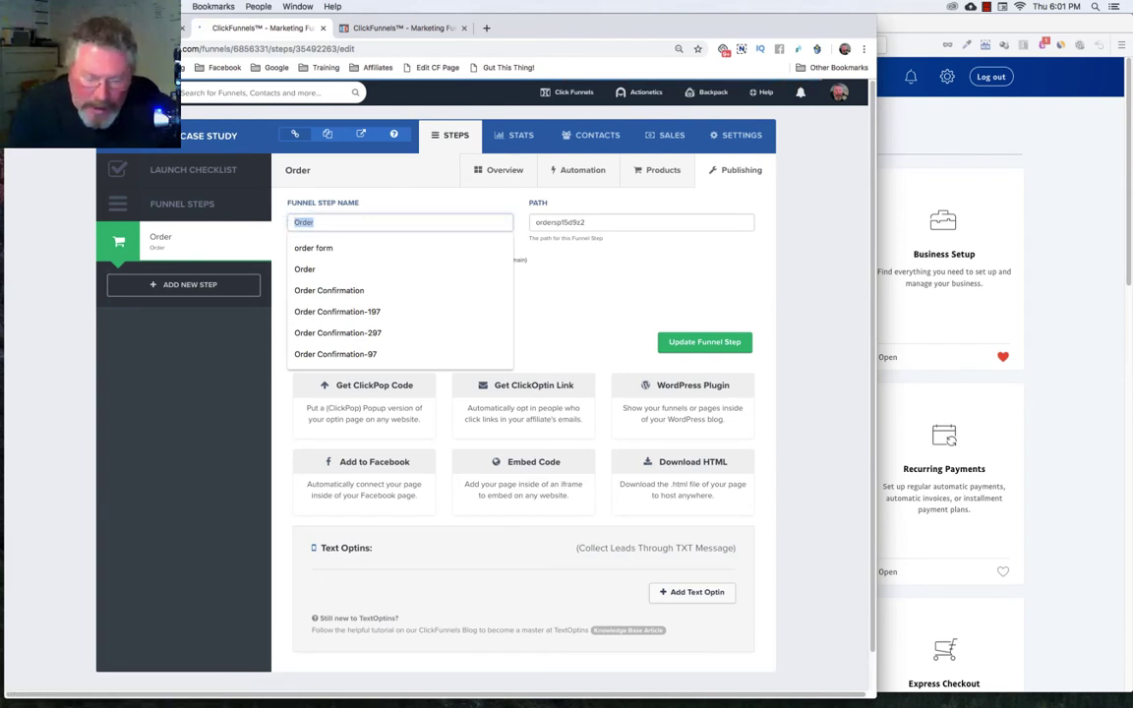
text(Join To)
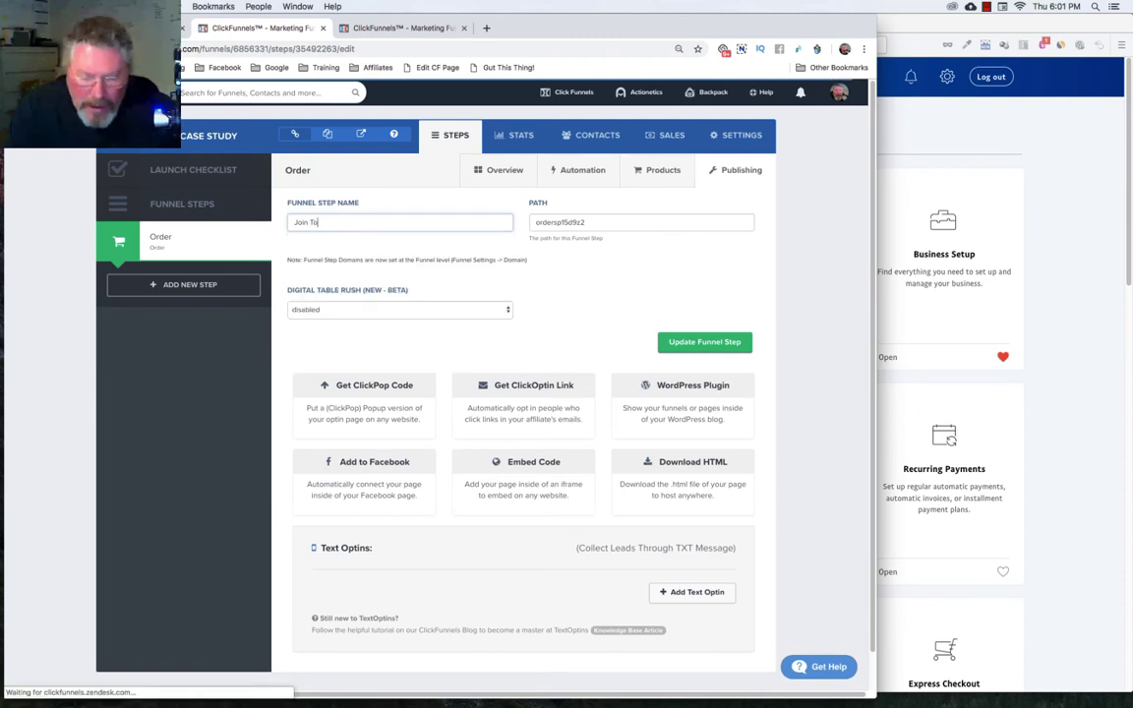
text(day)
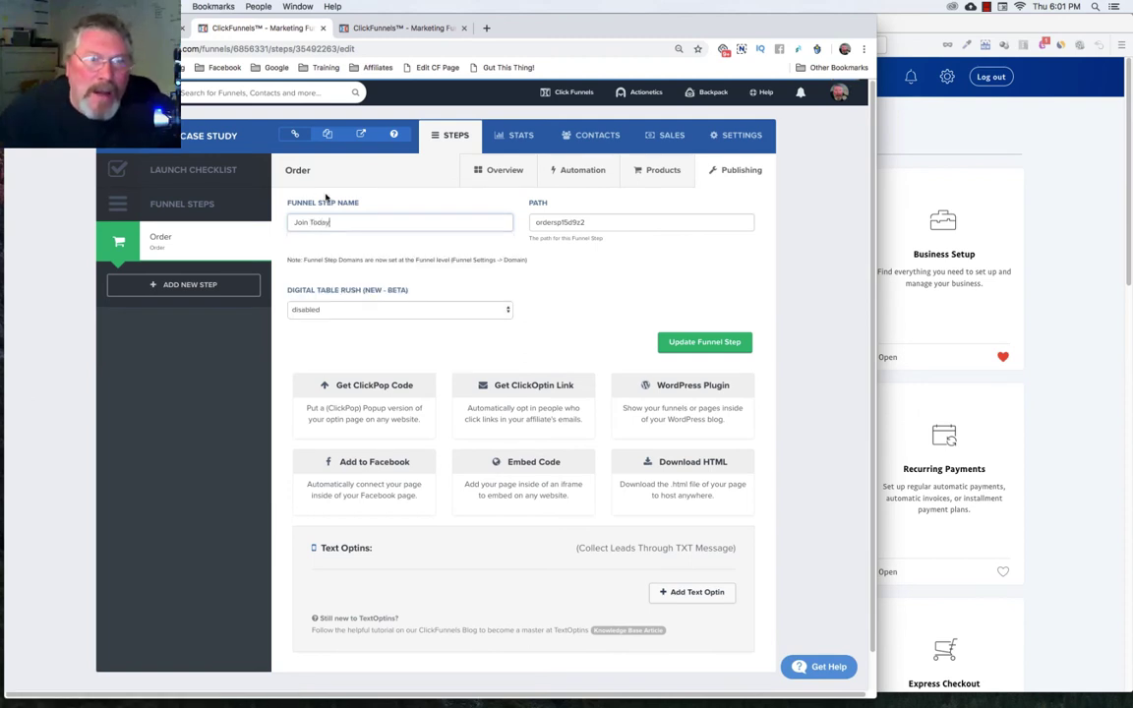
Step: Clear the existing path of the funnel step and update the step
drag(534, 224, 625, 221)
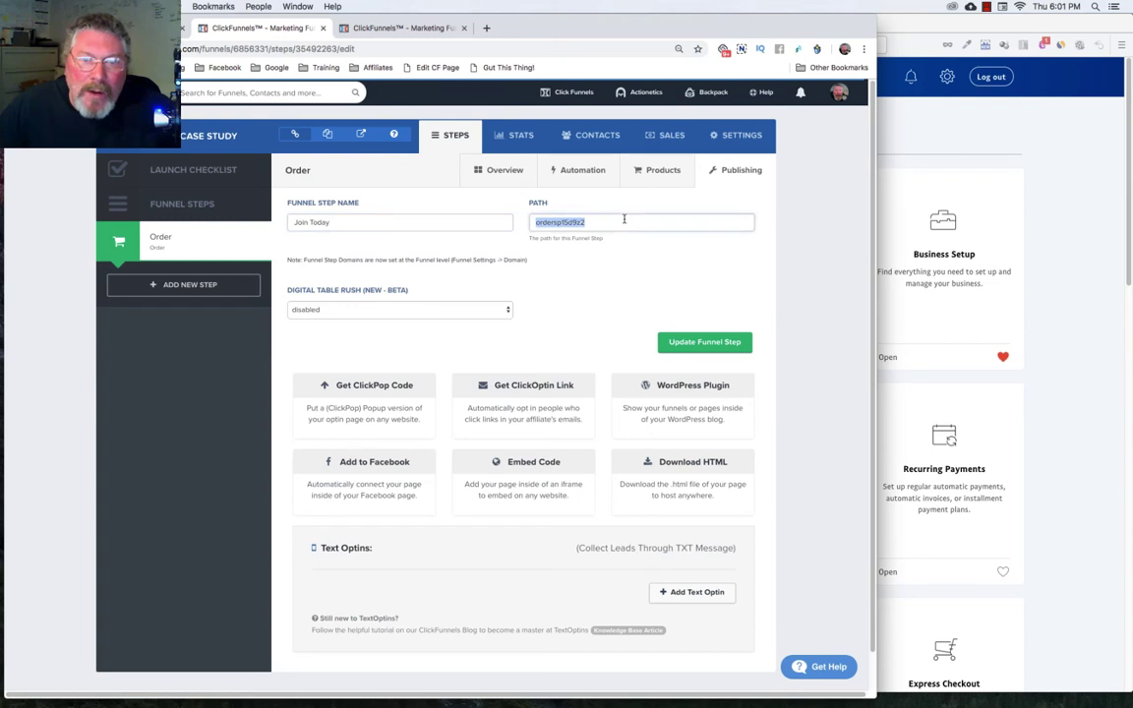
key(BackSpace)
click(696, 344)
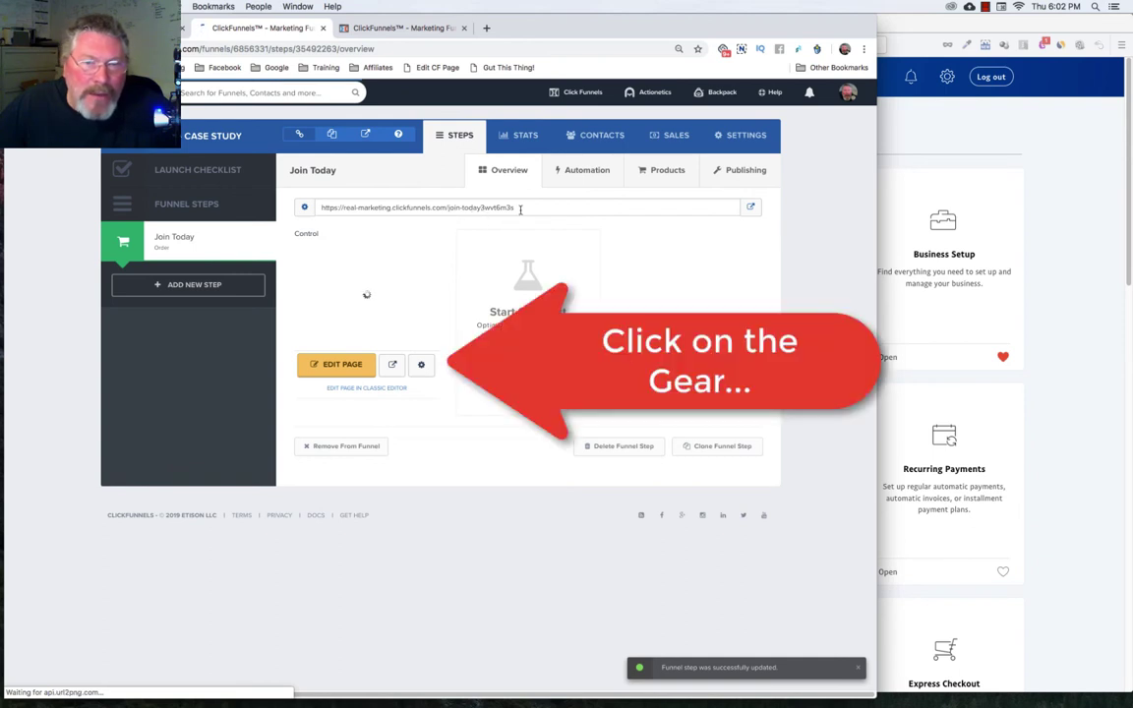
Step: Set the order page's name to "Join Today" and its path to "join-today", and update the page
click(421, 365)
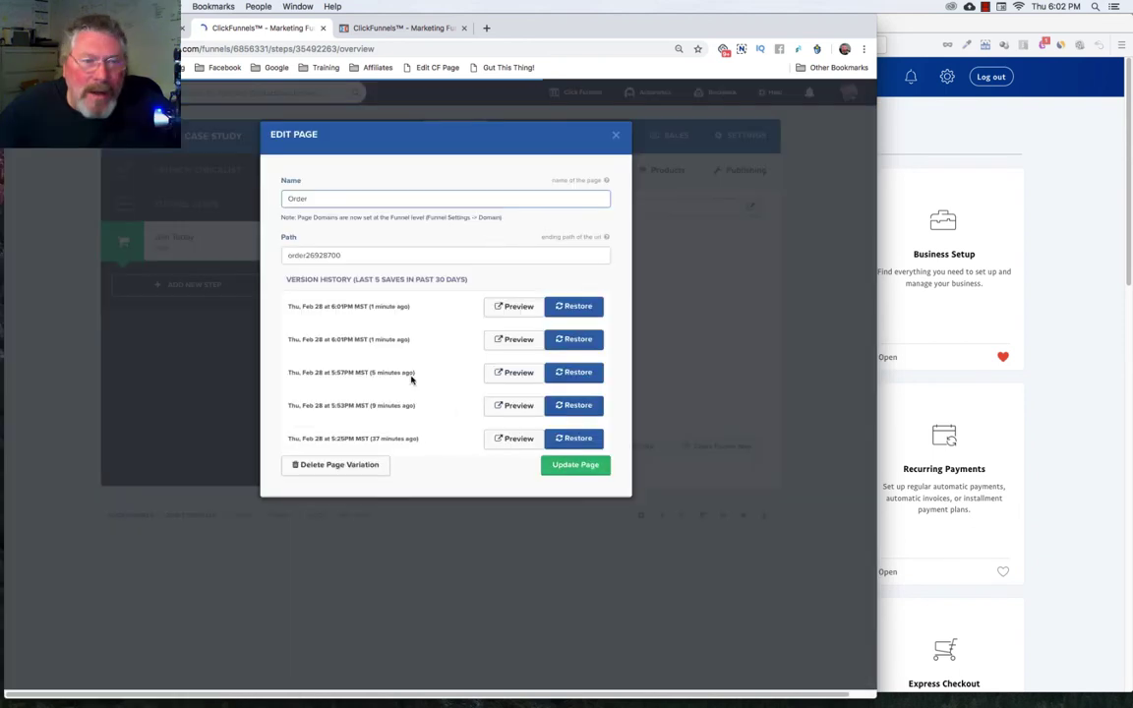
double_click(285, 198)
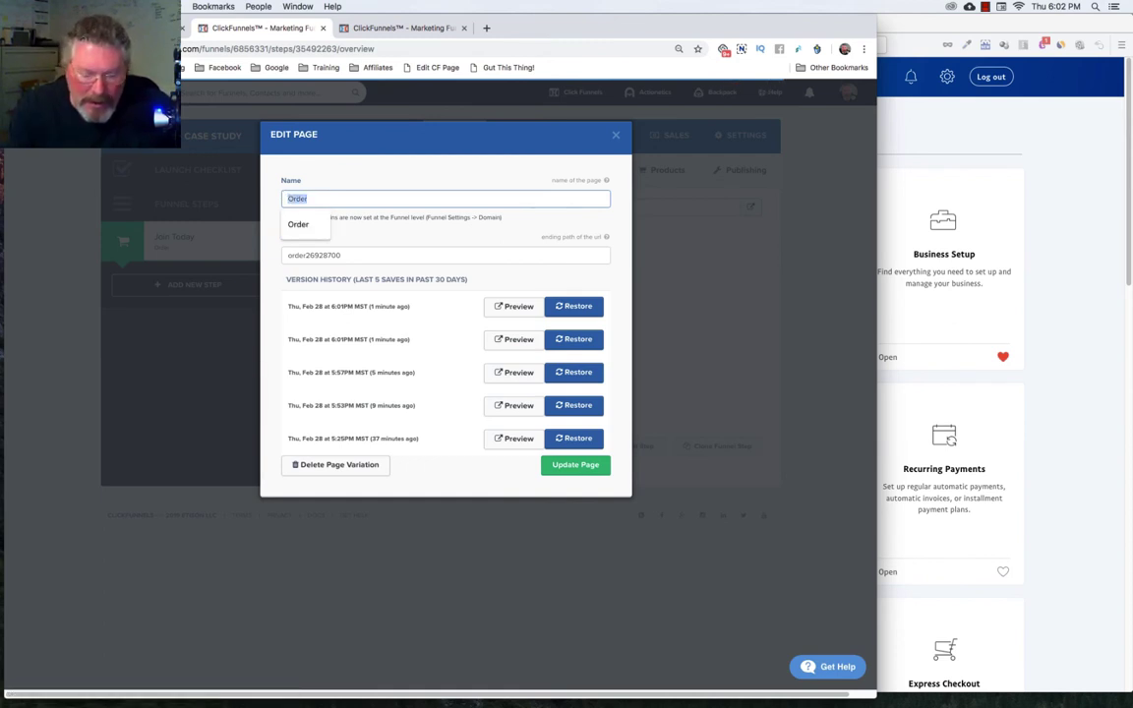
text(Joi)
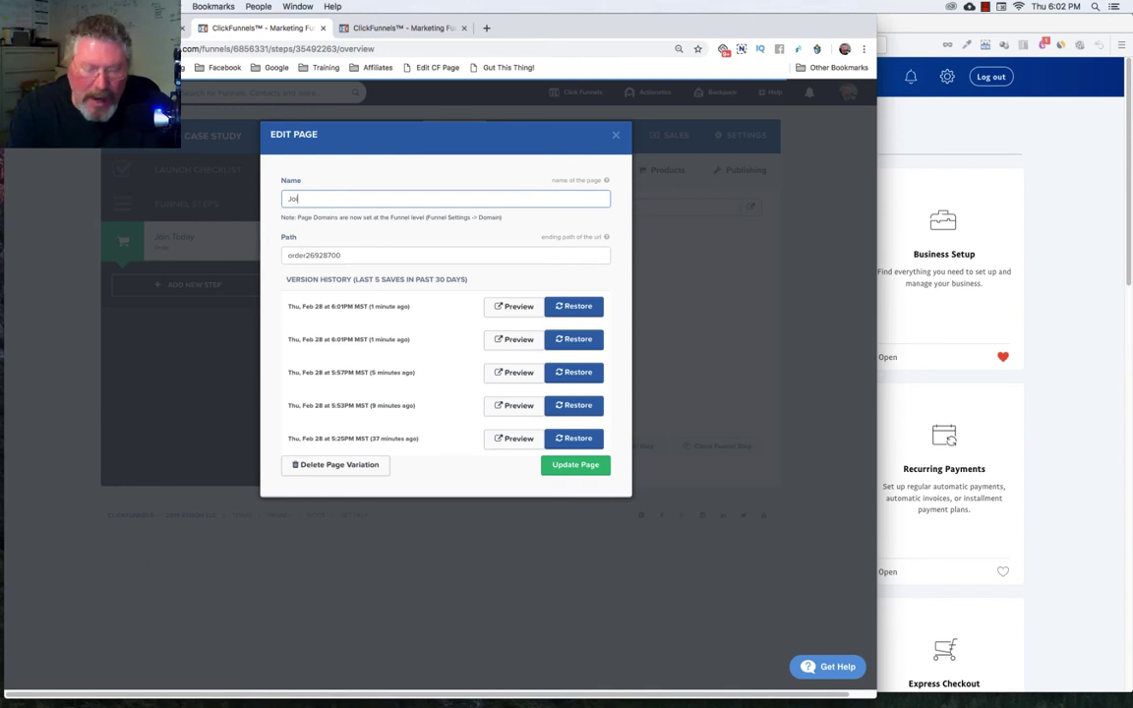
text(n Today)
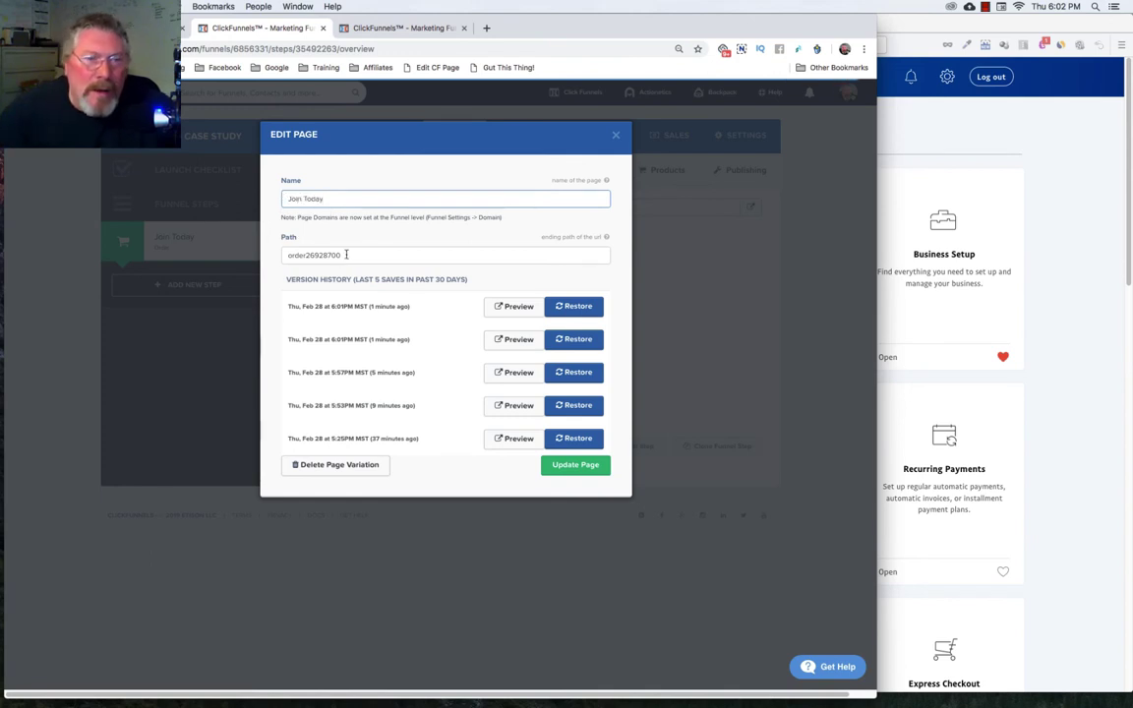
key(Tab)
text(jo)
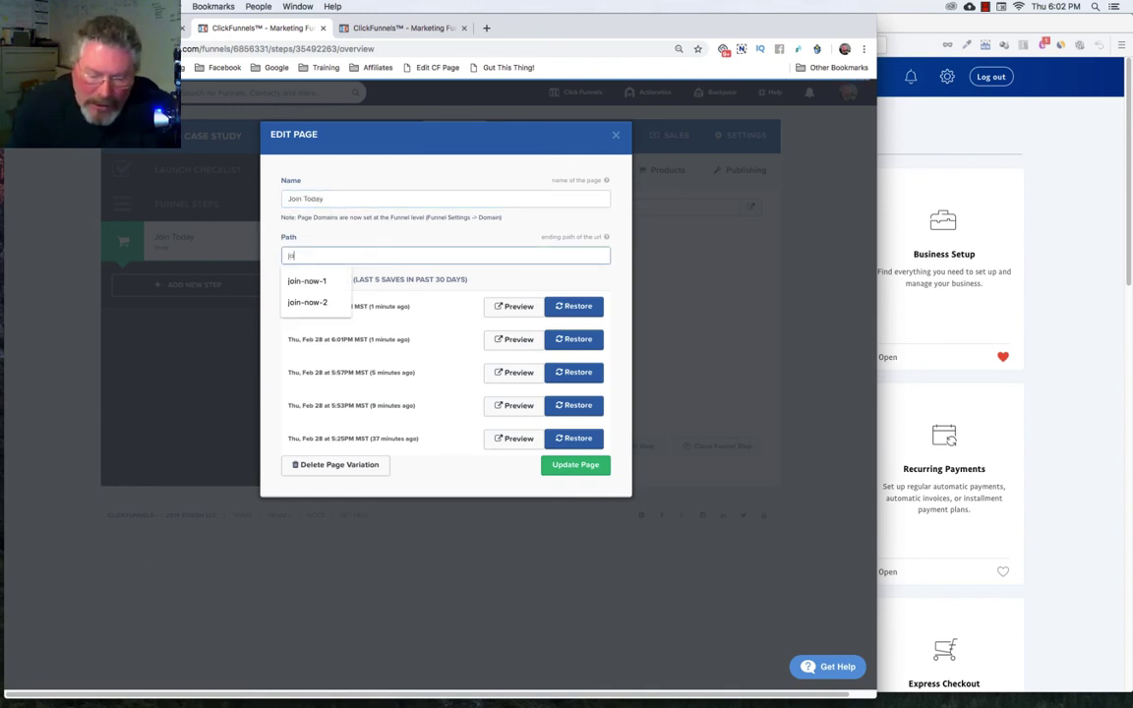
text(in-today)
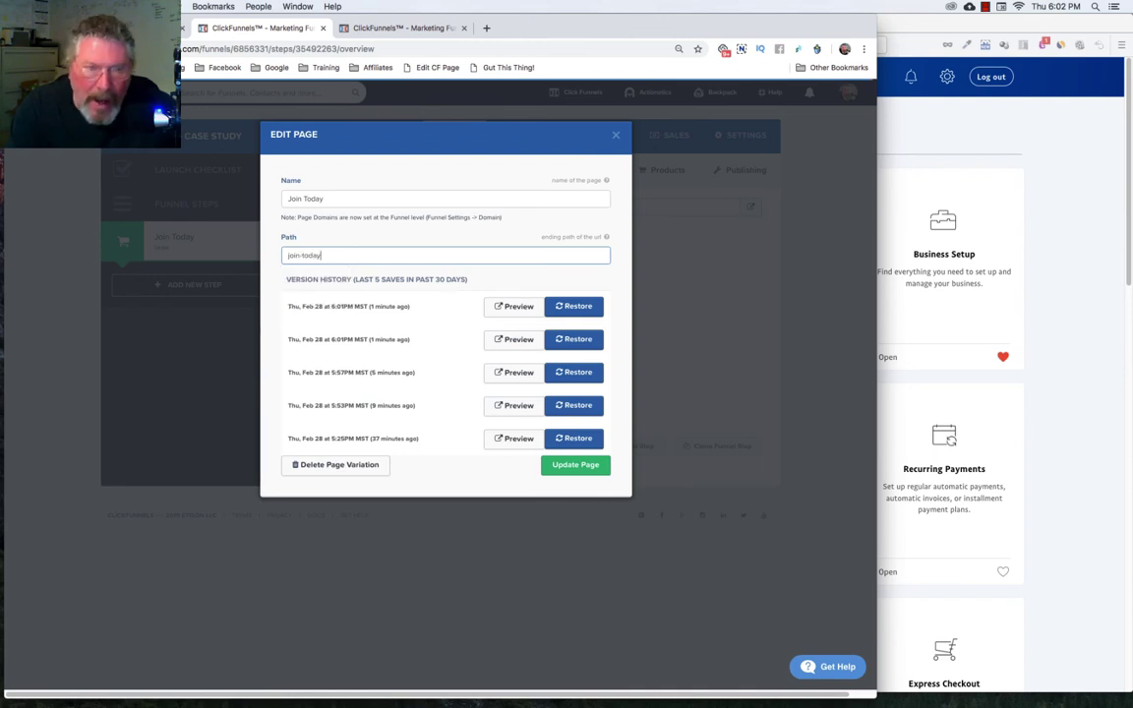
click(577, 465)
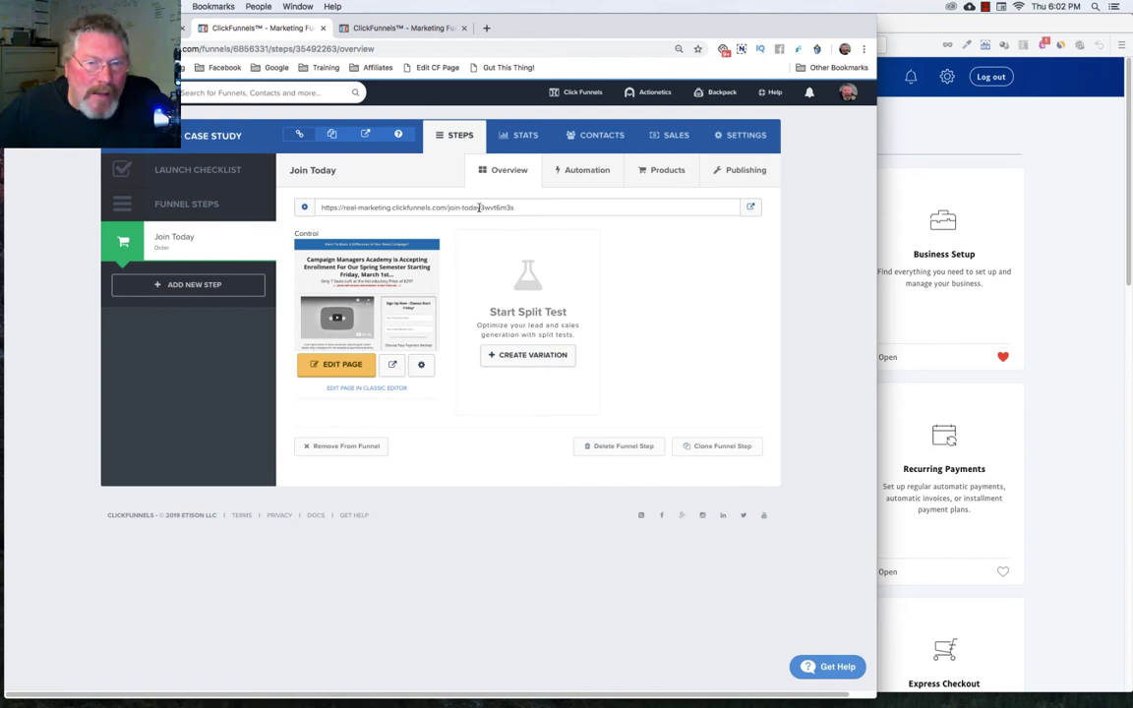
Step: Set the default page of the realmarketingmembers.com domain to "CMA - Case Study / Join Today" and save it
drag(481, 208, 526, 208)
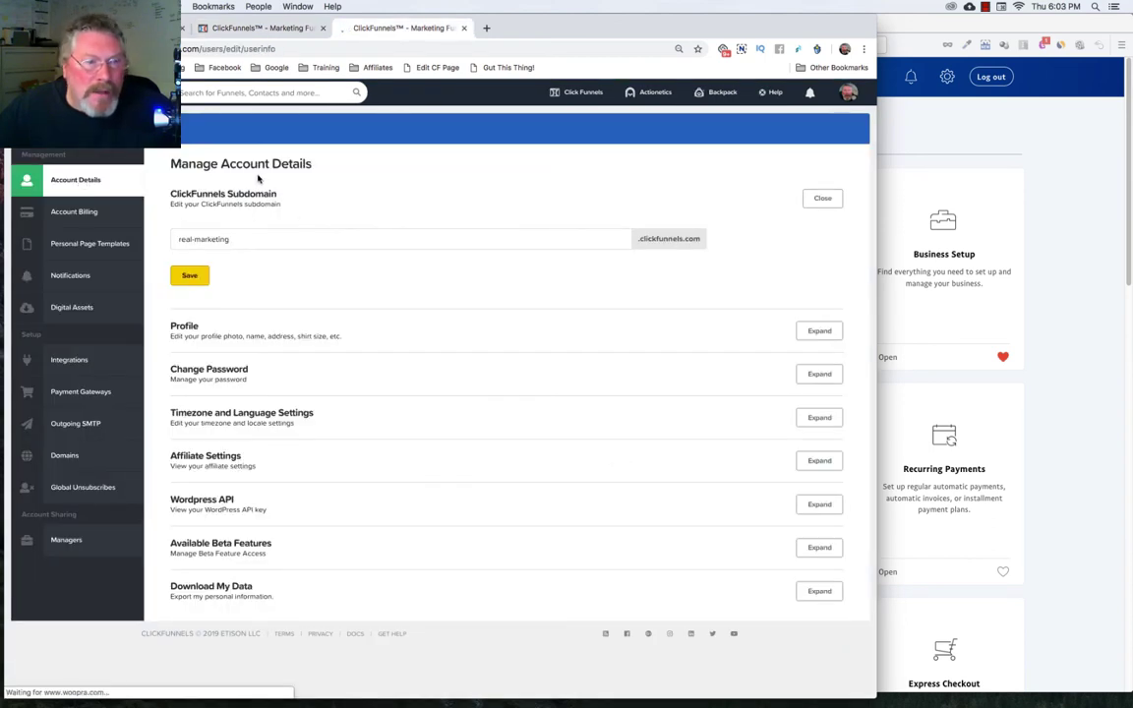
click(66, 458)
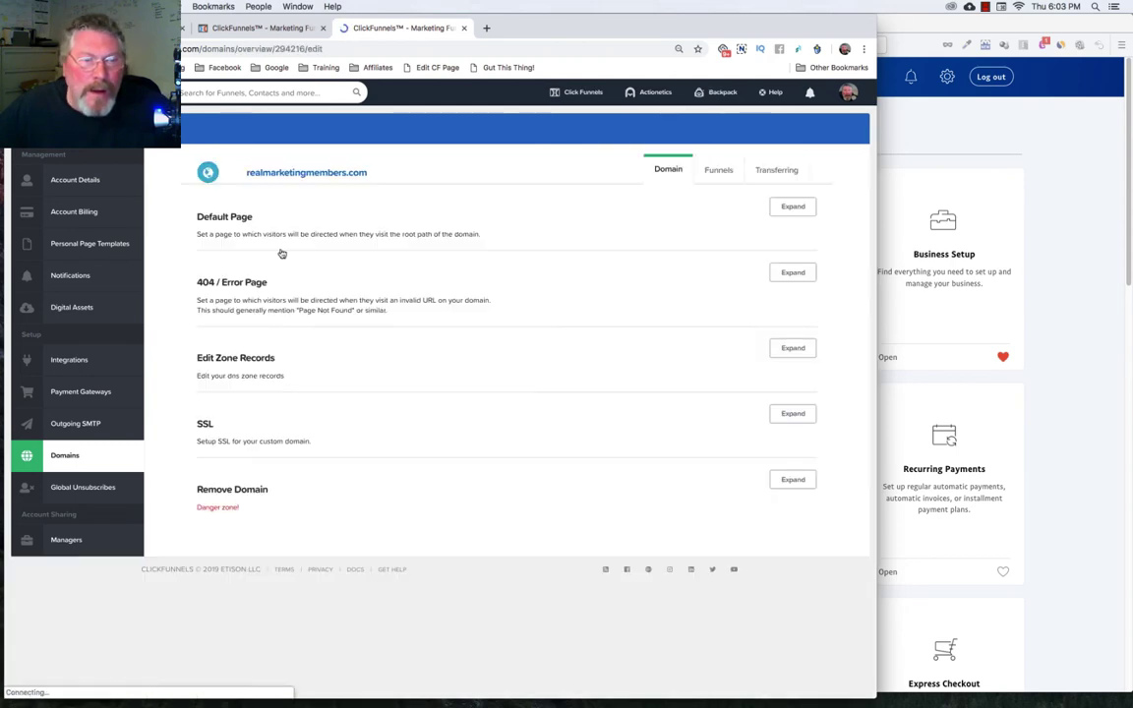
click(793, 207)
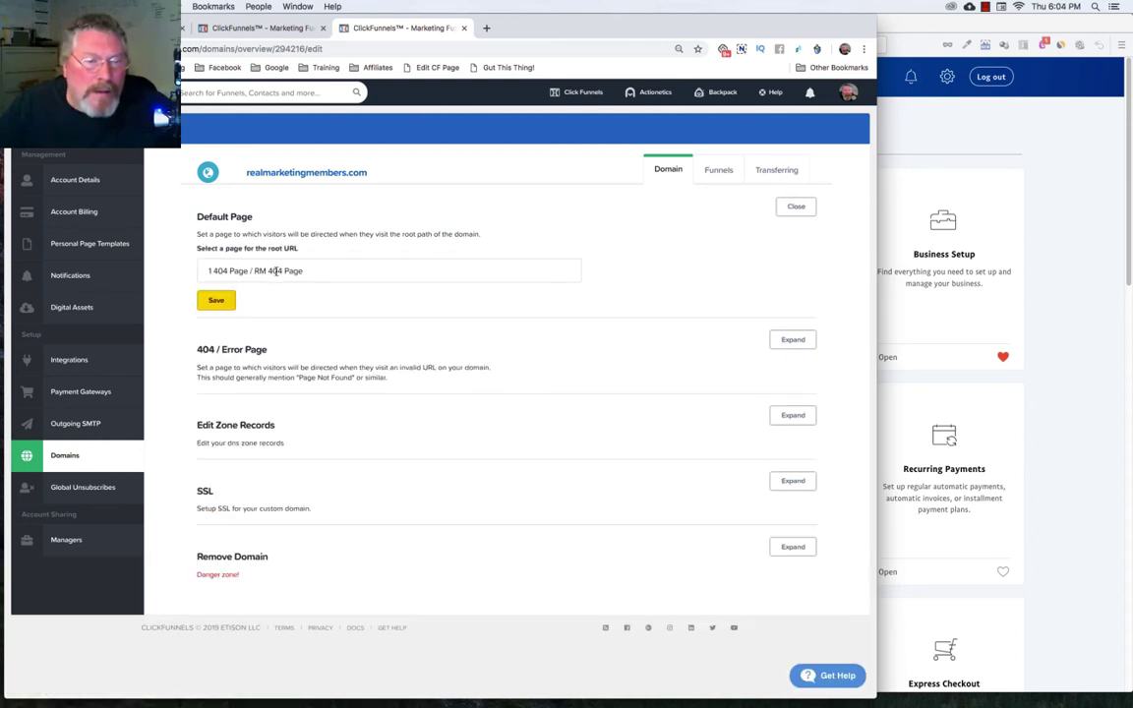
click(275, 272)
scroll(293, 329, up, 10)
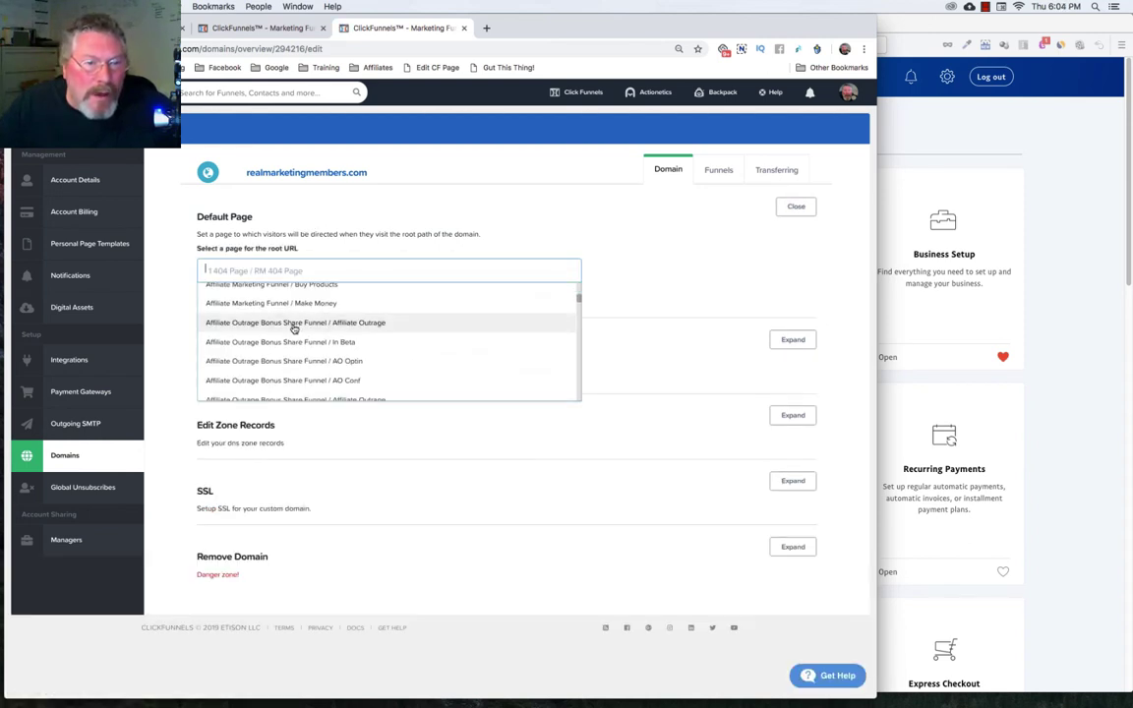
scroll(293, 329, down, 3)
scroll(293, 329, down, 10)
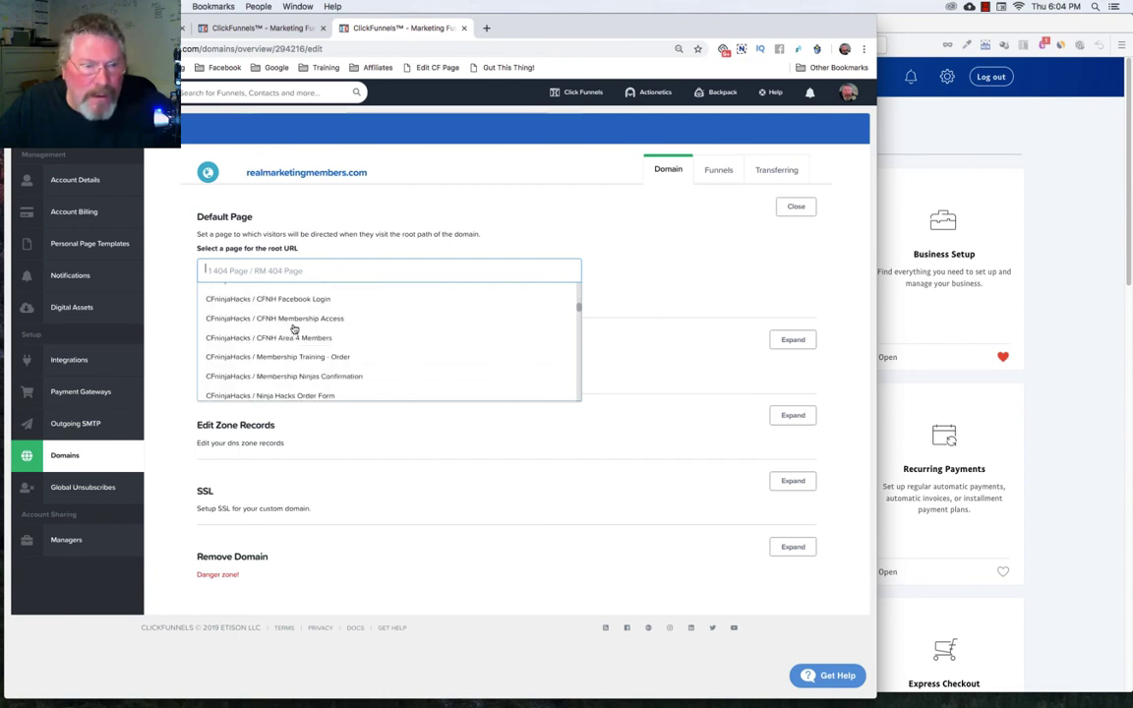
scroll(293, 329, down, 10)
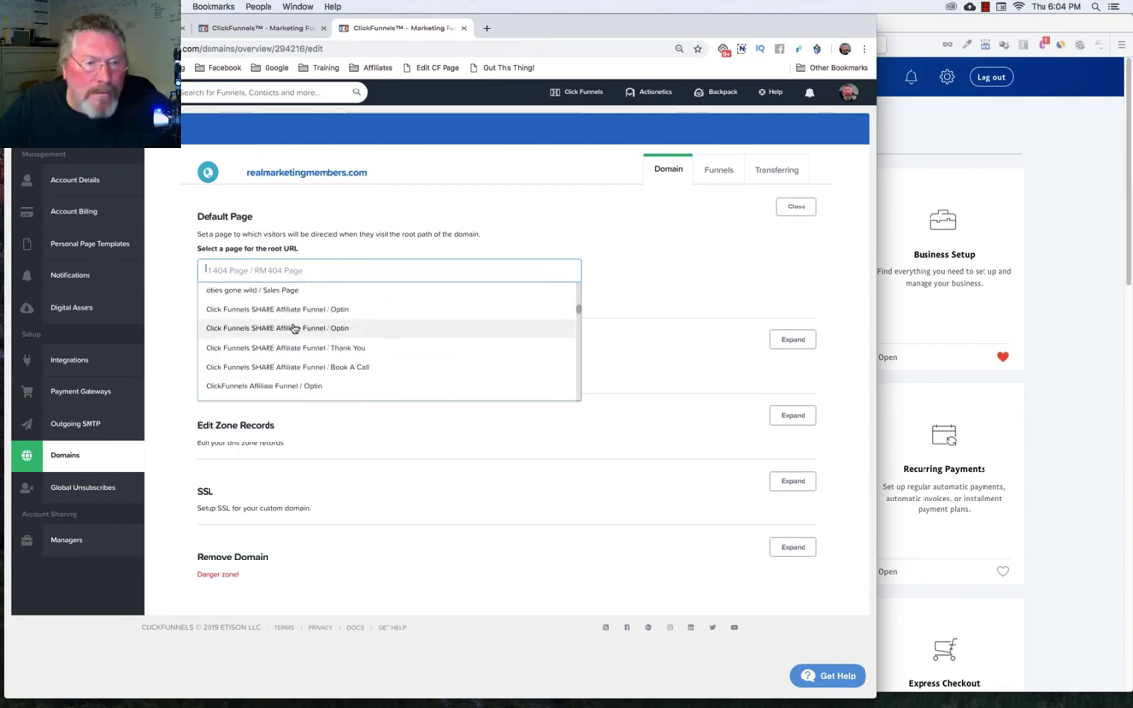
scroll(293, 329, down, 3)
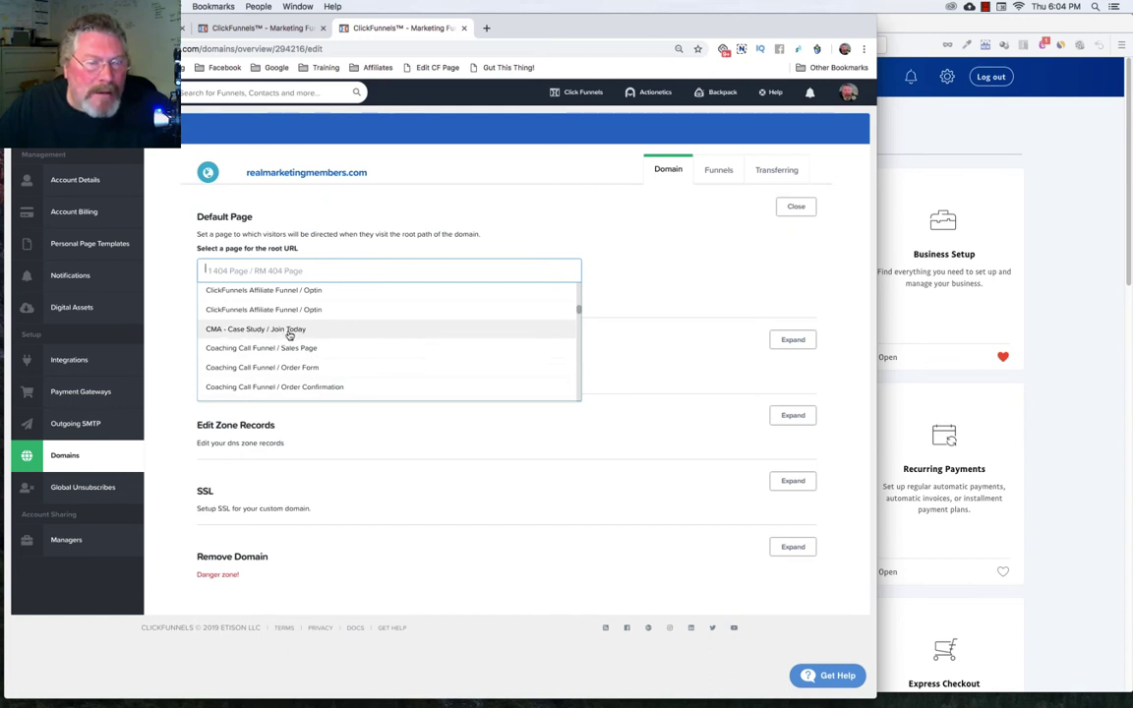
click(288, 332)
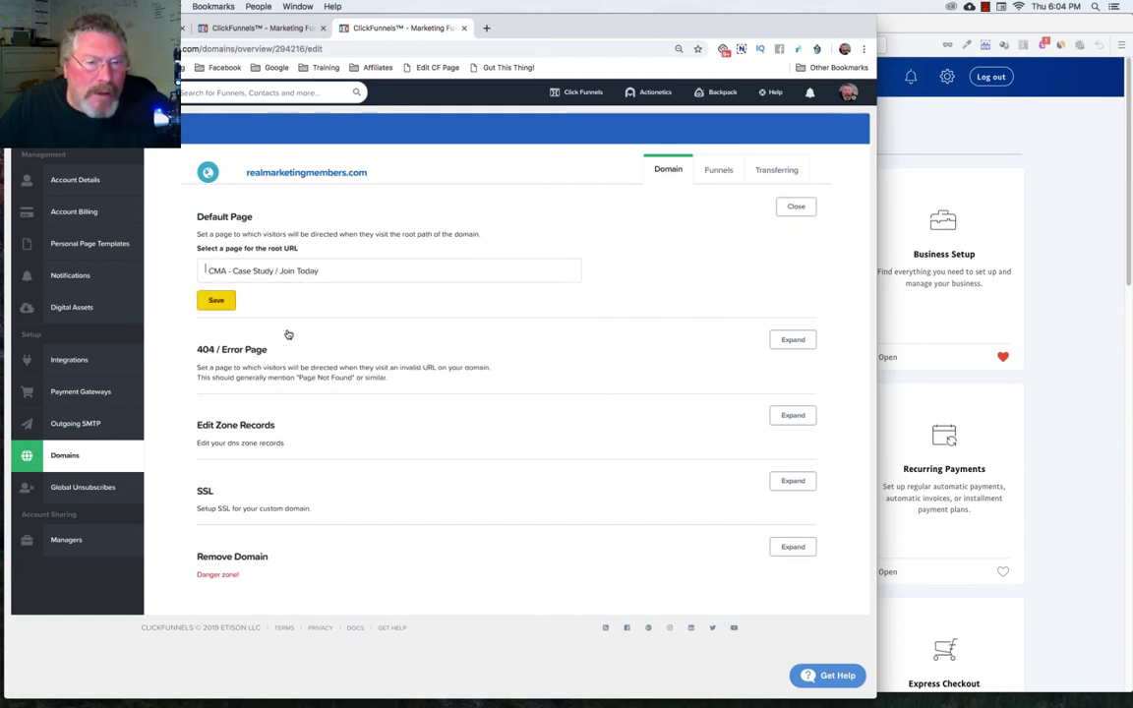
click(217, 299)
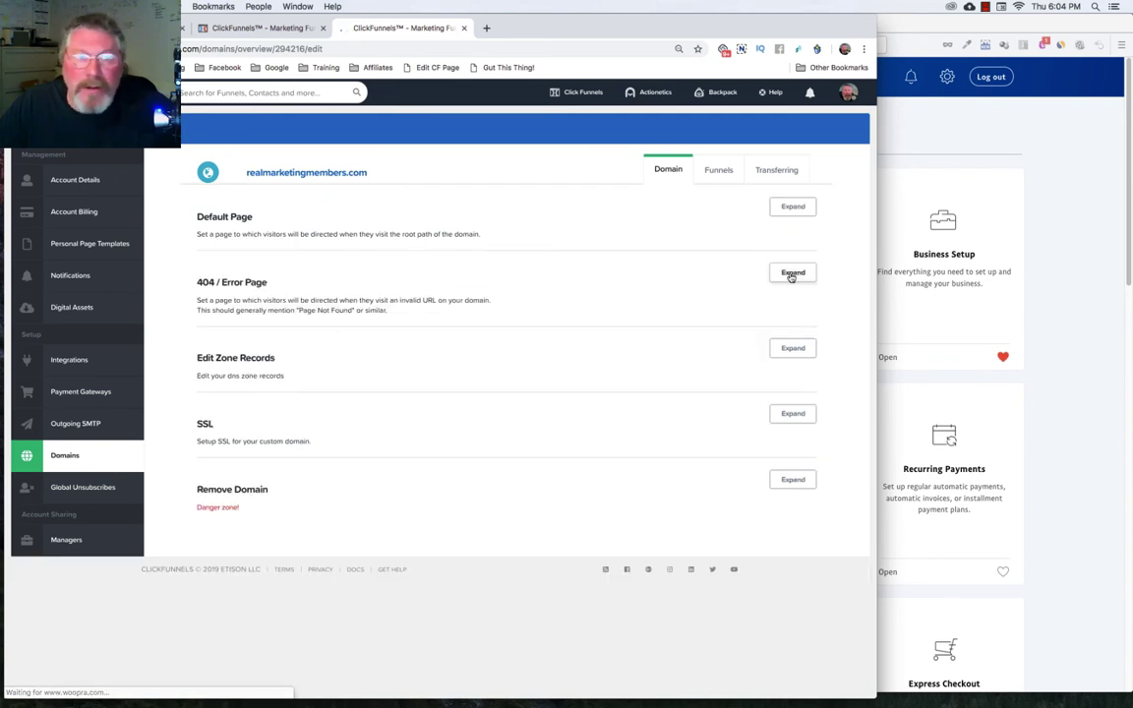
Step: Save "CMA - Case Study / Join Today" as the domain's 404 / error page and return to the funnel step overview
click(792, 274)
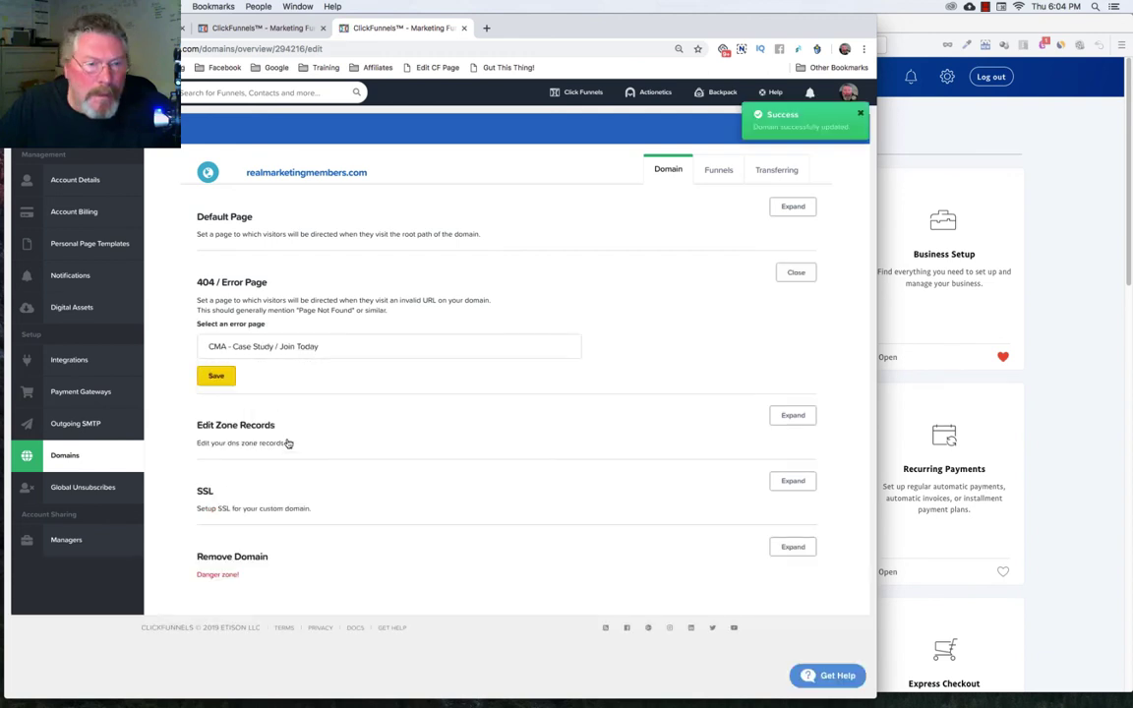
click(220, 374)
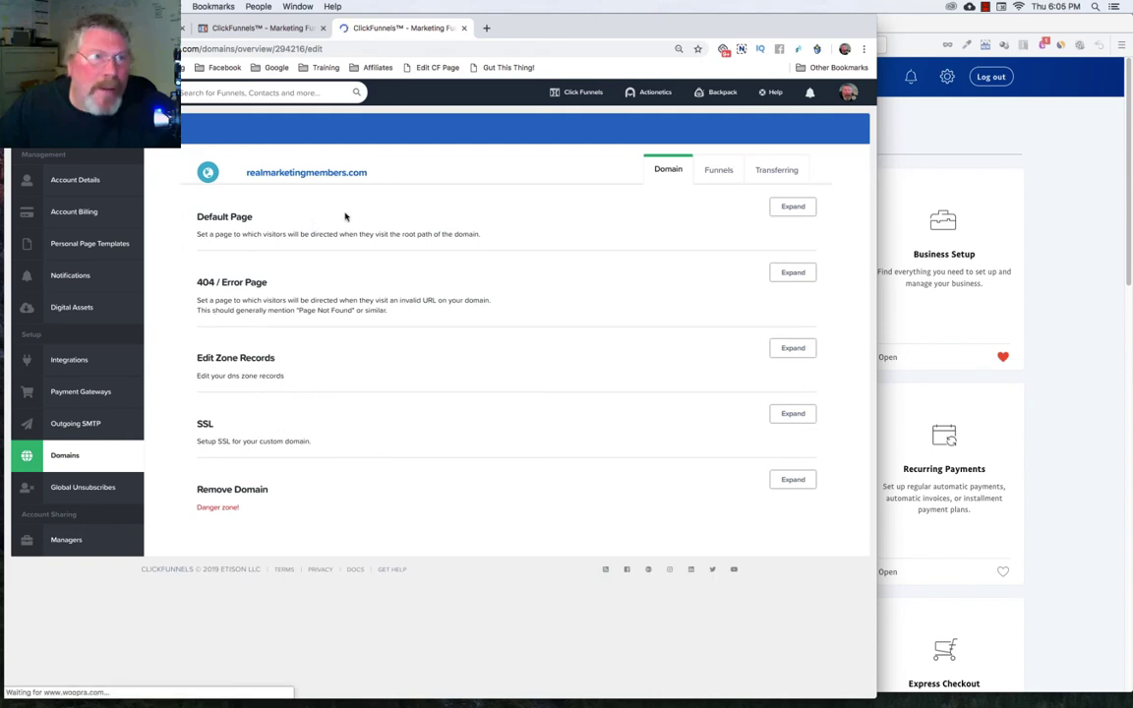
key(ctrl+shift+Tab)
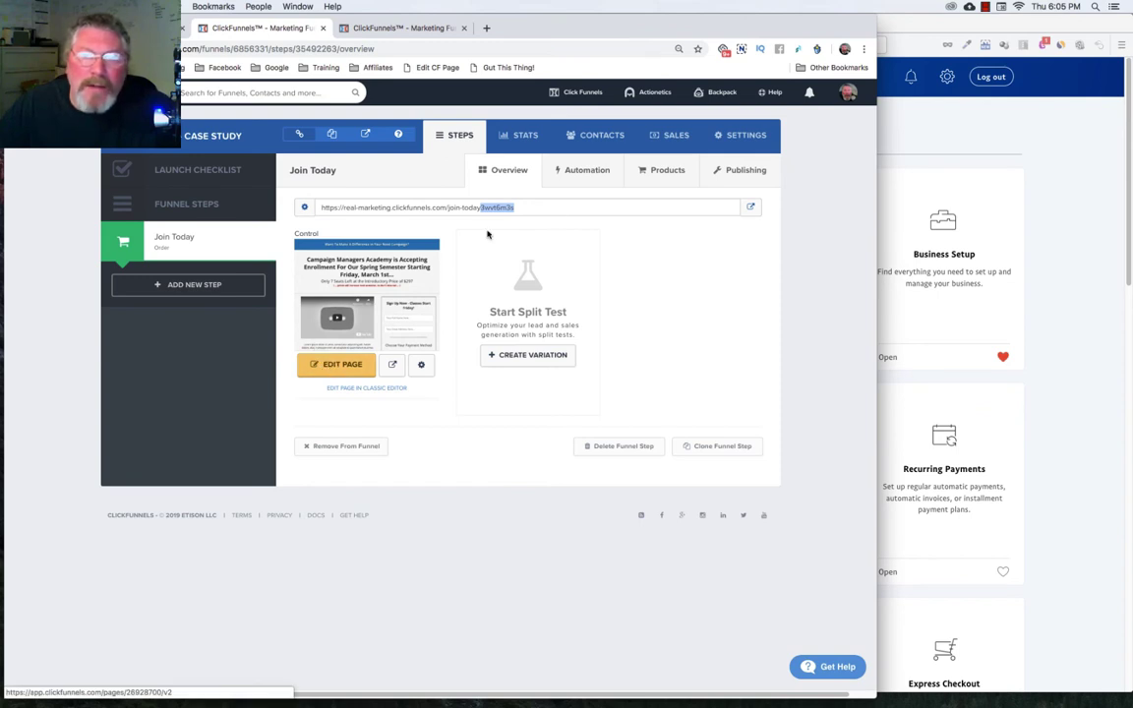
Step: Check the account's outgoing SMTP configurations and set the funnel's SMTP configuration to "CMA - Internal"
click(745, 137)
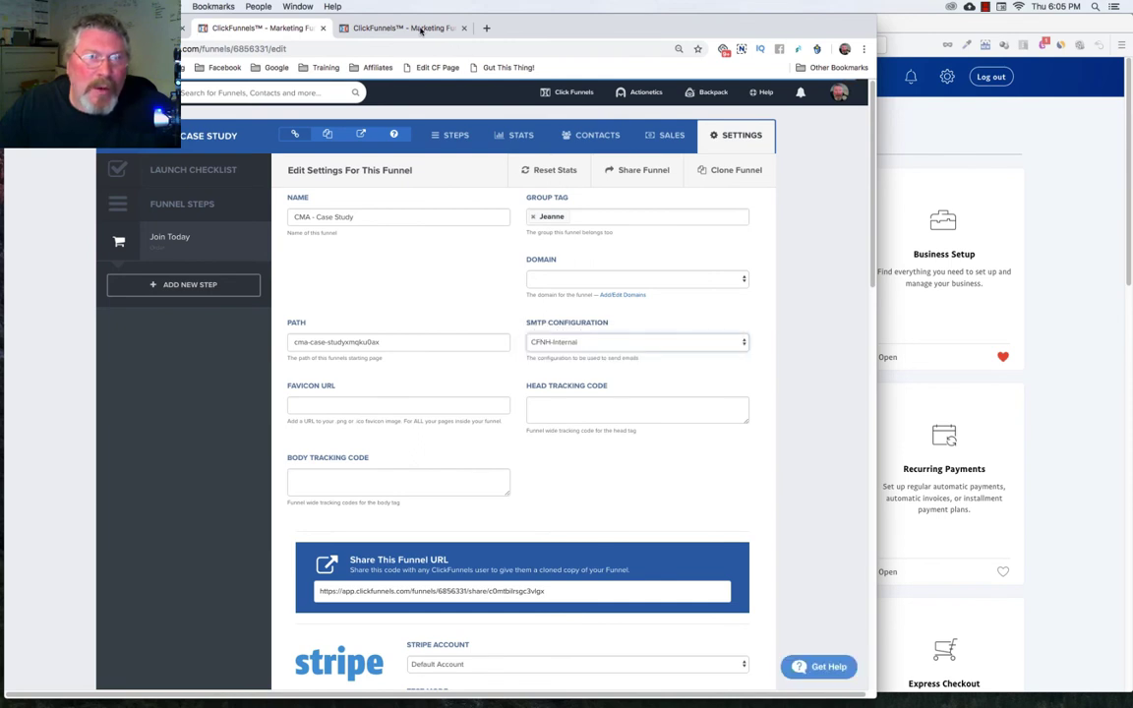
click(408, 29)
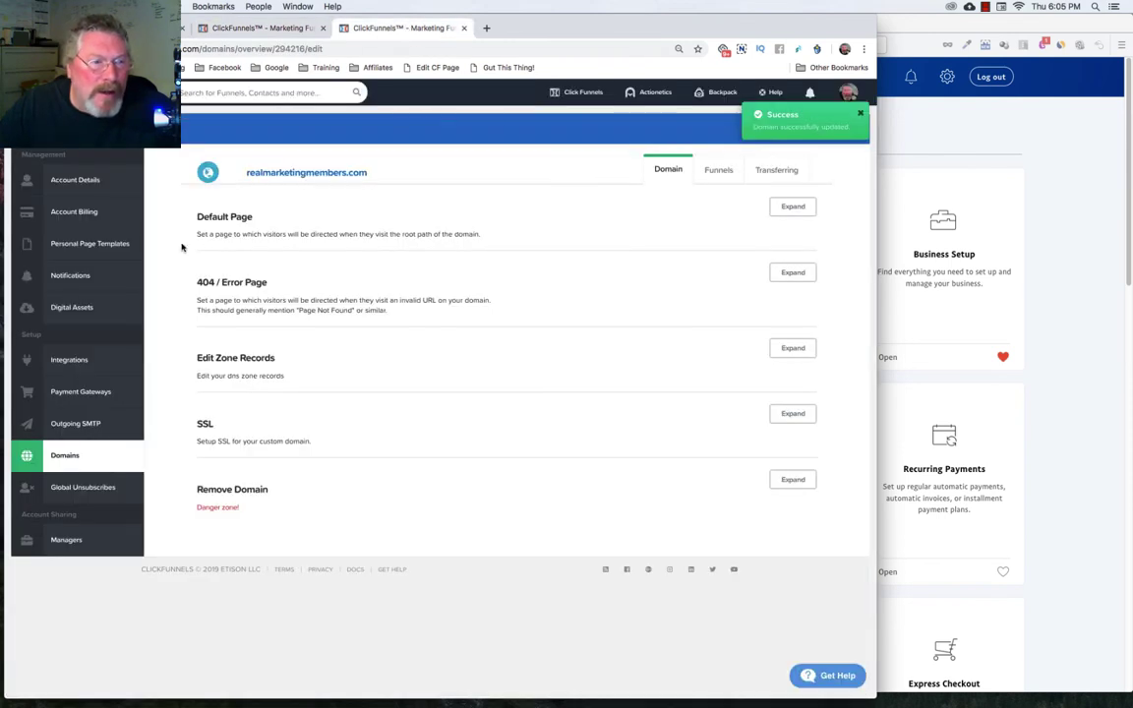
click(74, 425)
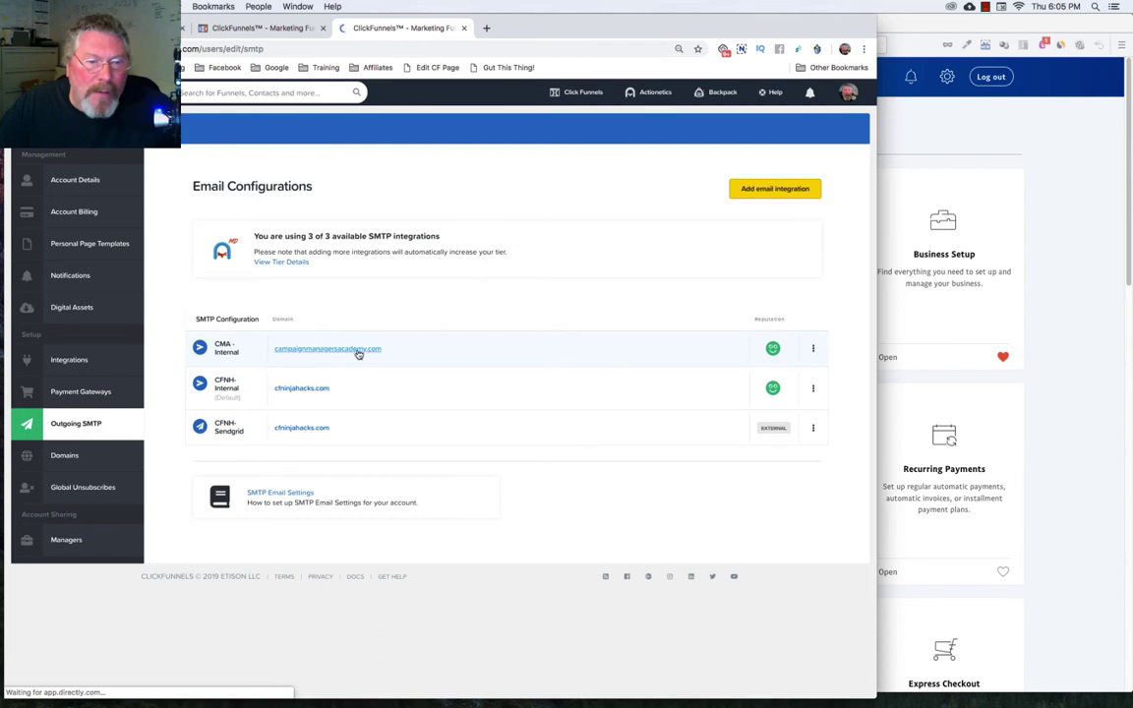
click(296, 27)
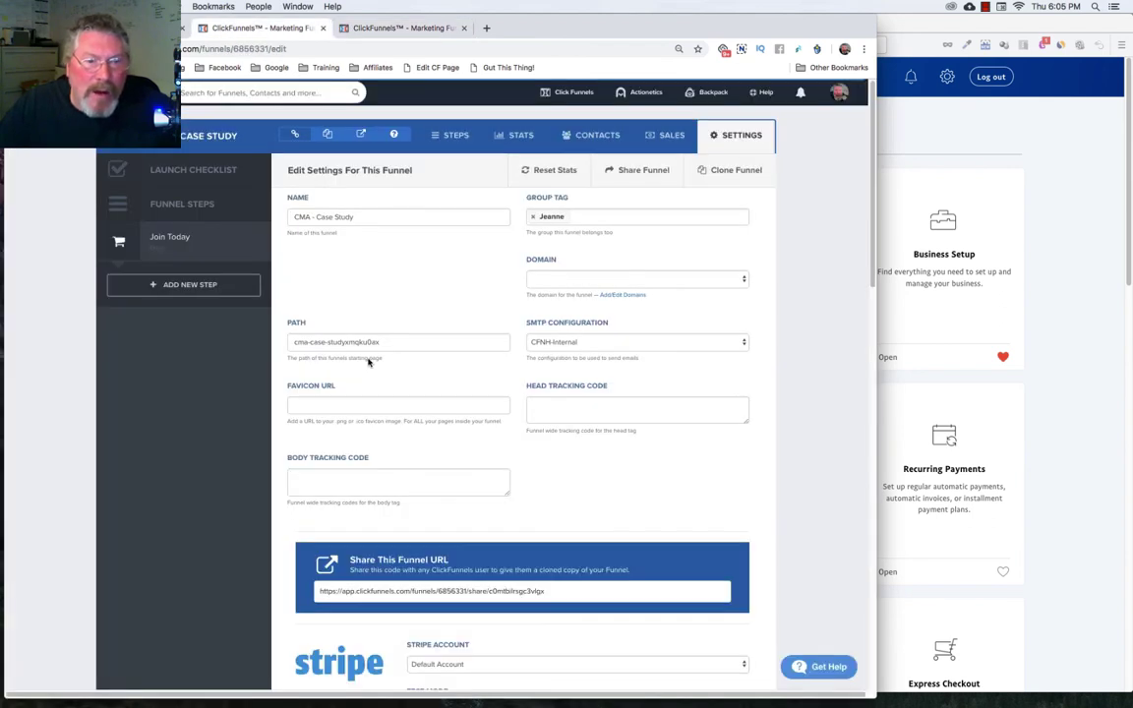
click(575, 344)
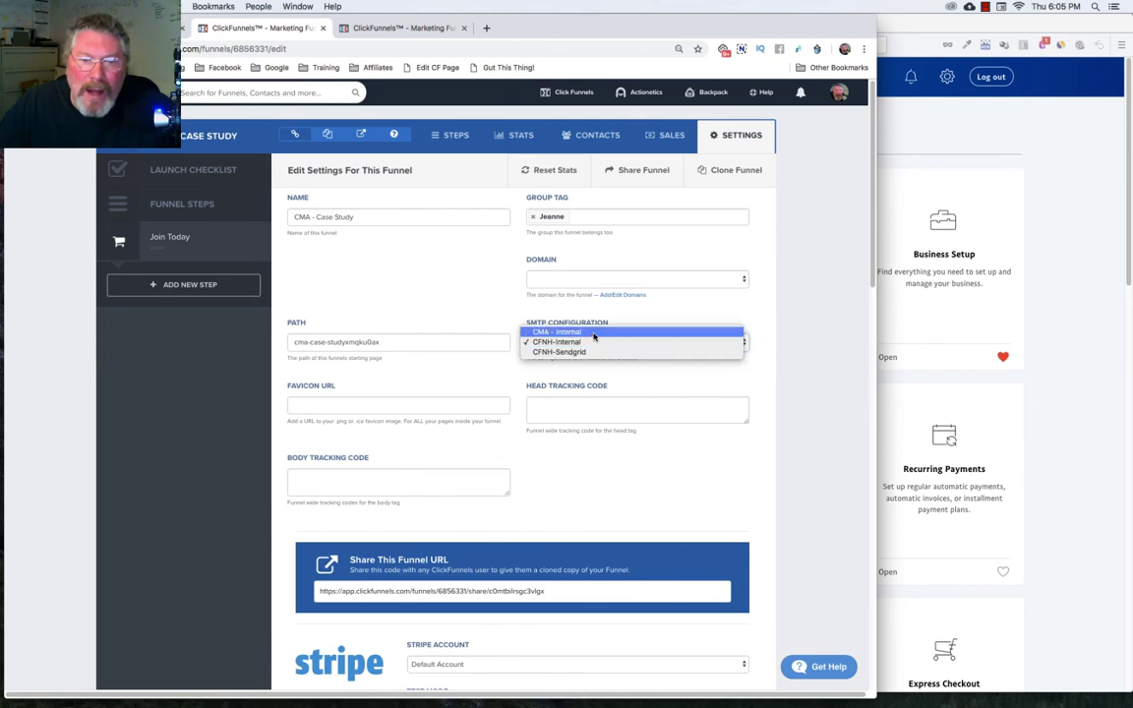
click(594, 334)
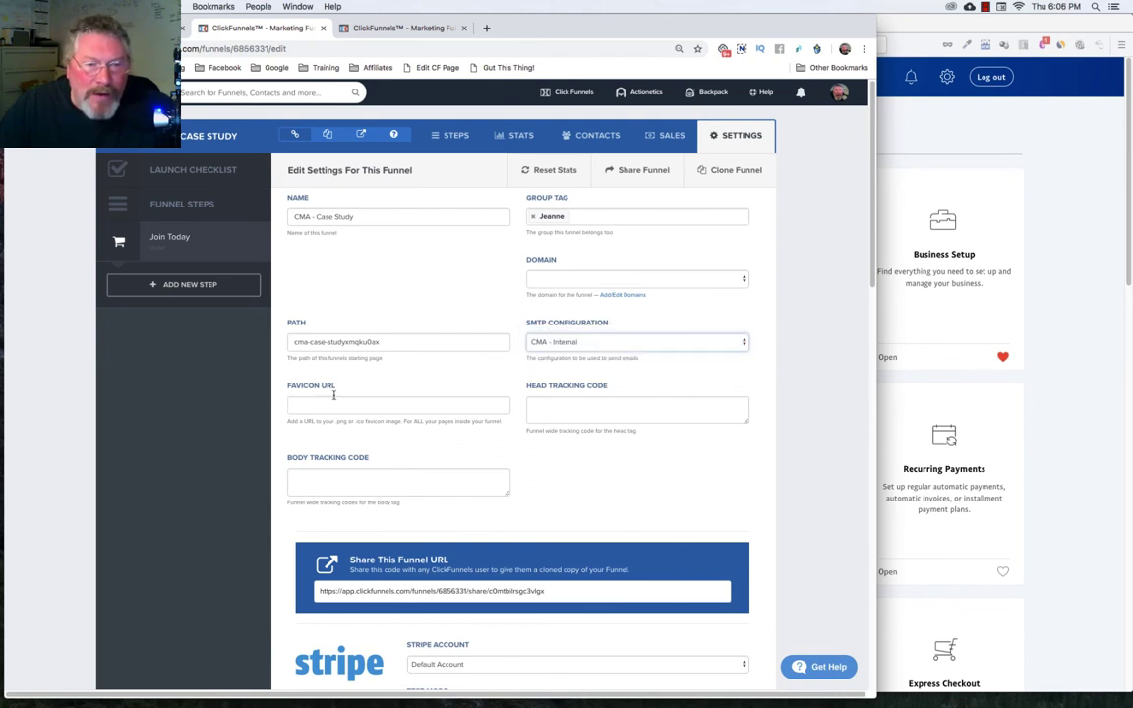
Step: Check the account's payment gateways, set the funnel's Stripe account to "CMA - Stripe", and turn on Stripe test mode
scroll(370, 404, down, 1)
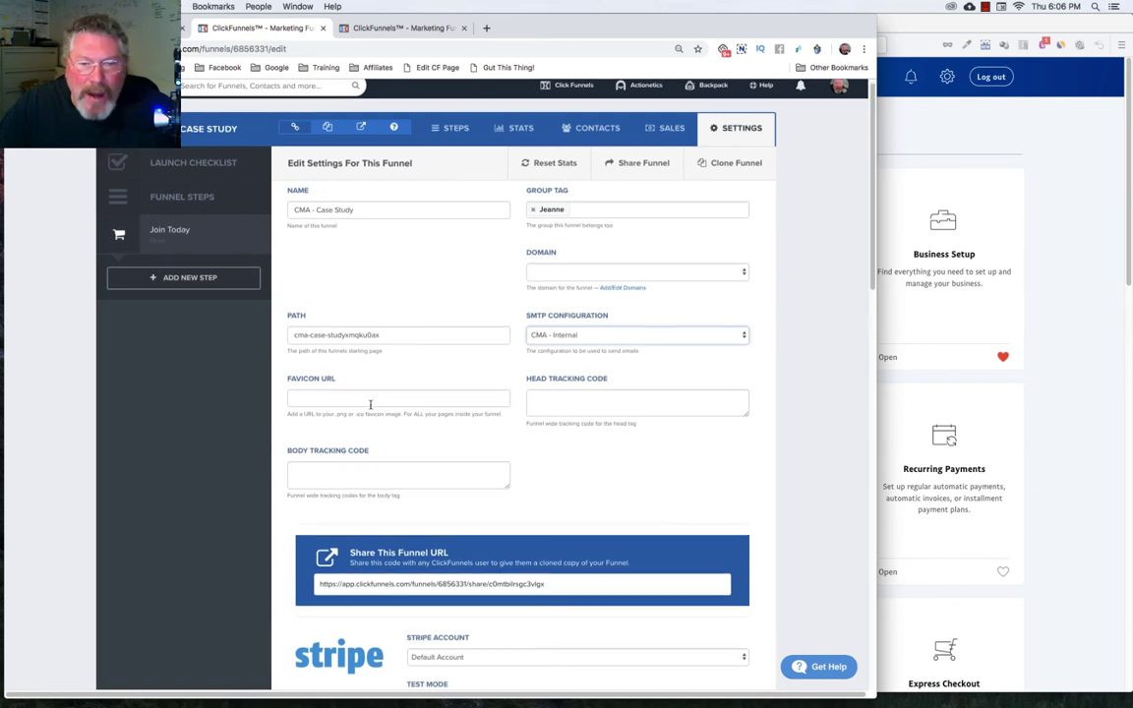
scroll(440, 384, down, 5)
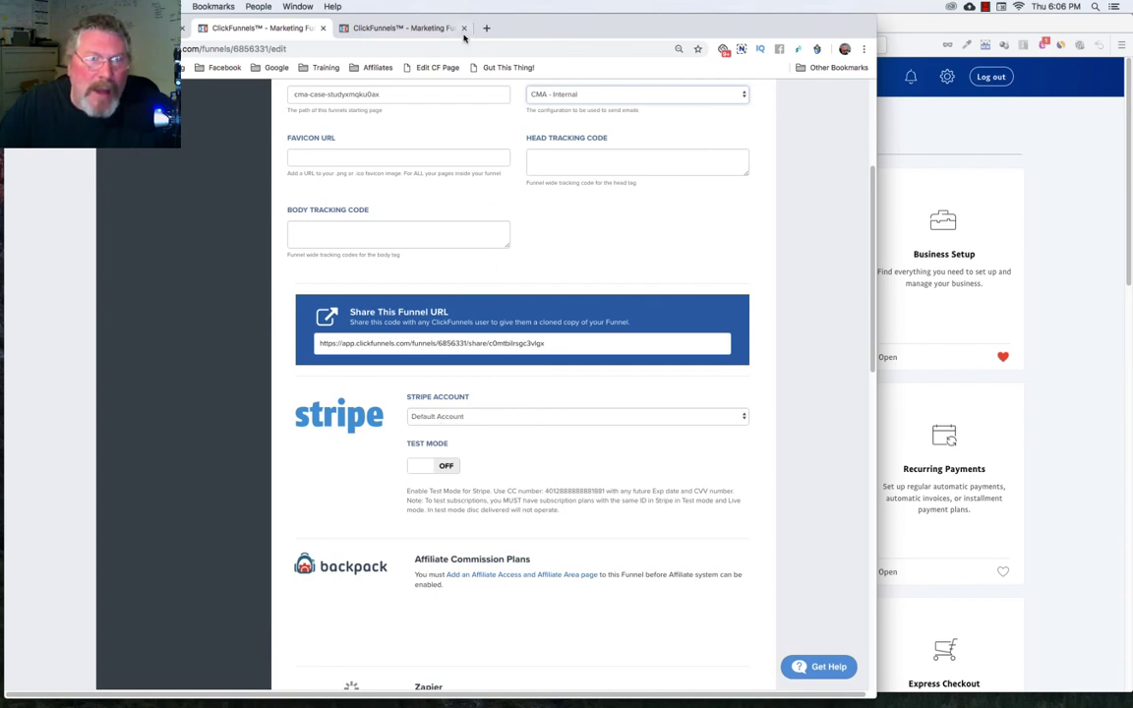
click(393, 27)
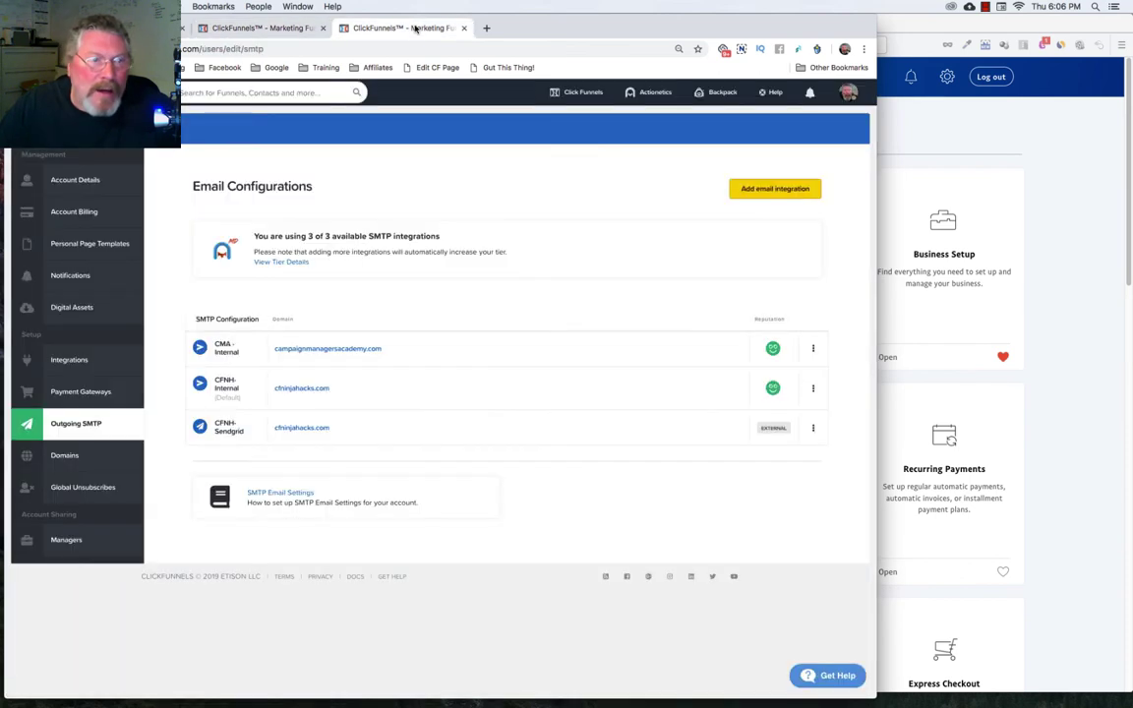
click(87, 392)
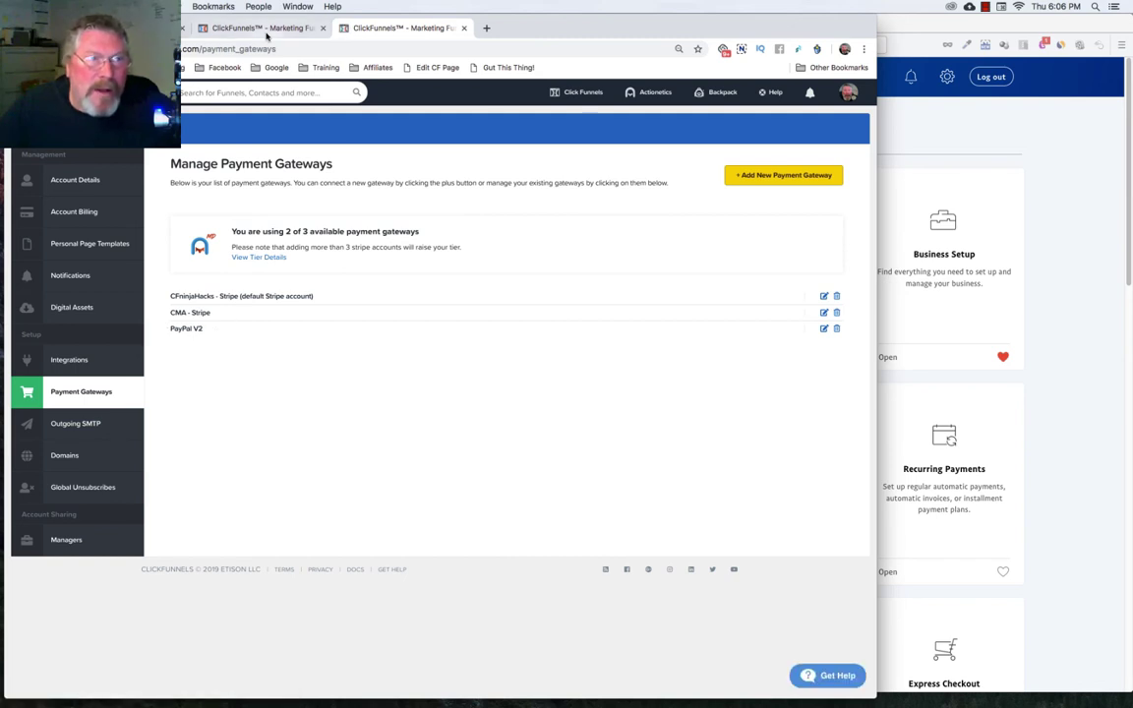
click(260, 29)
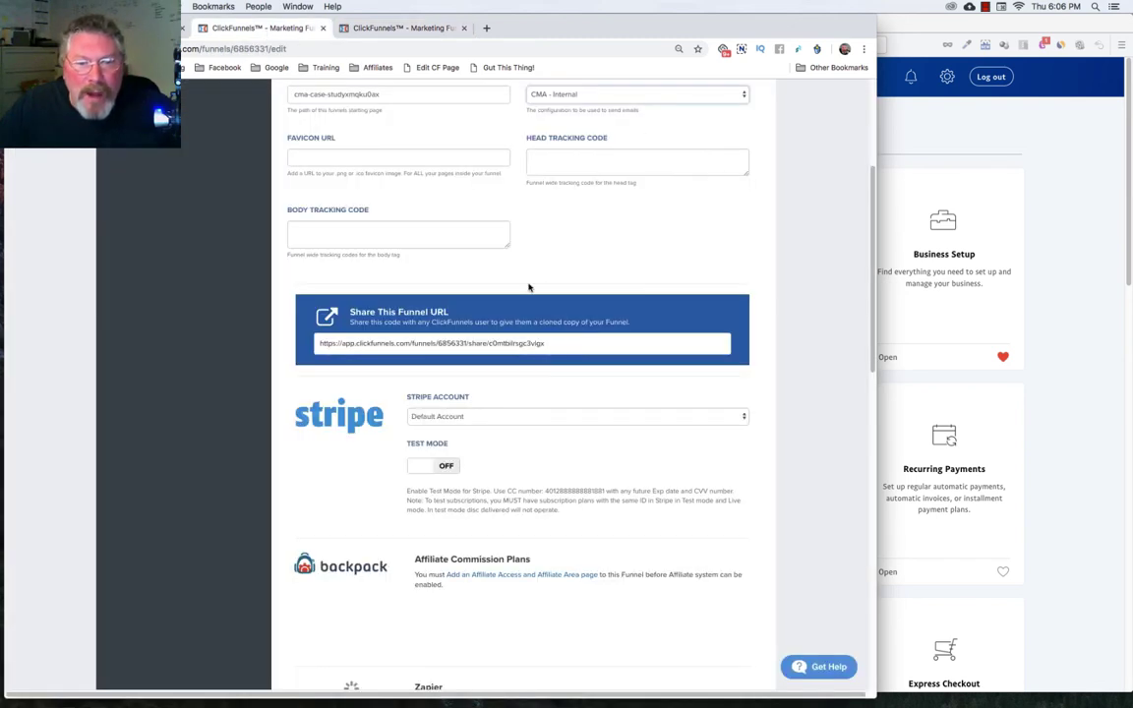
click(486, 418)
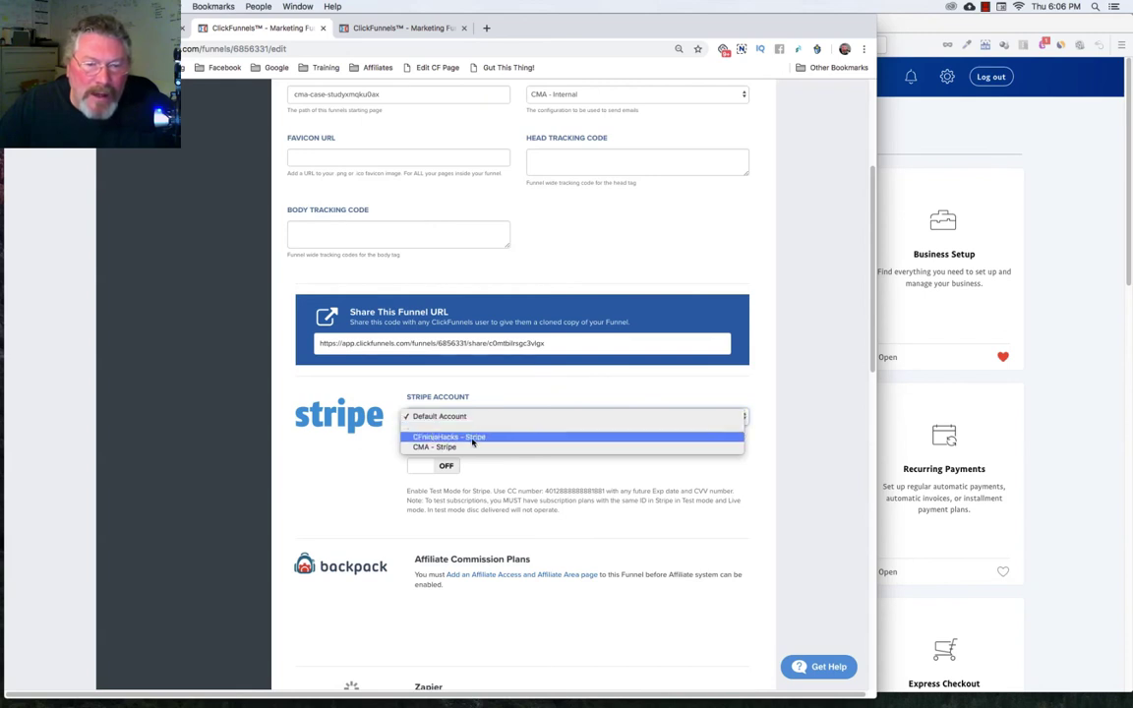
click(428, 448)
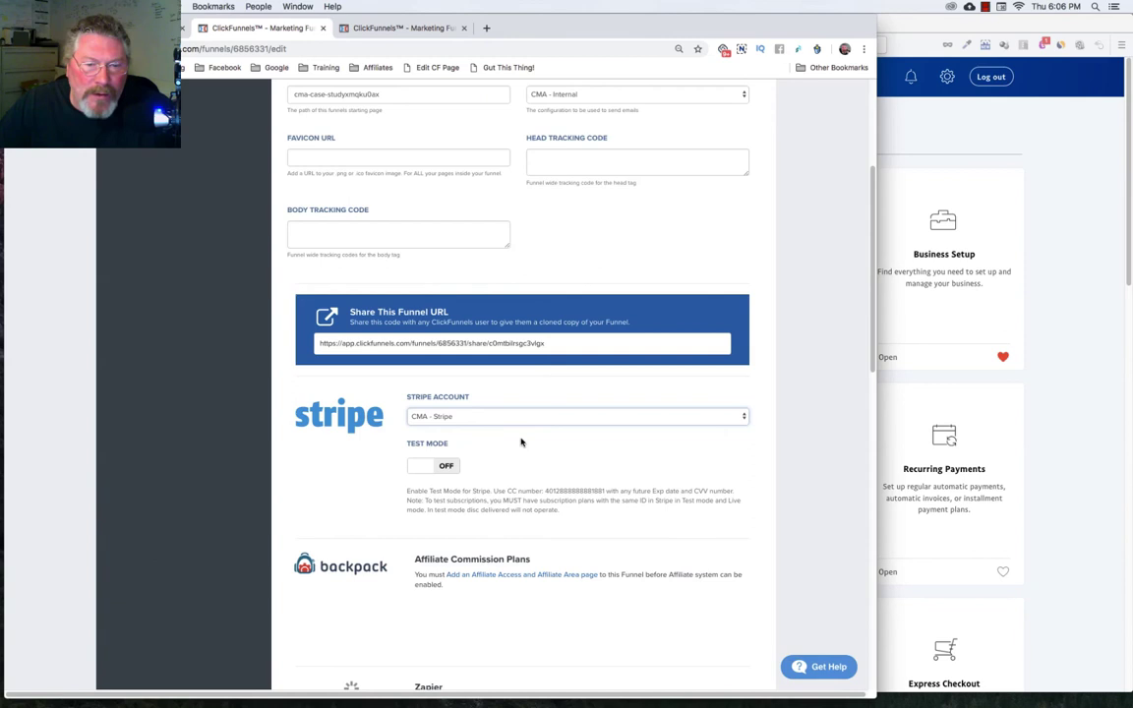
click(421, 466)
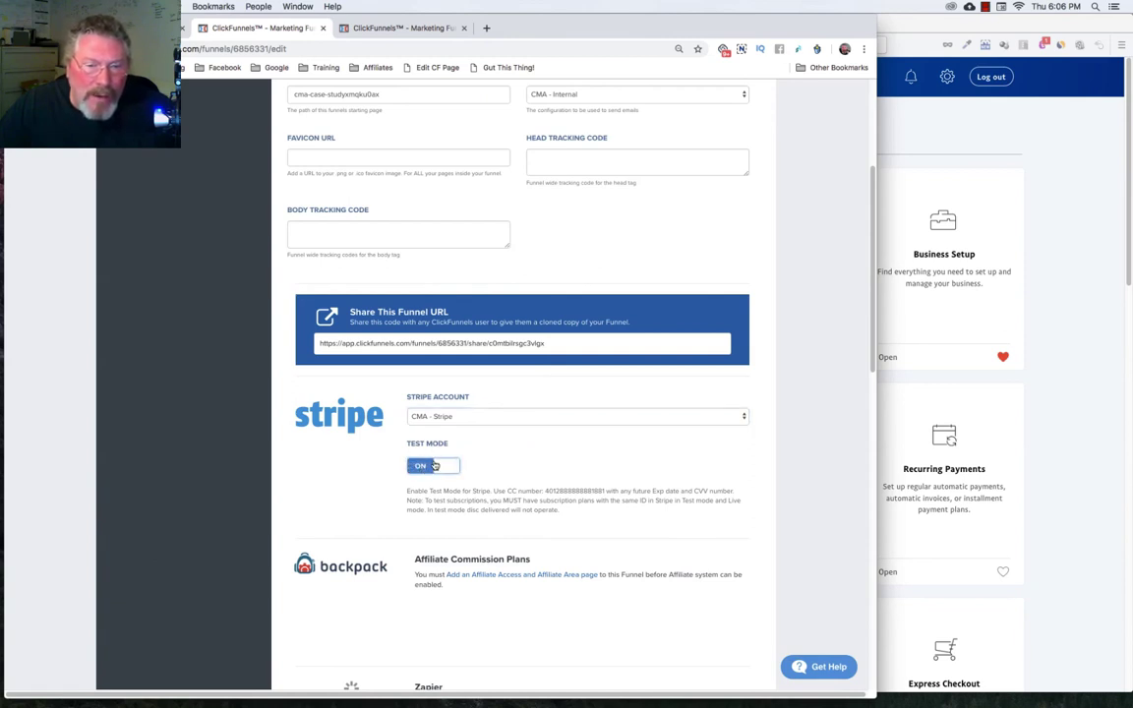
Step: Add a third-party membership access product to the funnel and name it "CMA-Test"
scroll(524, 455, down, 15)
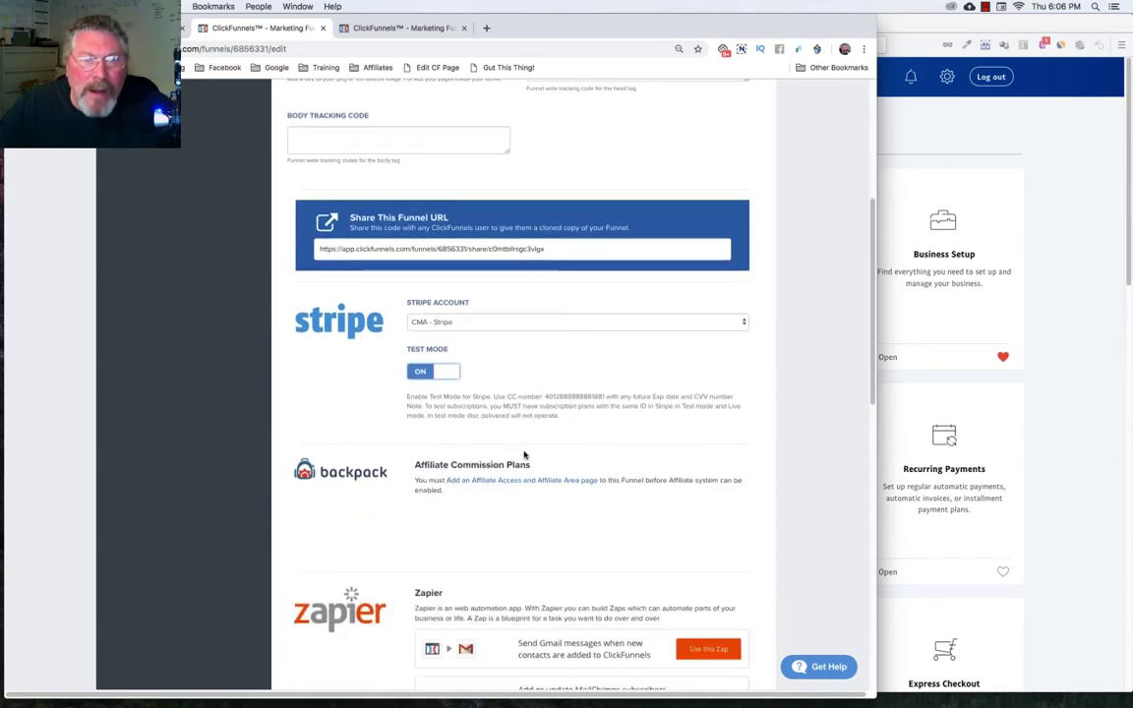
scroll(524, 455, down, 3)
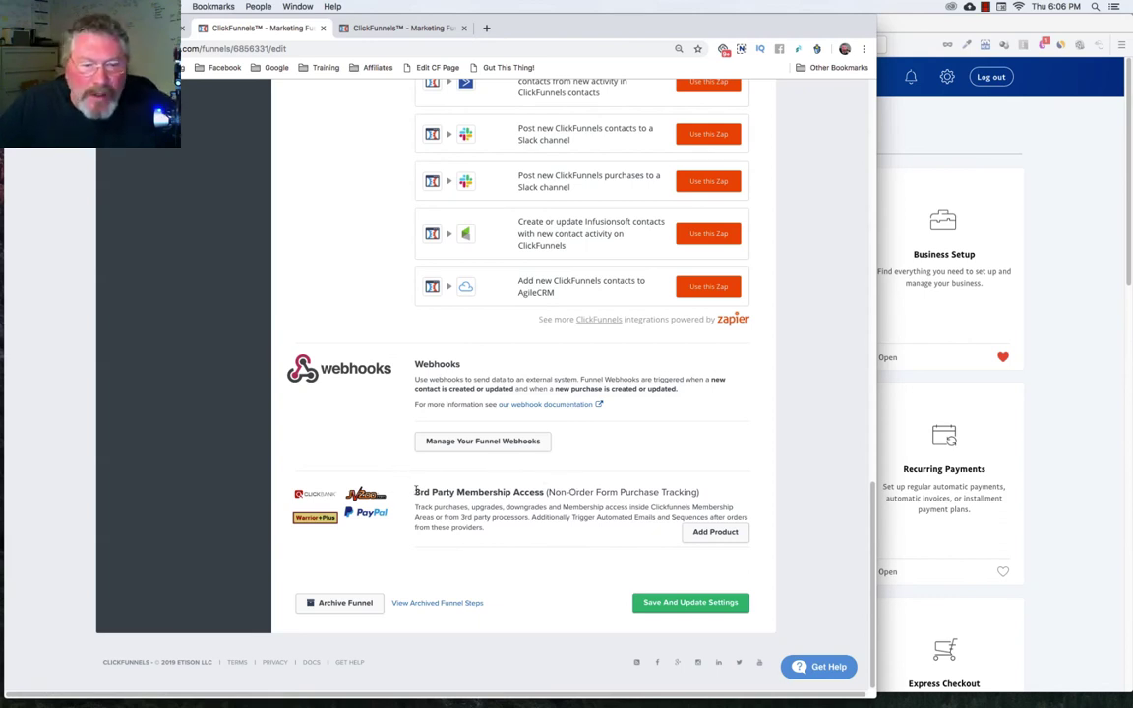
drag(414, 490, 548, 494)
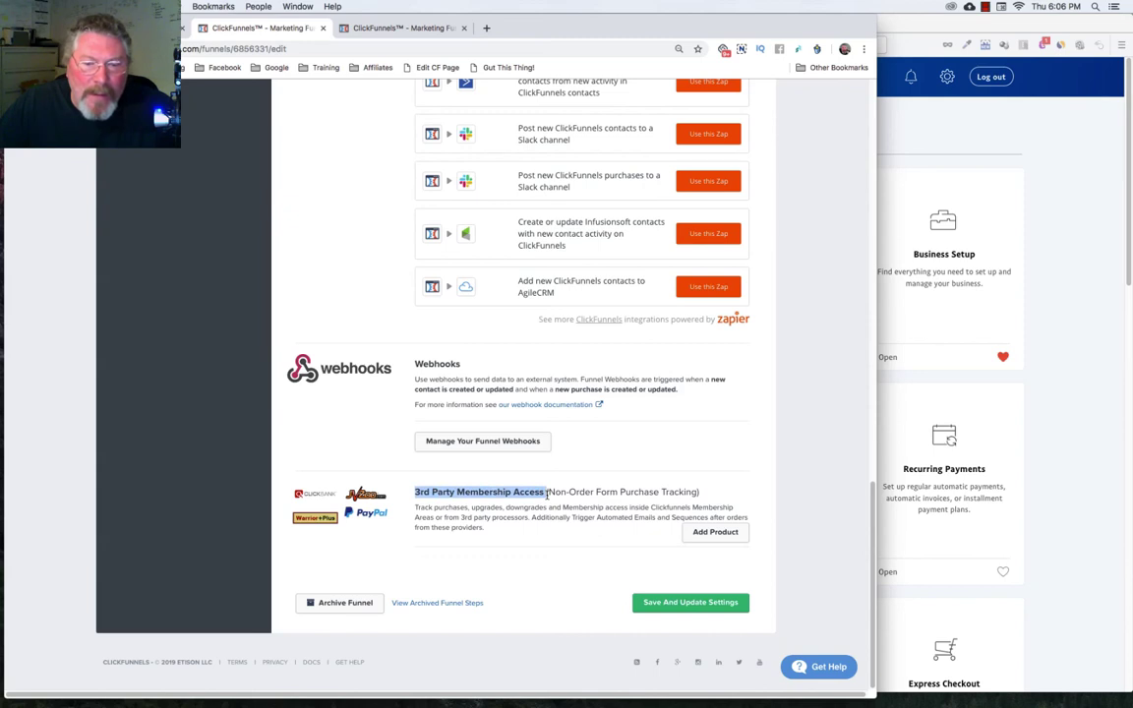
click(712, 532)
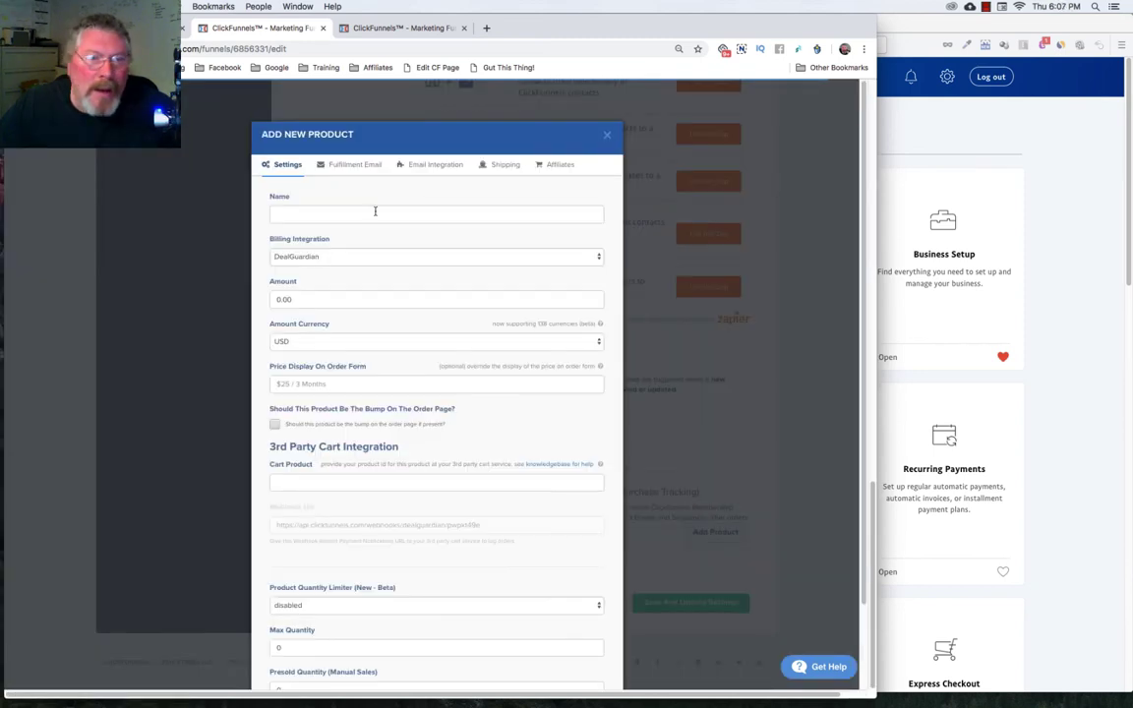
click(375, 212)
text(C)
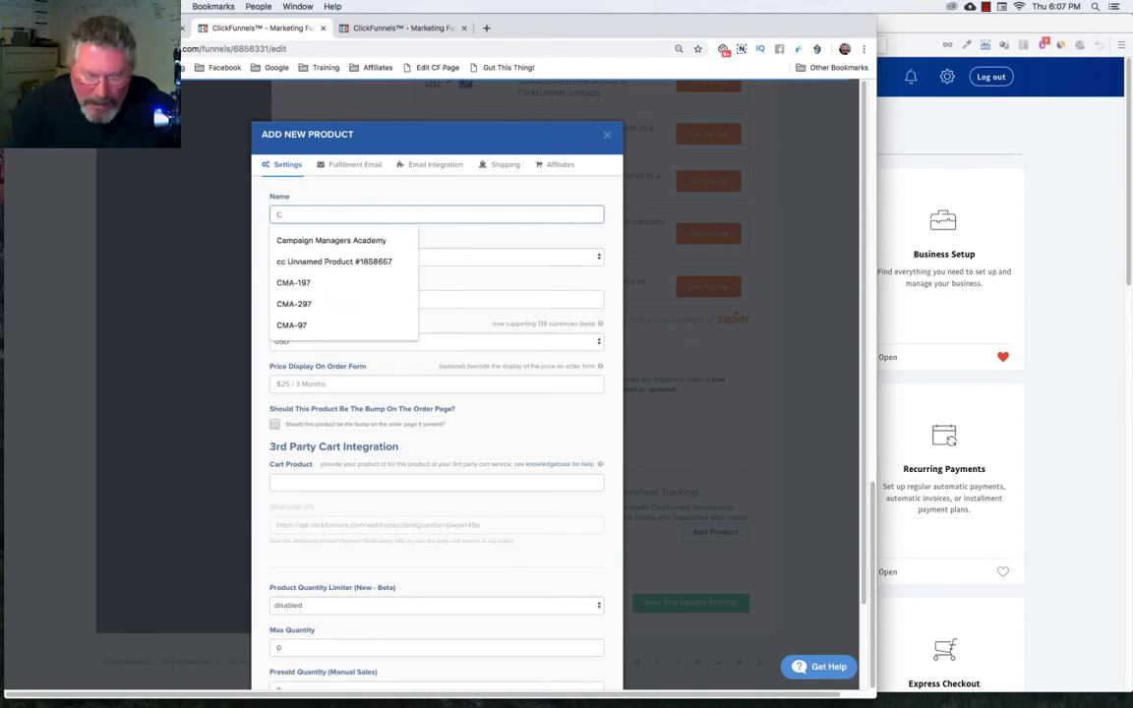
text(MA)
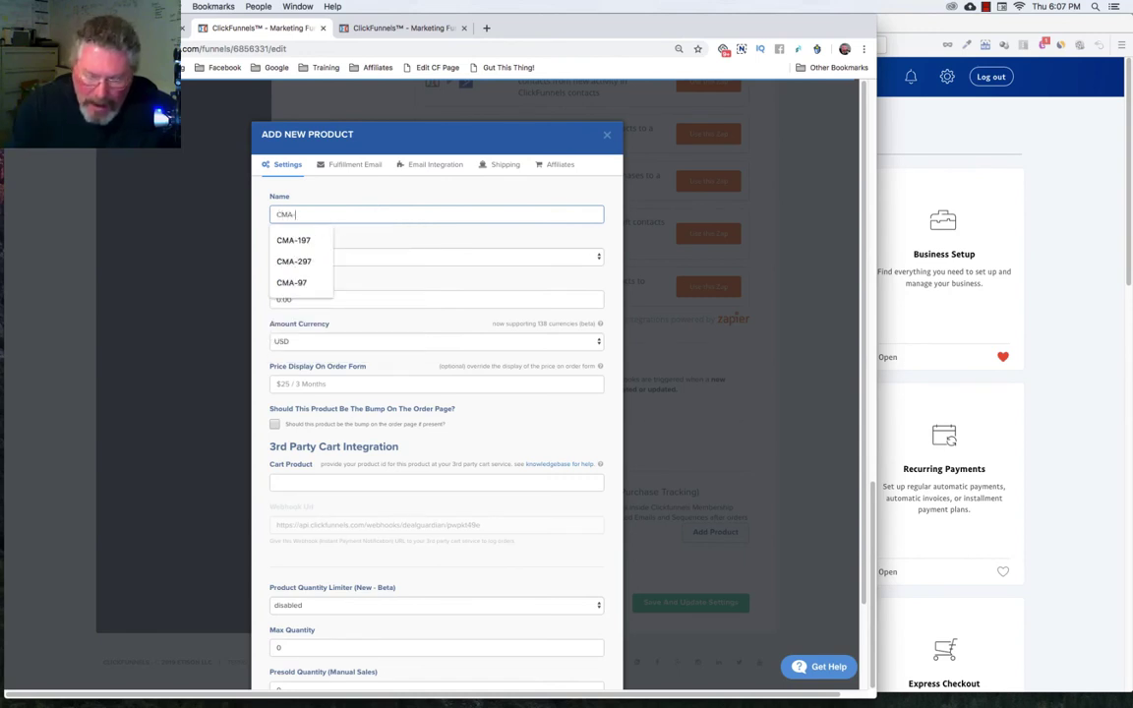
text(-Test)
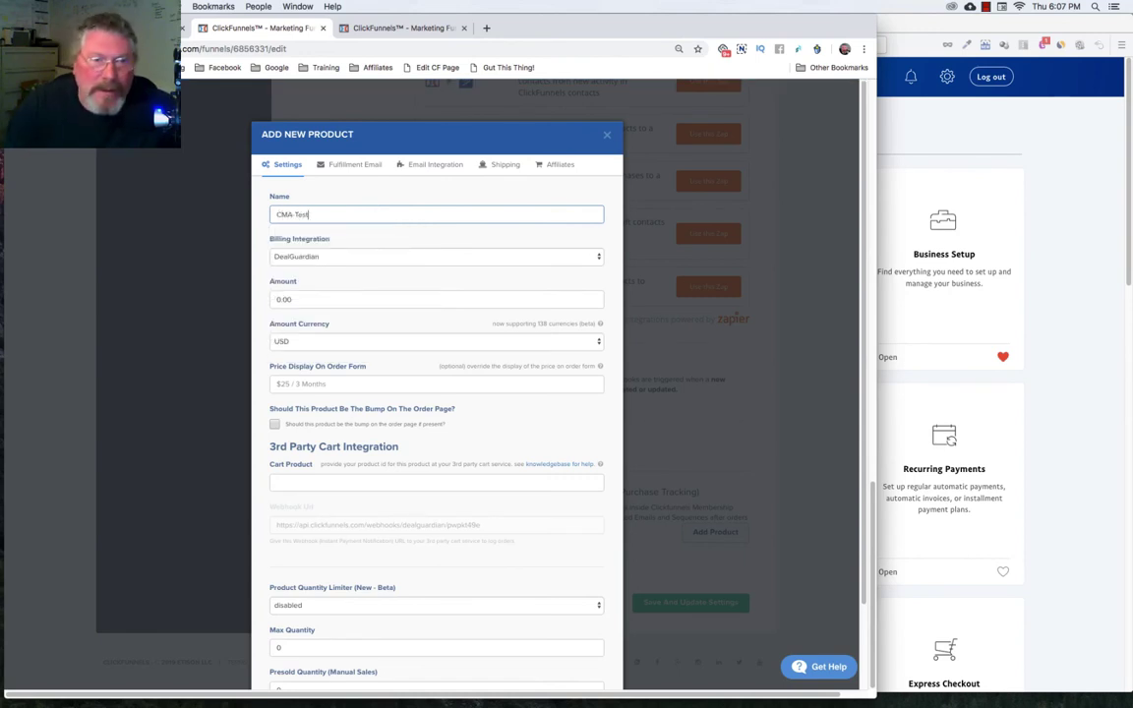
Step: Set the product's billing integration to PayPal, the amount to 297, and the order form price display to "Introductory Price - $297"
click(336, 257)
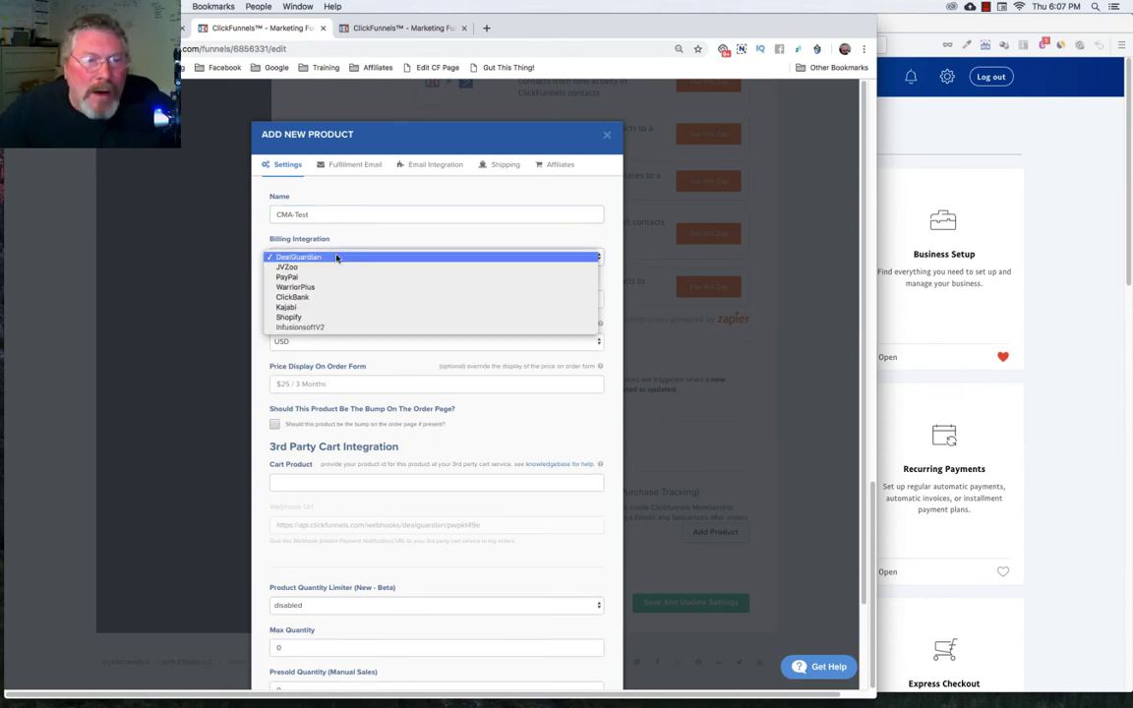
click(303, 277)
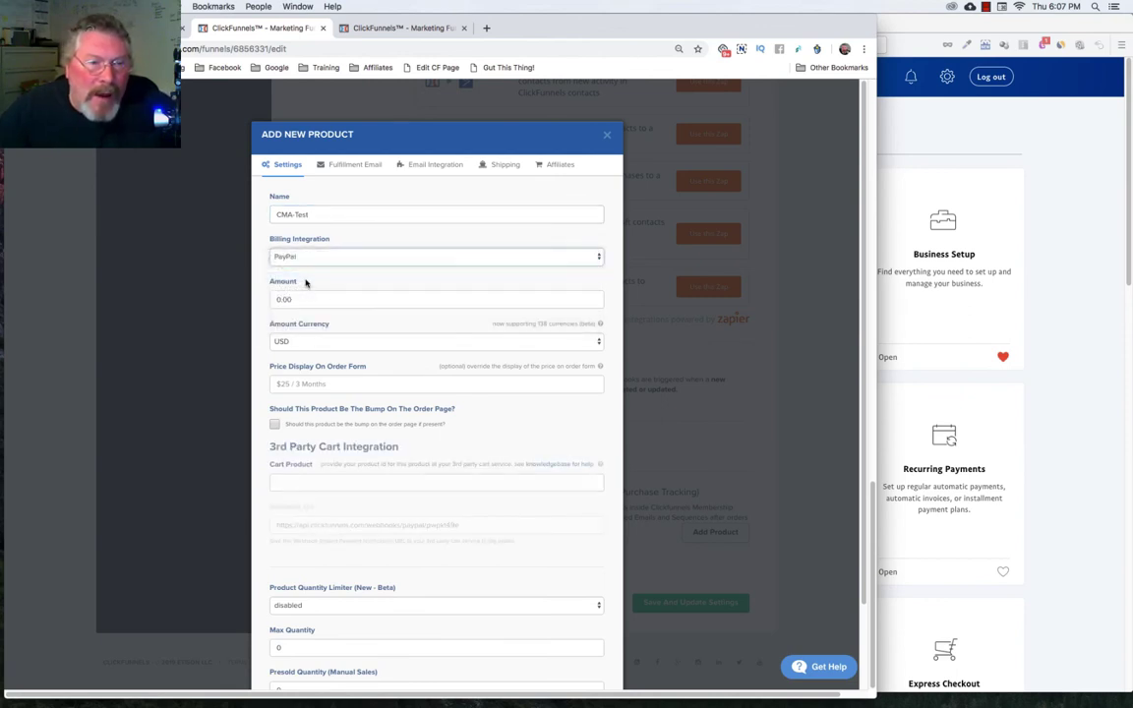
drag(298, 298, 272, 297)
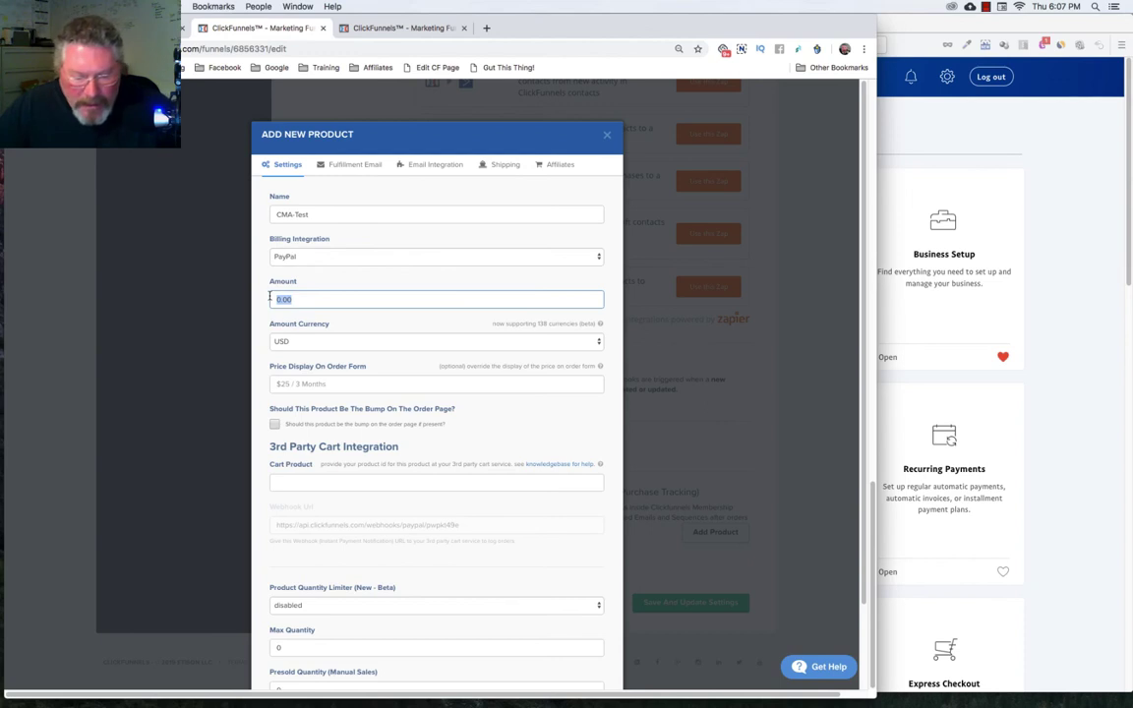
text(297)
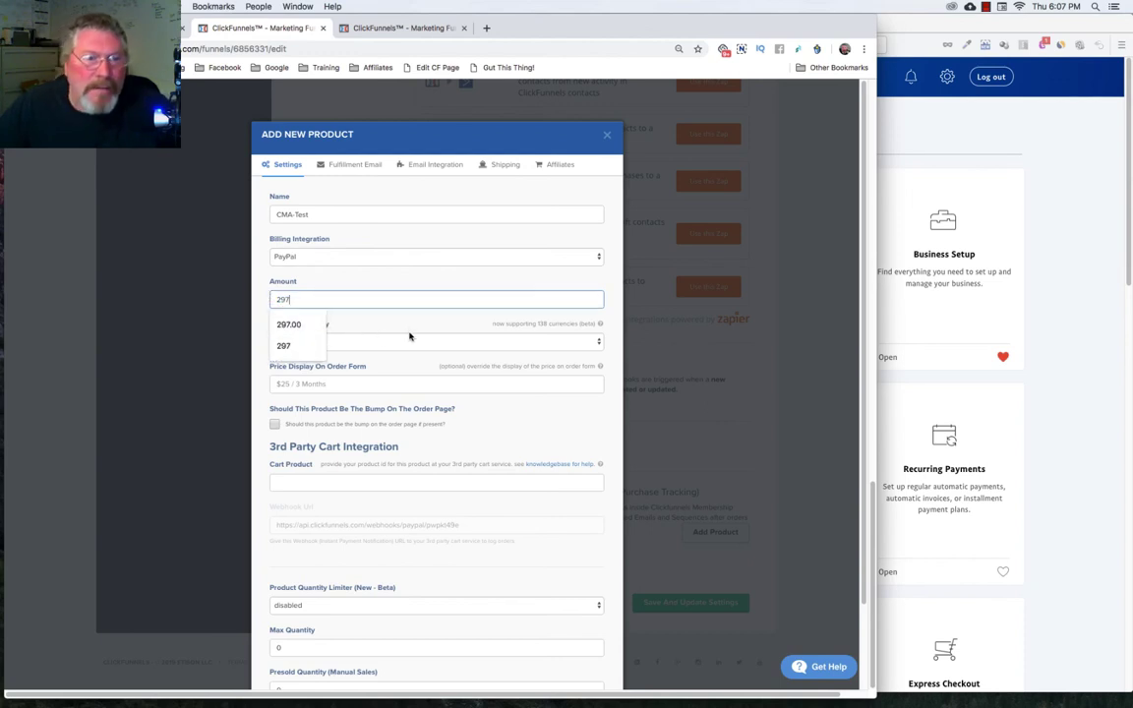
key(Tab)
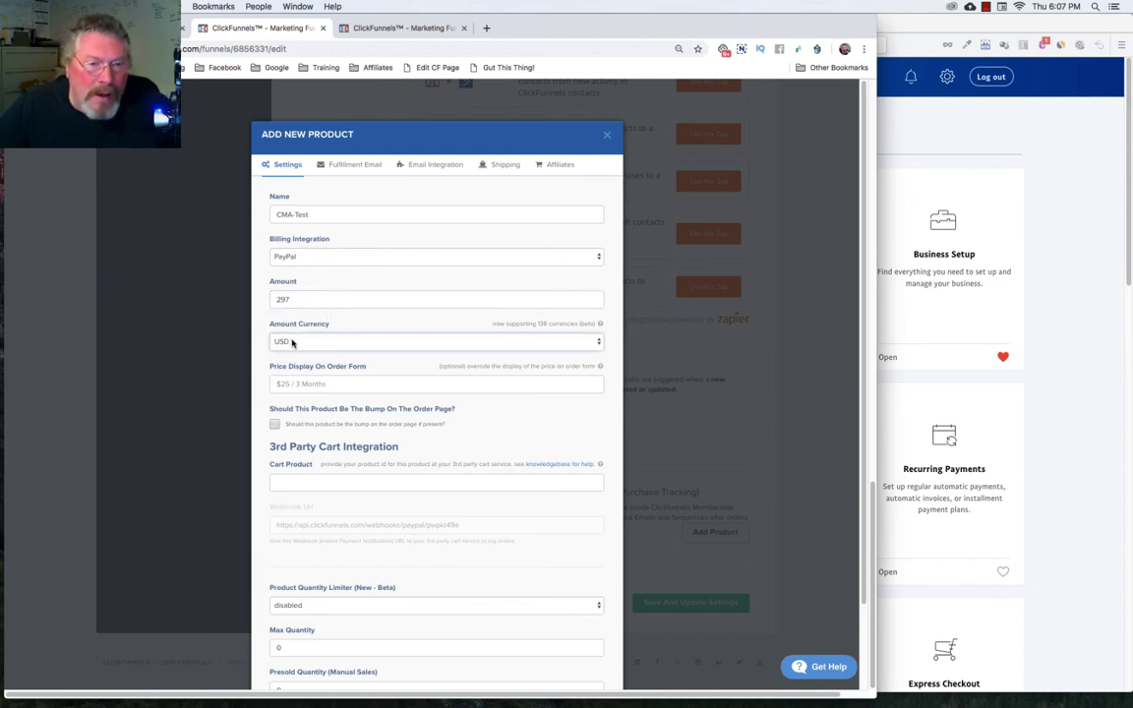
click(336, 383)
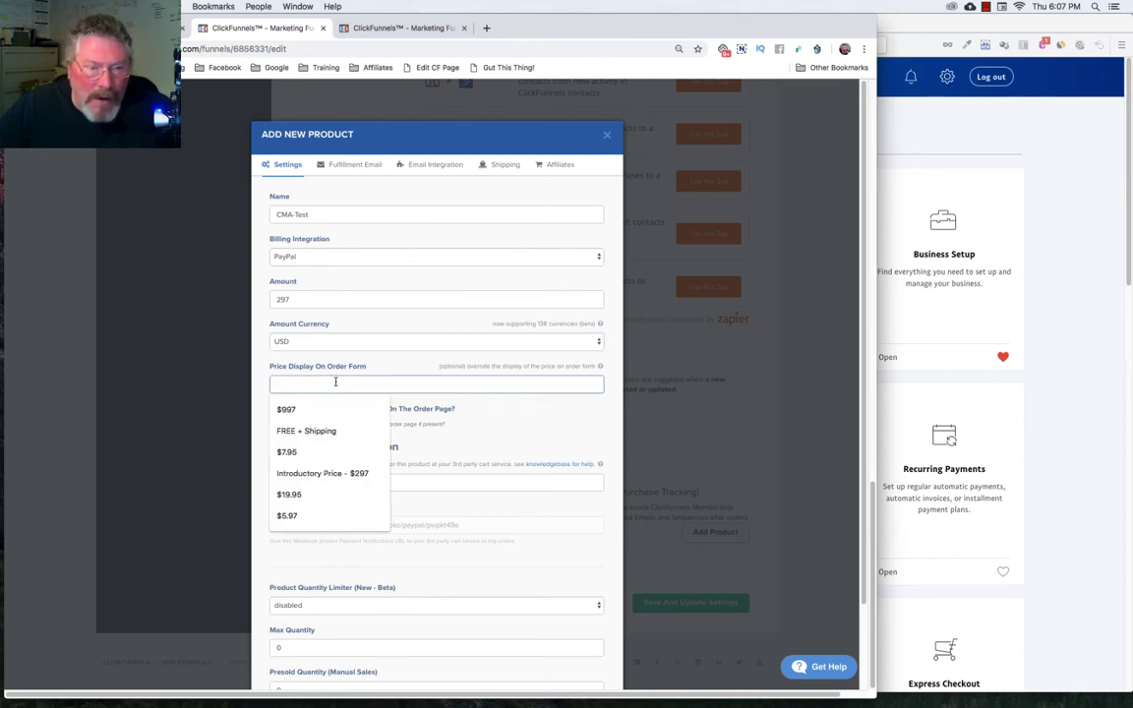
click(313, 473)
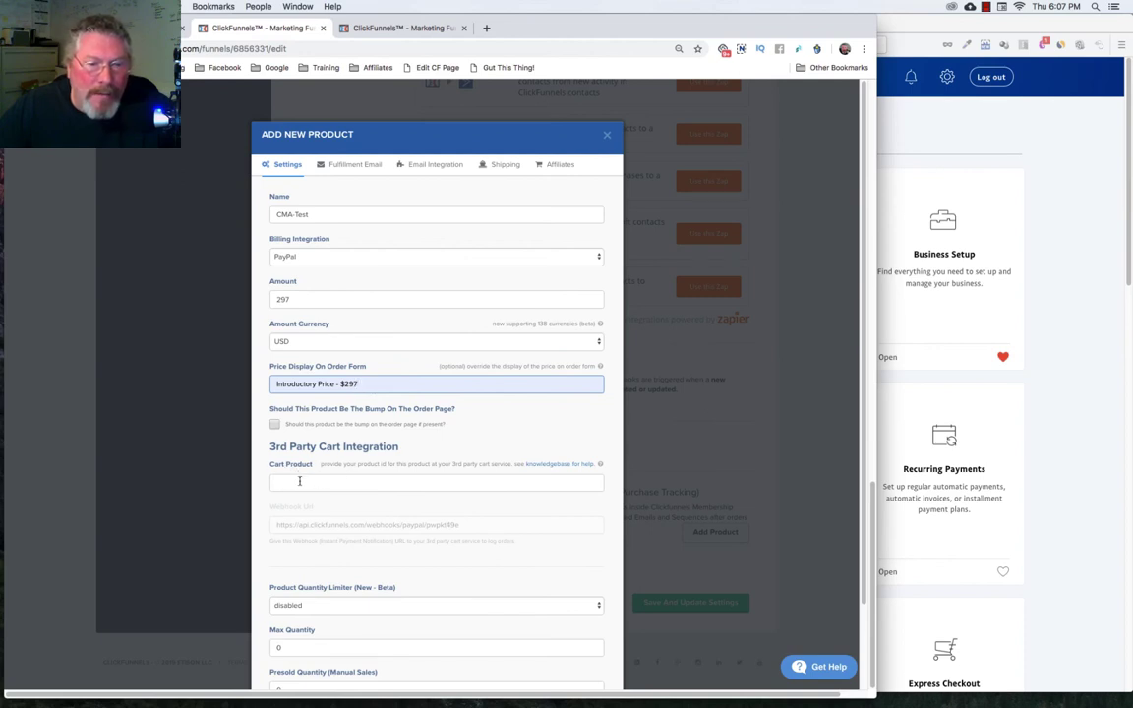
Step: Enter "CMA-297test" as the product's third-party cart product ID and copy it
click(300, 481)
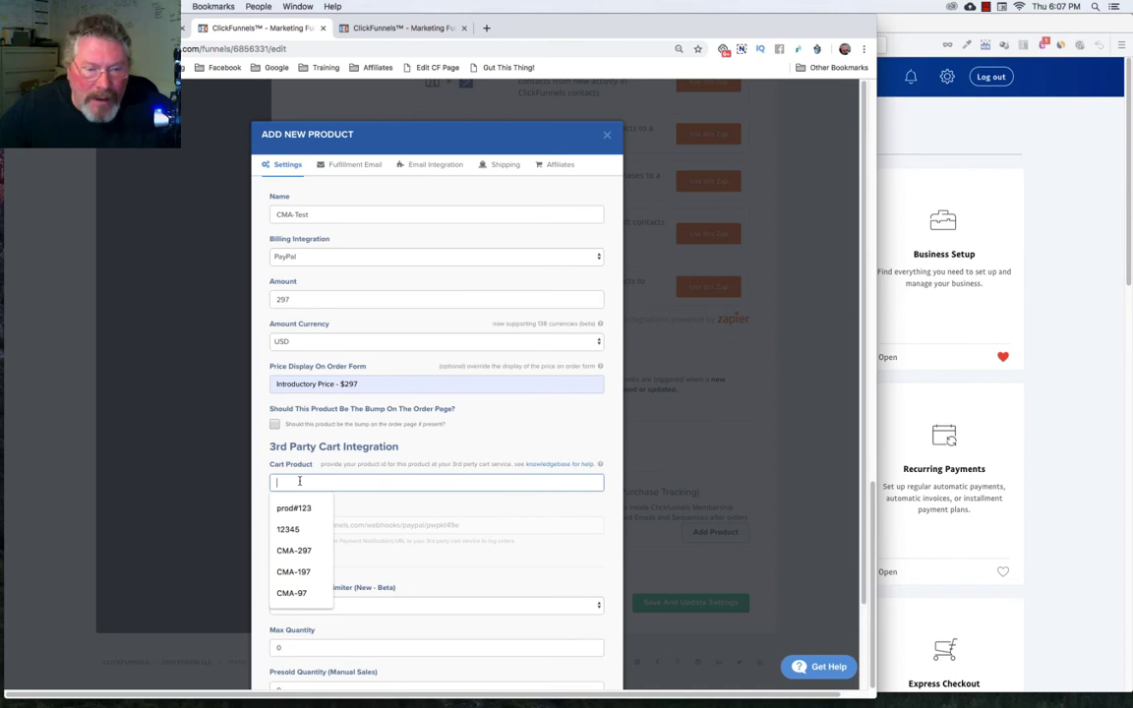
text(CMA-)
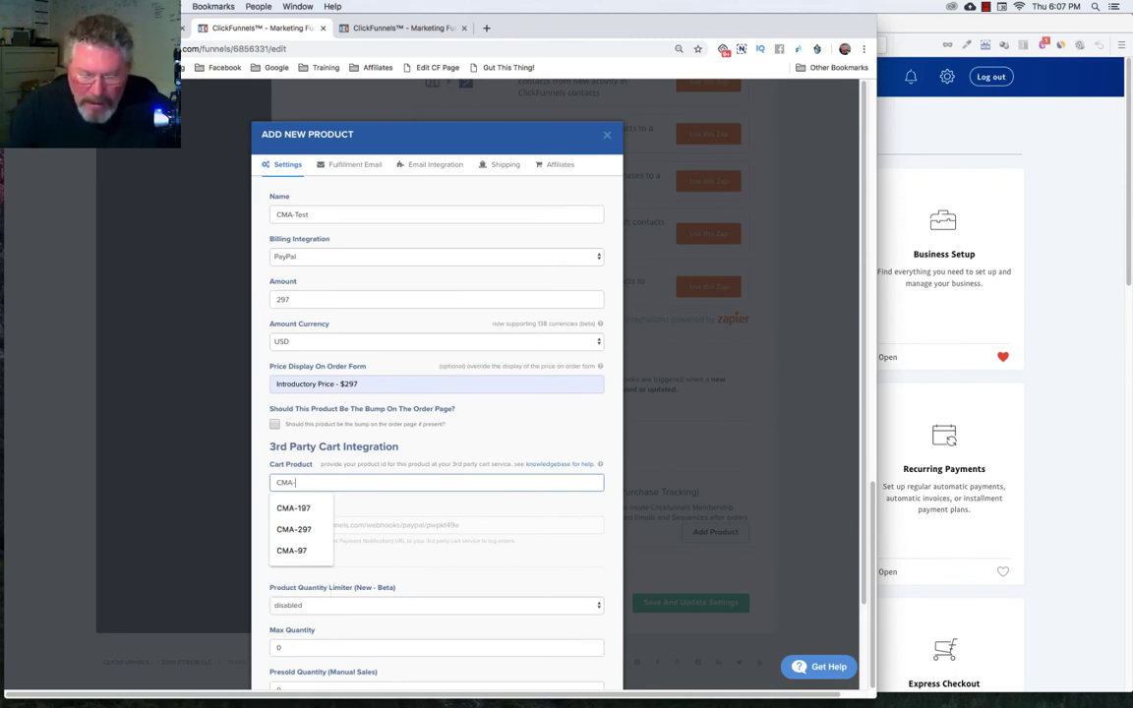
text(29)
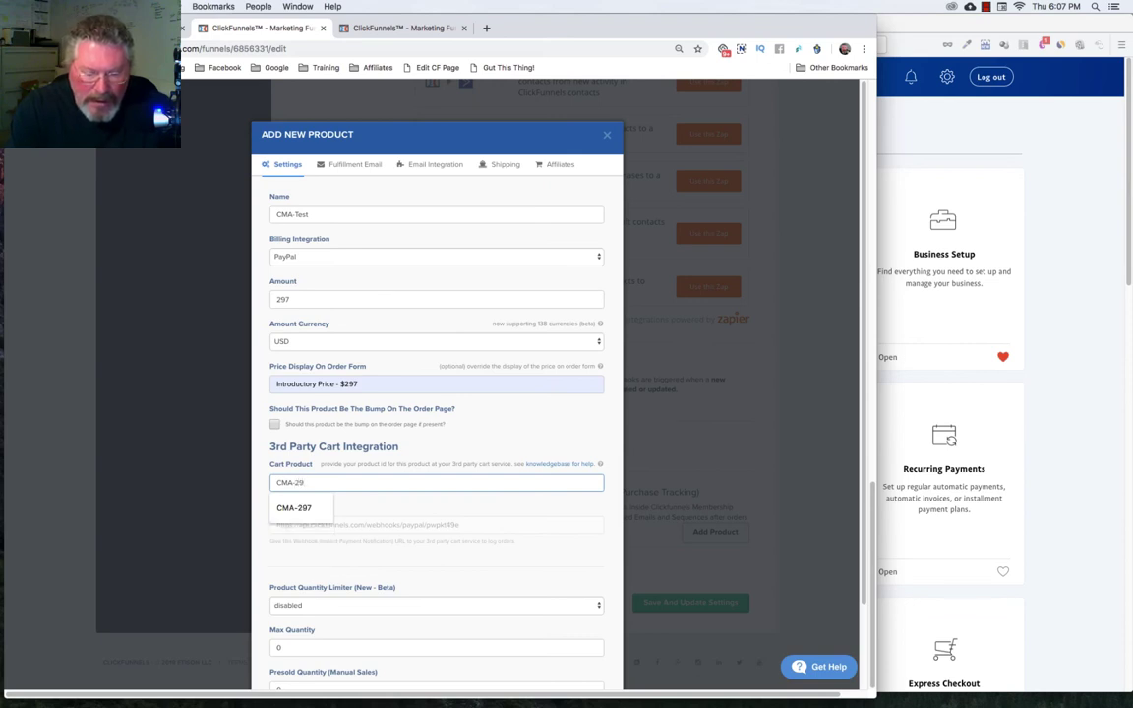
text(7test)
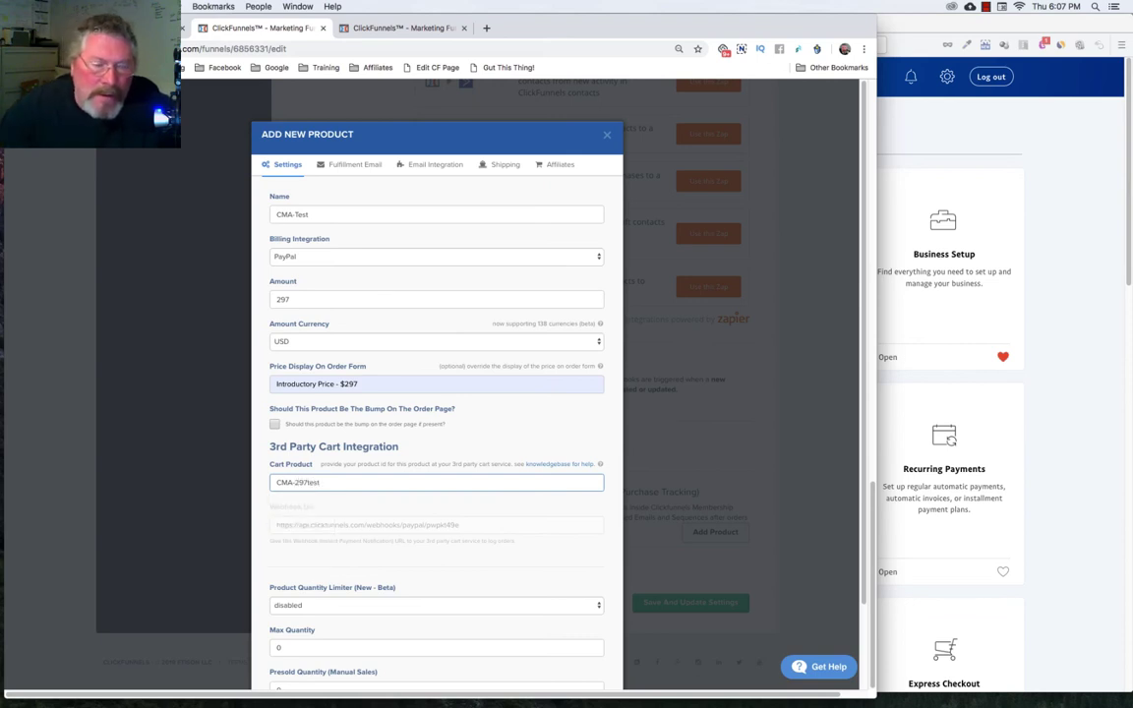
drag(325, 482, 273, 482)
key(super+c)
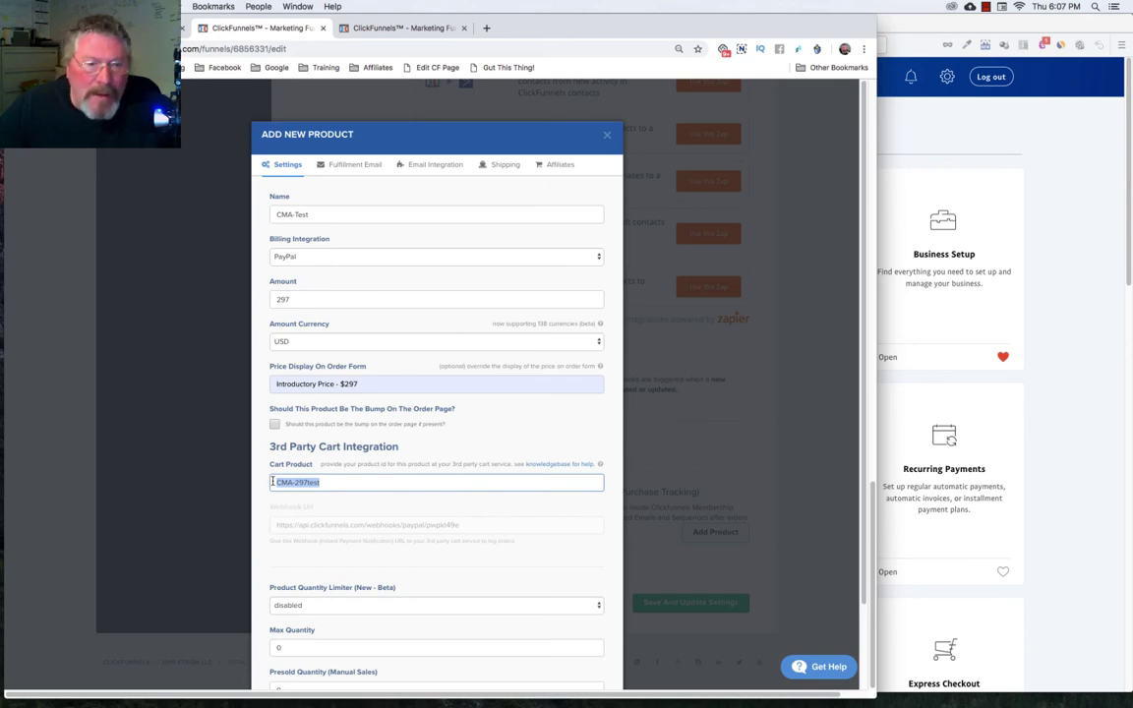
Step: Switch to PayPal and open the PayPal buttons tool from the full list of tools
click(935, 295)
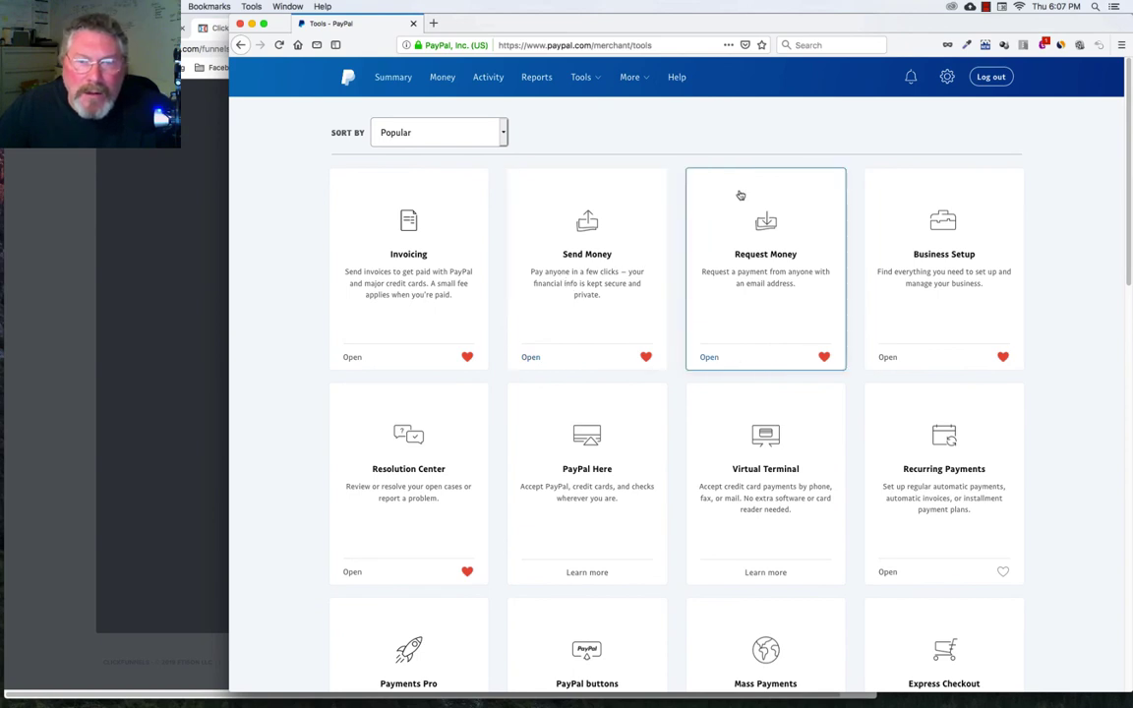
mouse_move(582, 78)
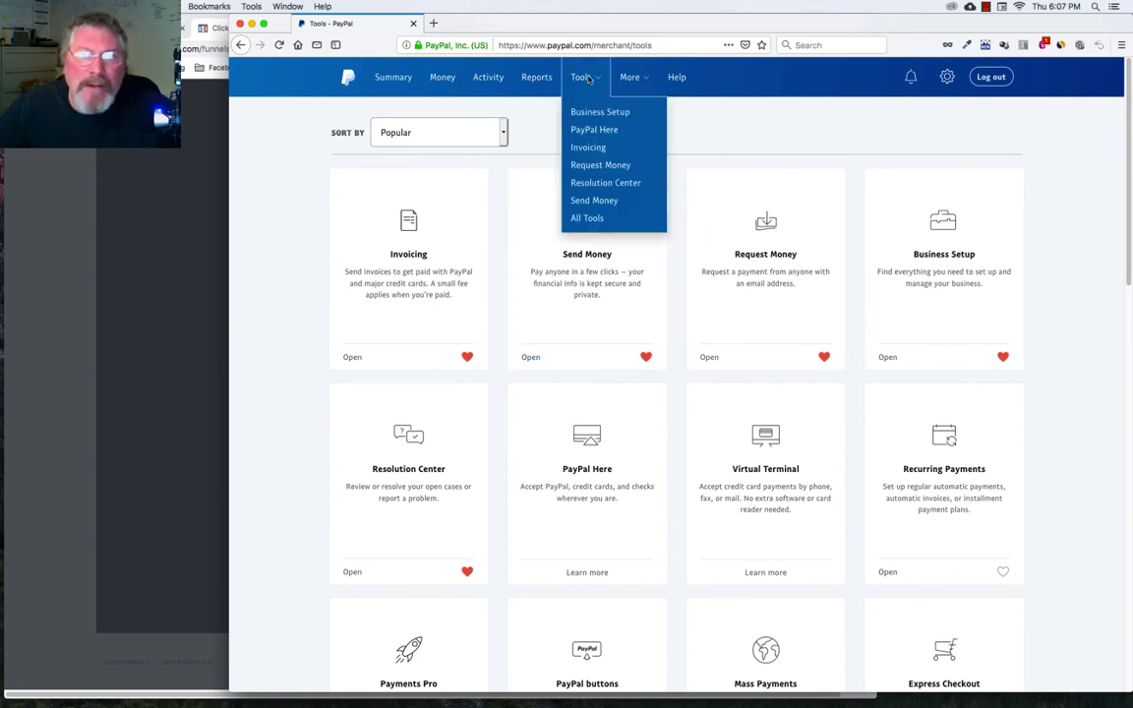
click(584, 218)
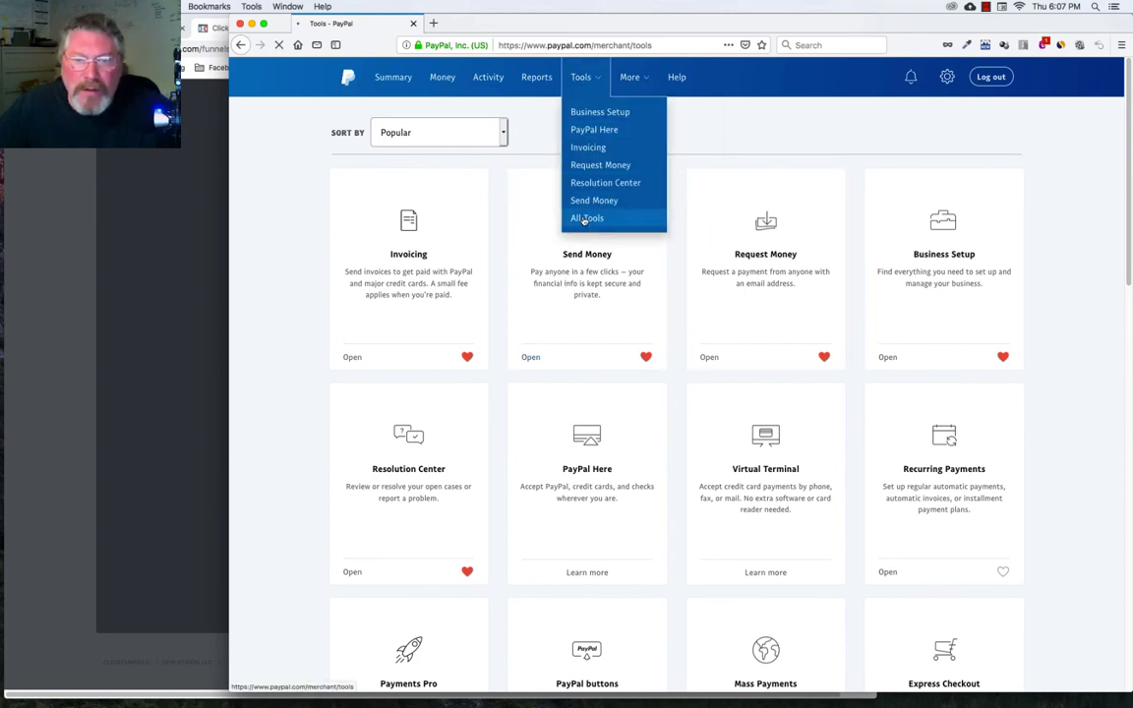
scroll(615, 289, down, 5)
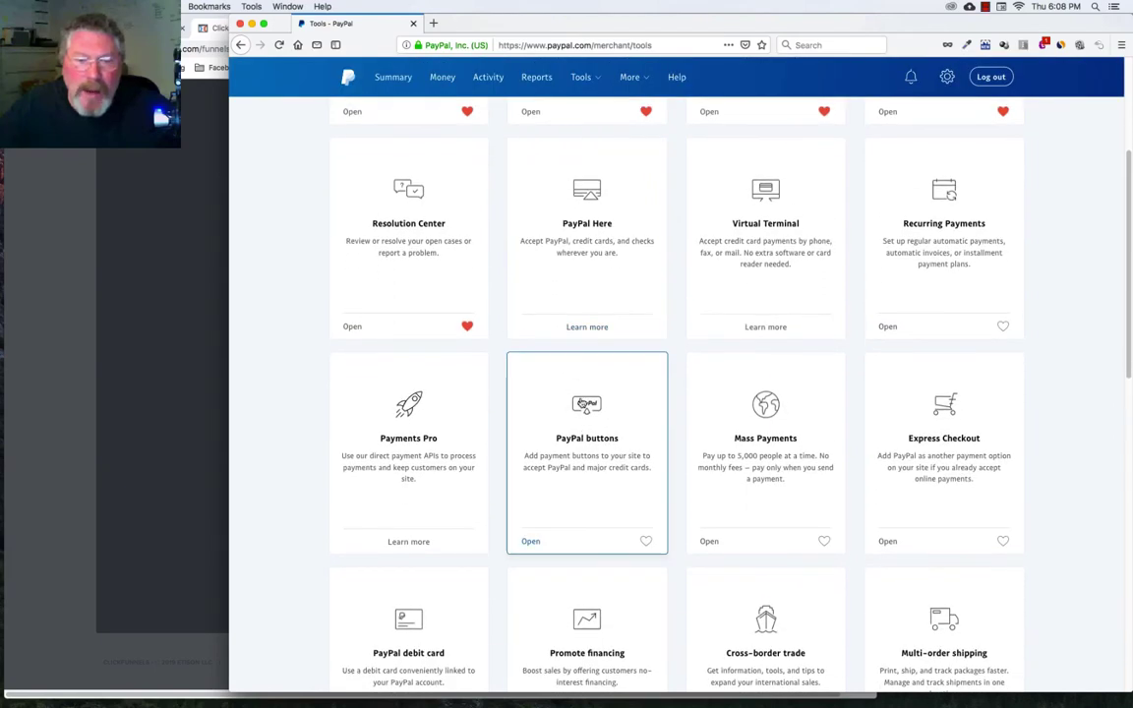
click(584, 404)
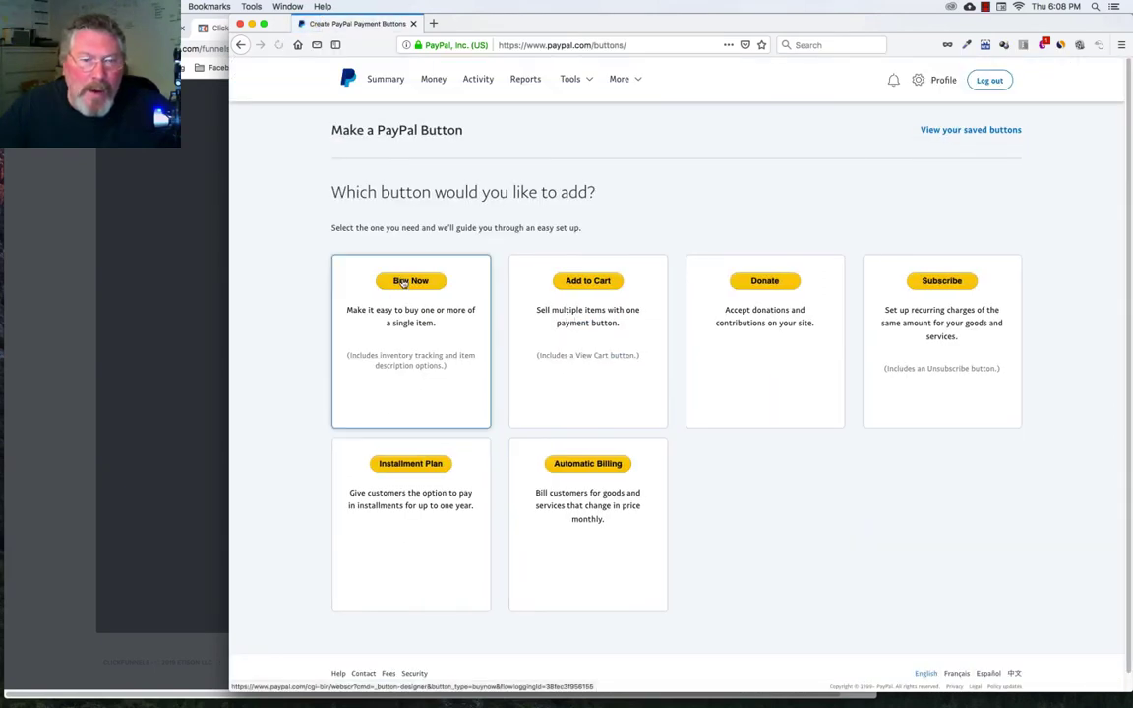
Step: Start a Buy Now button with item name "CMA-Test", the copied item ID "CMA-297test" and a price of 297 USD
click(402, 283)
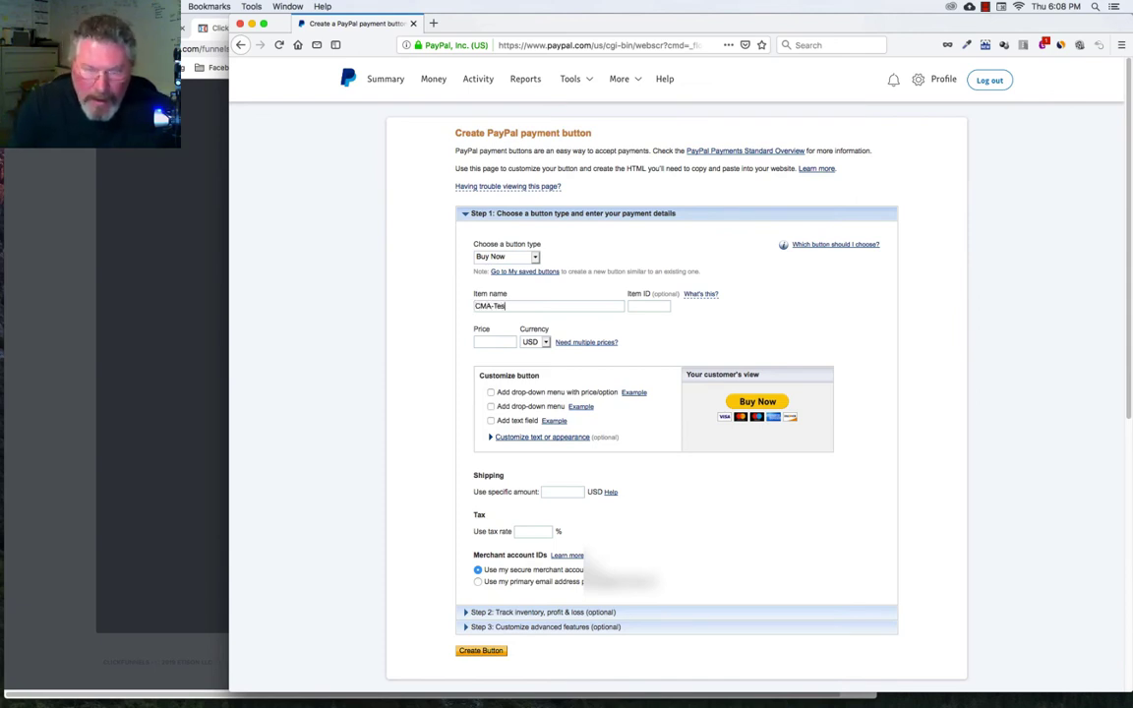
click(640, 306)
key(super+v)
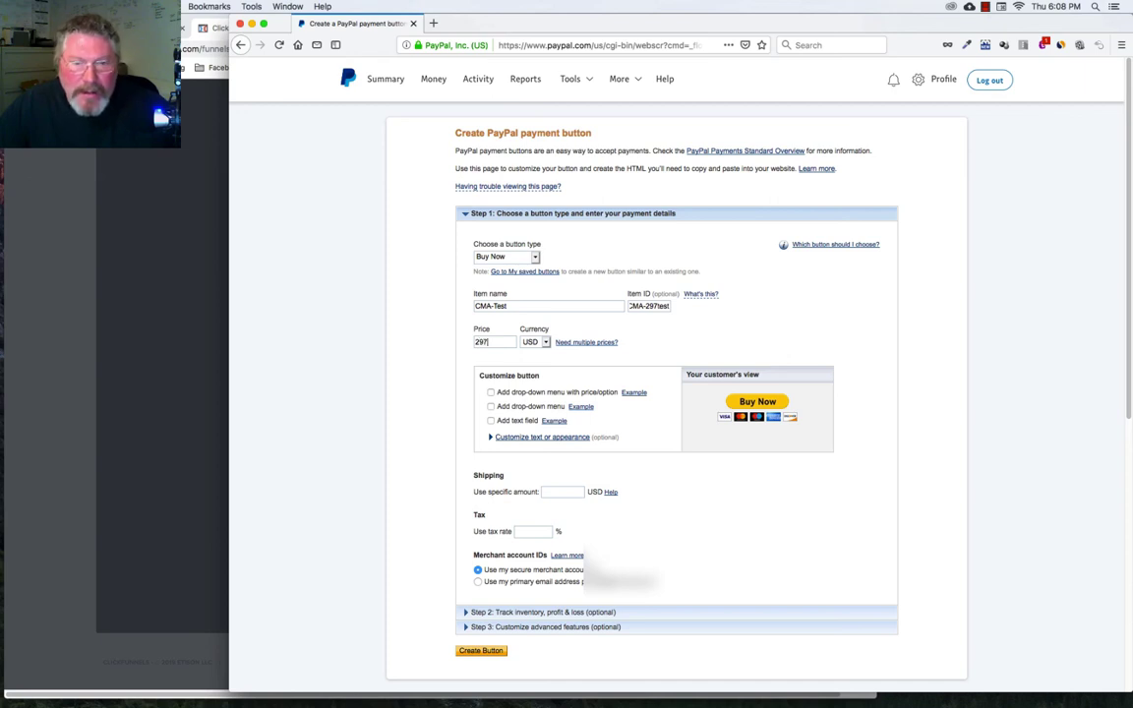
Step: Expand the button's advanced features and examine the URL options for cancelled and finished checkouts
scroll(423, 460, down, 3)
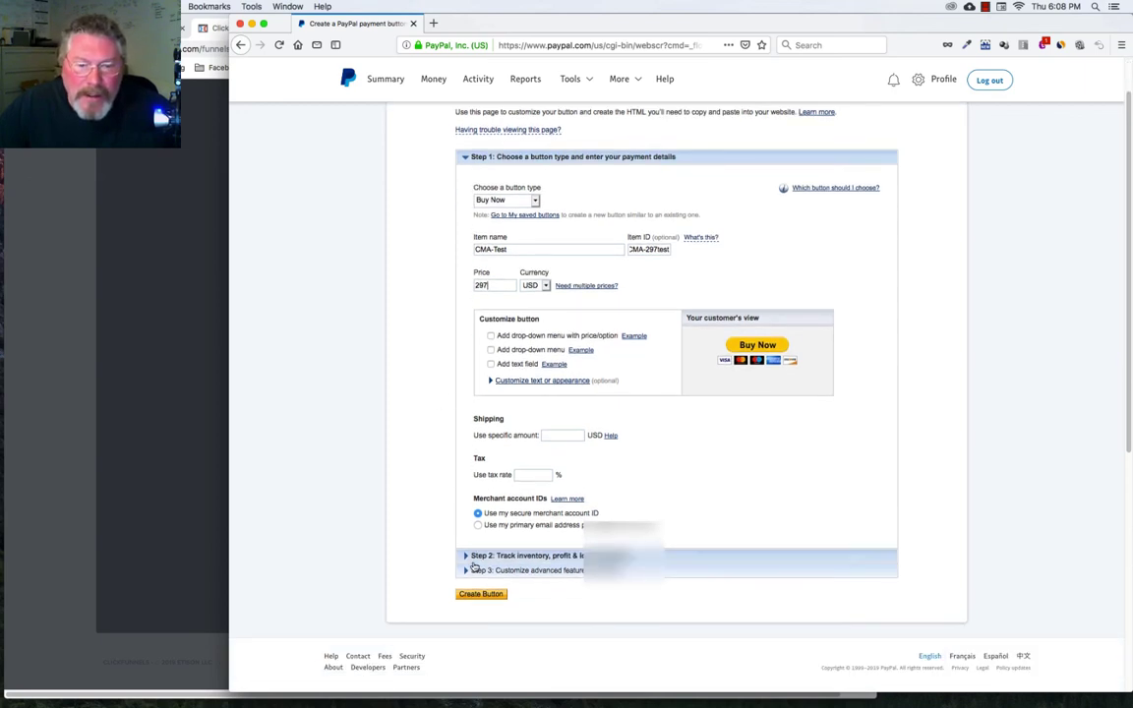
click(474, 569)
scroll(457, 541, down, 5)
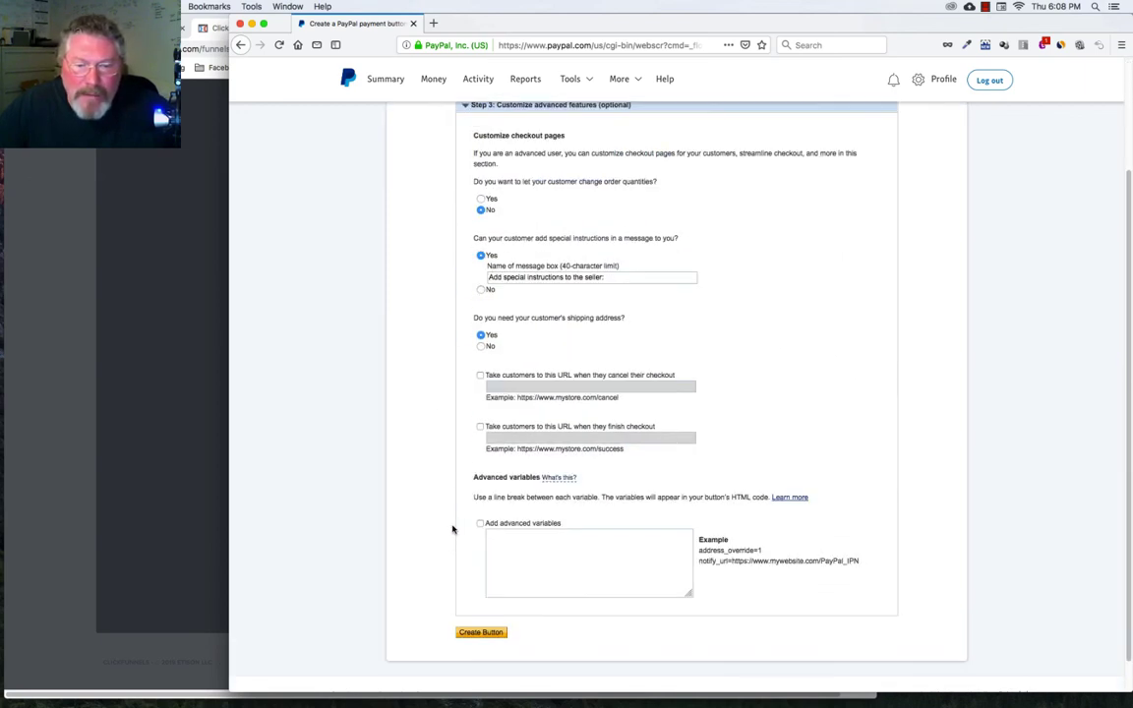
scroll(452, 529, down, 2)
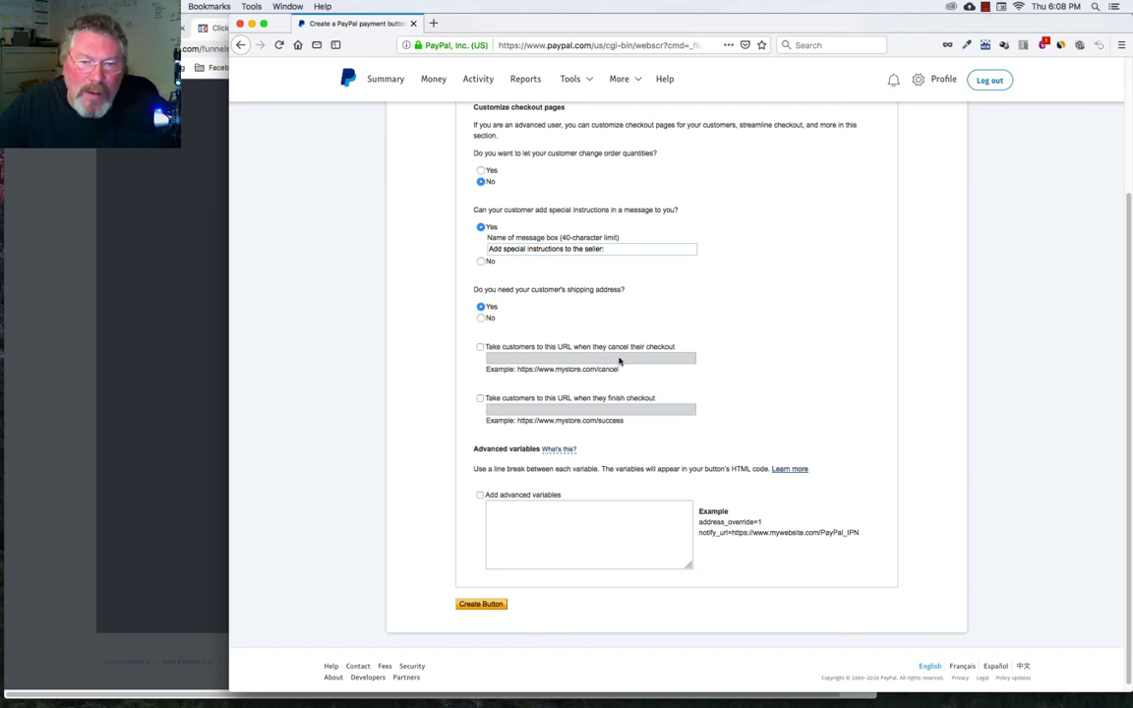
double_click(617, 347)
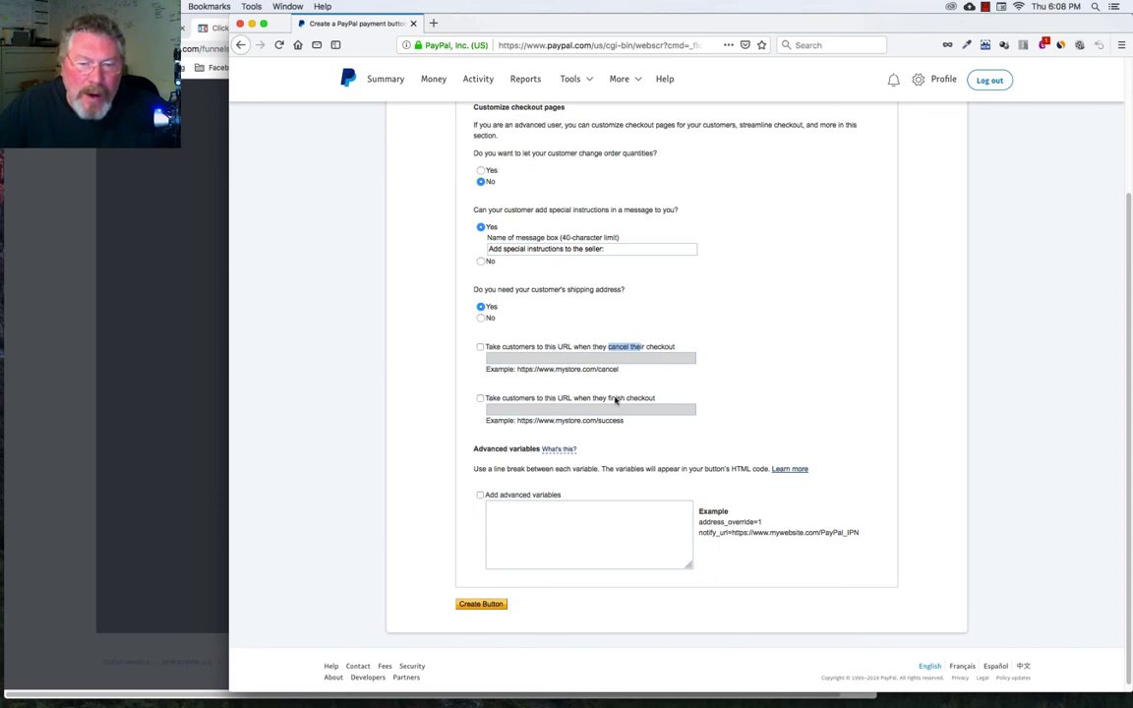
drag(609, 399, 624, 398)
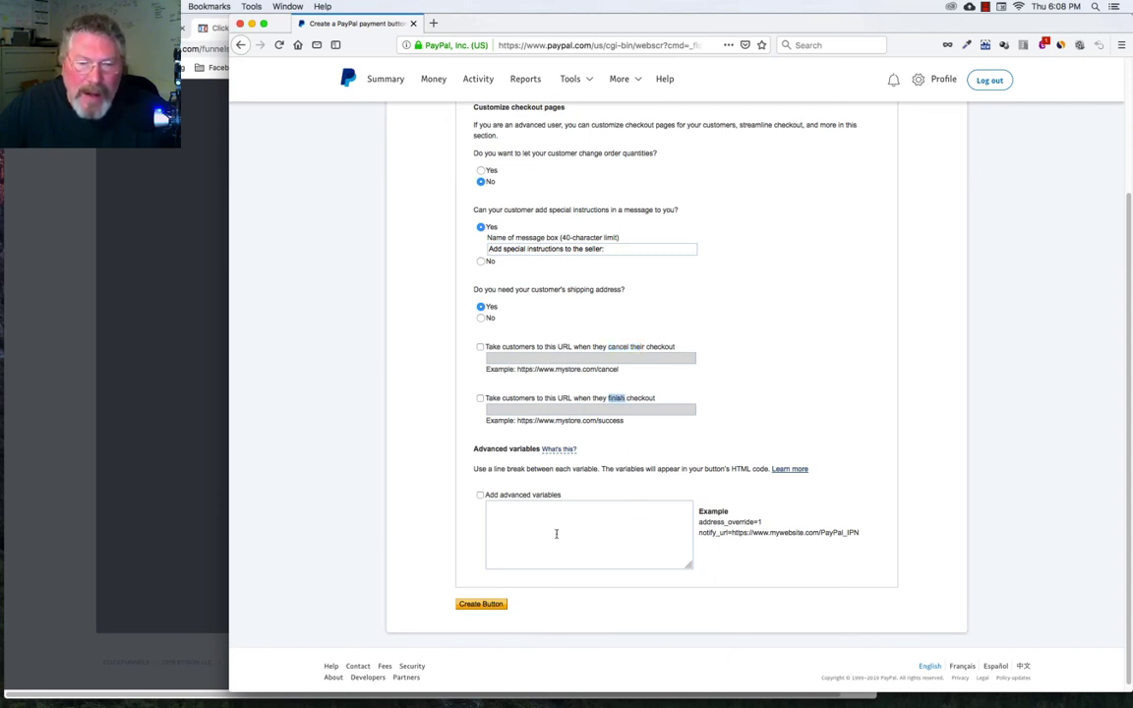
Step: Enable the button's advanced variables and enter "notify_url=" followed by the webhook URL copied from the ClickFunnels product settings
click(481, 495)
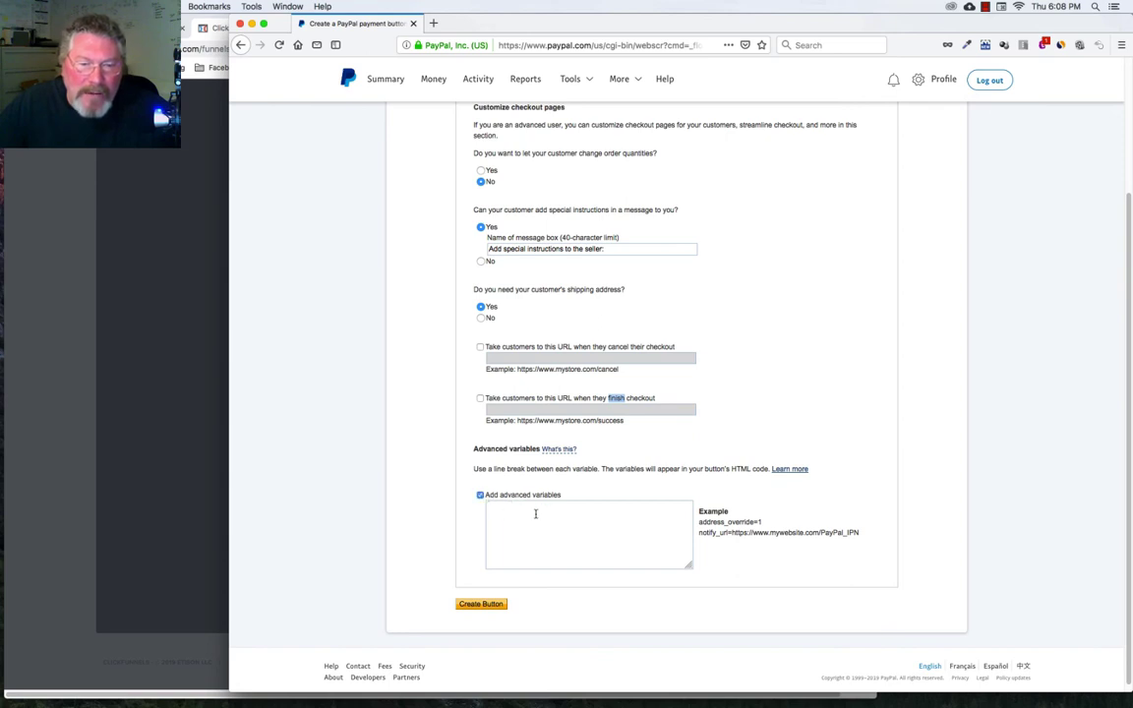
click(699, 532)
drag(699, 532, 730, 532)
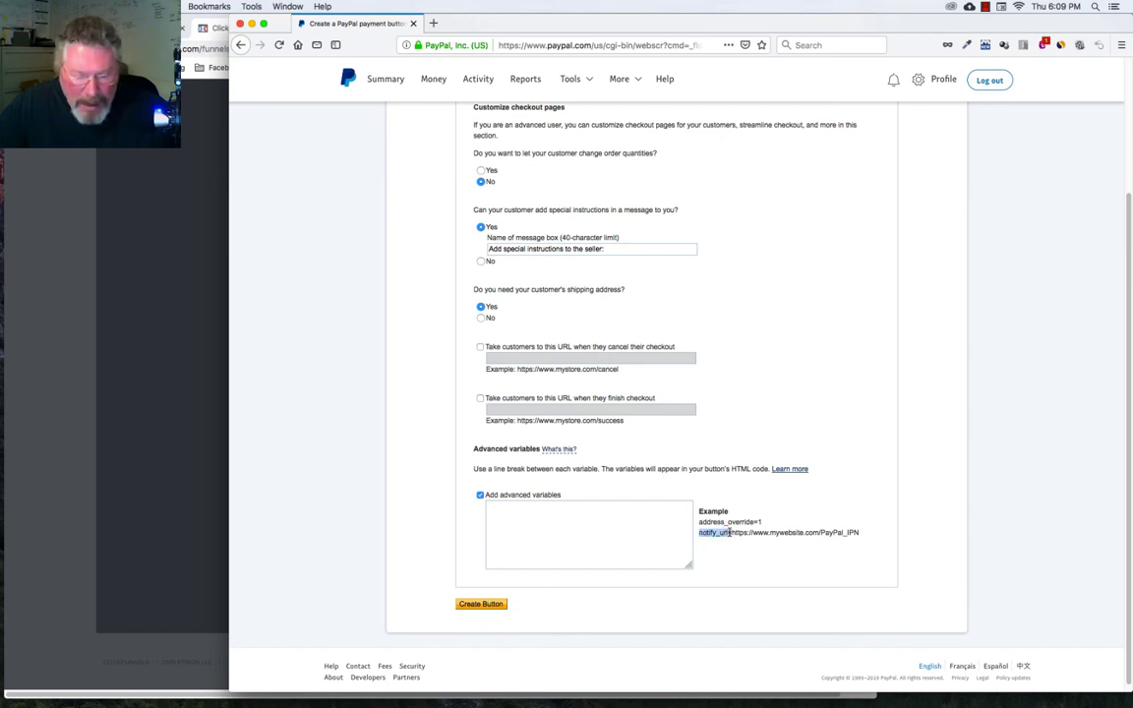
click(552, 521)
text(notify_url=)
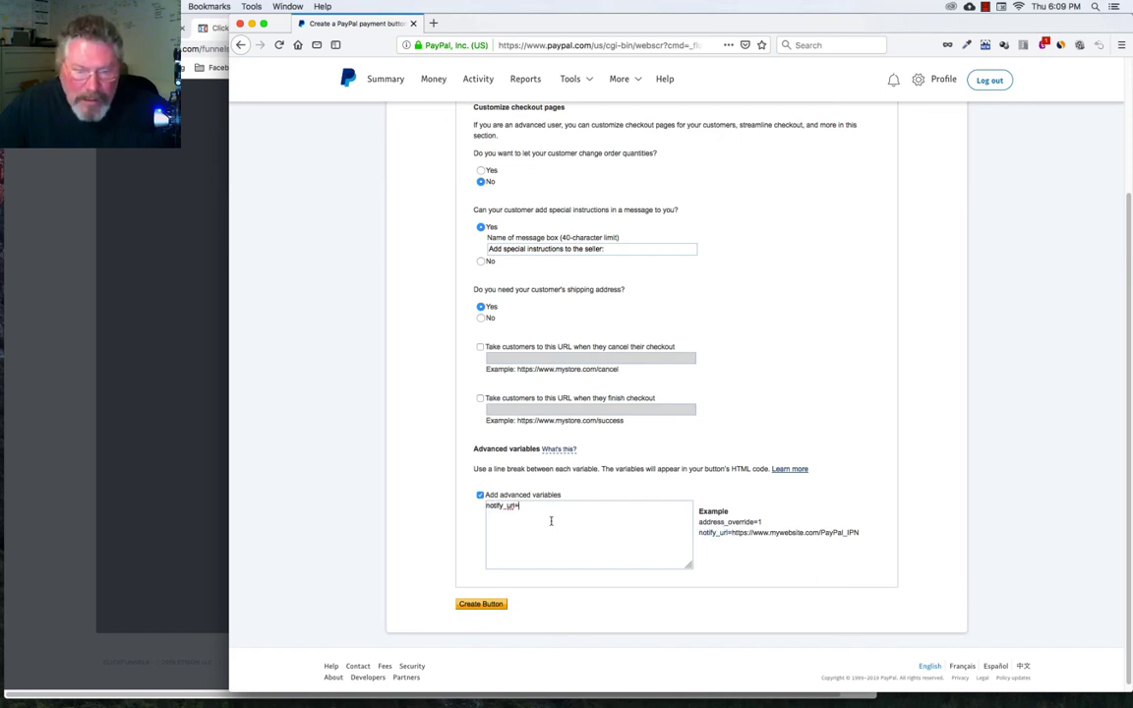
click(219, 377)
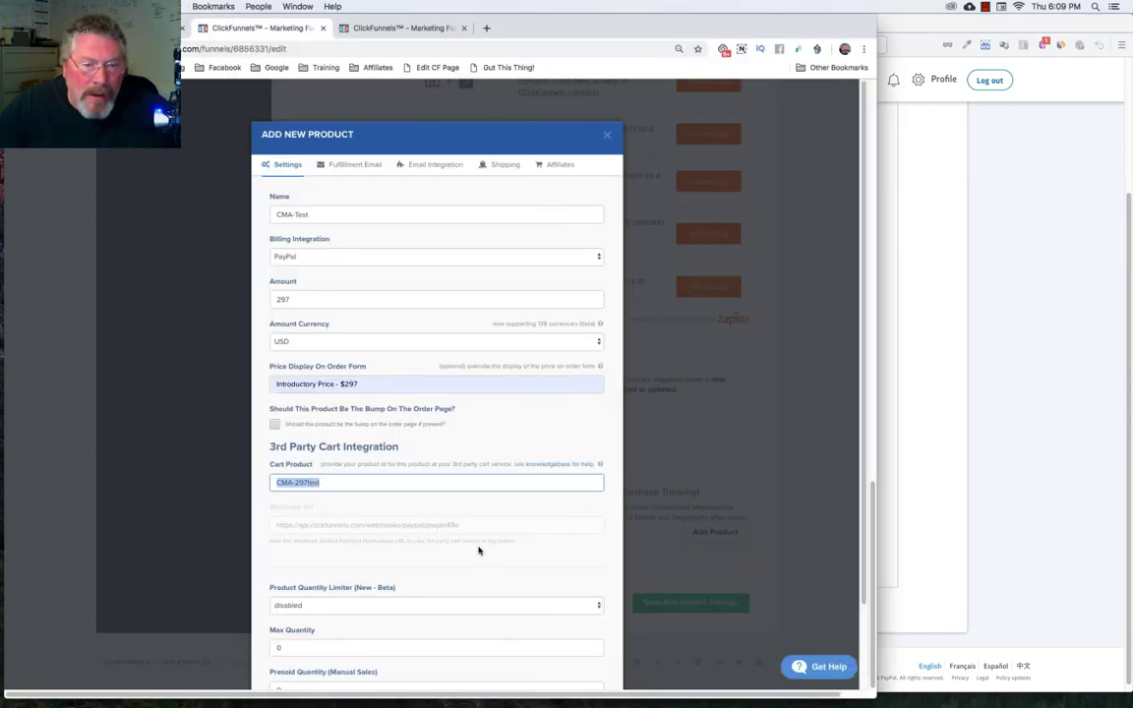
drag(458, 527, 276, 528)
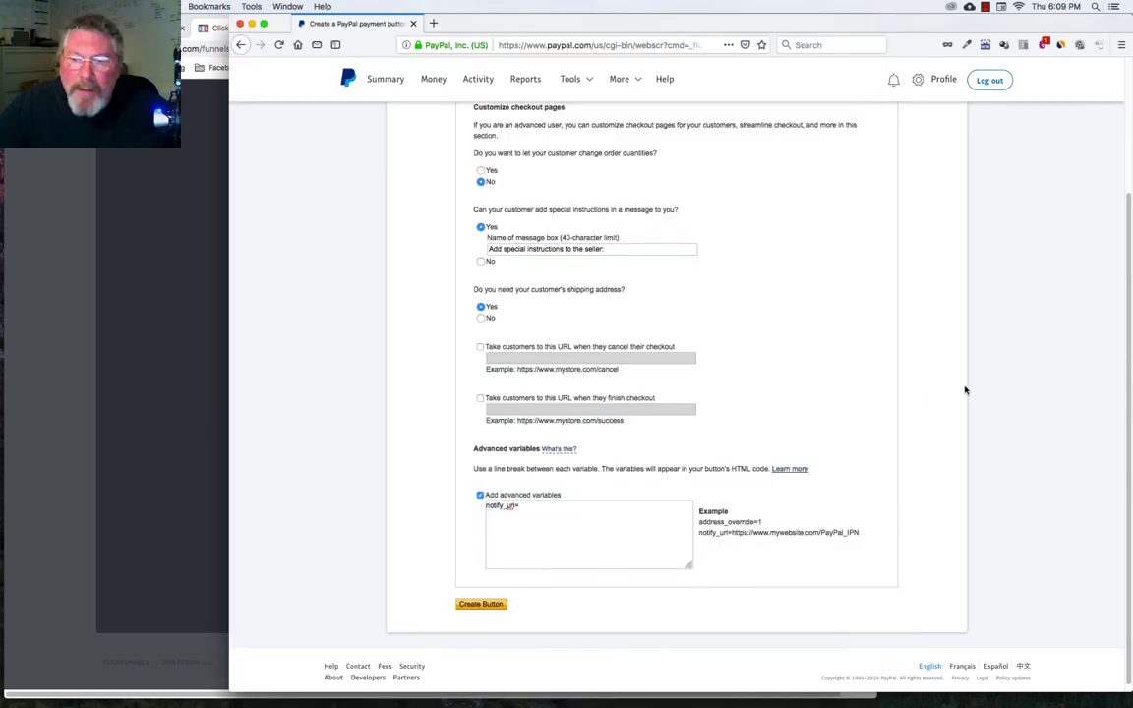
click(940, 388)
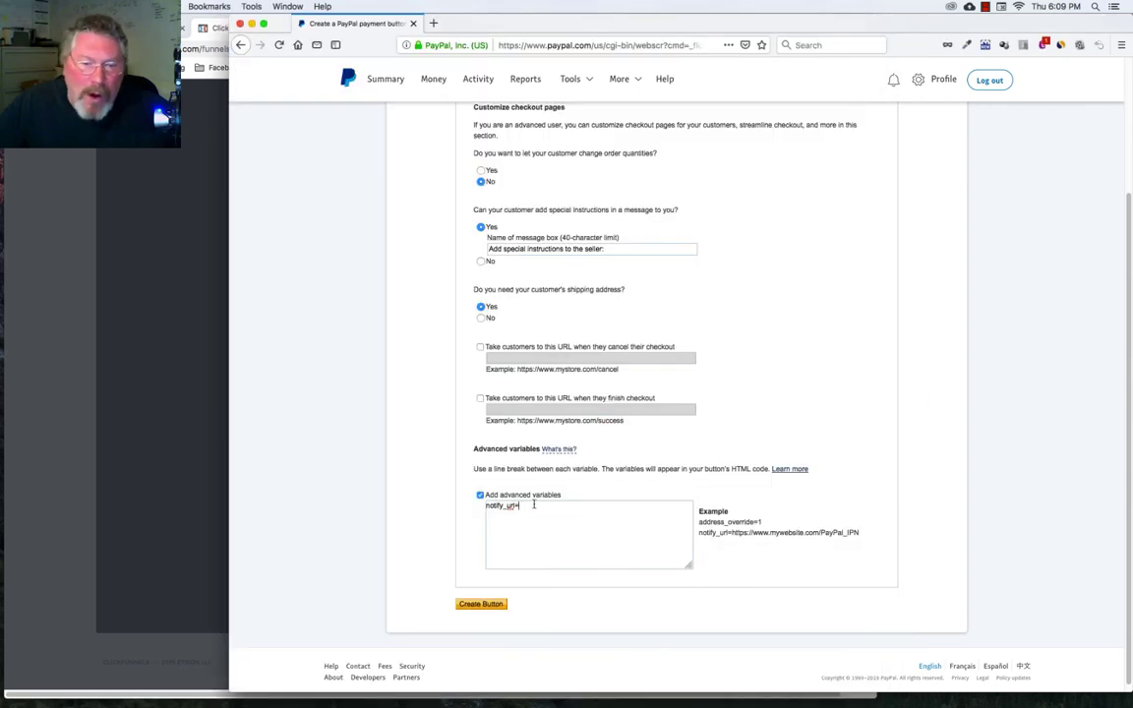
key(super+v)
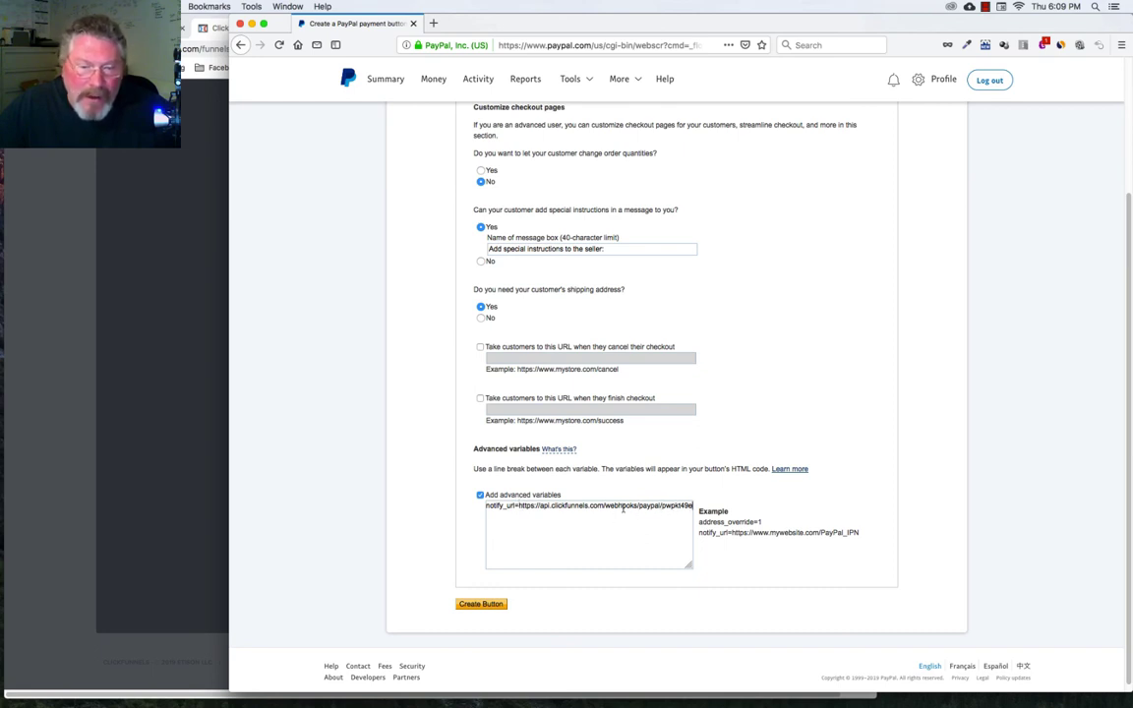
Step: Switch back to ClickFunnels, review the CMA-Test product settings and create the product
click(187, 324)
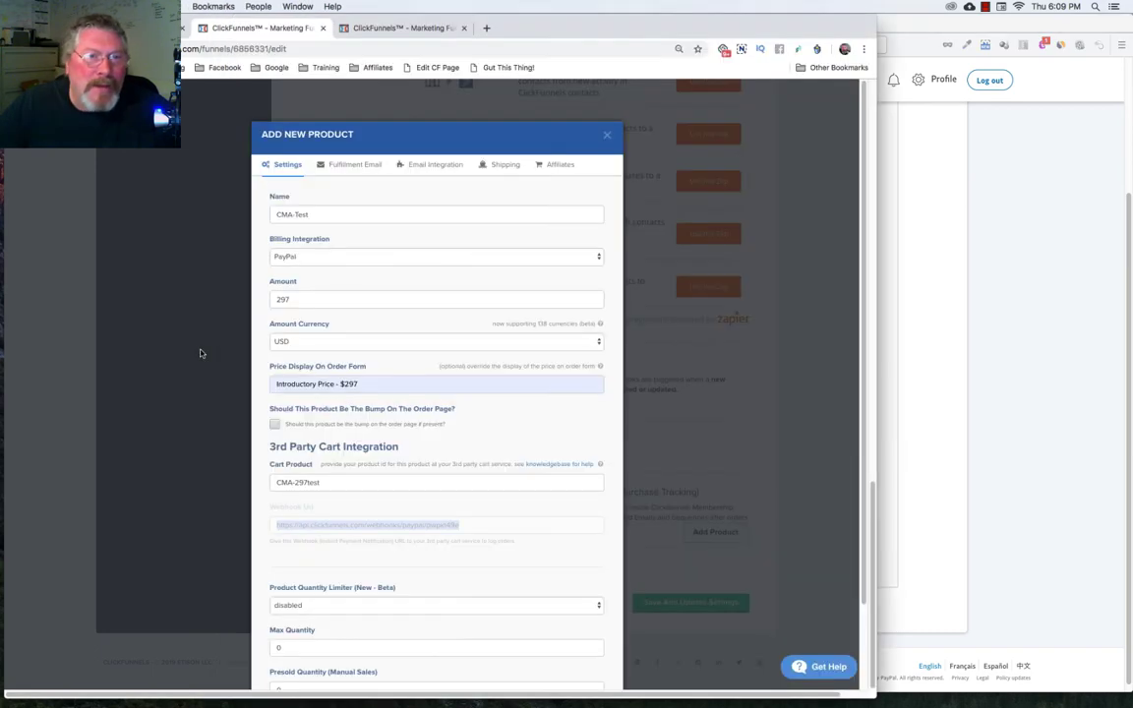
scroll(456, 383, down, 3)
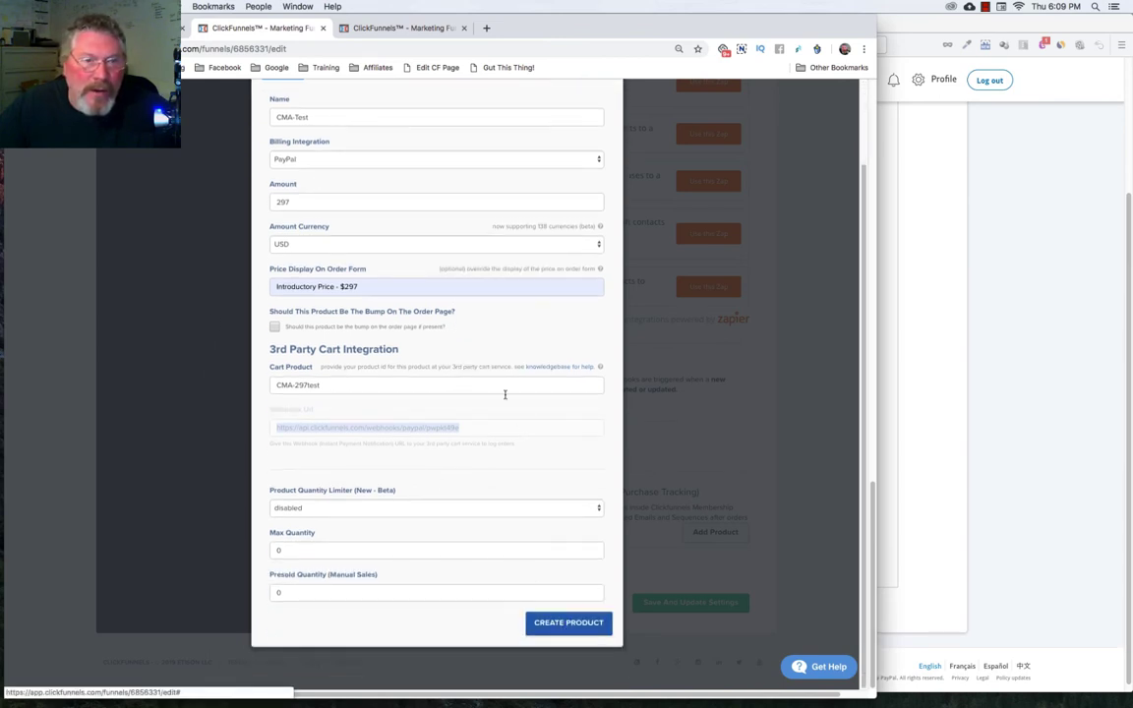
scroll(457, 347, up, 3)
scroll(458, 347, down, 3)
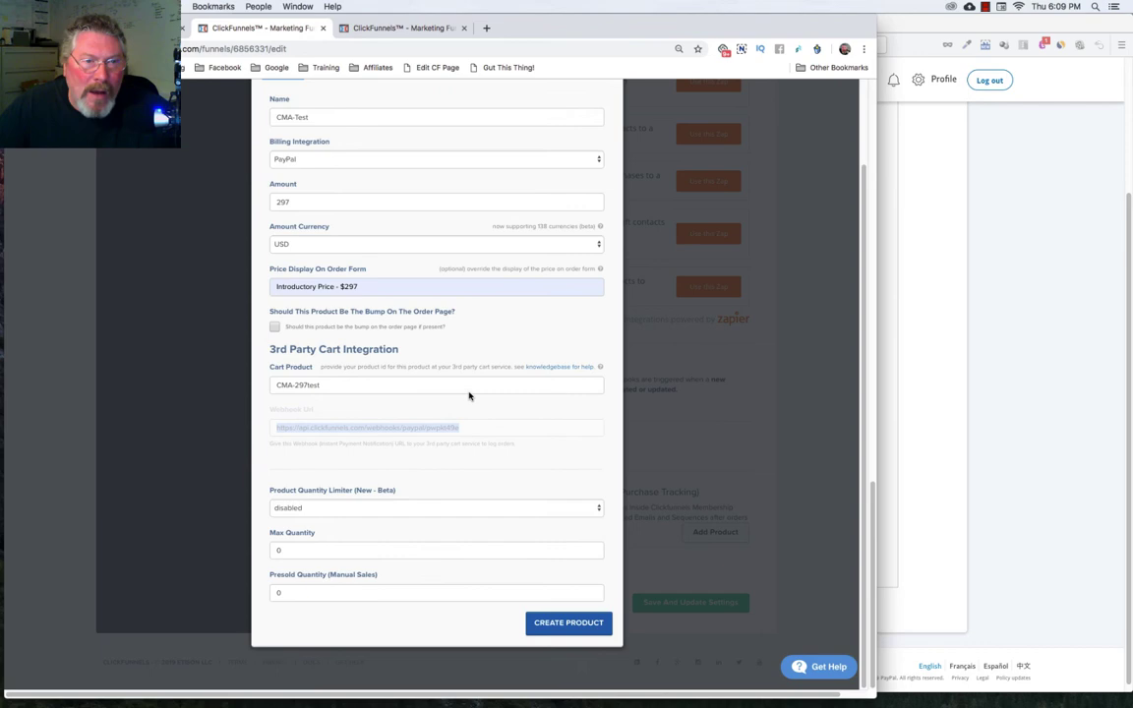
click(569, 623)
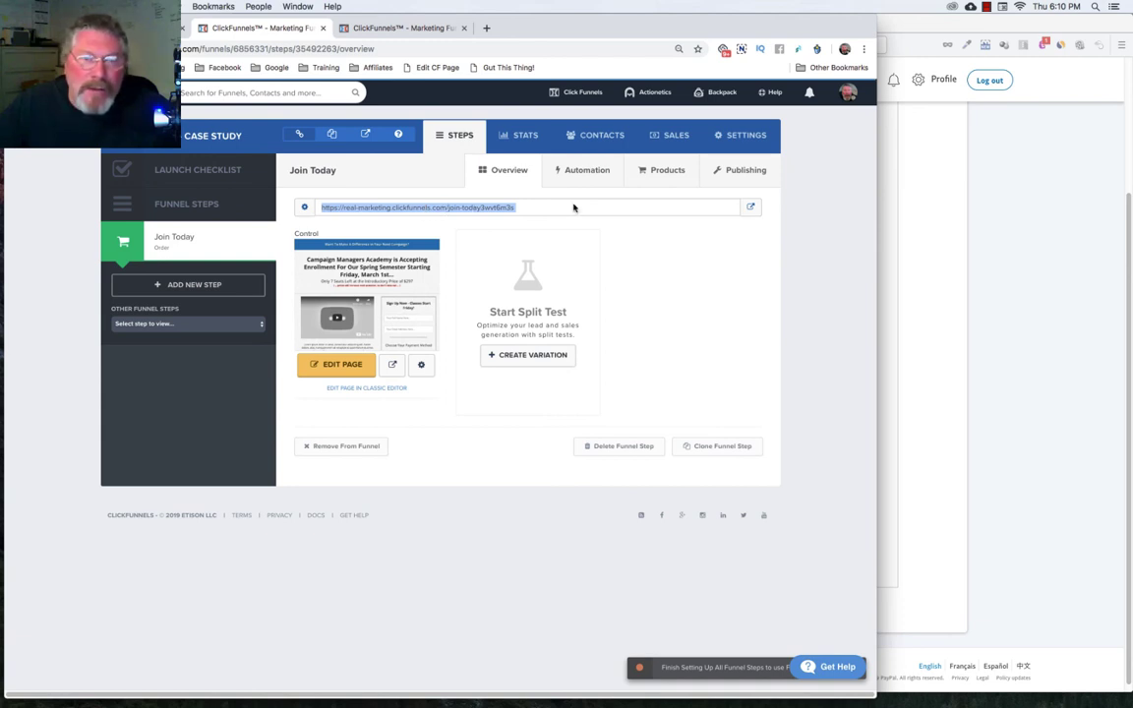
Step: Set the funnel's domain to realmarketingmembers.com in its settings and save the update
click(748, 140)
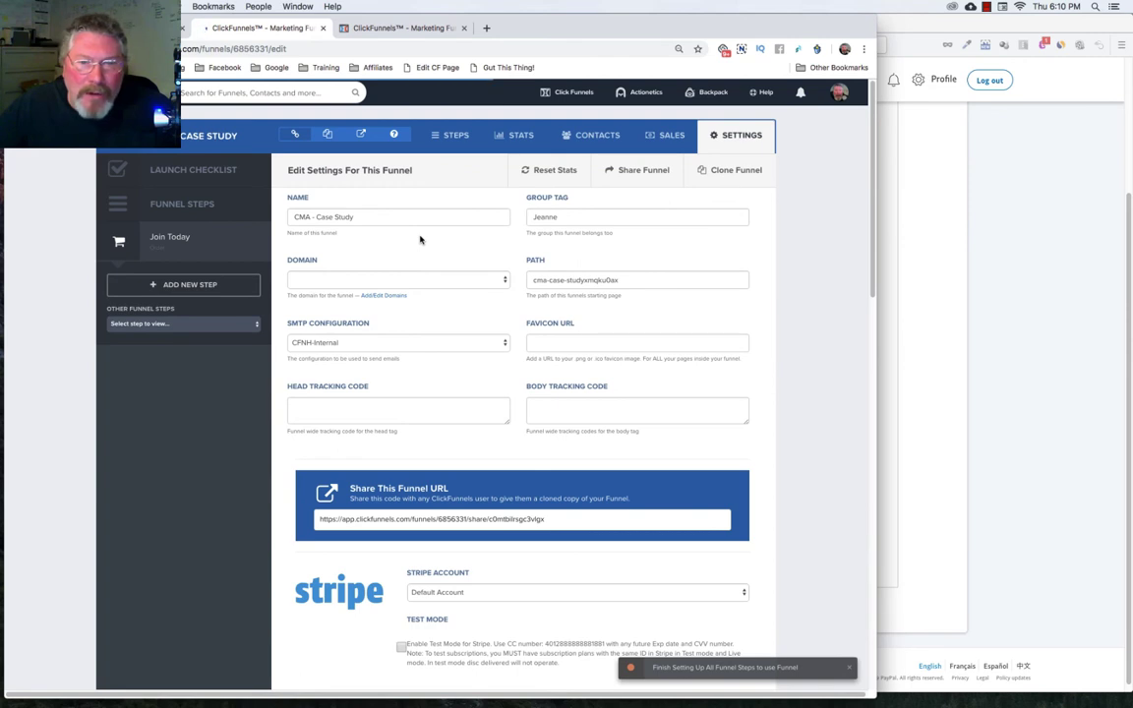
click(584, 281)
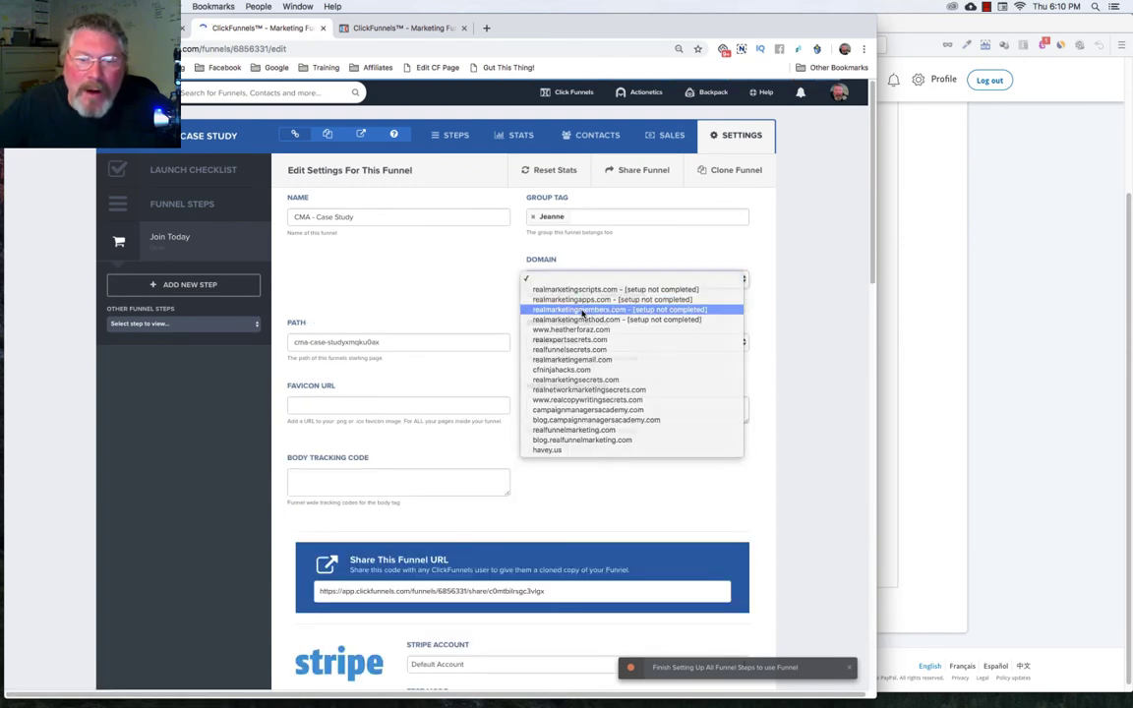
click(583, 310)
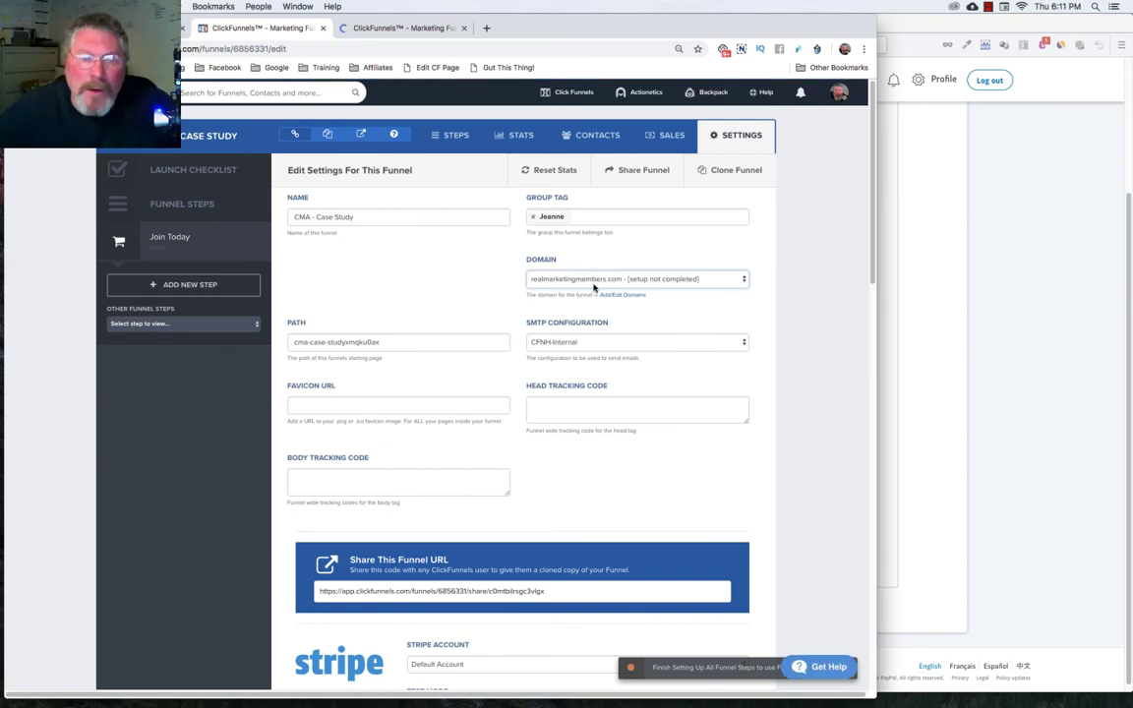
scroll(595, 288, down, 15)
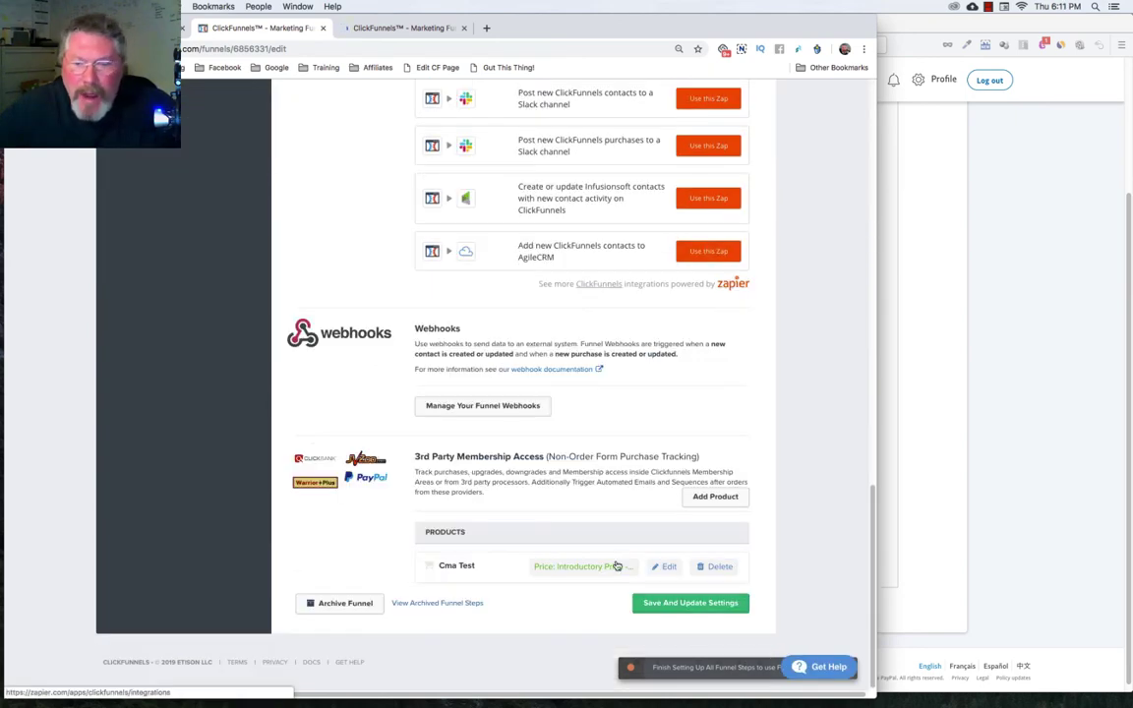
click(677, 604)
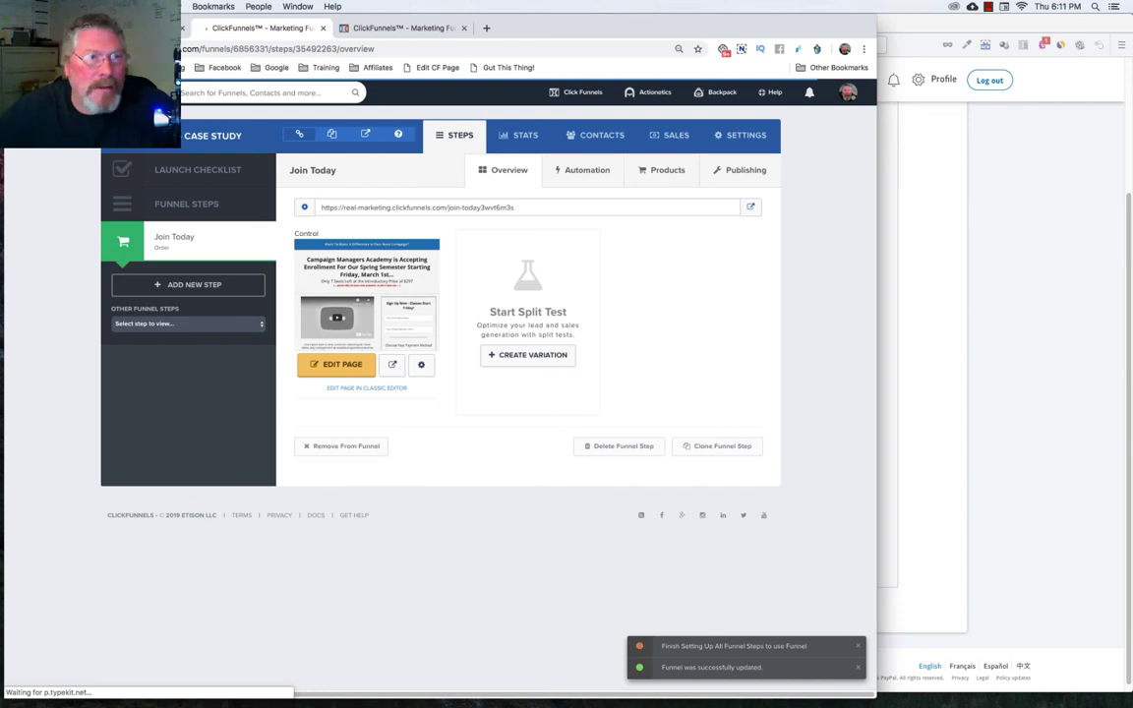
Step: Copy the Join Today step's URL and enable it in PayPal as the destination for customers who cancel checkout
click(371, 207)
key(super+c)
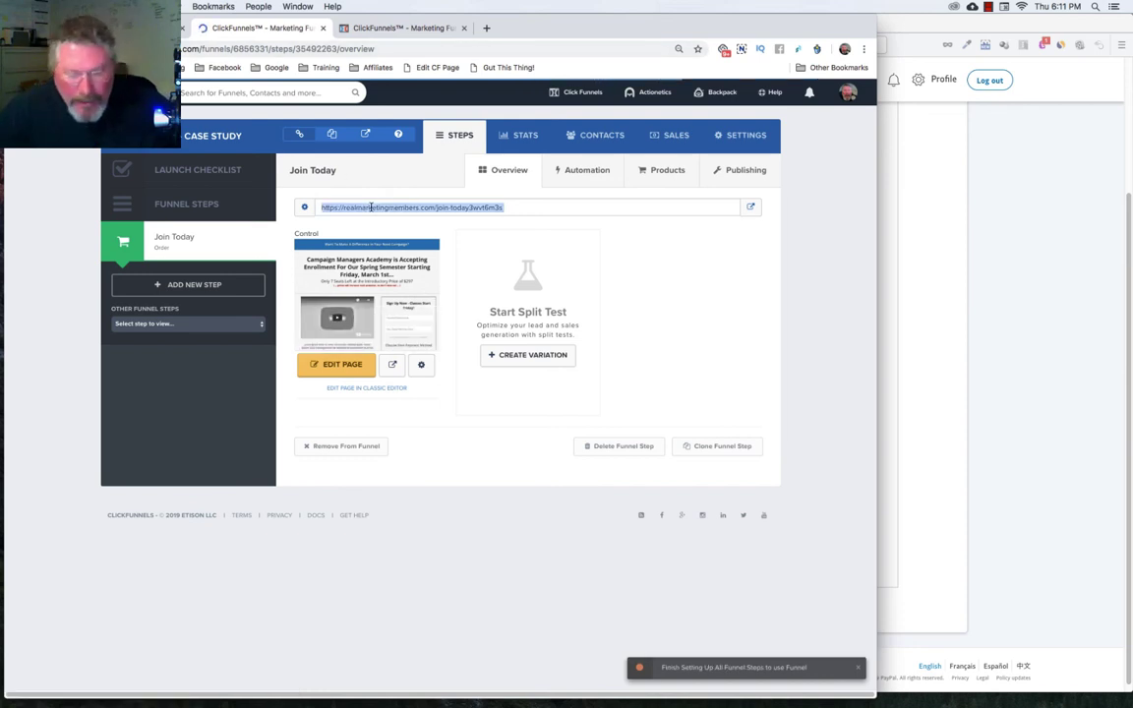
key(super+Tab)
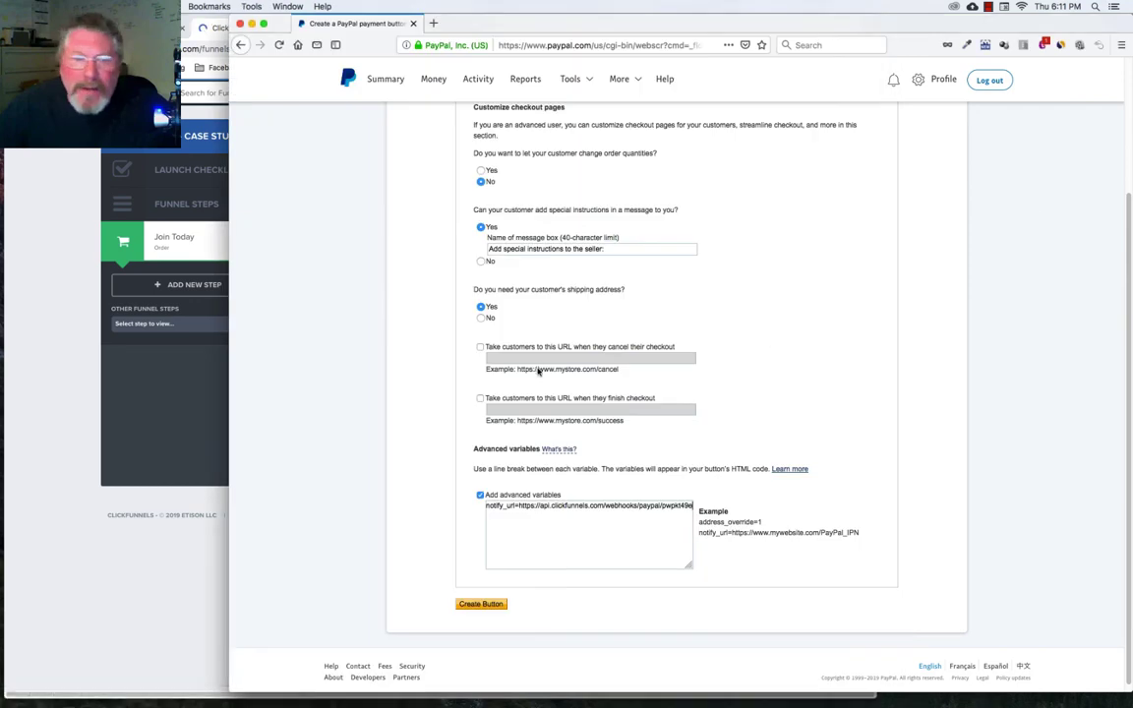
click(491, 349)
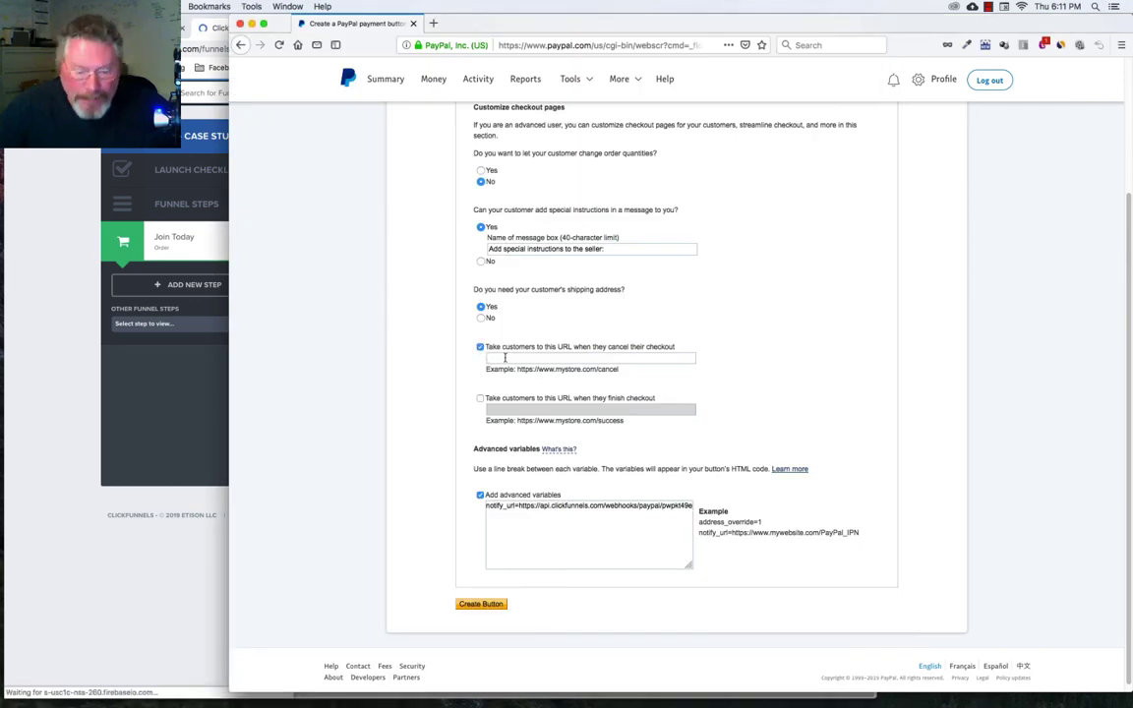
key(super+v)
Step: Return to ClickFunnels and add a funnel step named "Thank You" using the "Template - Thank You Form" template
click(202, 394)
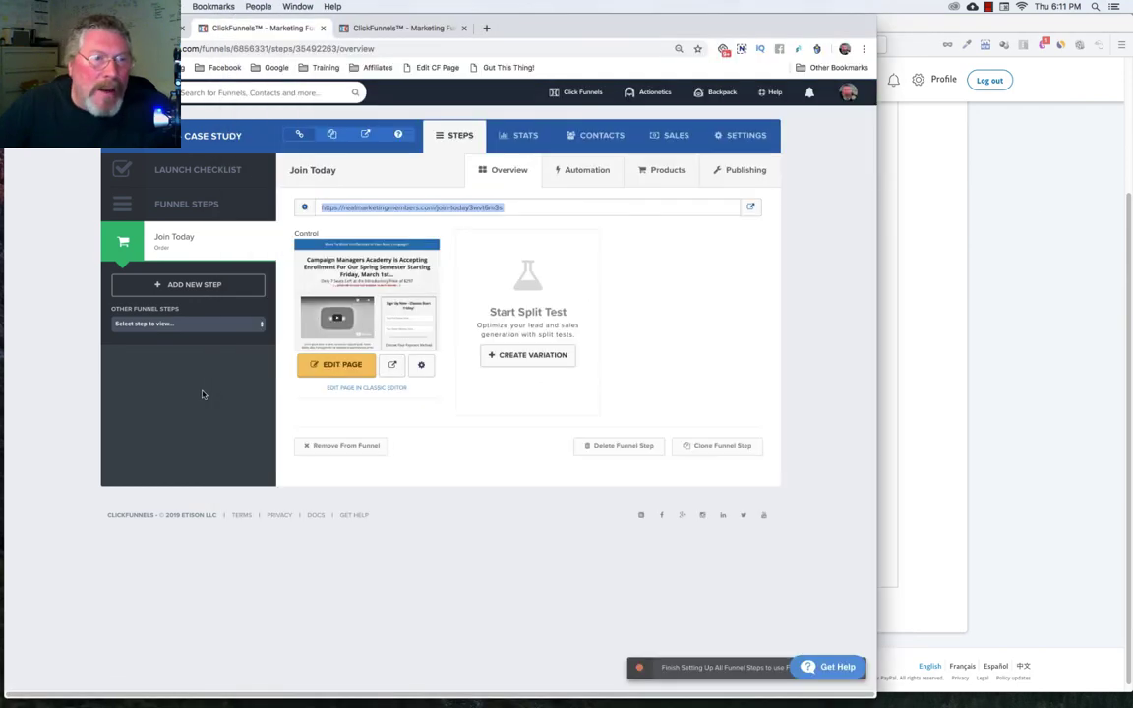
click(184, 286)
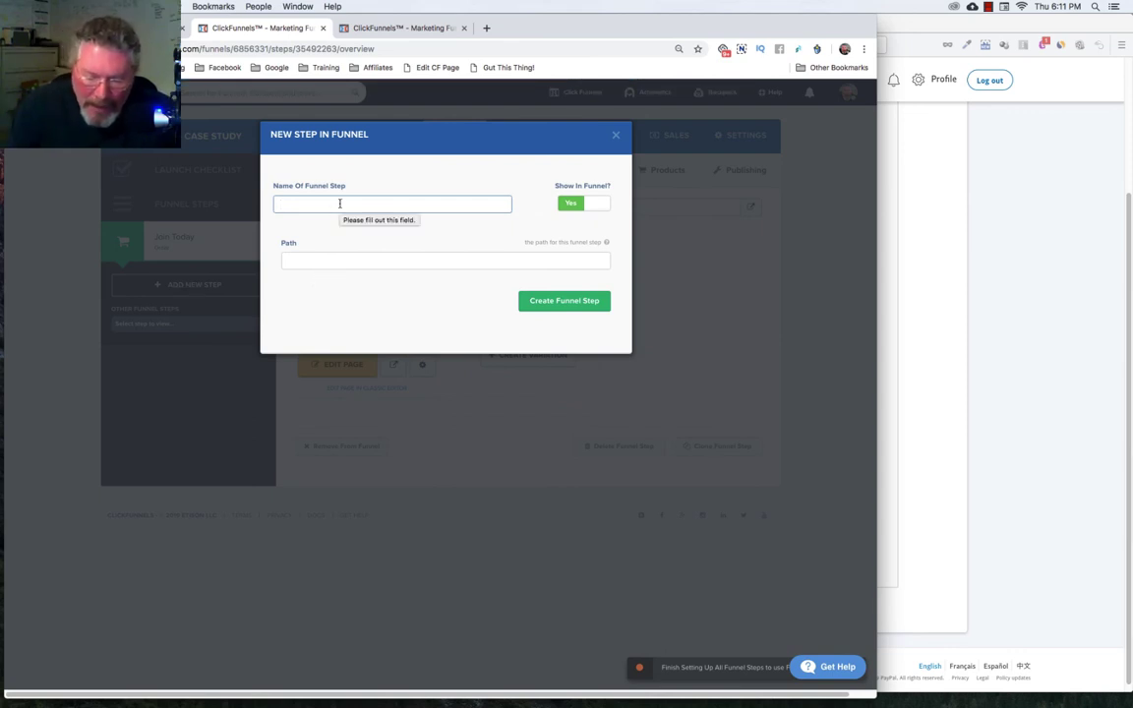
text(Thank You)
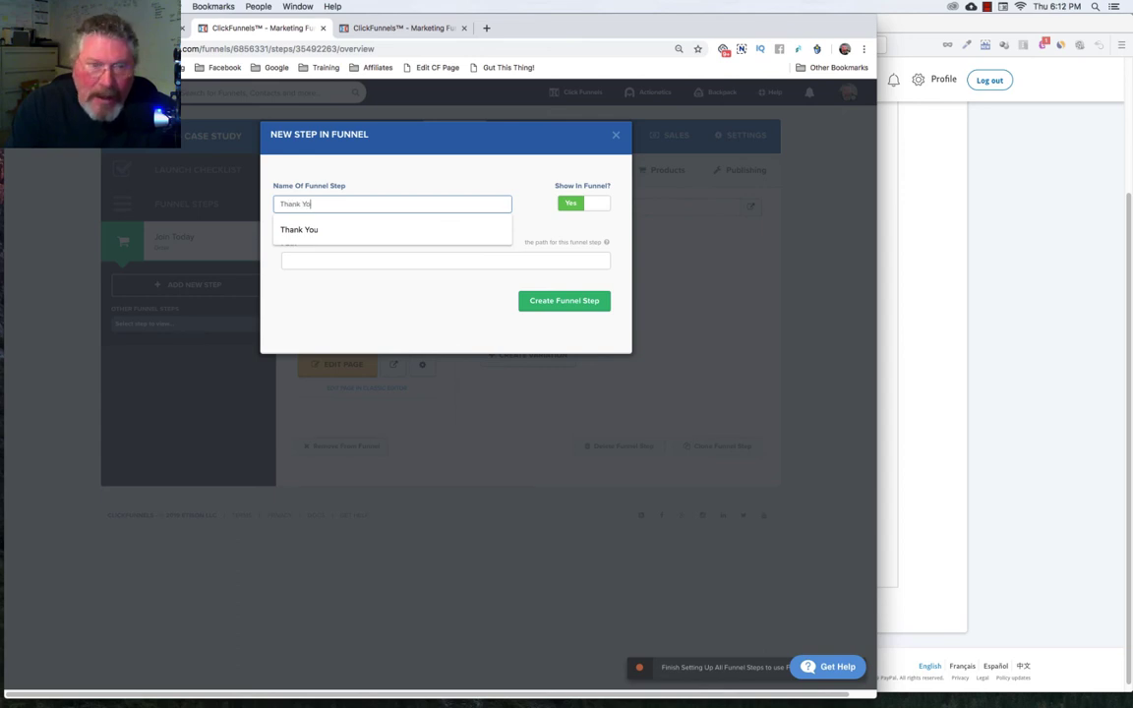
click(551, 302)
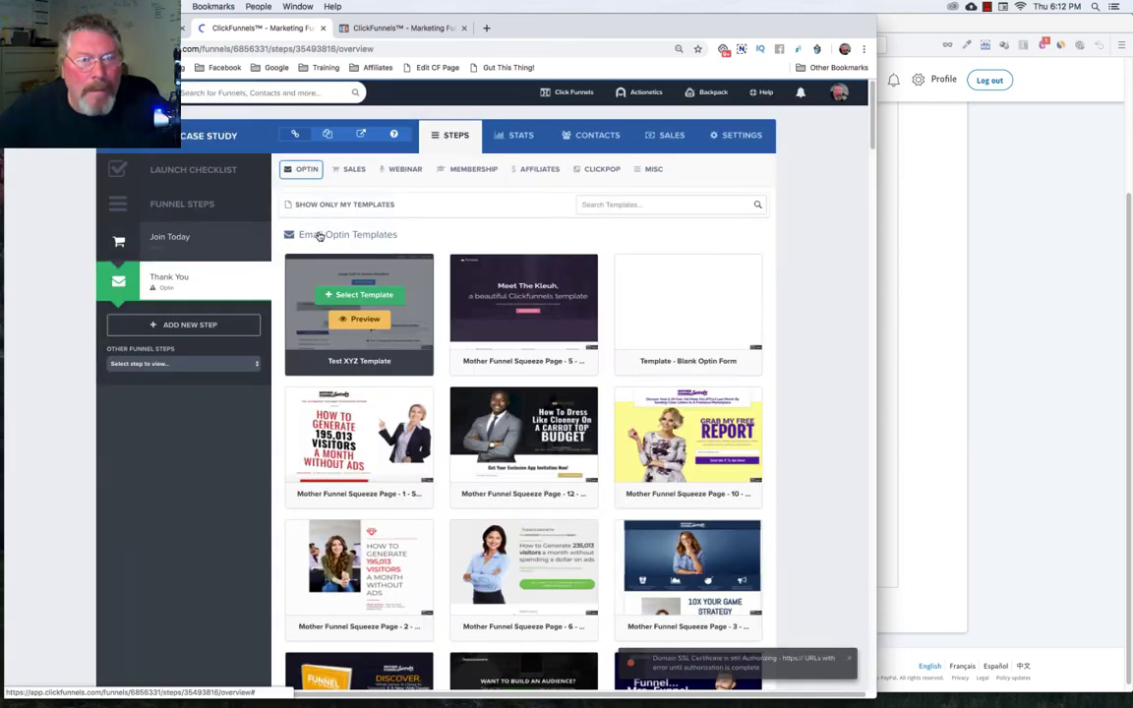
click(305, 172)
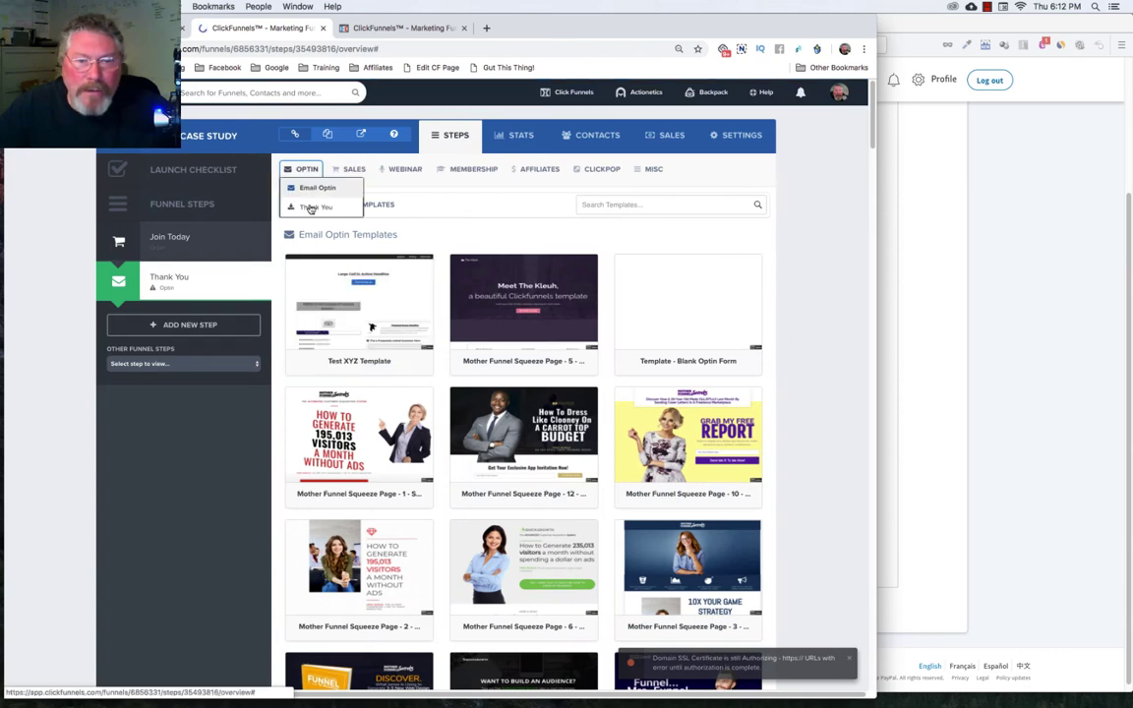
click(311, 207)
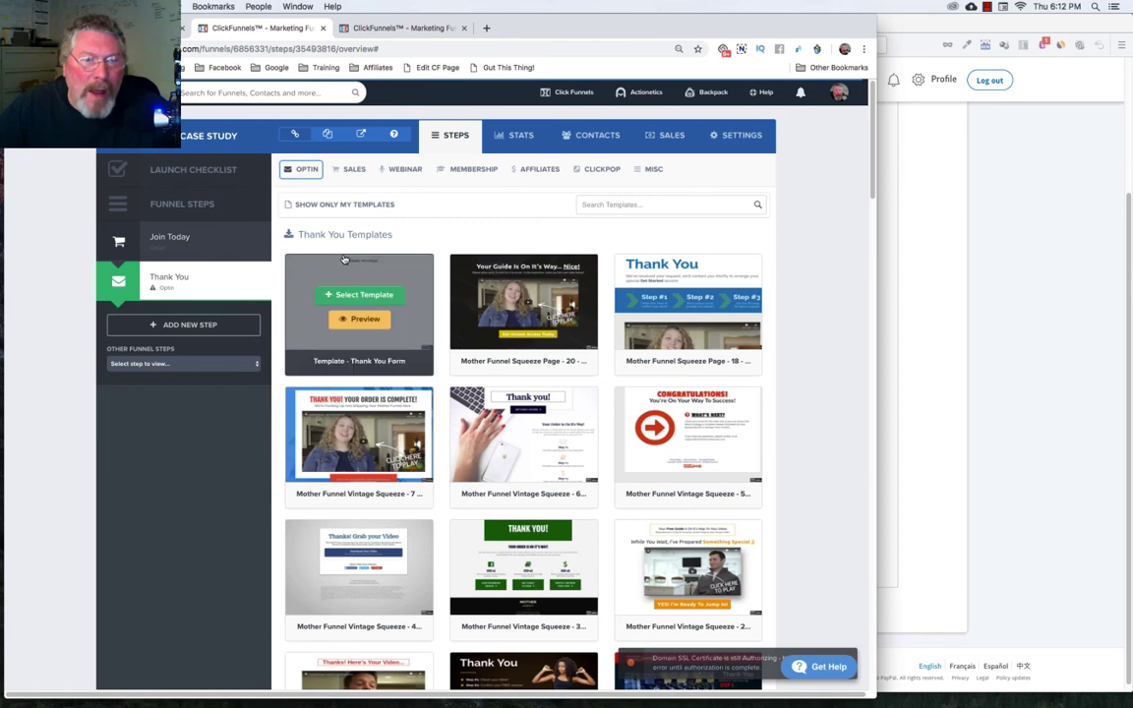
click(356, 295)
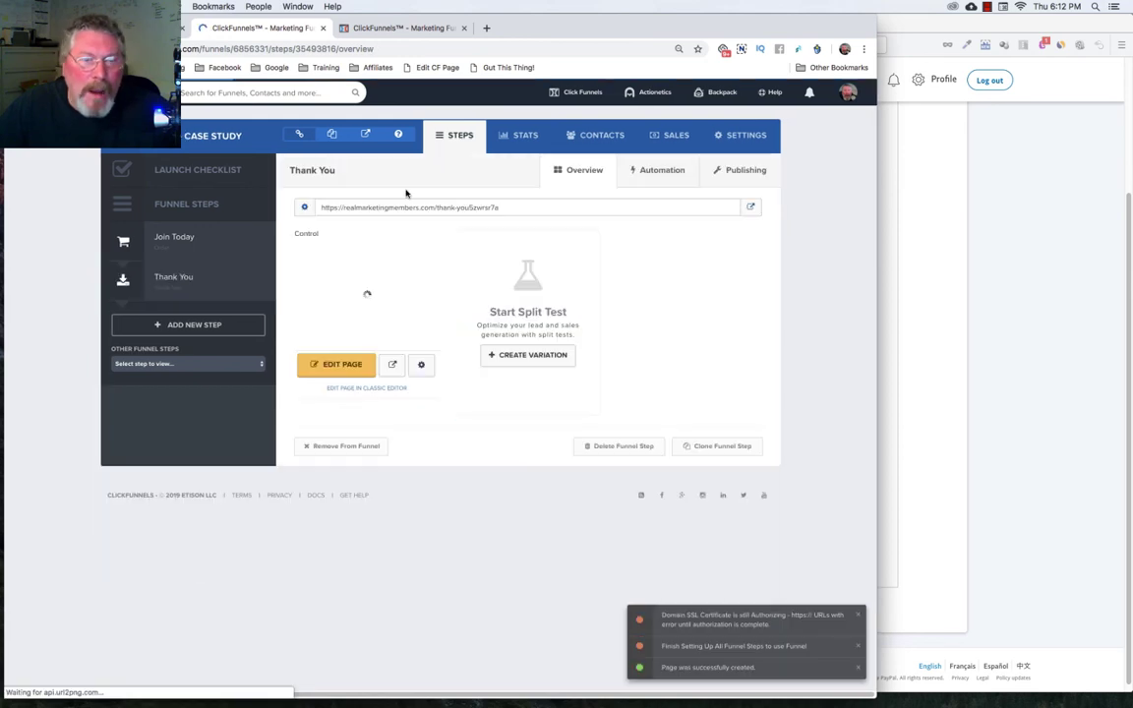
Step: Enable the Thank You page's URL as the PayPal finished-checkout destination and create the payment button
double_click(389, 208)
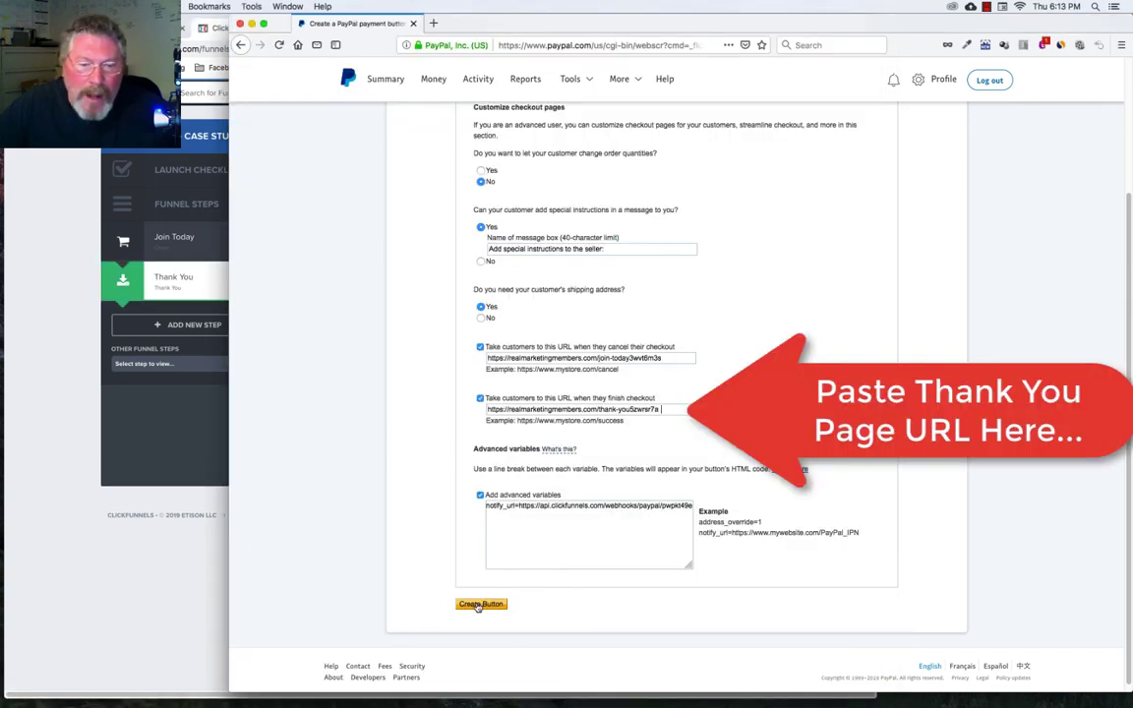
click(478, 605)
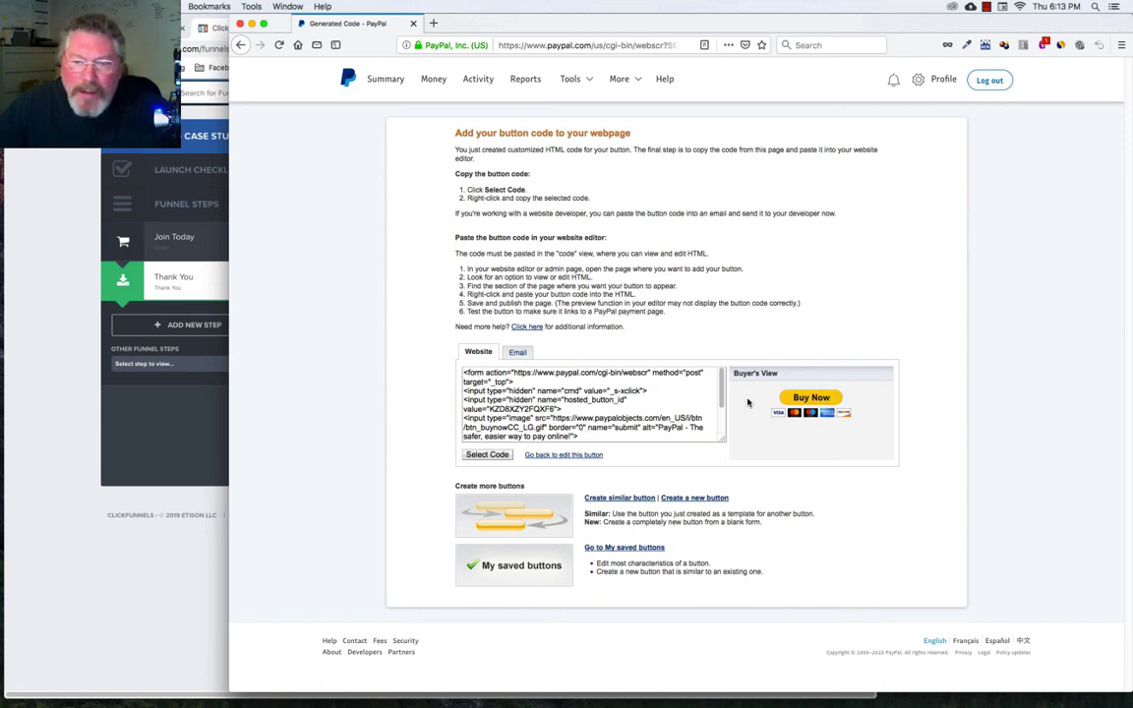
Step: Copy the email version of the new PayPal button's payment link and switch back to ClickFunnels
click(519, 351)
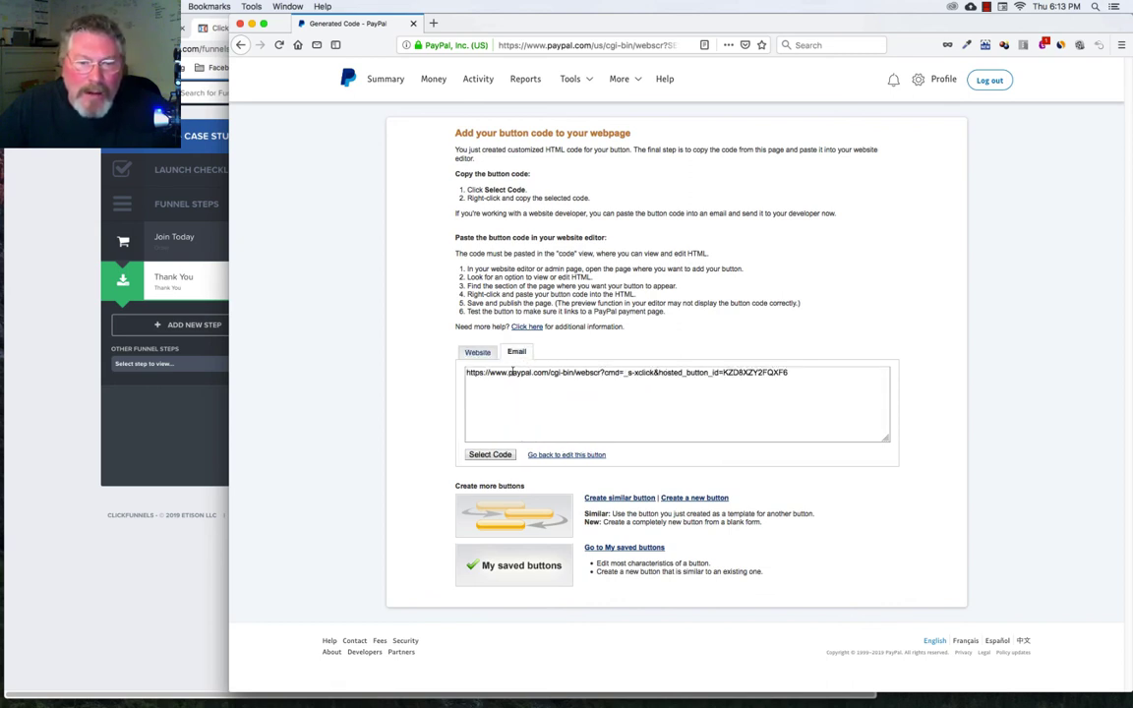
triple_click(512, 372)
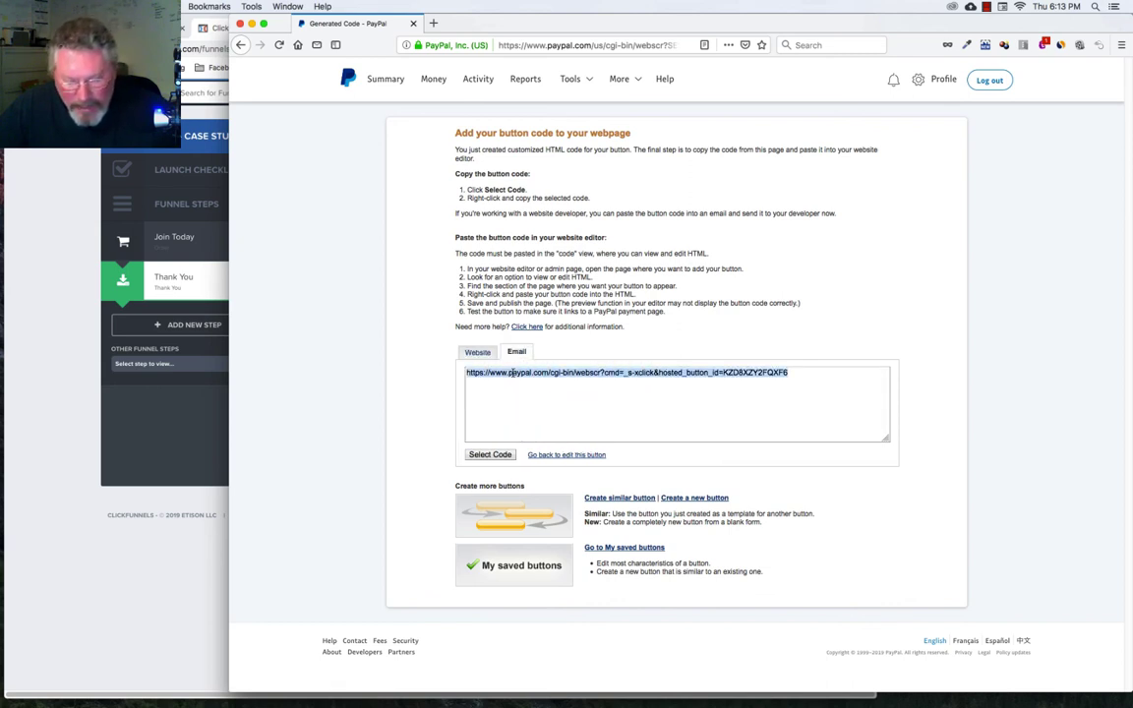
click(180, 436)
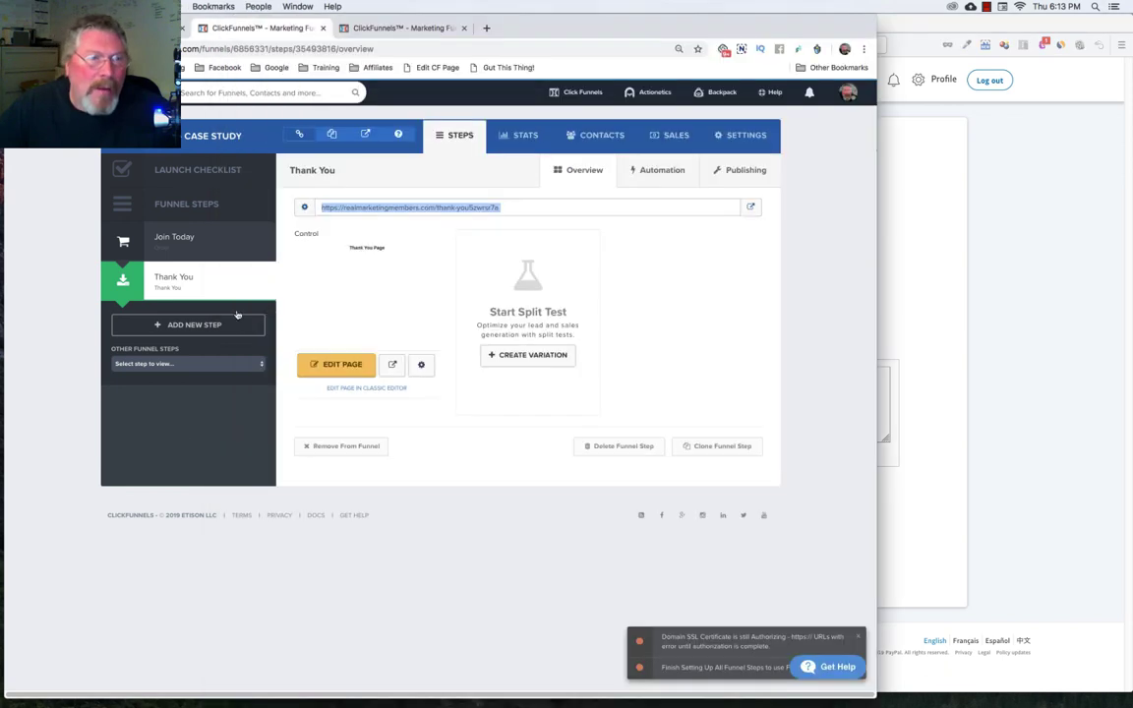
Step: In the Join Today page editor, point the PayPal button at the copied PayPal payment link and save the page
click(175, 238)
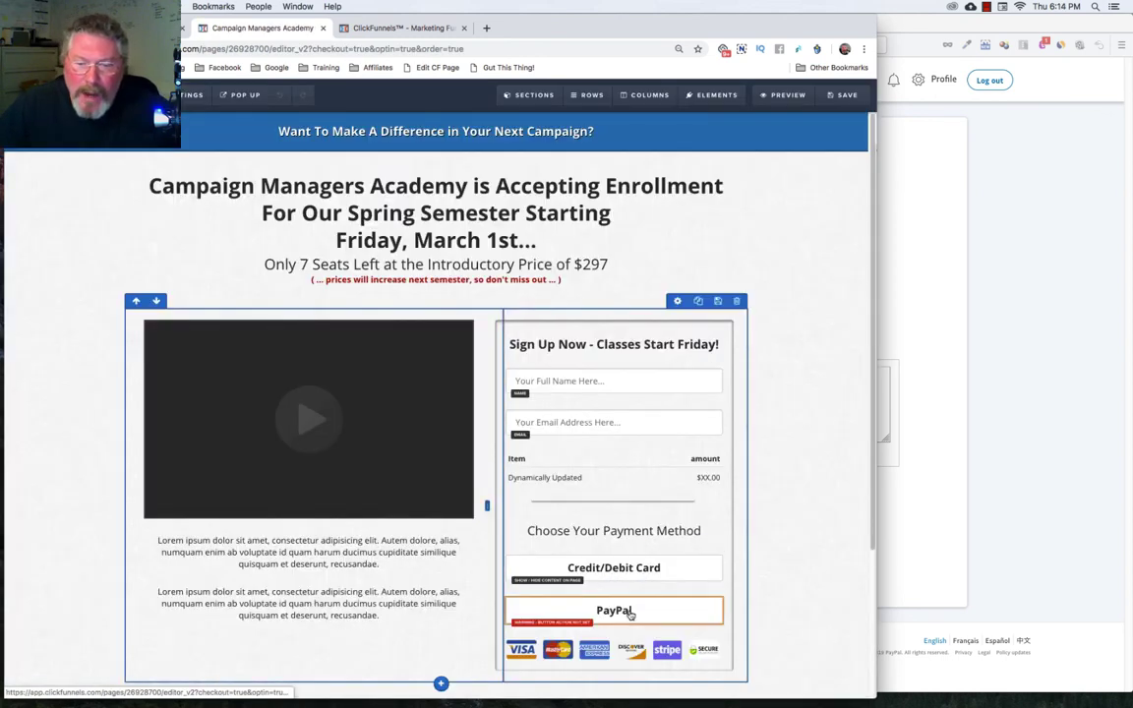
click(629, 612)
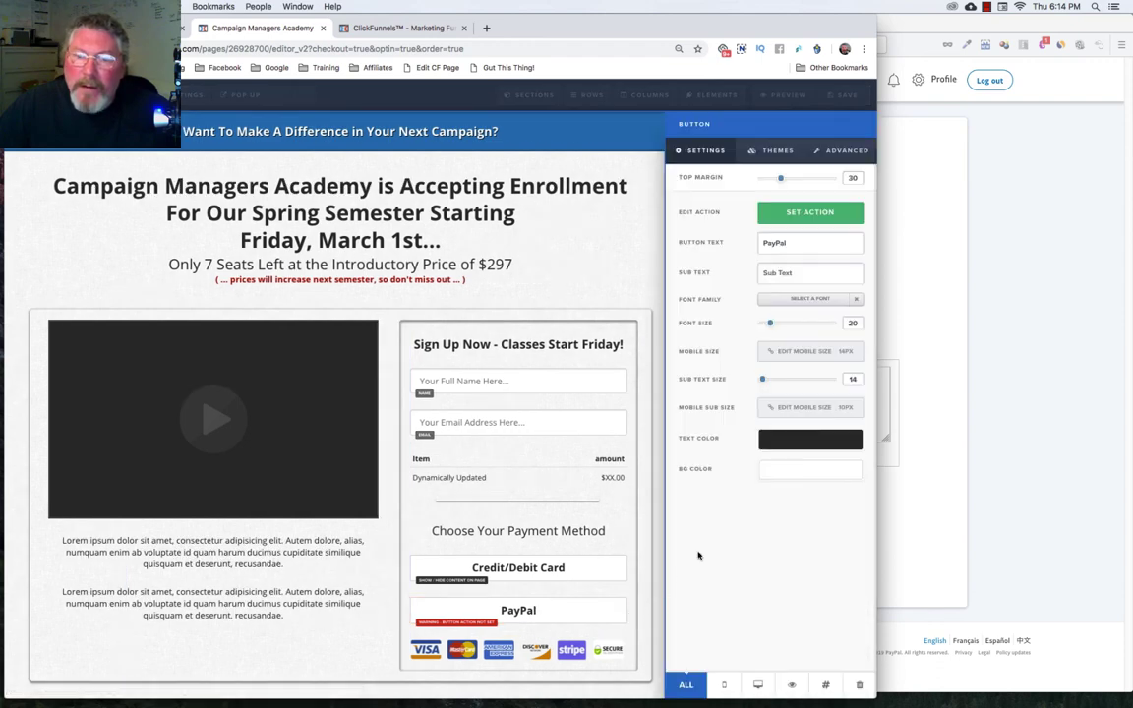
click(797, 212)
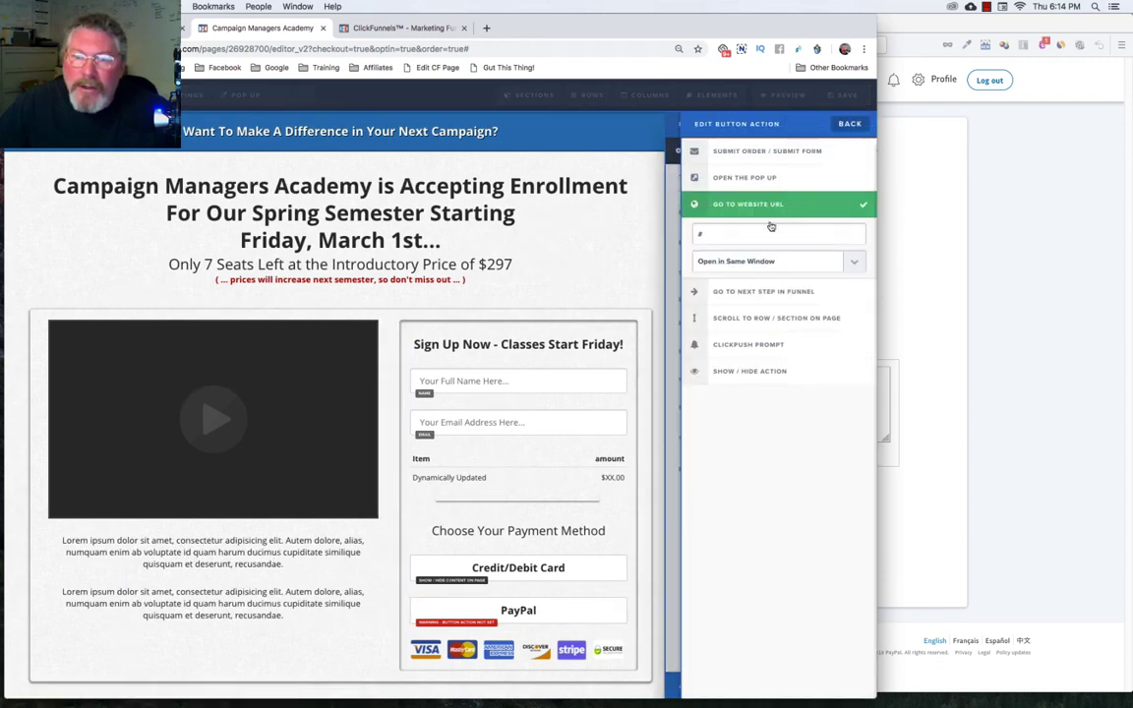
drag(715, 235, 694, 236)
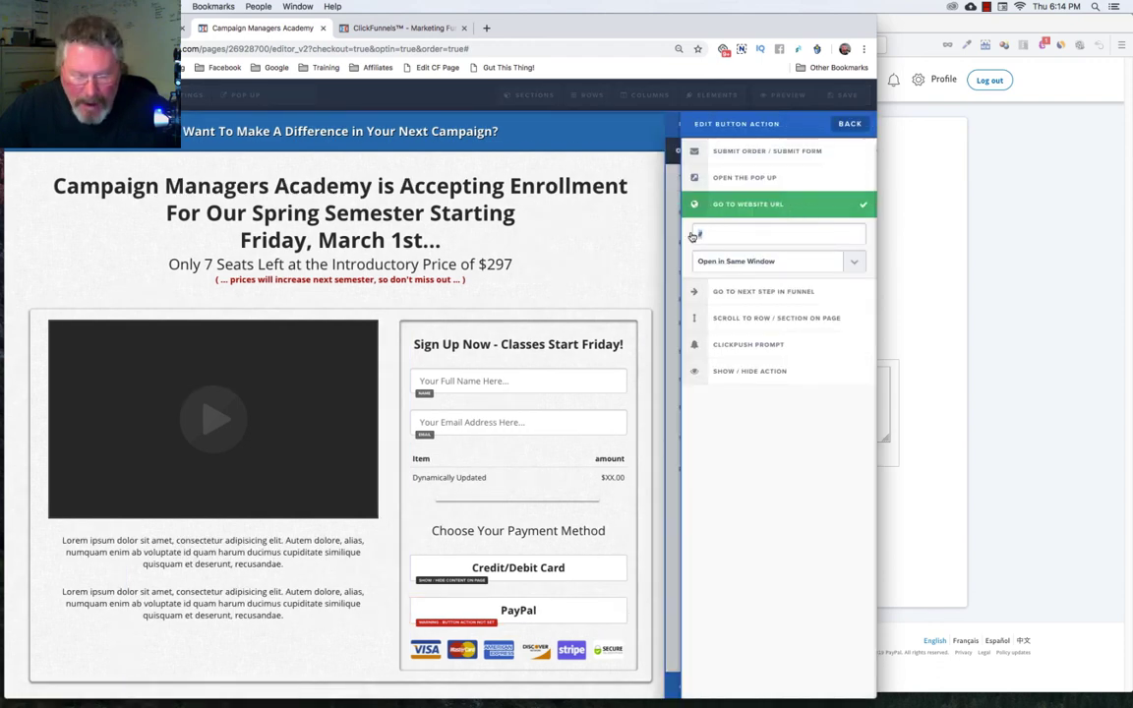
key(super+v)
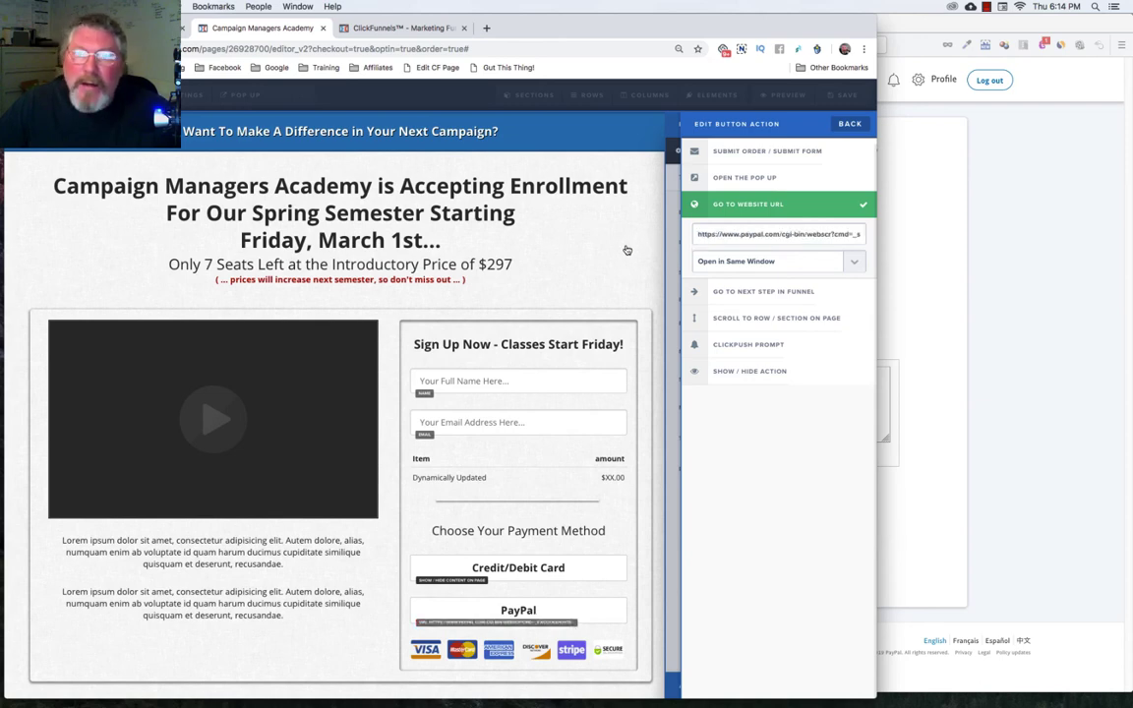
click(627, 250)
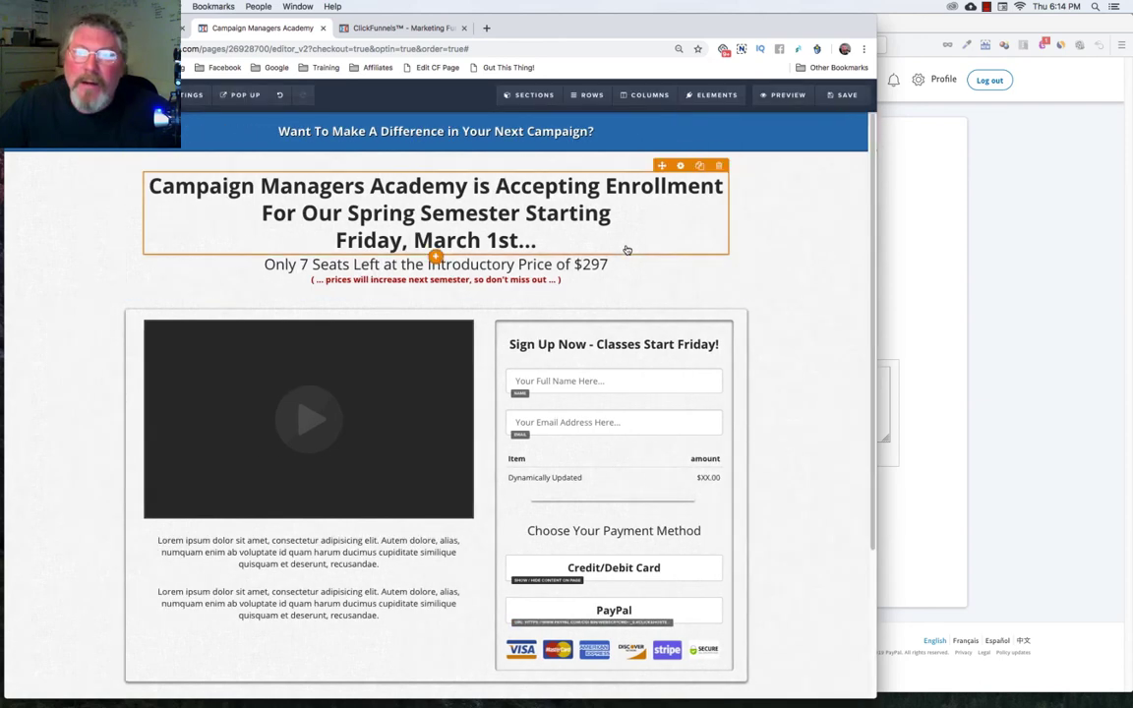
click(844, 96)
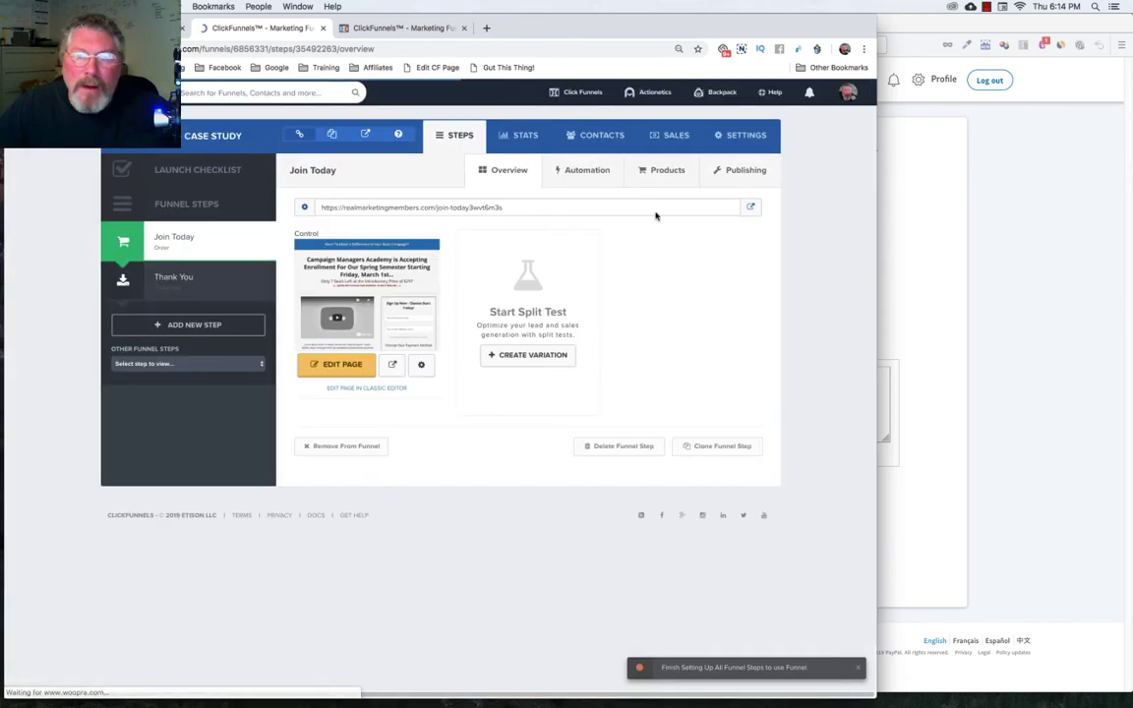
click(665, 173)
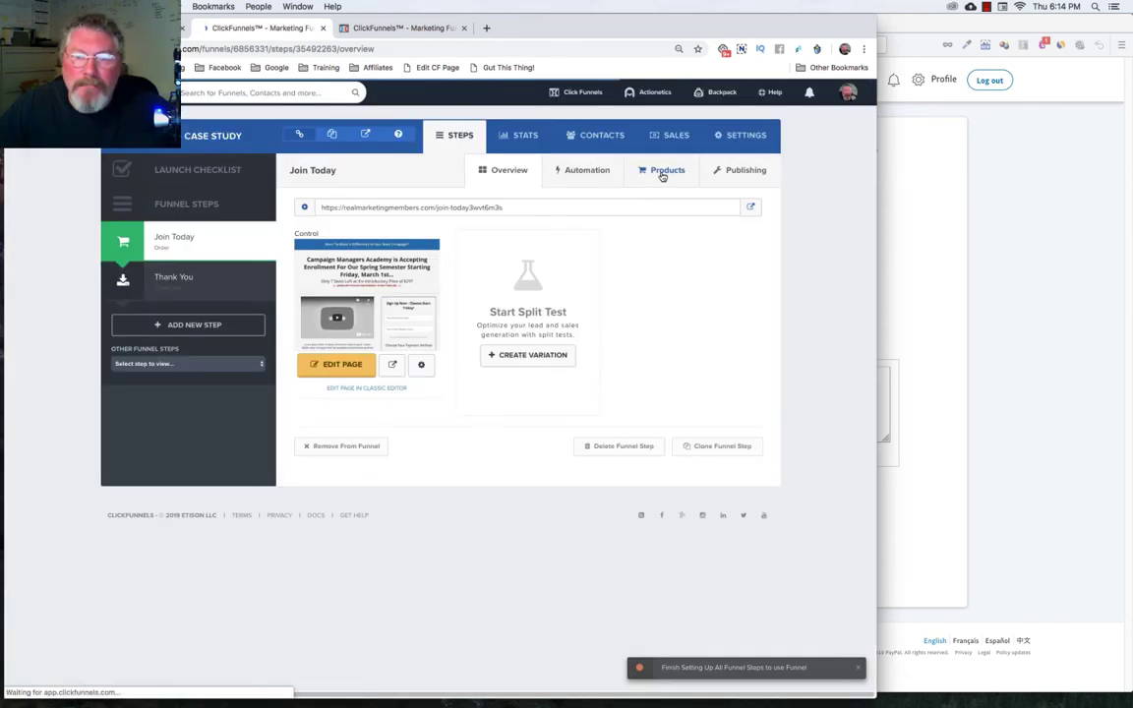
click(725, 305)
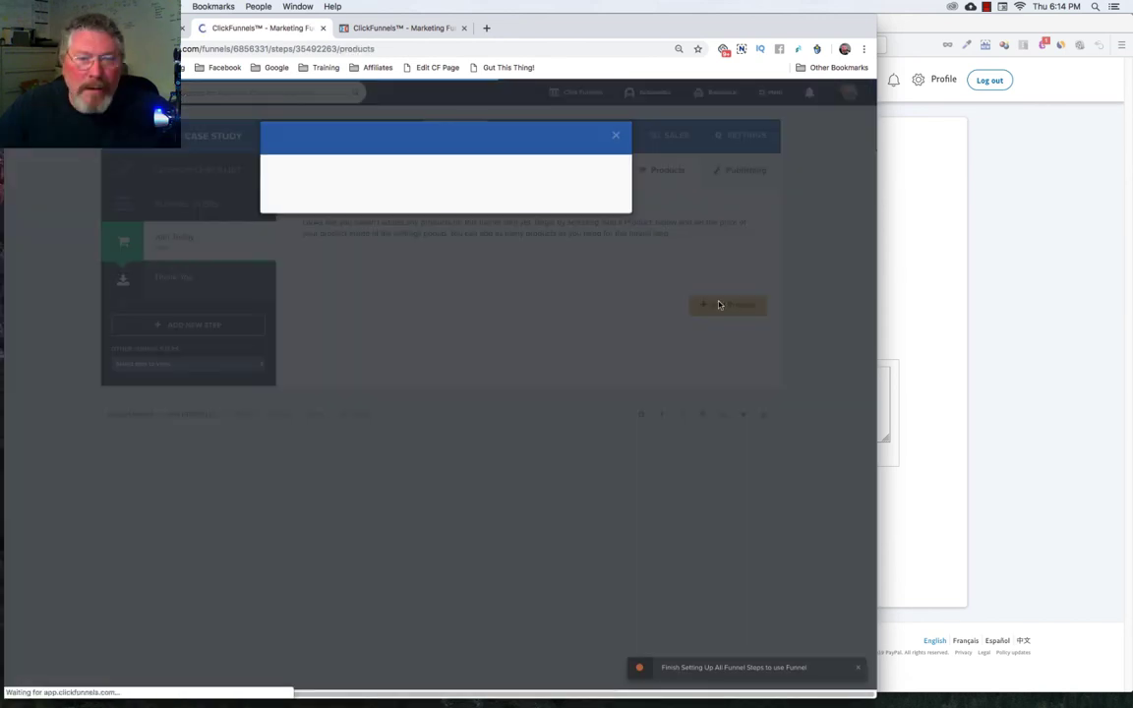
click(365, 212)
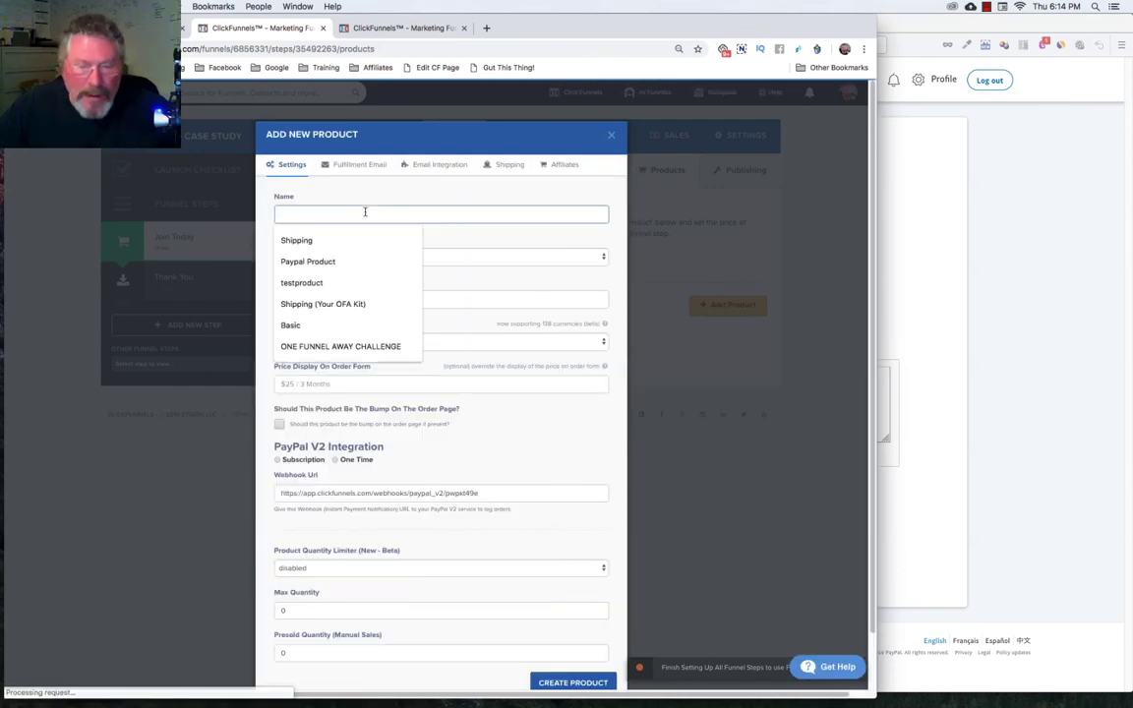
text(CMA Test)
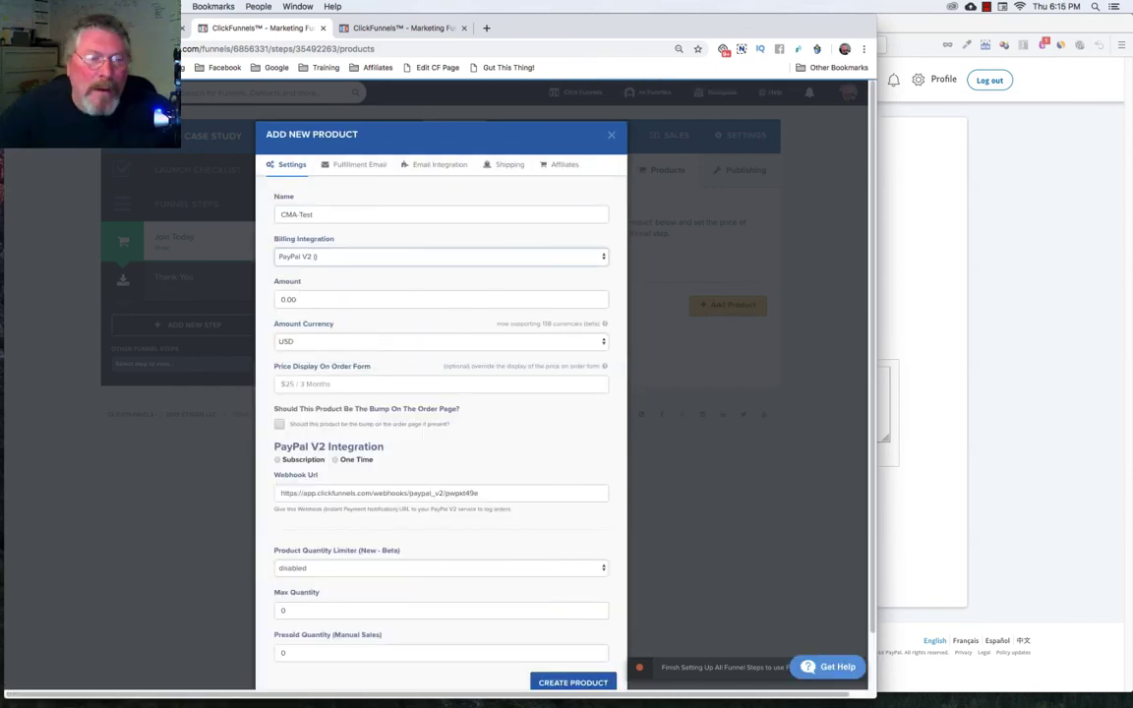
click(353, 257)
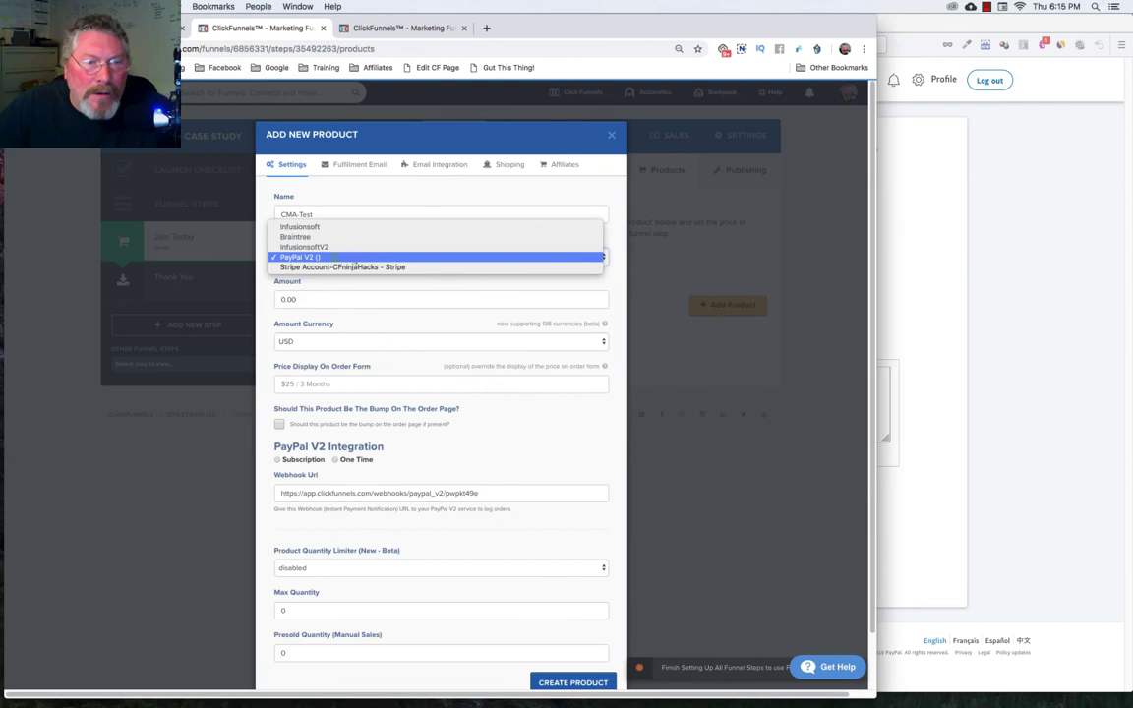
click(354, 266)
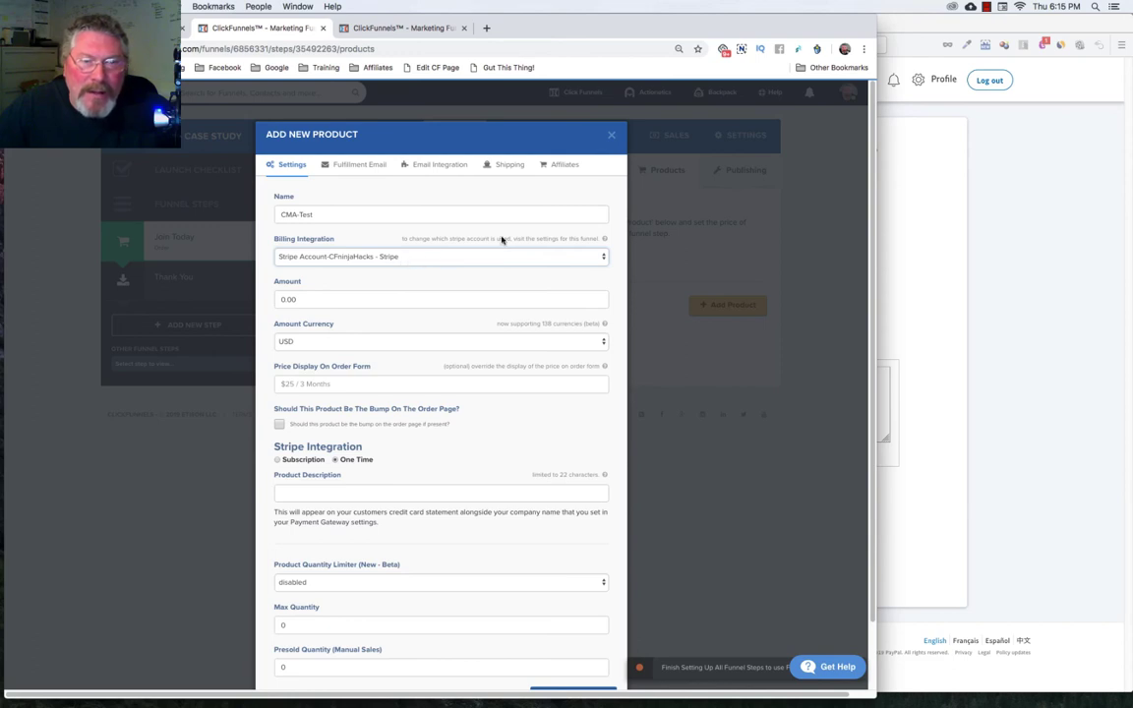
click(610, 134)
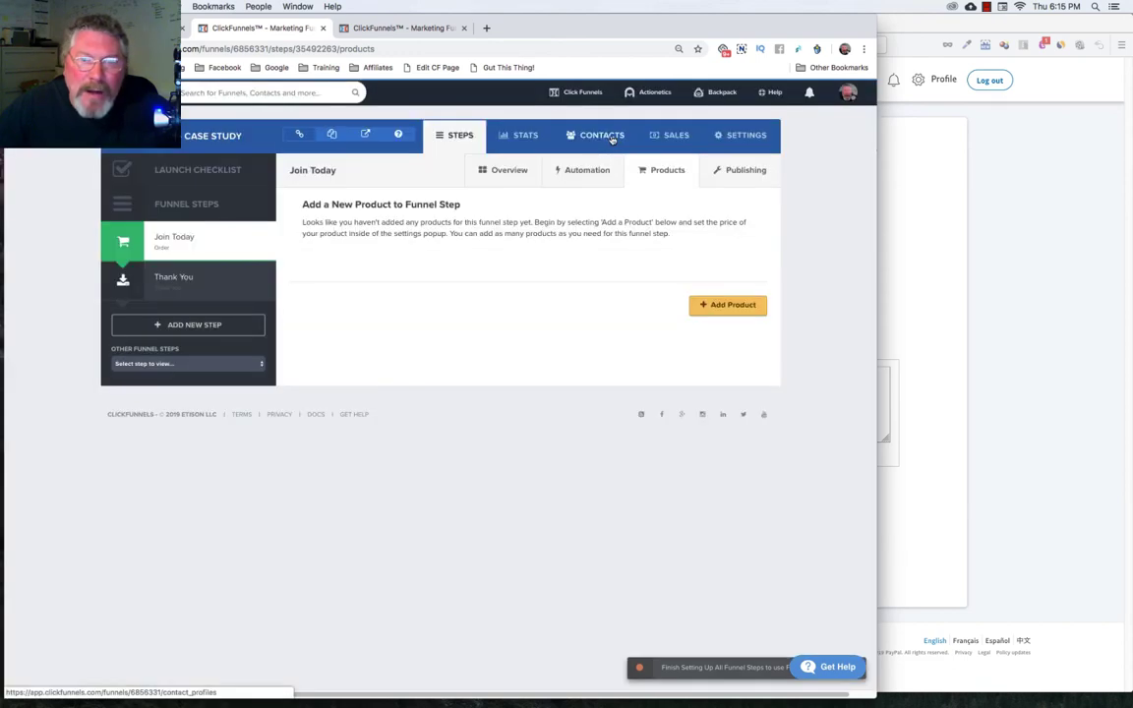
Step: In the funnel settings, select "CMA - Stripe" as the Stripe account, turn on its test mode, and save the settings
click(744, 142)
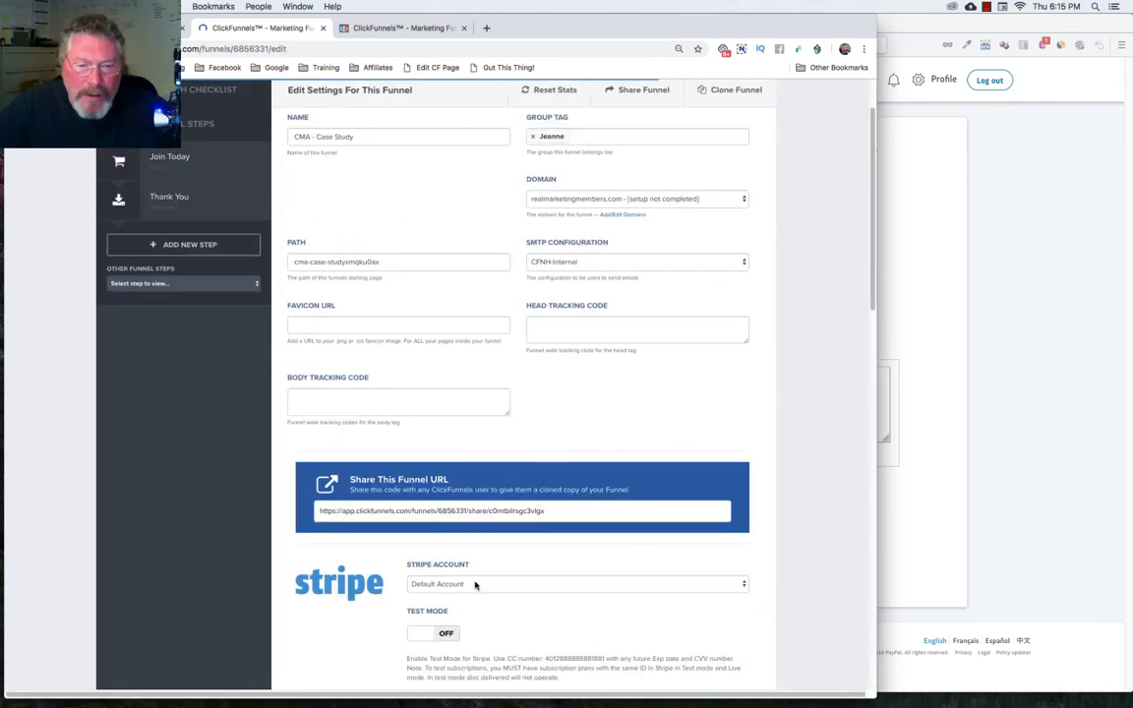
click(475, 585)
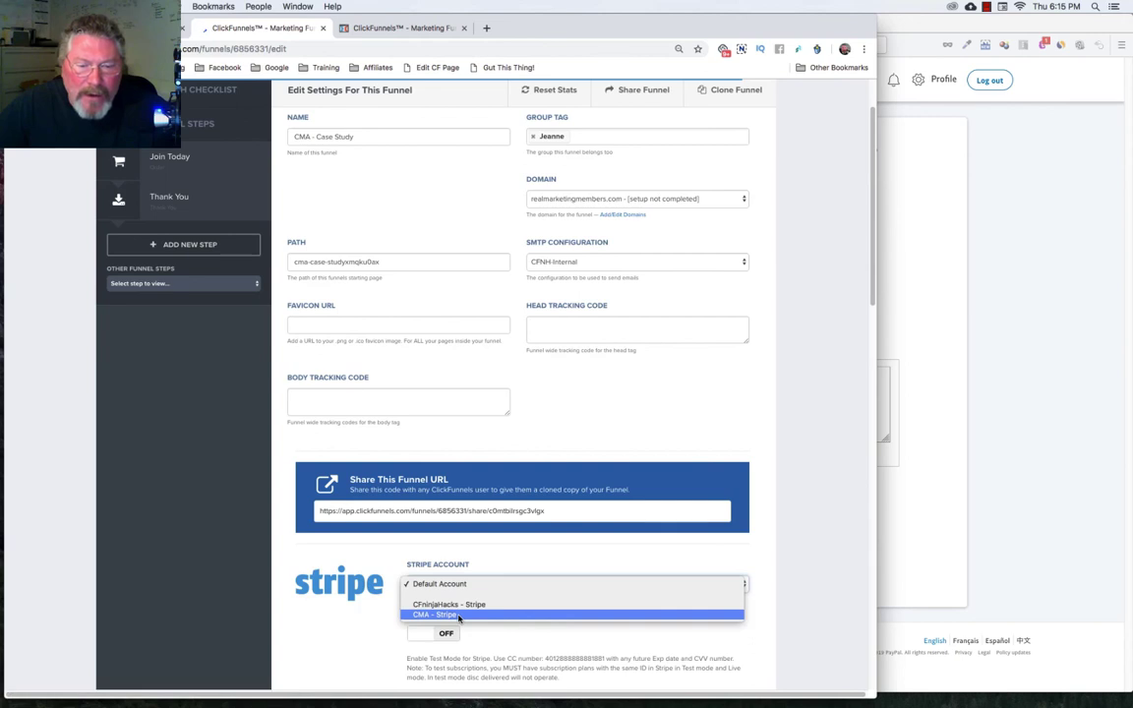
click(459, 615)
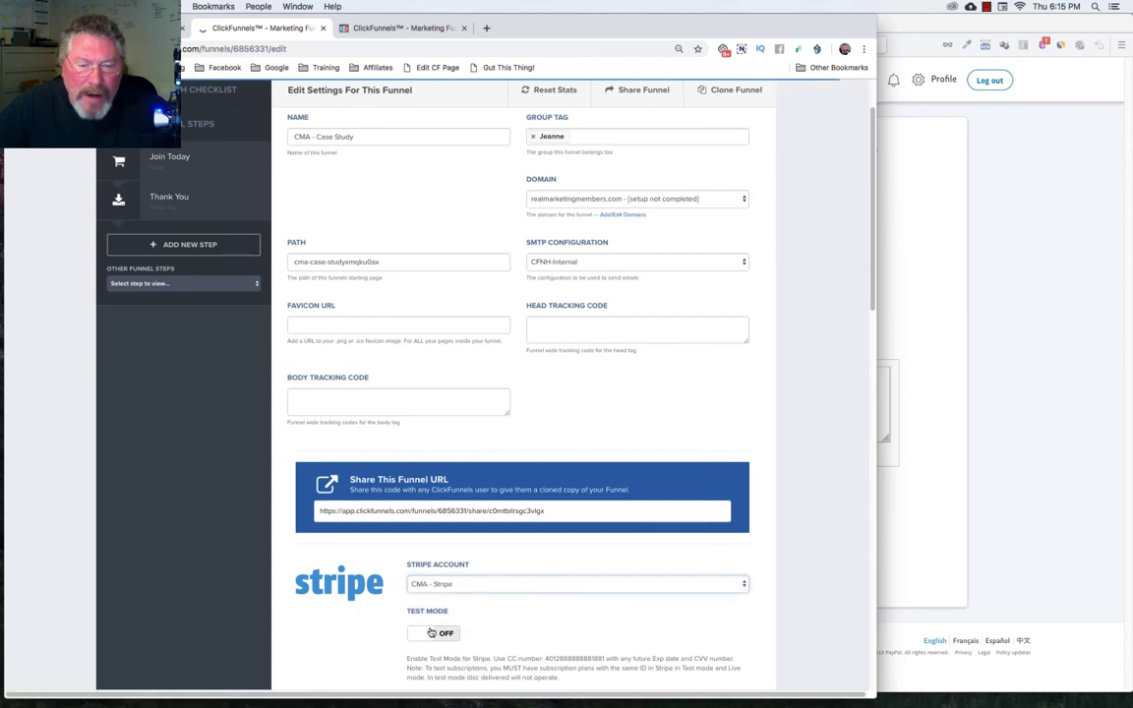
click(419, 635)
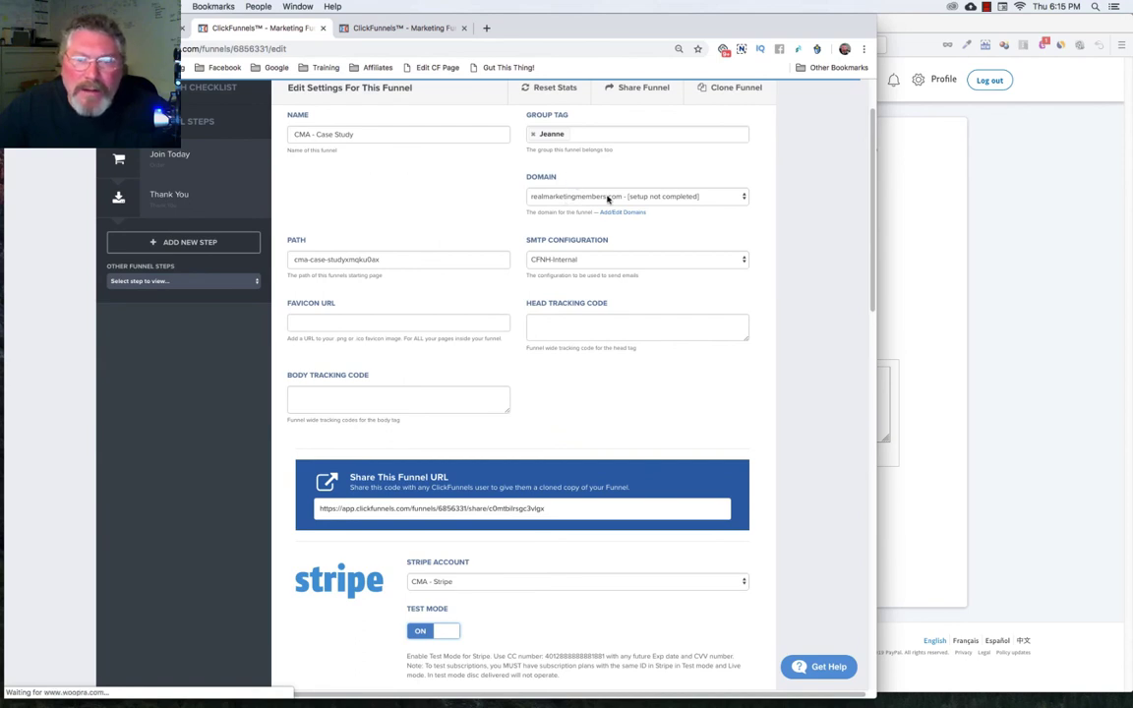
scroll(582, 393, down, 3)
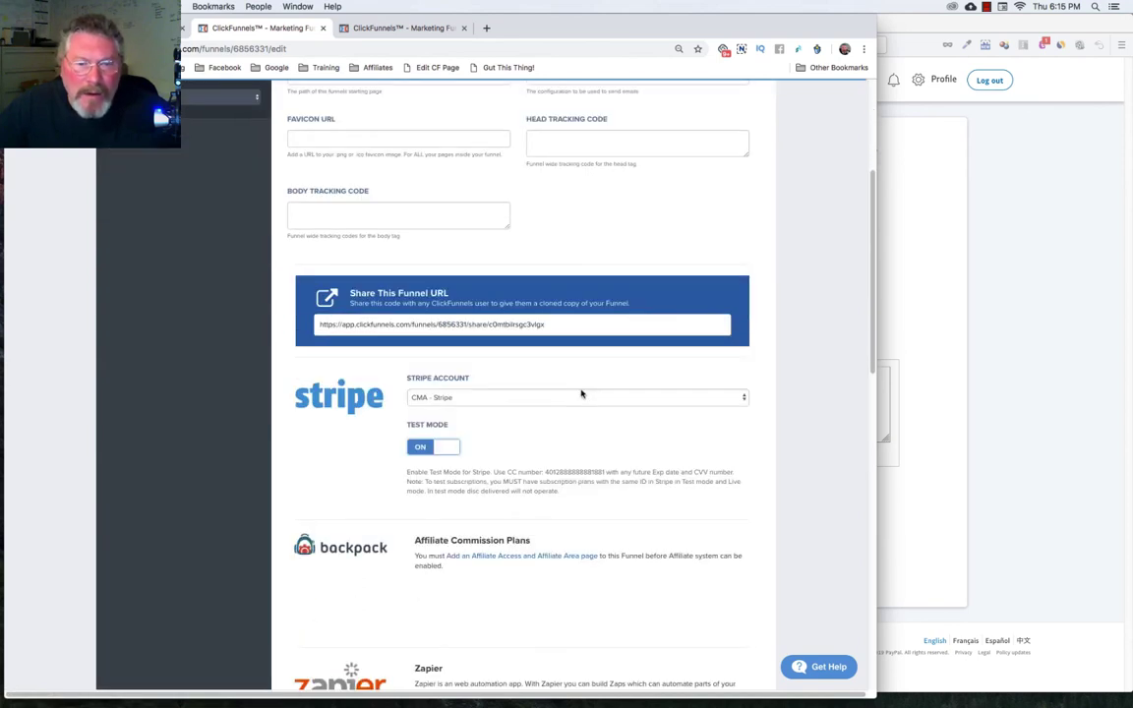
scroll(581, 394, down, 10)
click(686, 604)
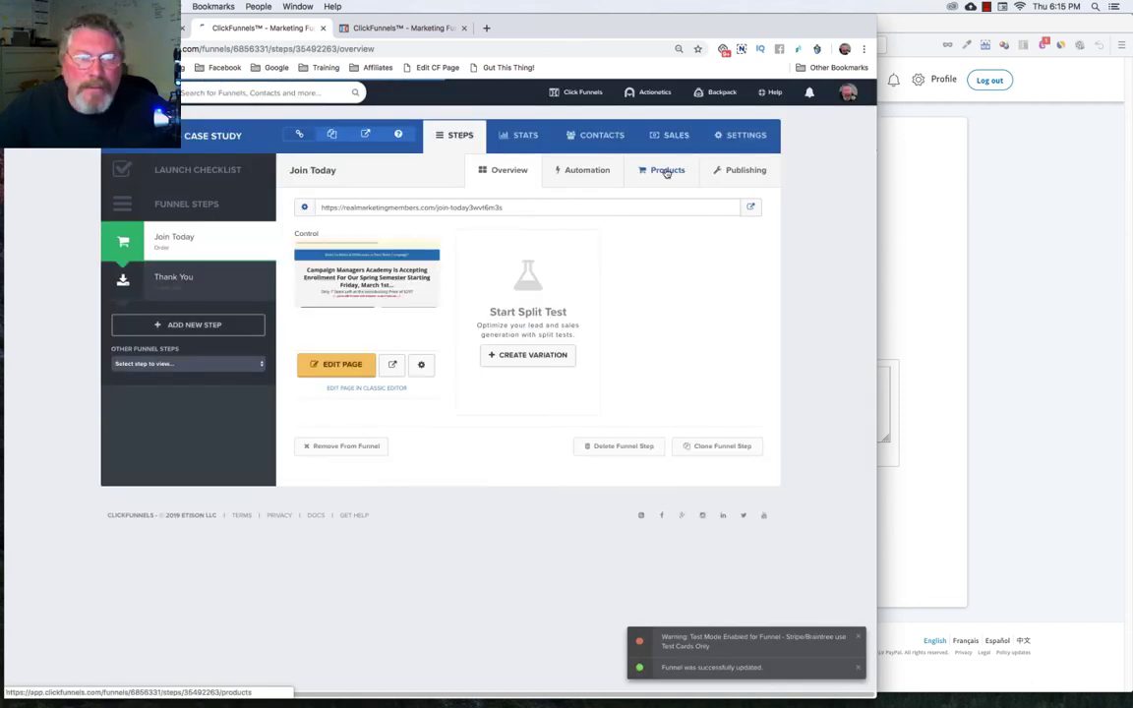
Step: Start a new product named "CMA-Test" on the Join Today step with "Stripe Account-CMA - Stripe" as its billing integration
click(666, 172)
click(720, 307)
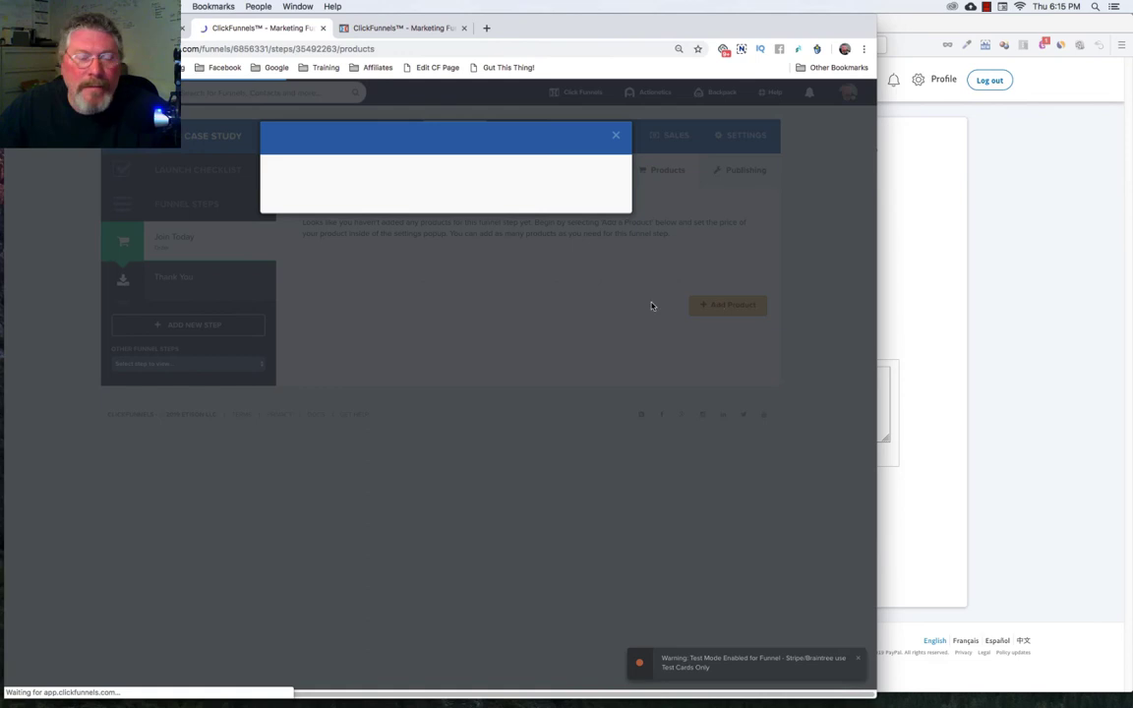
text(CMA-)
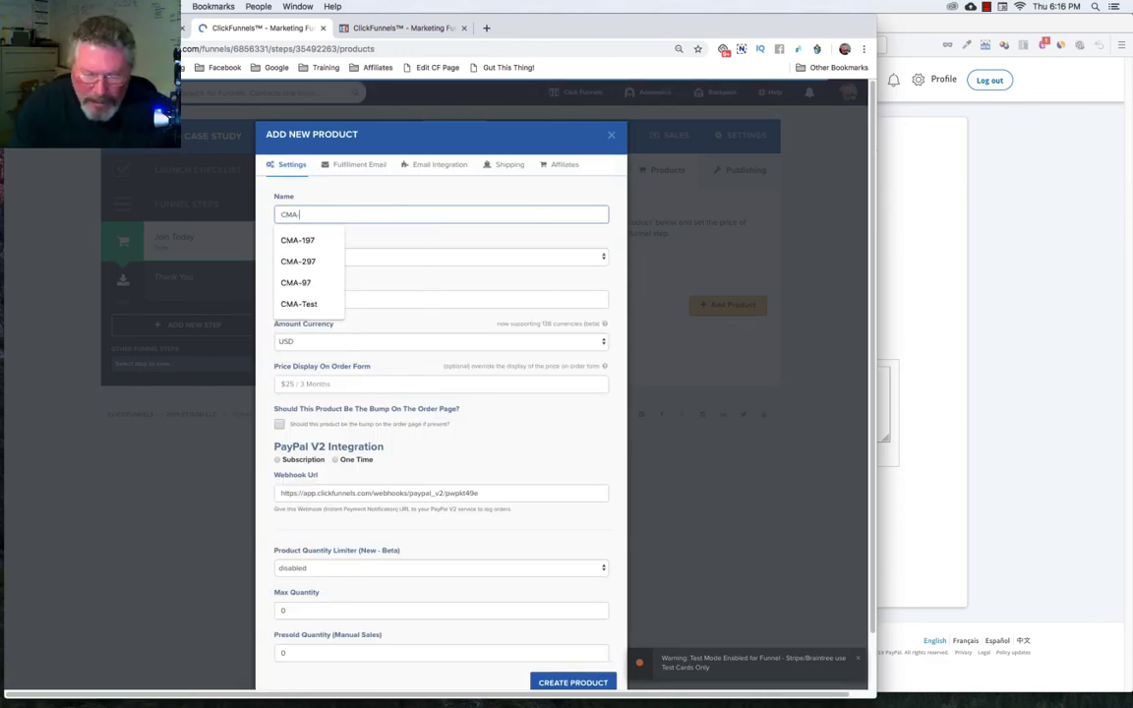
click(299, 304)
click(325, 257)
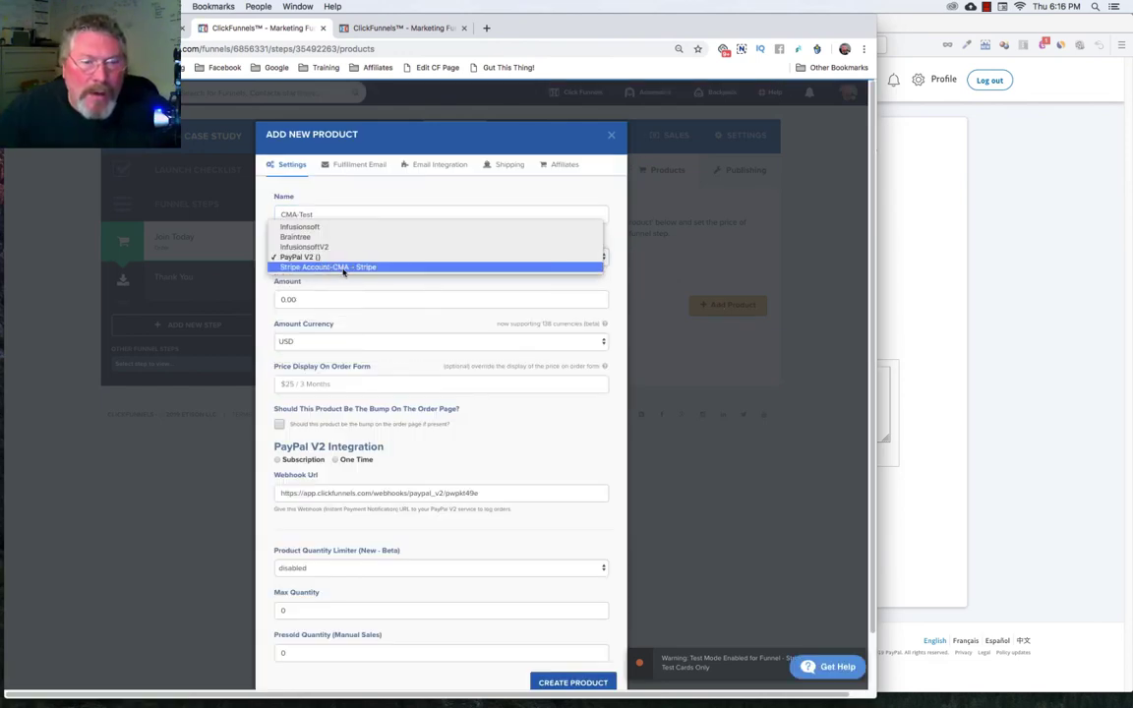
click(344, 267)
Step: Set the product amount to 297 and its order form price display to "Introductory Price - $297"
drag(322, 298, 278, 298)
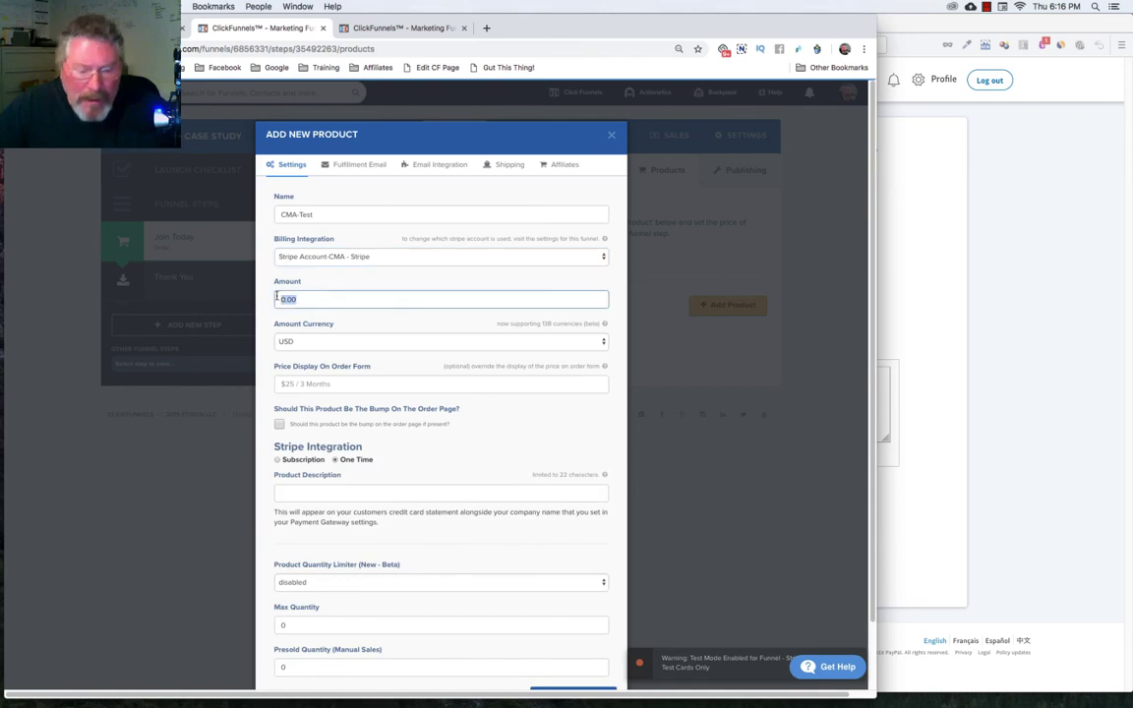
text(297)
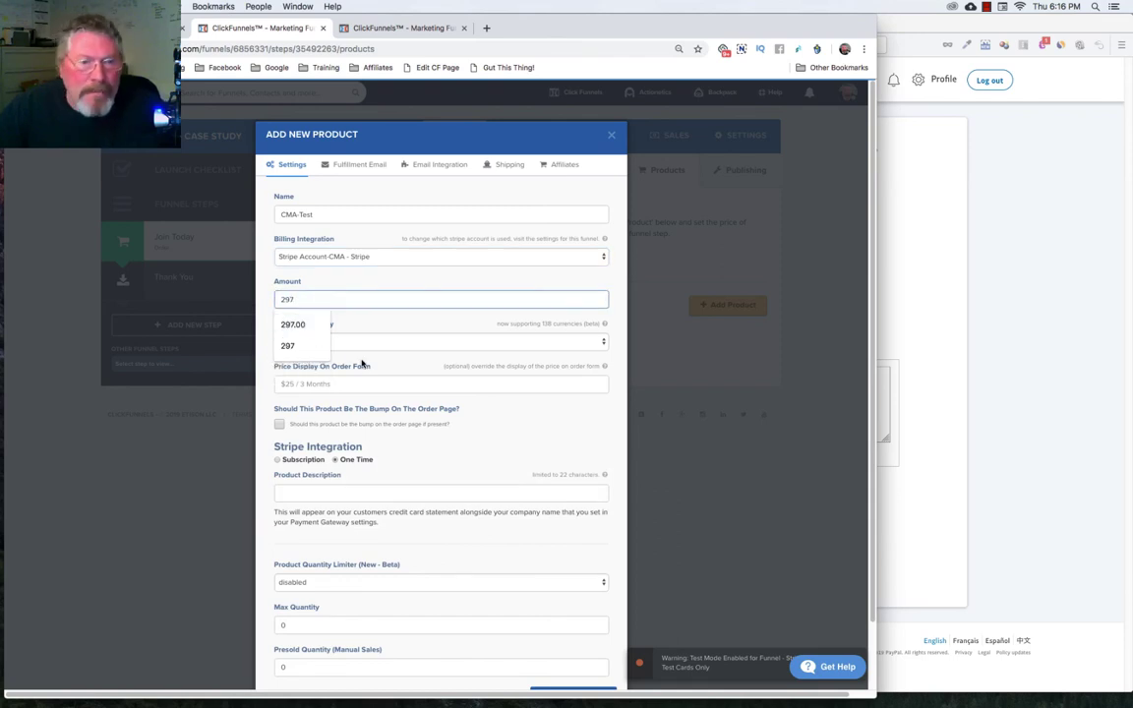
click(375, 358)
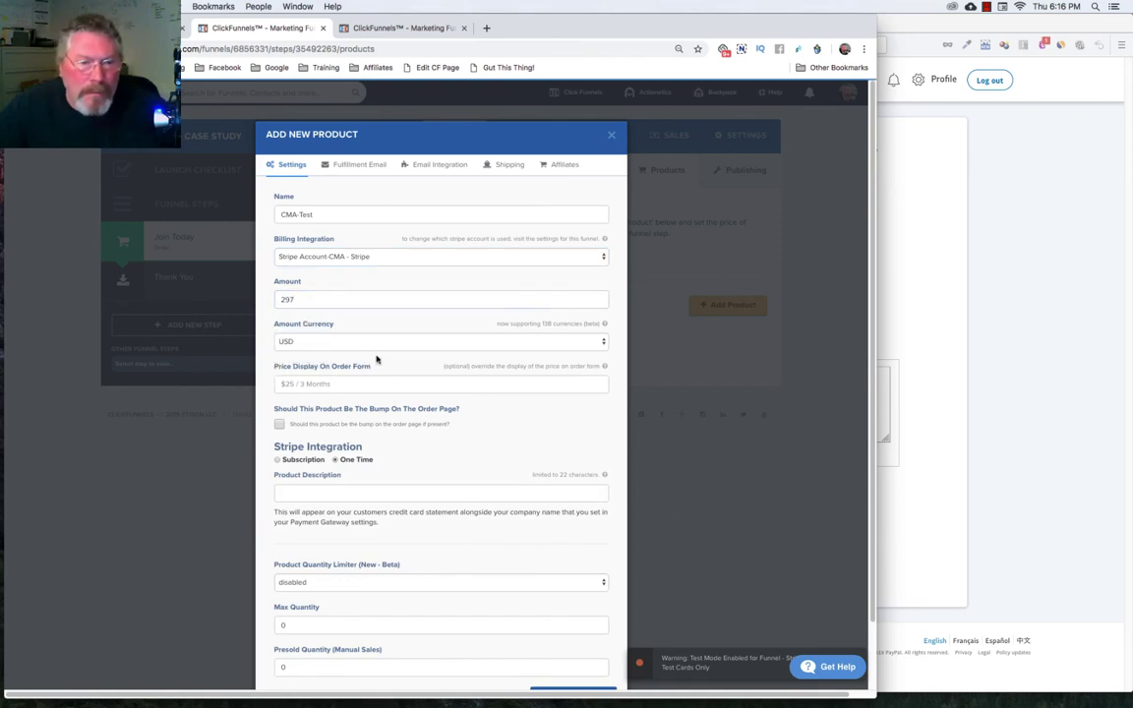
click(322, 383)
click(318, 473)
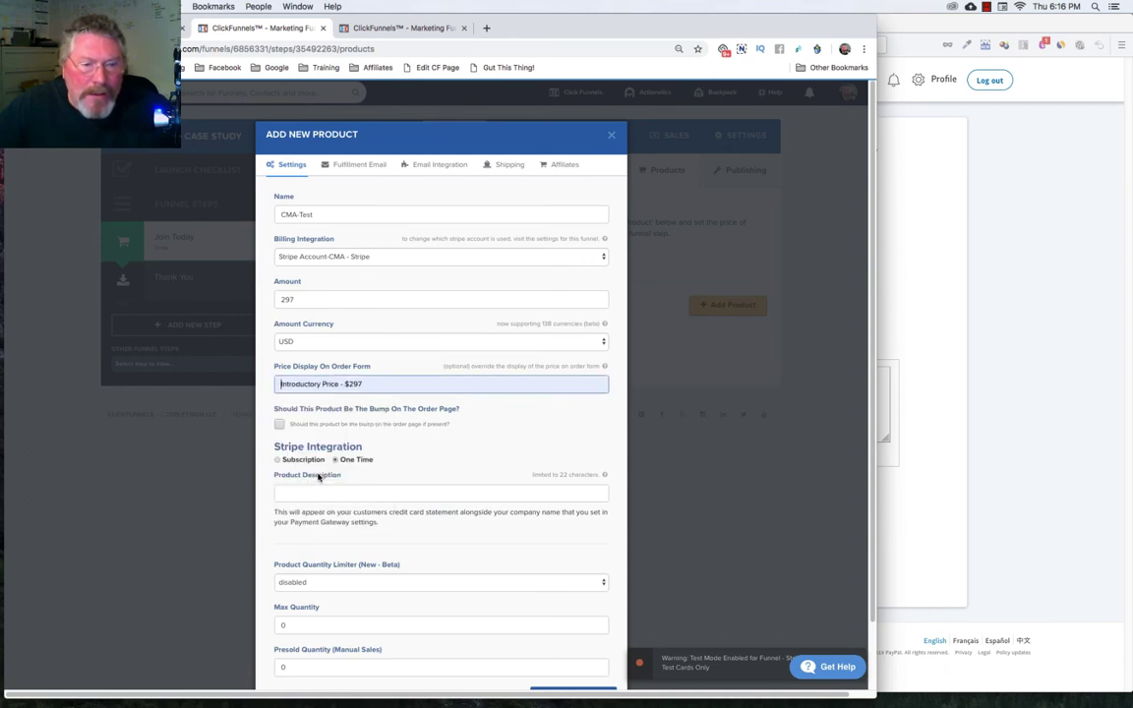
Step: Enter "Campaign Managers Acad" as the Stripe product description and create the product
click(317, 494)
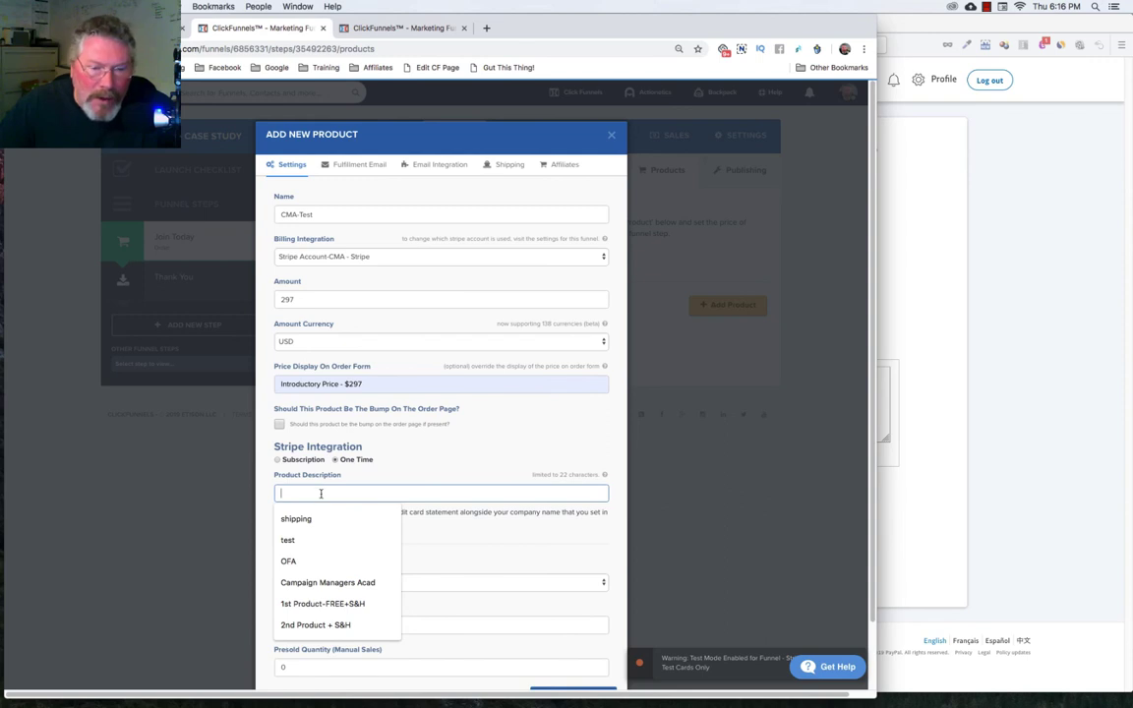
click(323, 583)
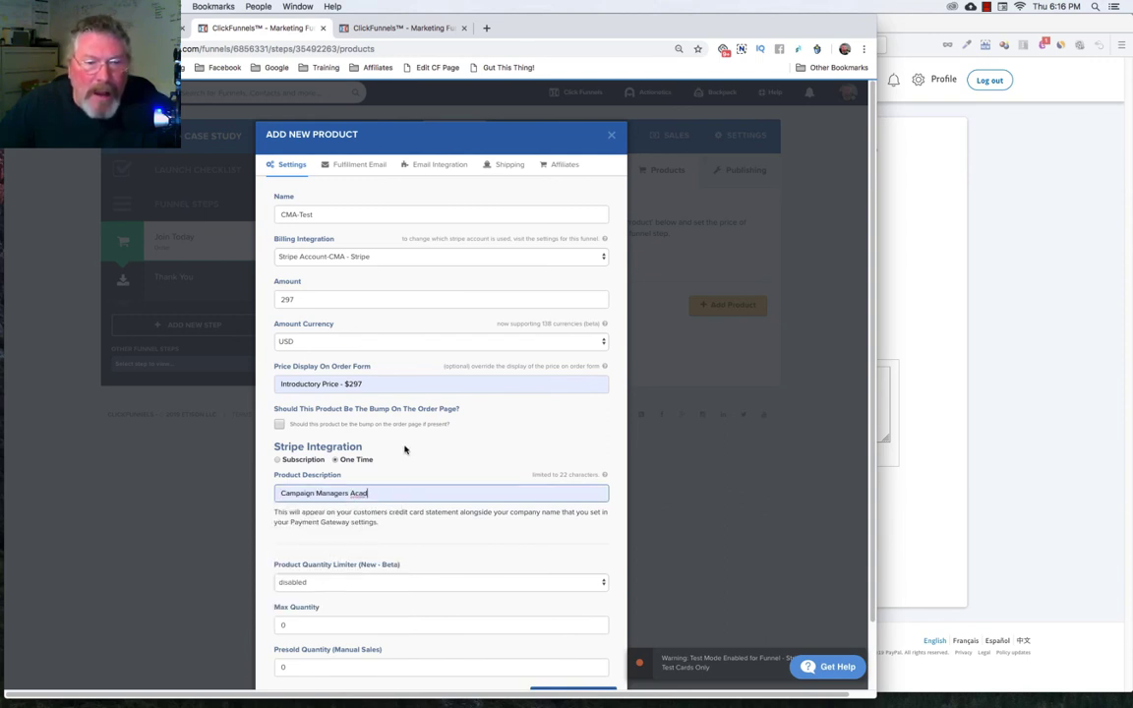
scroll(404, 449, down, 3)
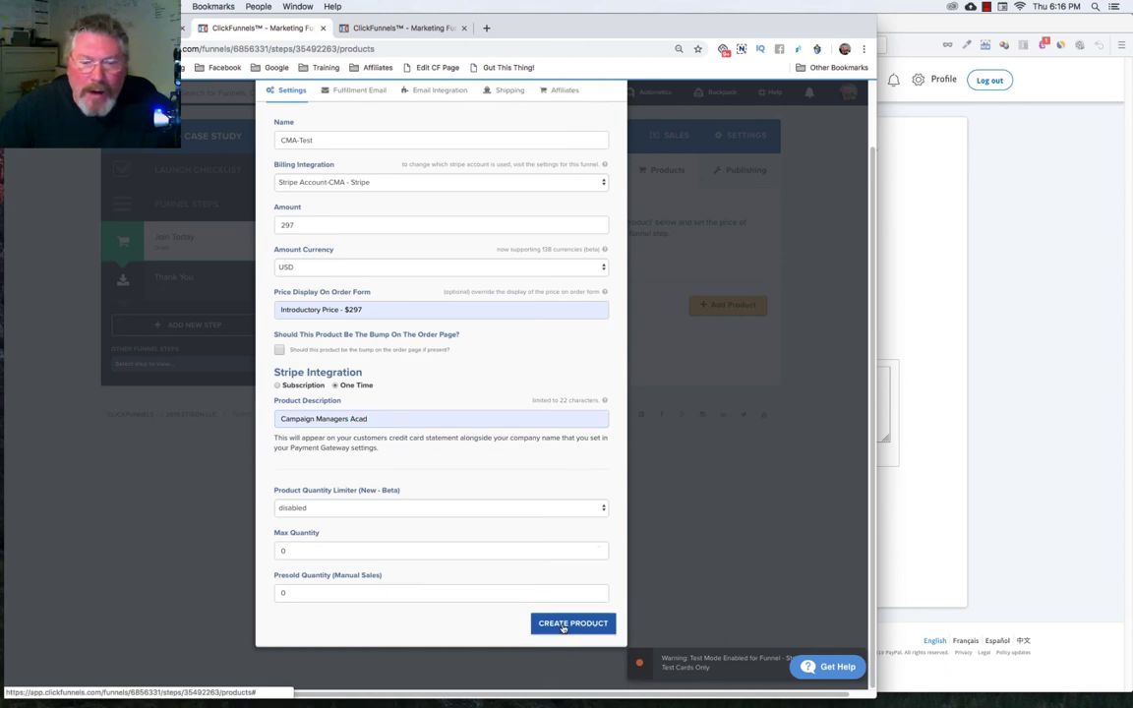
click(573, 624)
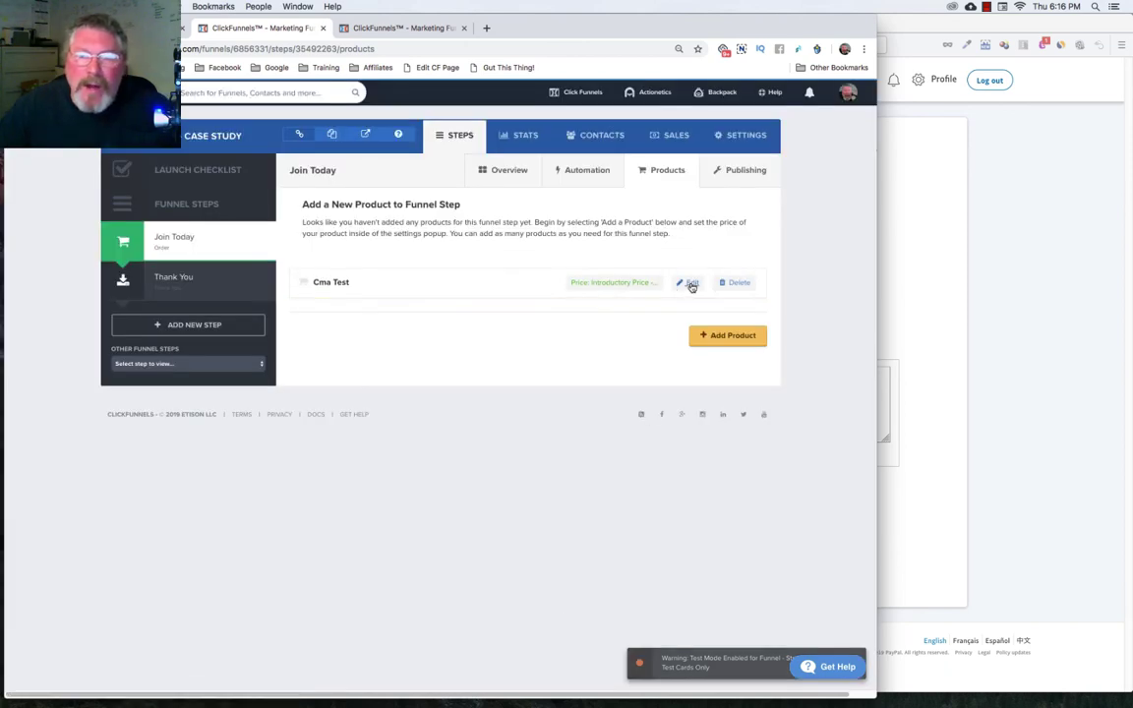
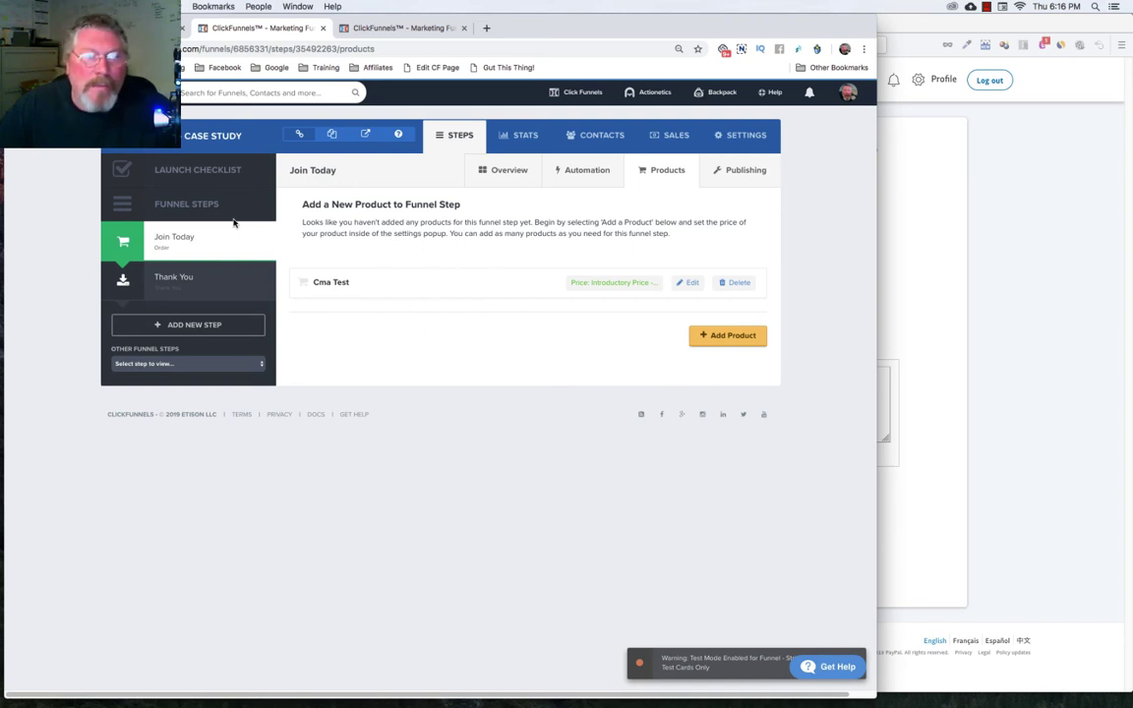
Step: In the payment gateways, edit "CMA - Stripe" to enable Apple Pay for realmarketingmembers.com and update the Stripe account
click(181, 240)
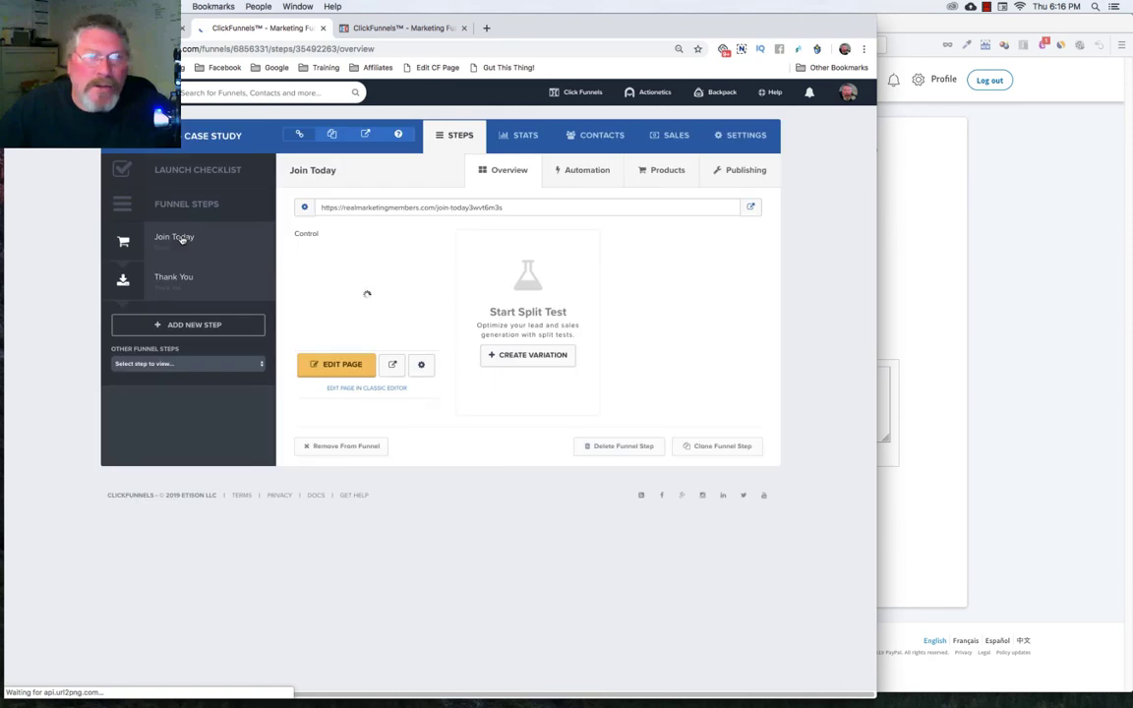
click(391, 28)
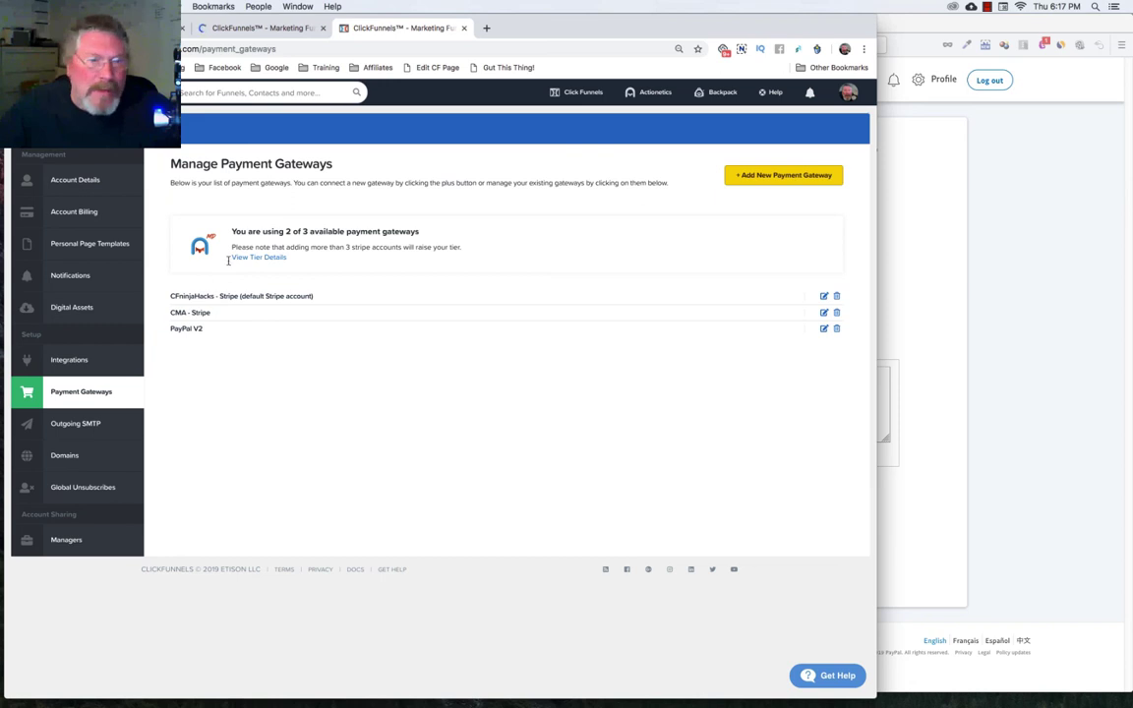
click(825, 314)
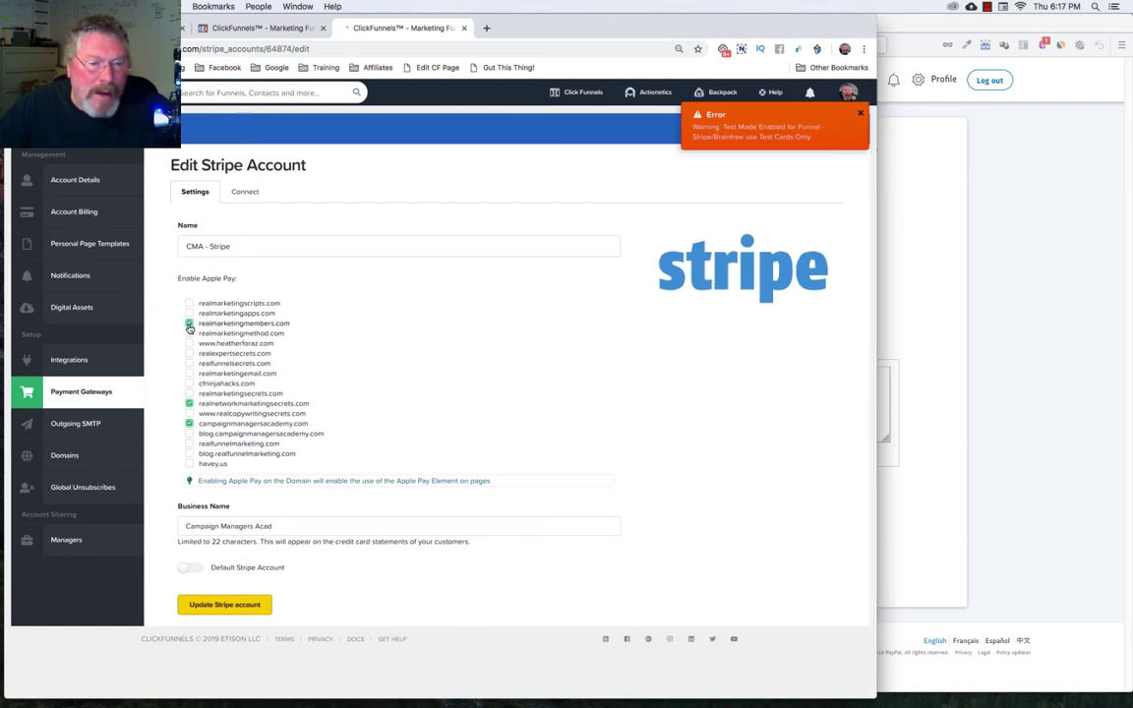
click(213, 606)
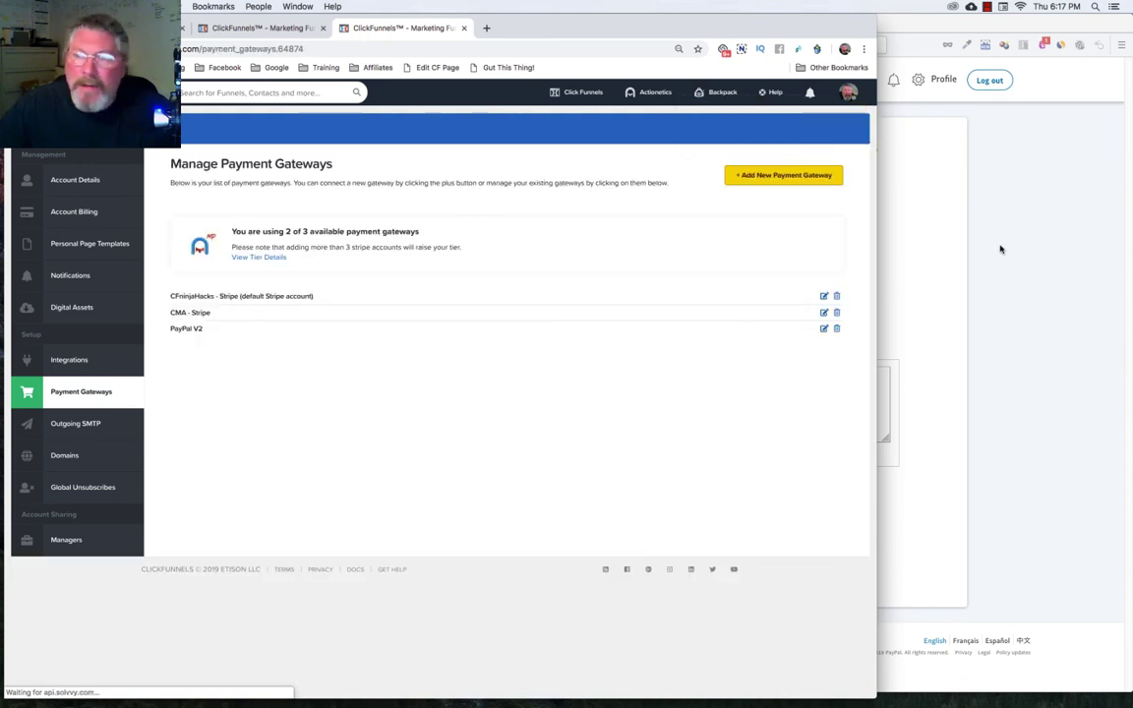
Step: Switch to the browser window showing PayPal, open the Stripe dashboard in a new tab, and select the Campaign Managers account
click(1001, 249)
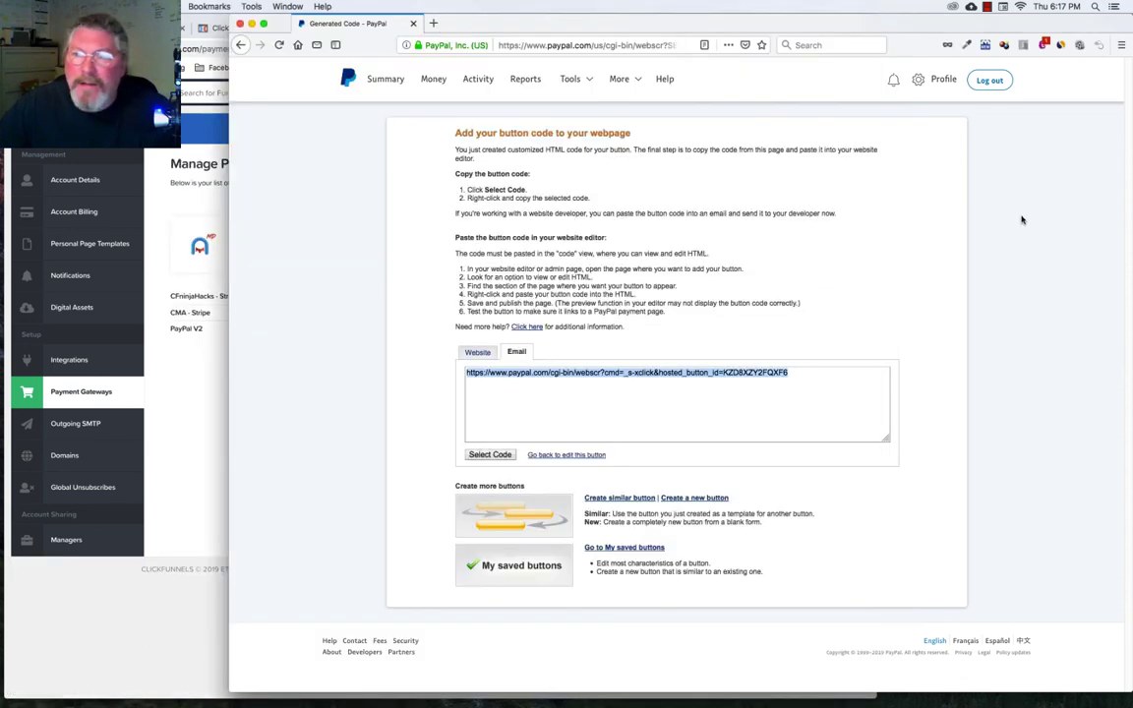
click(434, 25)
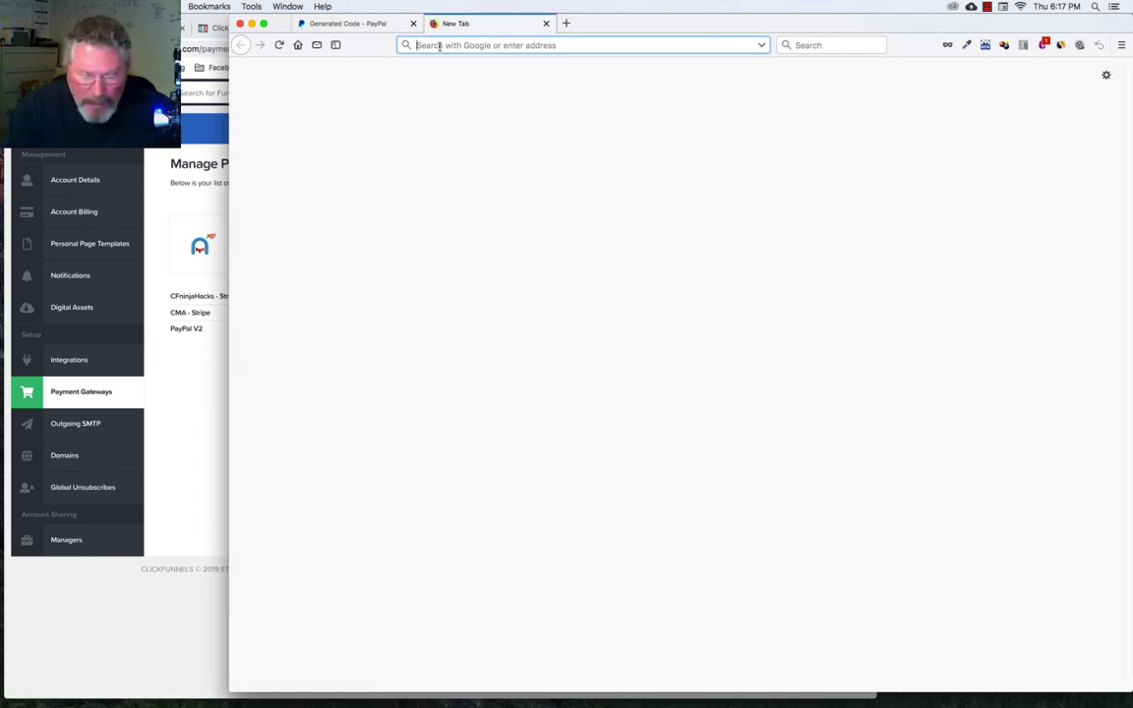
text(d)
key(Return)
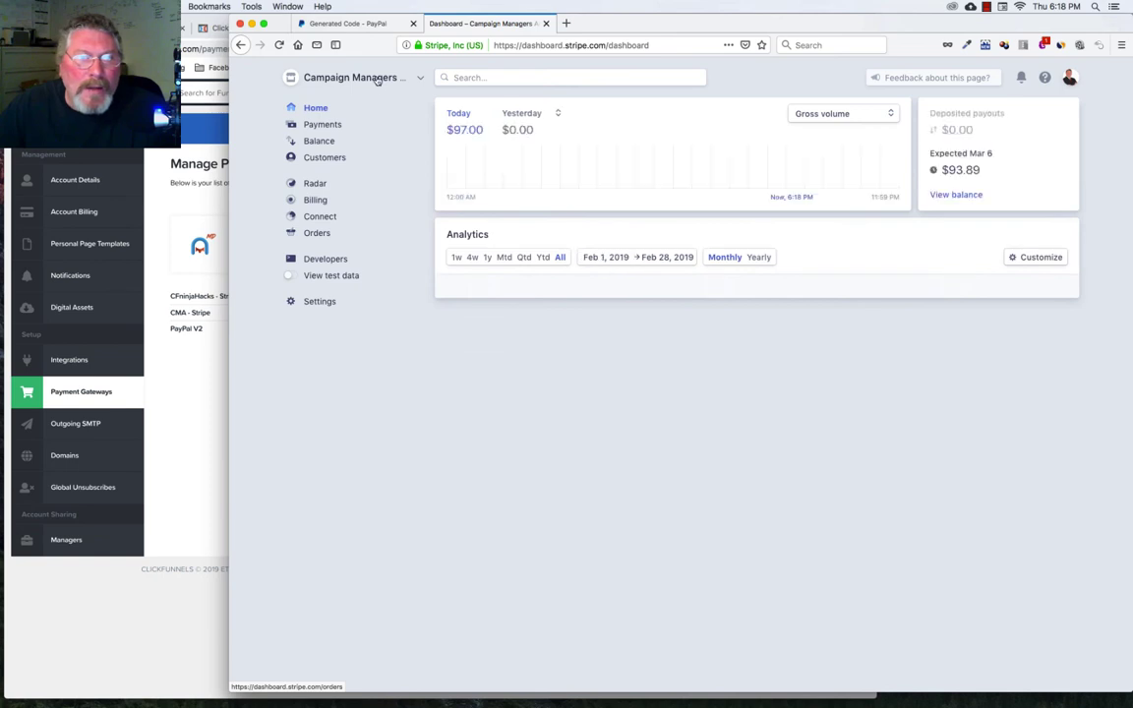
click(354, 78)
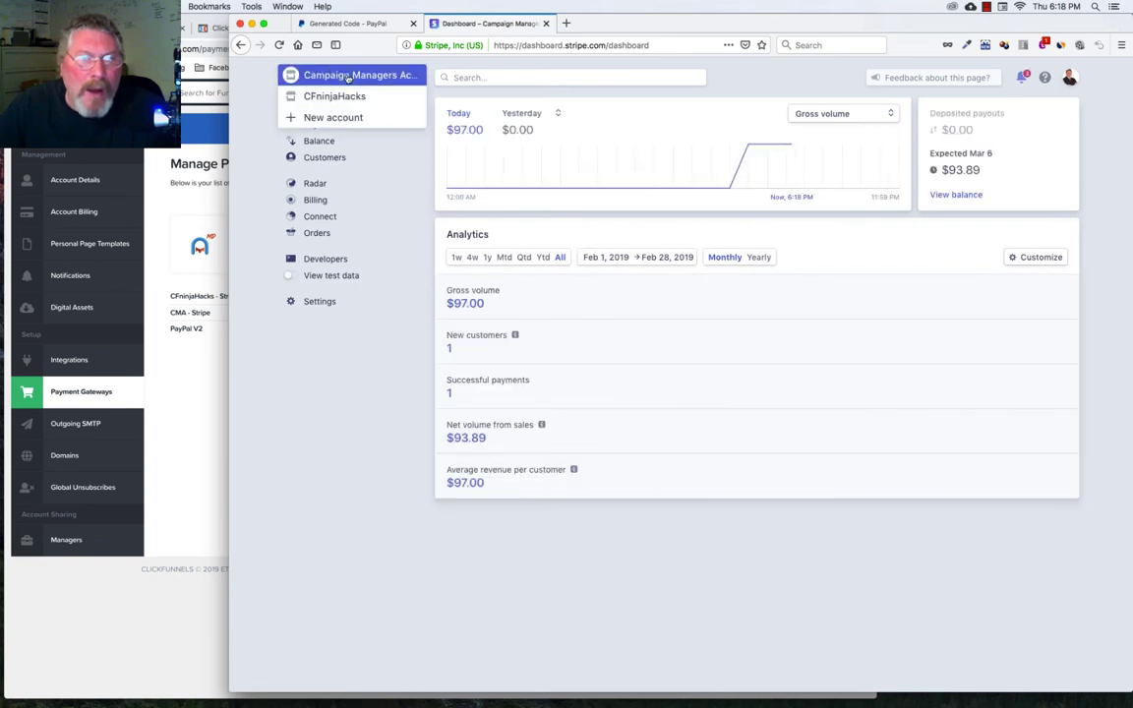
click(350, 78)
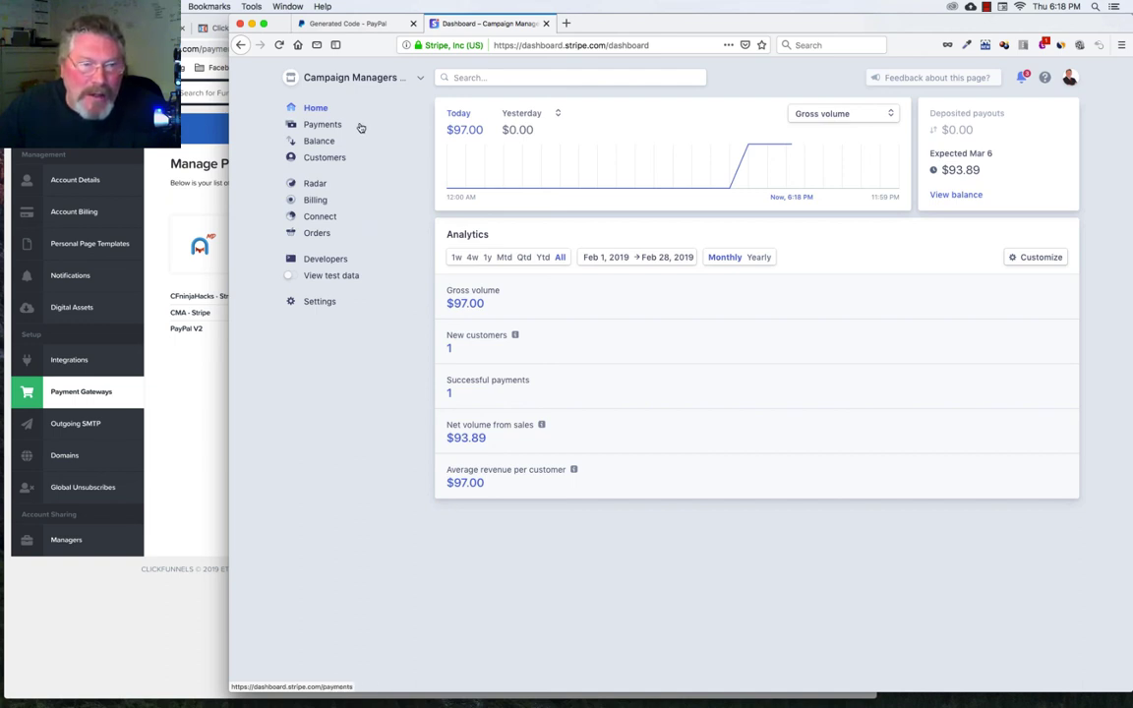
Step: Review the account's payments in Stripe, and check the domains registered under its Apple Pay settings
click(316, 200)
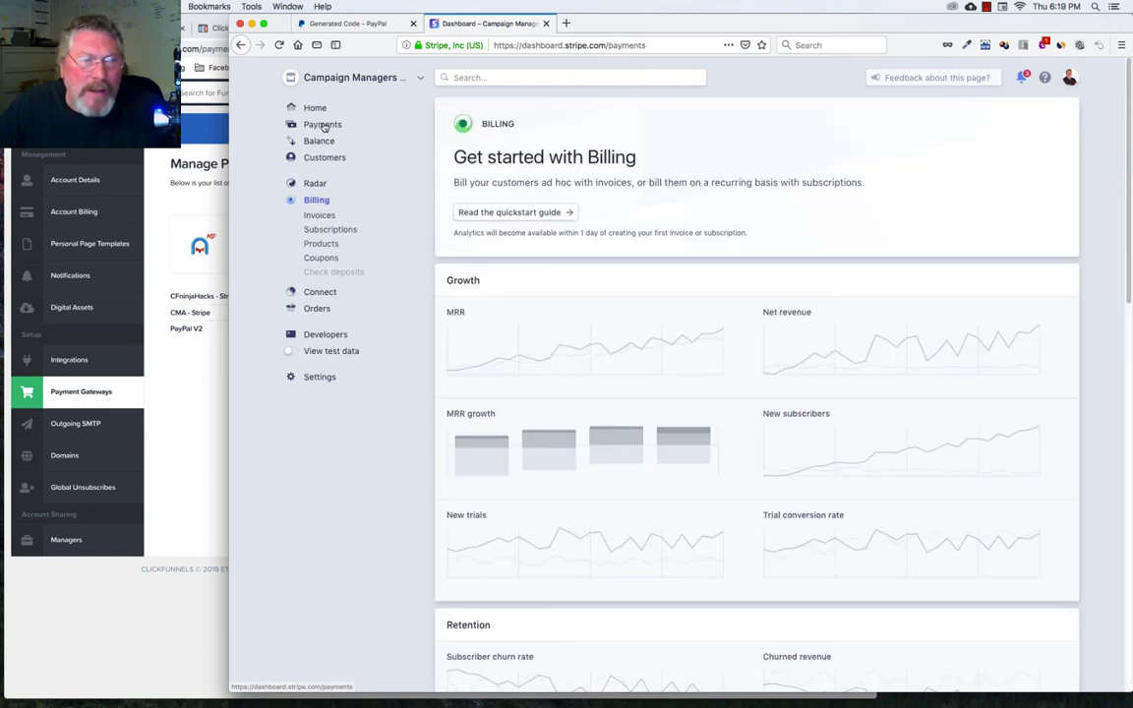
click(324, 125)
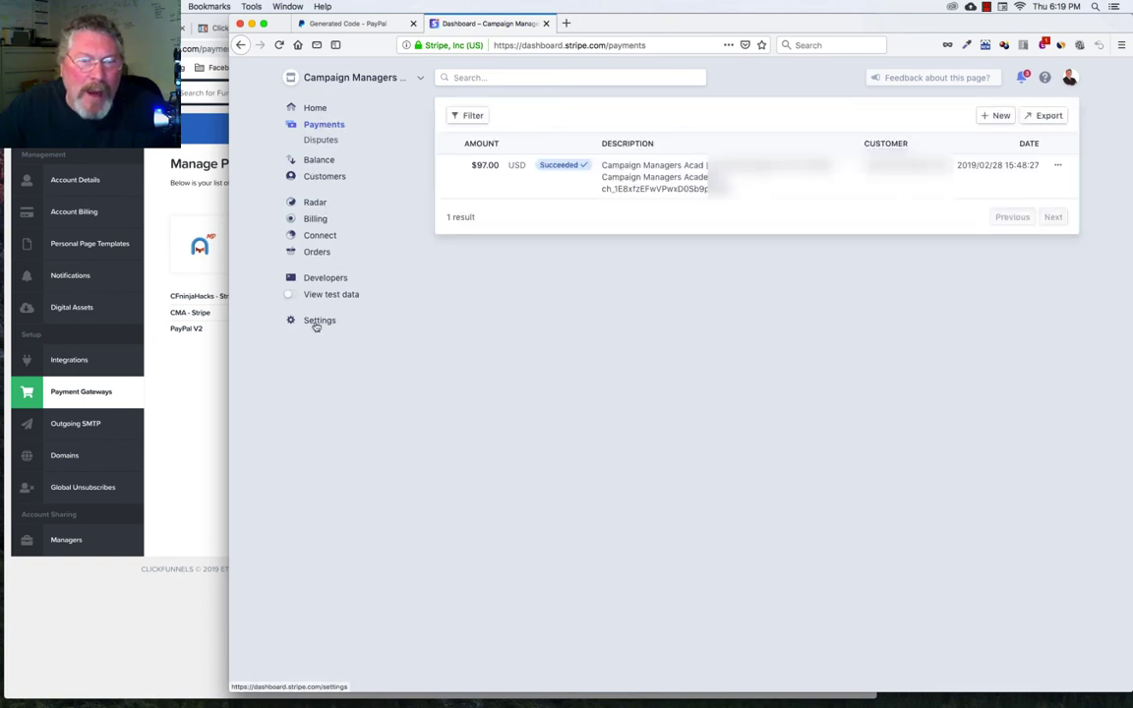
click(316, 322)
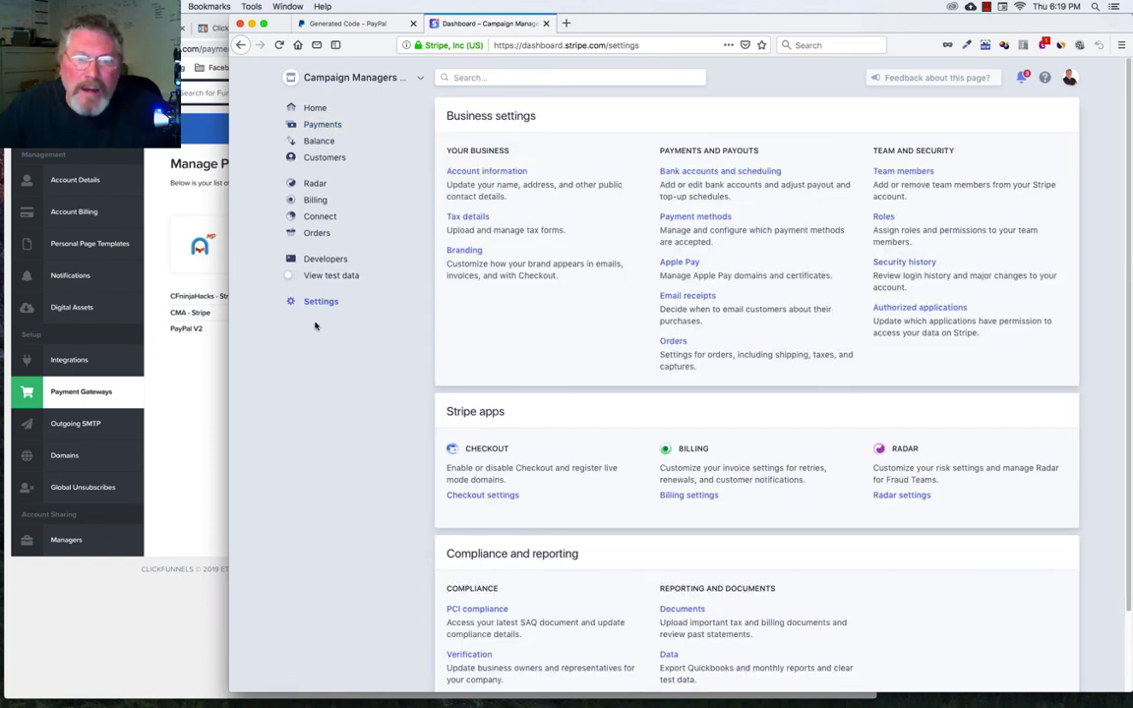
click(680, 262)
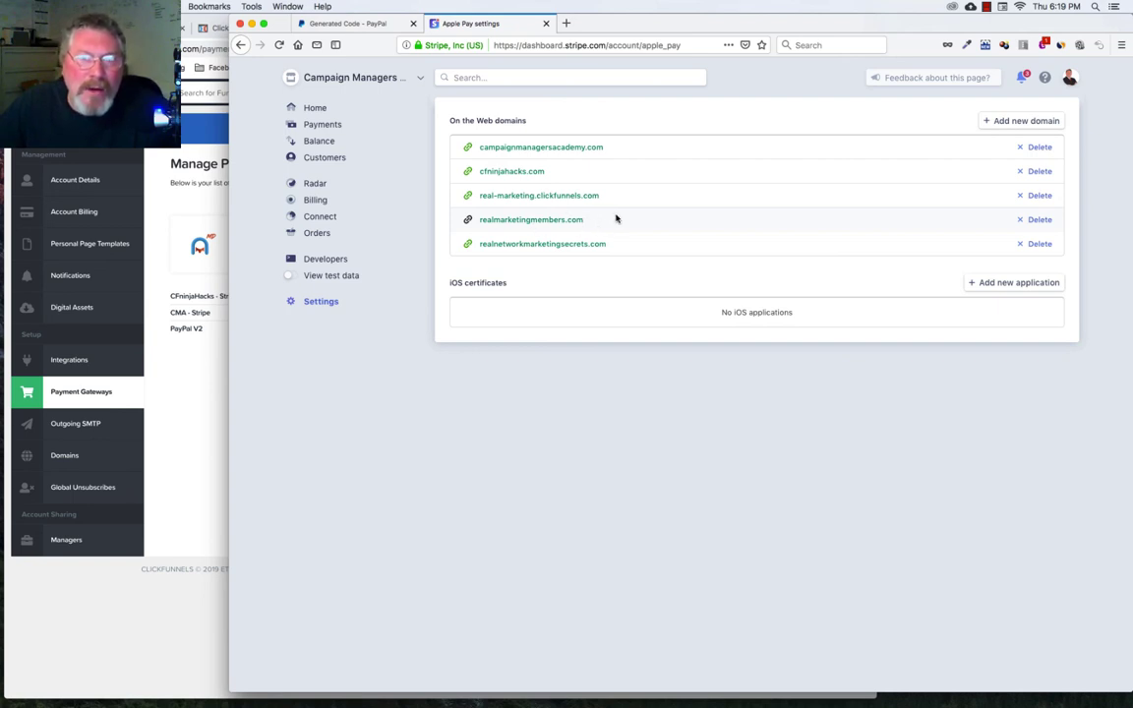
Step: Return to ClickFunnels, view the Join Today order page in the page editor, and go back to the step overview
click(204, 386)
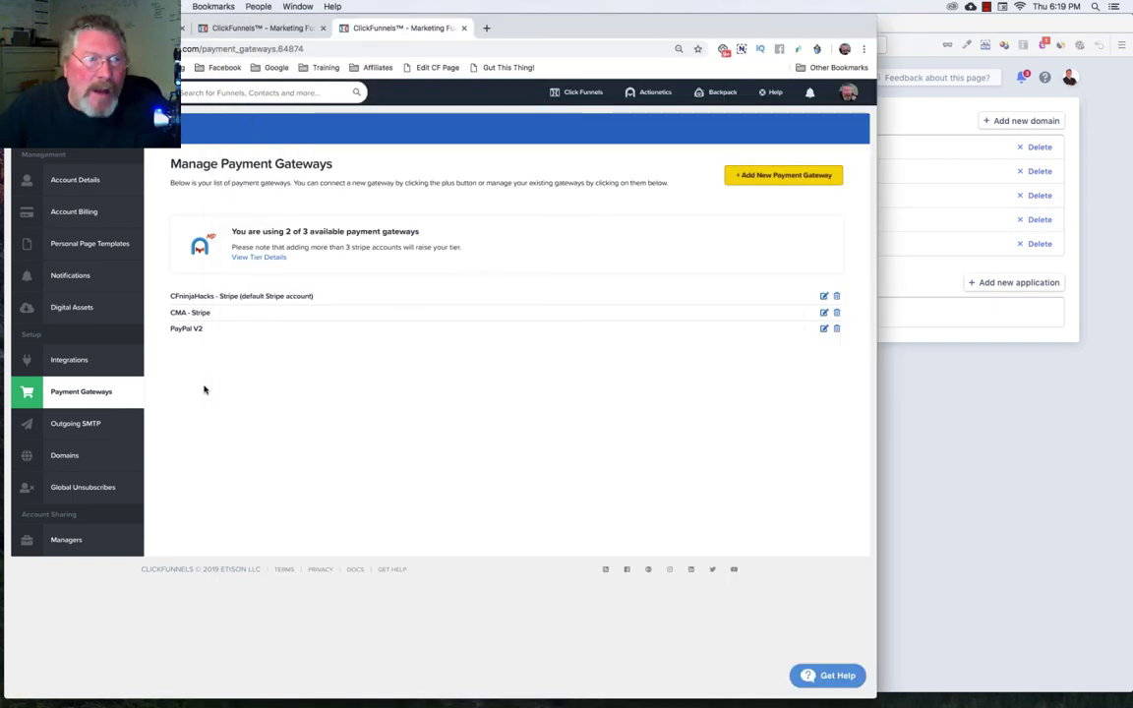
click(258, 30)
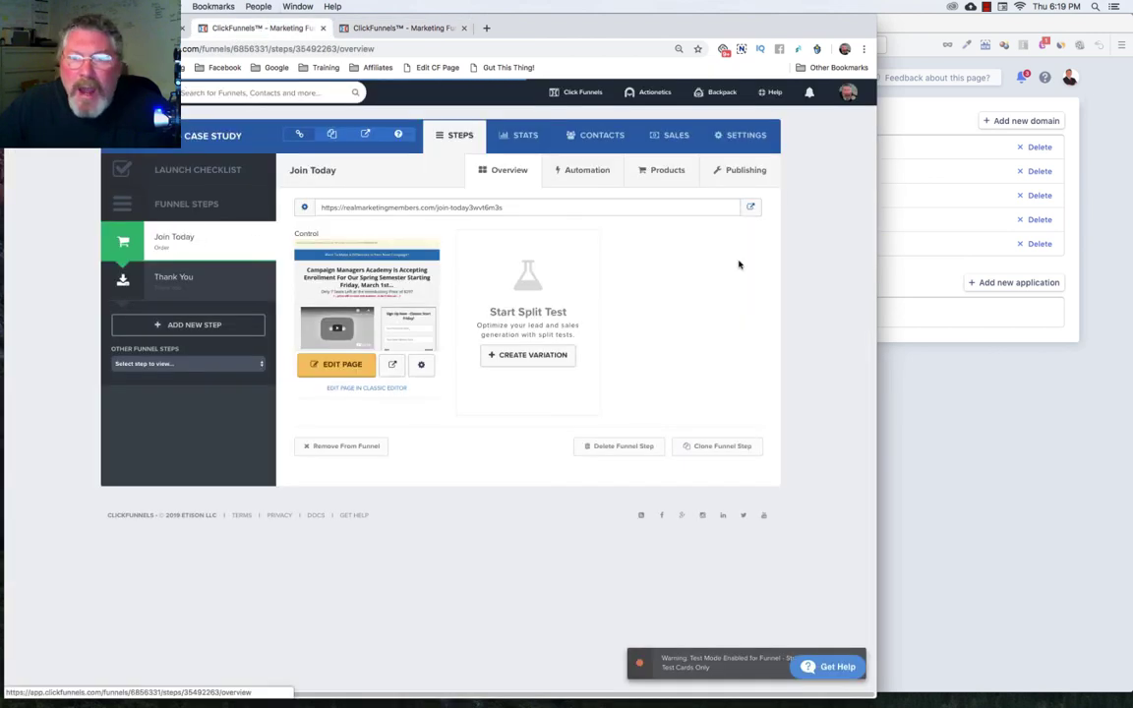
click(337, 370)
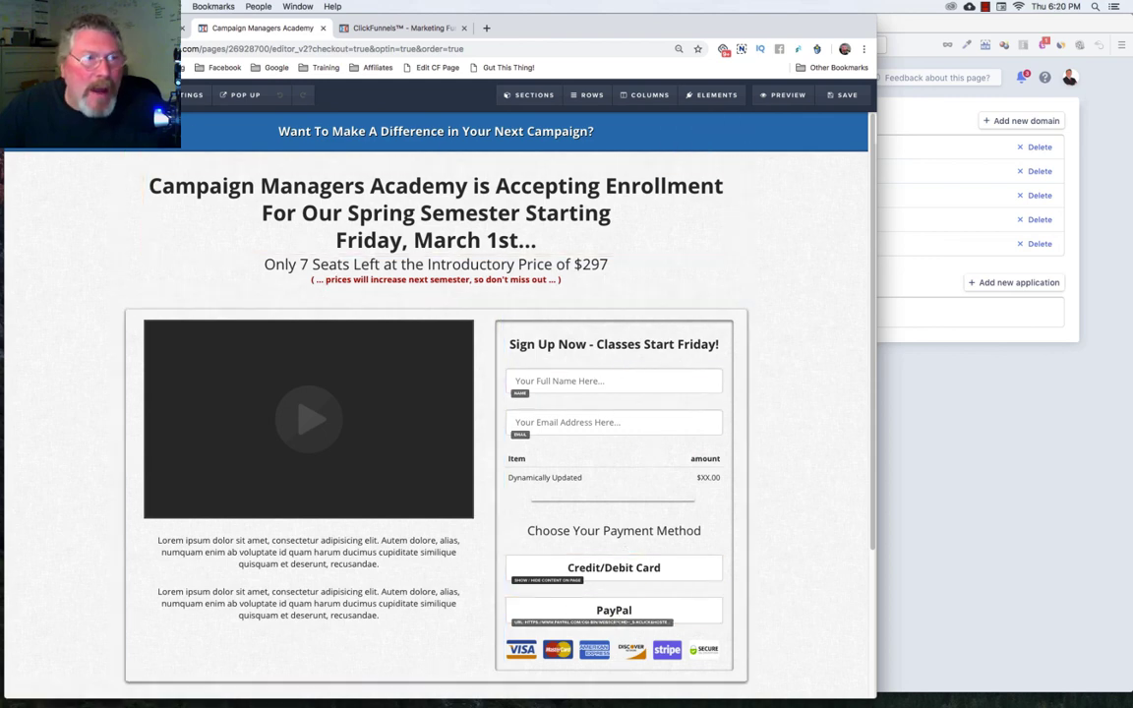
key(super+bracketleft)
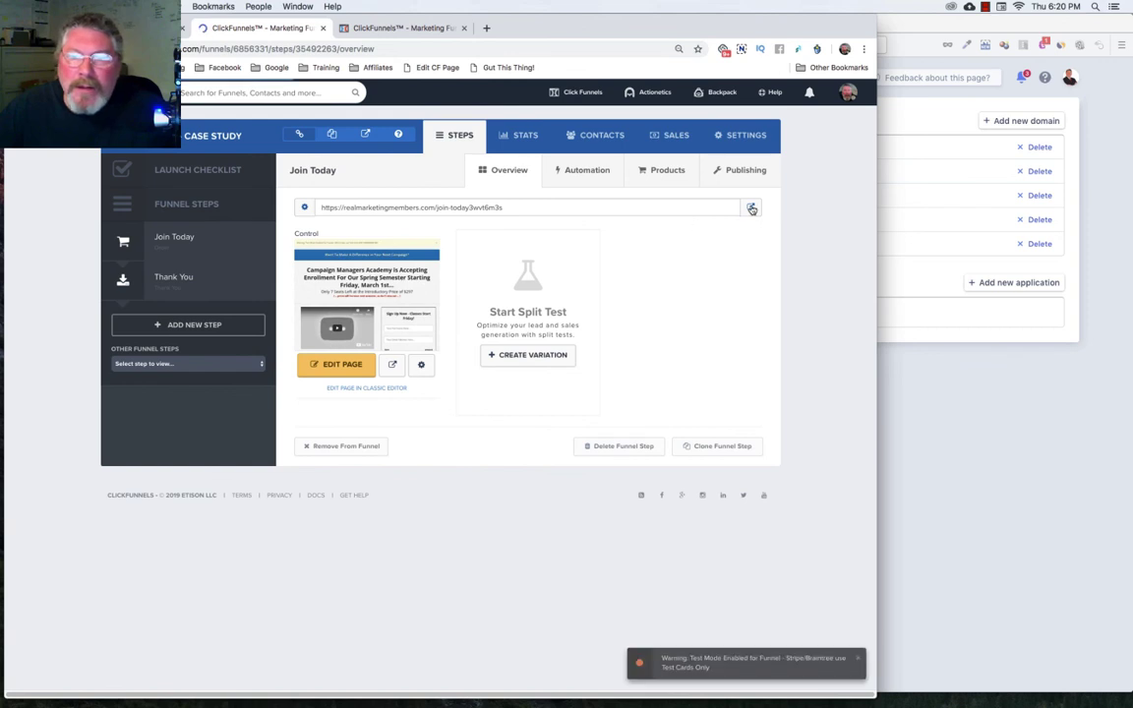
Step: Open the live Join Today page in an incognito window and choose Credit/Debit Card as the payment method
right_click(751, 208)
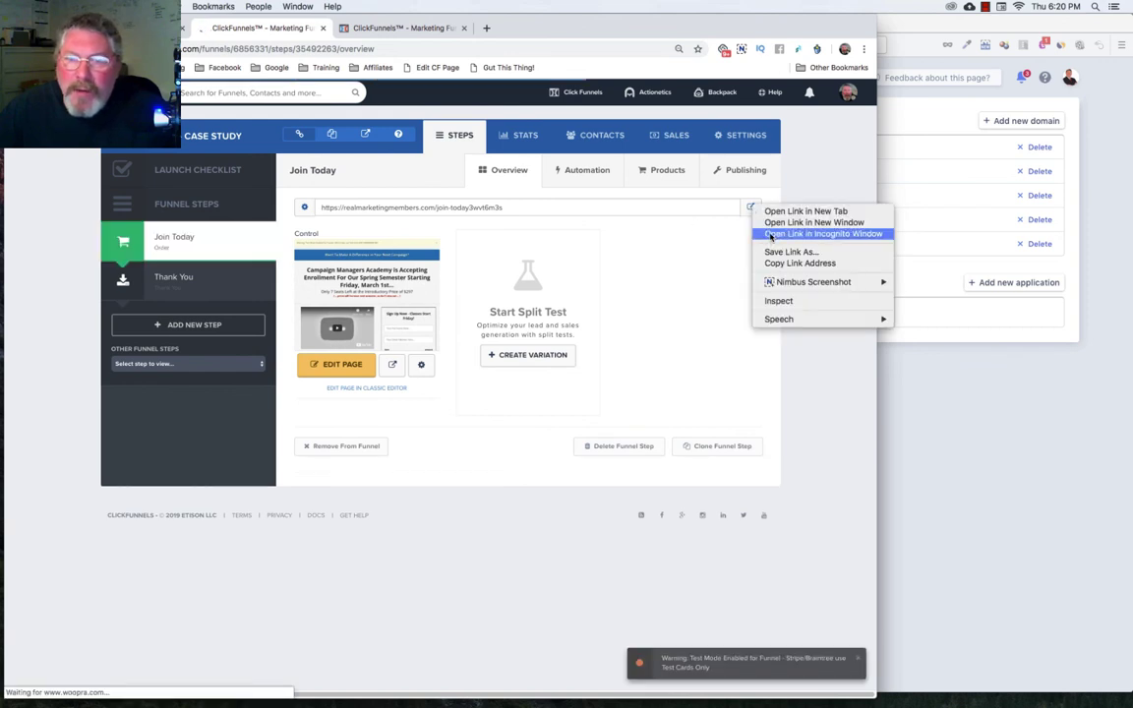
click(770, 235)
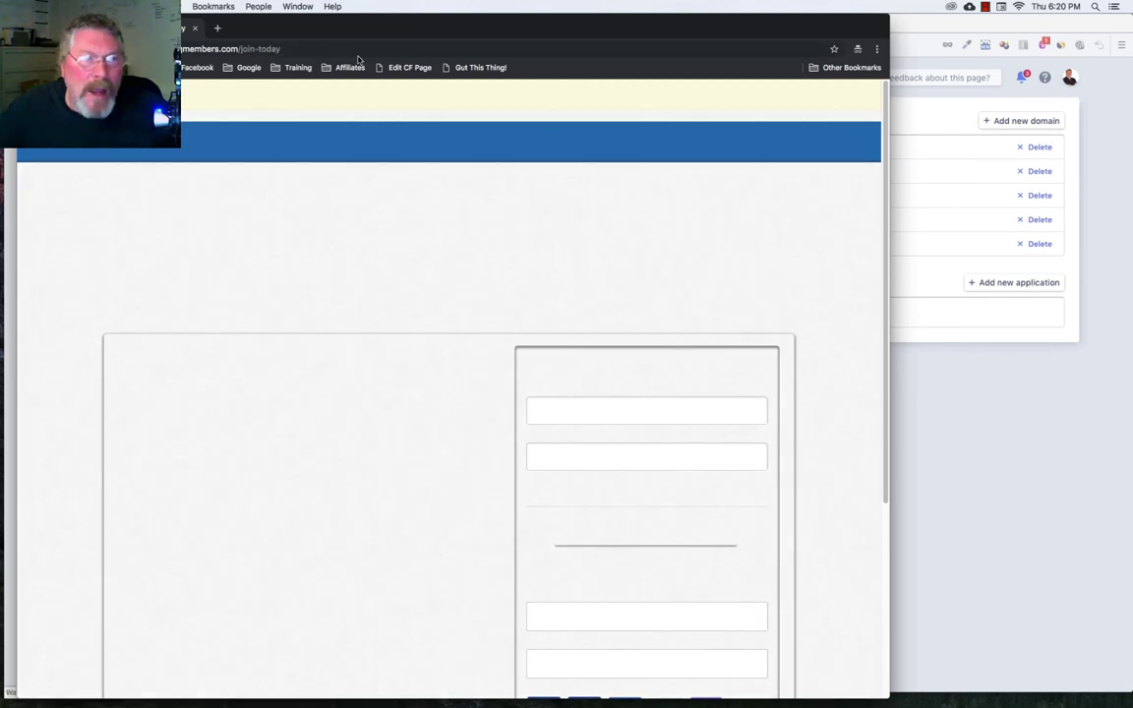
scroll(387, 239, down, 5)
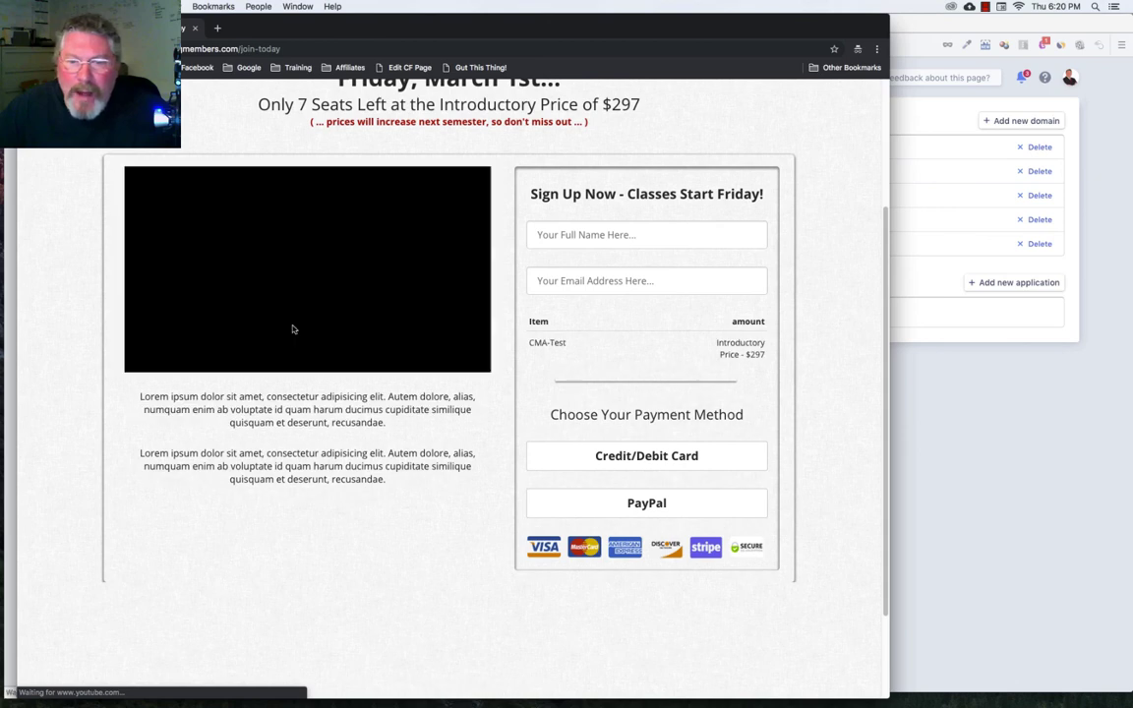
click(637, 462)
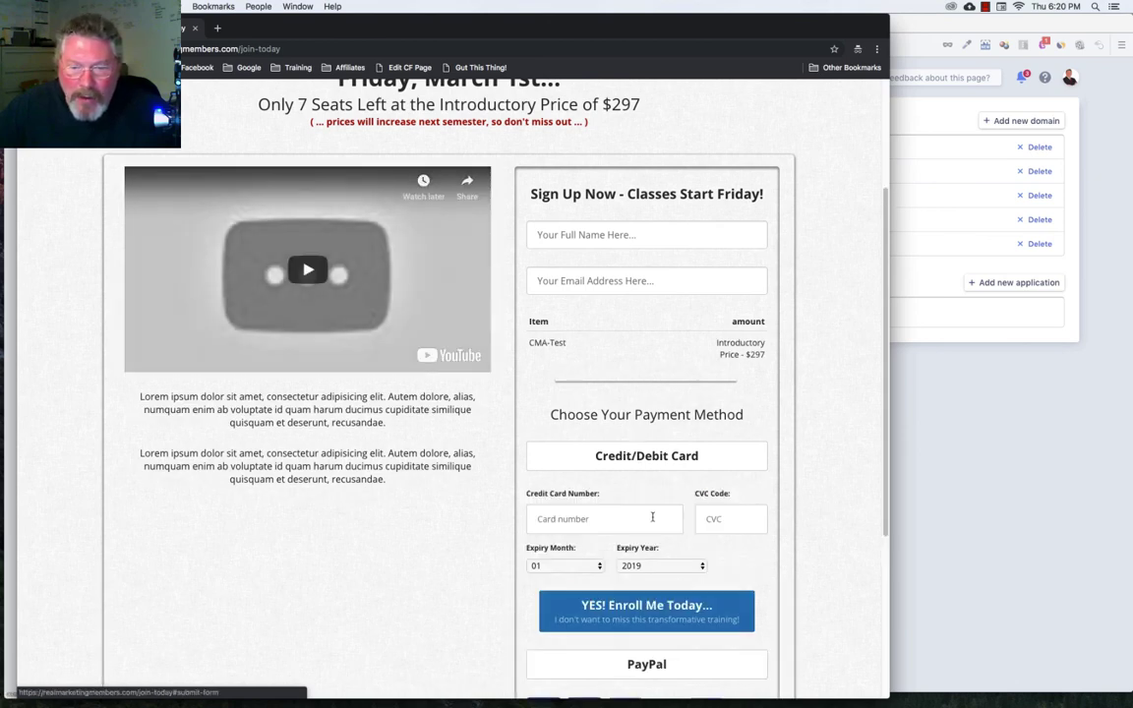
Step: Copy the Stripe test card number from the page's notice into the order form, enter a CVC code, and set the expiry year to 2022
scroll(486, 305, up, 4)
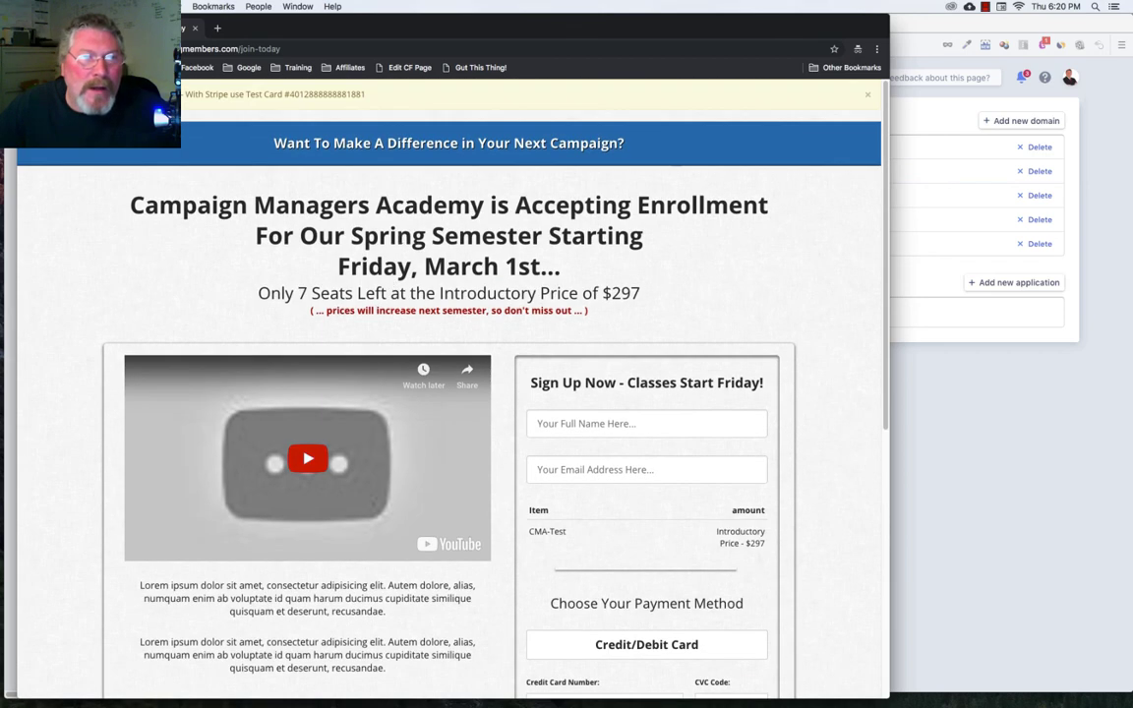
drag(289, 92, 368, 99)
key(super+c)
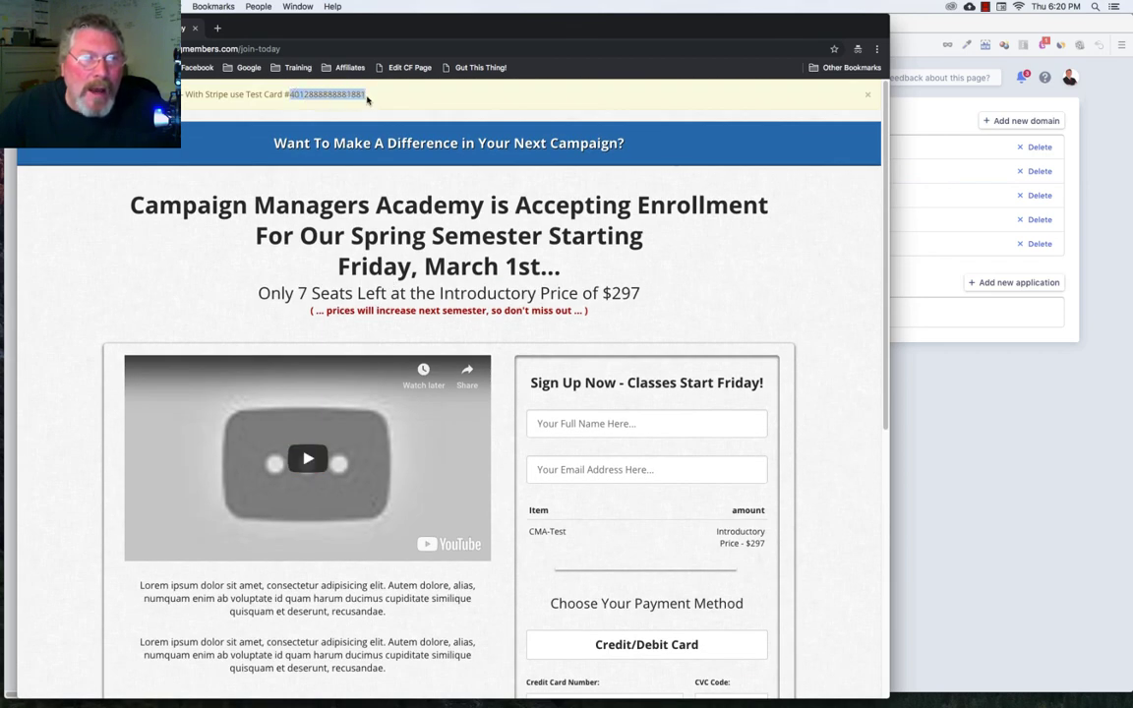
scroll(537, 413, down, 4)
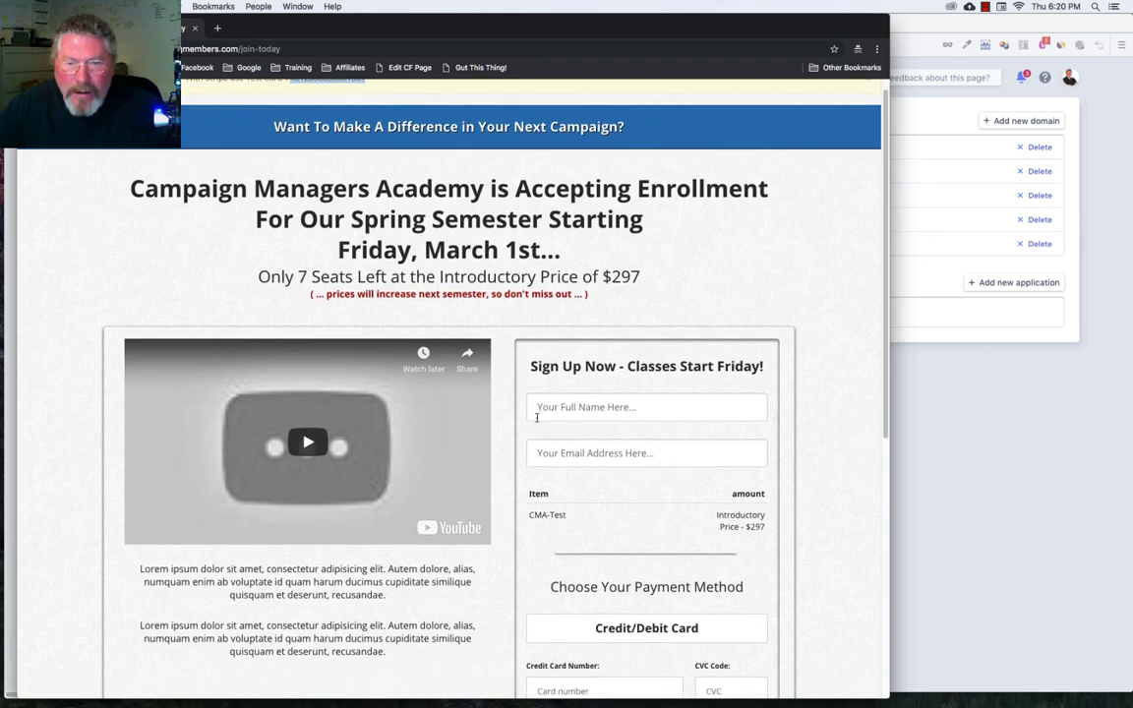
click(575, 516)
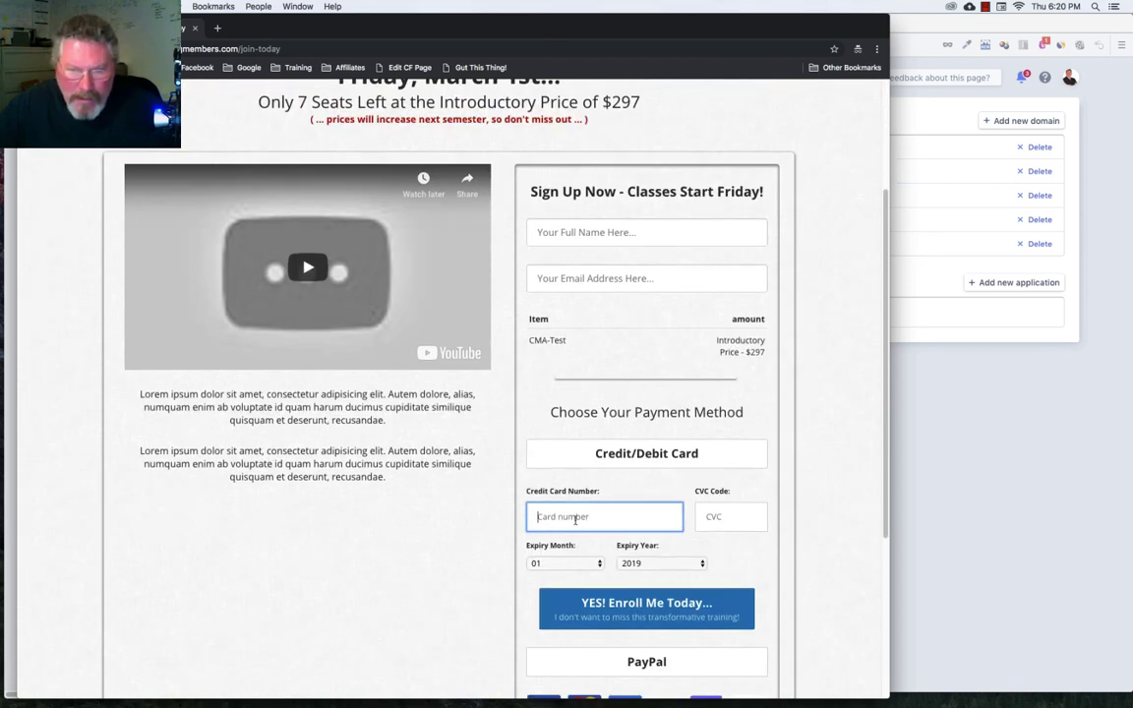
key(super+v)
click(712, 517)
text(555)
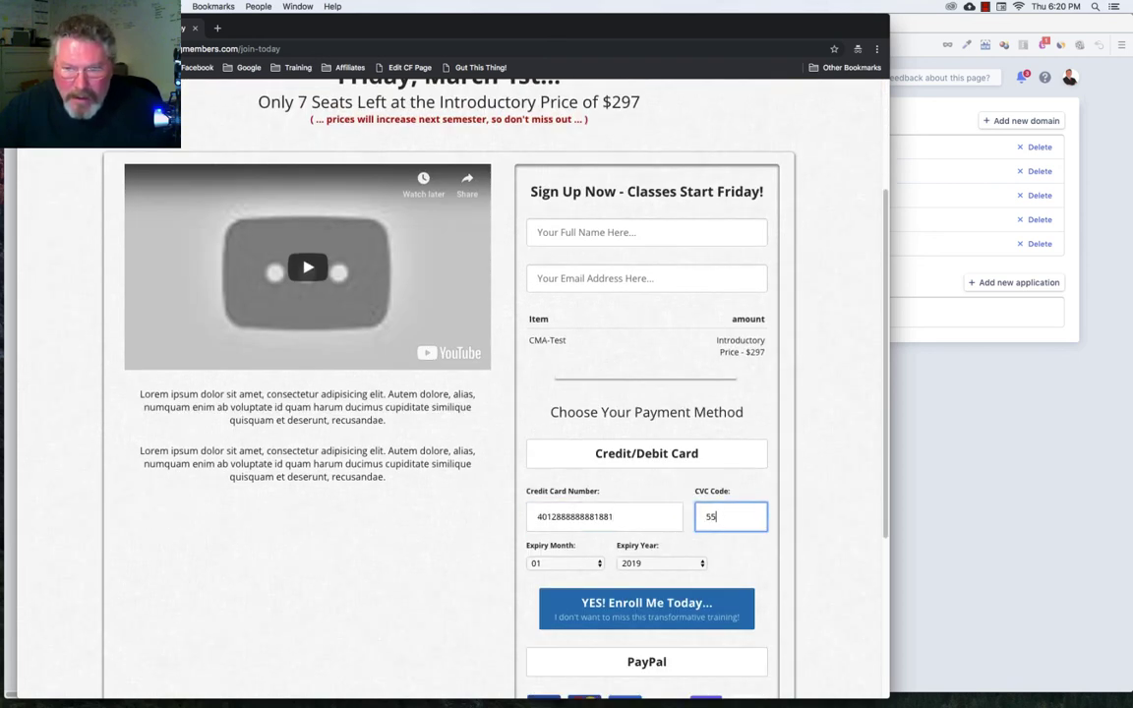
click(648, 563)
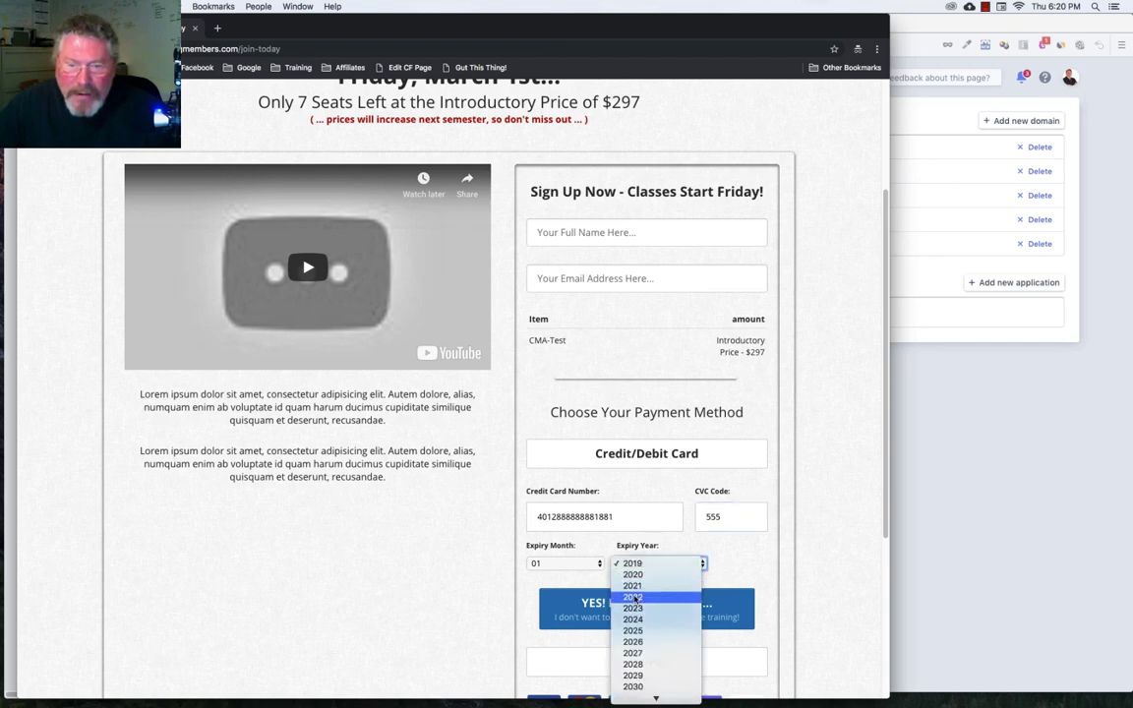
click(659, 597)
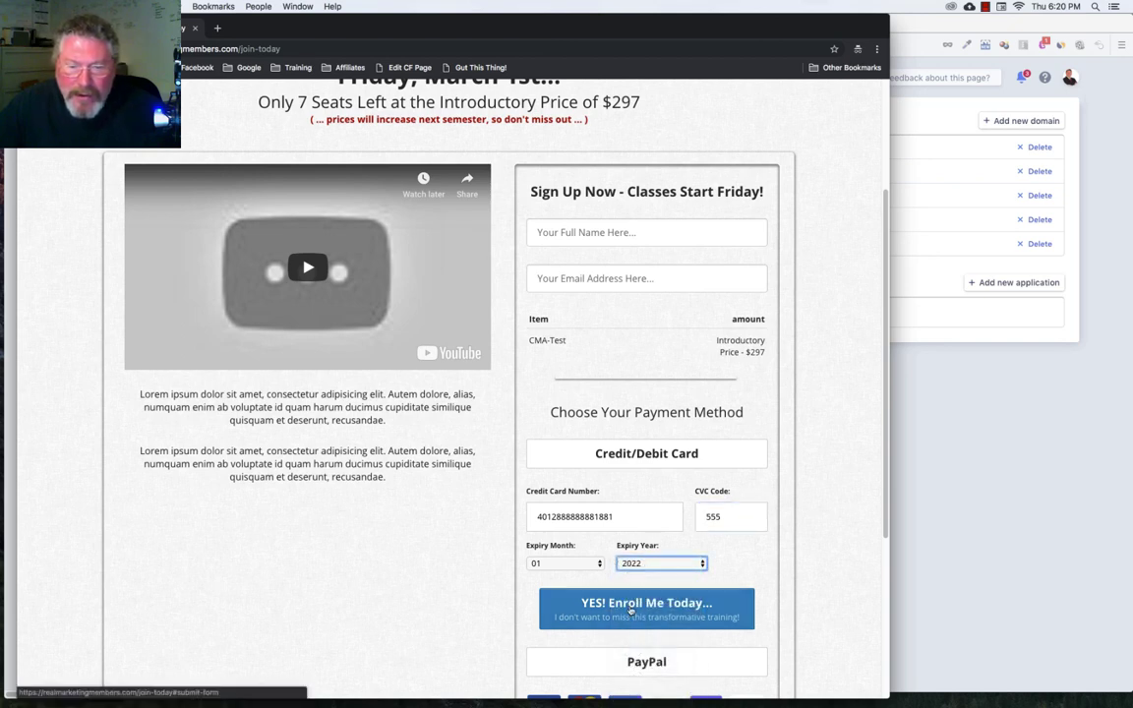
Step: Fill in the customer's full name and email address on the order form and submit the test enrollment
click(631, 609)
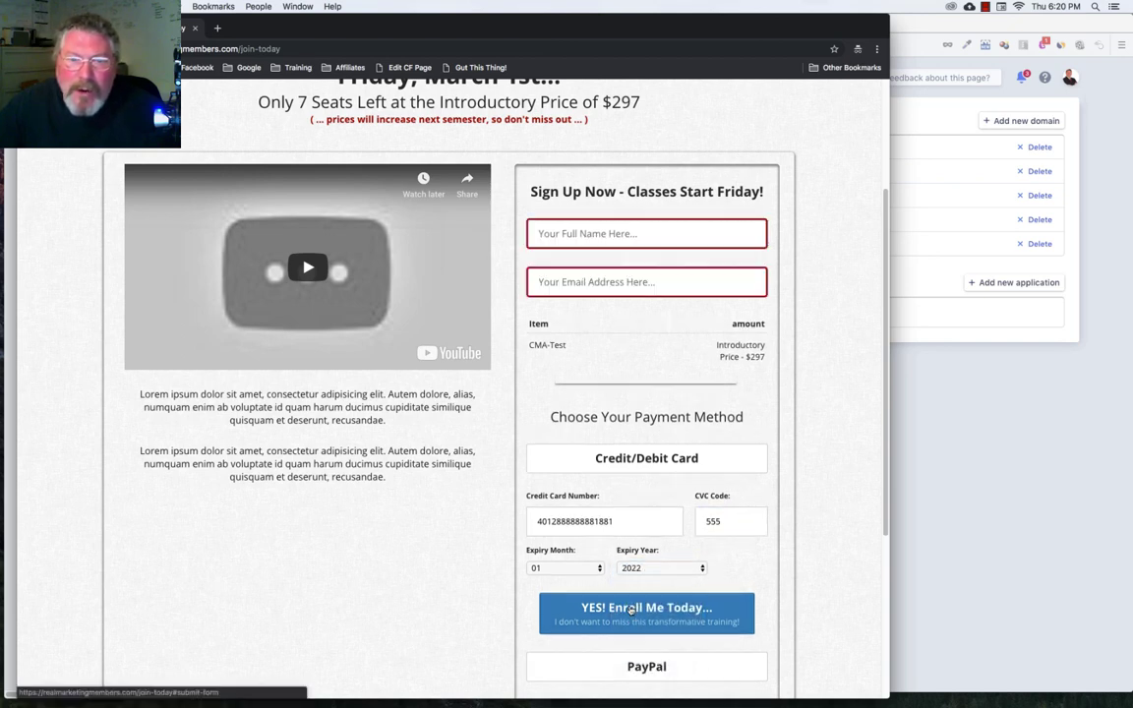
click(609, 230)
click(556, 264)
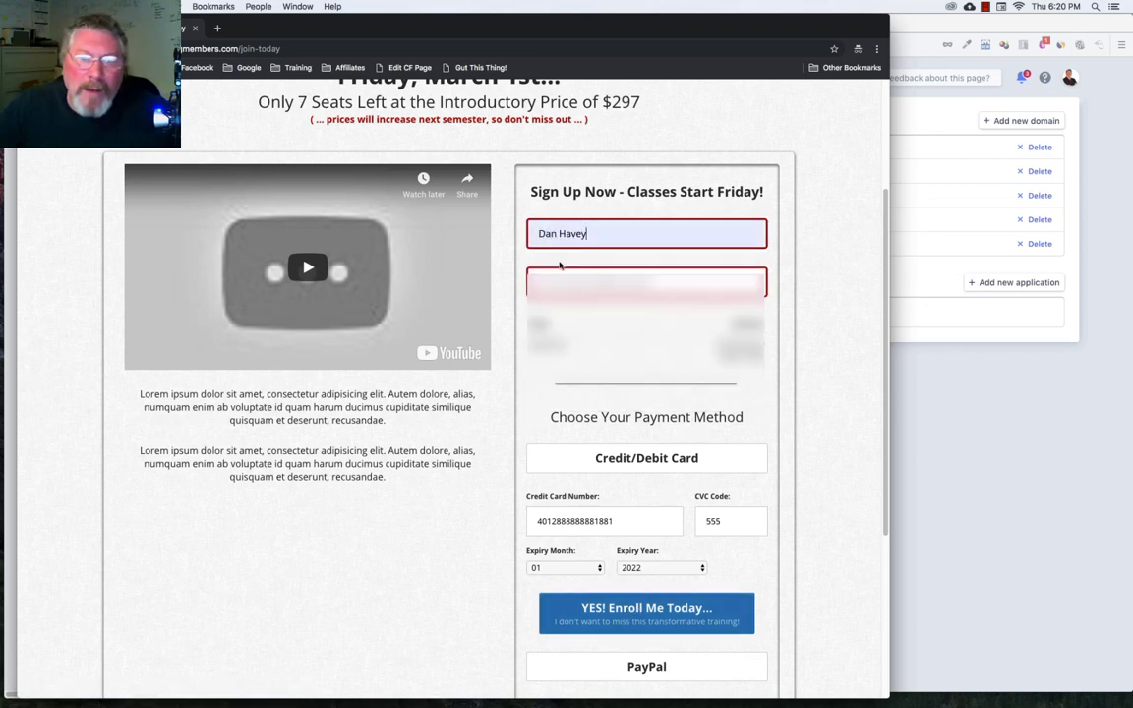
click(562, 282)
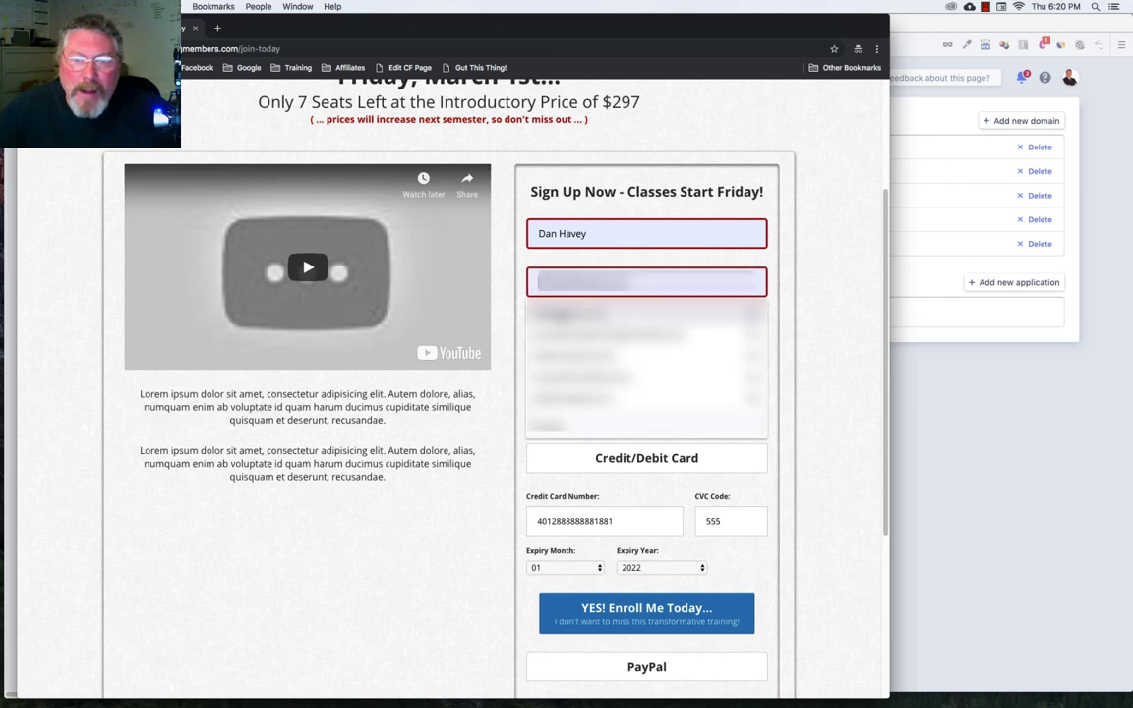
click(563, 313)
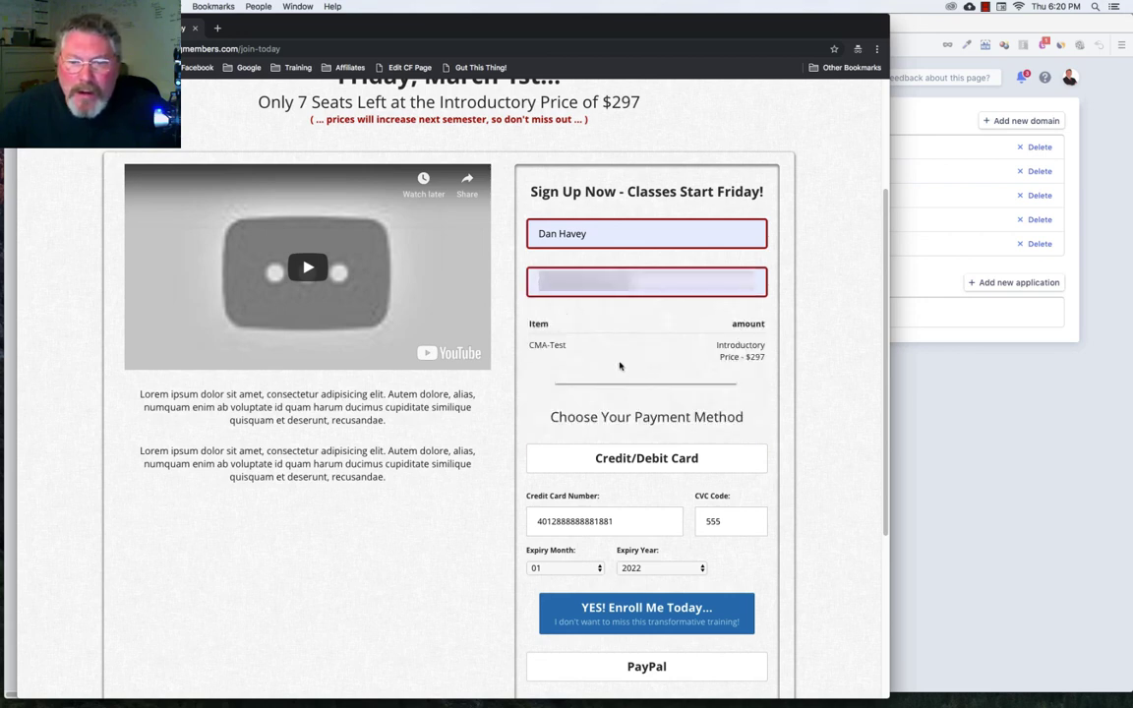
click(634, 612)
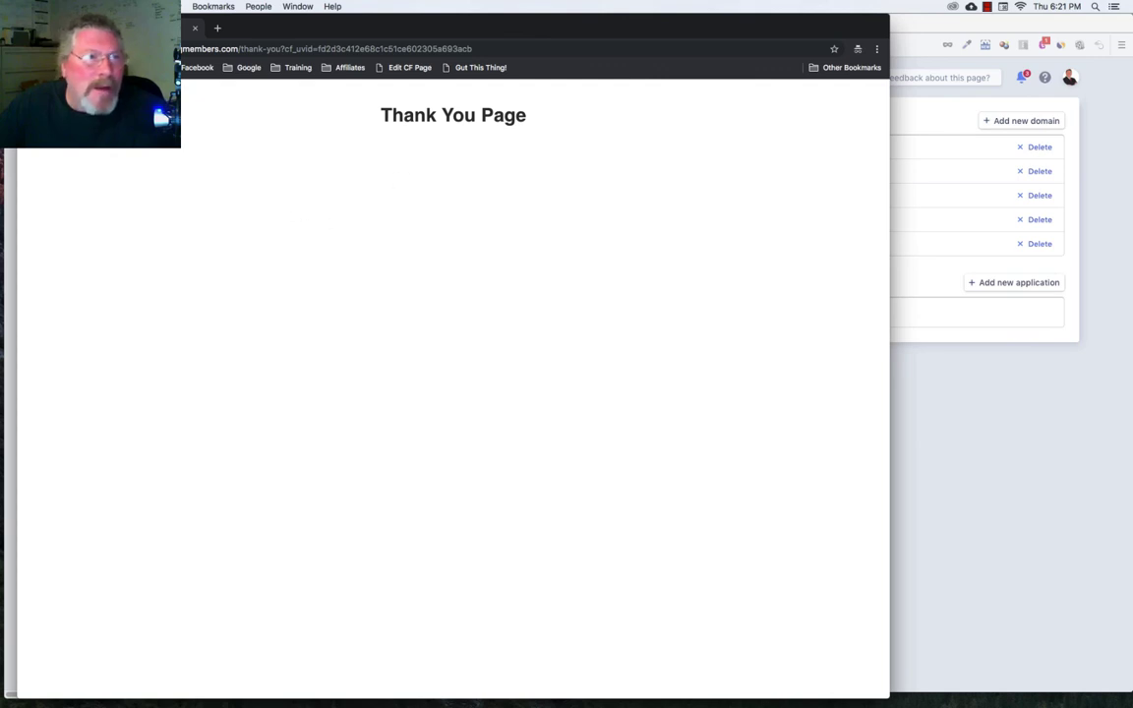
Step: Close the thank-you page and reopen the live Join Today page in a new incognito window
key(super+w)
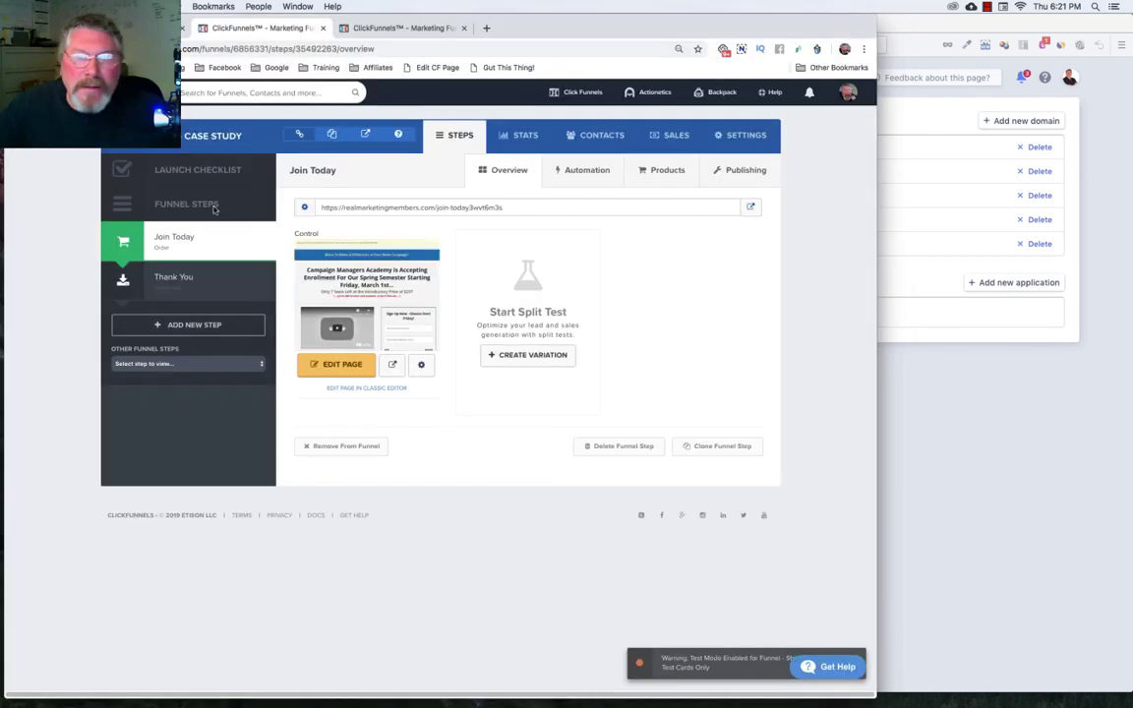
right_click(752, 207)
click(799, 234)
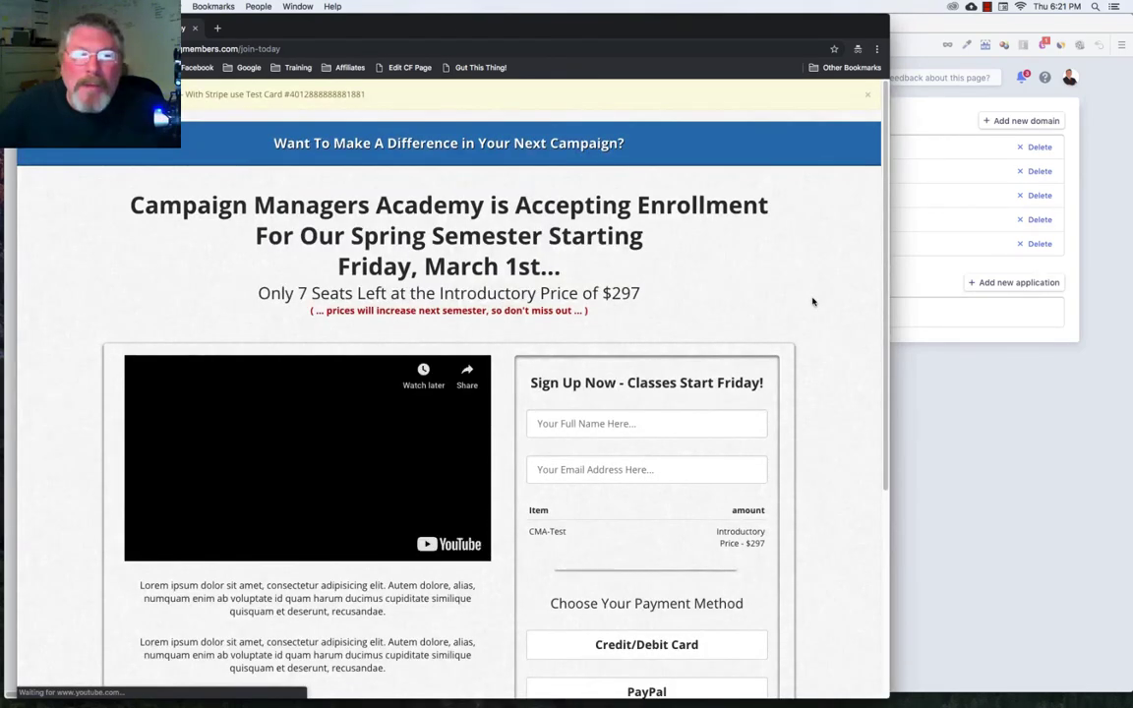
Step: Choose PayPal as the payment method on the Join Today page and review the order details on the PayPal checkout
scroll(811, 303, down, 5)
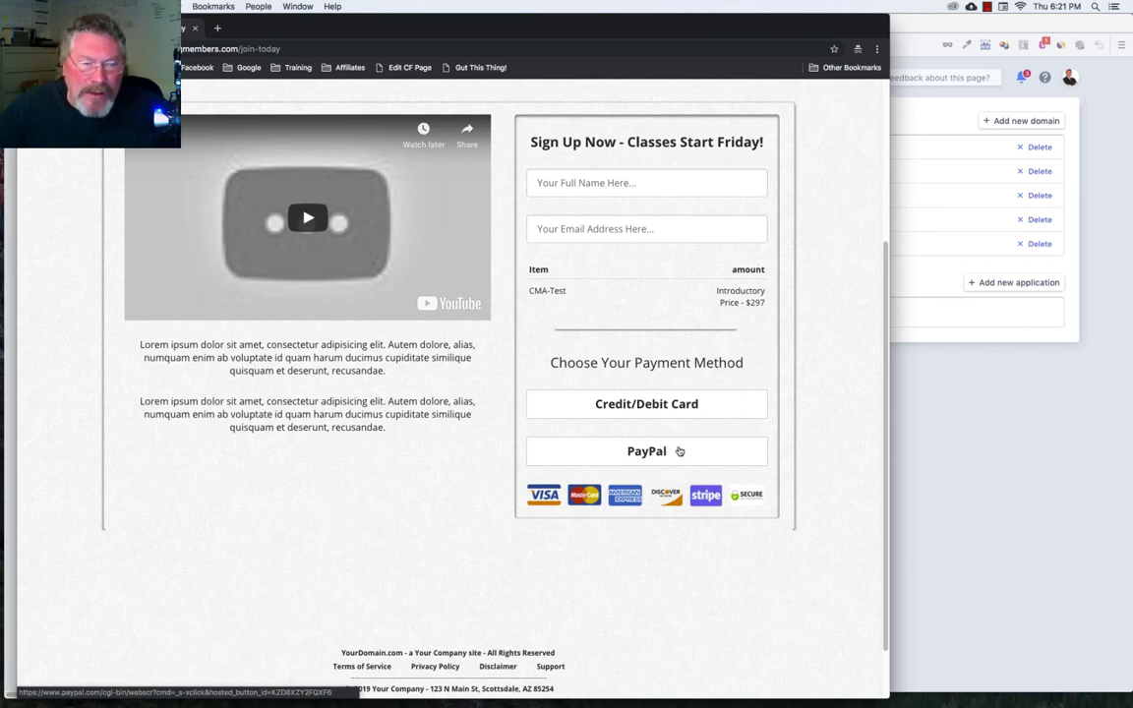
click(649, 453)
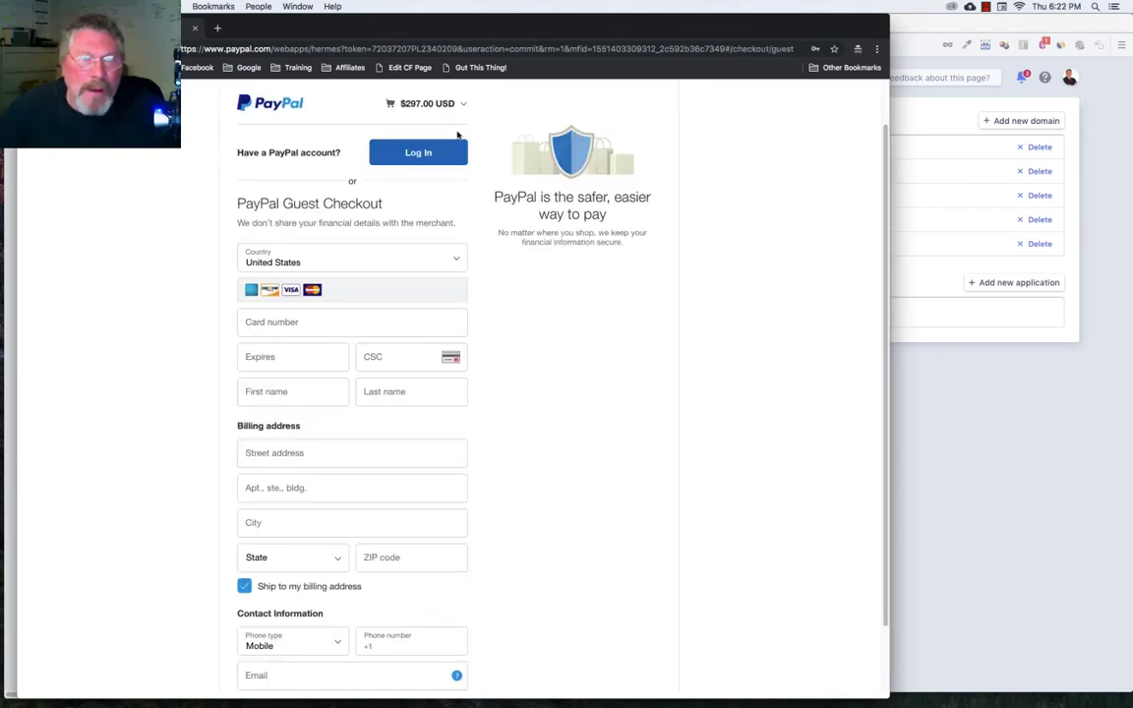
click(465, 106)
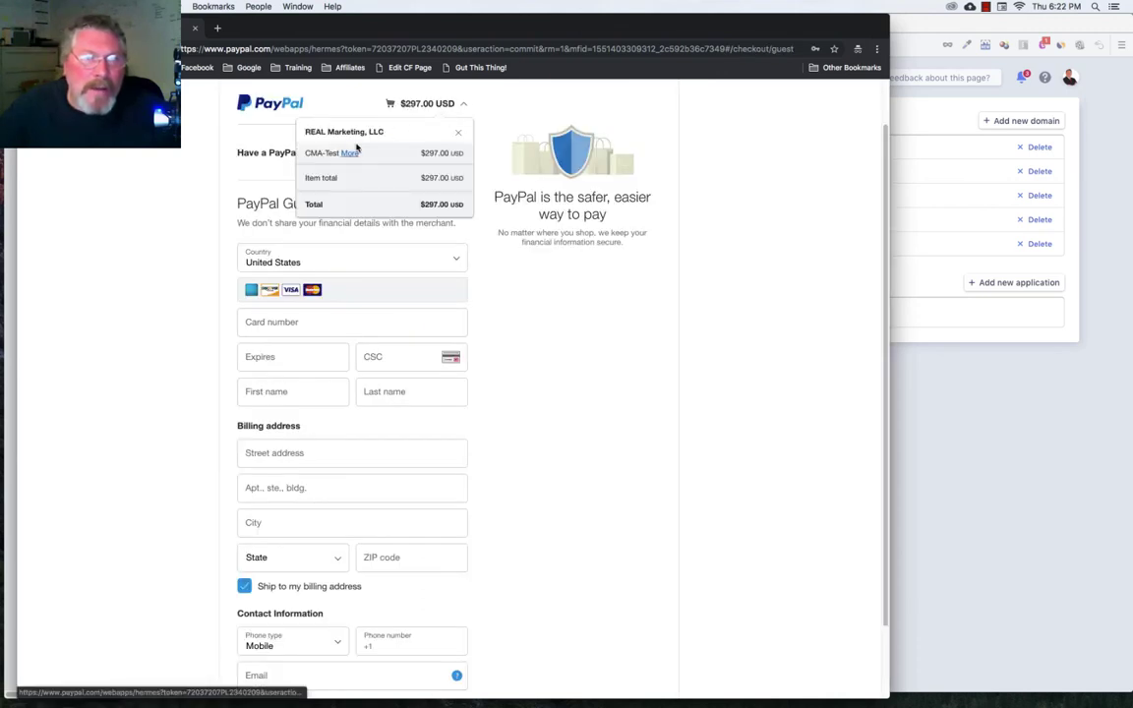
click(508, 114)
scroll(335, 305, down, 3)
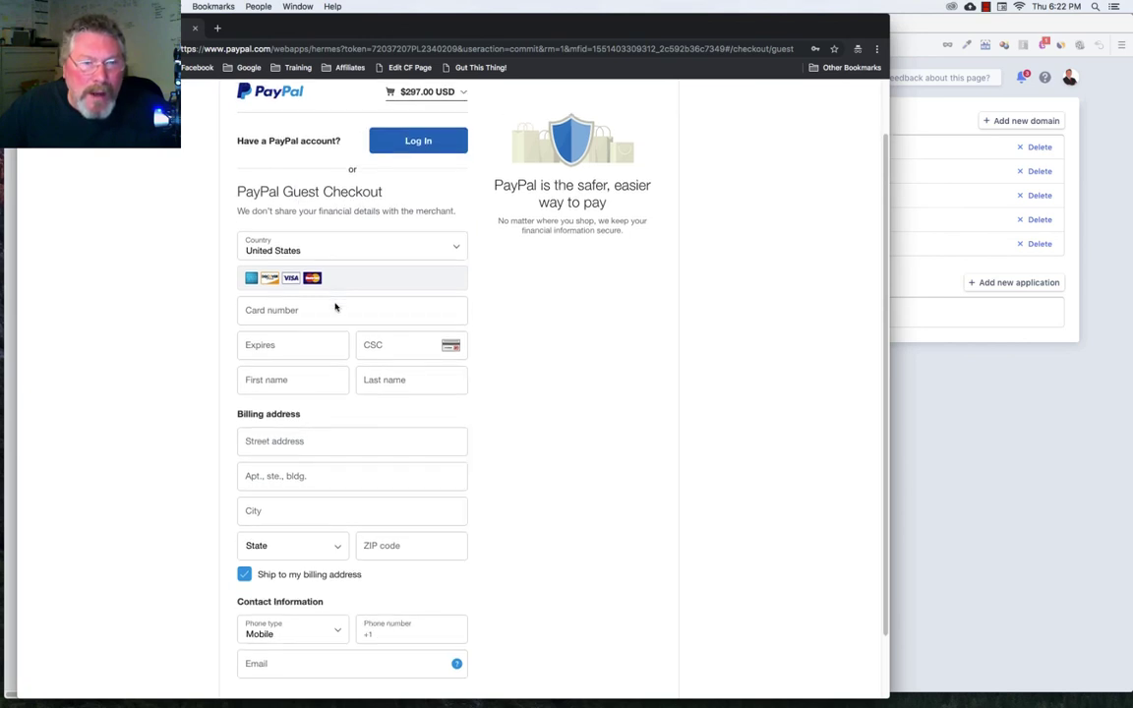
scroll(340, 285, up, 5)
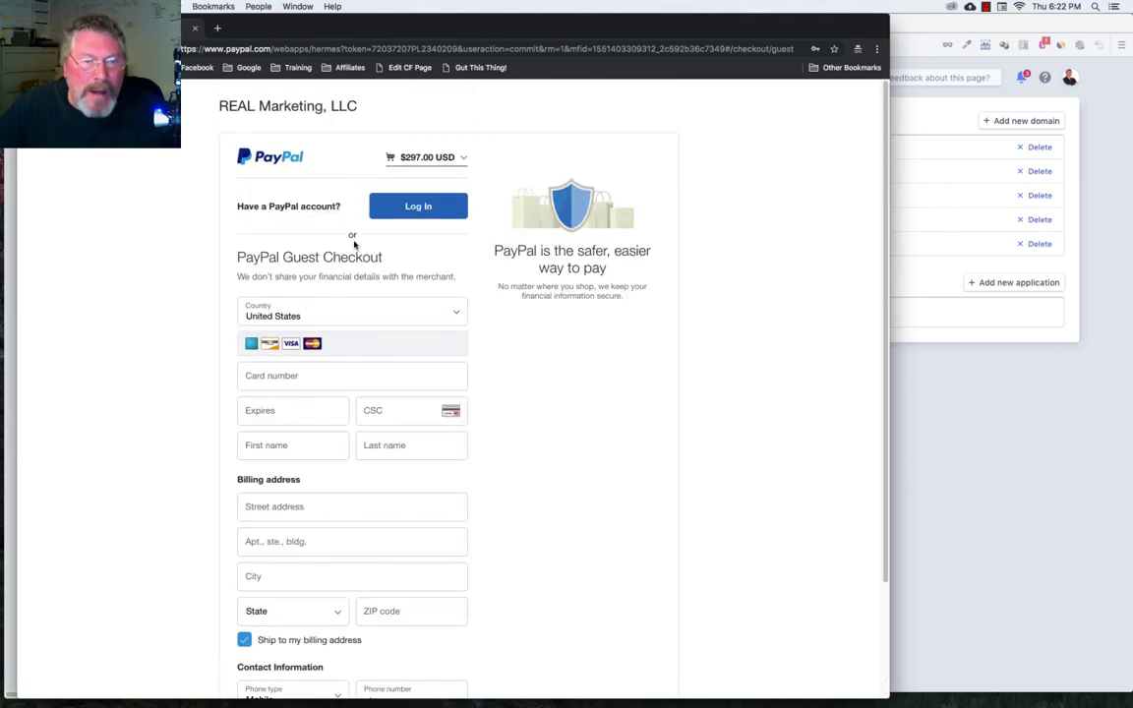
Step: Try to log in to the PayPal checkout with the account email and password
click(424, 209)
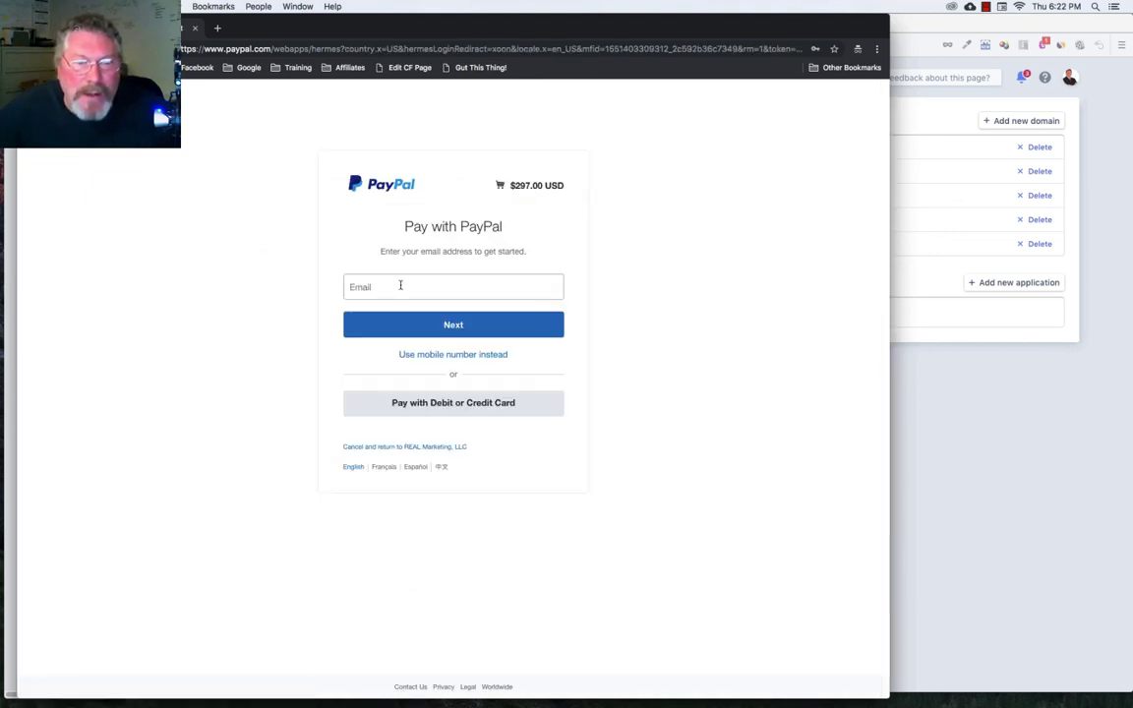
click(400, 287)
click(403, 315)
click(453, 322)
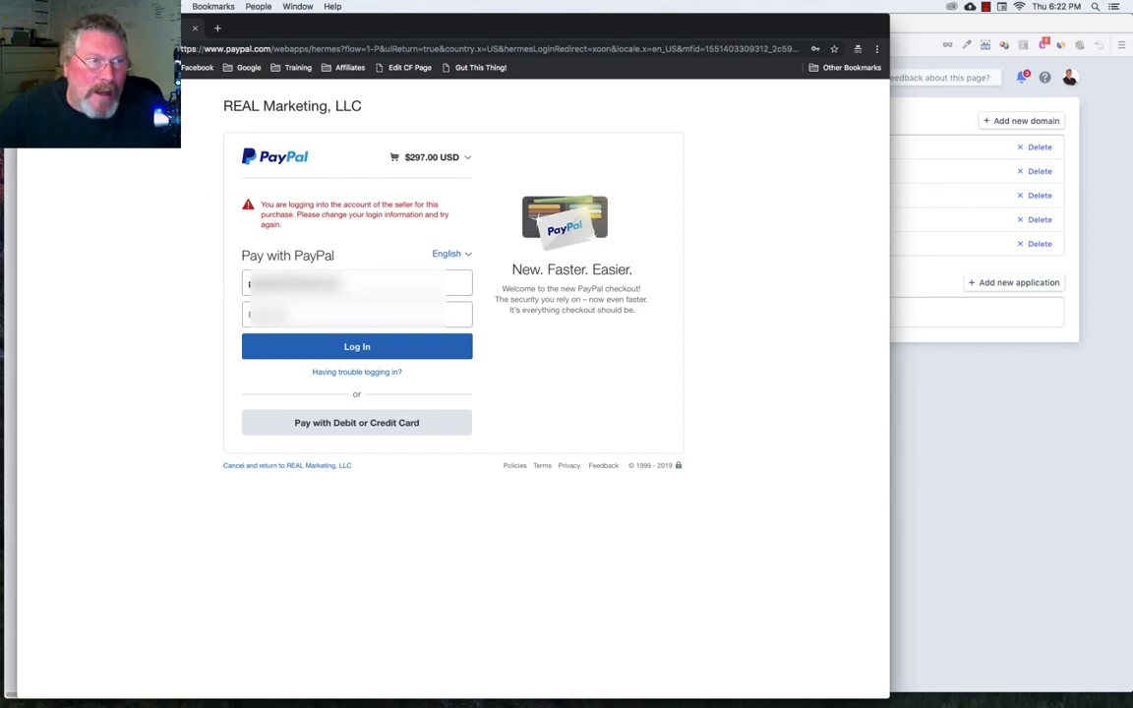
Step: Close the PayPal checkout and switch back to the Join Today step overview in ClickFunnels
key(super+w)
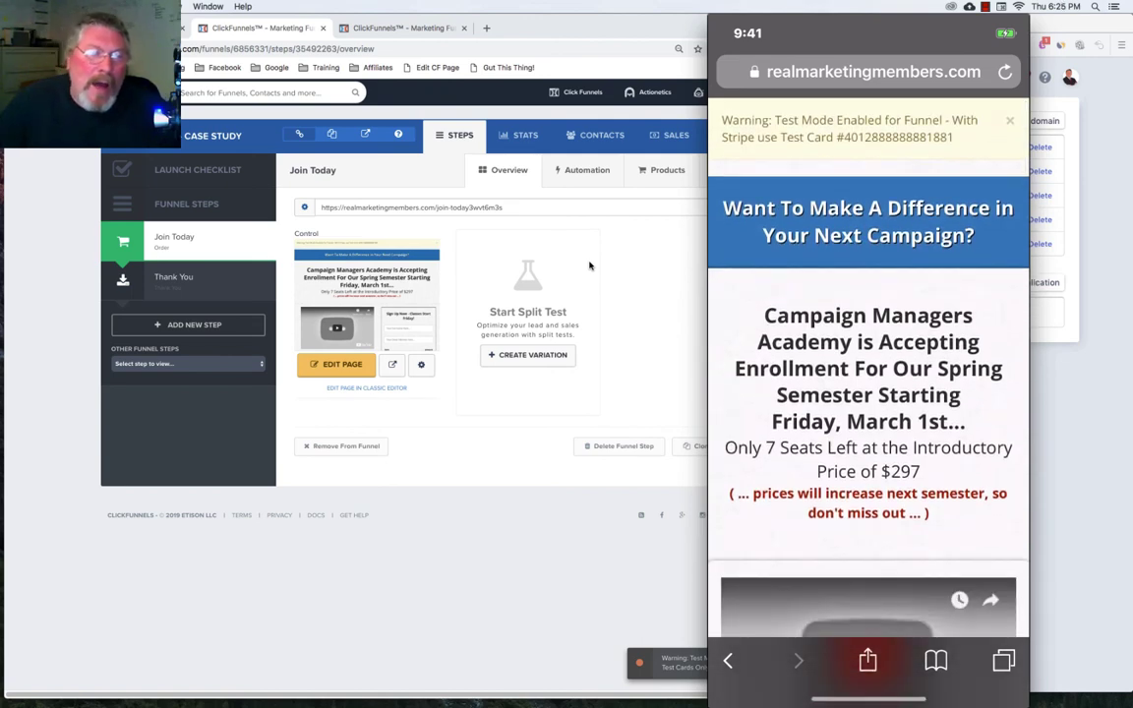
click(454, 405)
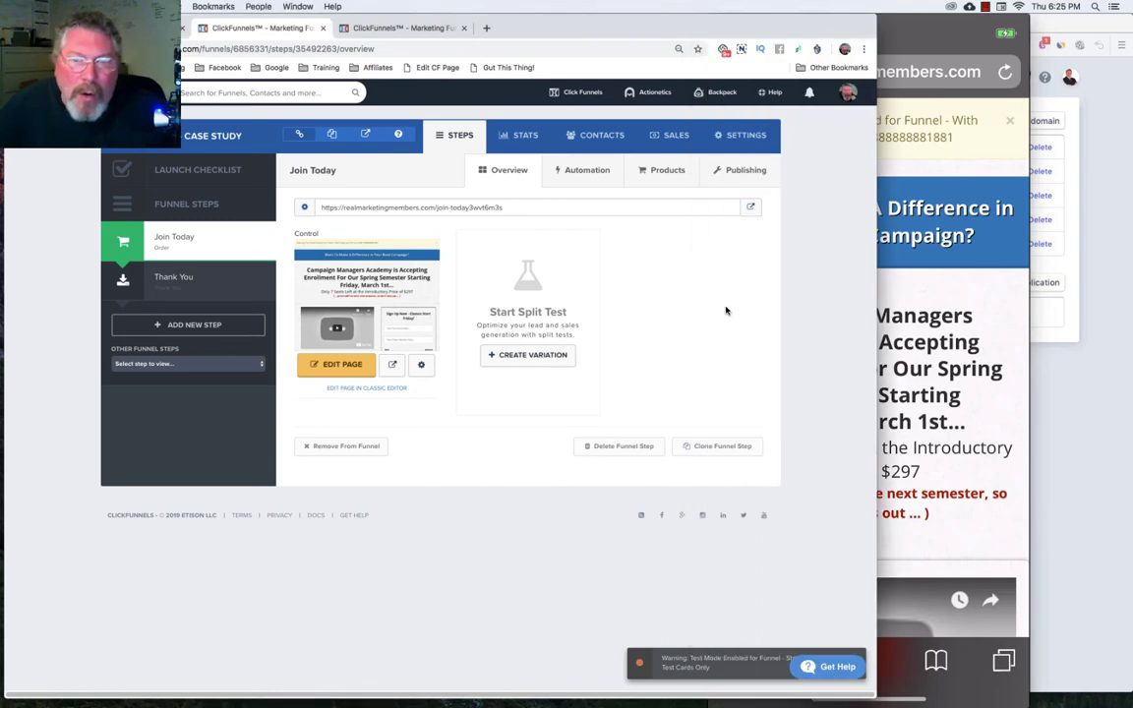